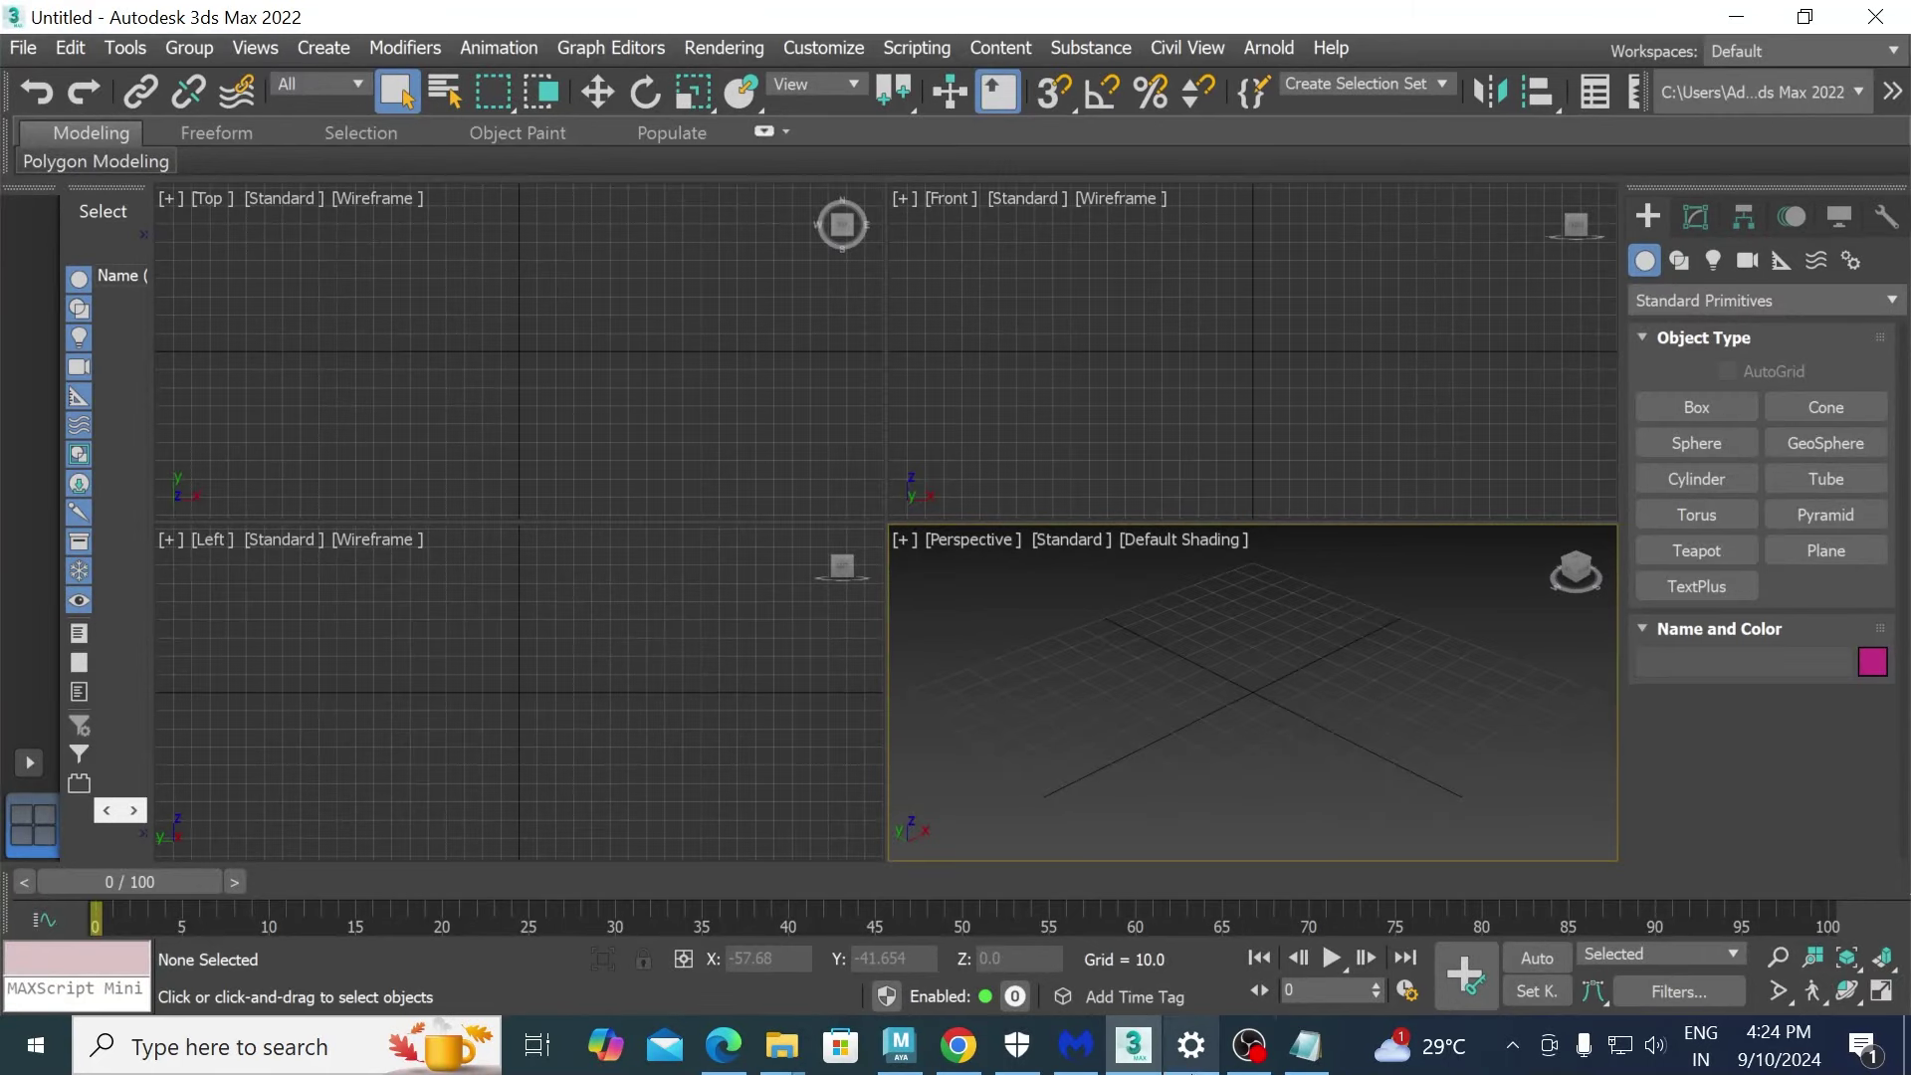
- Dismiss the tutorial title notes and return to the 3ds Max scene
click(1305, 1045)
key(ctrl+a)
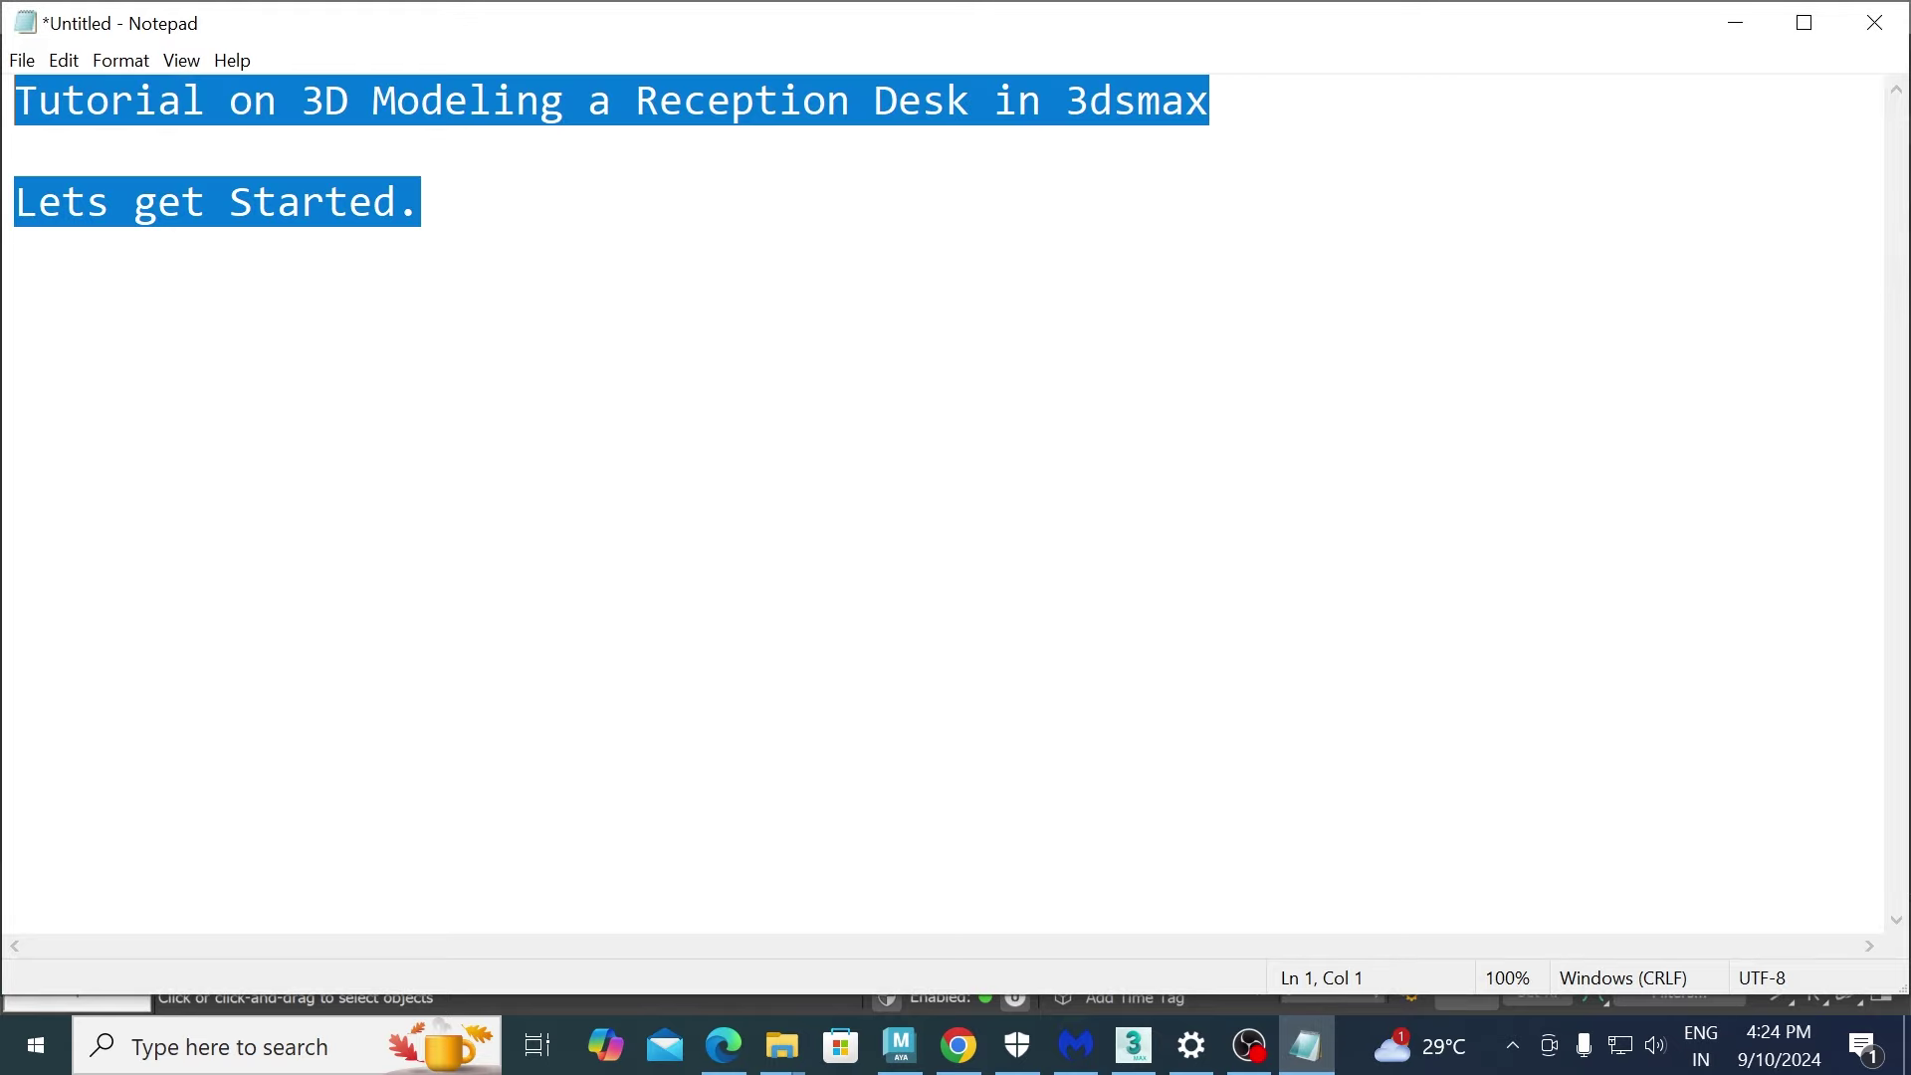
click(1737, 30)
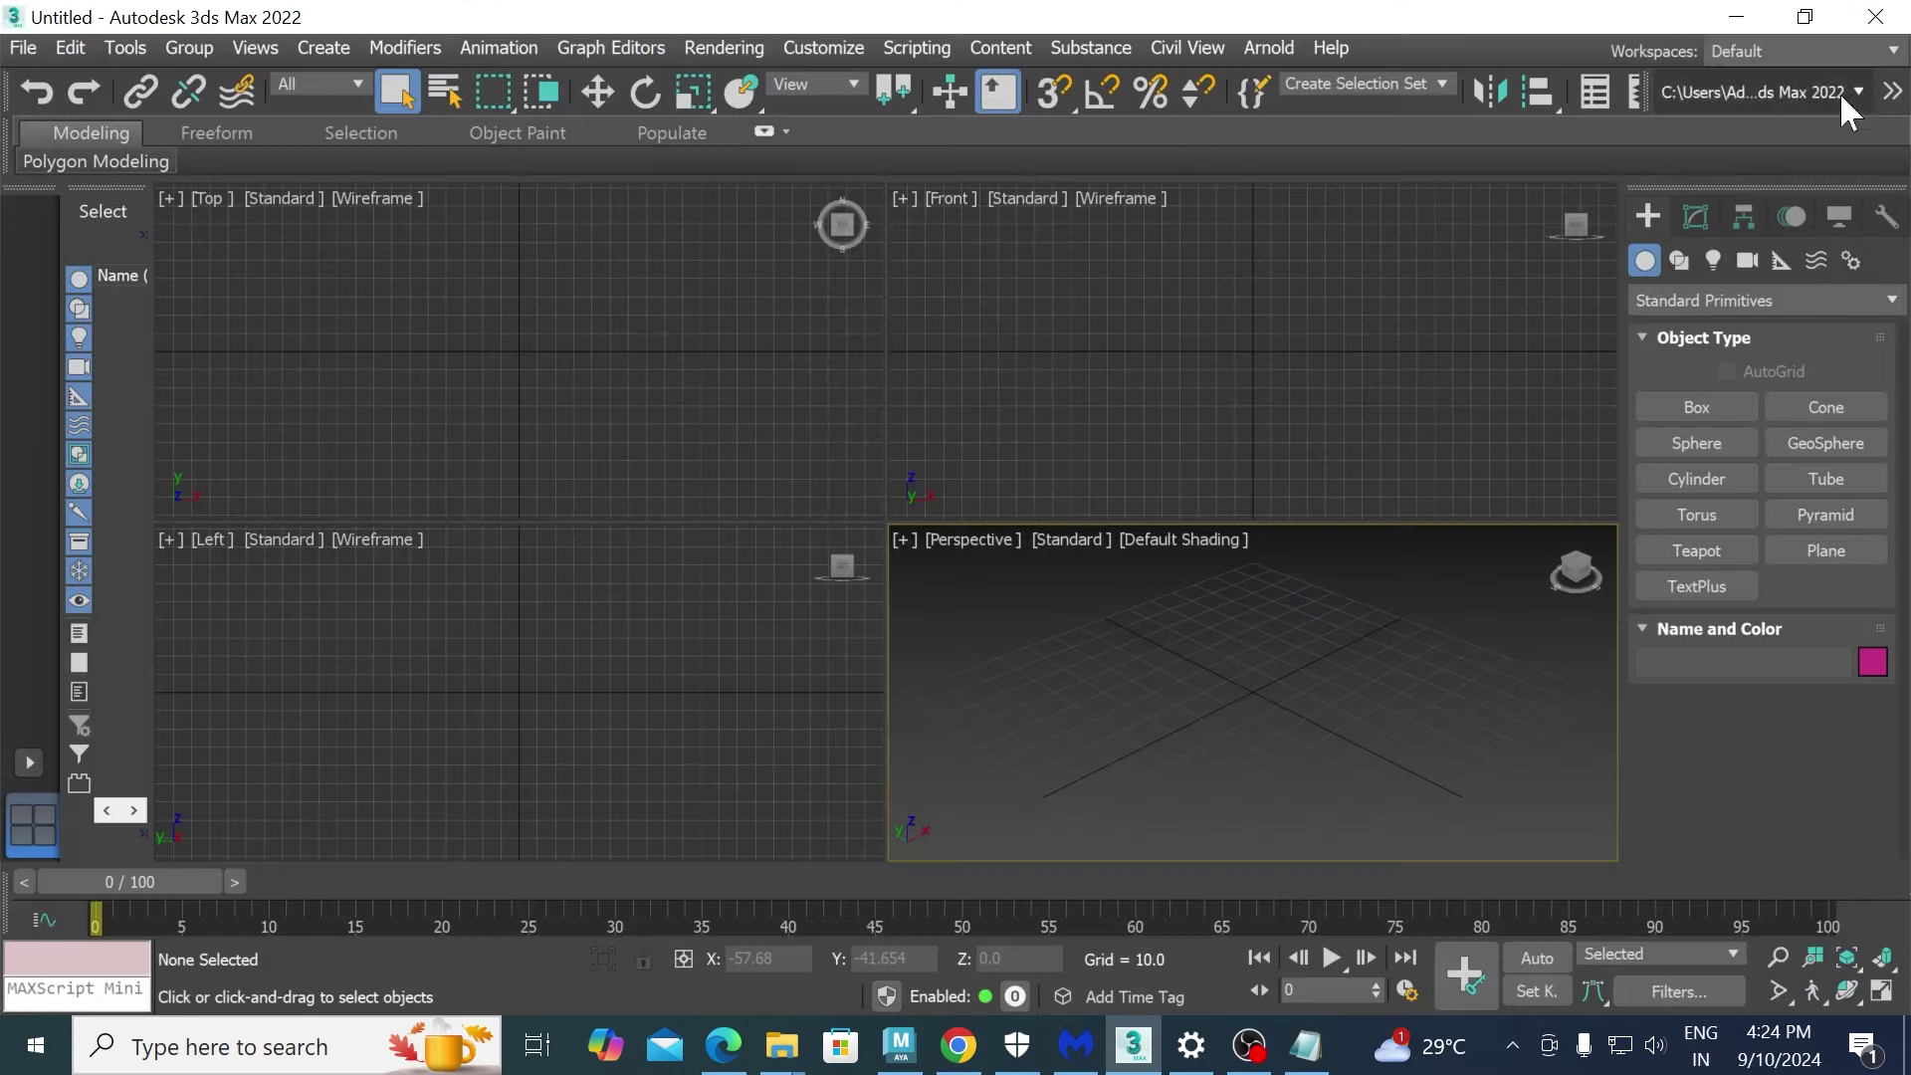
- Open recep.jpg from the Desktop with File > View Image File
click(8, 50)
click(91, 223)
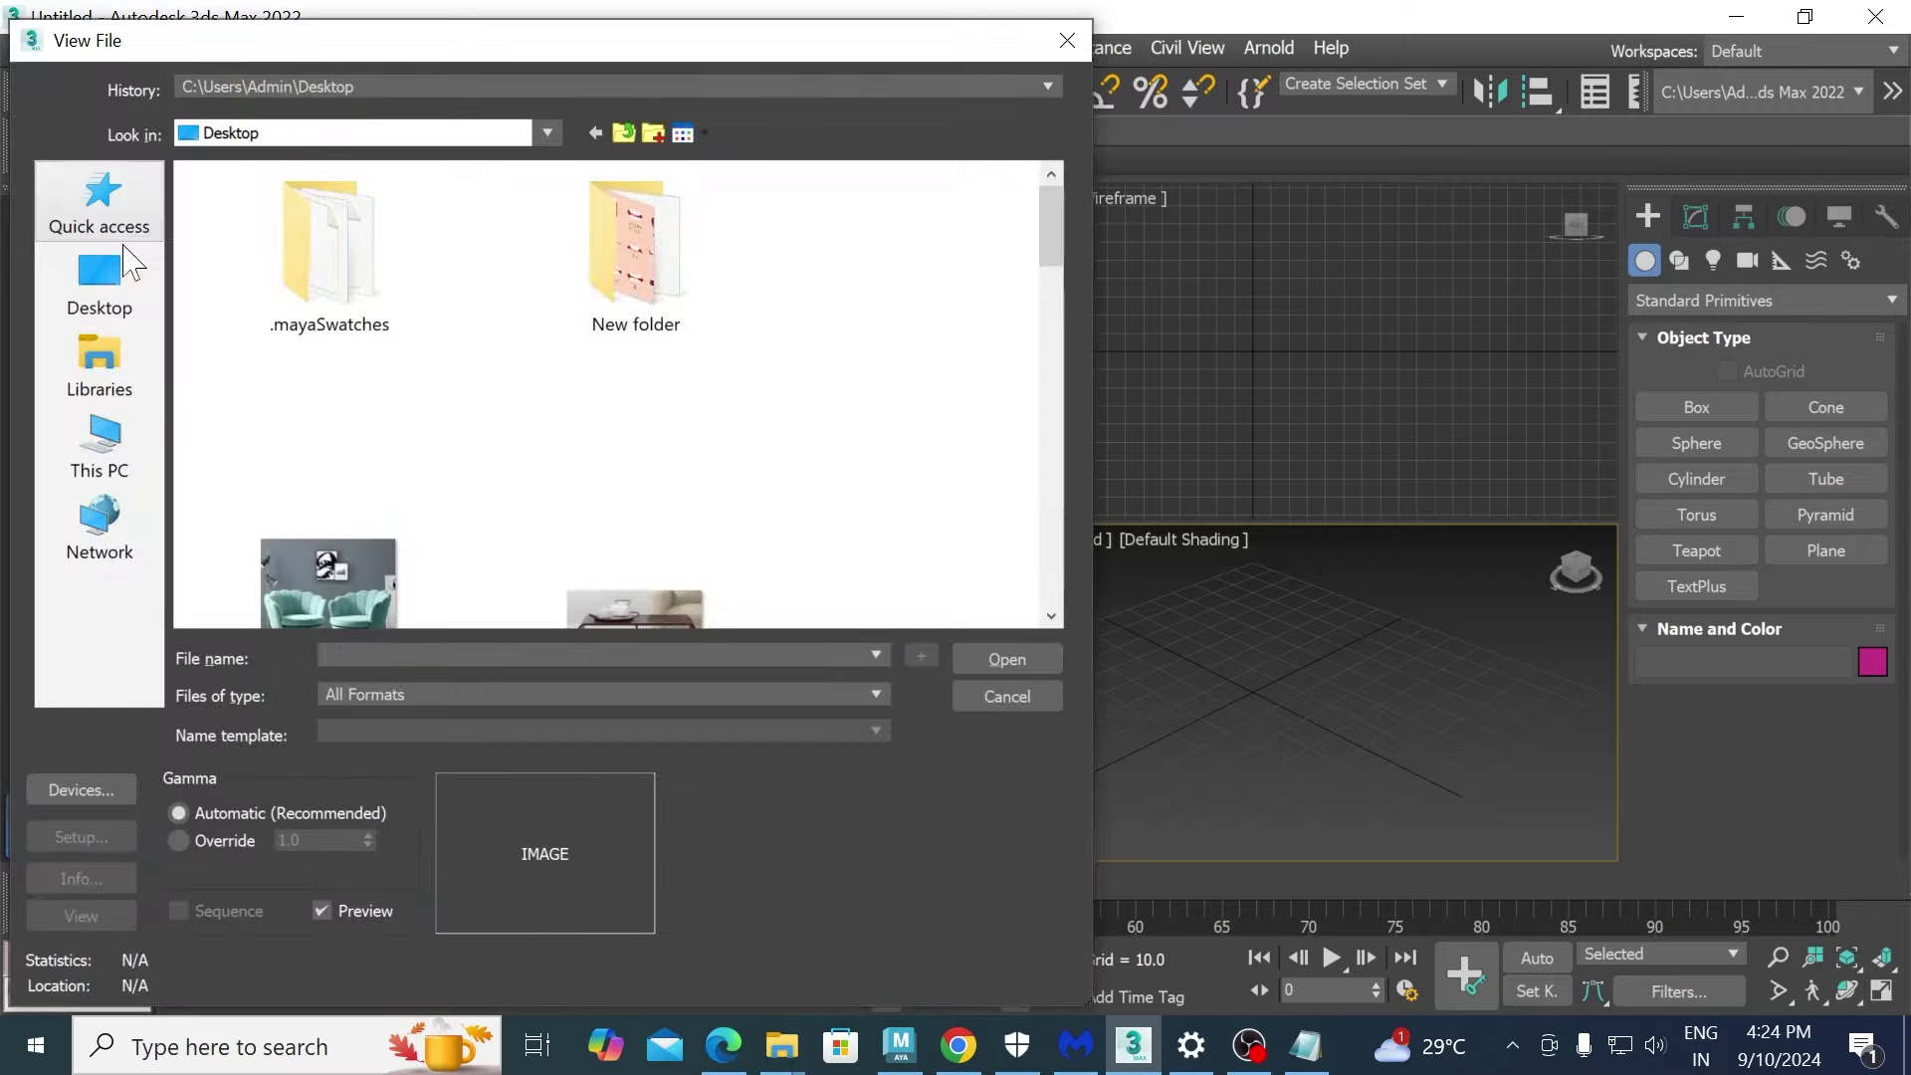
click(123, 294)
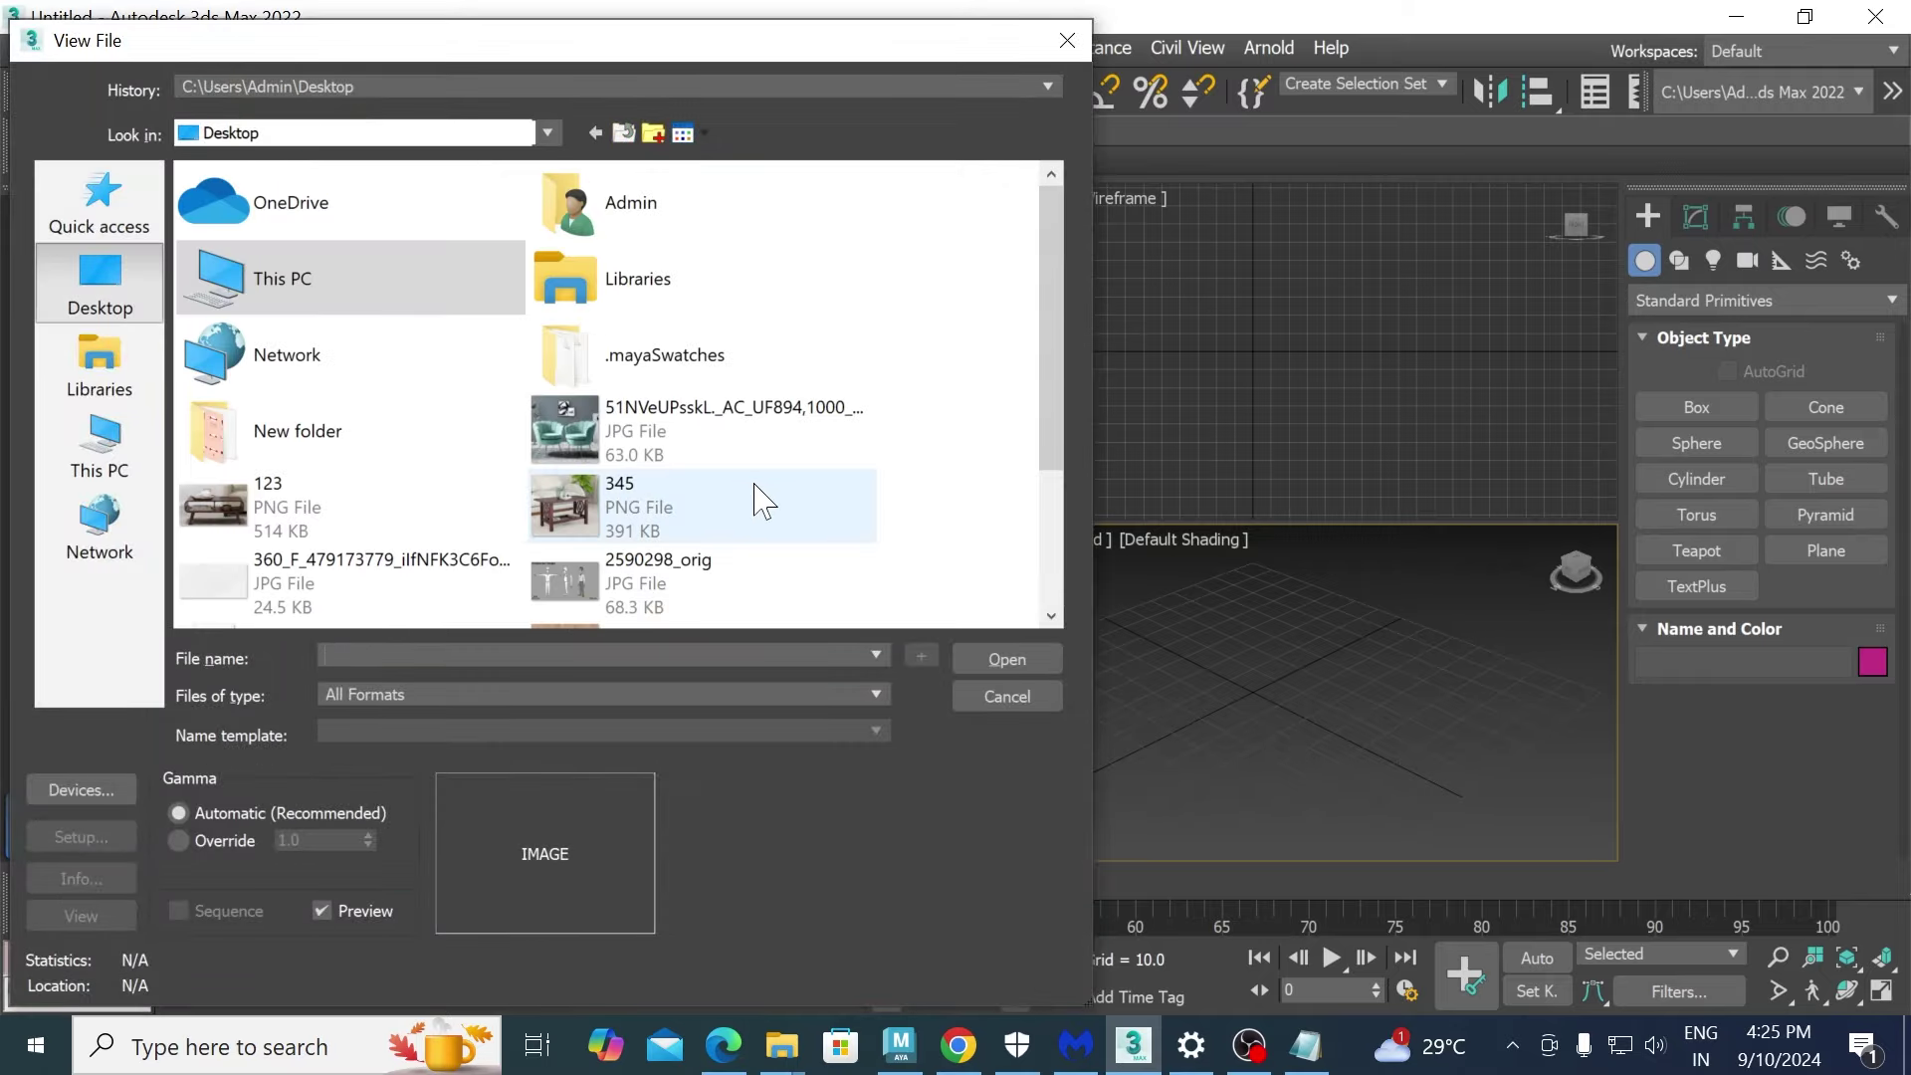
scroll(746, 509, down, 3)
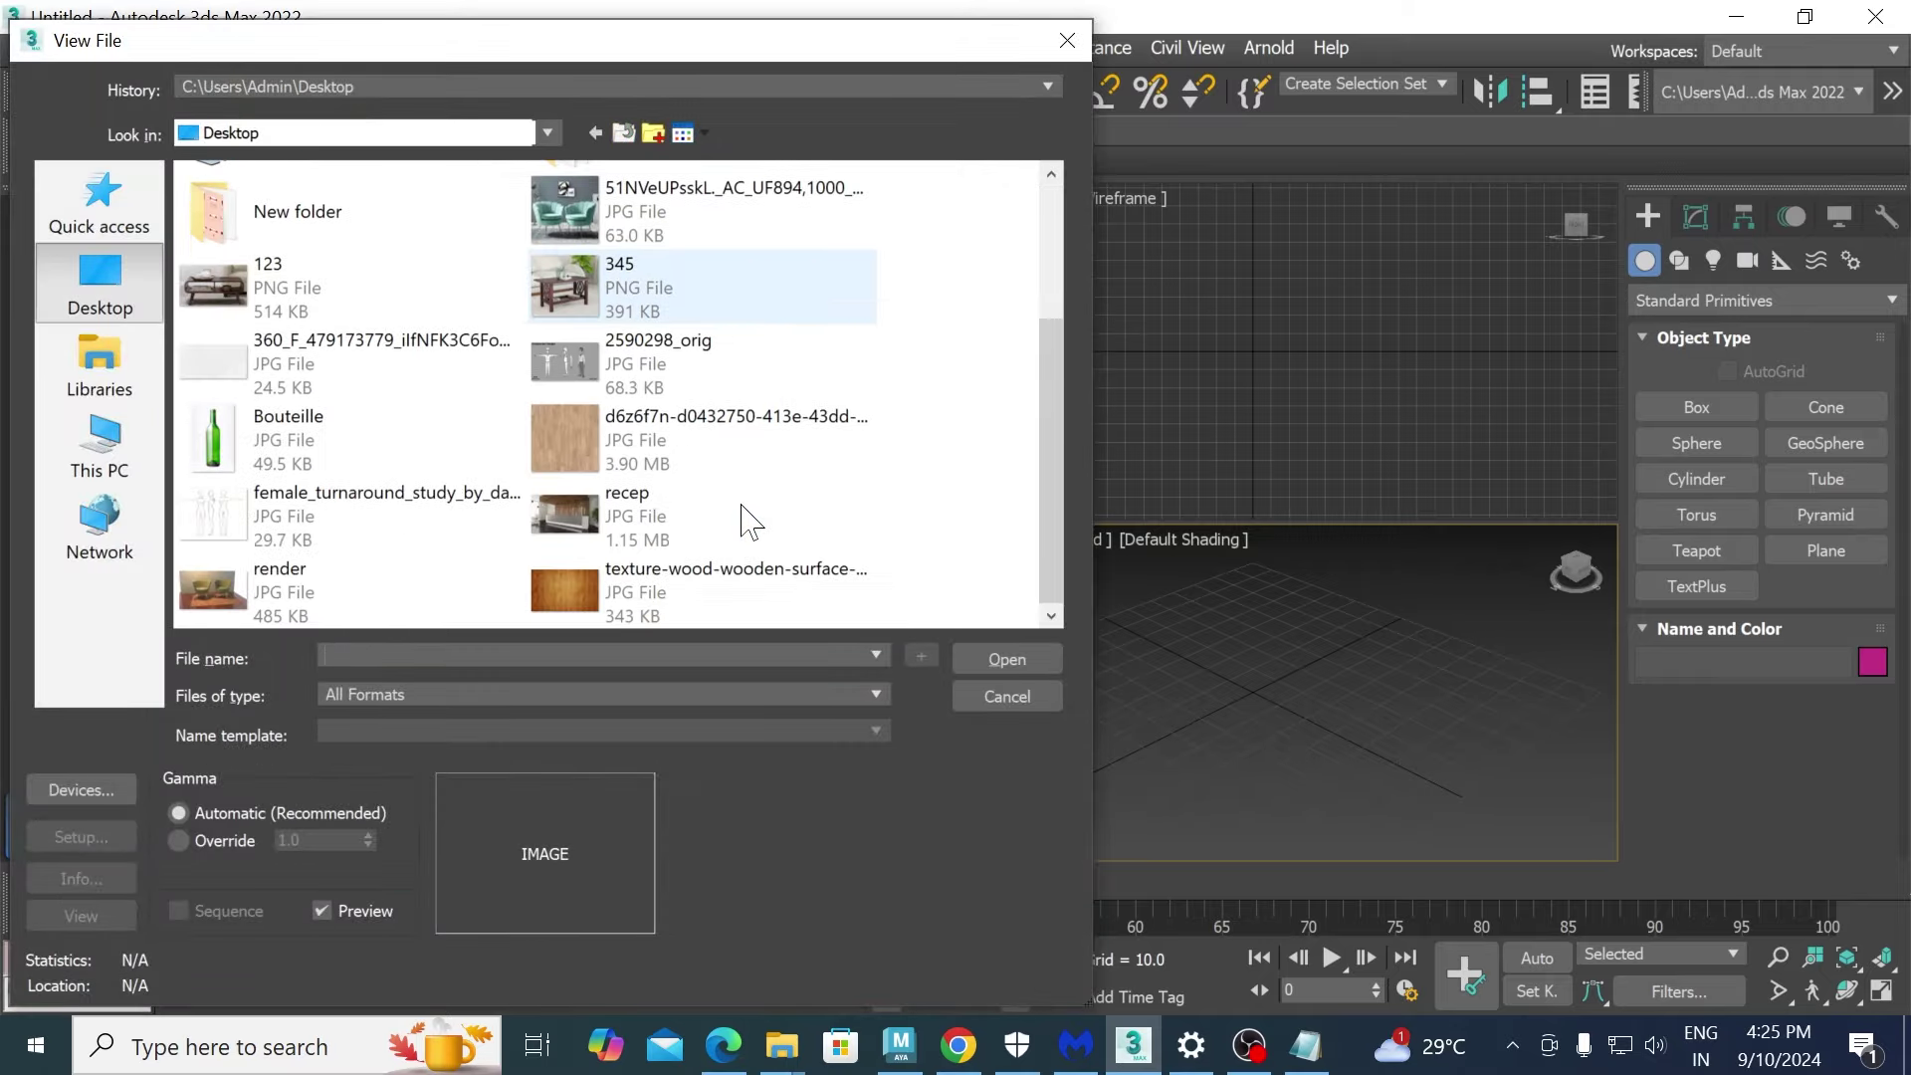
double_click(662, 514)
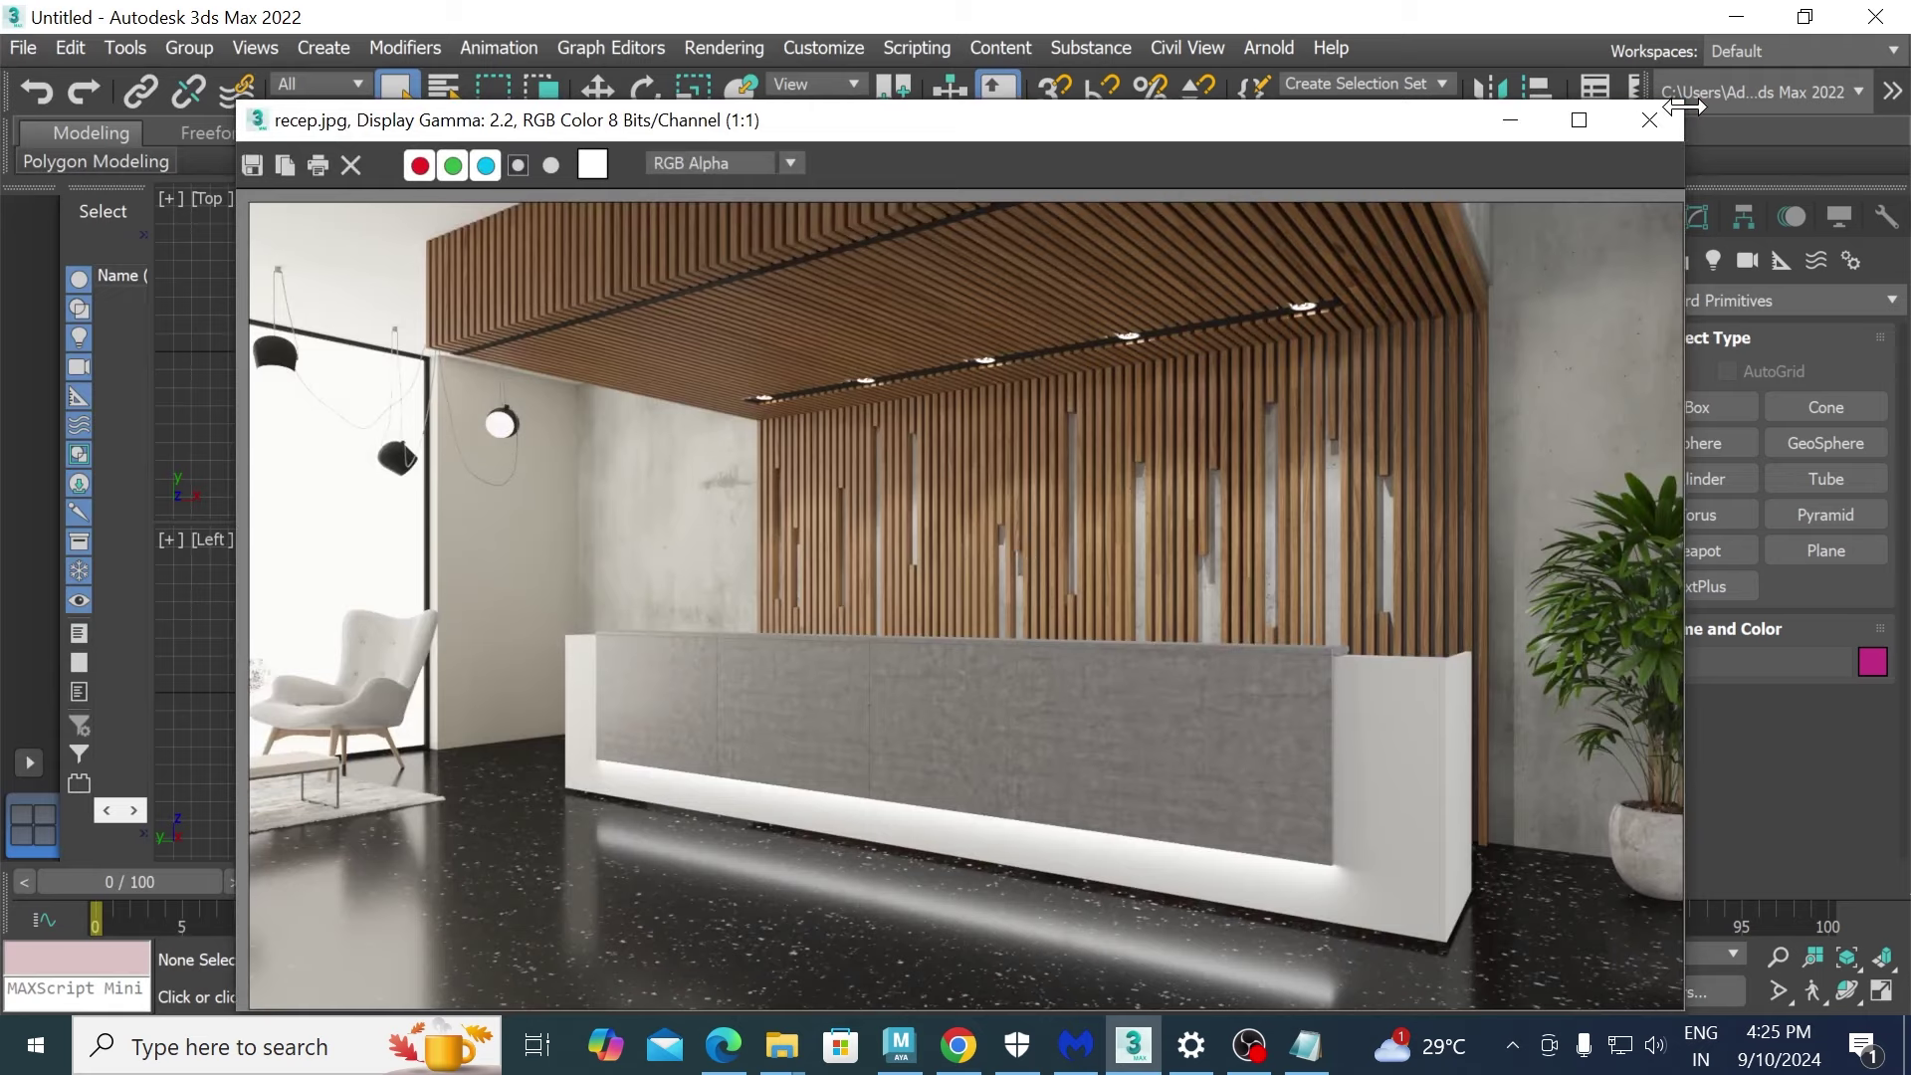
- Shrink the recep.jpg frame window, move it aside, and zoom it out to 1:4
drag(1689, 100, 1036, 563)
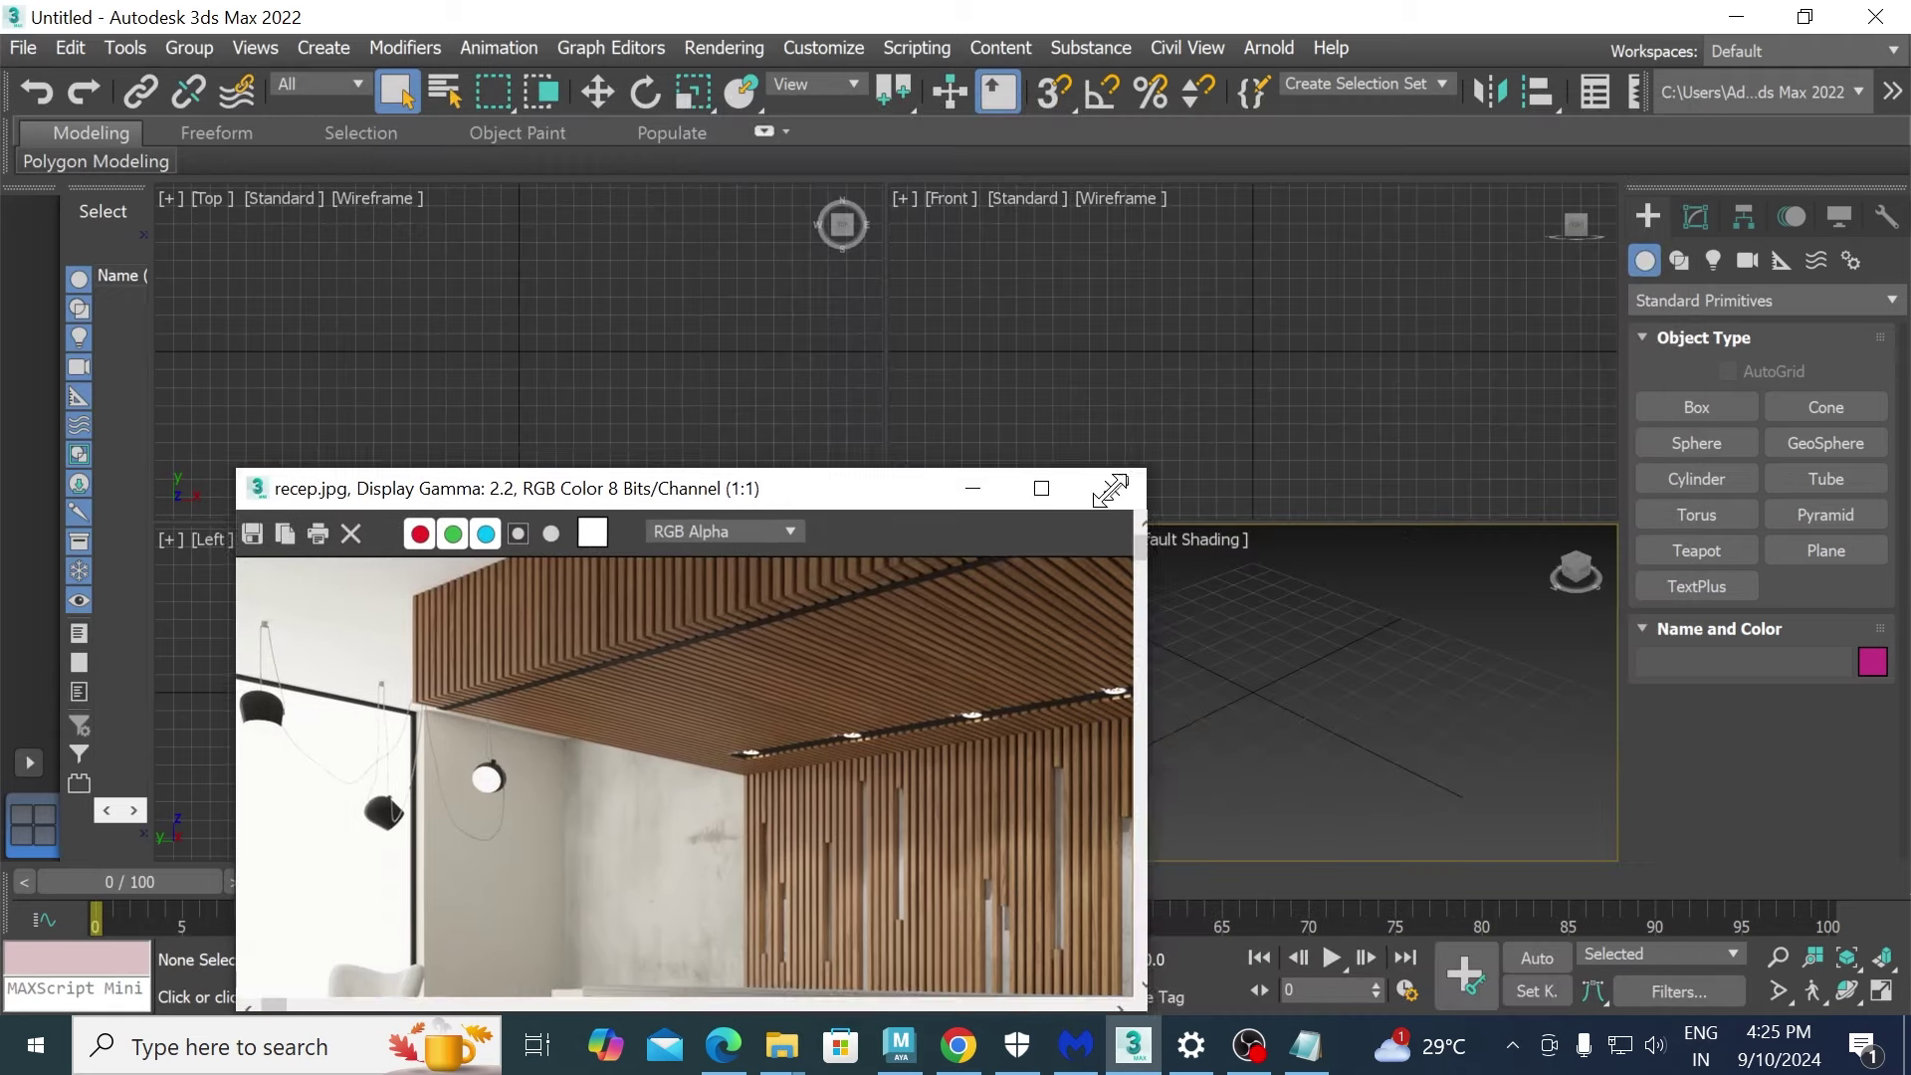
mouse_move(841, 597)
mouse_down()
mouse_move(790, 575)
mouse_move(691, 235)
mouse_move(655, 227)
mouse_up()
scroll(436, 406, down, 1)
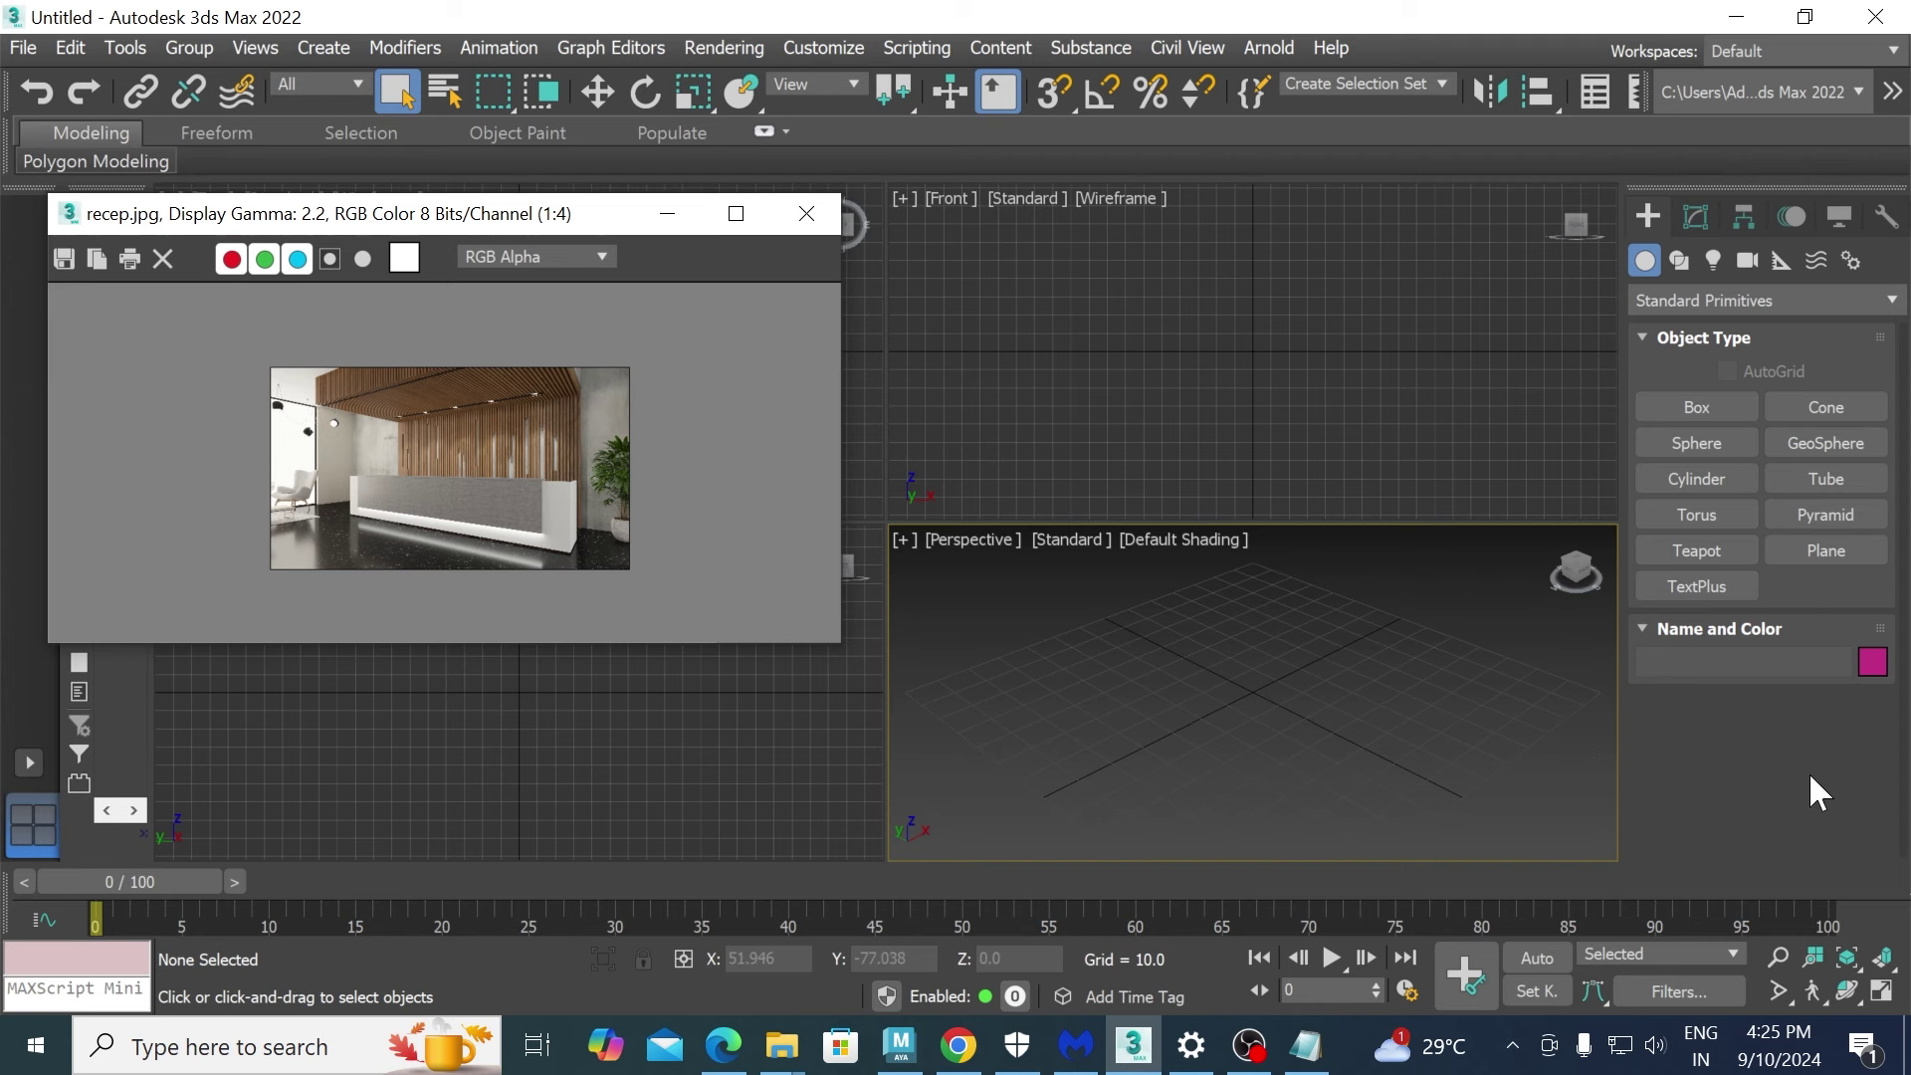
- Create a large floor plane in the maximized Perspective viewport
click(1853, 555)
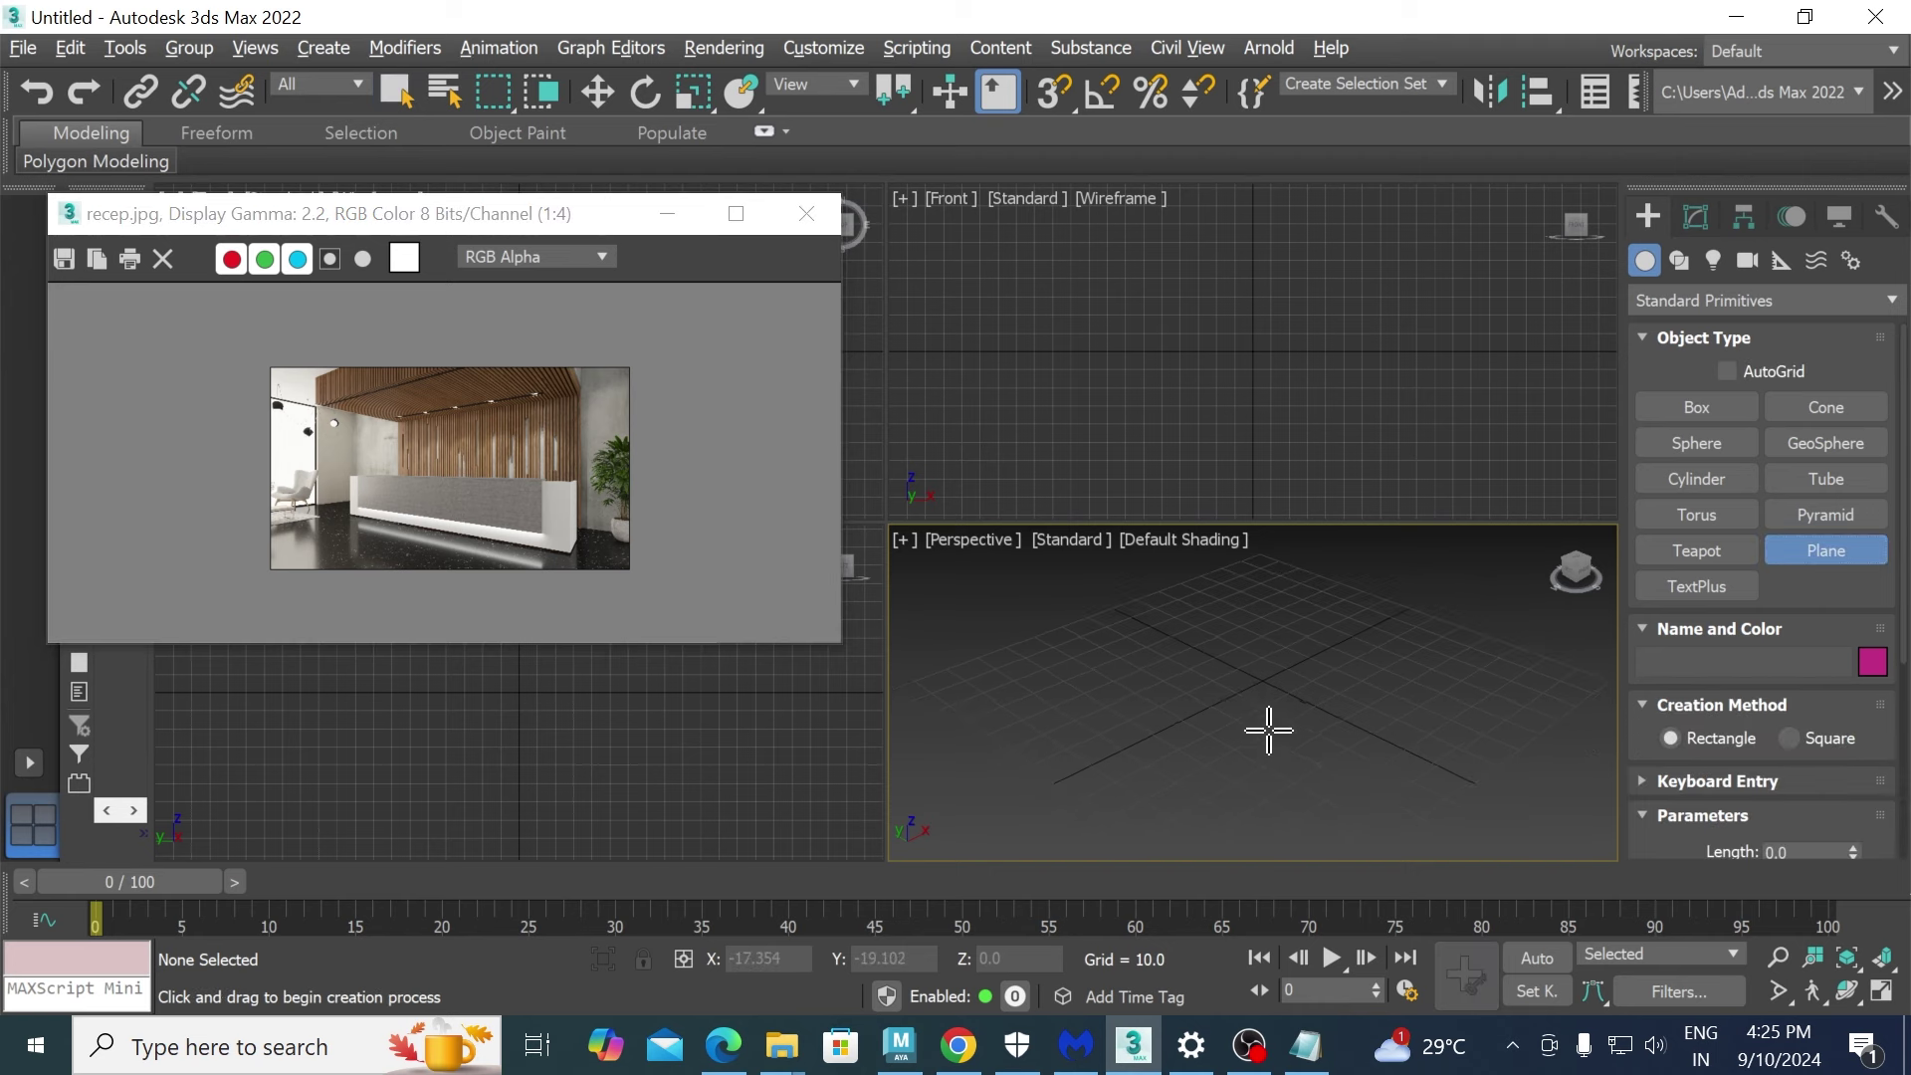
key(alt+w)
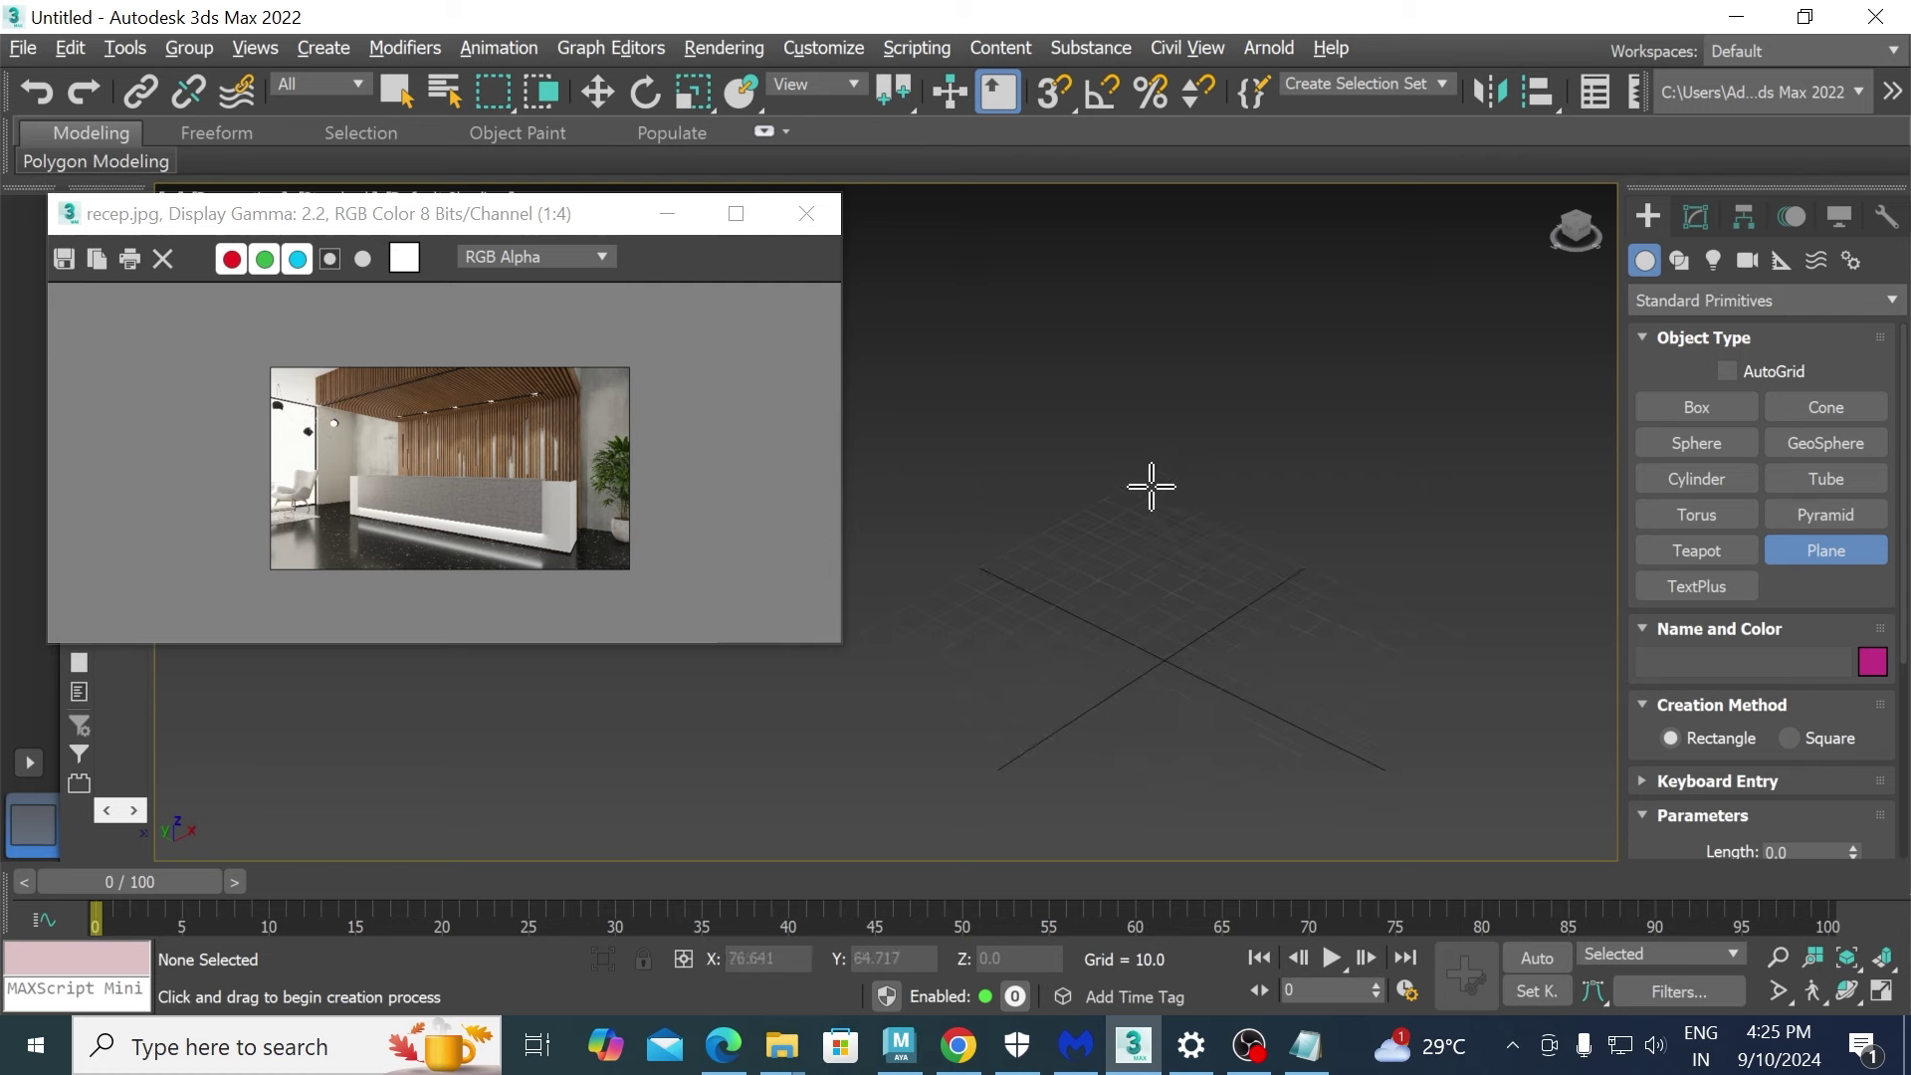
drag(1147, 415, 1199, 1061)
key(w)
scroll(1175, 587, up, 3)
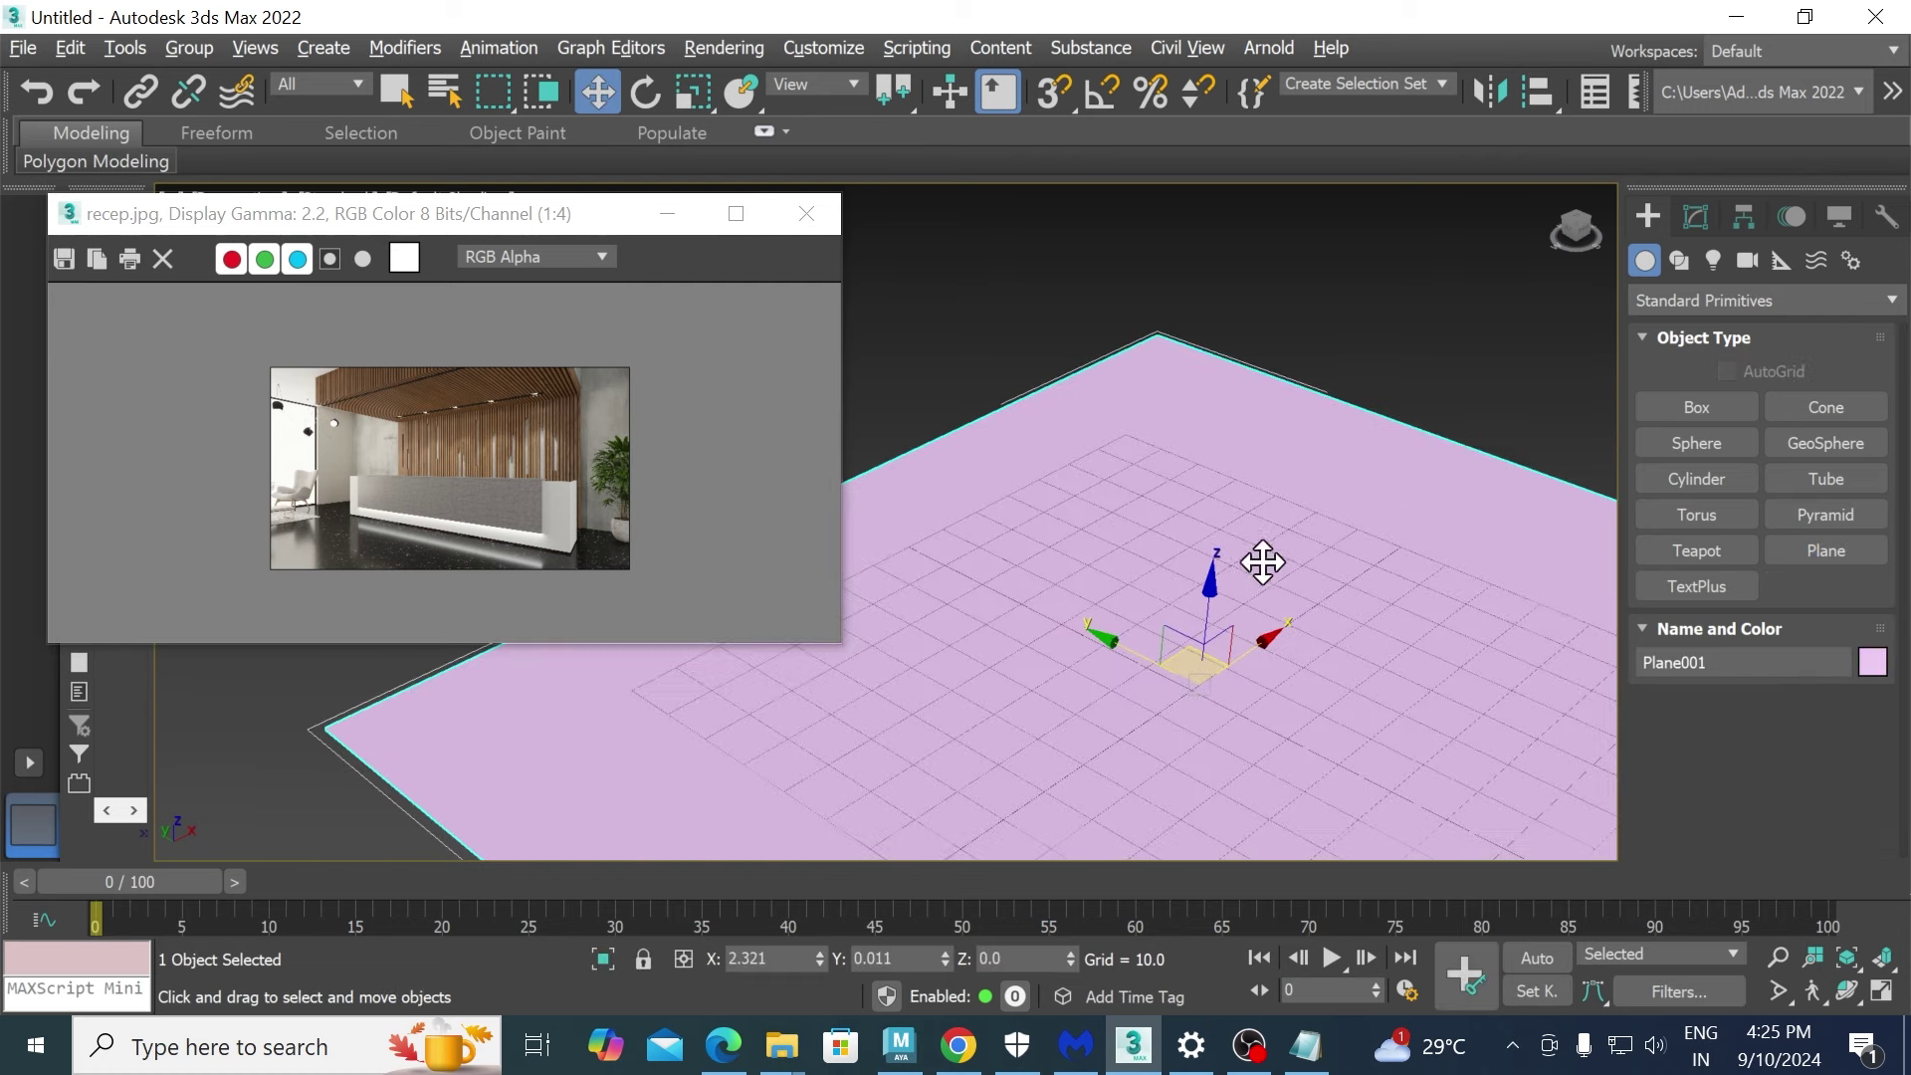
- Pick the Shapes > Line tool and maximize the Top viewport framed on the floor
click(1686, 257)
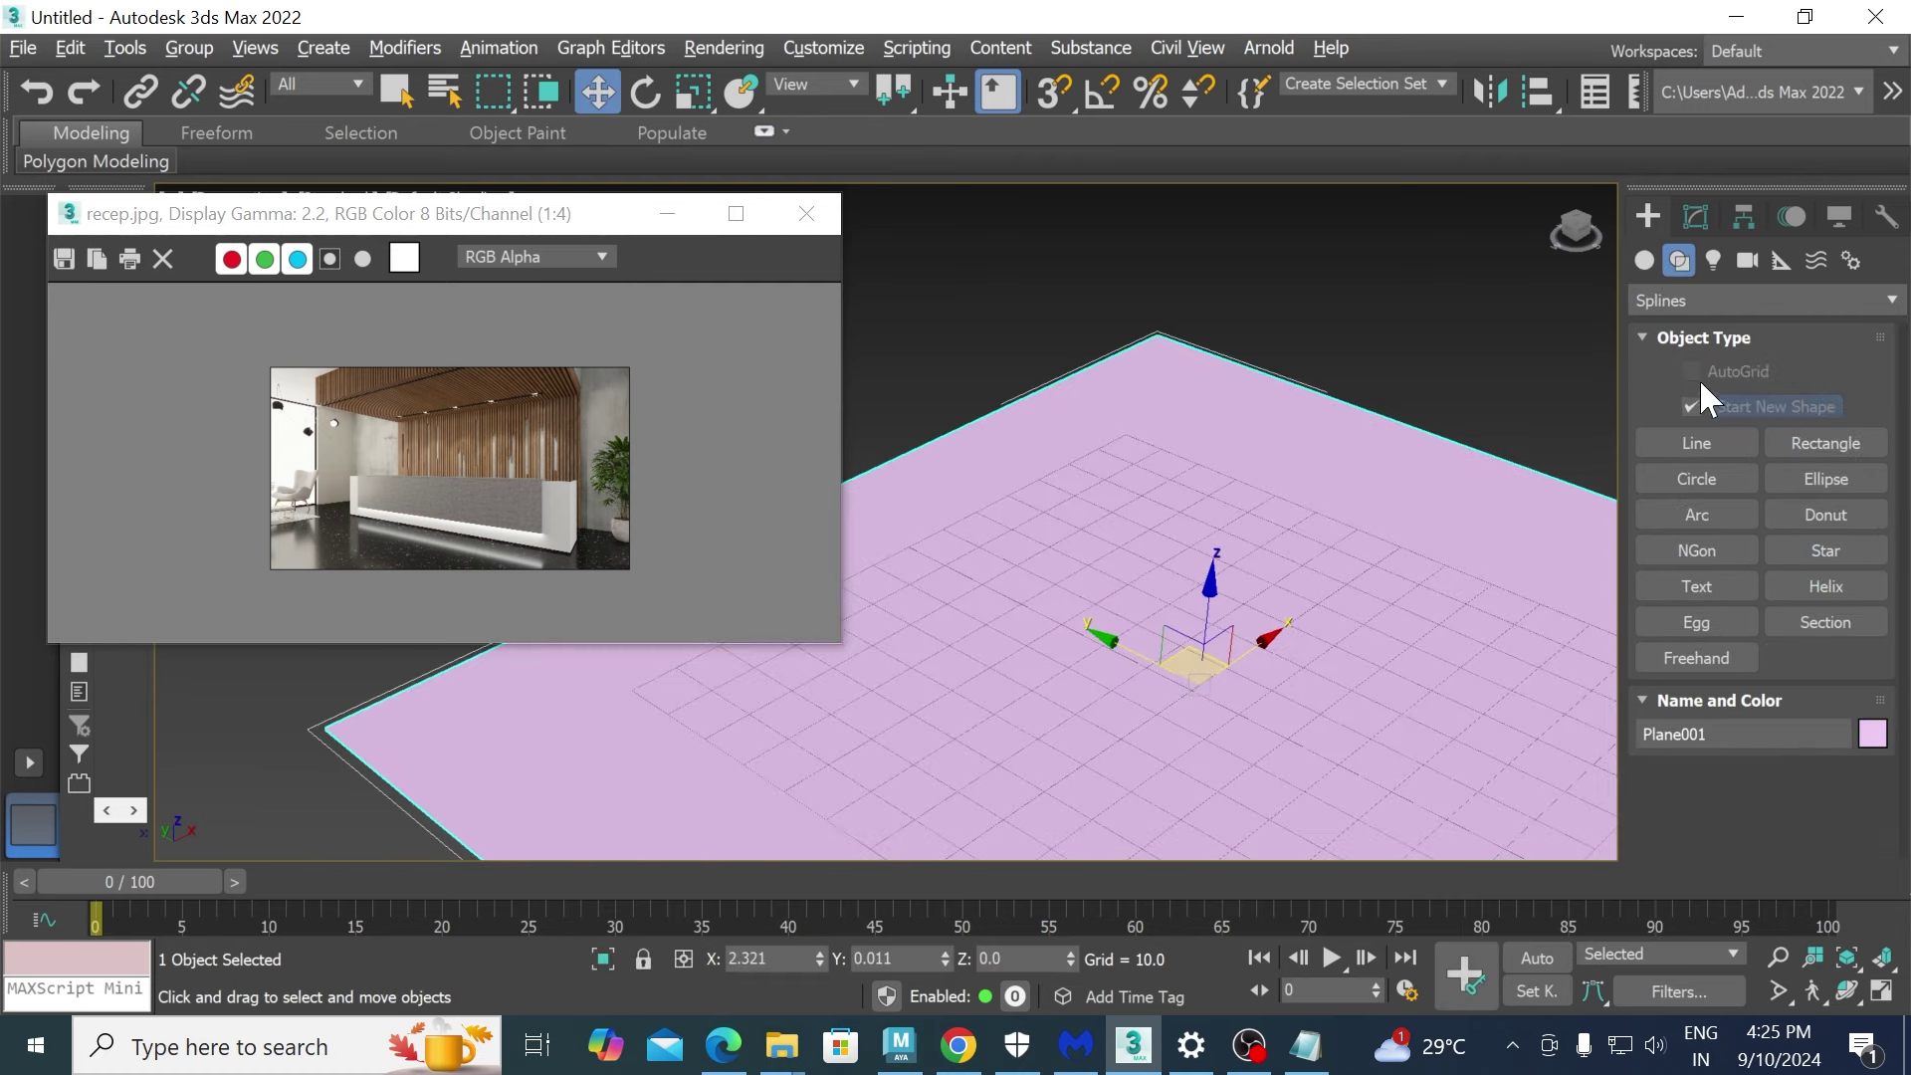
click(1697, 443)
key(alt+w)
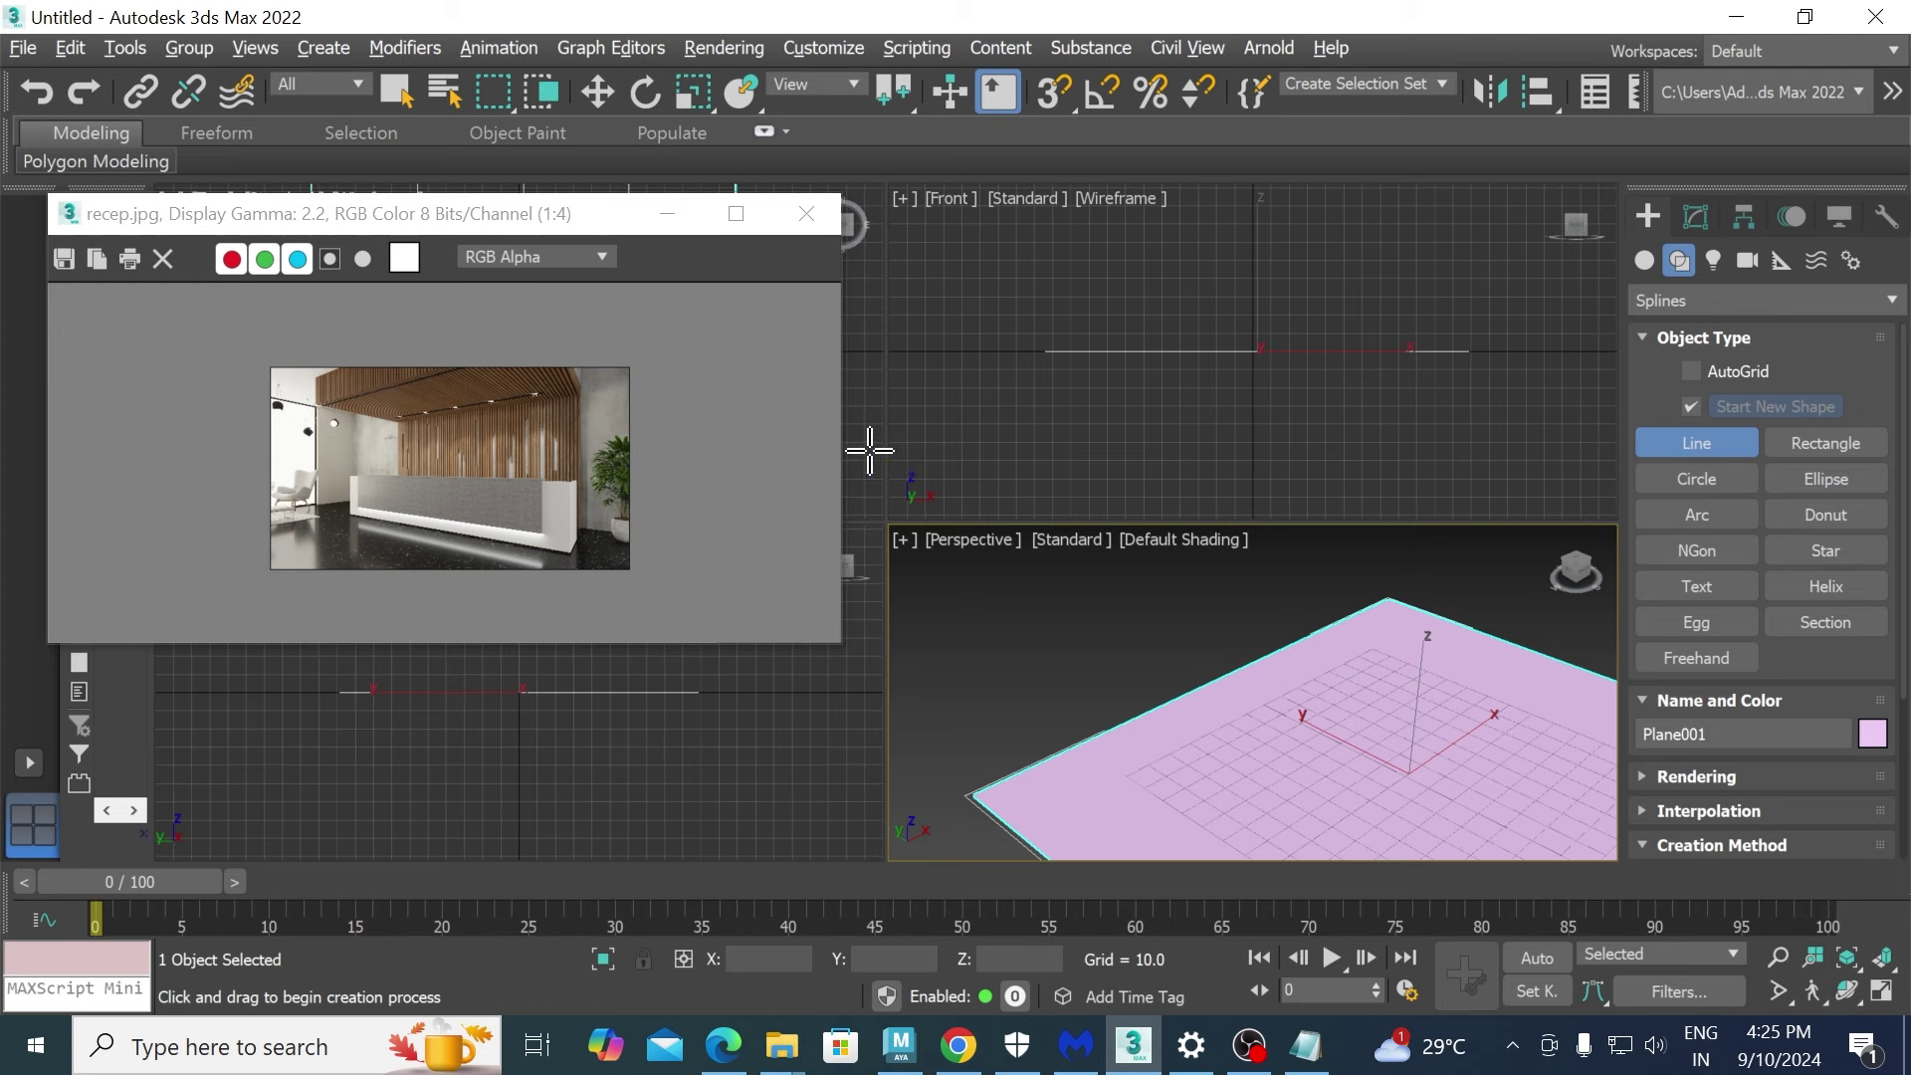
middle_click(869, 451)
key(alt+w)
middle_drag(1024, 405, 1202, 450)
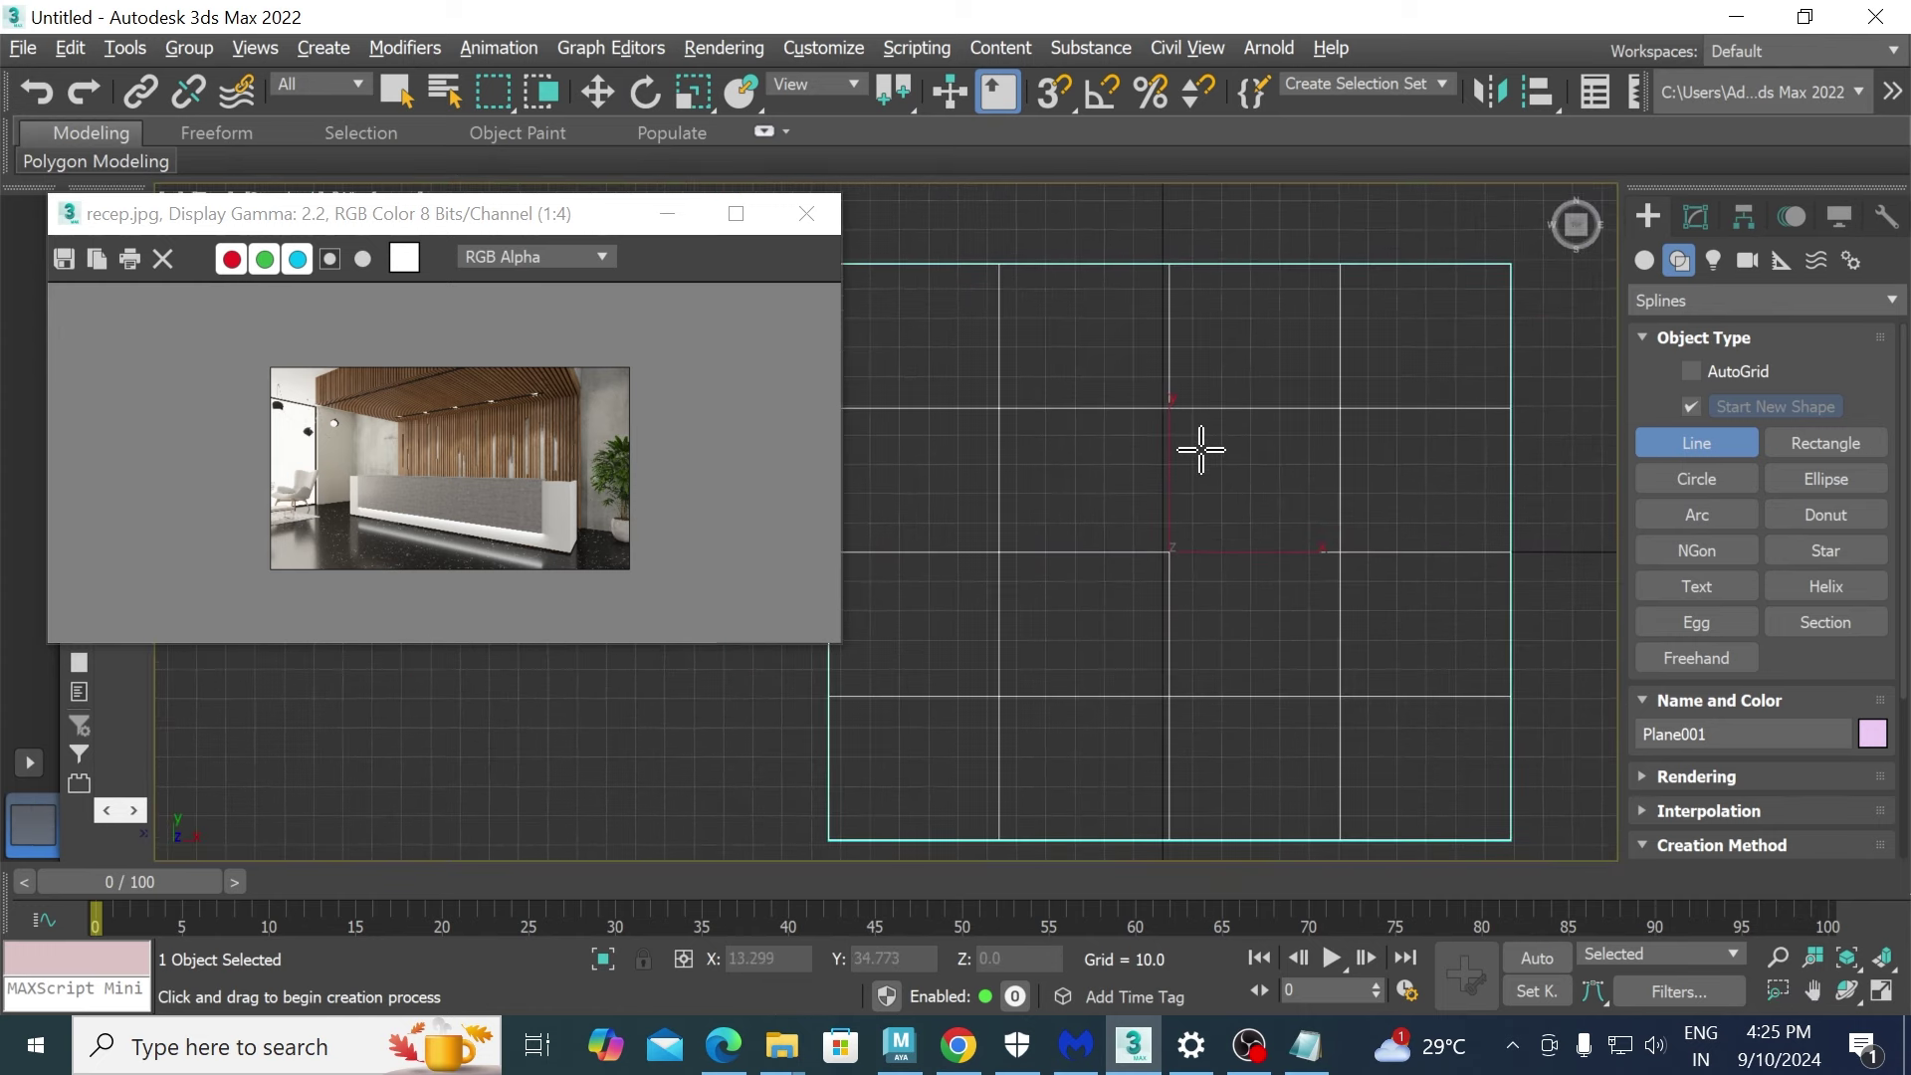
- Click out the open U-shaped line Line001 outlining the desk's plan
click(882, 472)
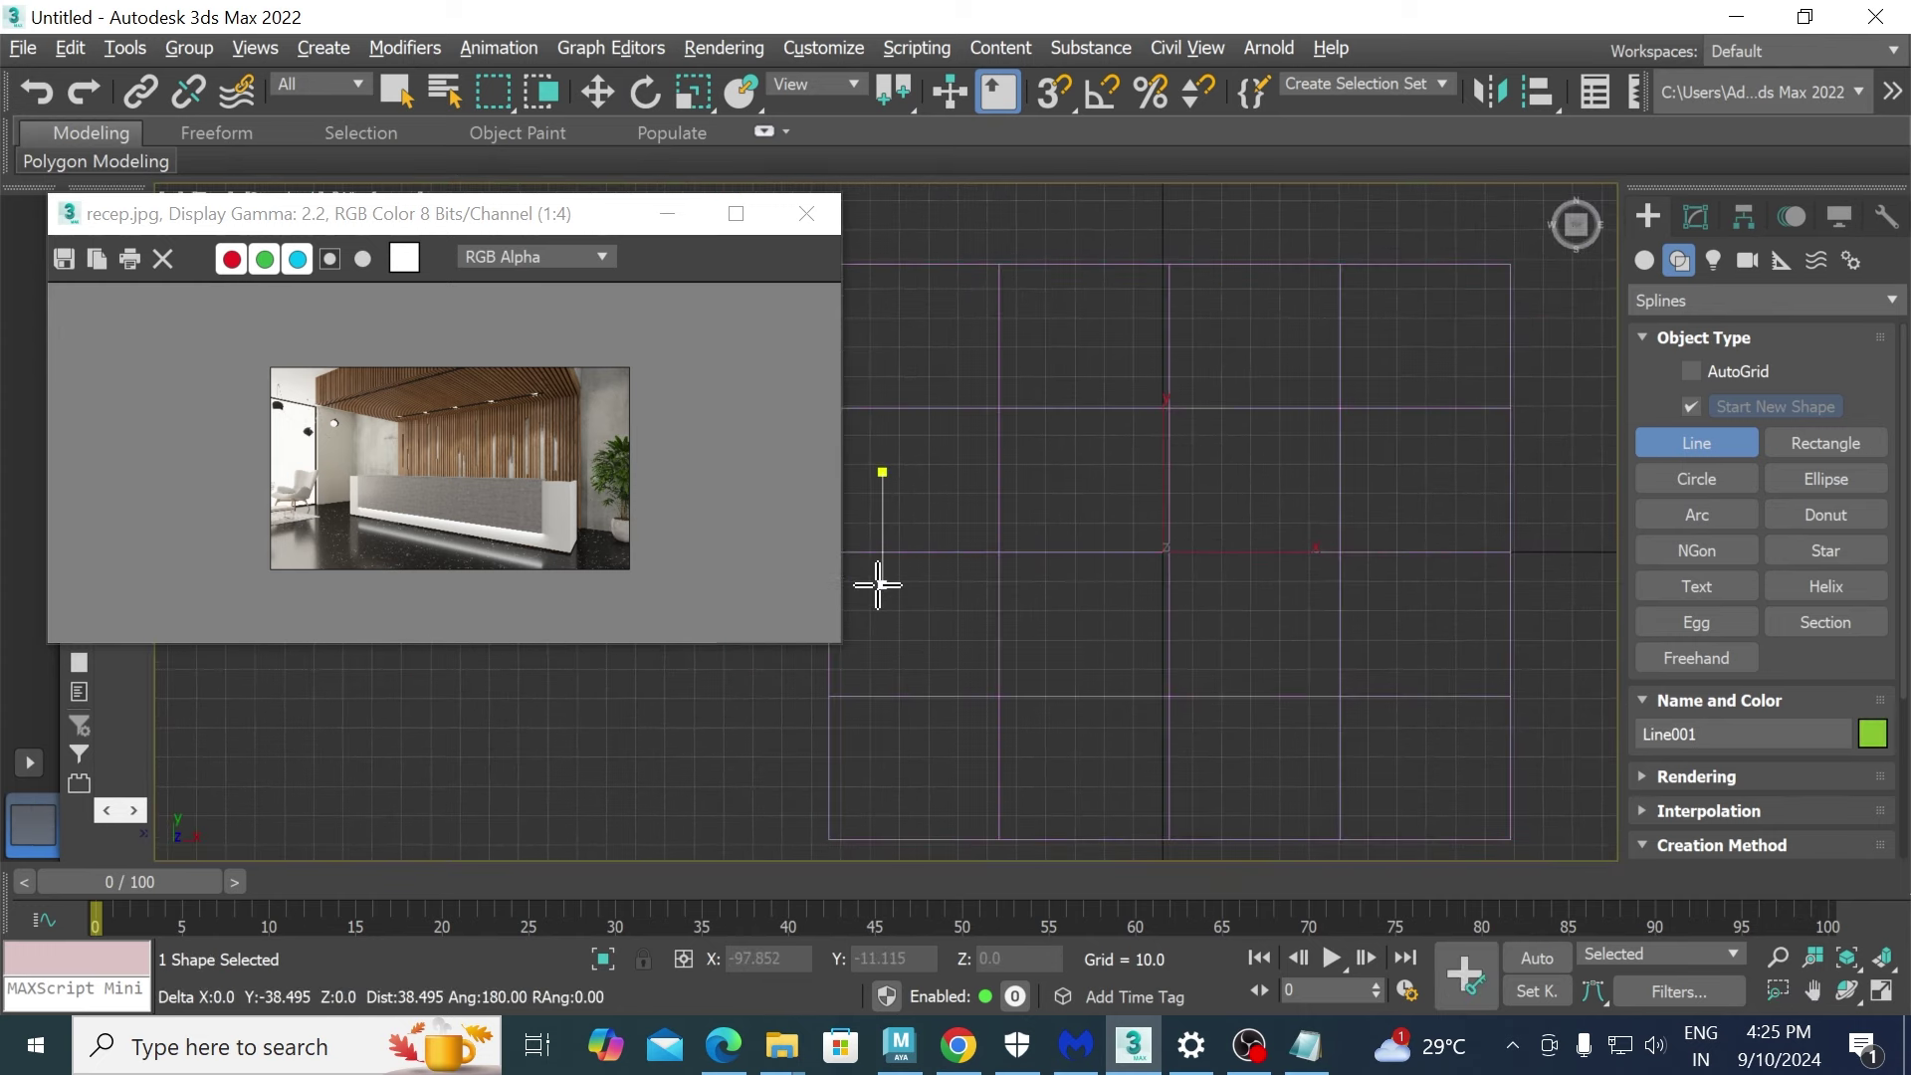
click(880, 585)
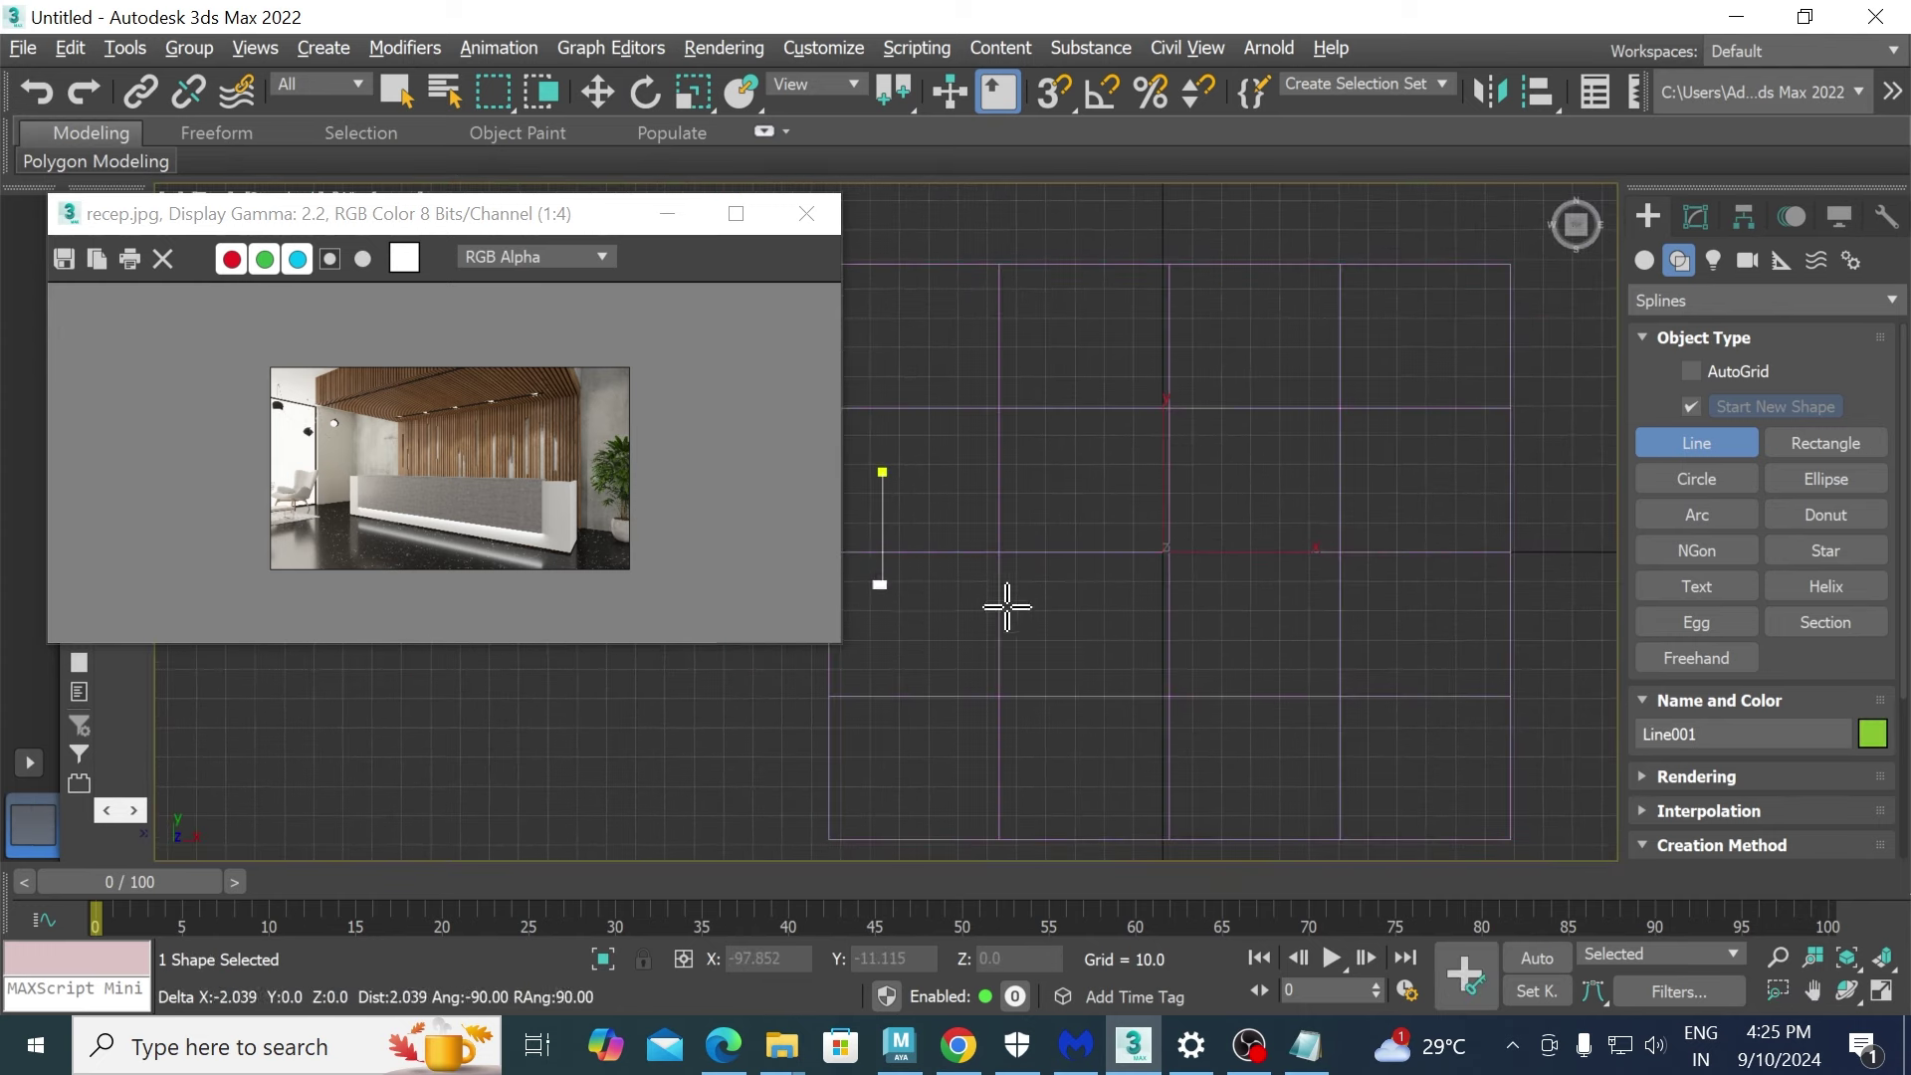
click(1466, 597)
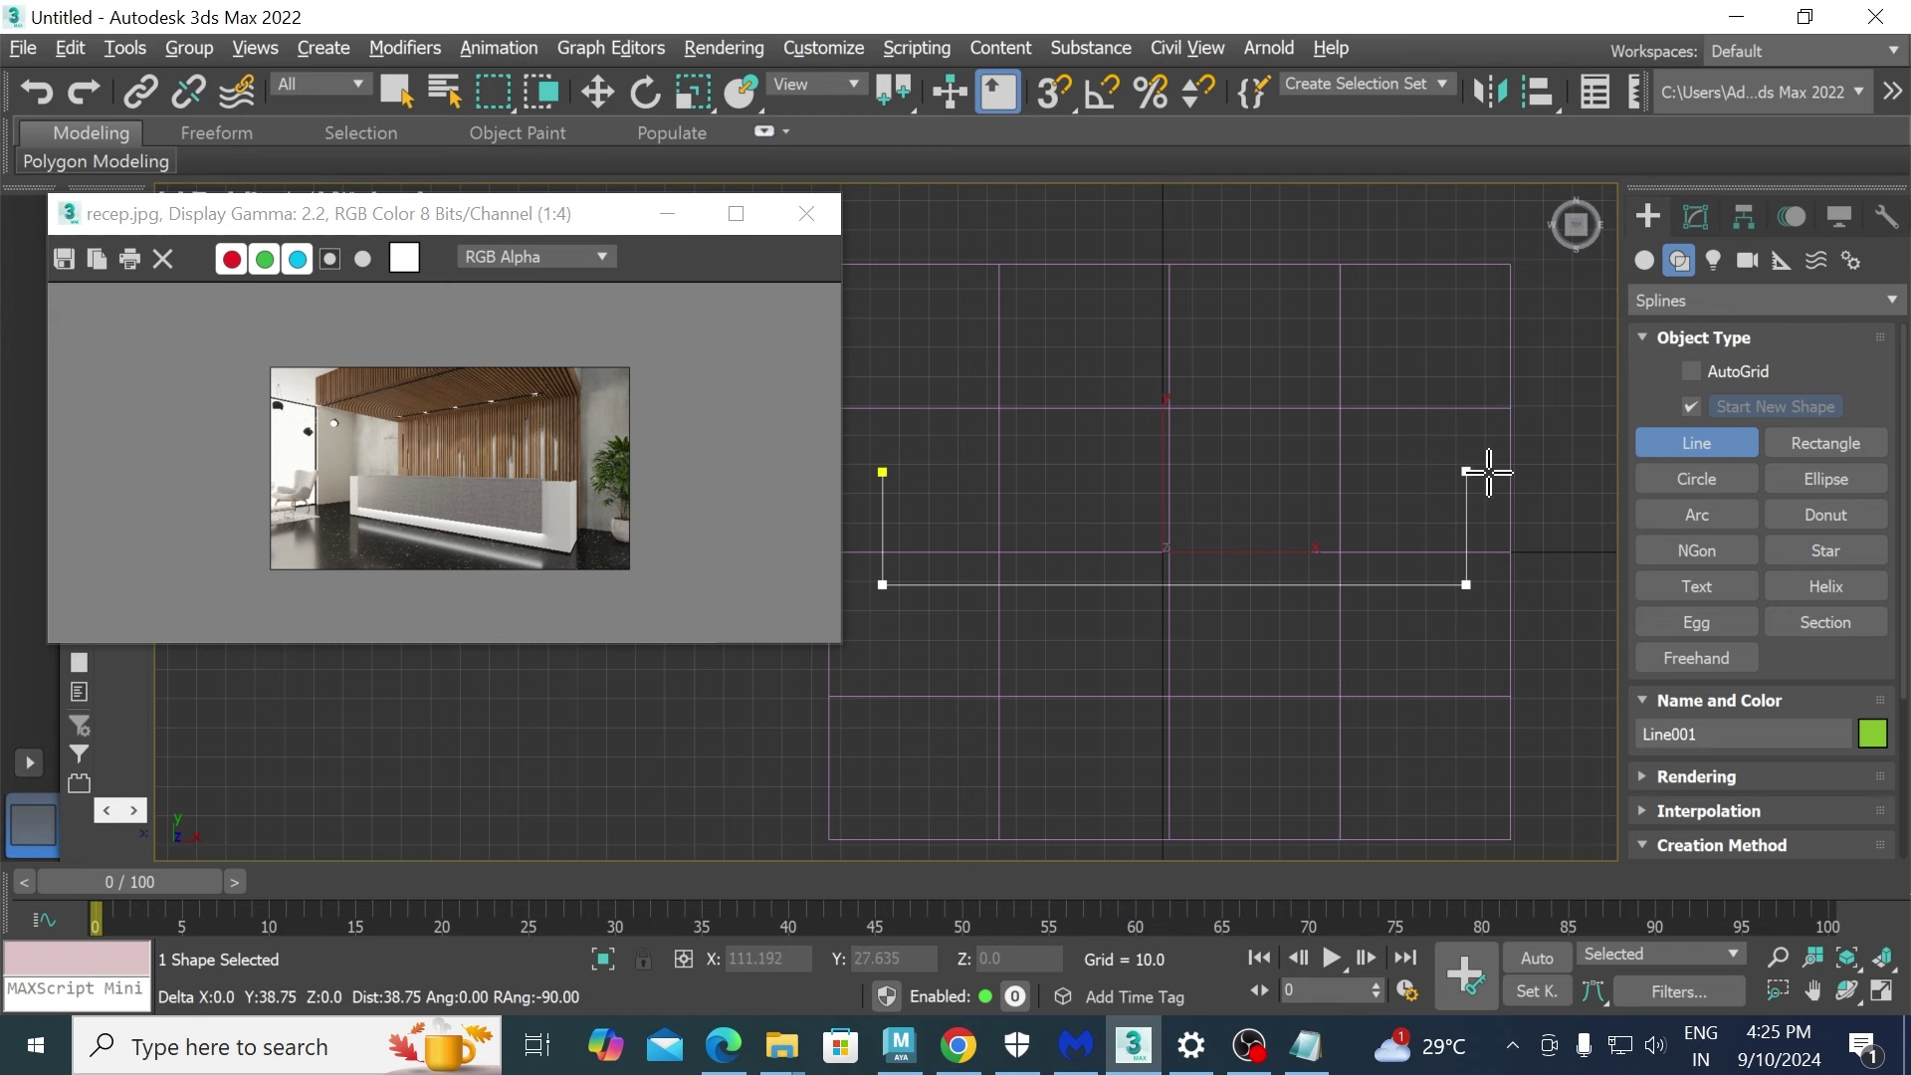
right_click(1485, 469)
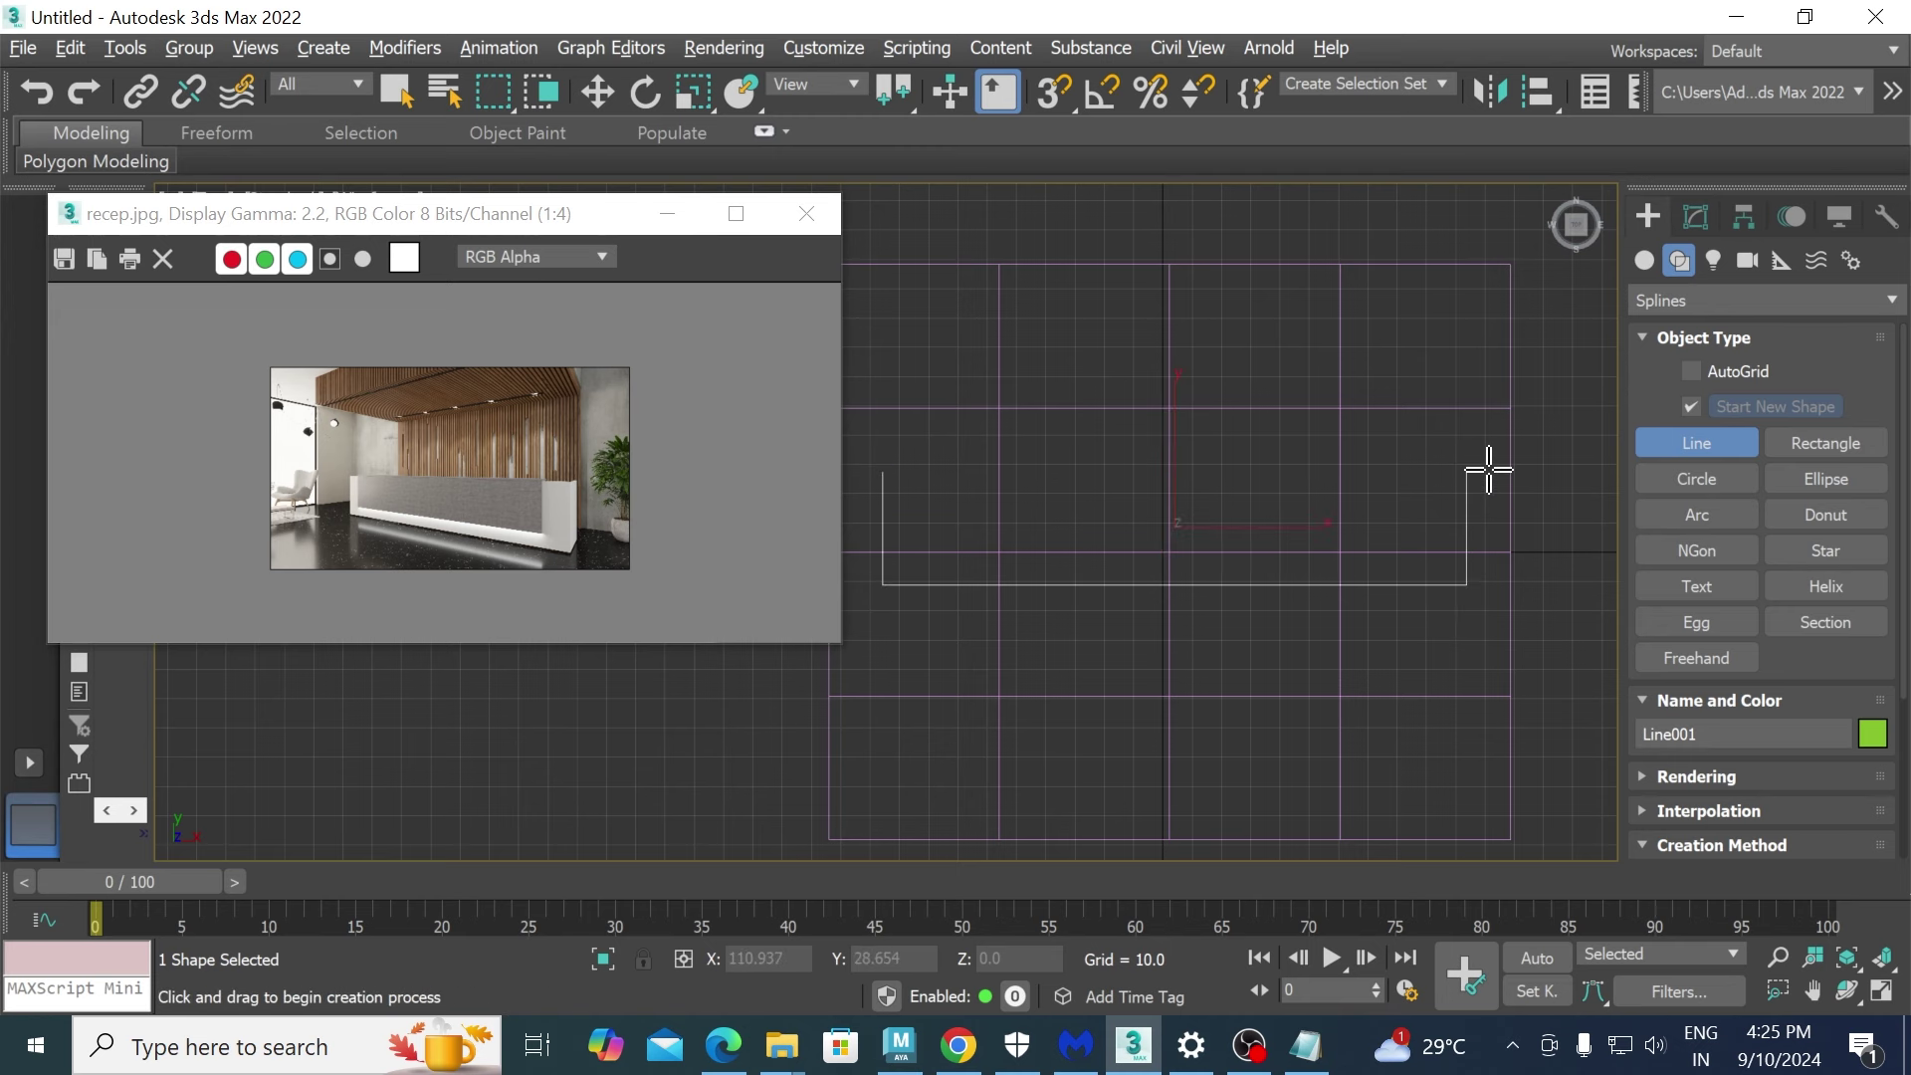
key(w)
scroll(1240, 525, up, 3)
scroll(1284, 532, down, 3)
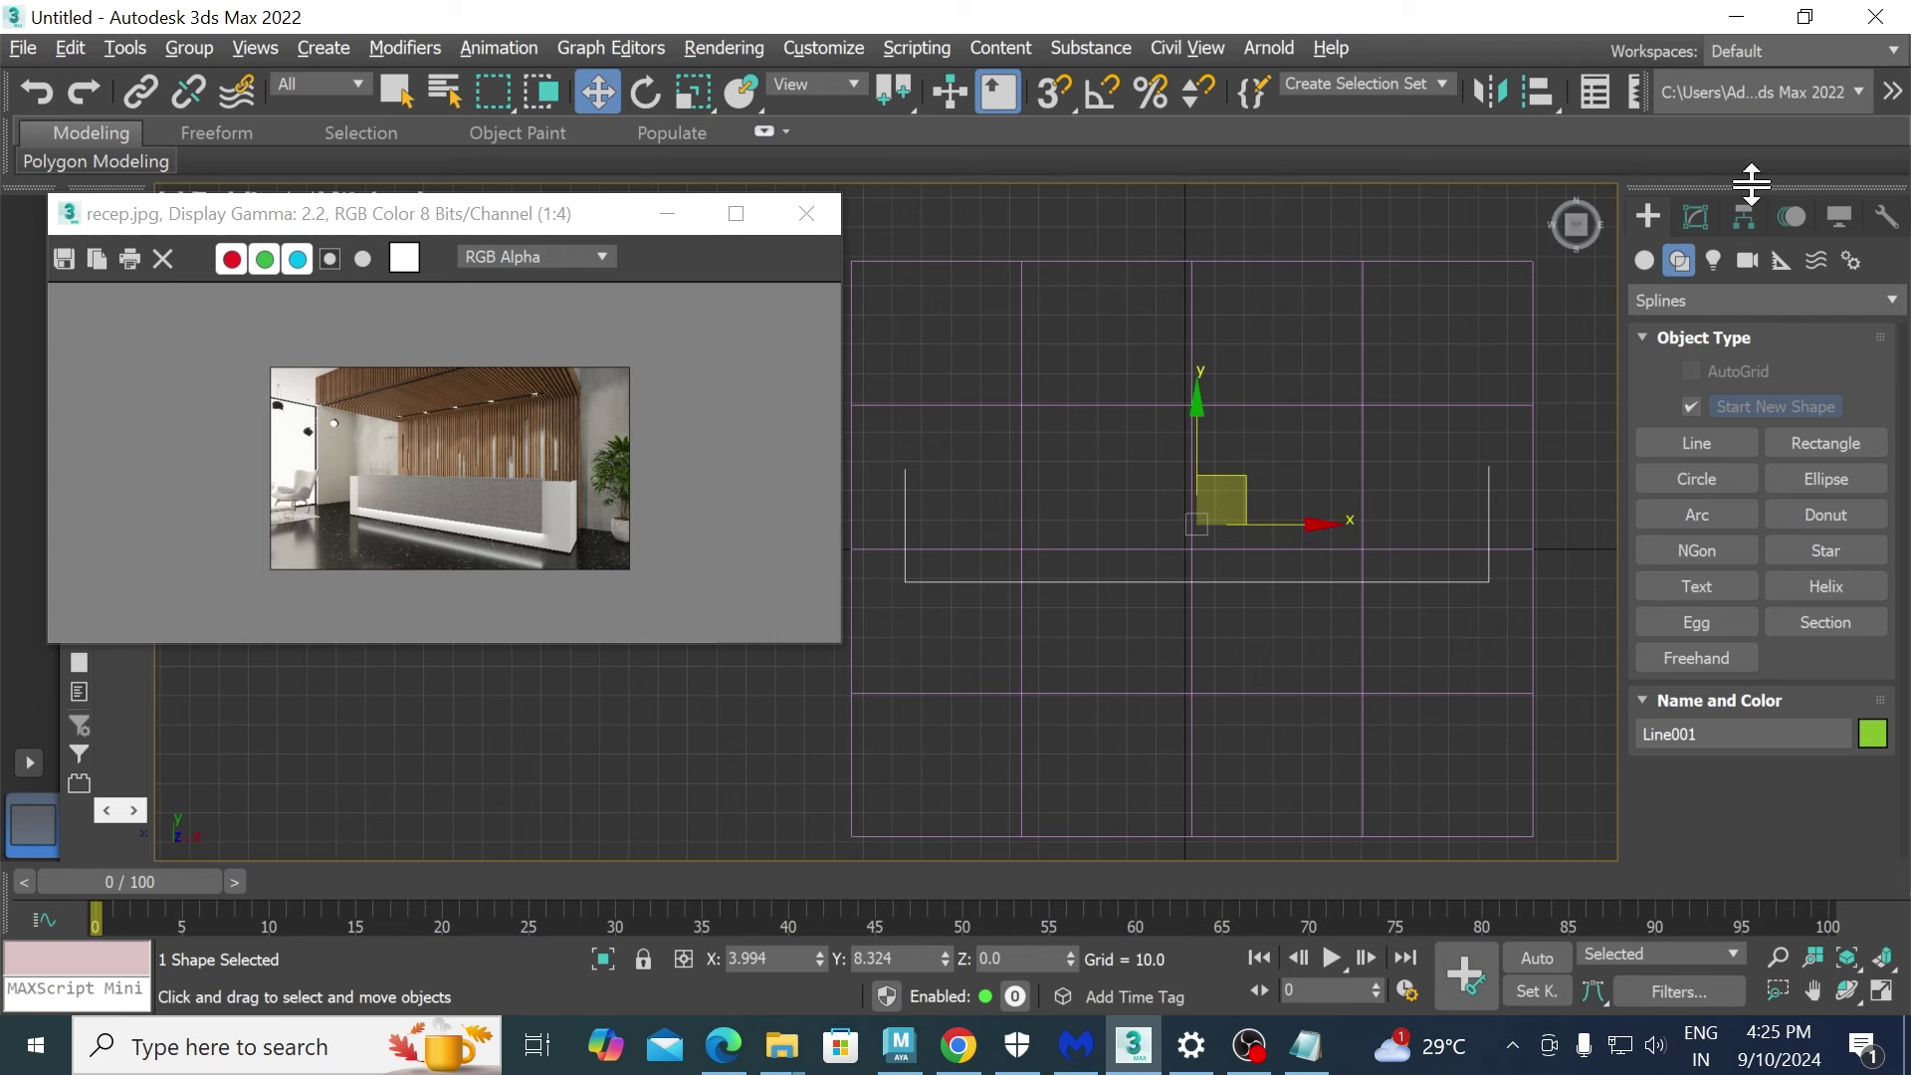
click(1697, 215)
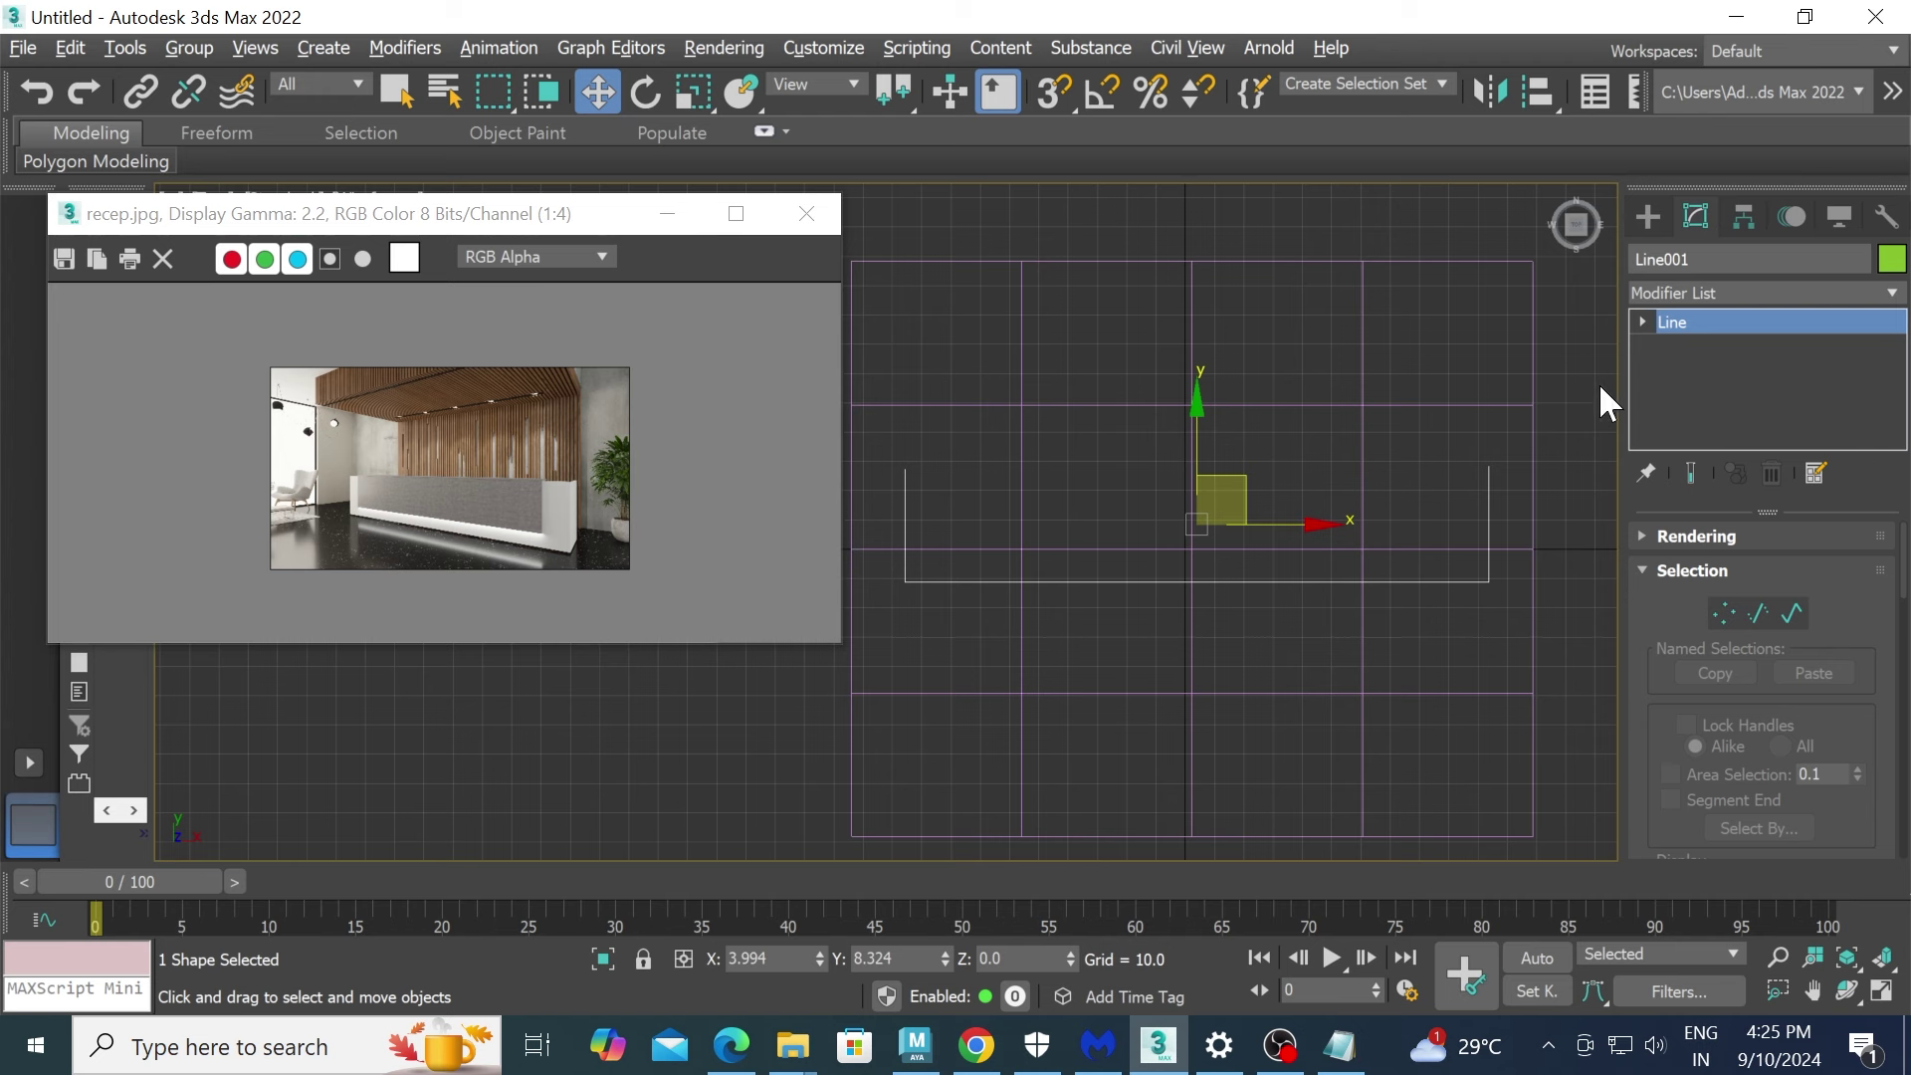
- At Spline level, outline Line001's spline by about -6.1 into a thin closed U band
click(1645, 320)
click(1692, 397)
click(1435, 582)
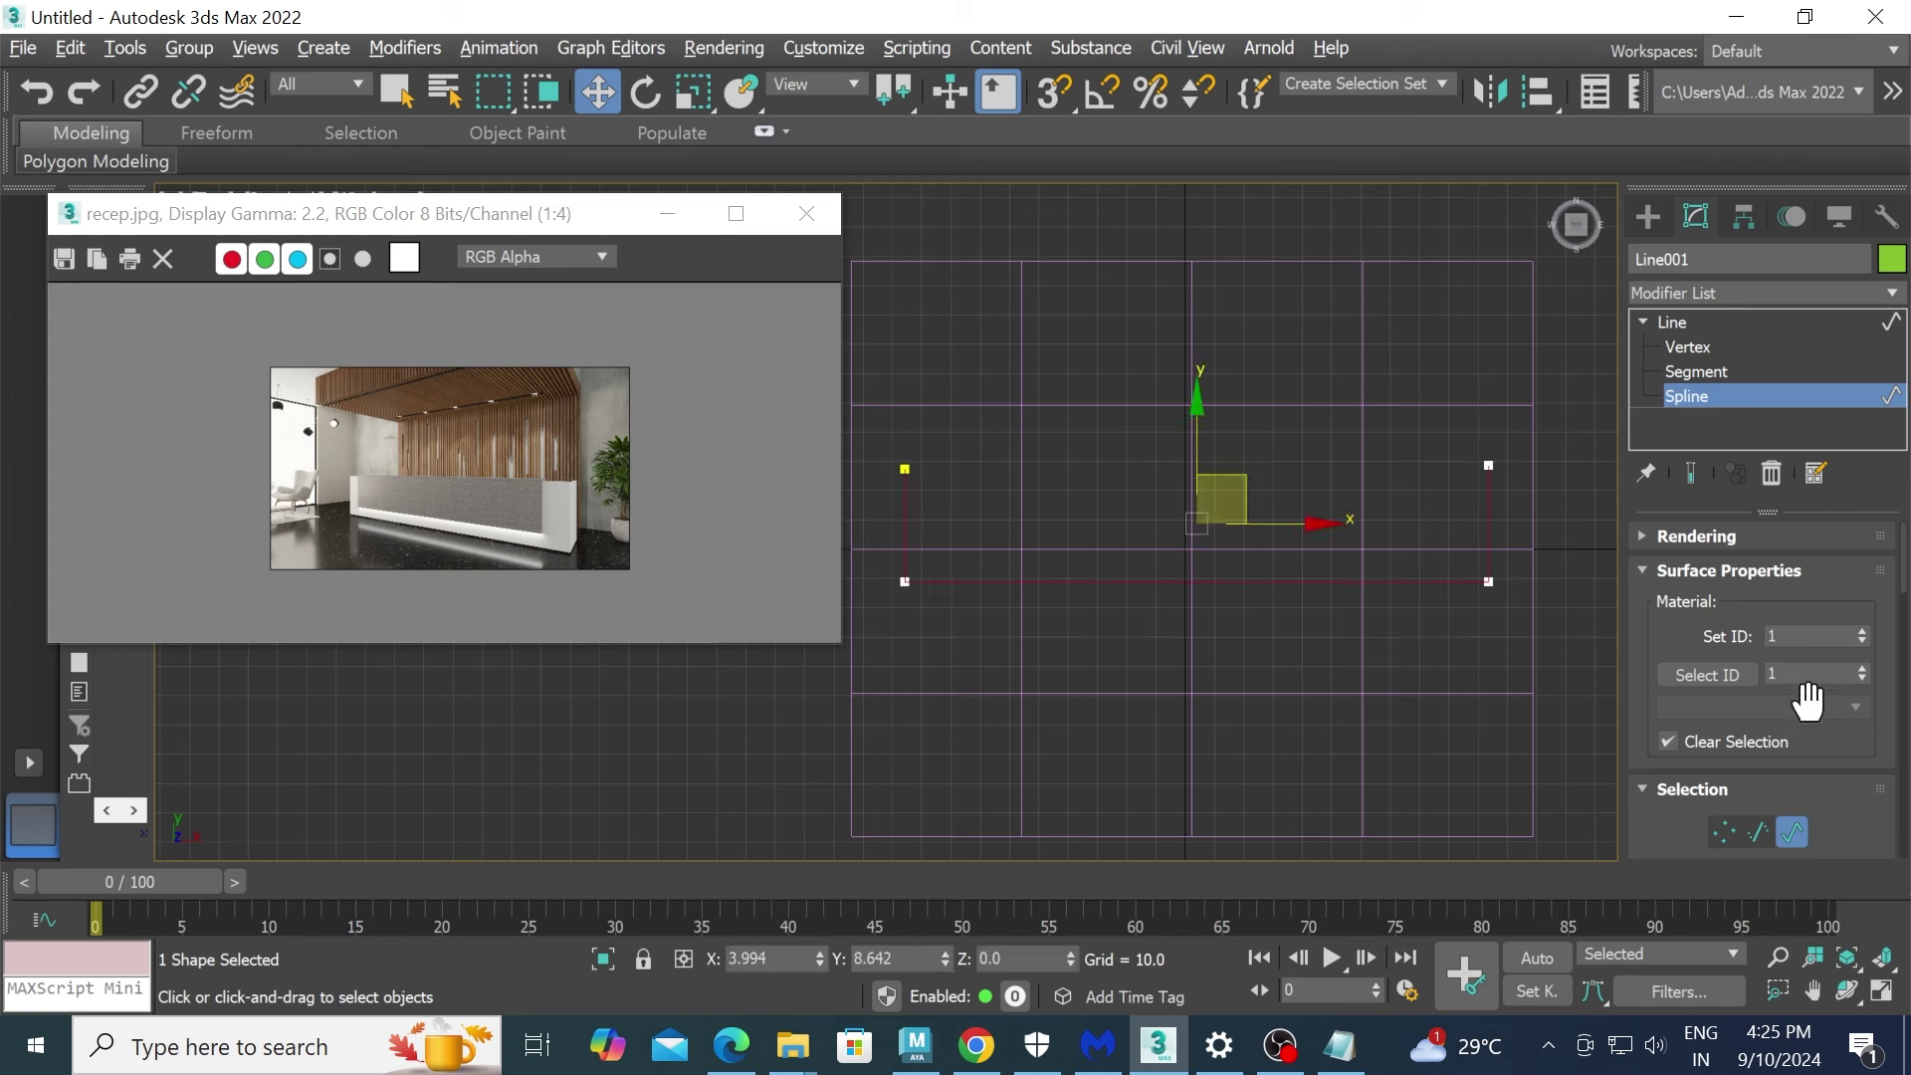
mouse_move(1837, 761)
mouse_down()
mouse_move(1810, 295)
mouse_move(1787, 228)
mouse_up()
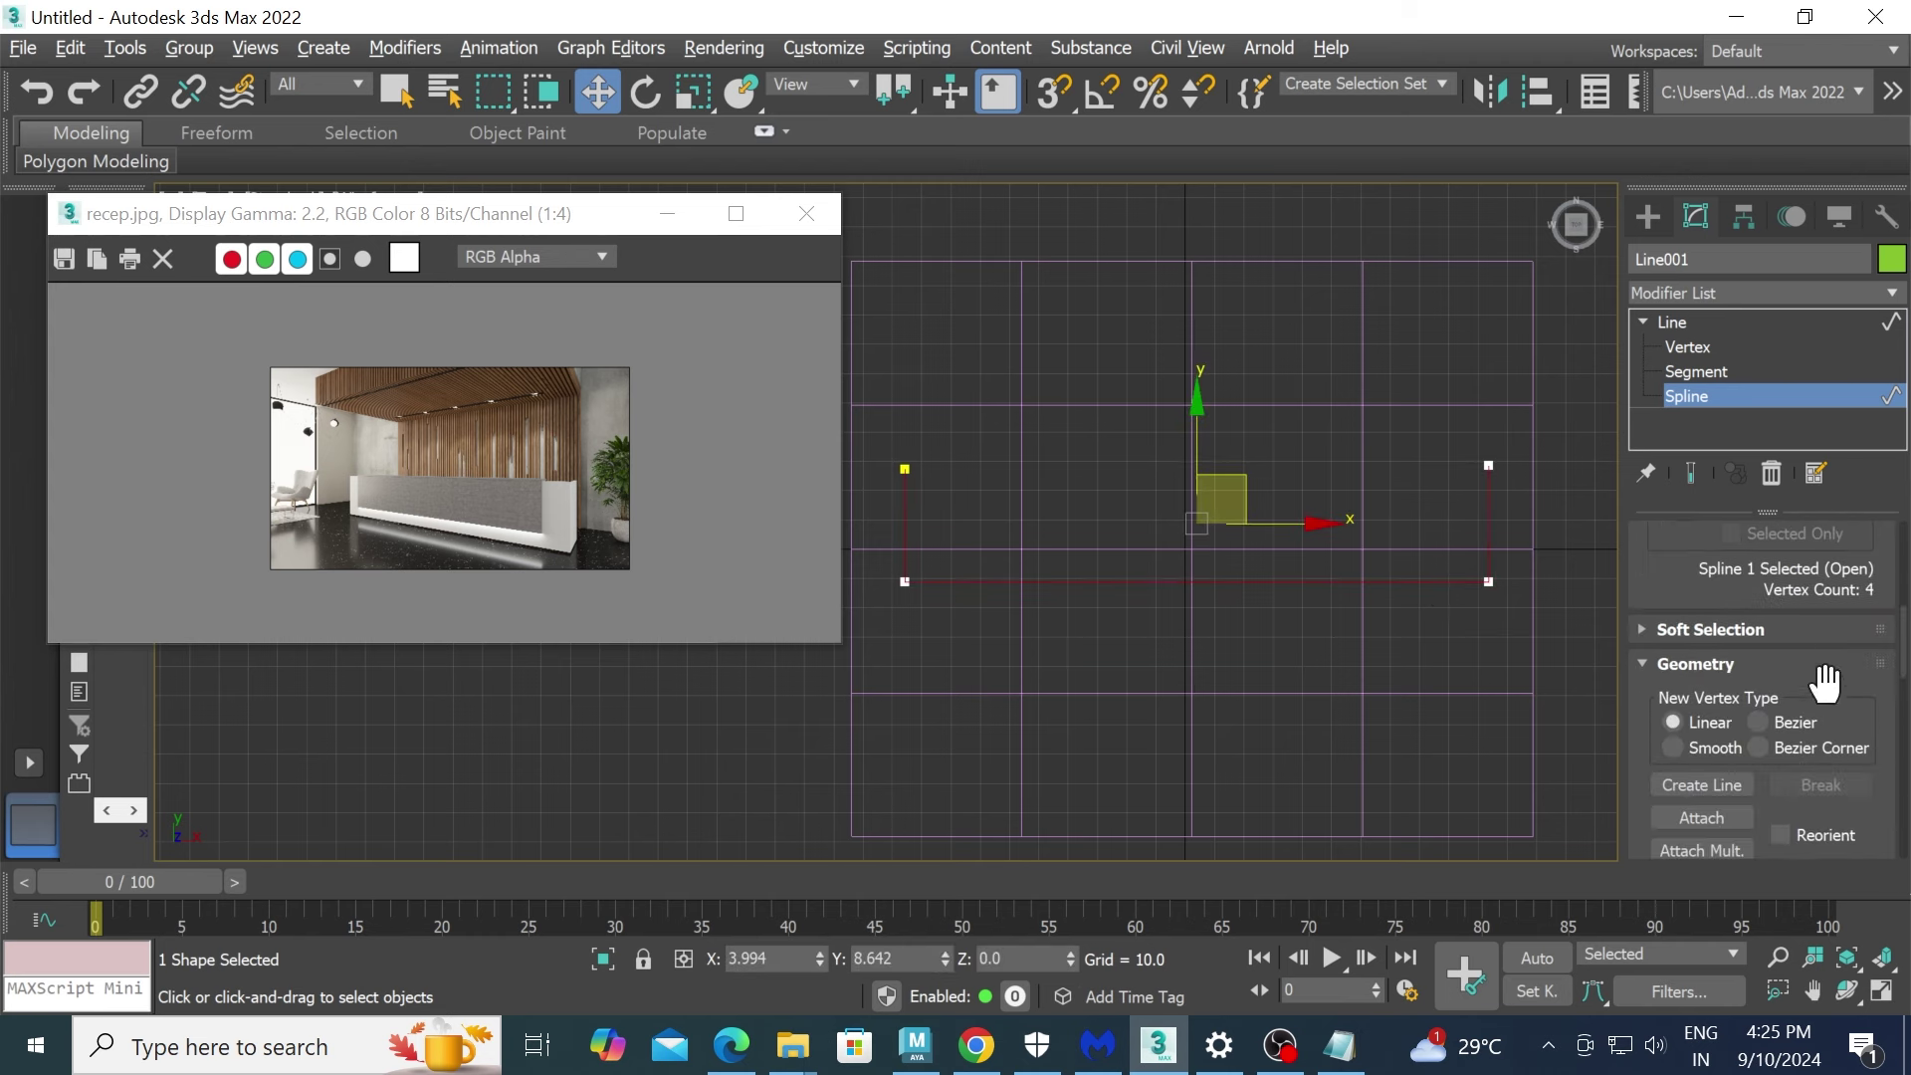
drag(1825, 682, 1800, 170)
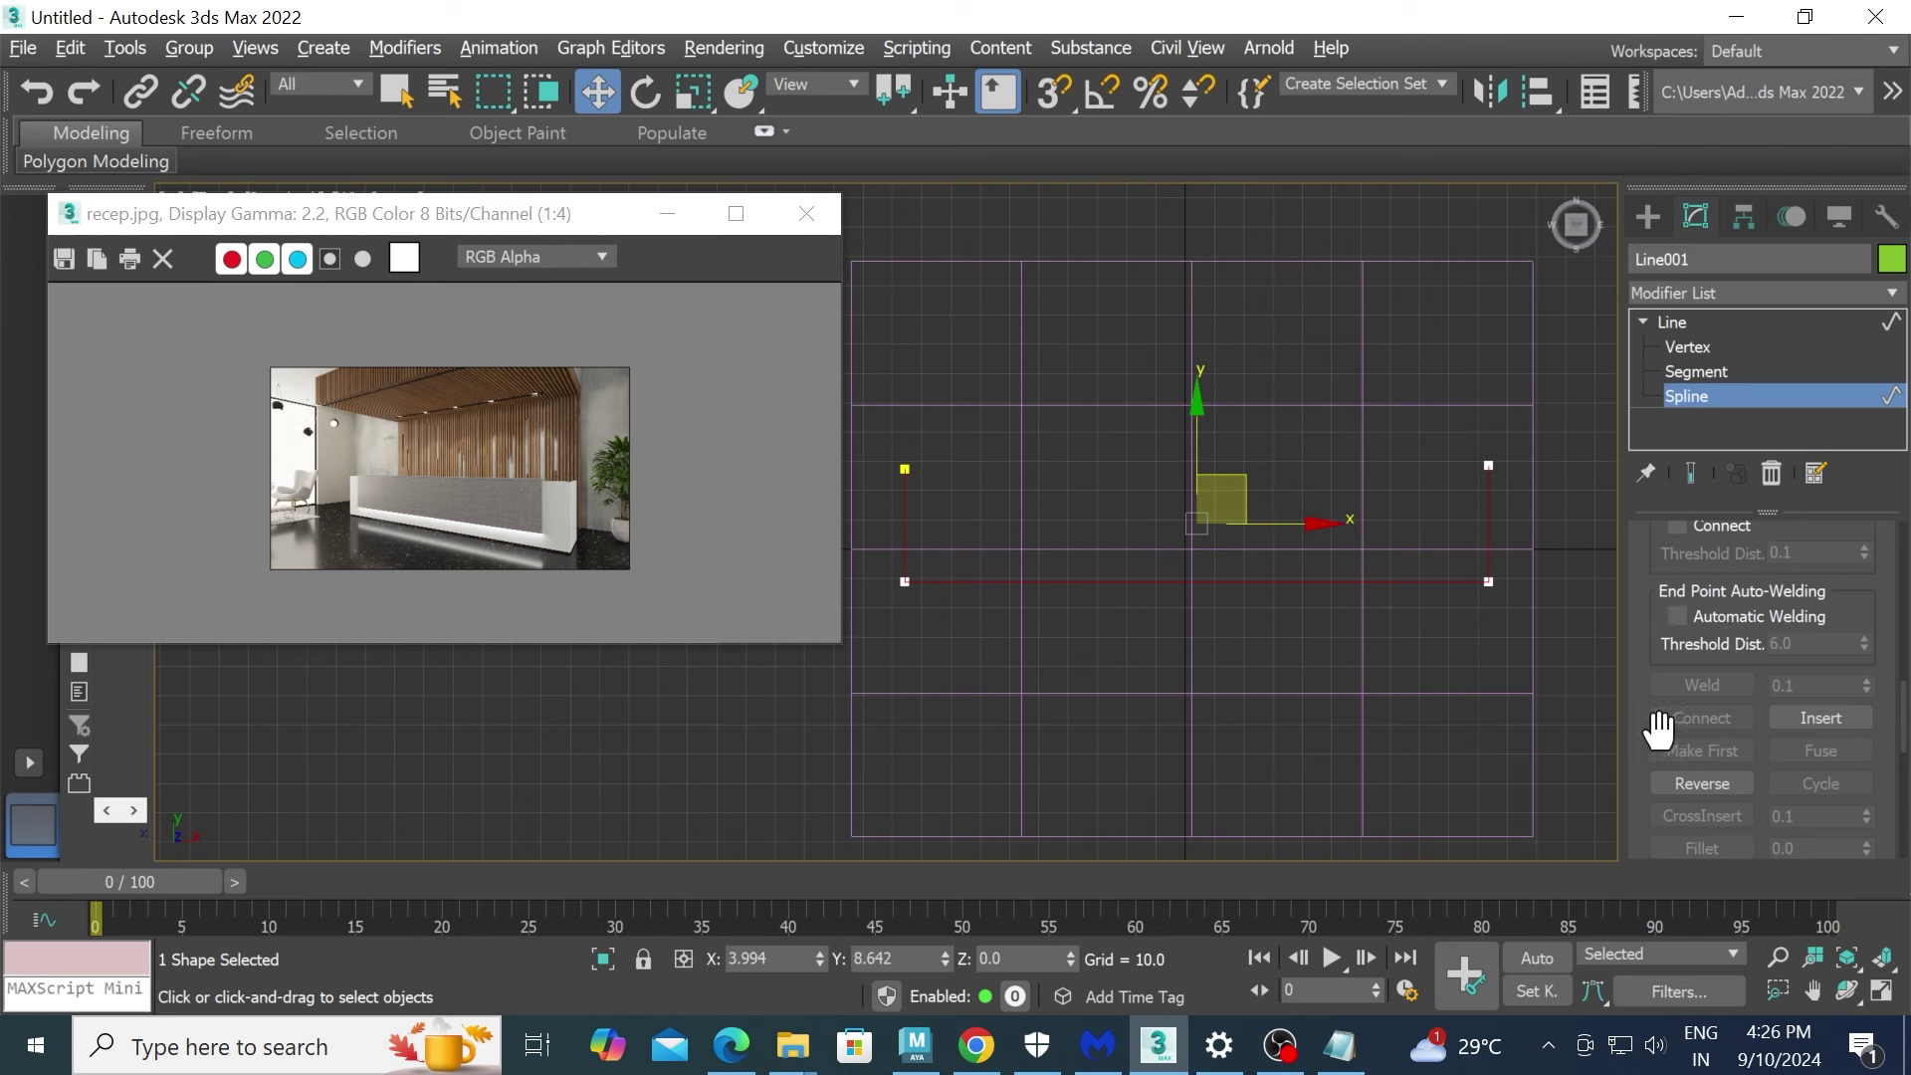
drag(1660, 730, 1644, 515)
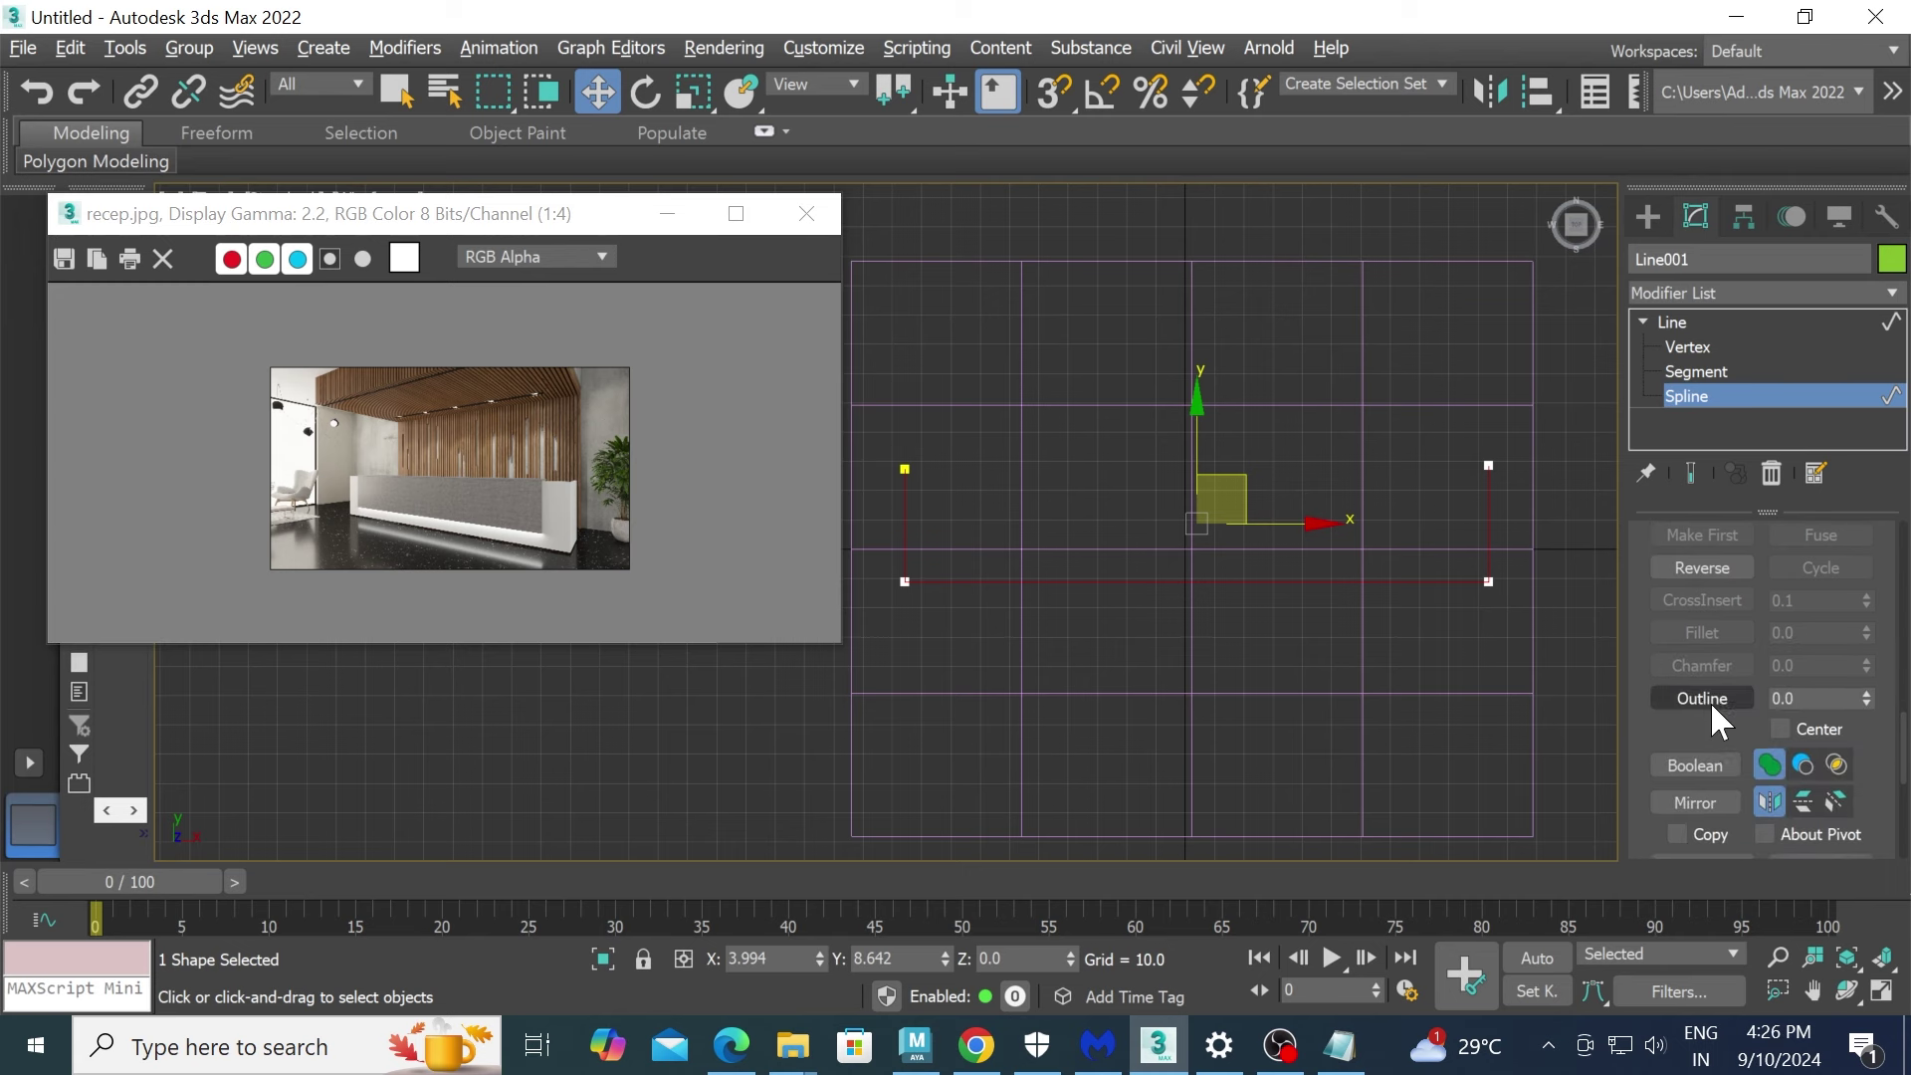
click(1710, 699)
drag(1488, 583, 1505, 591)
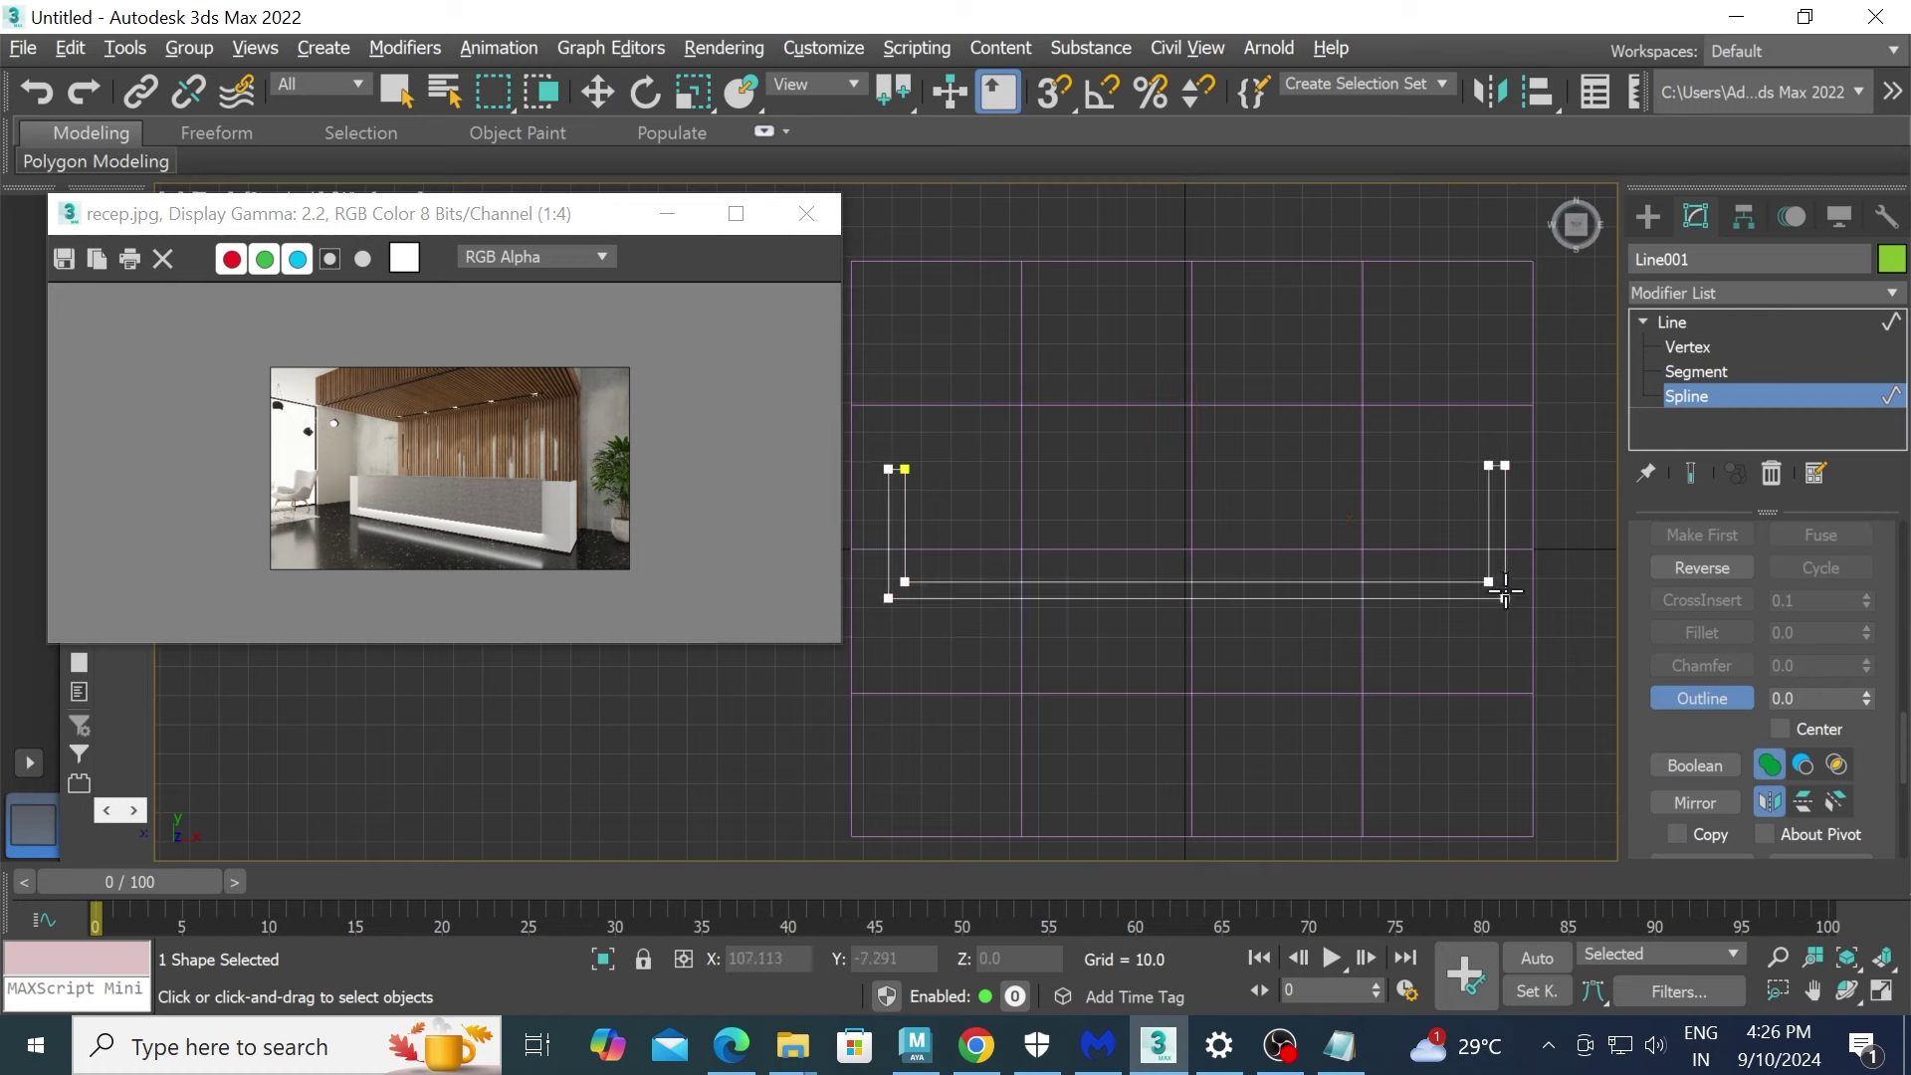
click(1728, 326)
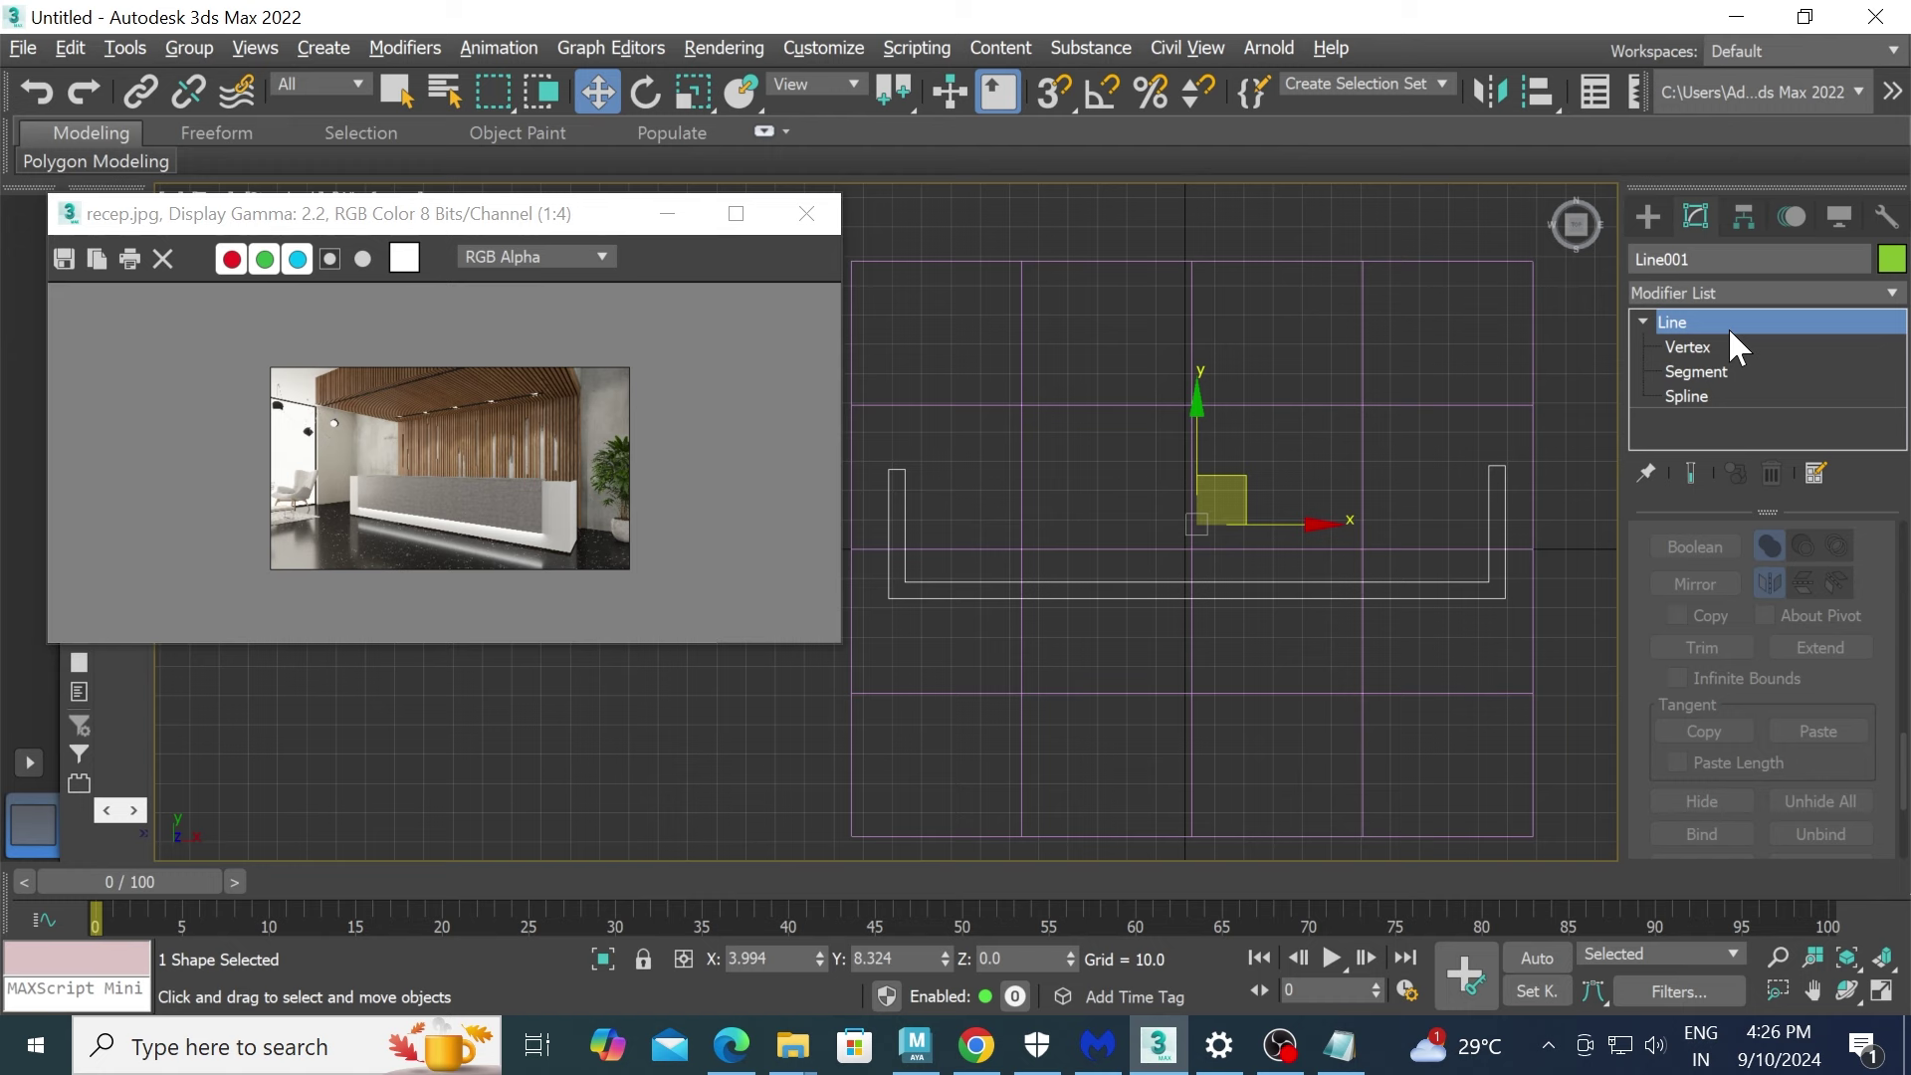
- Add an Extrude modifier to Line001 with Amount 48.5
click(1804, 292)
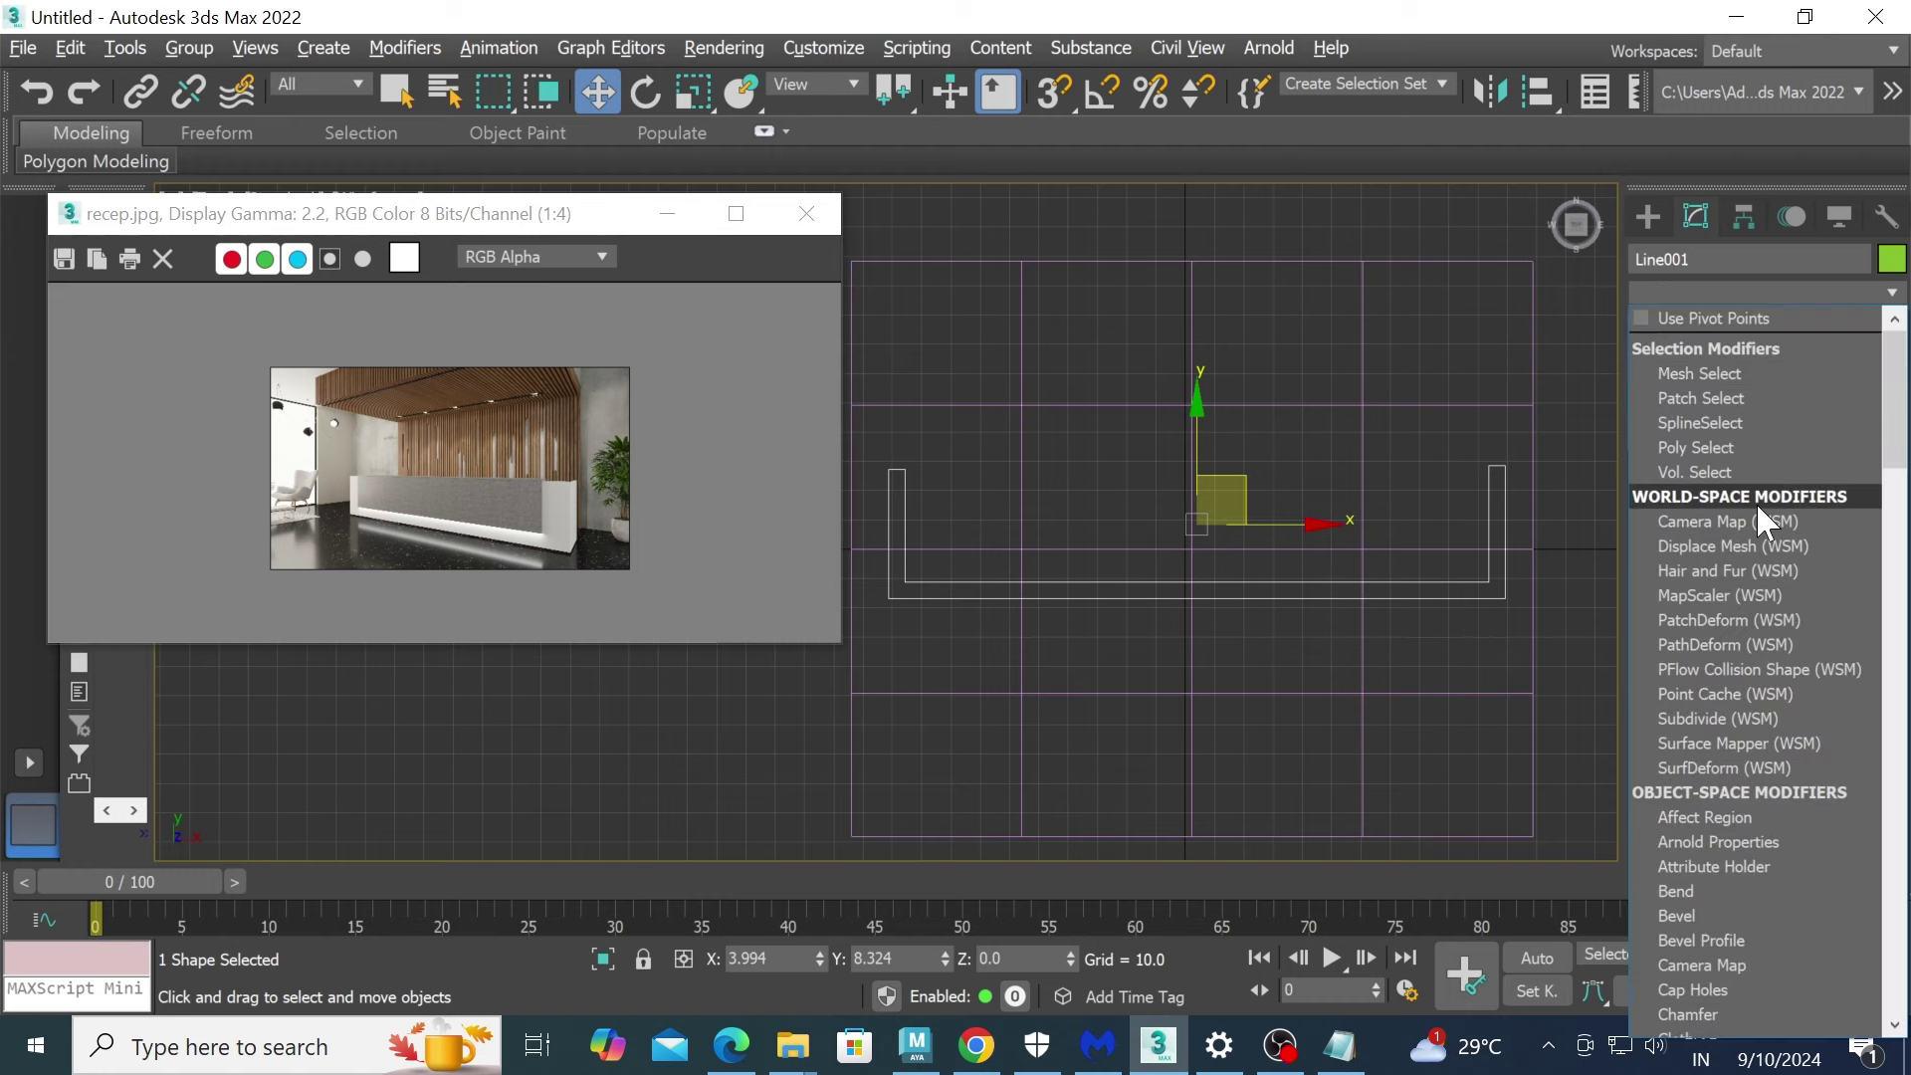
text(ex)
key(Return)
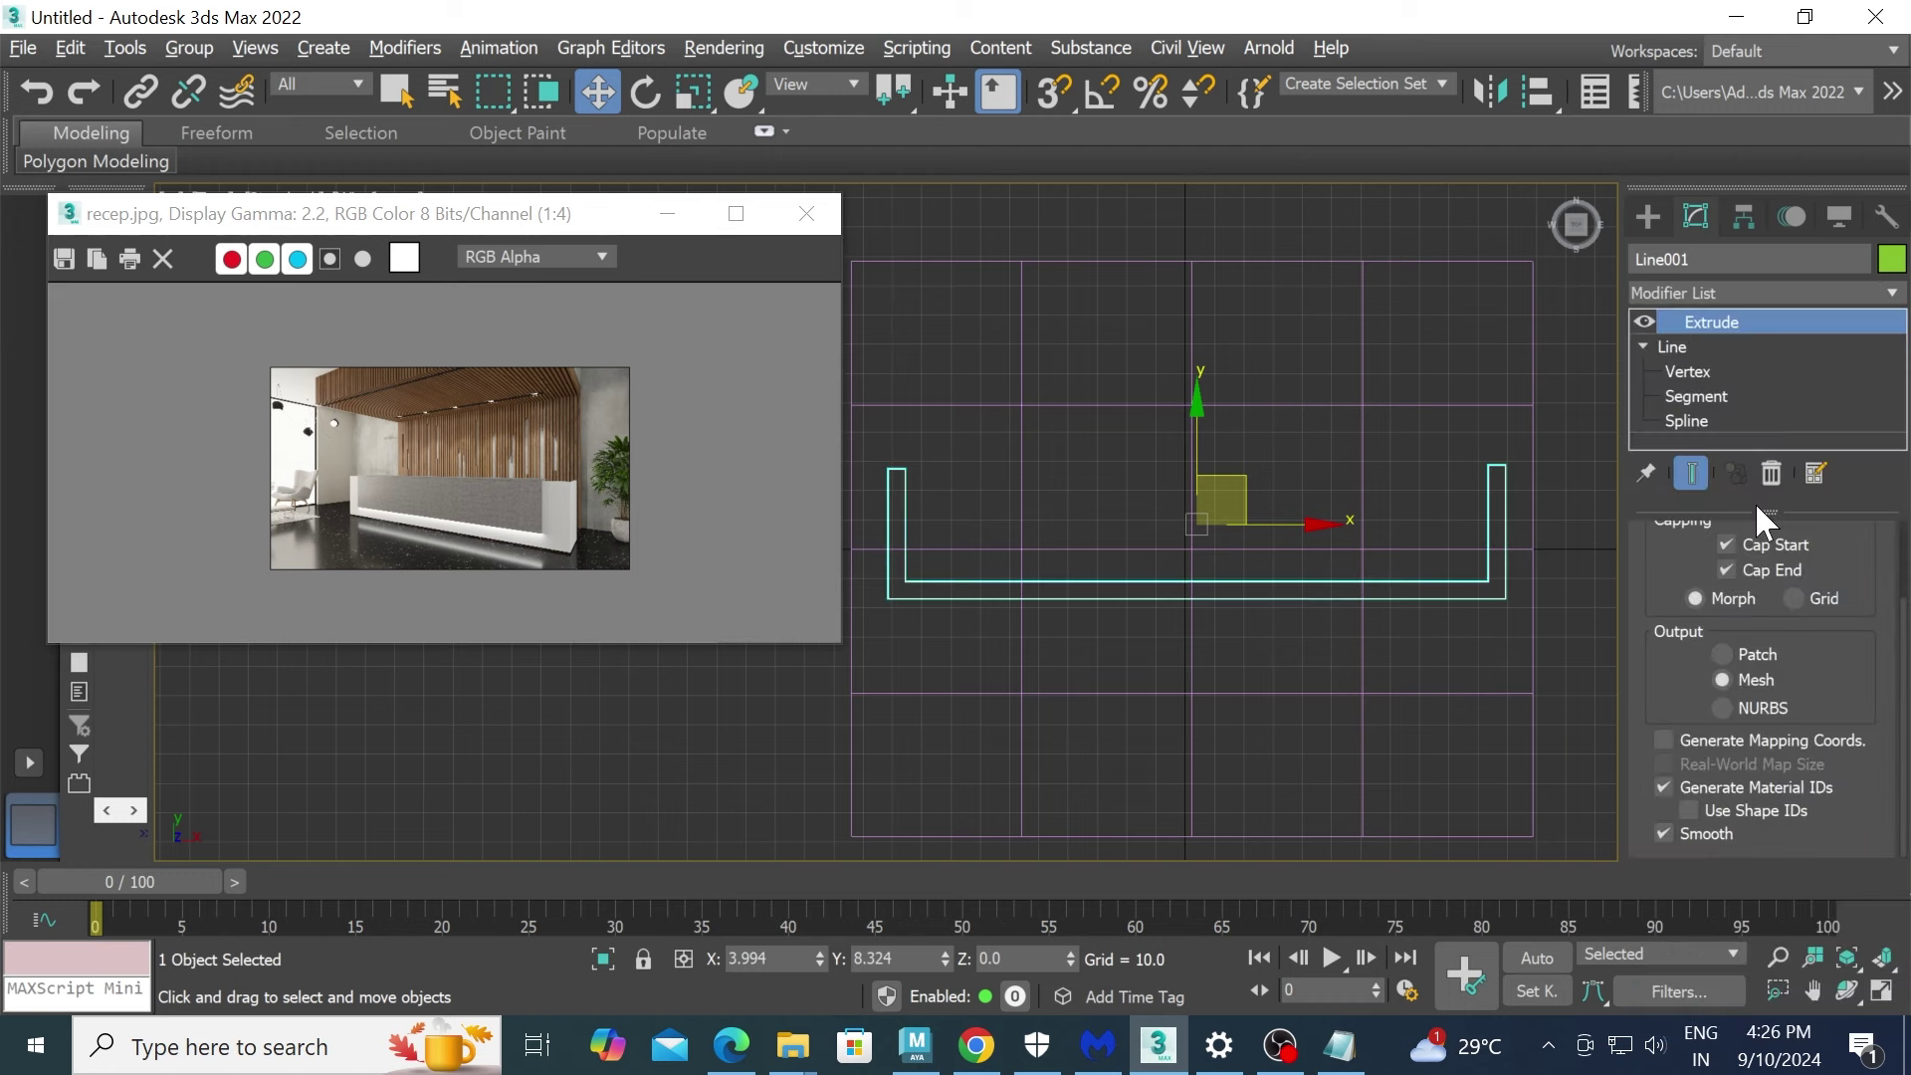
key(alt+w)
key(alt+w)
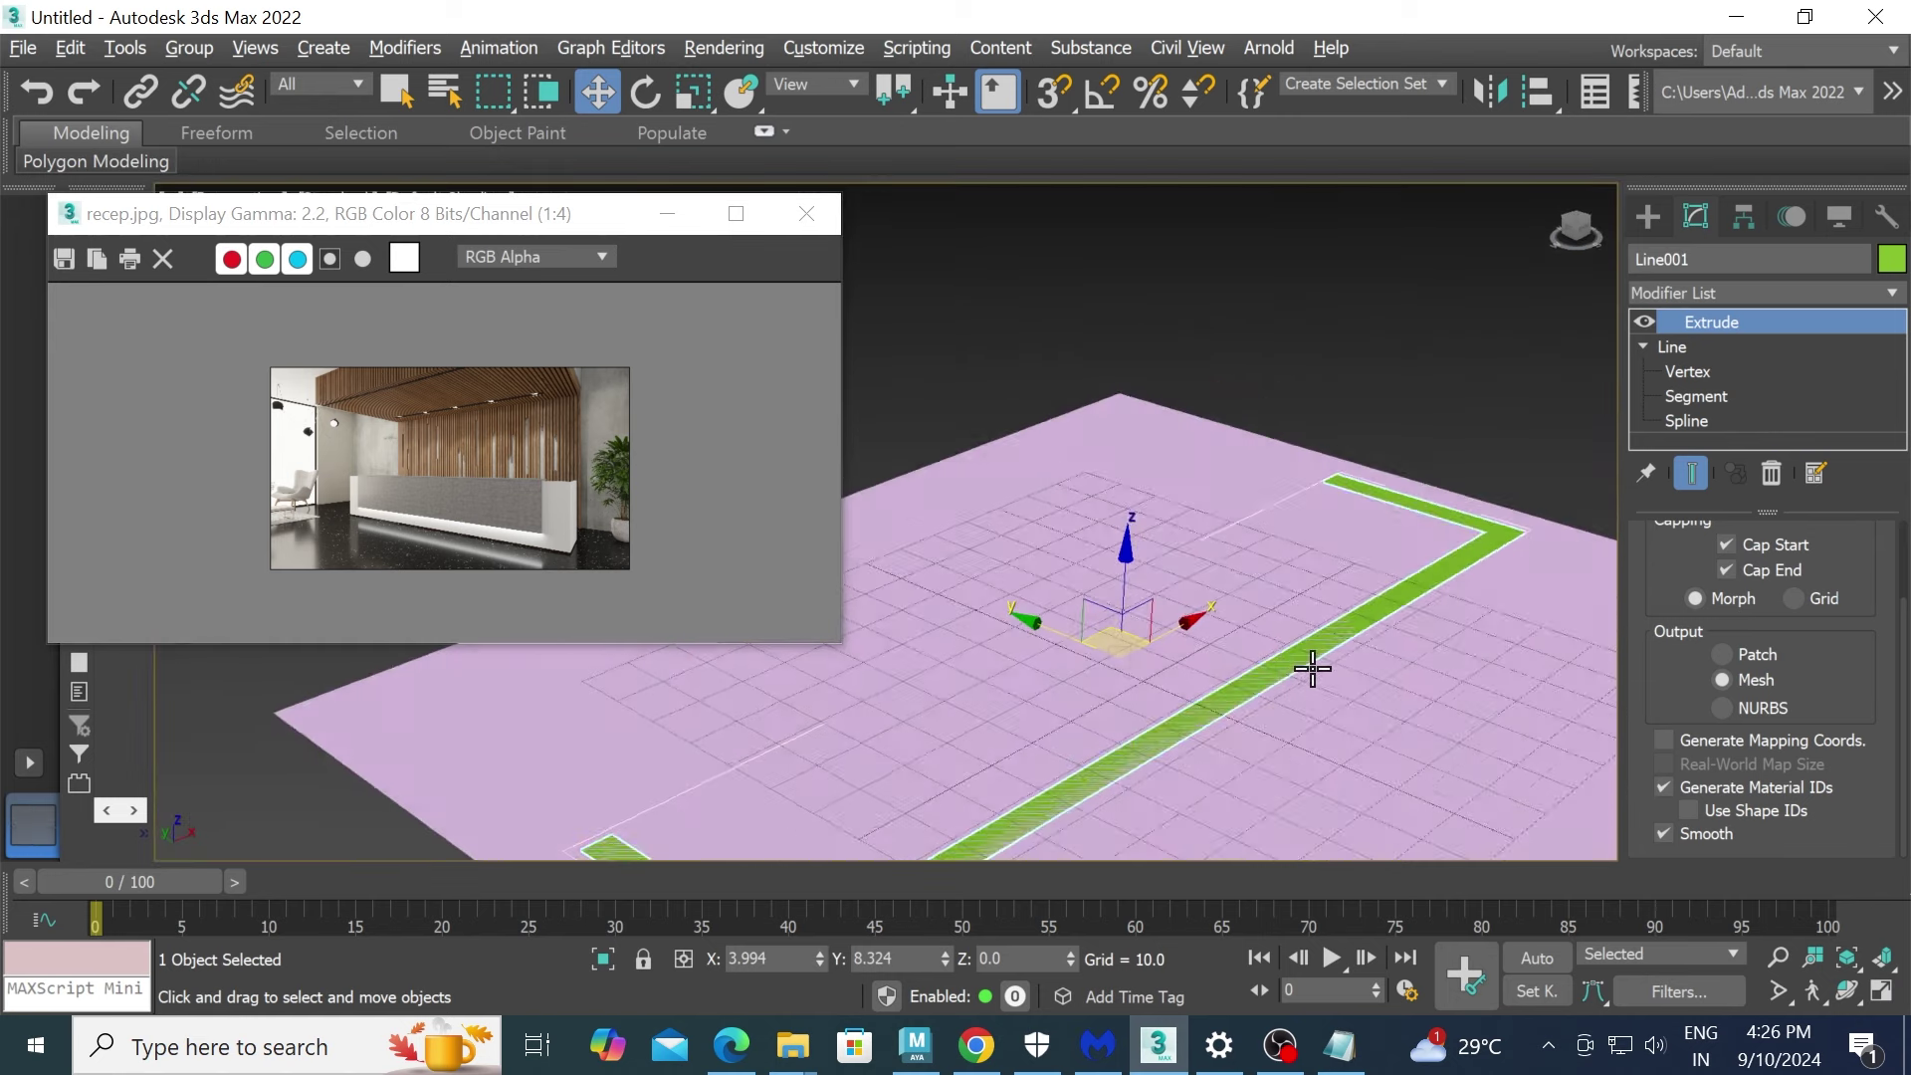
scroll(1315, 660, down, 2)
scroll(1317, 660, down, 2)
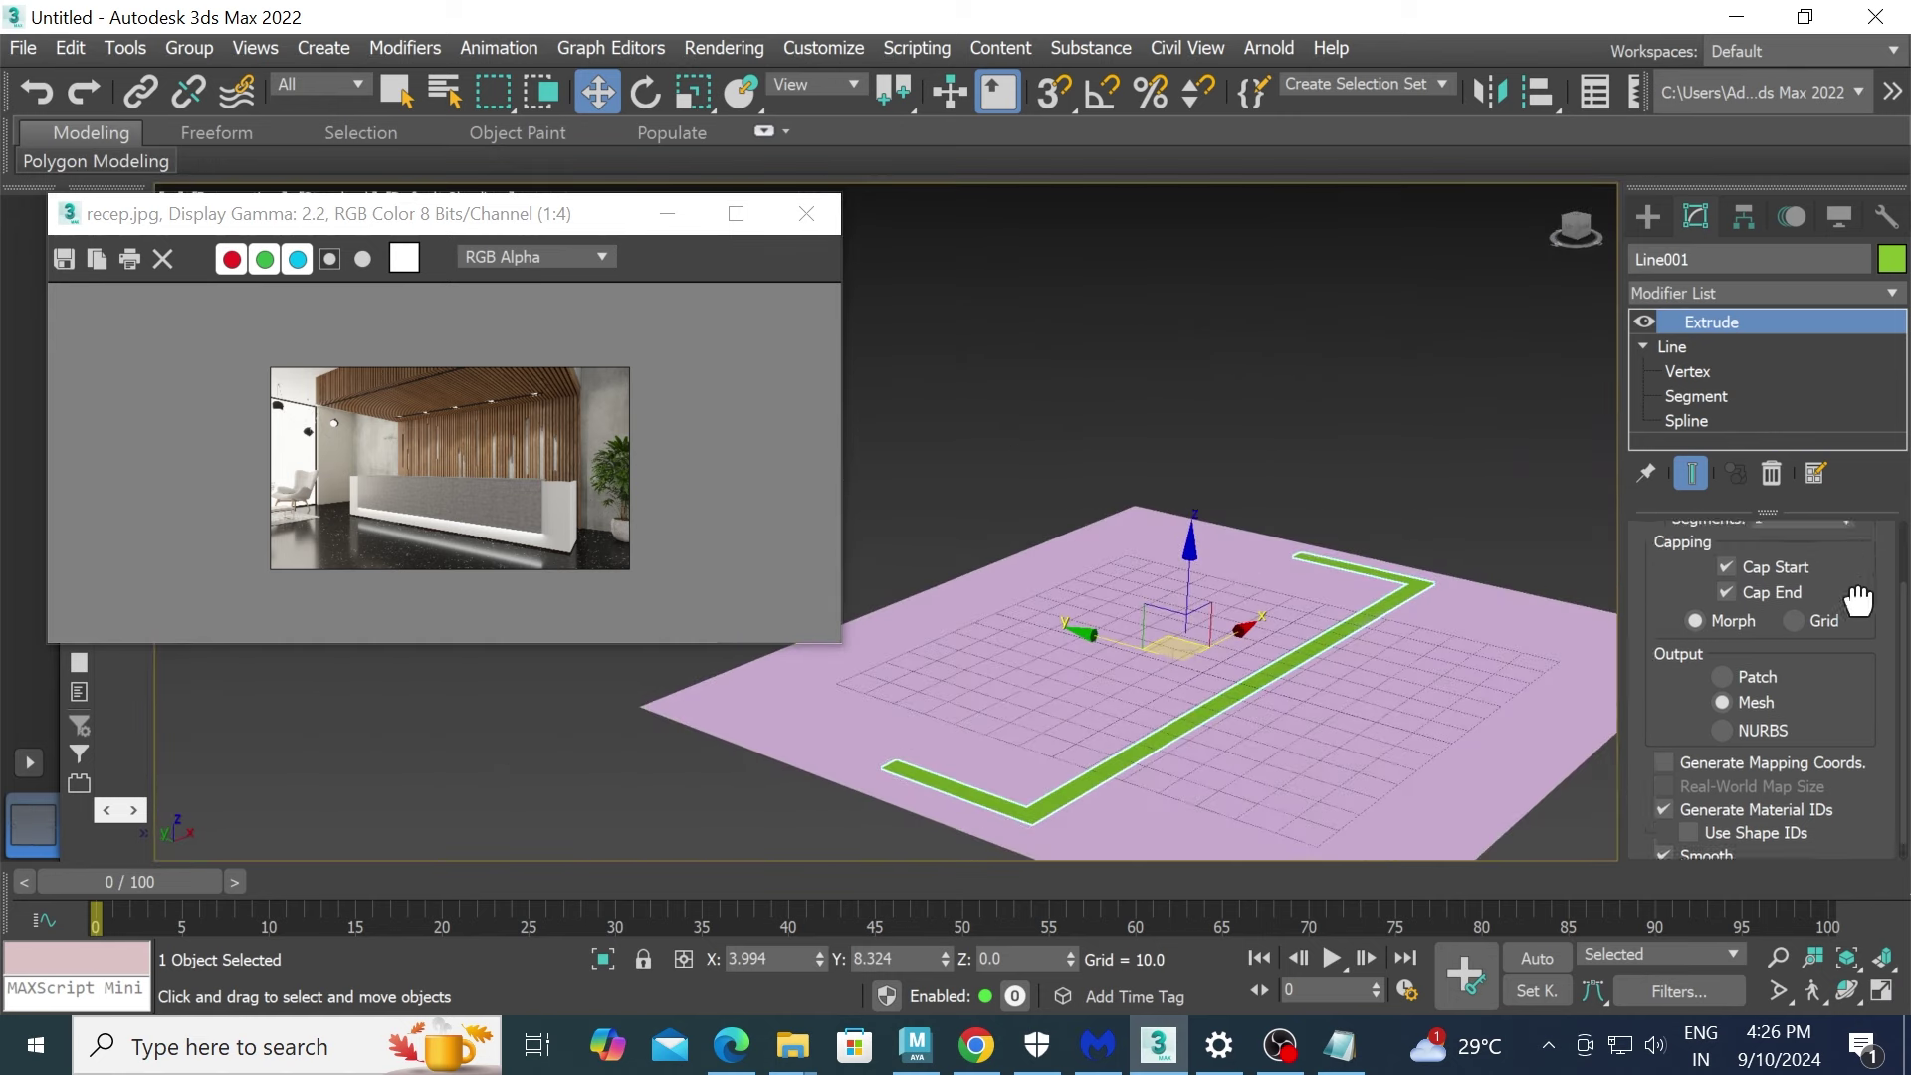
scroll(1855, 597, up, 3)
drag(1847, 577, 1872, 498)
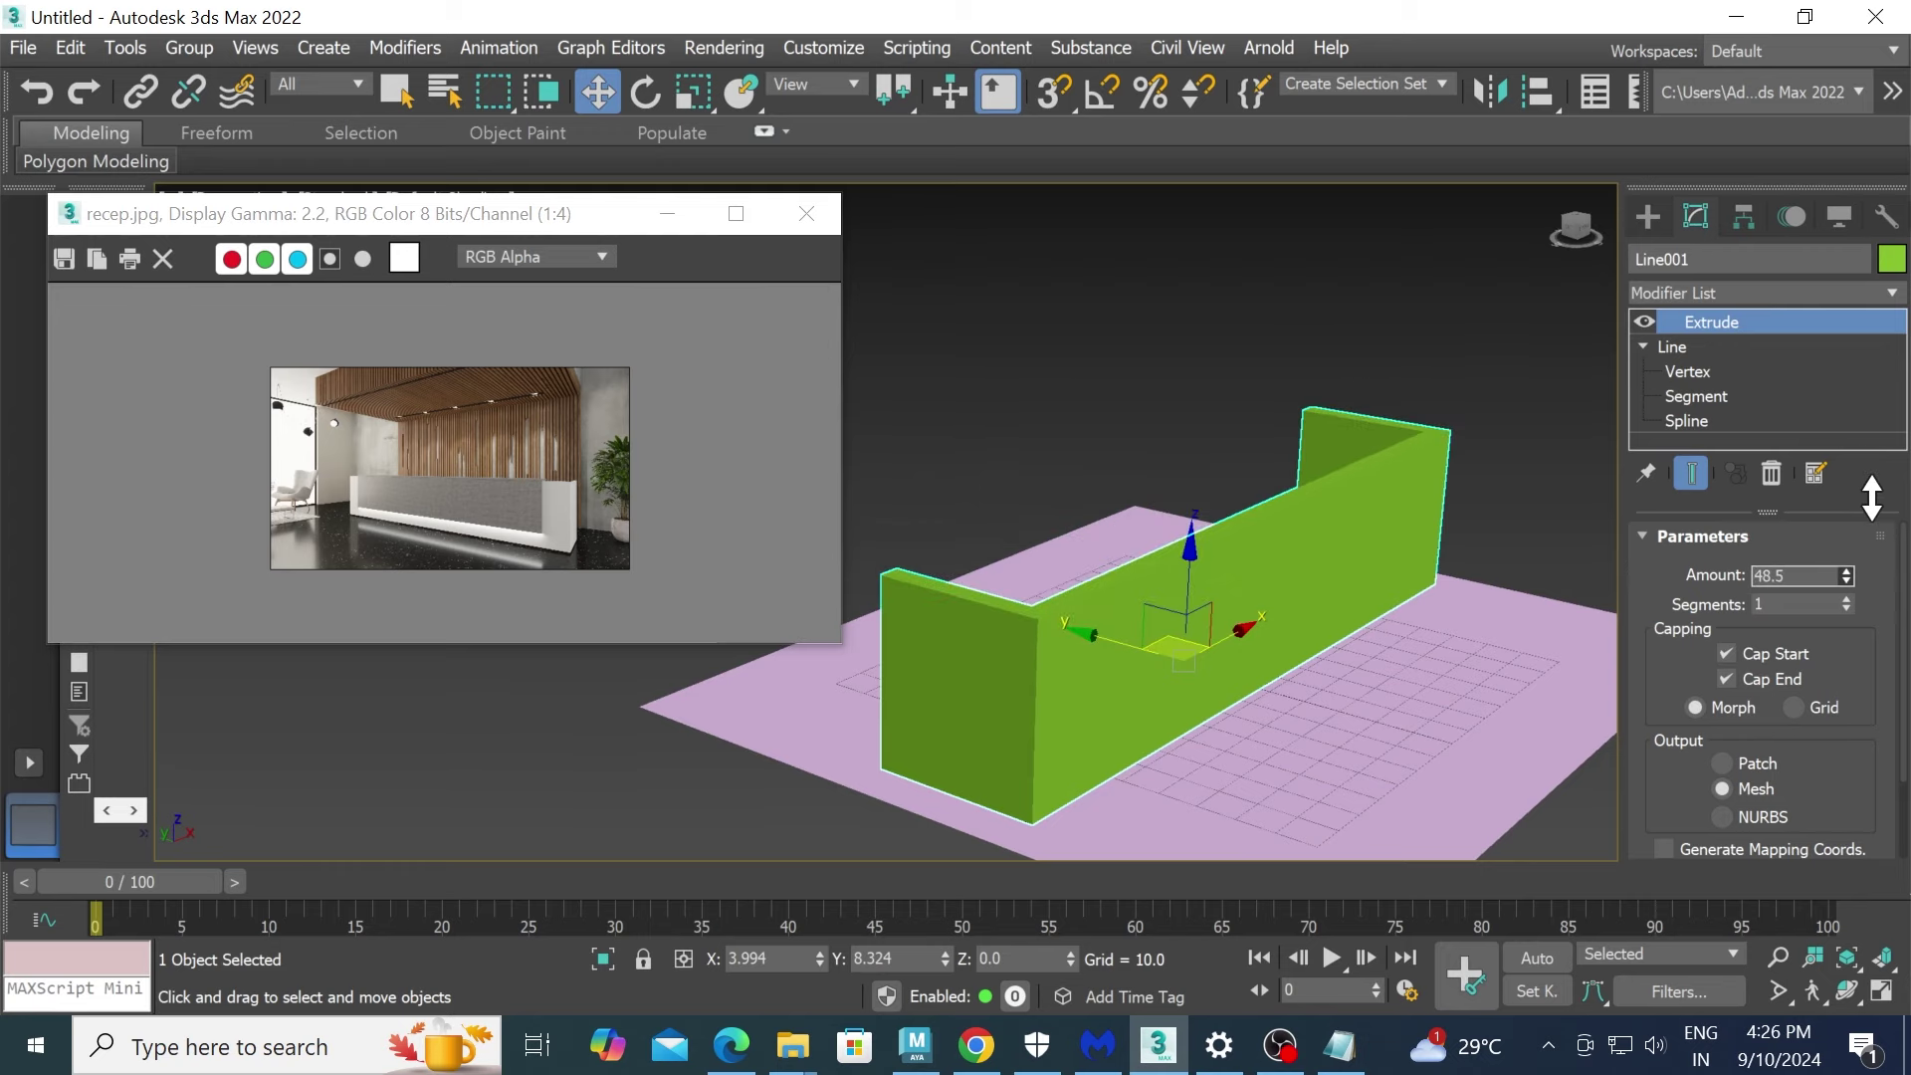
scroll(328, 517, up, 1)
scroll(325, 487, up, 1)
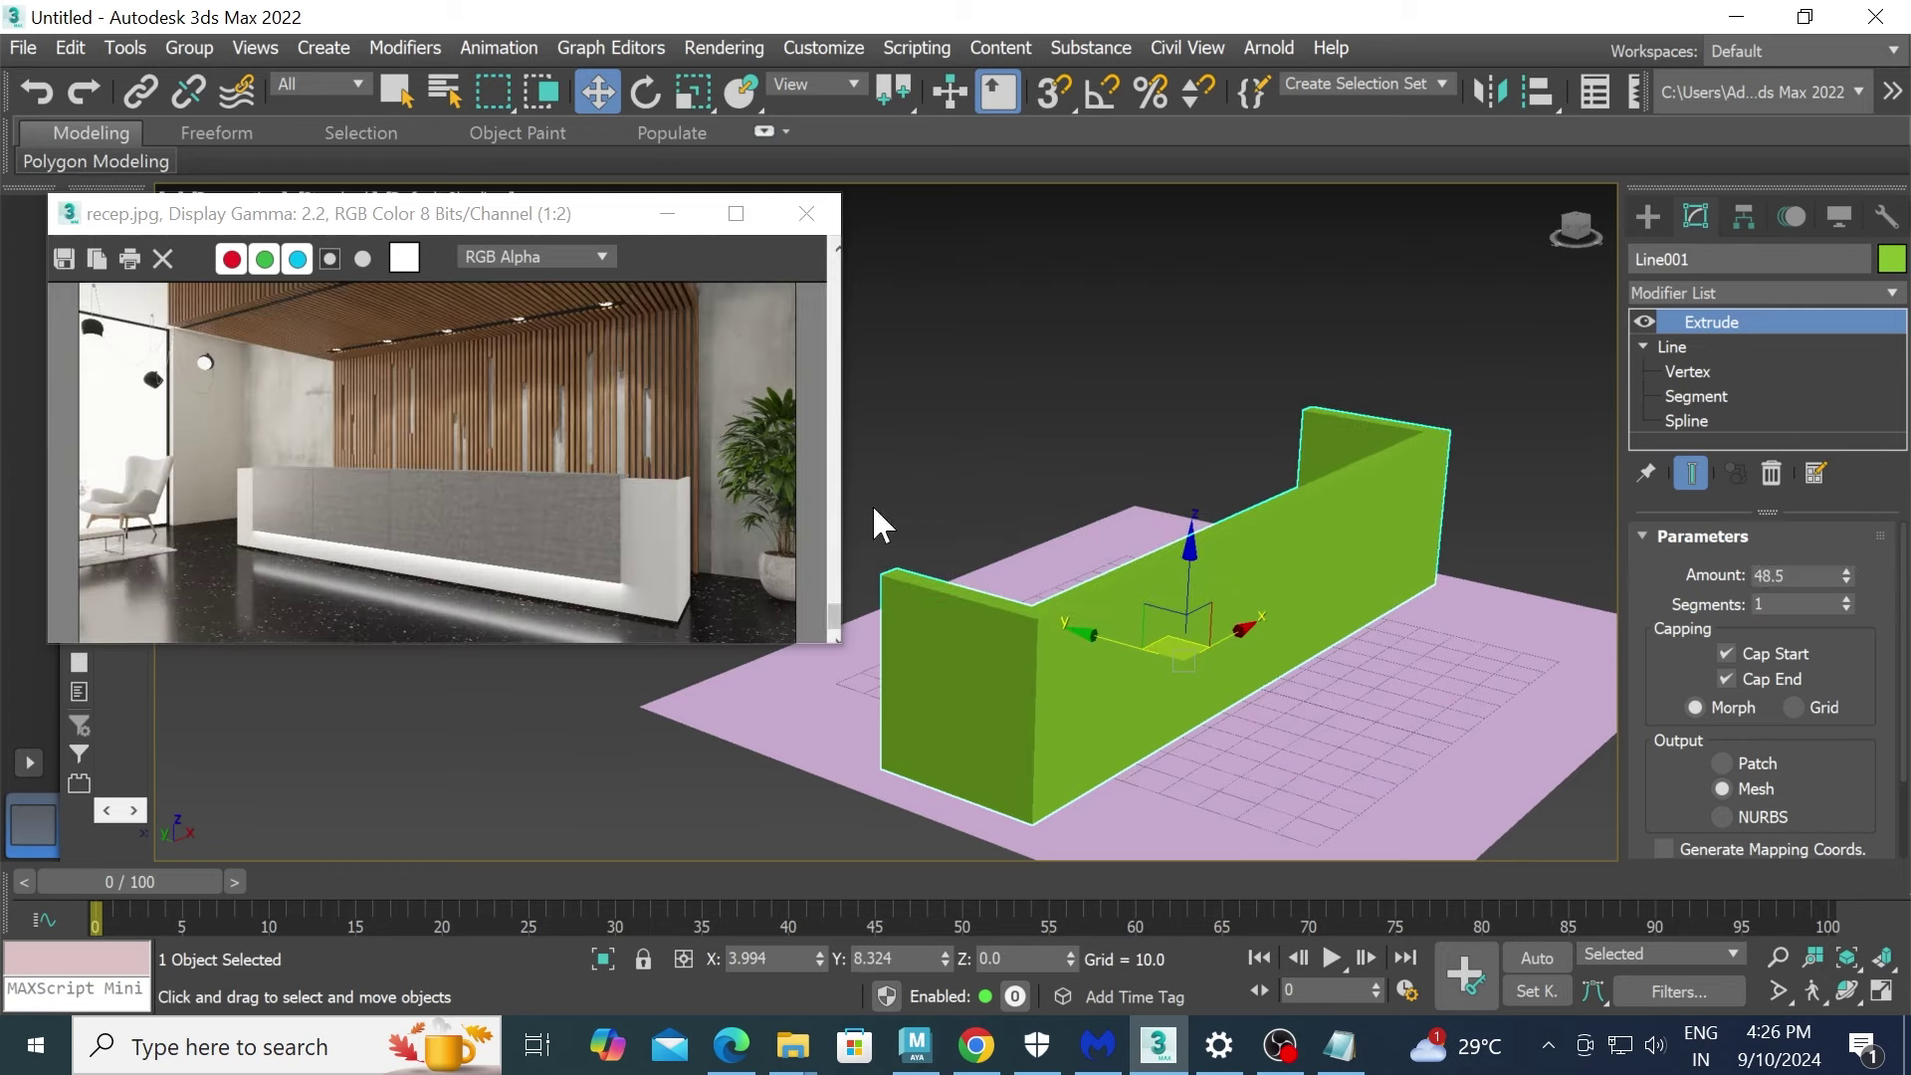
- Orbit around the extruded wall, then maximize the Top viewport
alt+middle_drag(1216, 584, 1369, 589)
key(alt+w)
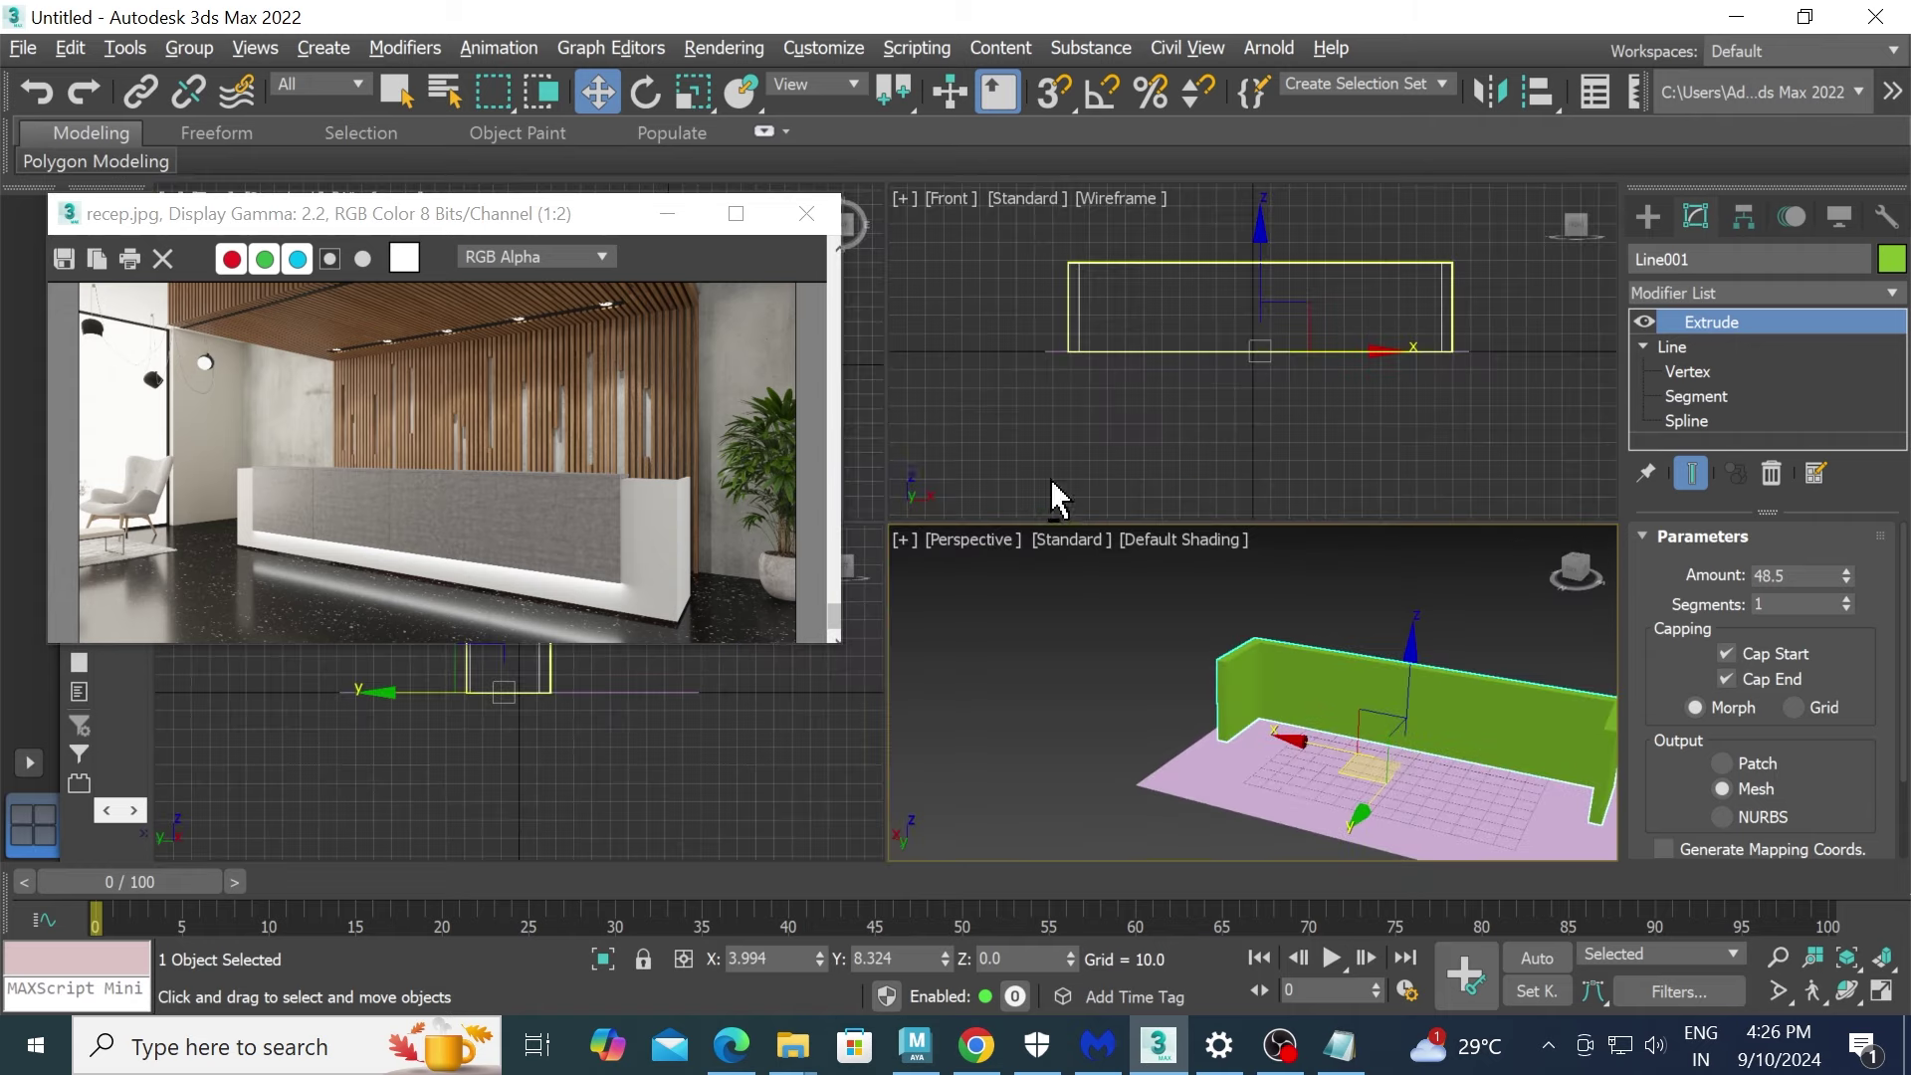
right_click(862, 450)
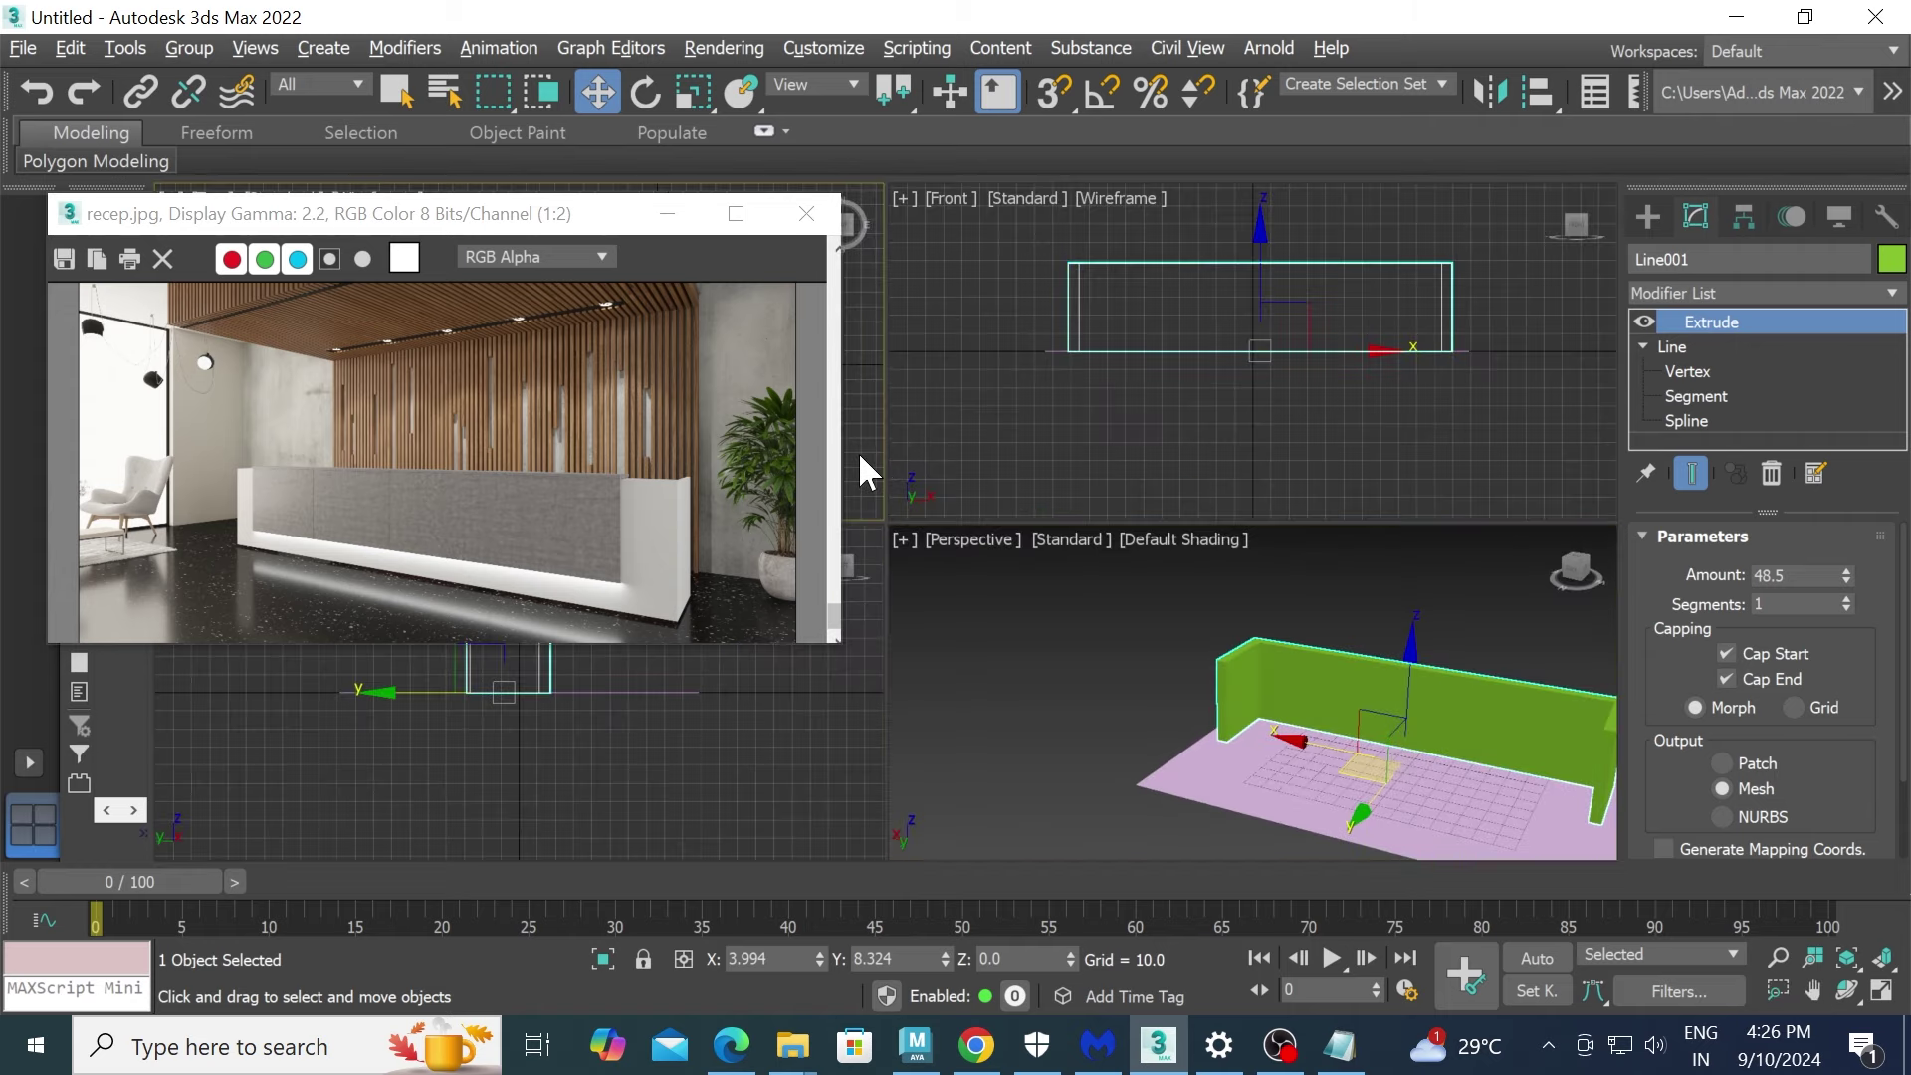
key(alt+w)
scroll(1169, 503, down, 2)
- Draw Rectangle001 along the inside of the U-shaped wall in Top view
middle_drag(1322, 498, 1378, 499)
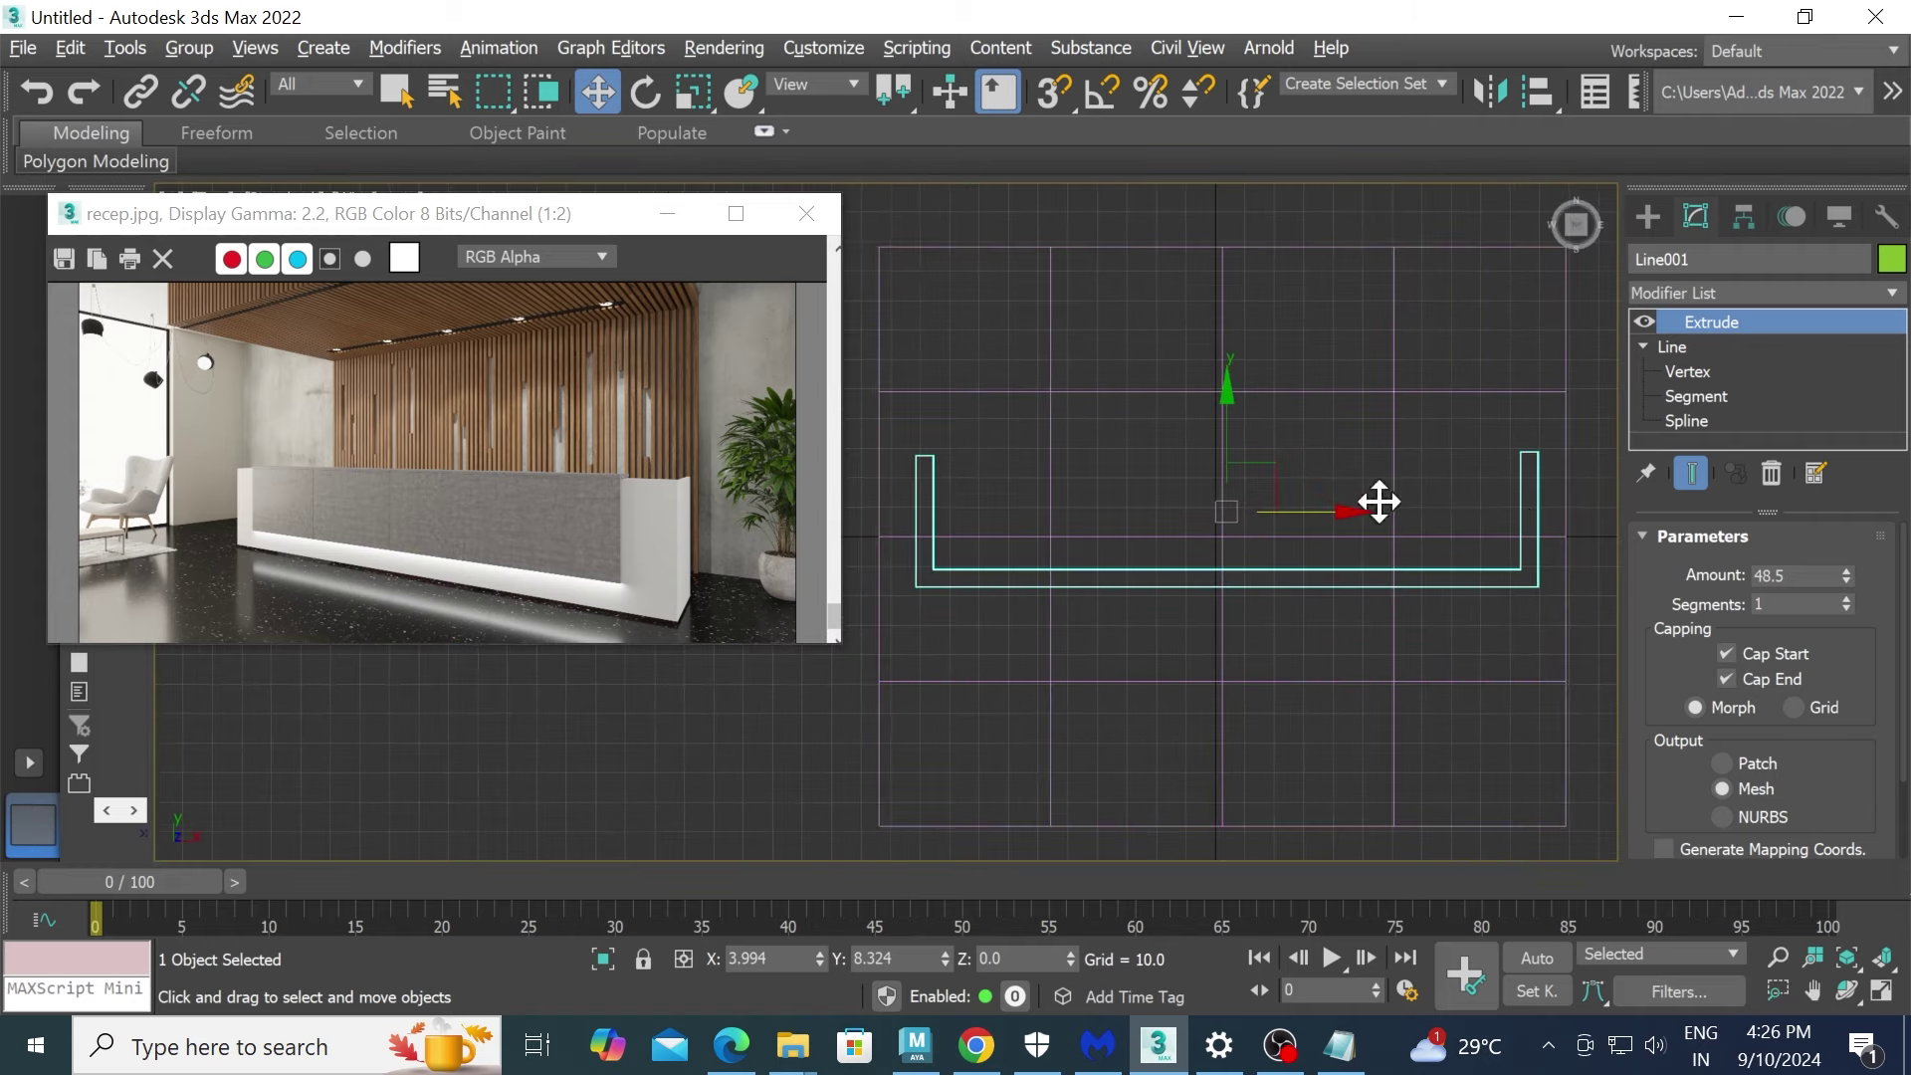
click(1651, 219)
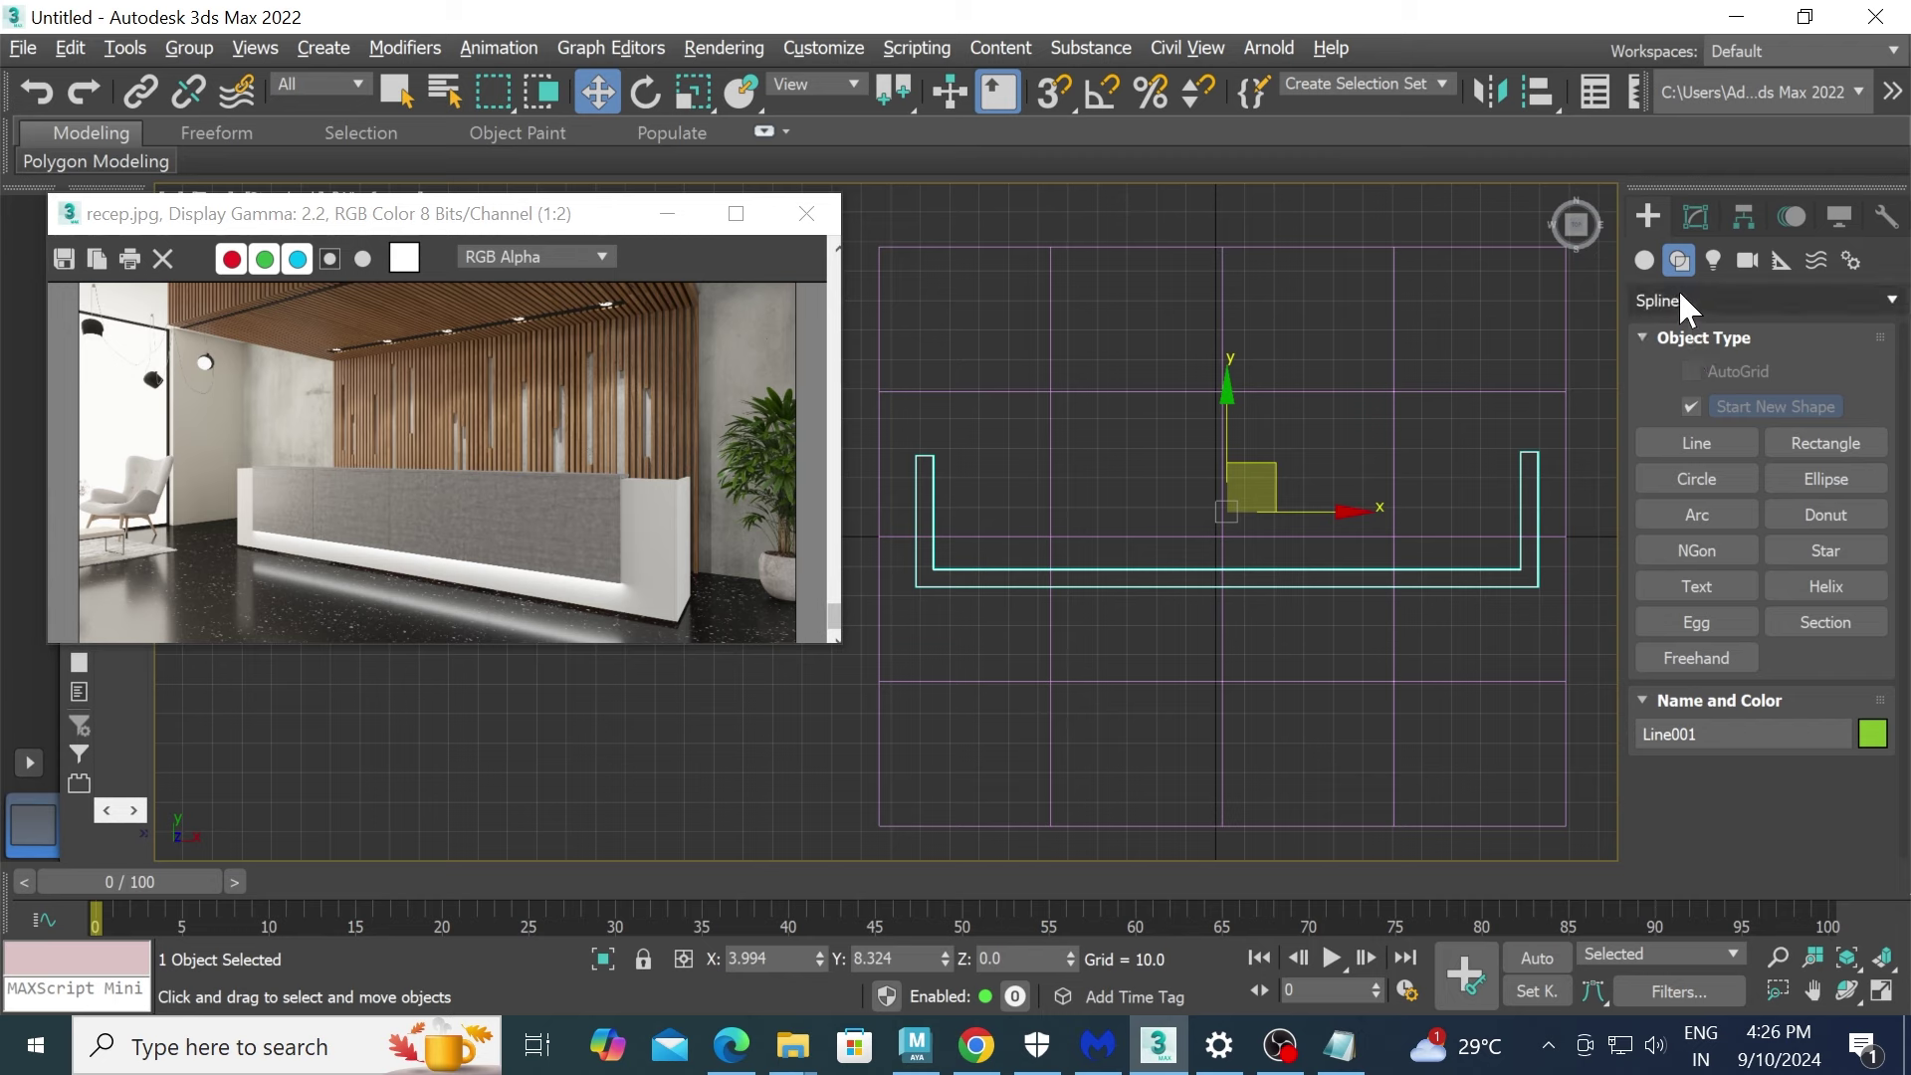
click(1780, 438)
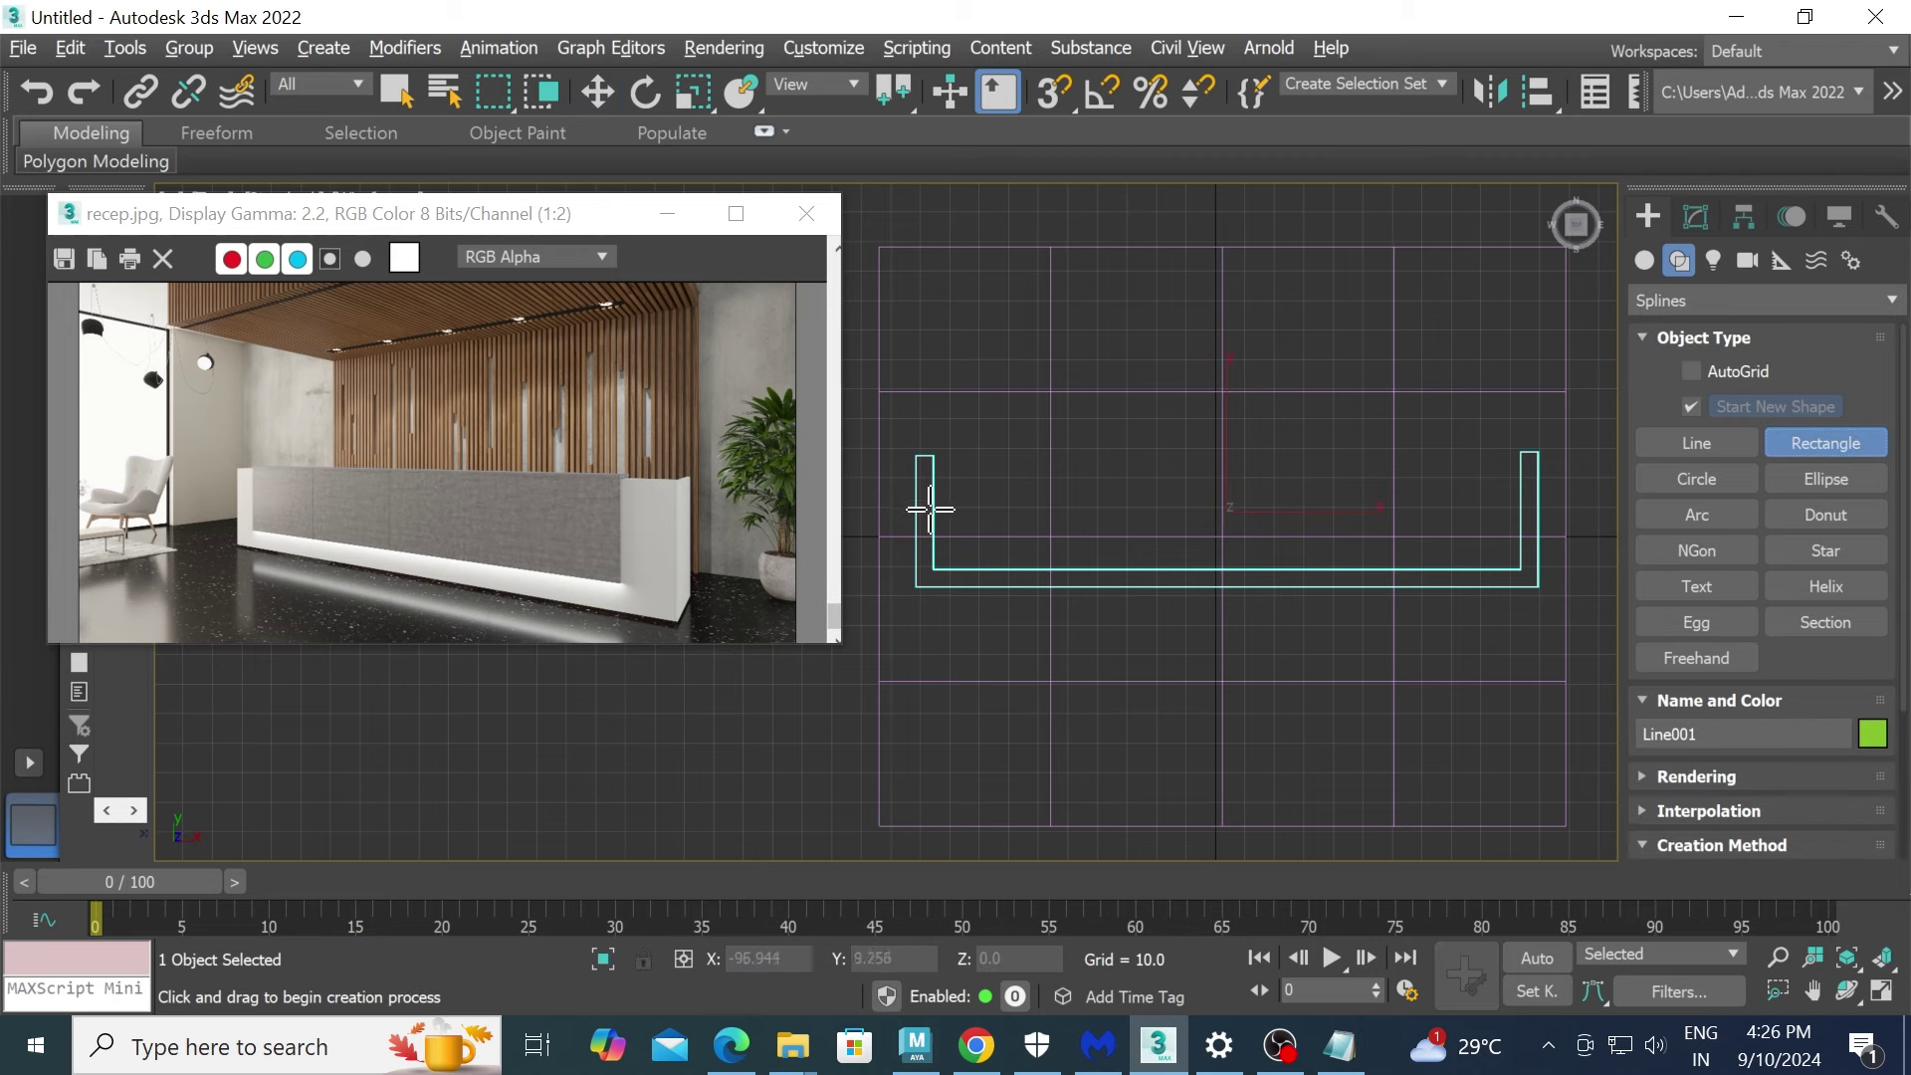
drag(933, 493, 1521, 571)
key(w)
- Raise Rectangle001 along Z to a height of 29.946 in Perspective view
key(alt+w)
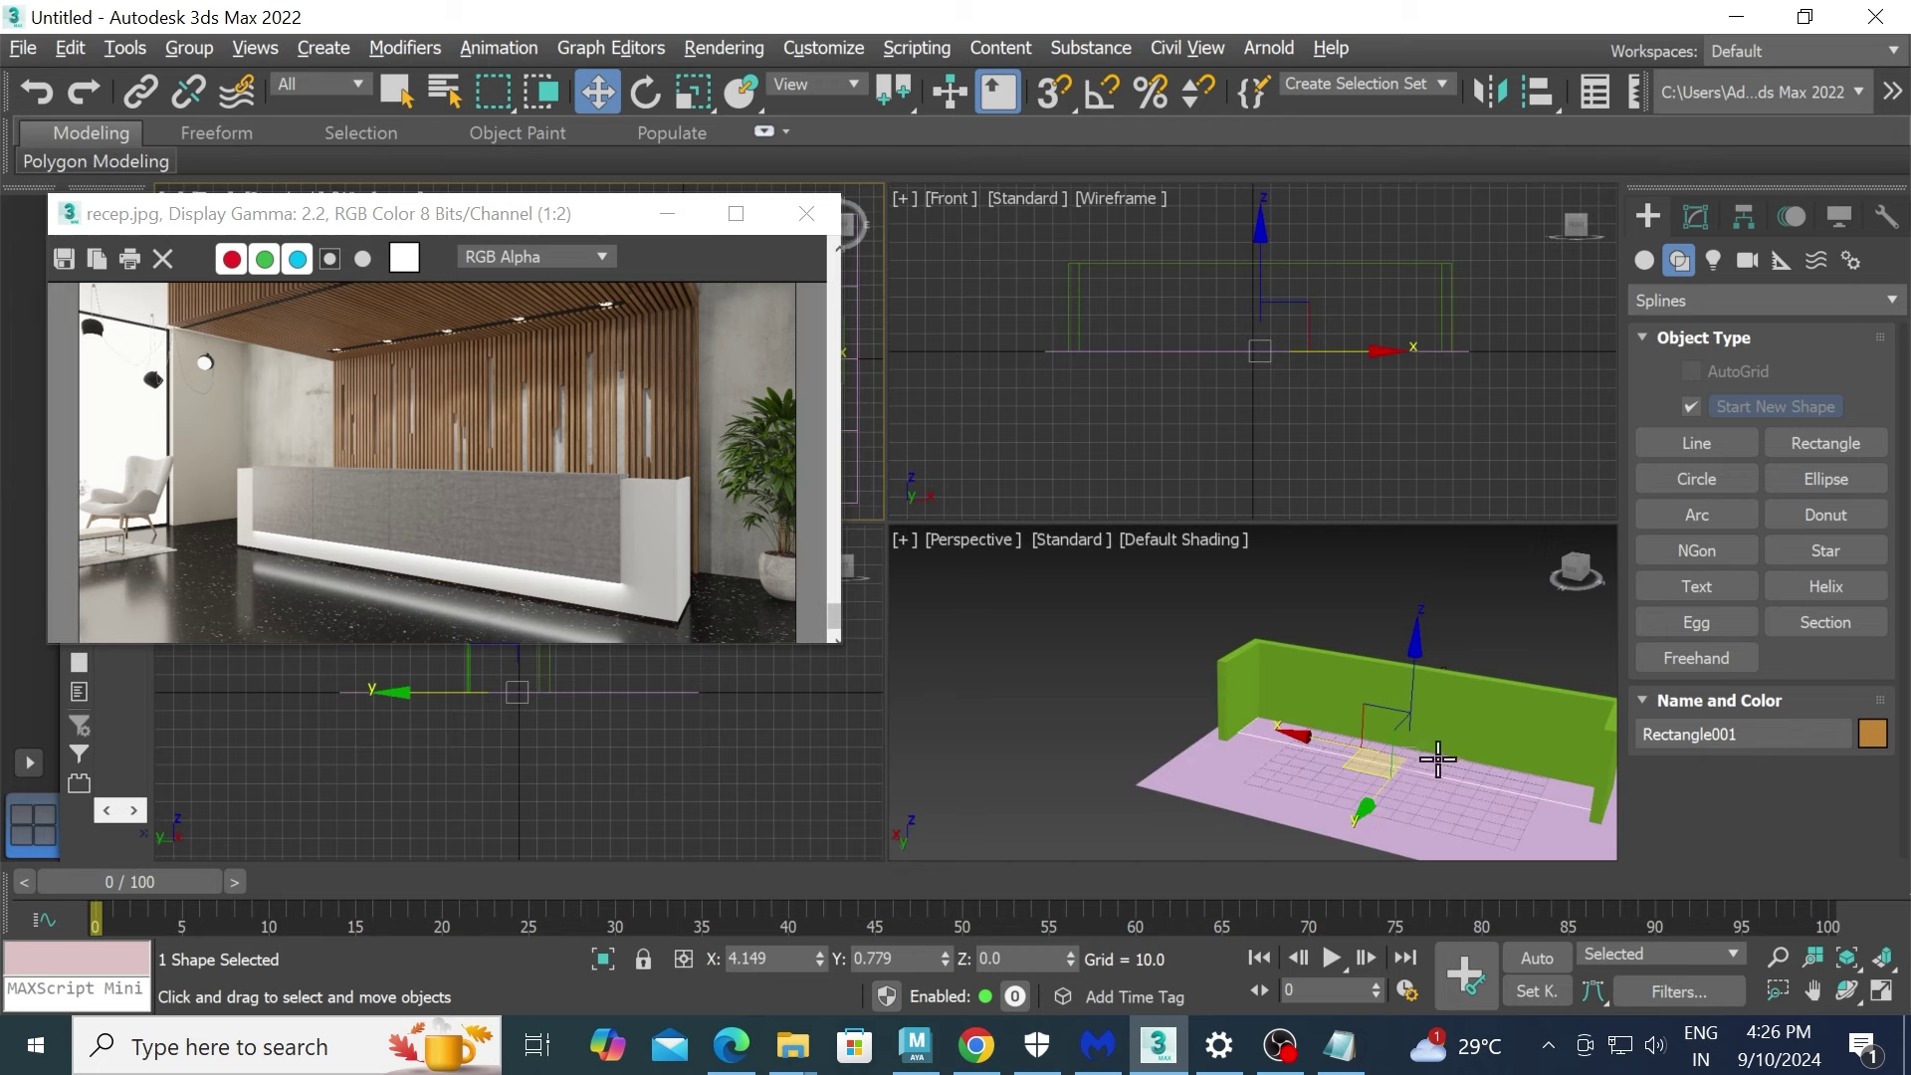
key(alt+w)
scroll(1192, 608, up, 3)
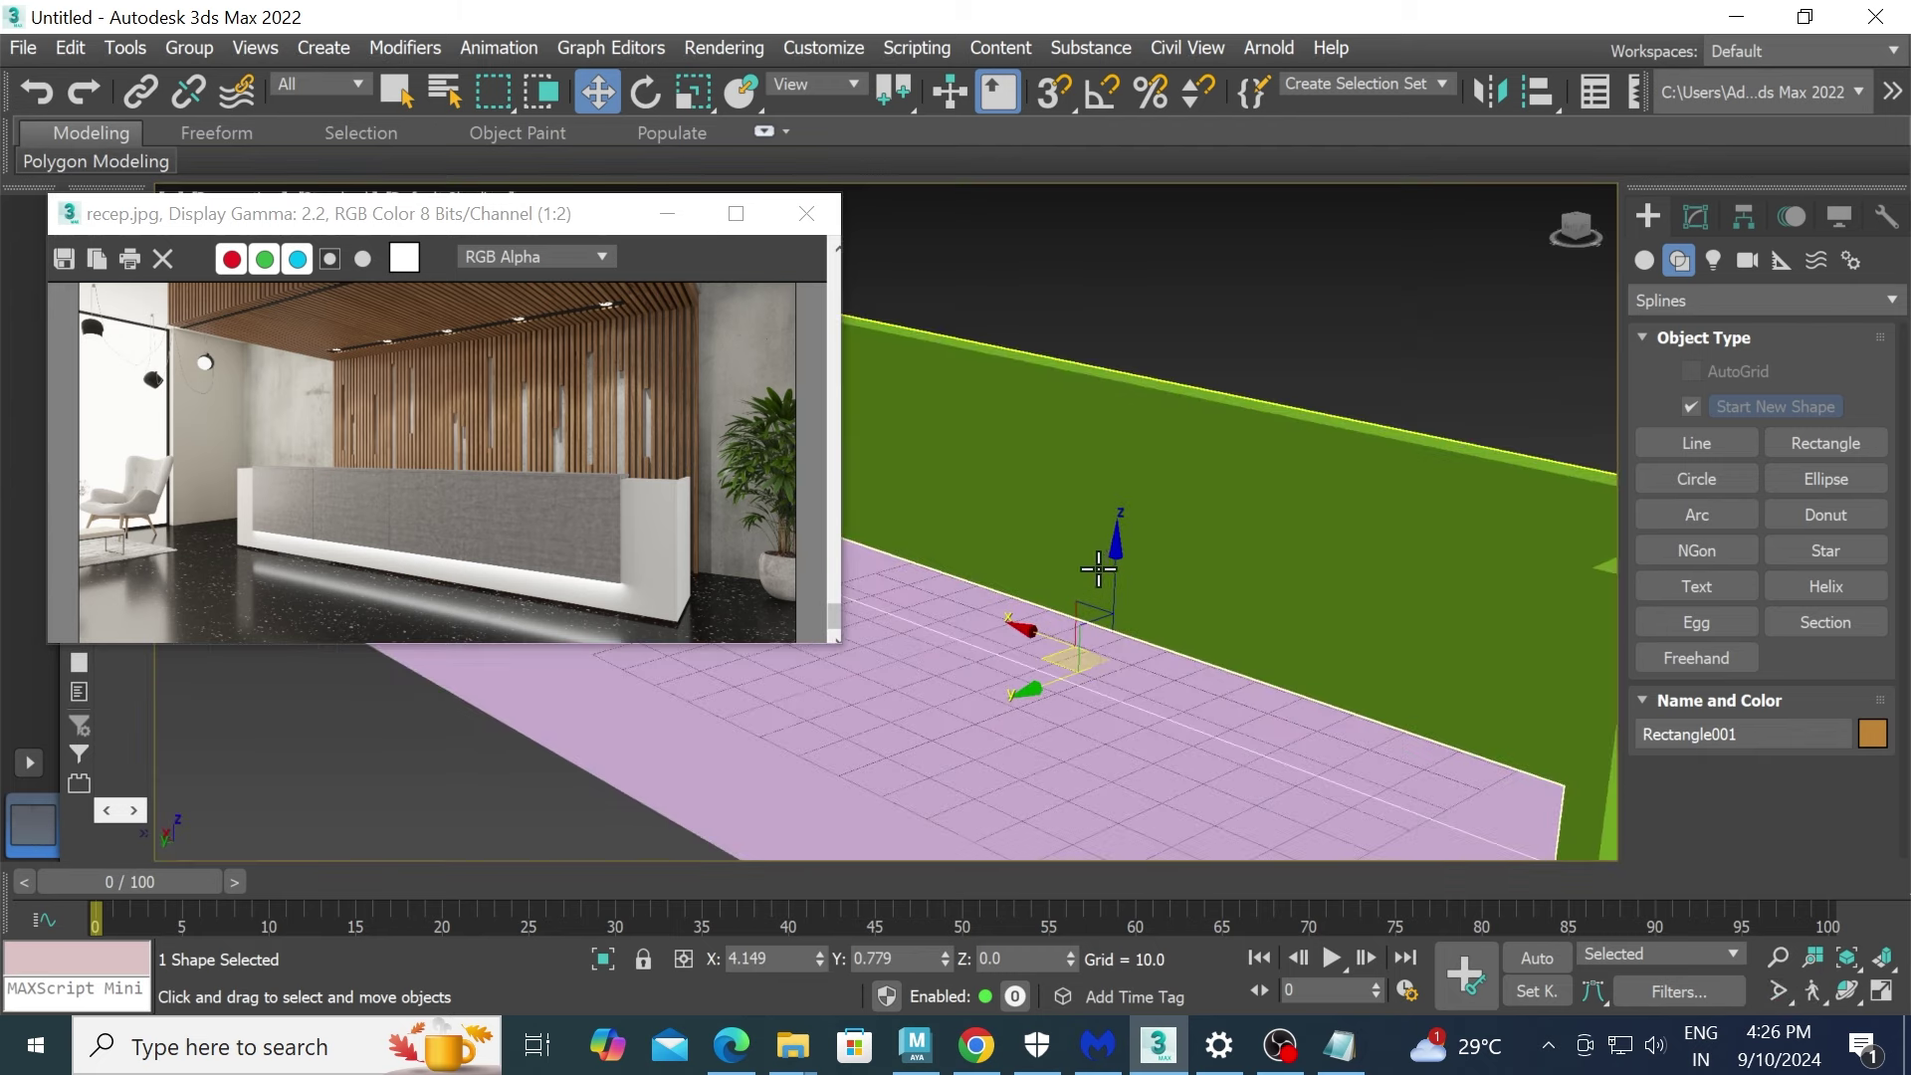
drag(1114, 576, 1138, 429)
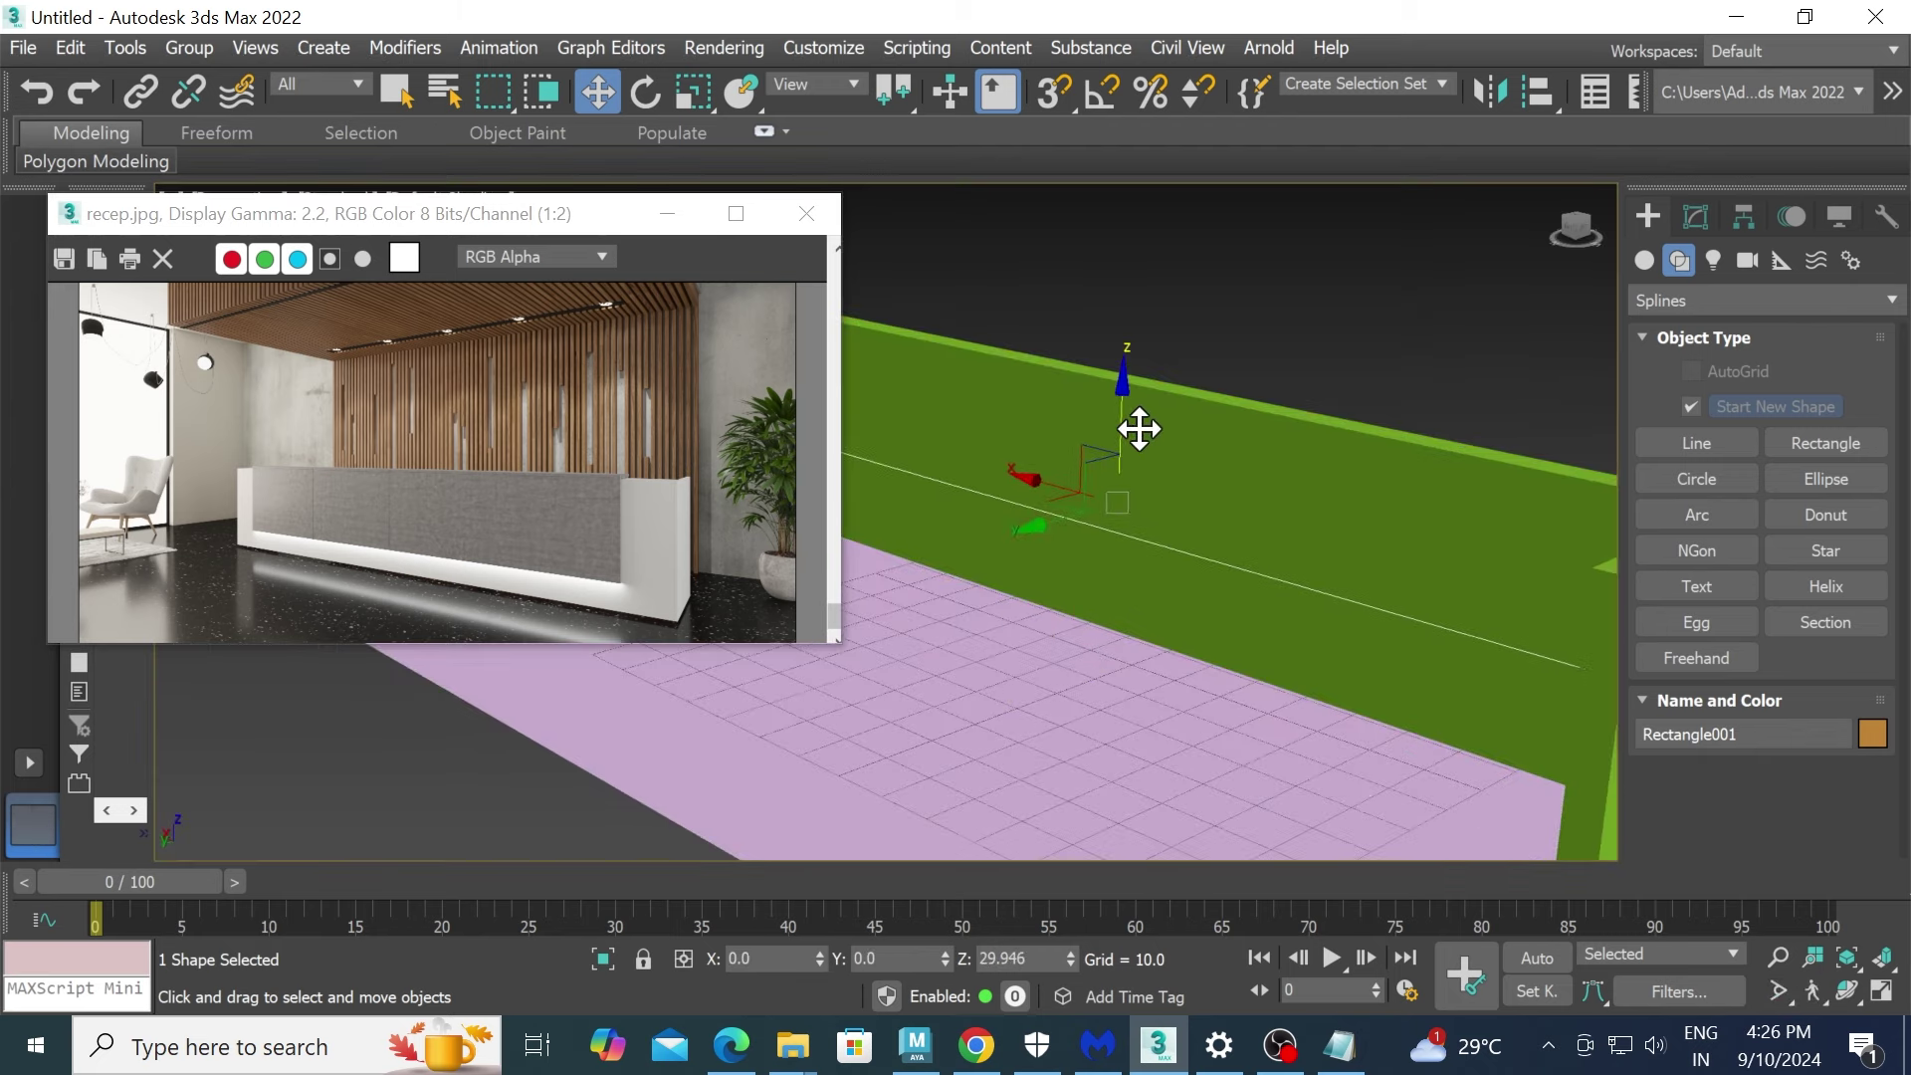
scroll(1138, 429, down, 4)
alt+middle_drag(1199, 478, 1125, 486)
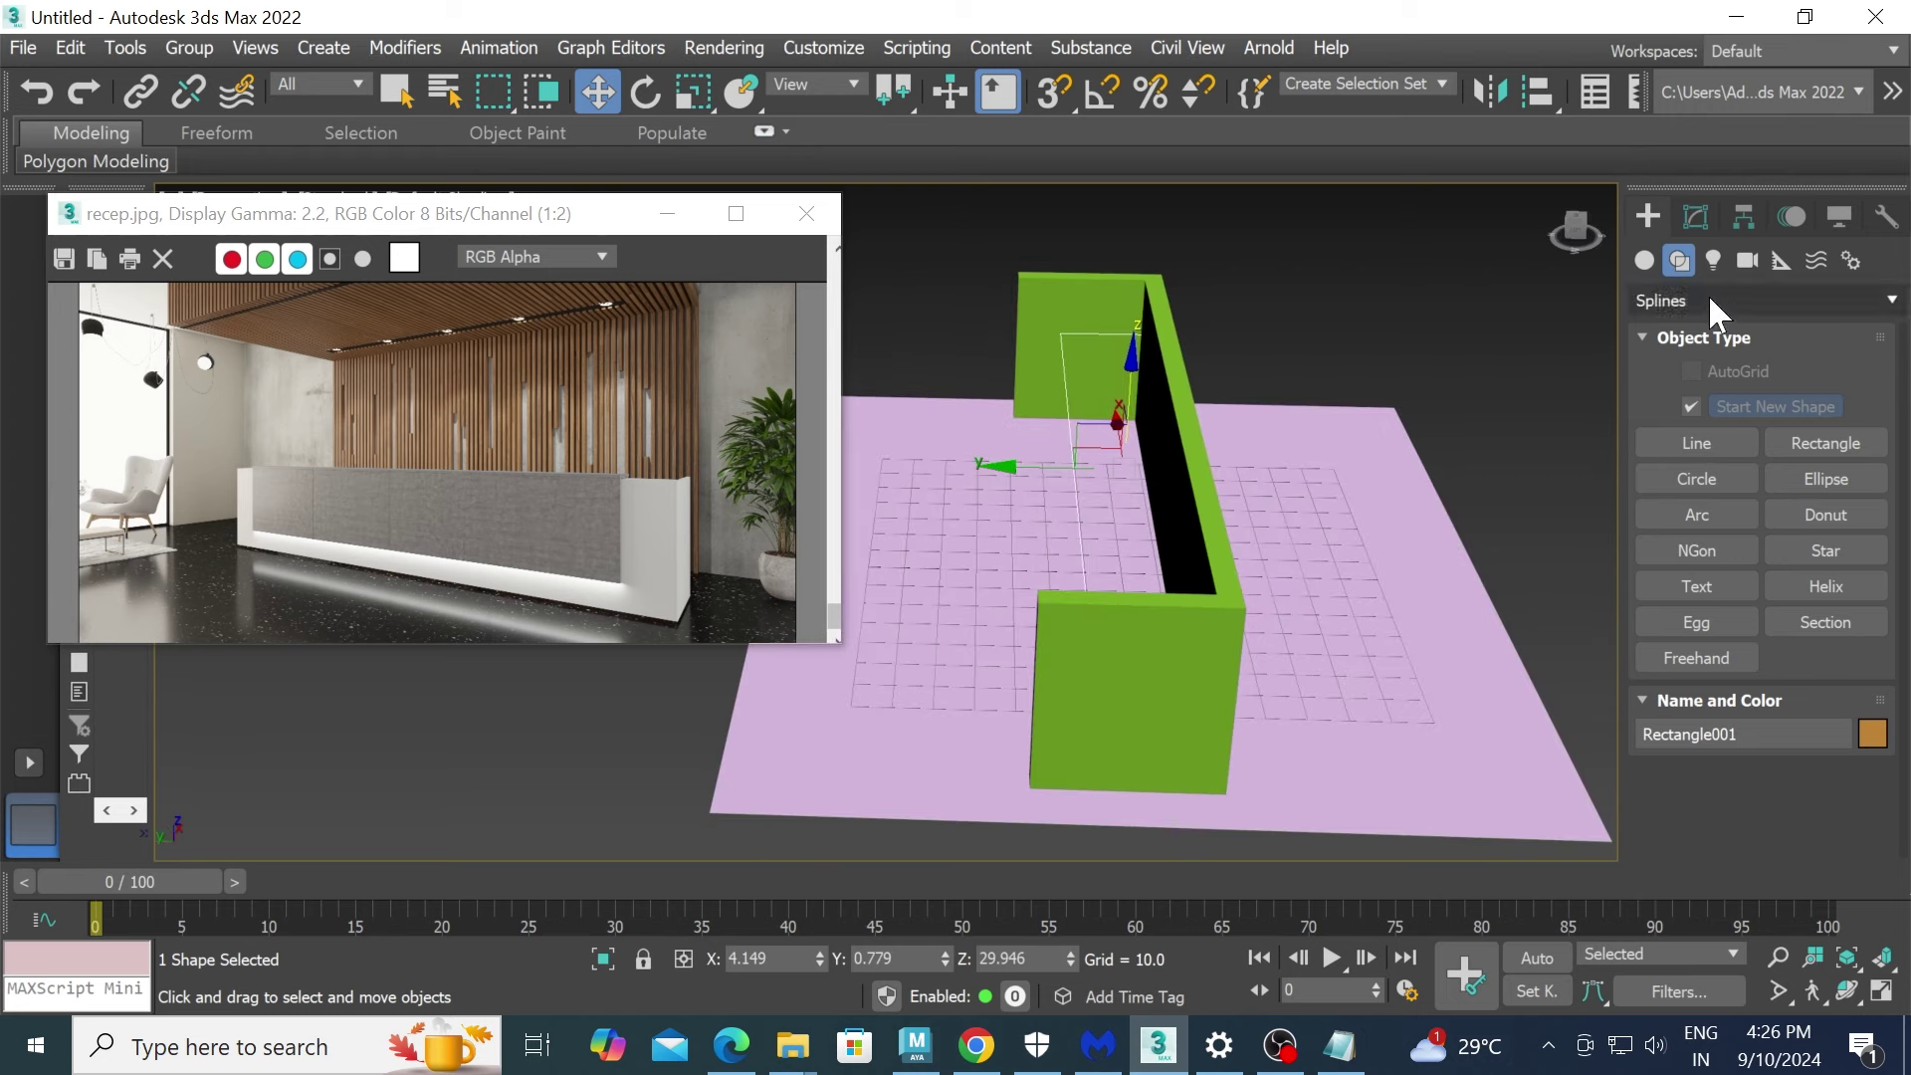
- Add an Extrude modifier to Rectangle001 with Amount 1.0
click(1696, 215)
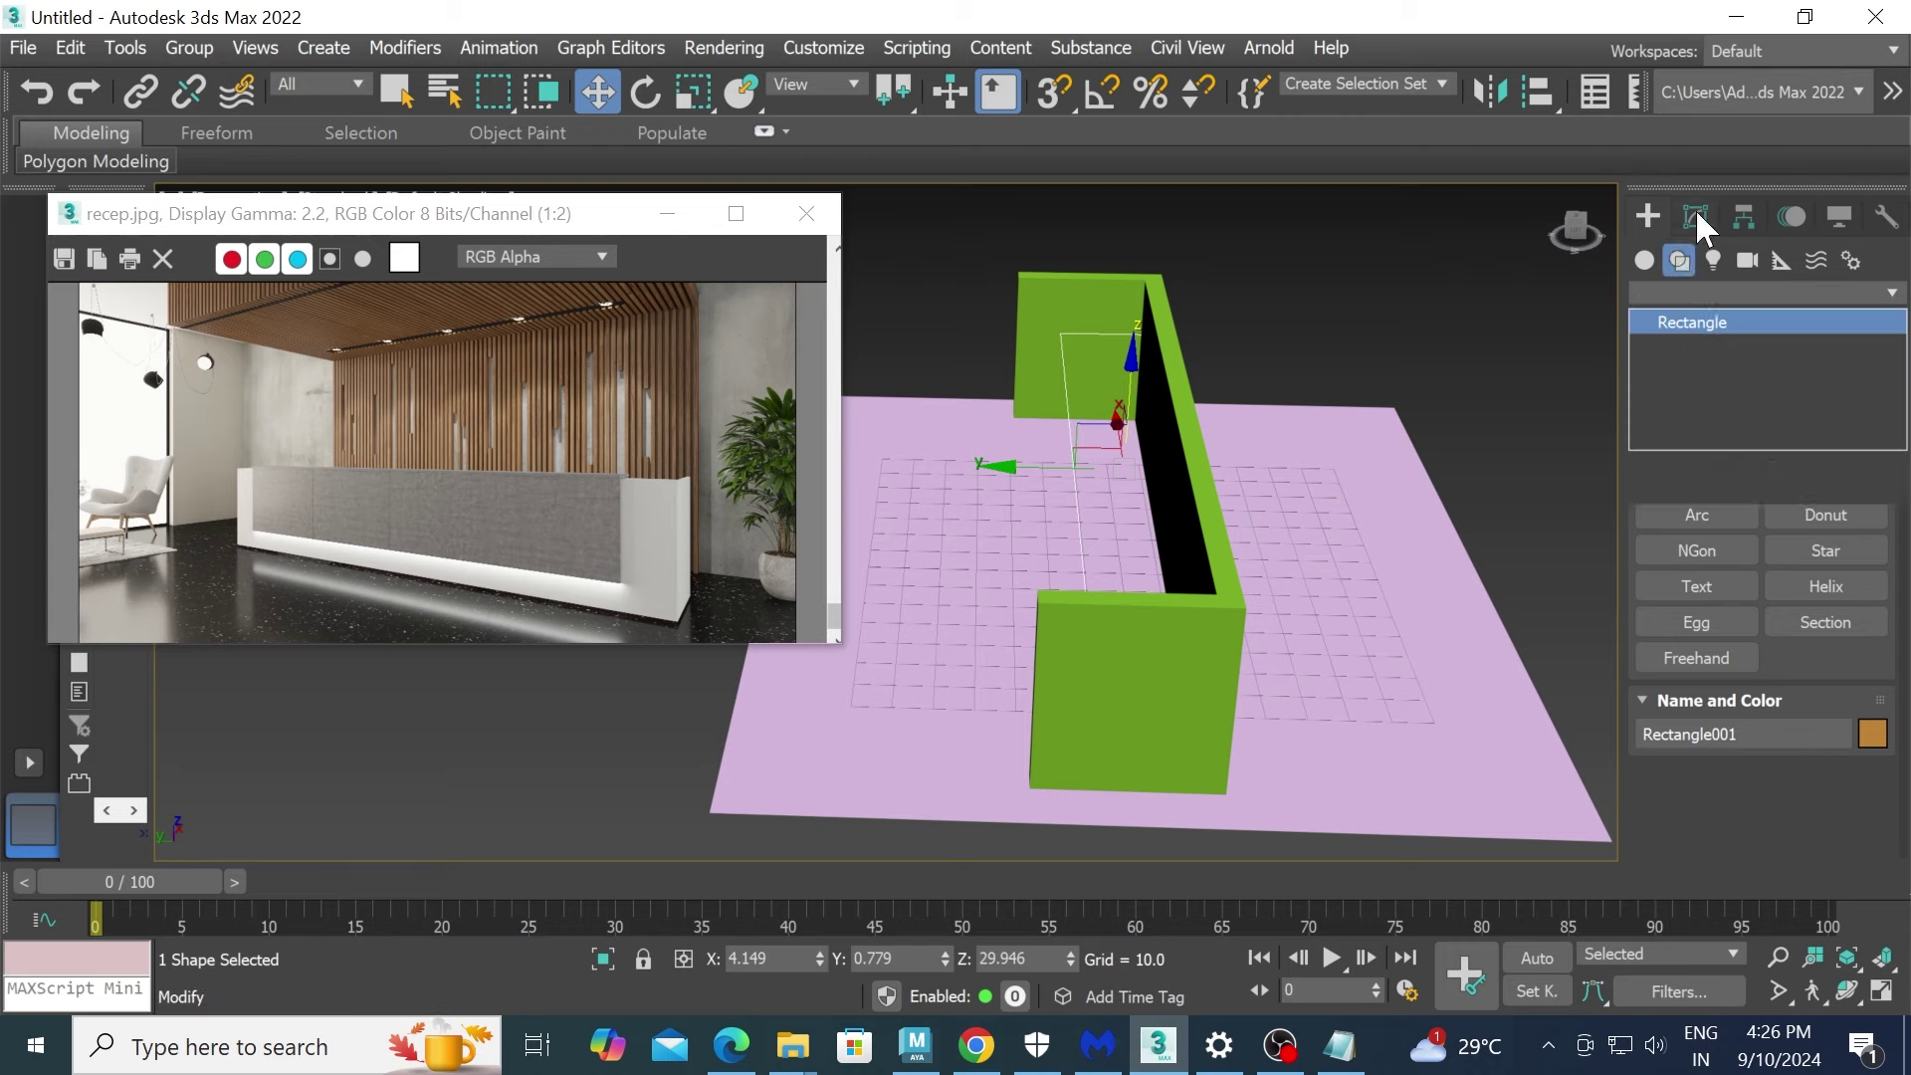
click(1738, 291)
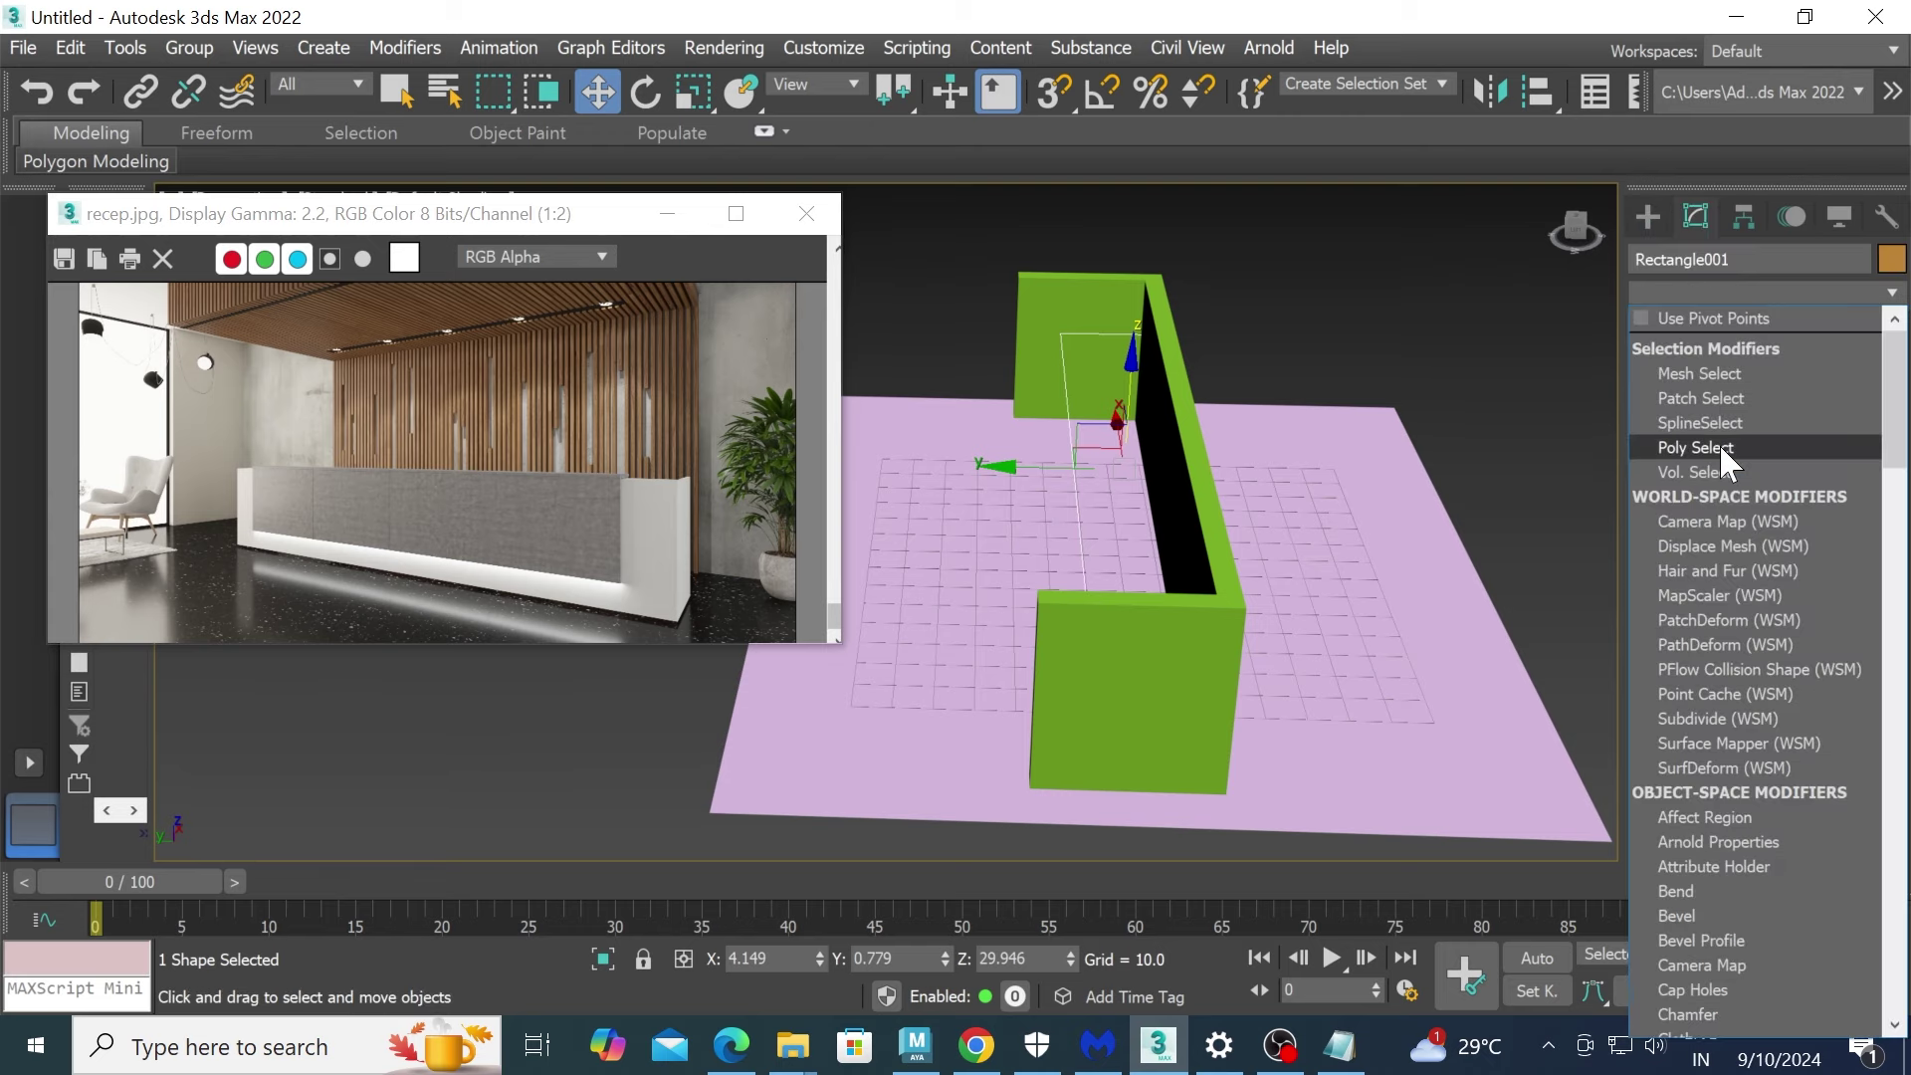
text(ex)
key(Return)
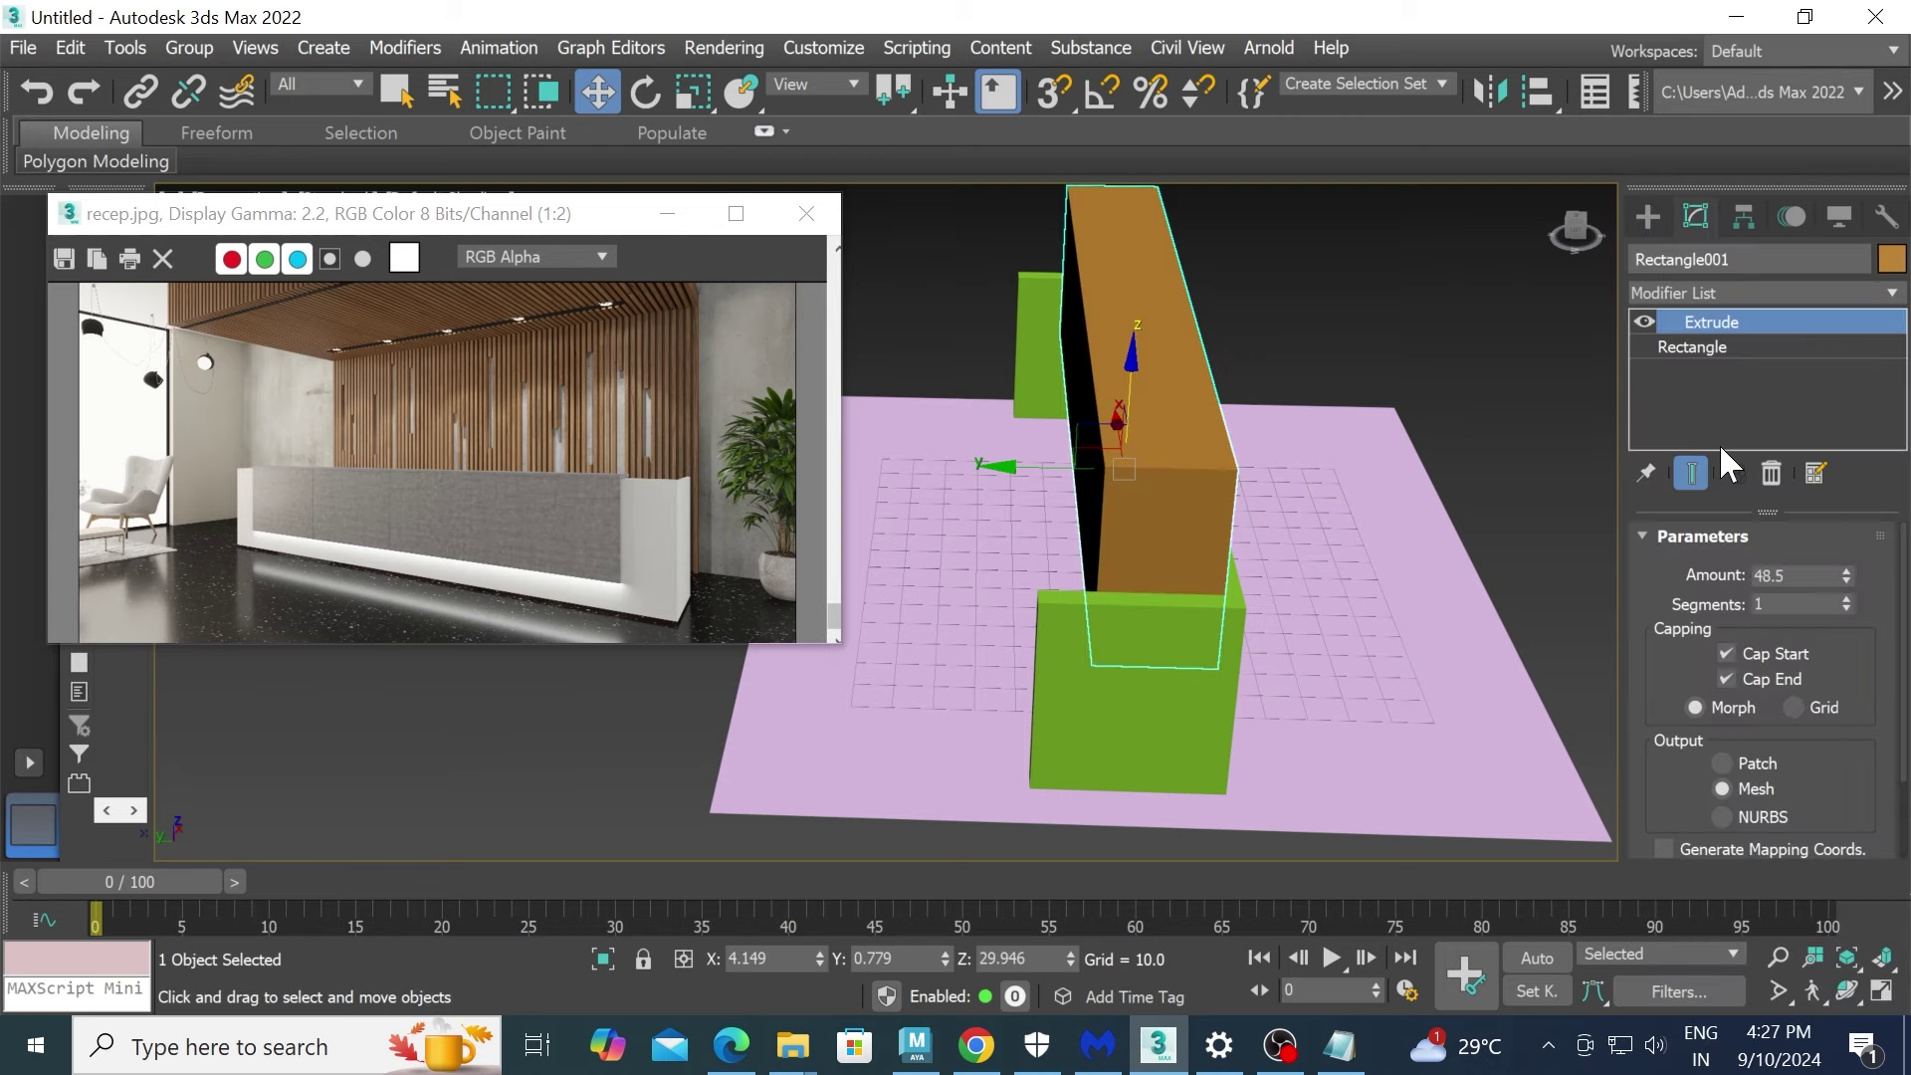
text(1)
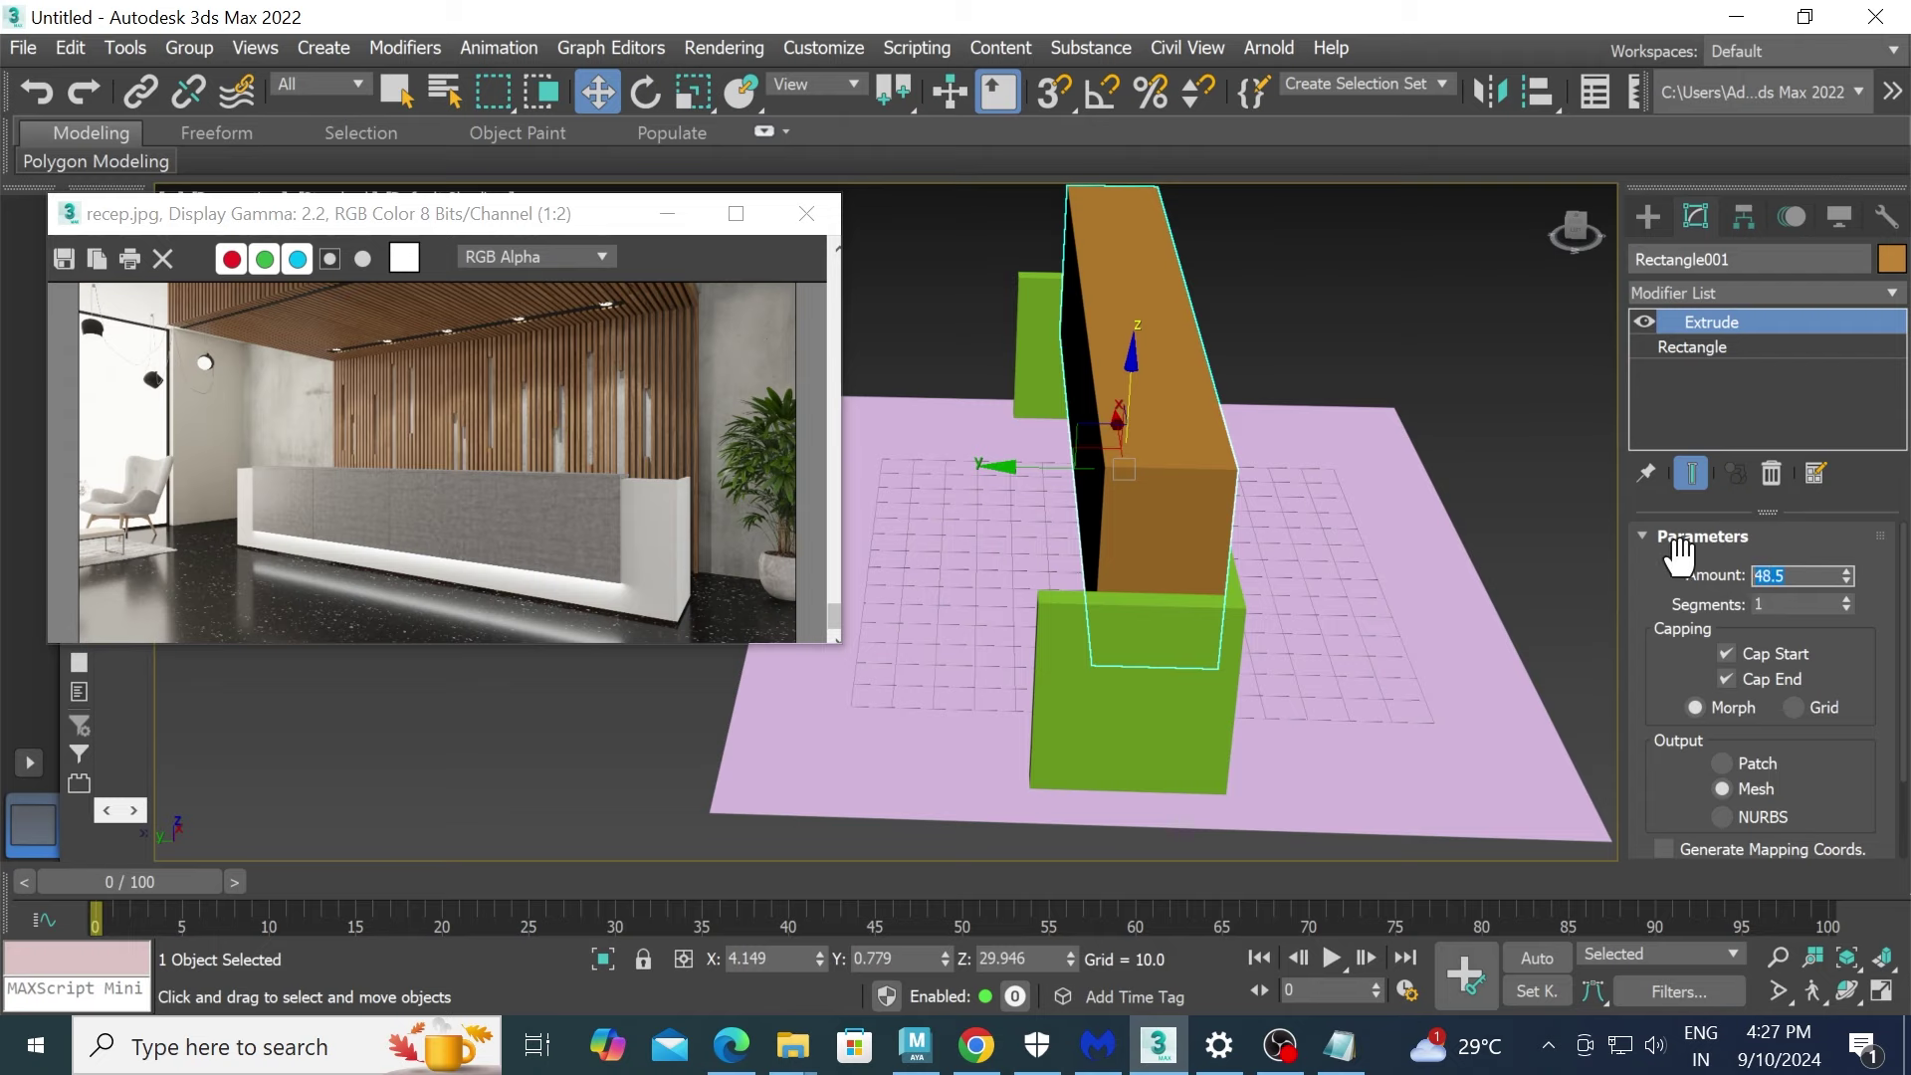
key(Return)
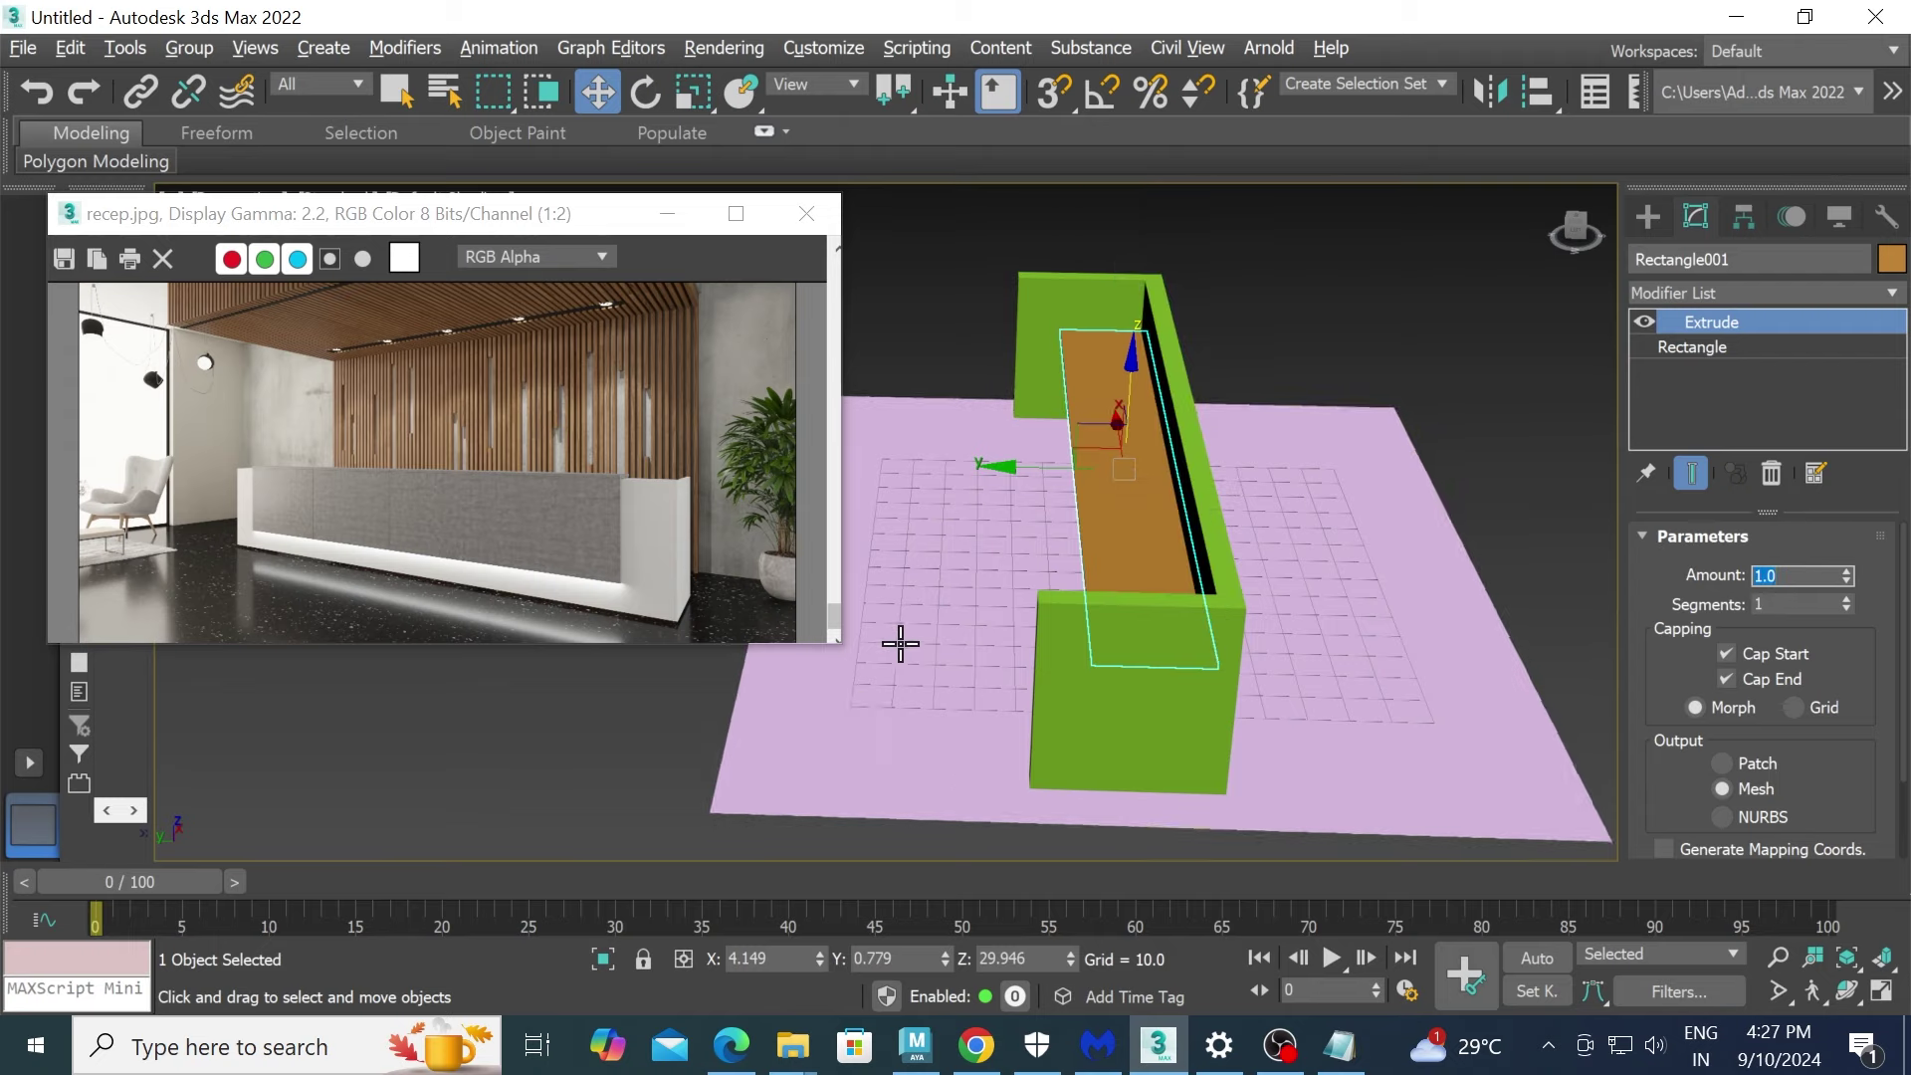
- Orbit to inspect the thin slab, then maximize and pan the Top viewport
alt+middle_drag(896, 640, 973, 611)
scroll(973, 611, up, 3)
scroll(1384, 491, up, 3)
scroll(1384, 491, down, 5)
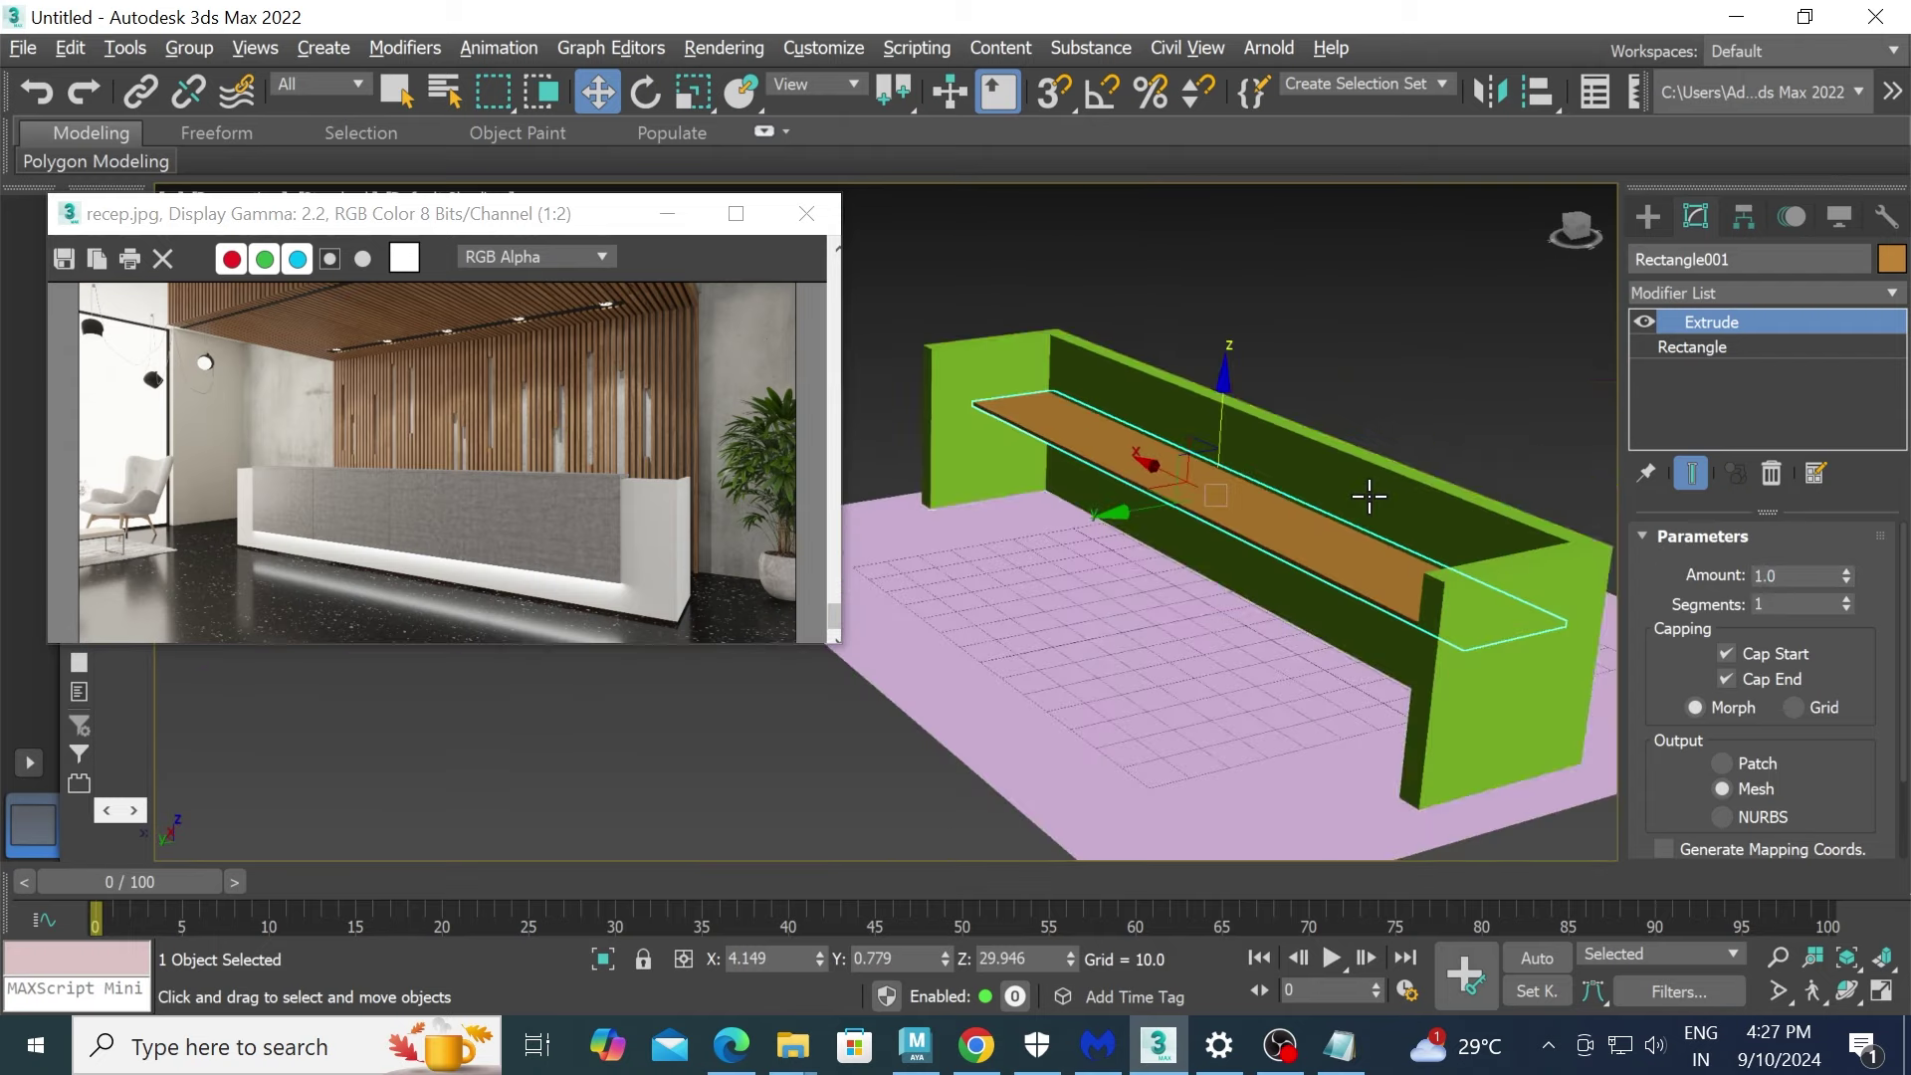
alt+middle_drag(1384, 490, 1307, 504)
key(alt+w)
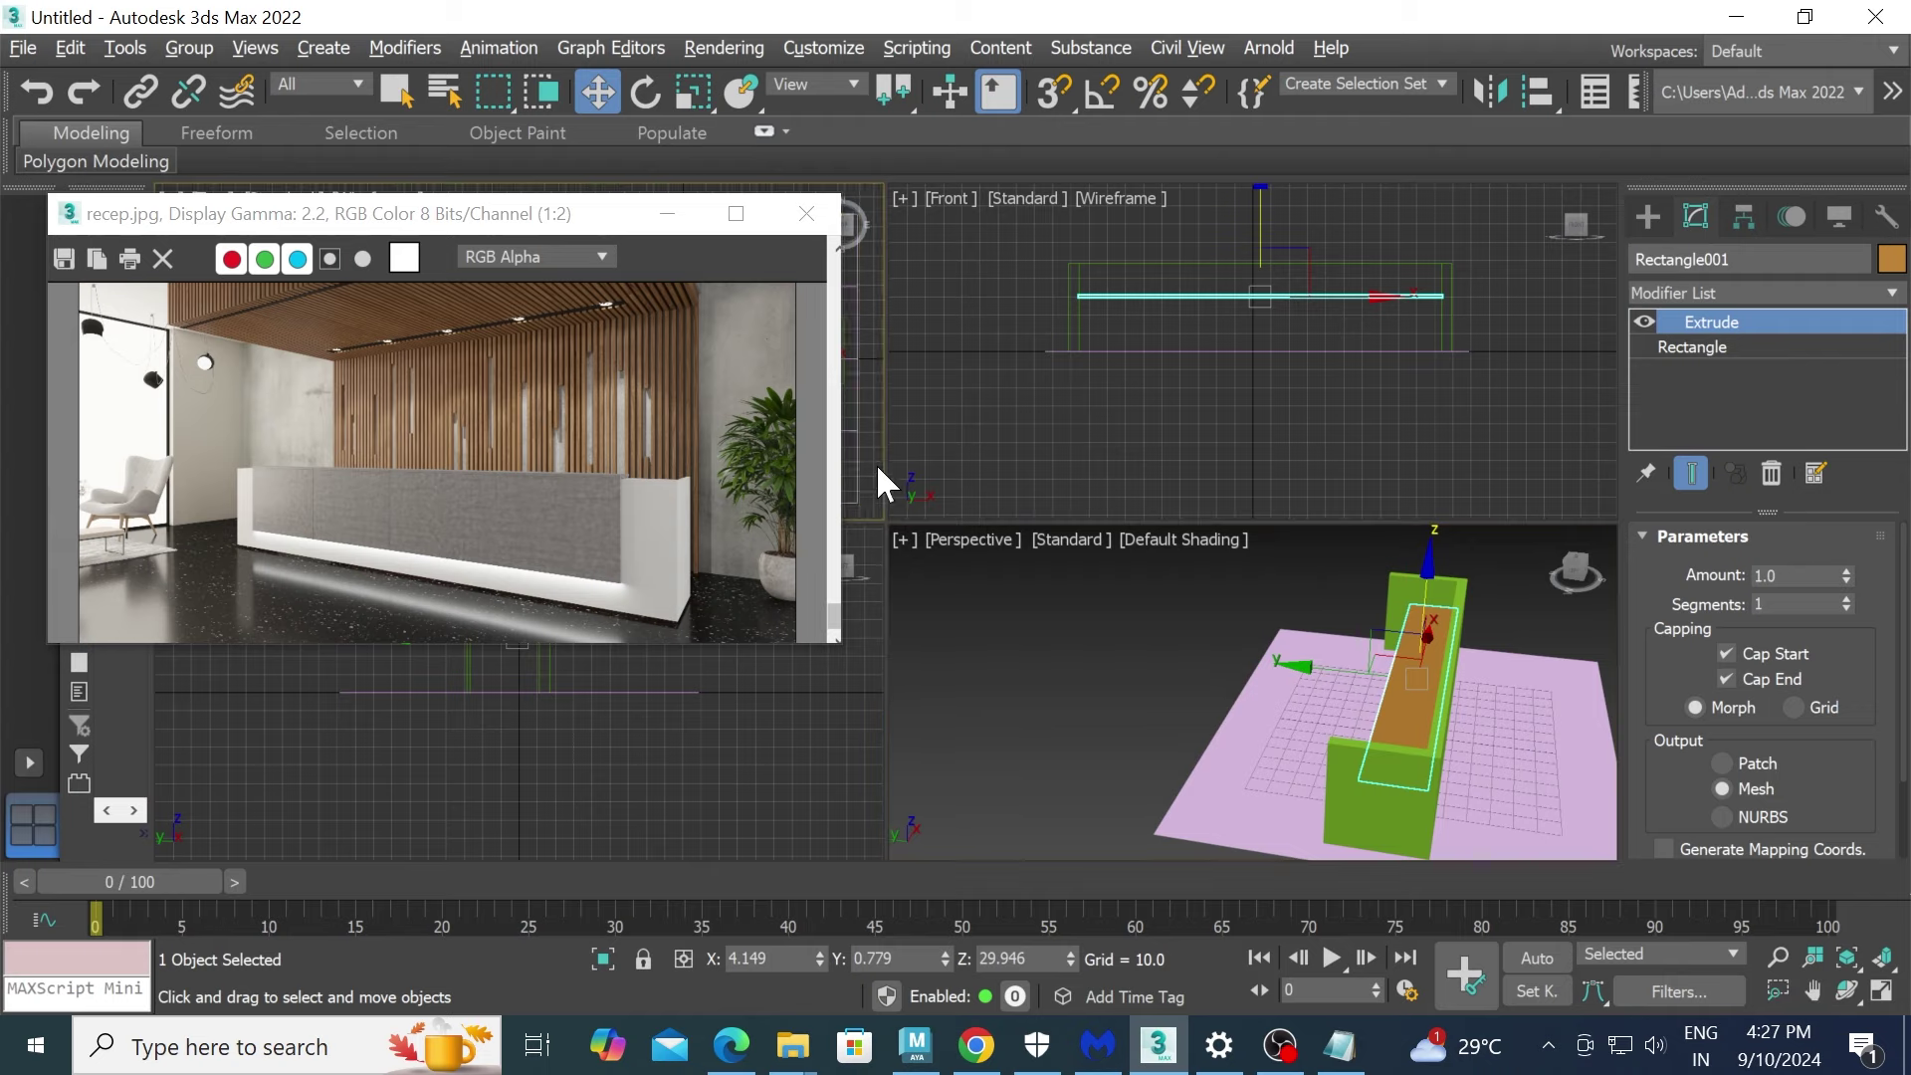
key(alt+w)
scroll(1073, 472, up, 3)
scroll(1073, 472, up, 2)
middle_drag(1073, 472, 1094, 502)
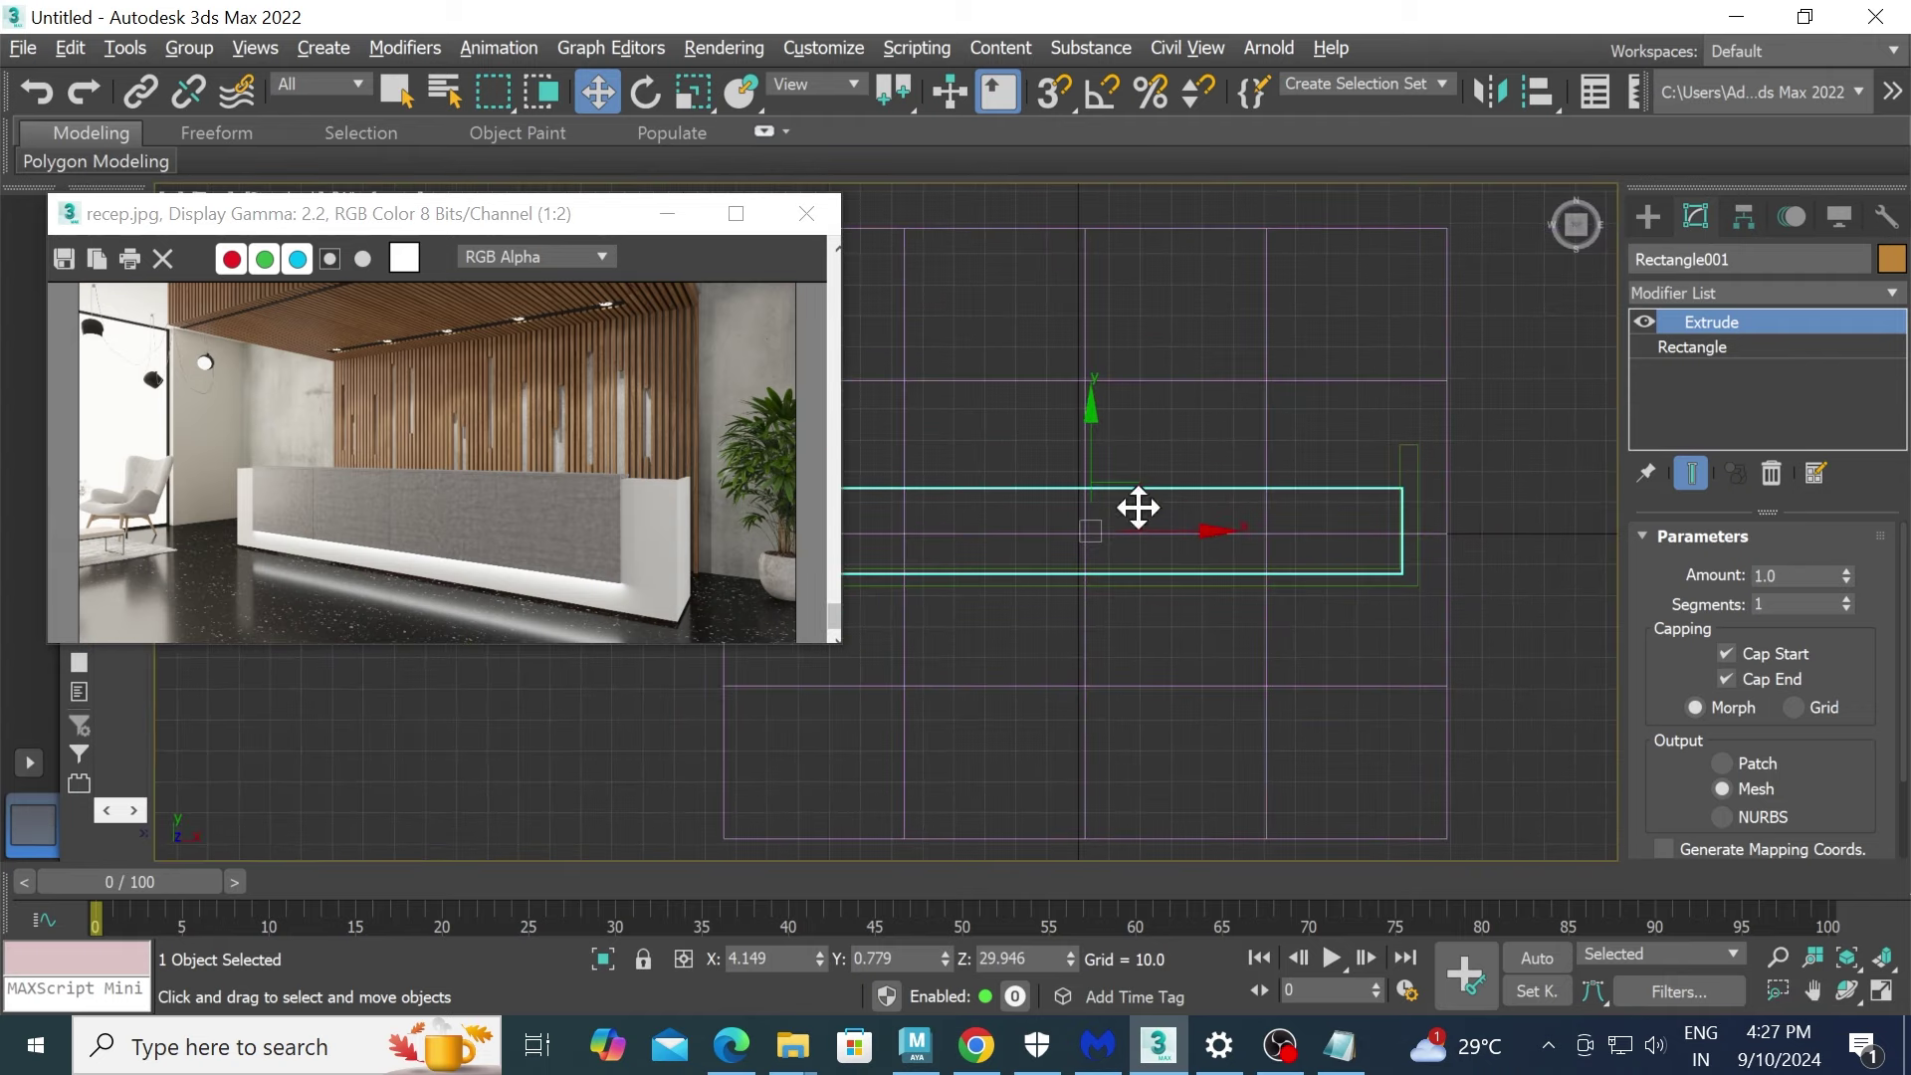
- Convert the slab to Editable Poly and switch to Vertex mode
right_click(1271, 493)
mouse_move(1389, 808)
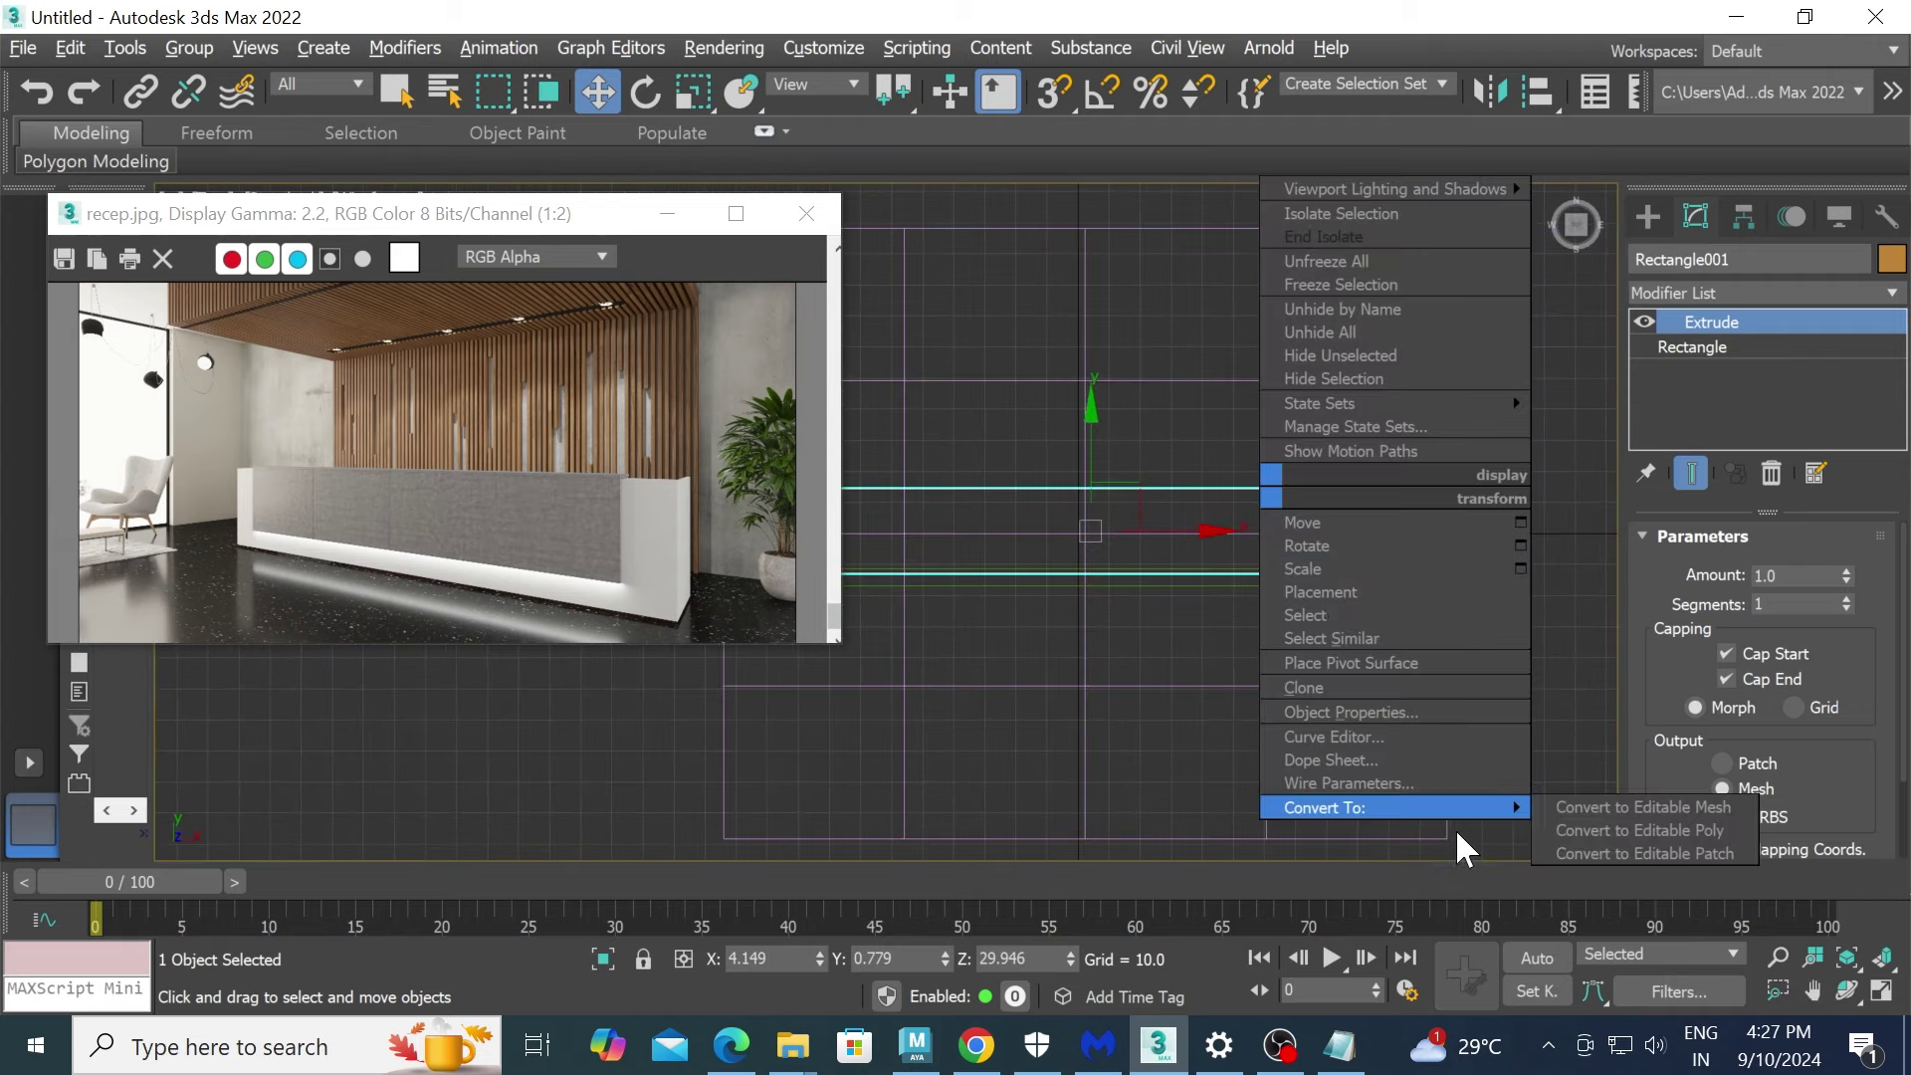
click(1639, 828)
key(1)
scroll(1220, 553, down, 3)
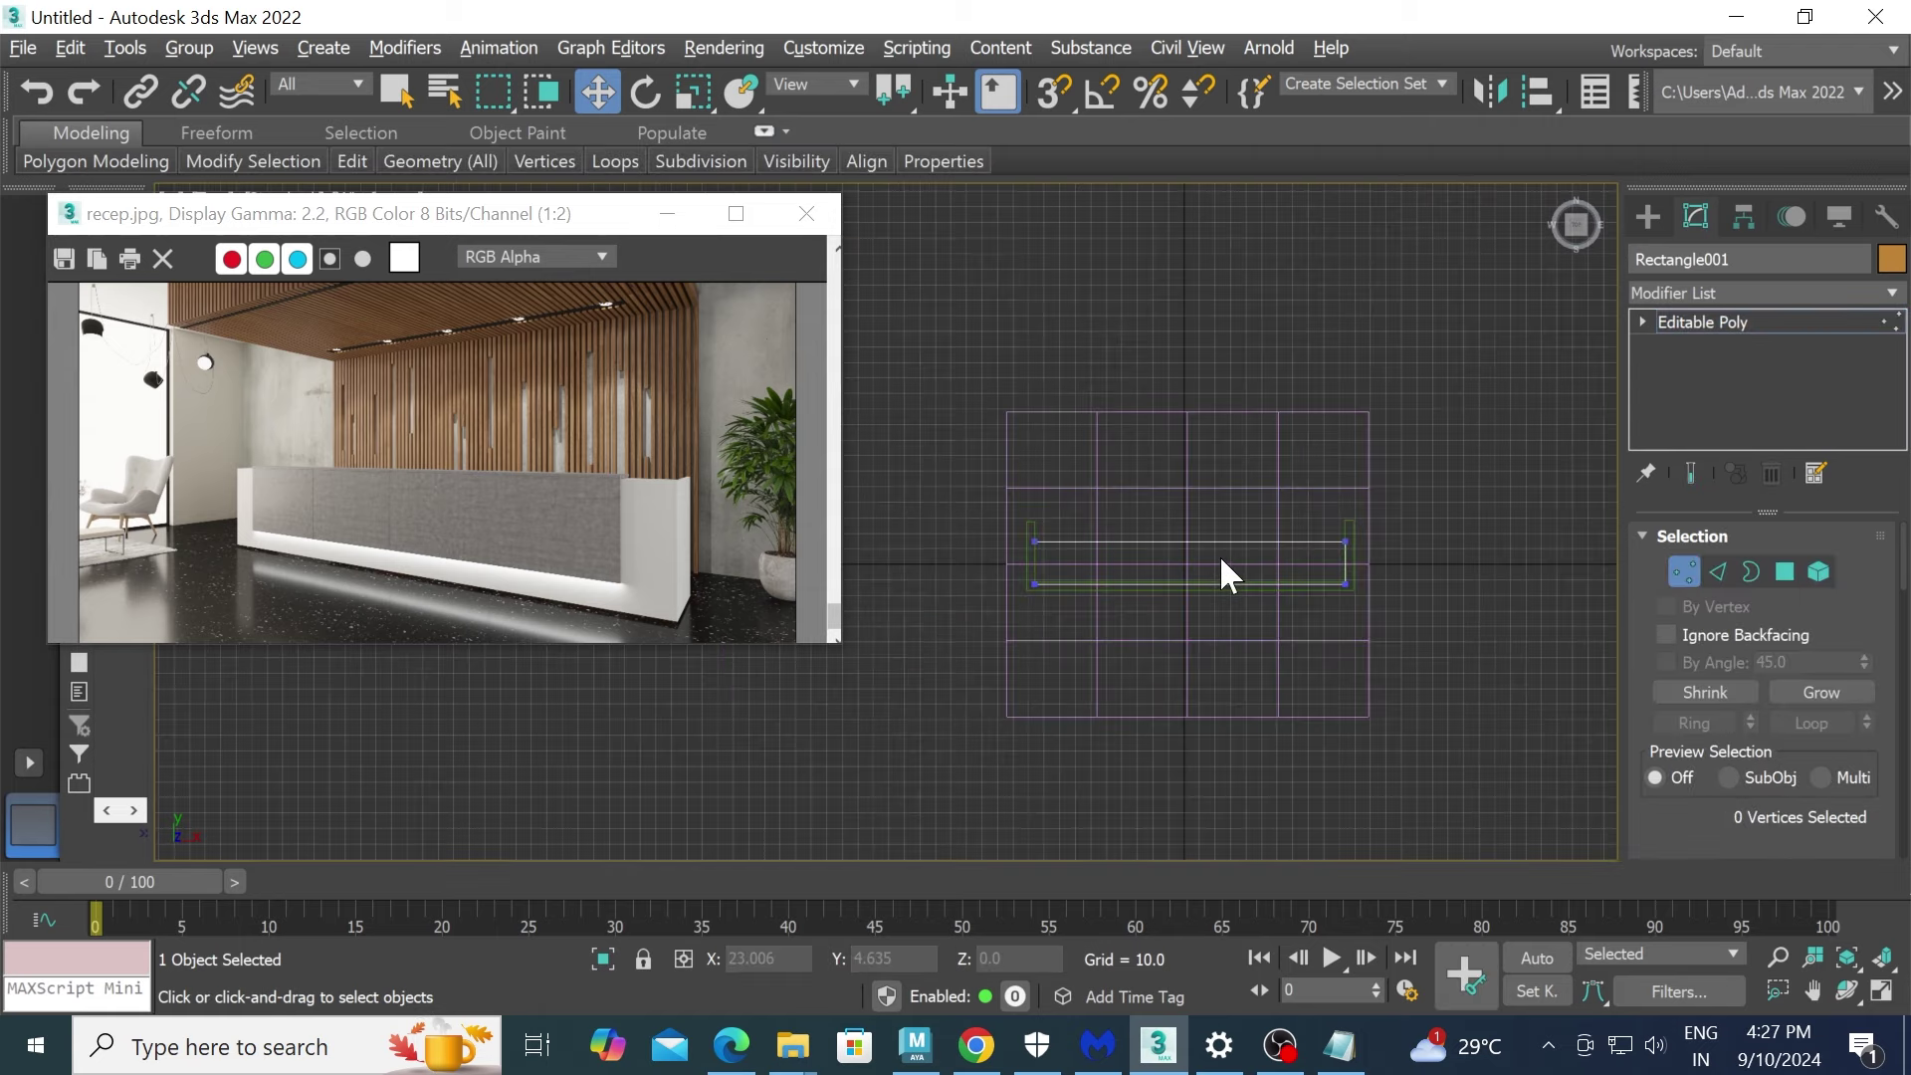
- Move each long side's vertices along Y to deepen the slab into a counter
drag(1407, 582, 1419, 587)
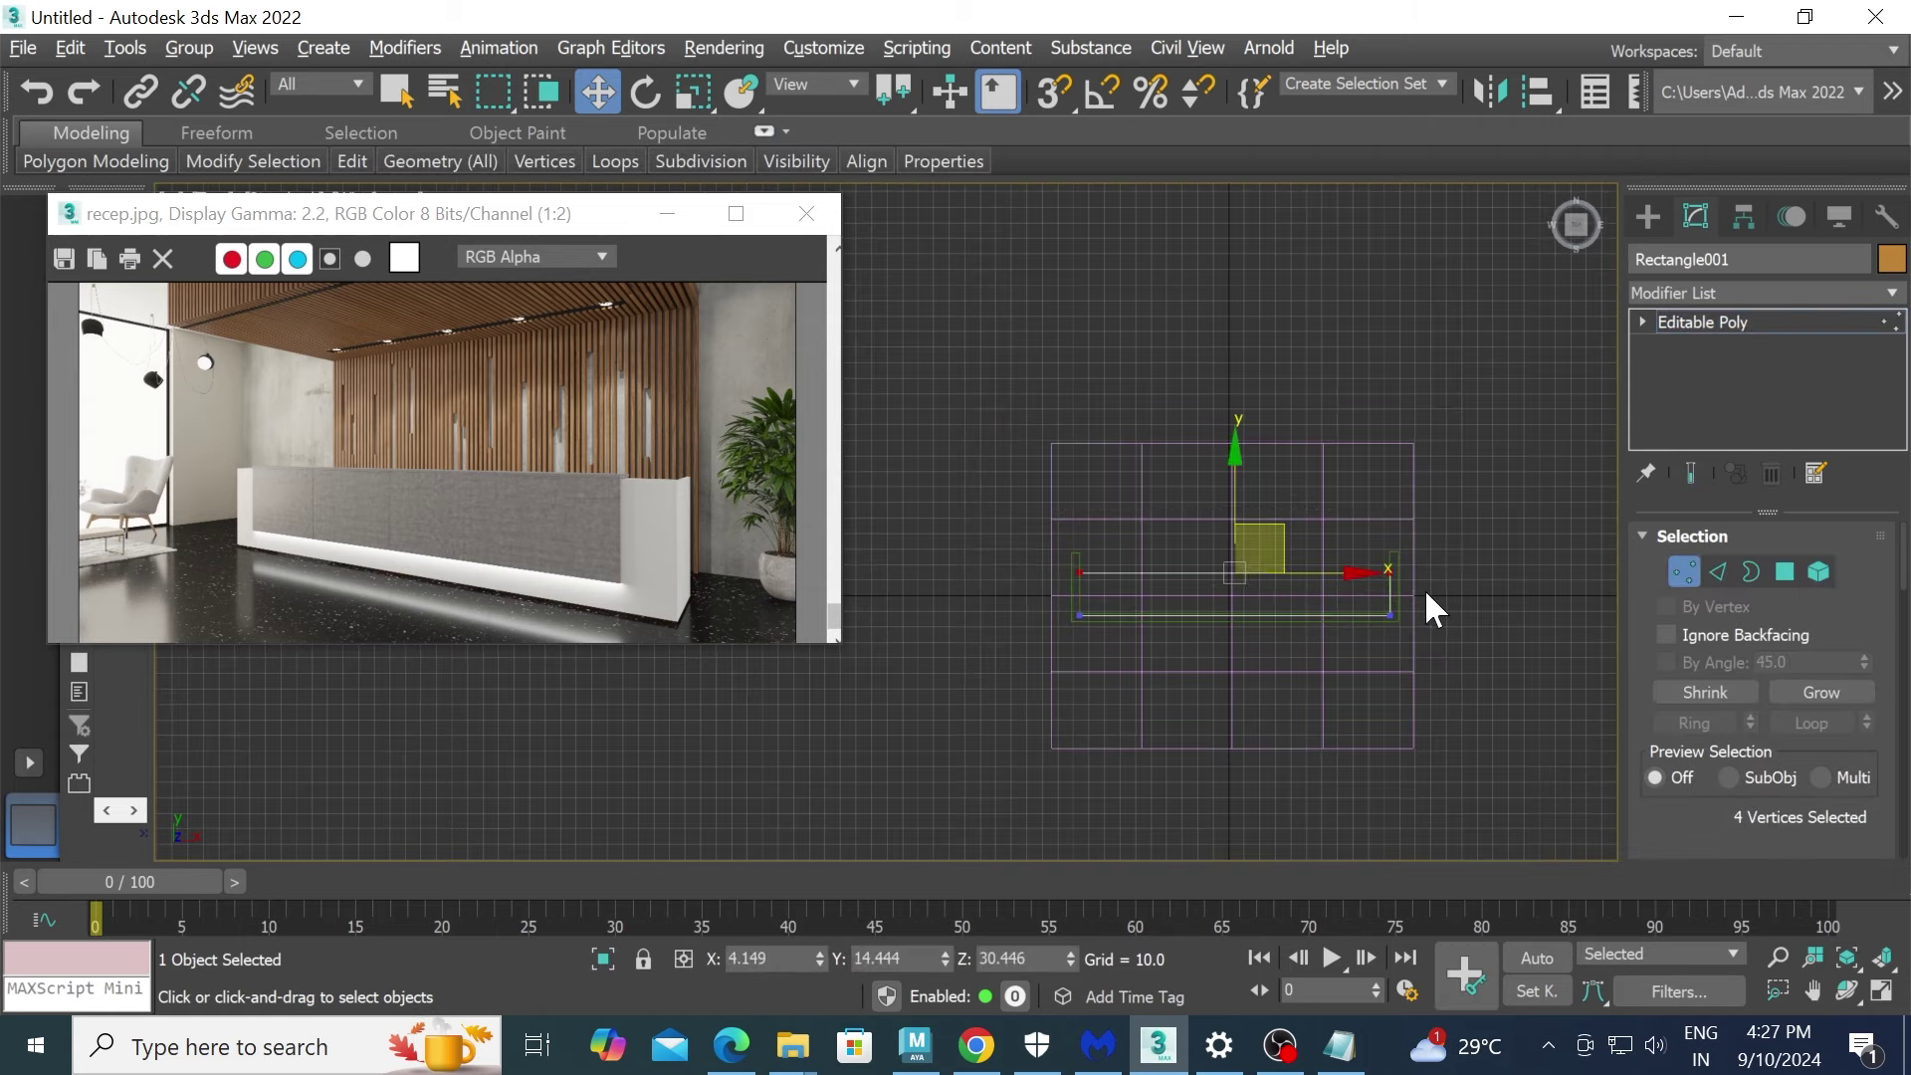
scroll(1295, 578, up, 2)
scroll(1244, 553, up, 2)
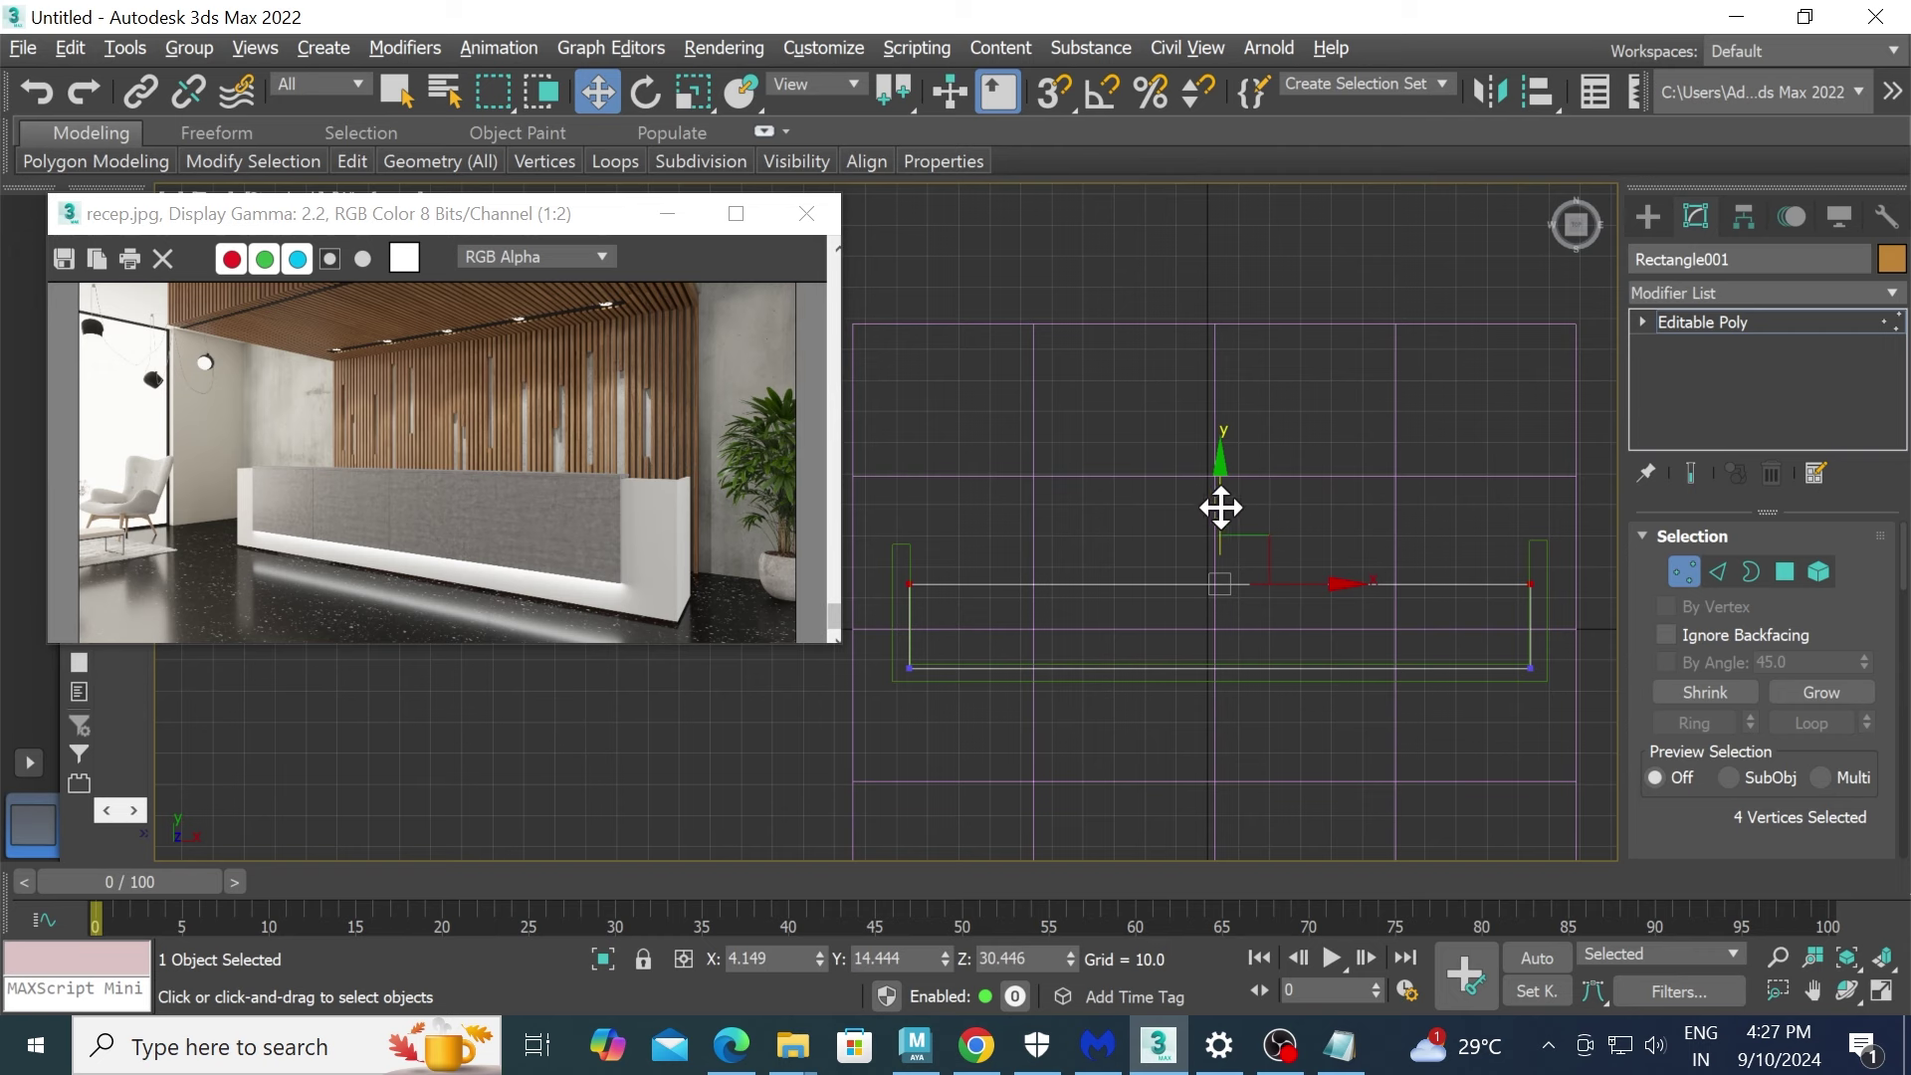
drag(1226, 515, 1222, 490)
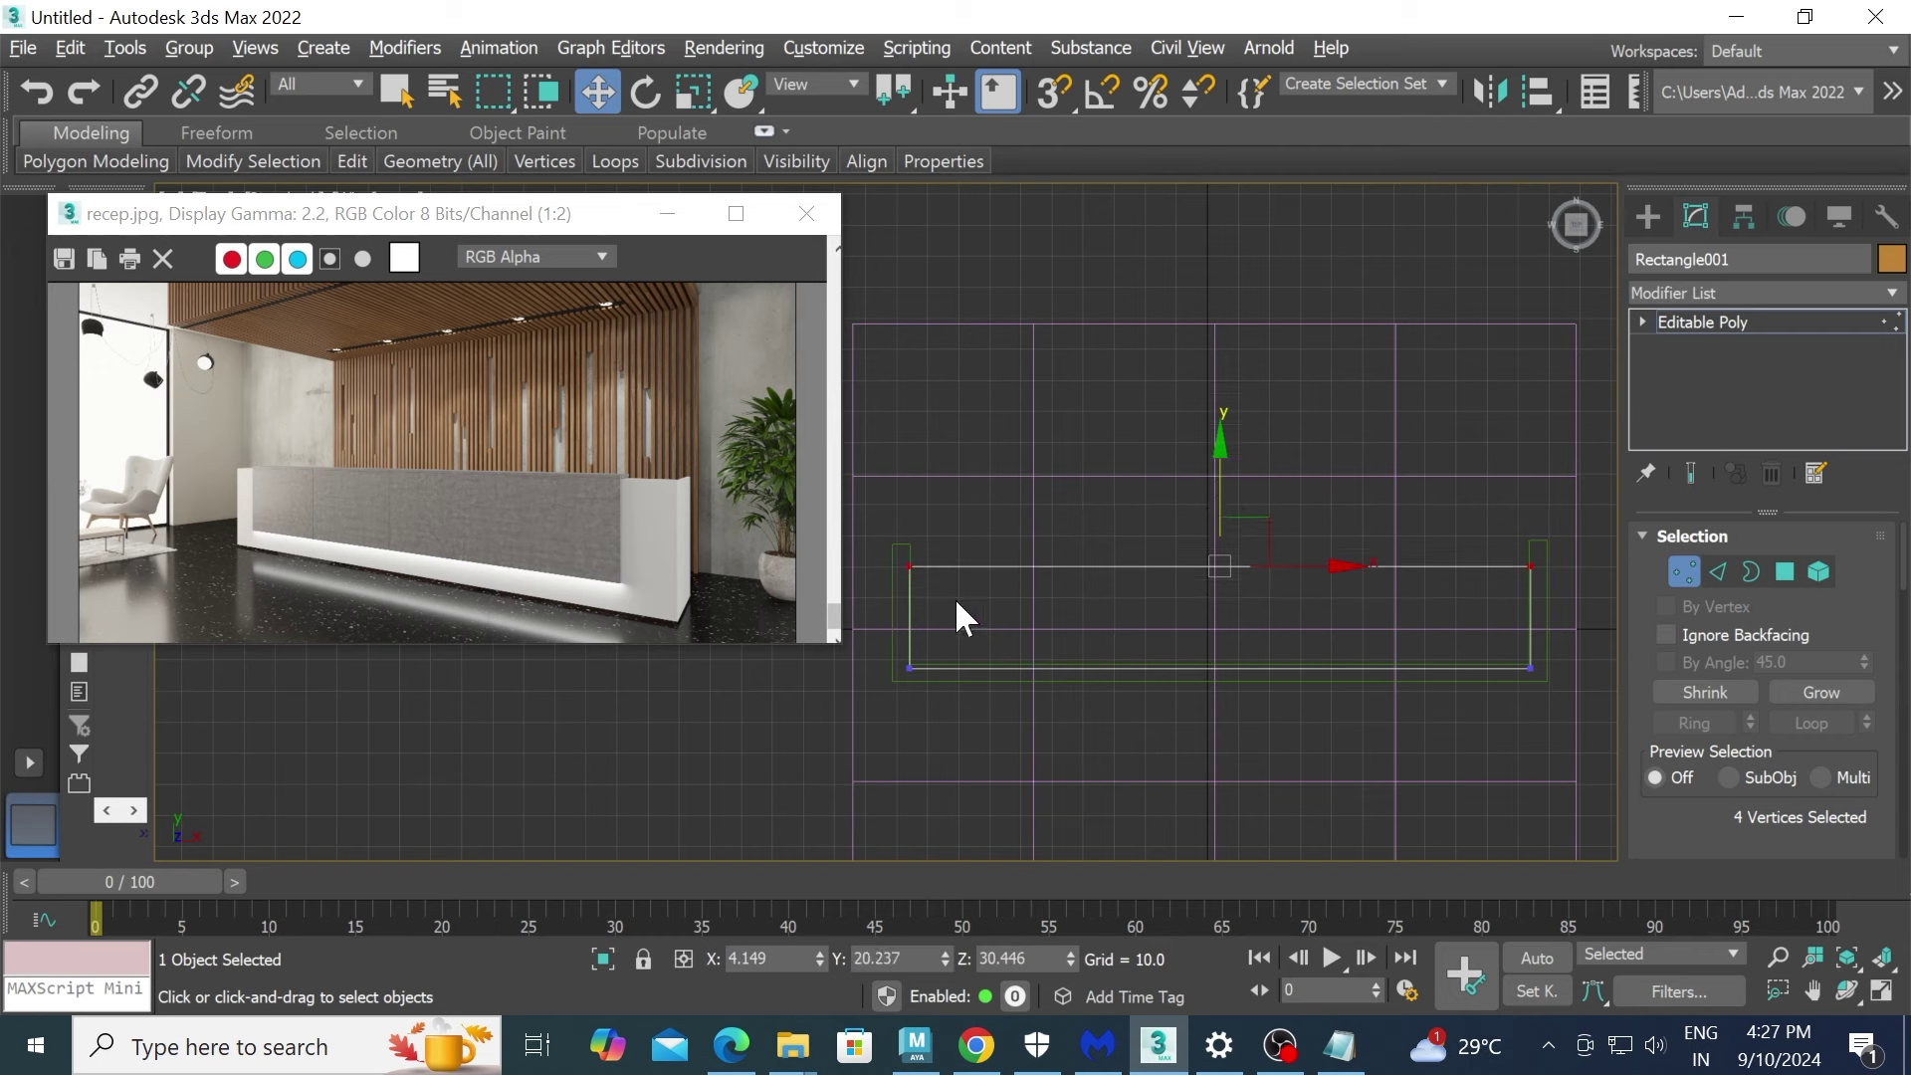
drag(882, 600, 1558, 718)
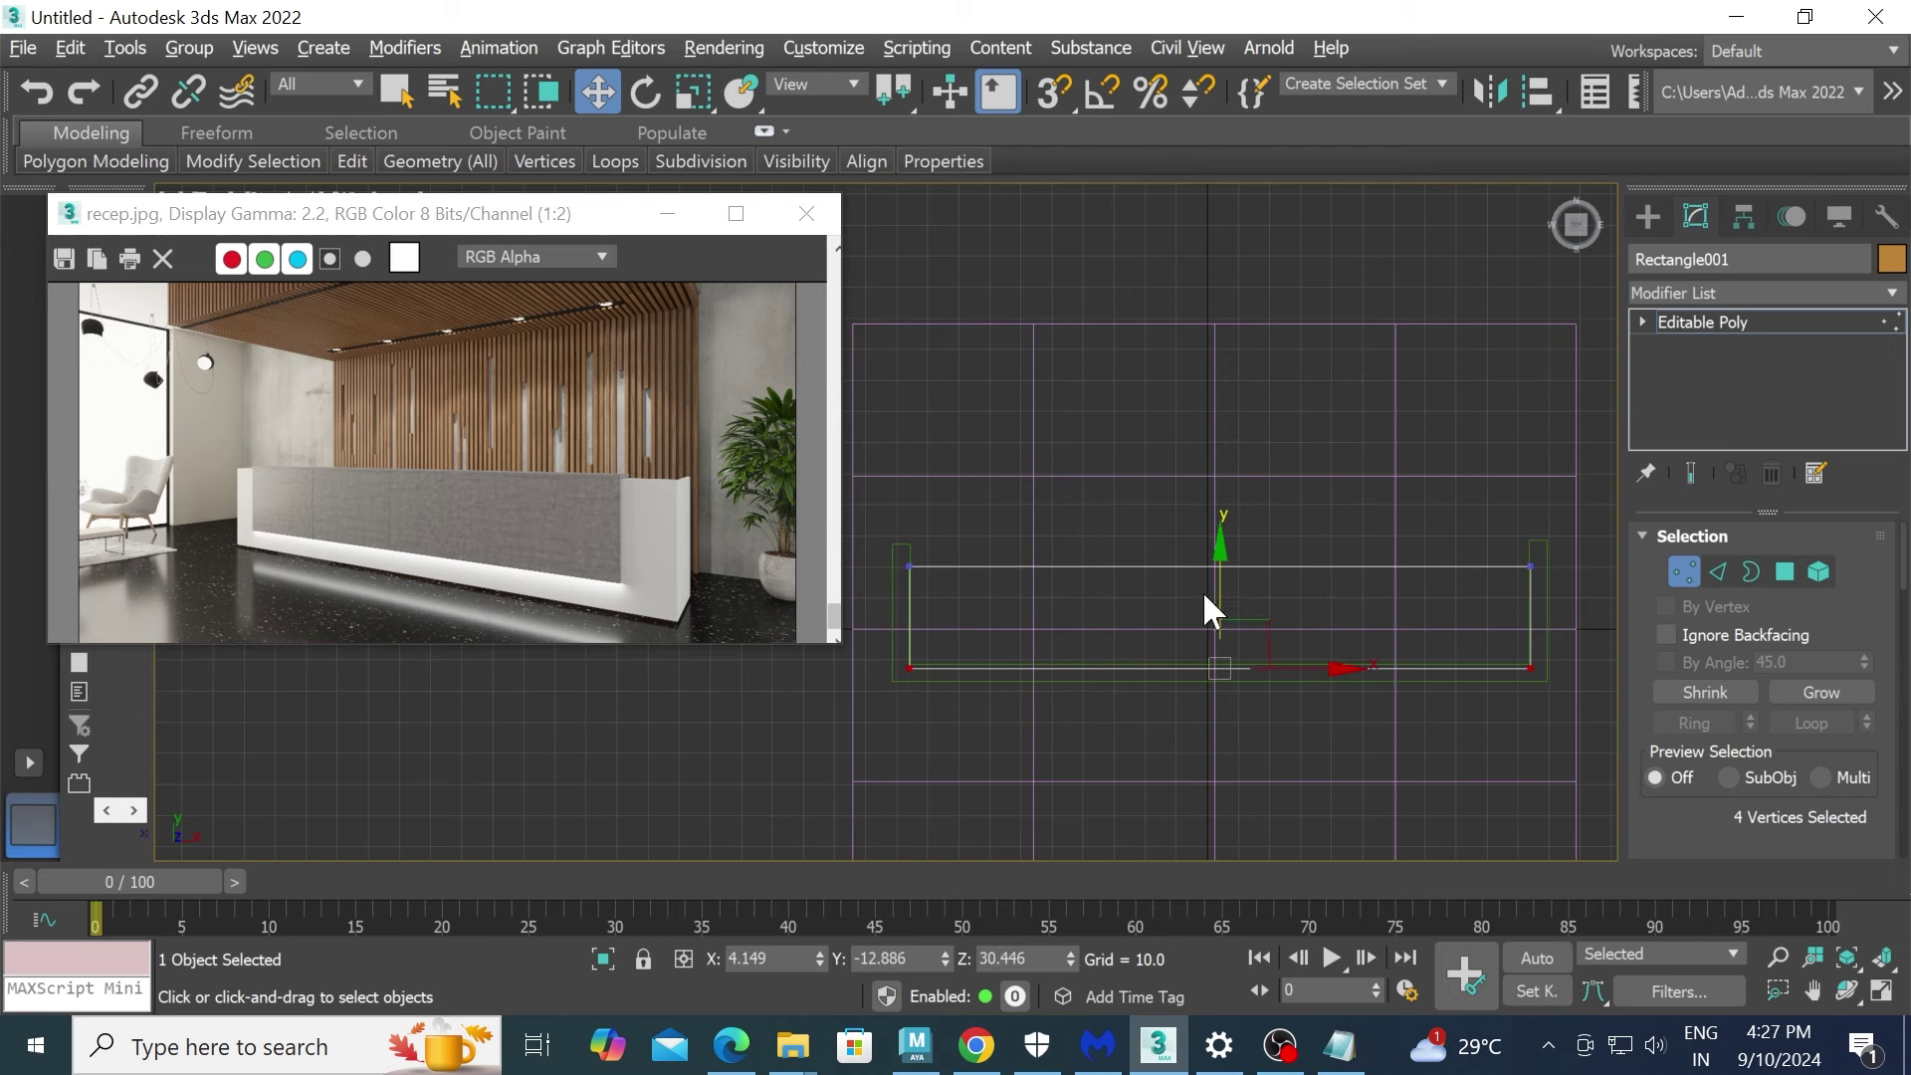
drag(1217, 594, 1220, 588)
- Maximize the Perspective viewport and orbit for a frontal look at the counter
key(alt+w)
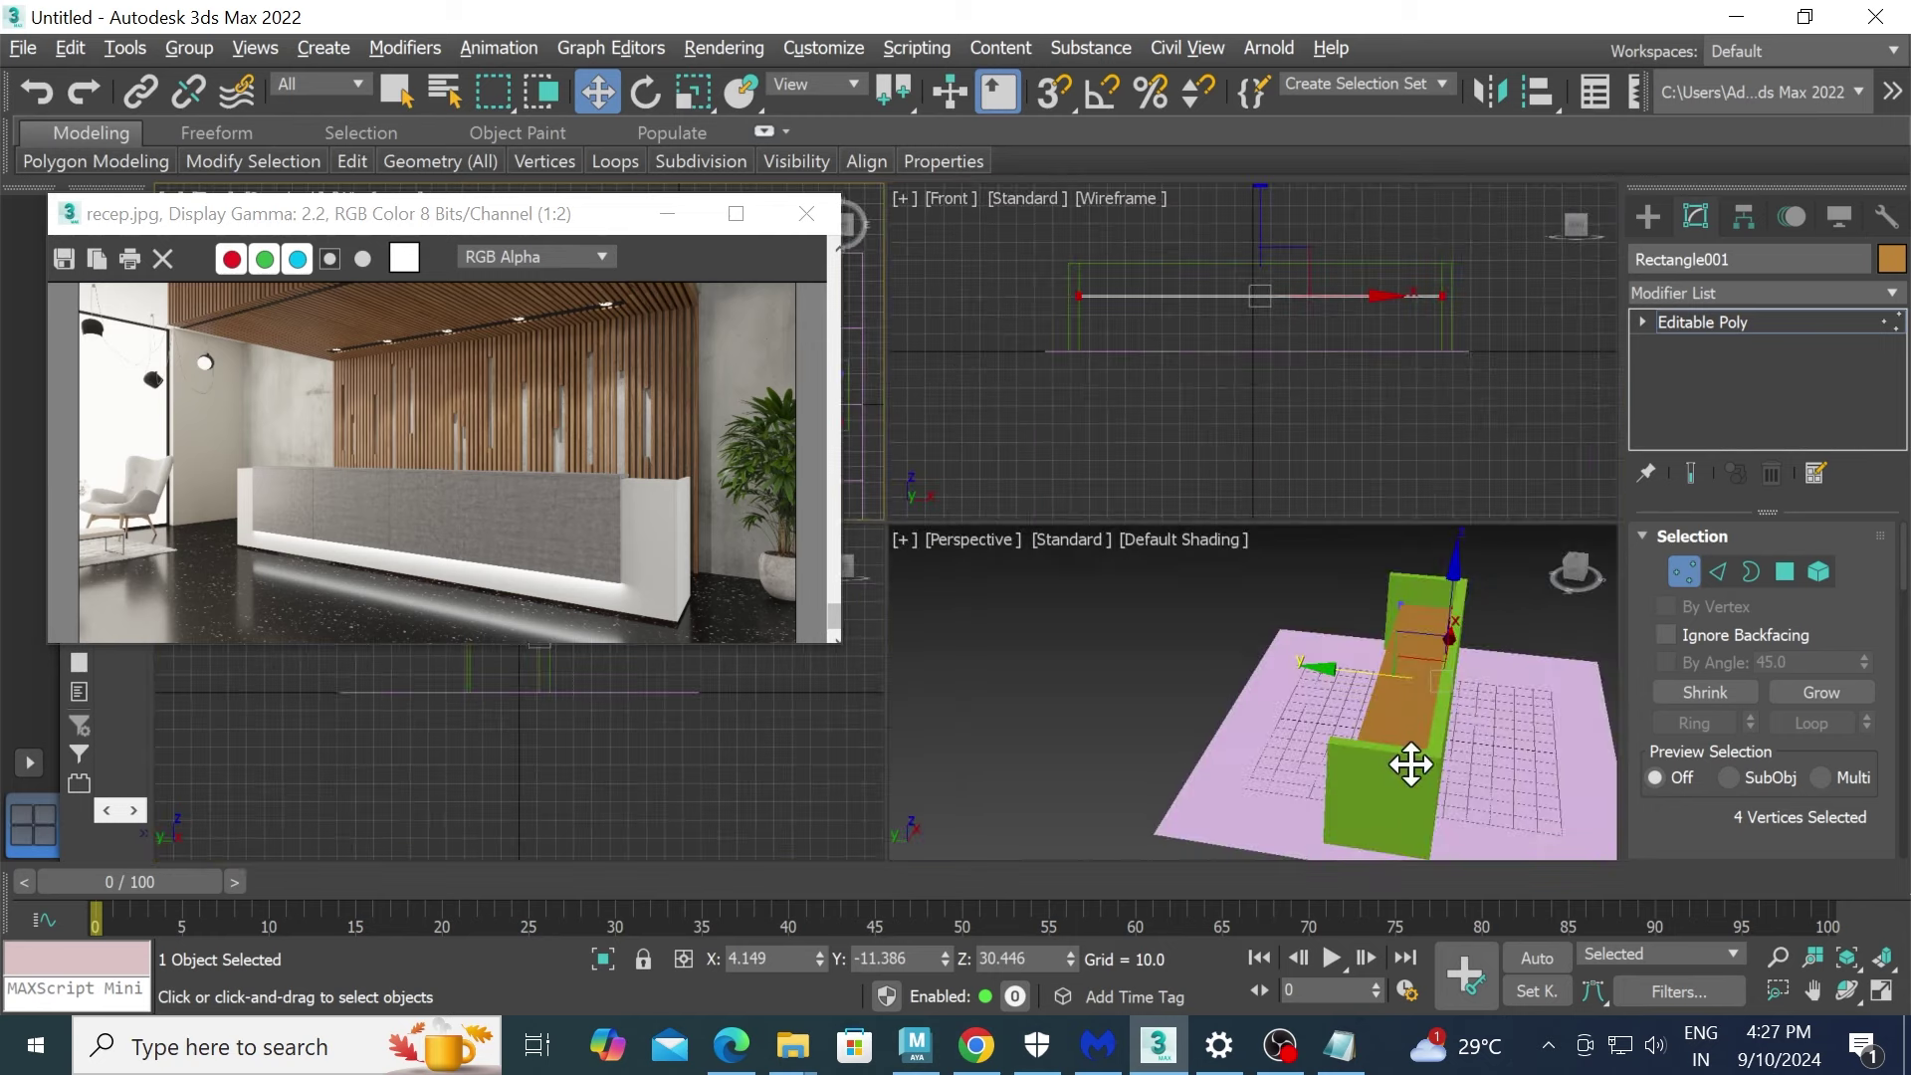
key(alt+w)
scroll(1394, 764, up, 5)
mouse_move(1380, 759)
alt+middle_down()
mouse_move(1448, 739)
mouse_move(1360, 683)
mouse_move(1332, 632)
alt+middle_up()
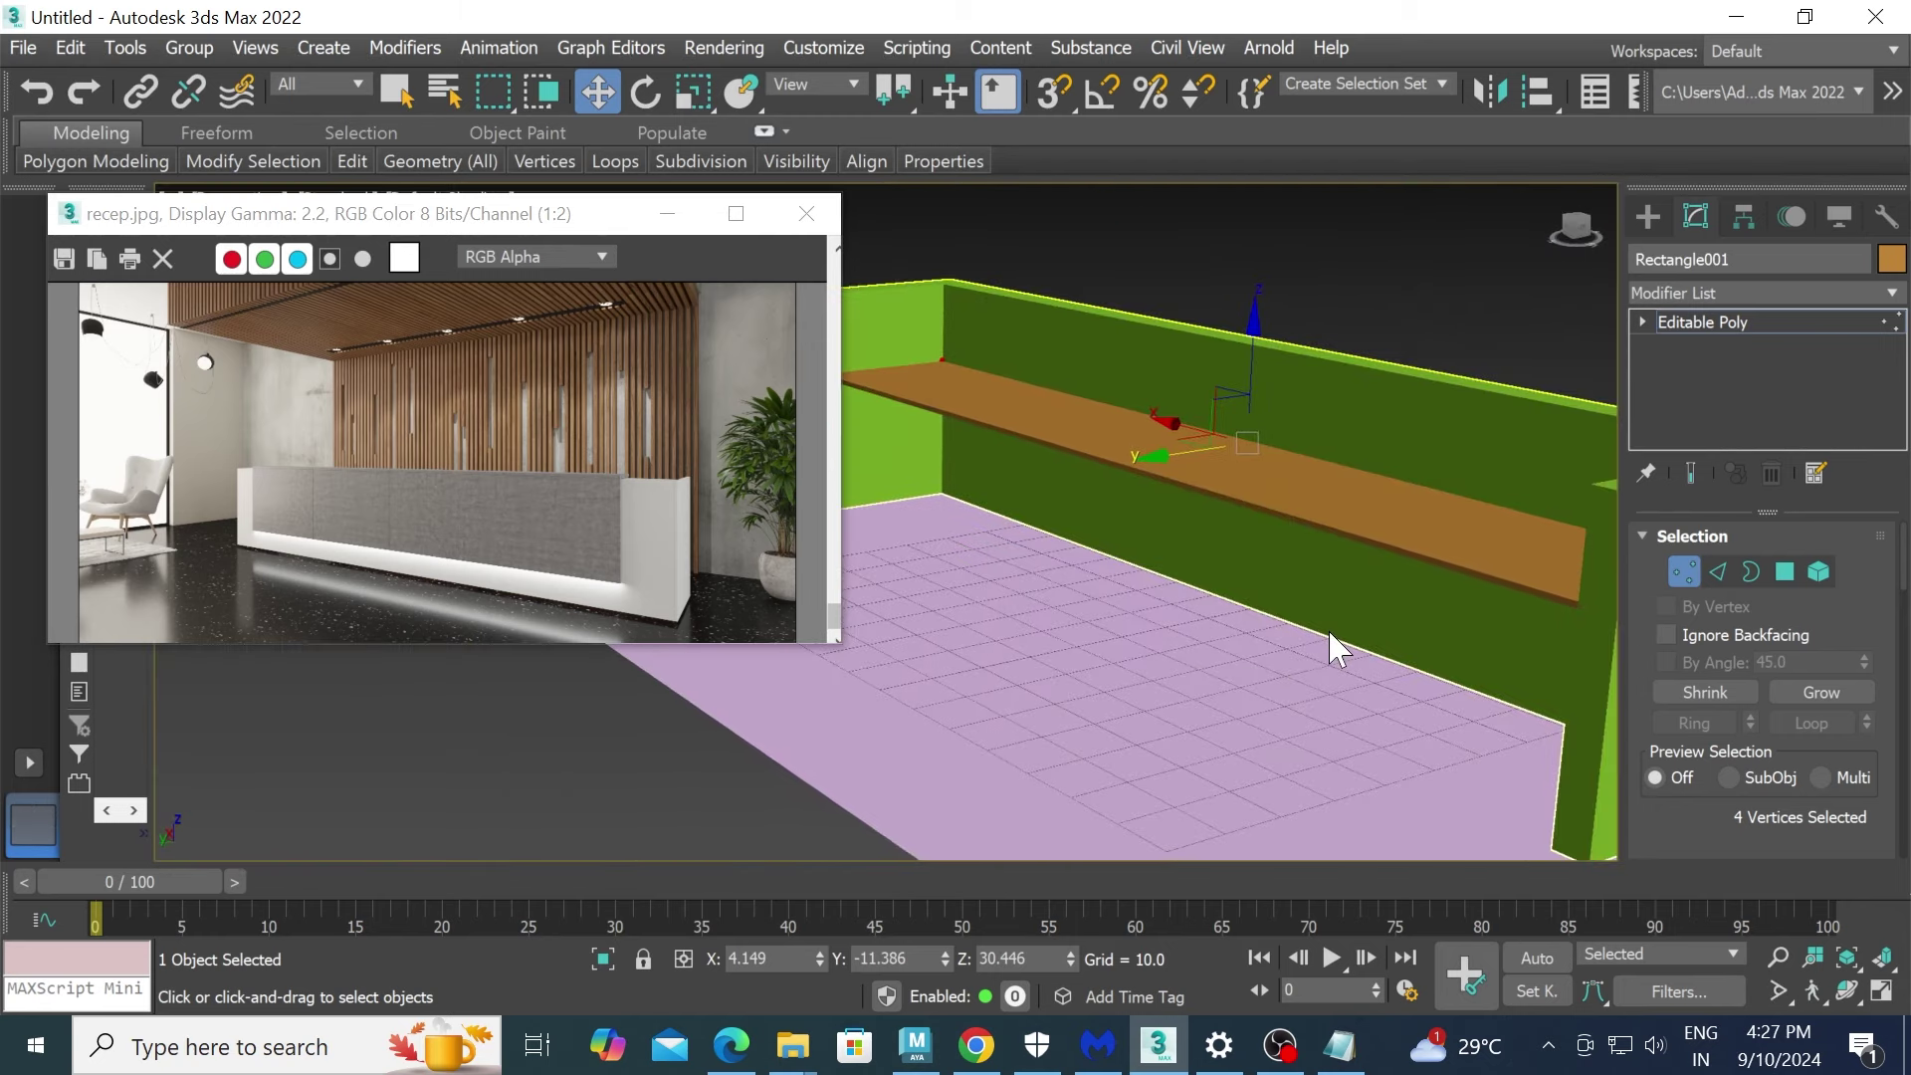
mouse_move(1385, 551)
alt+middle_down()
mouse_move(1374, 631)
mouse_move(1404, 597)
mouse_move(1327, 580)
alt+middle_up()
- Convert the object to Editable Poly and Connect new edges across the band
right_click(1322, 569)
mouse_move(1442, 878)
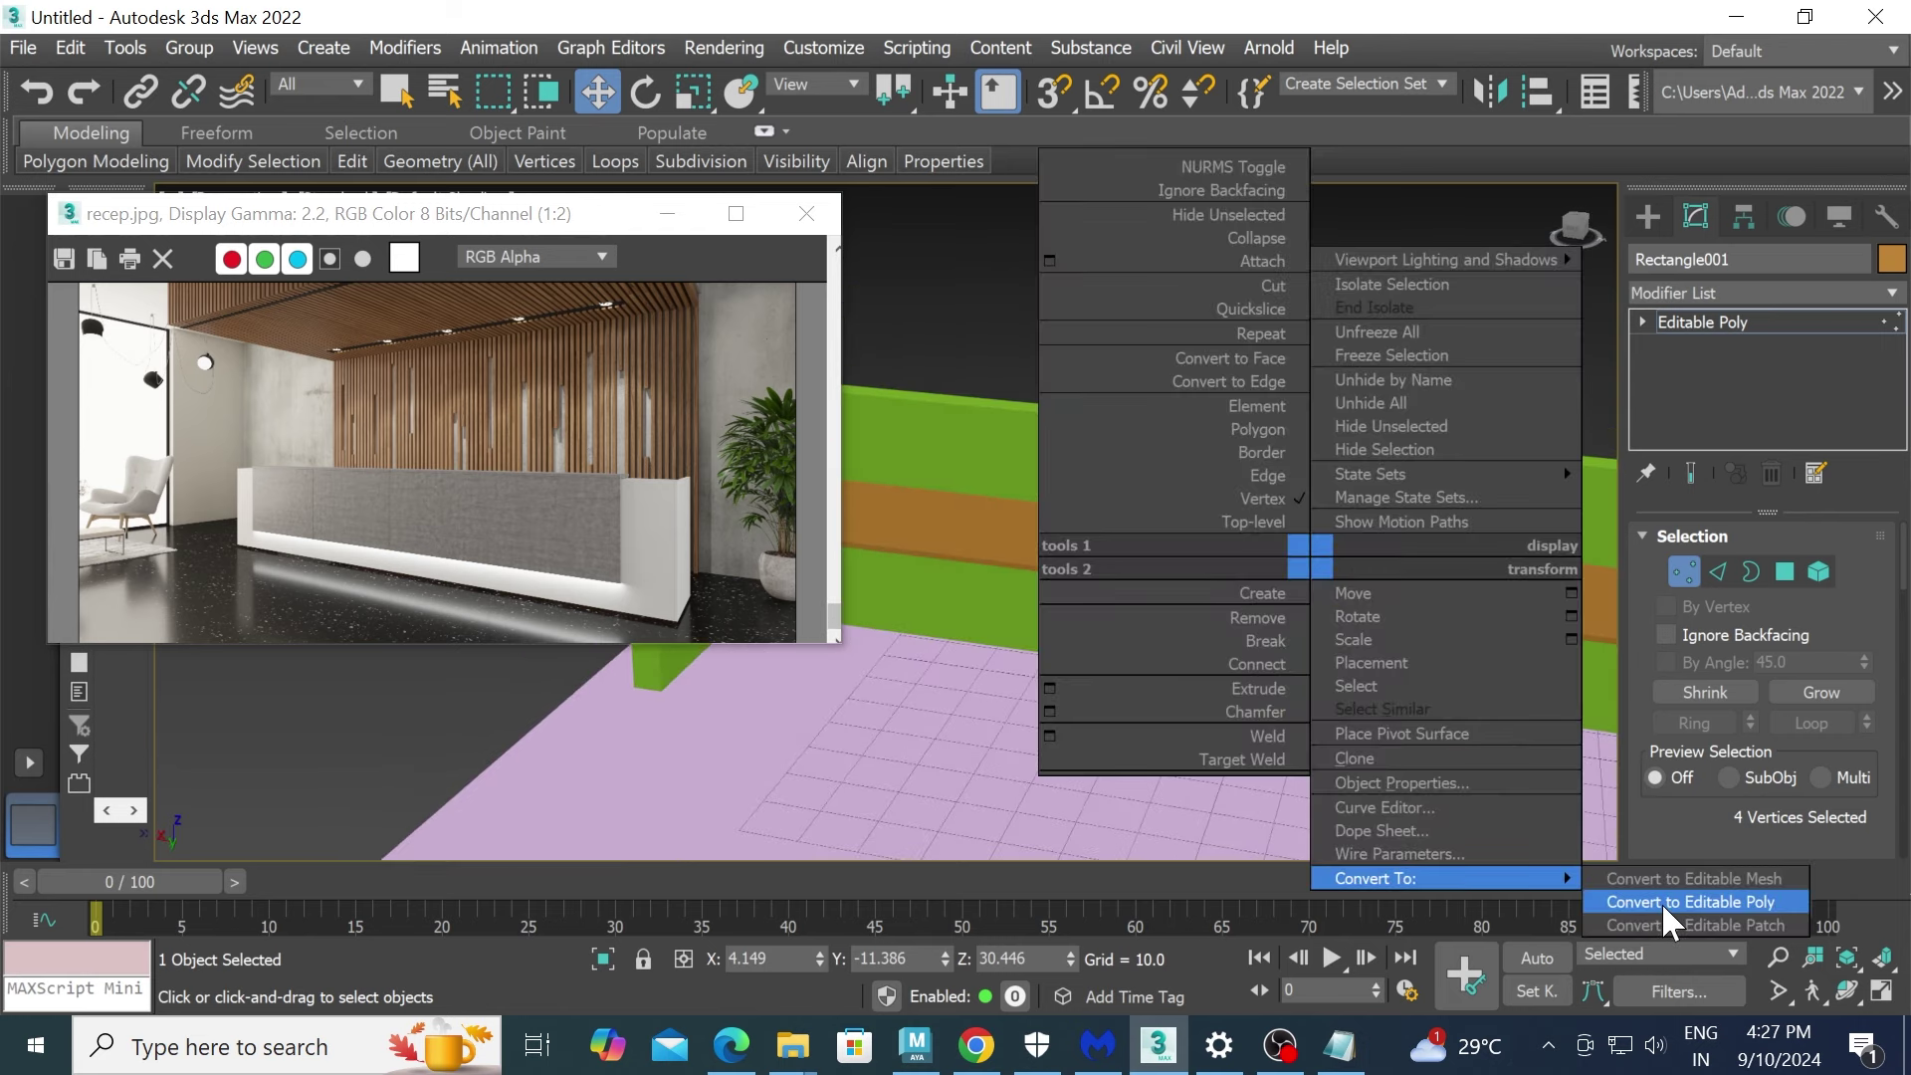
click(1662, 902)
key(2)
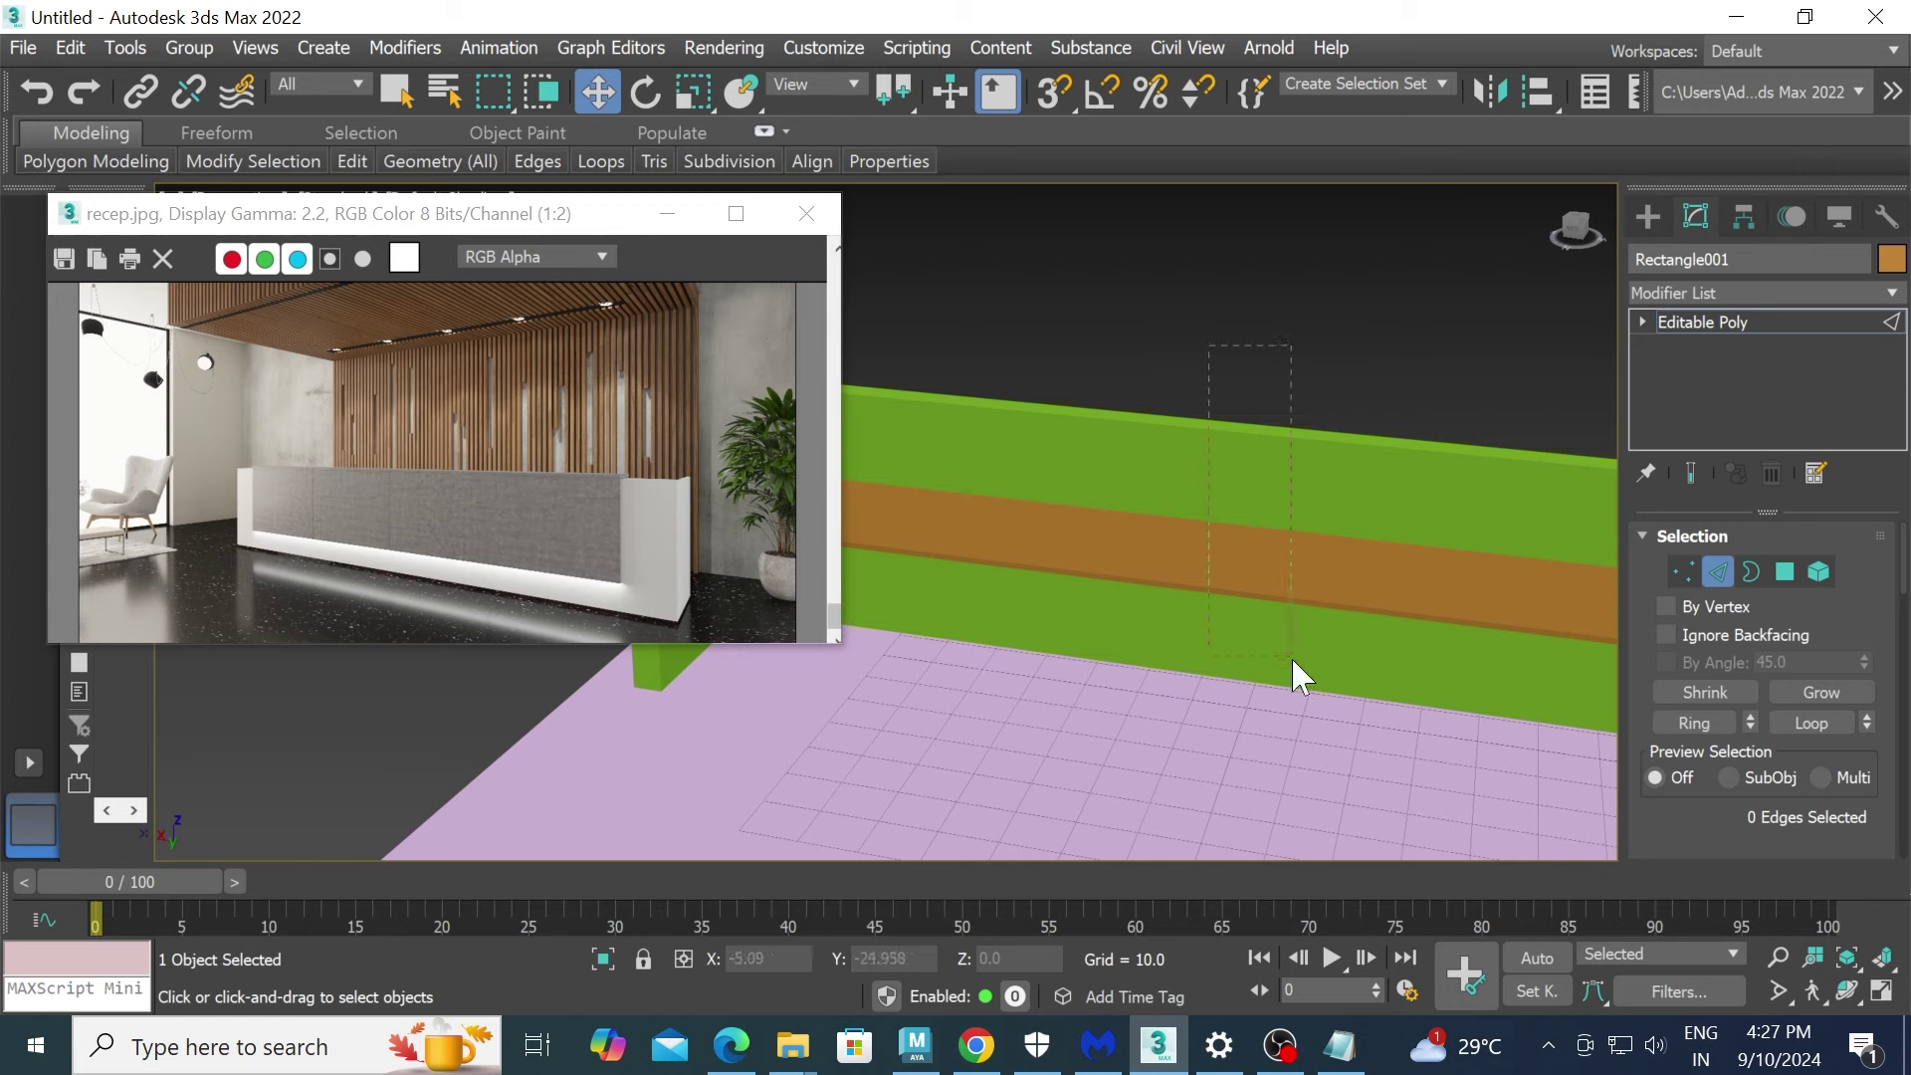
click(1292, 602)
scroll(1812, 677, down, 5)
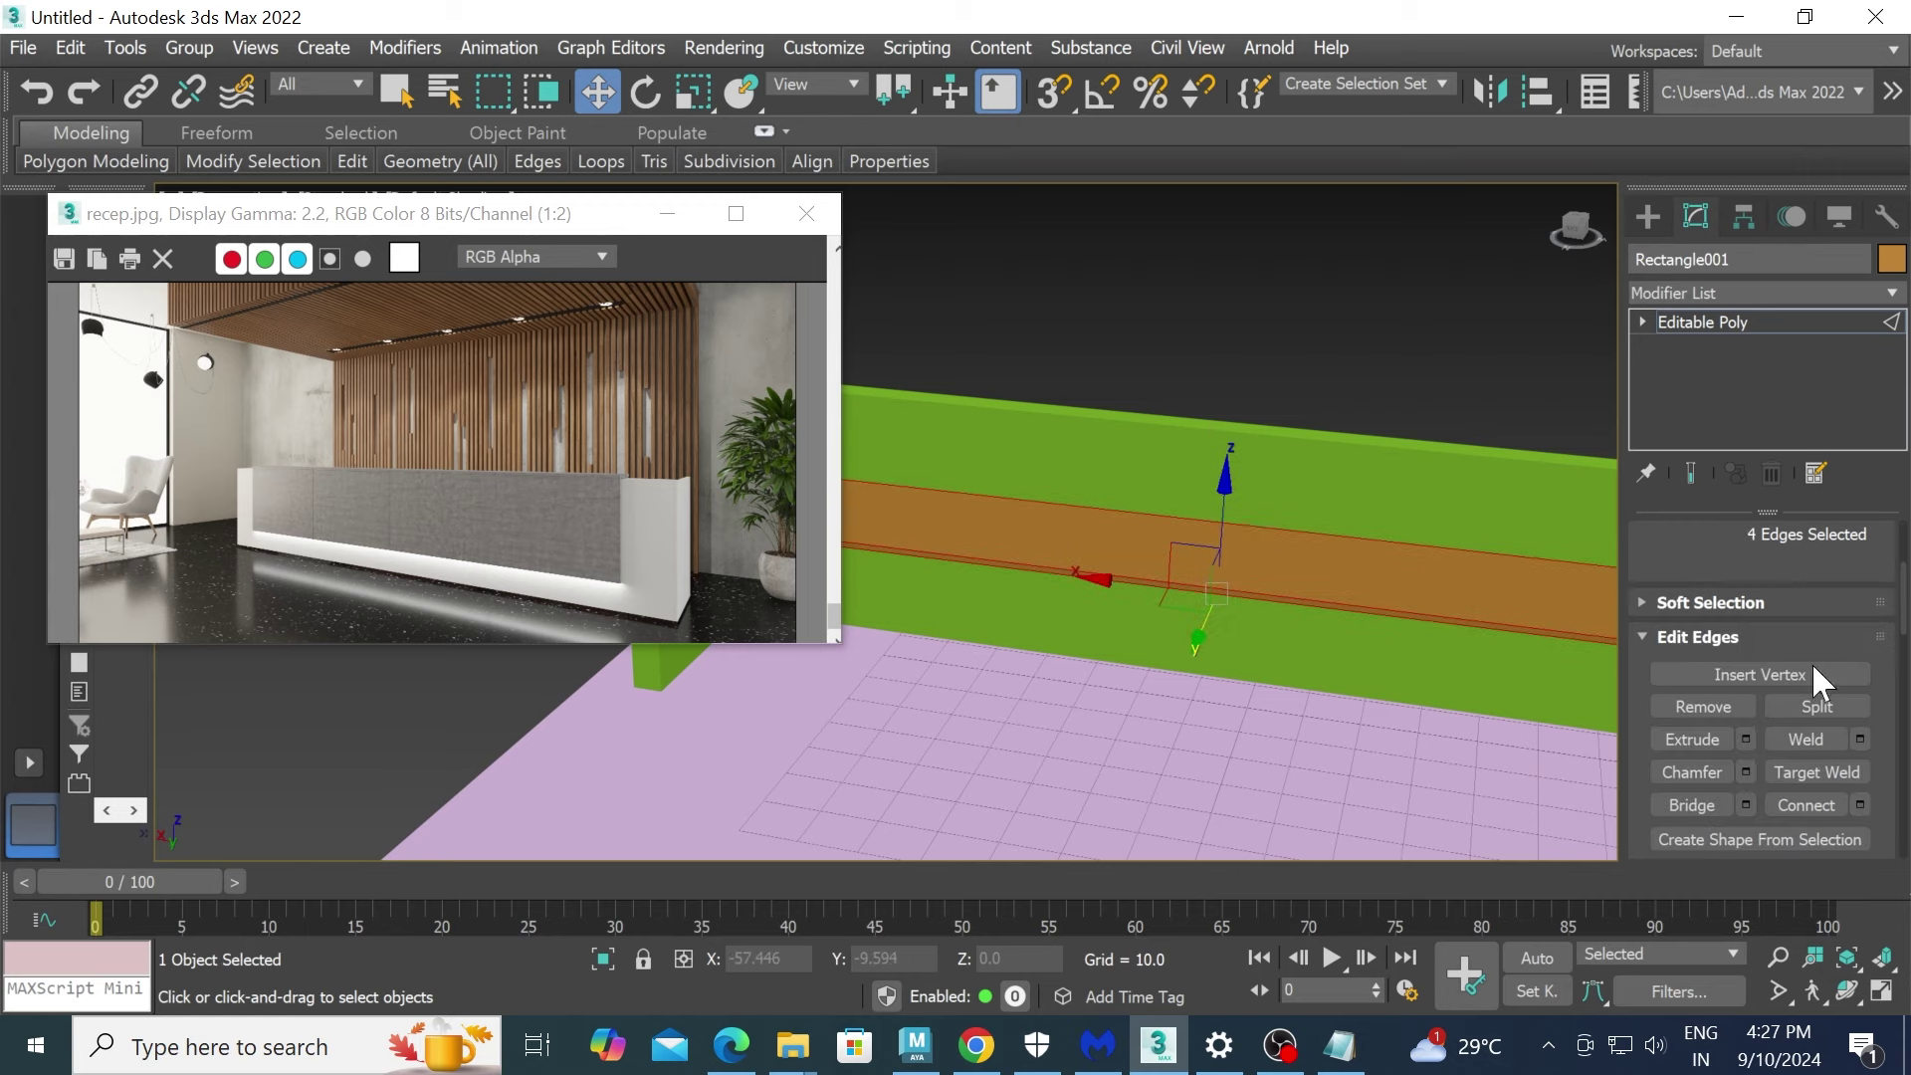
click(1861, 804)
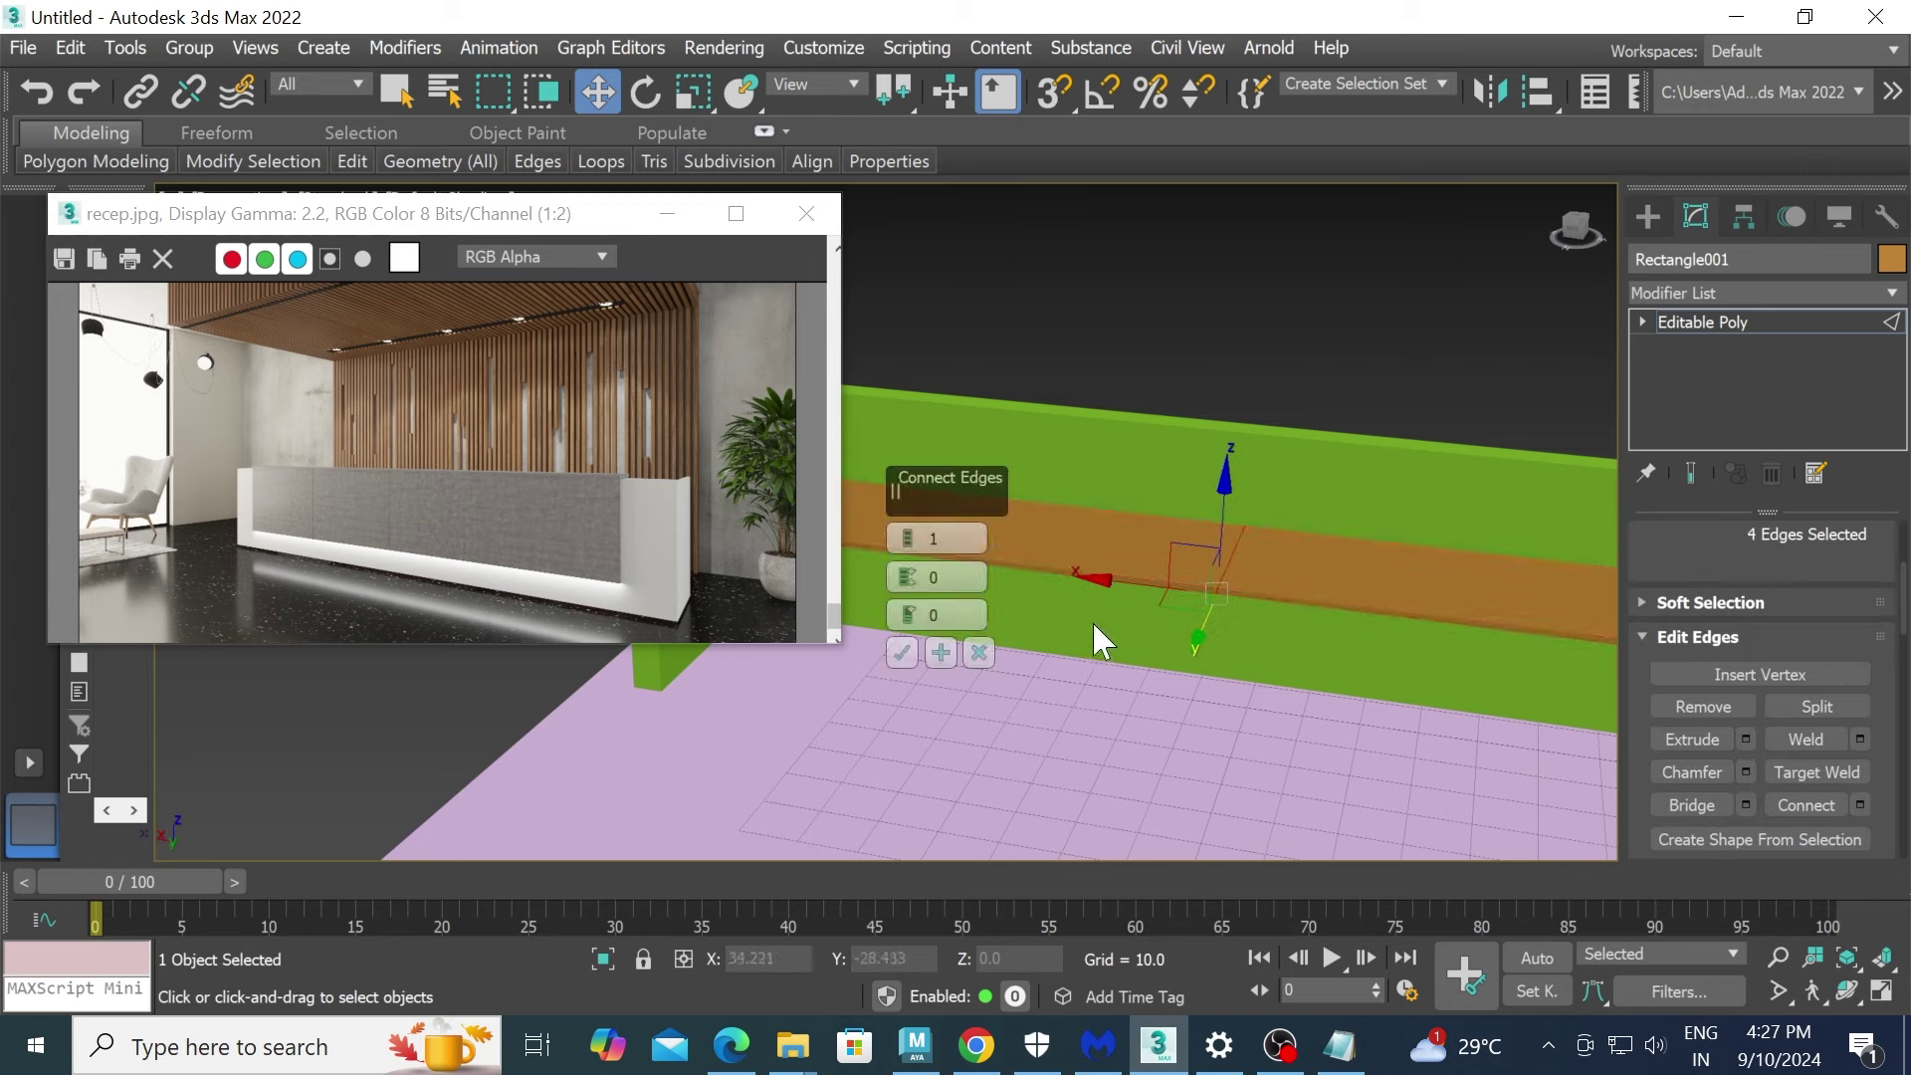
click(918, 535)
click(918, 534)
click(918, 535)
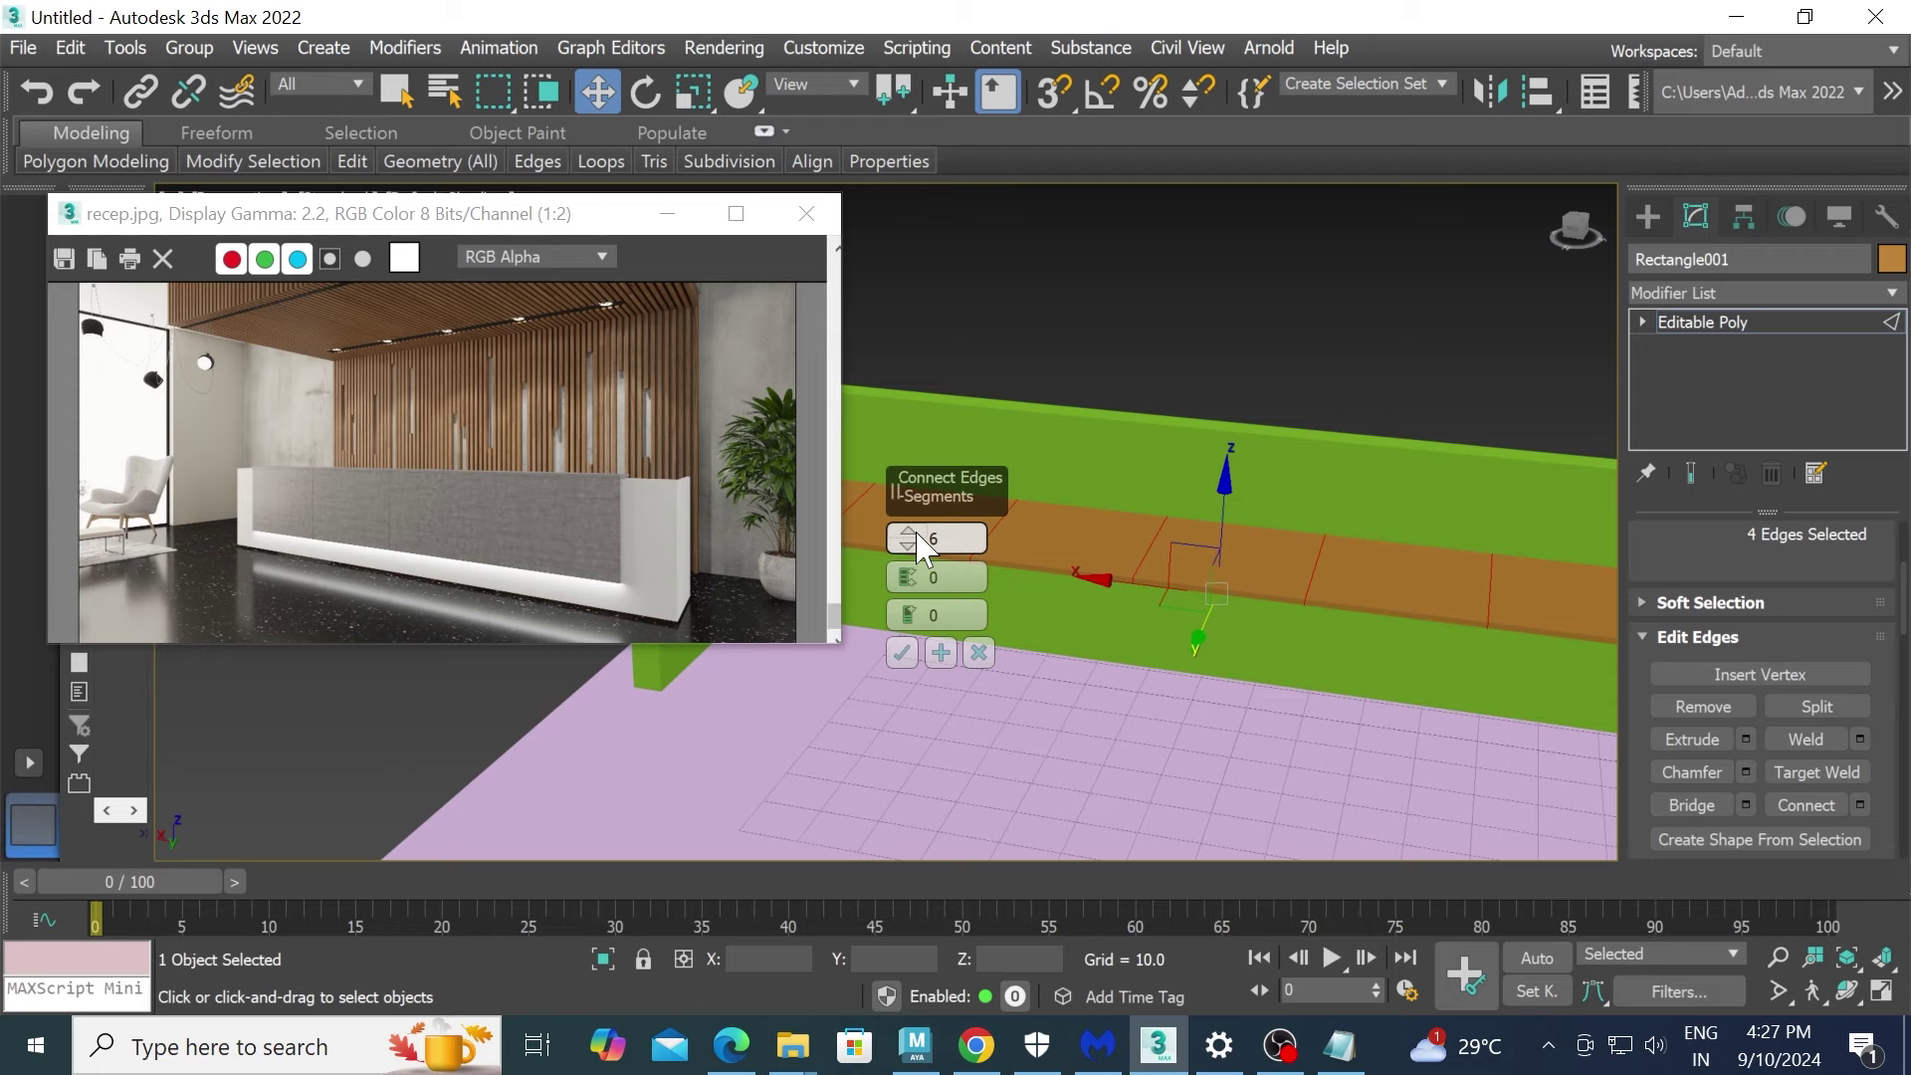
click(902, 653)
- Connect another edge selection with Segments 1 and slide the new edges left
scroll(1278, 493, up, 2)
scroll(1239, 483, up, 2)
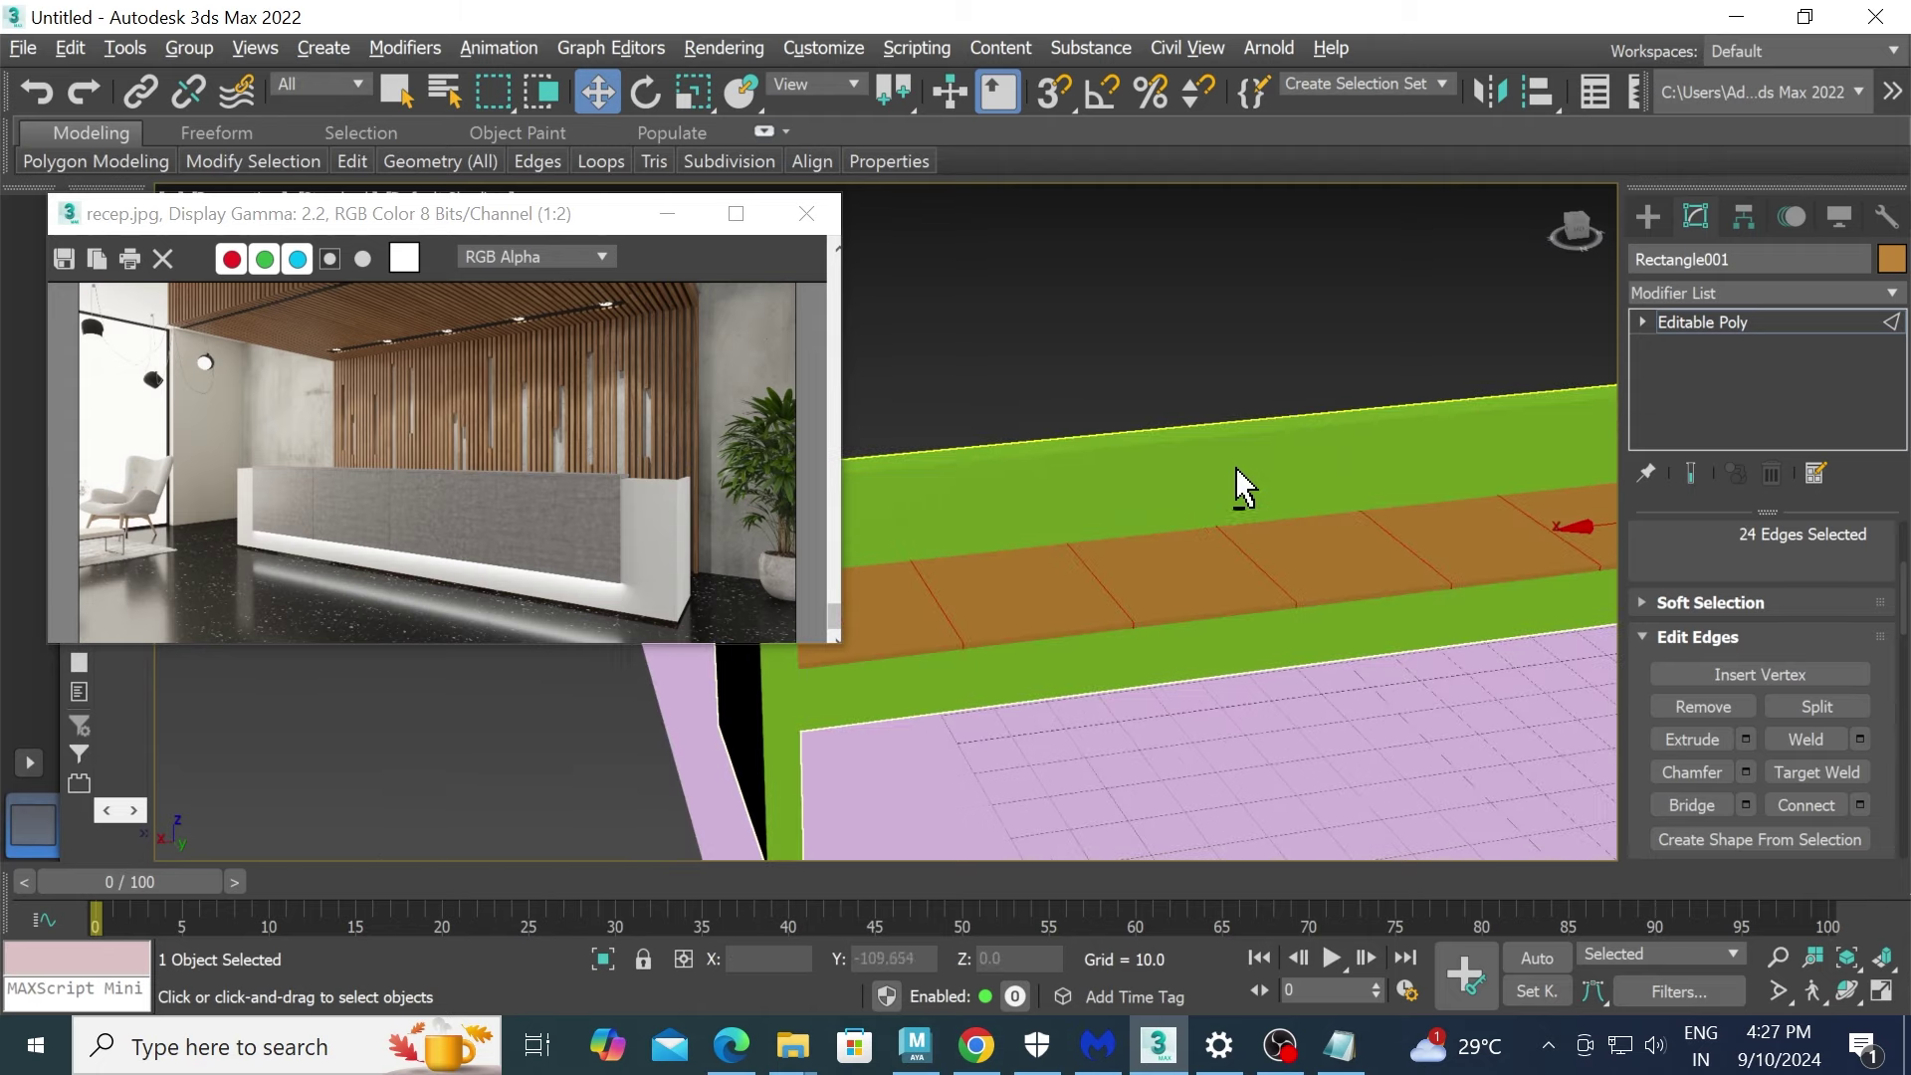
alt+middle_drag(1234, 467, 1008, 493)
click(1005, 683)
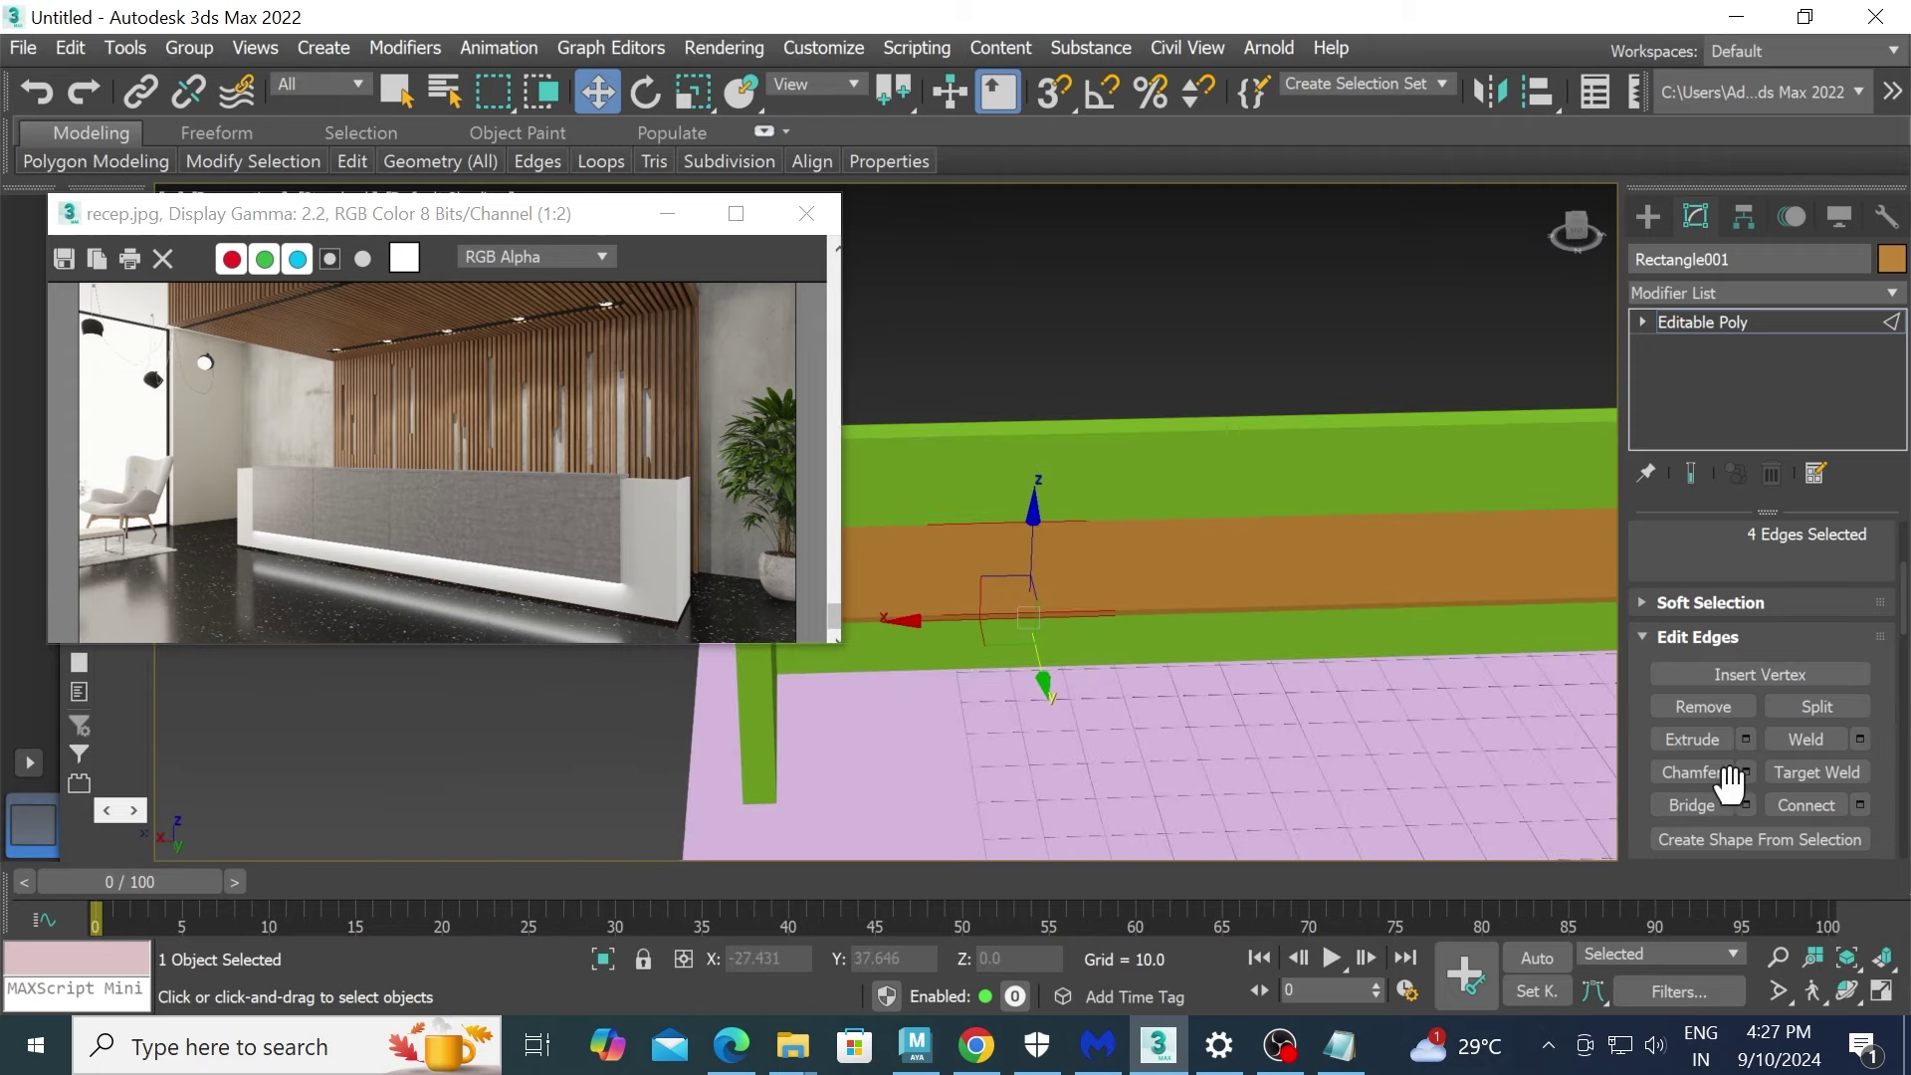
click(1861, 804)
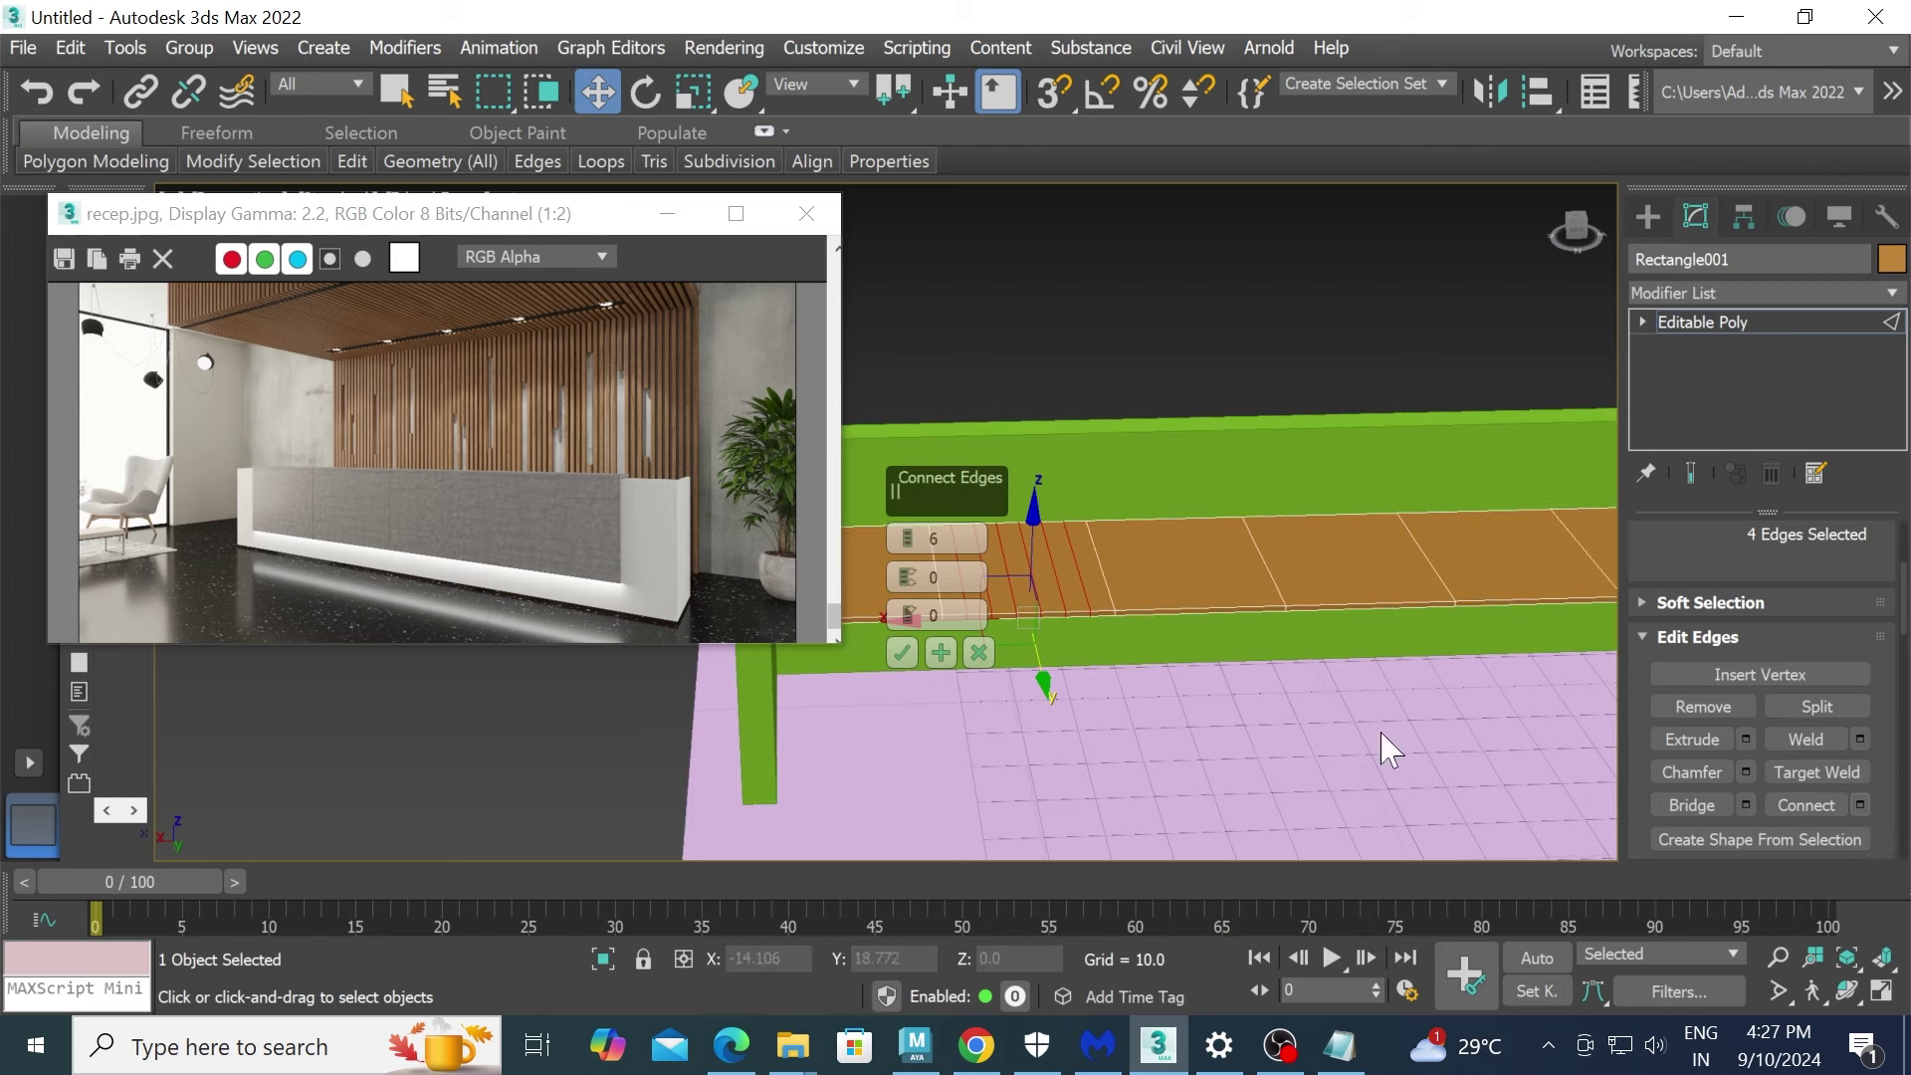
double_click(936, 539)
text(1)
click(906, 657)
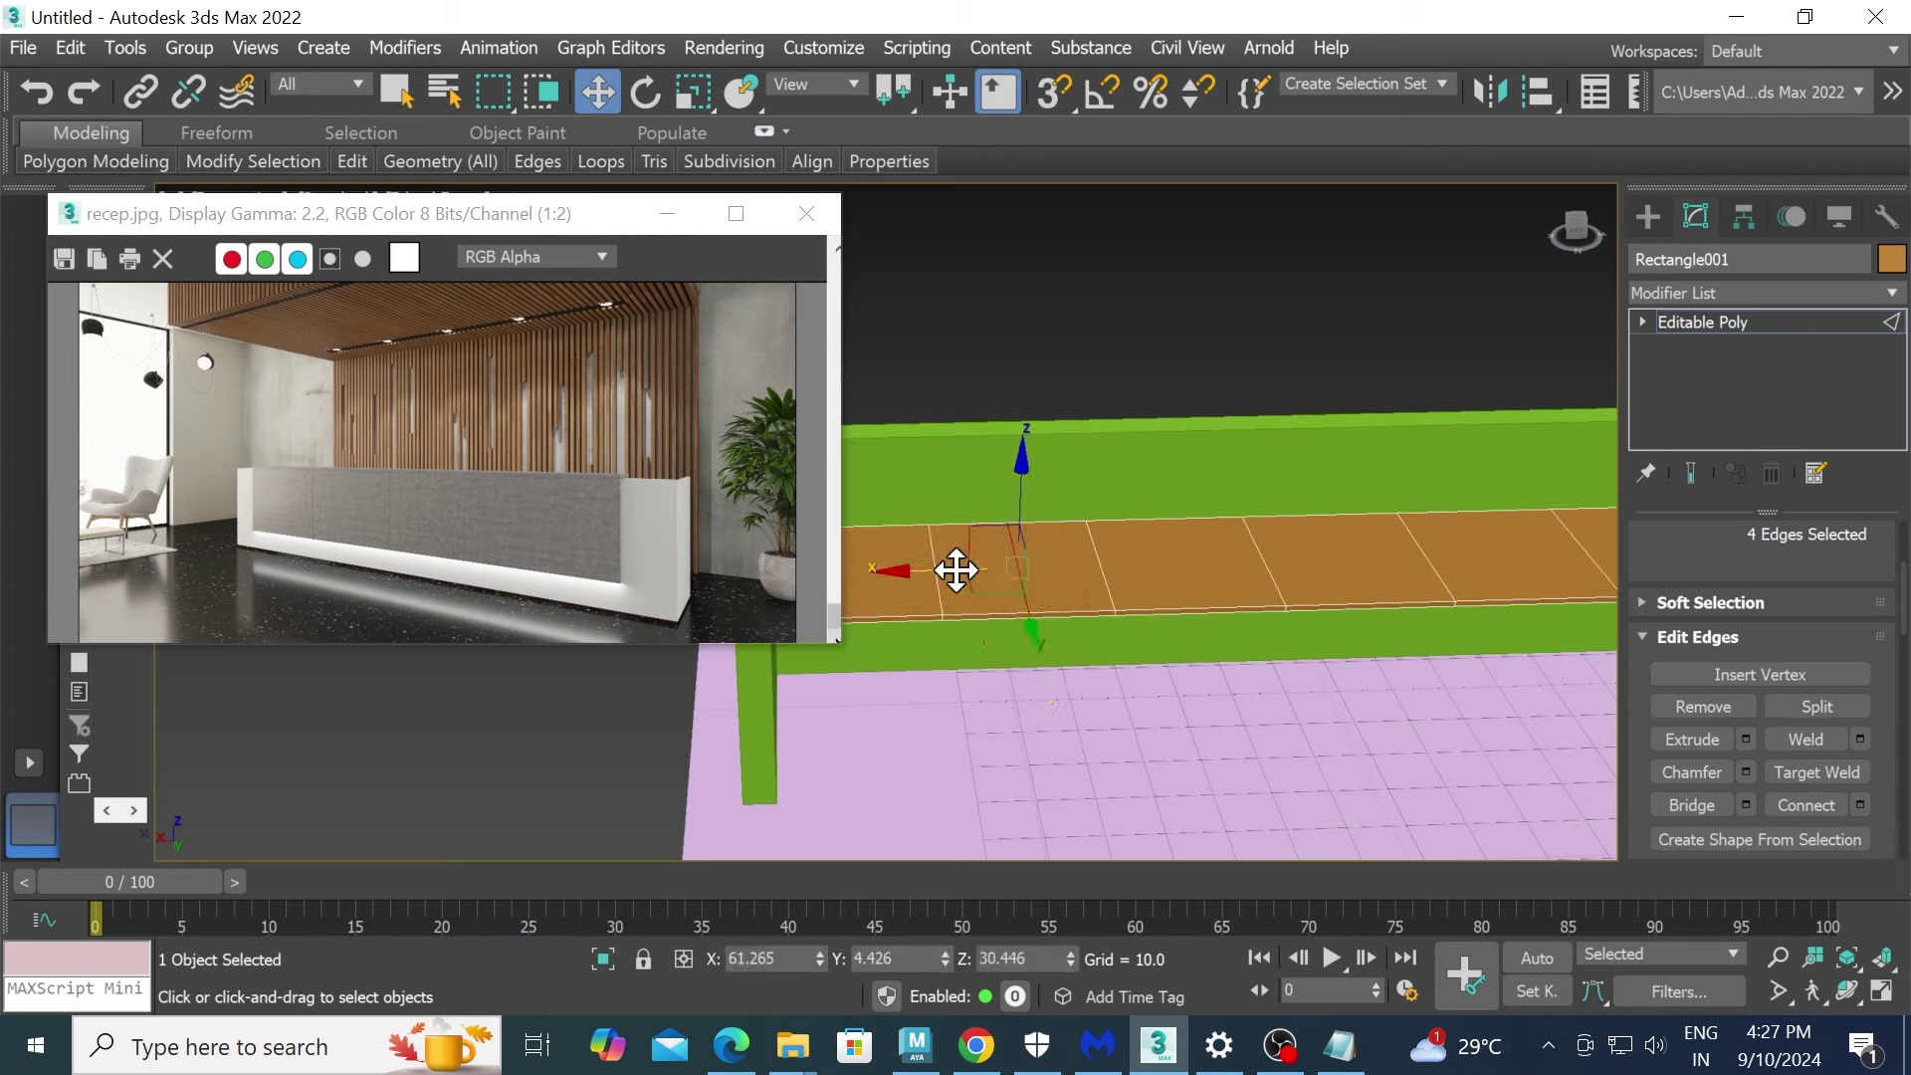
drag(919, 575, 887, 576)
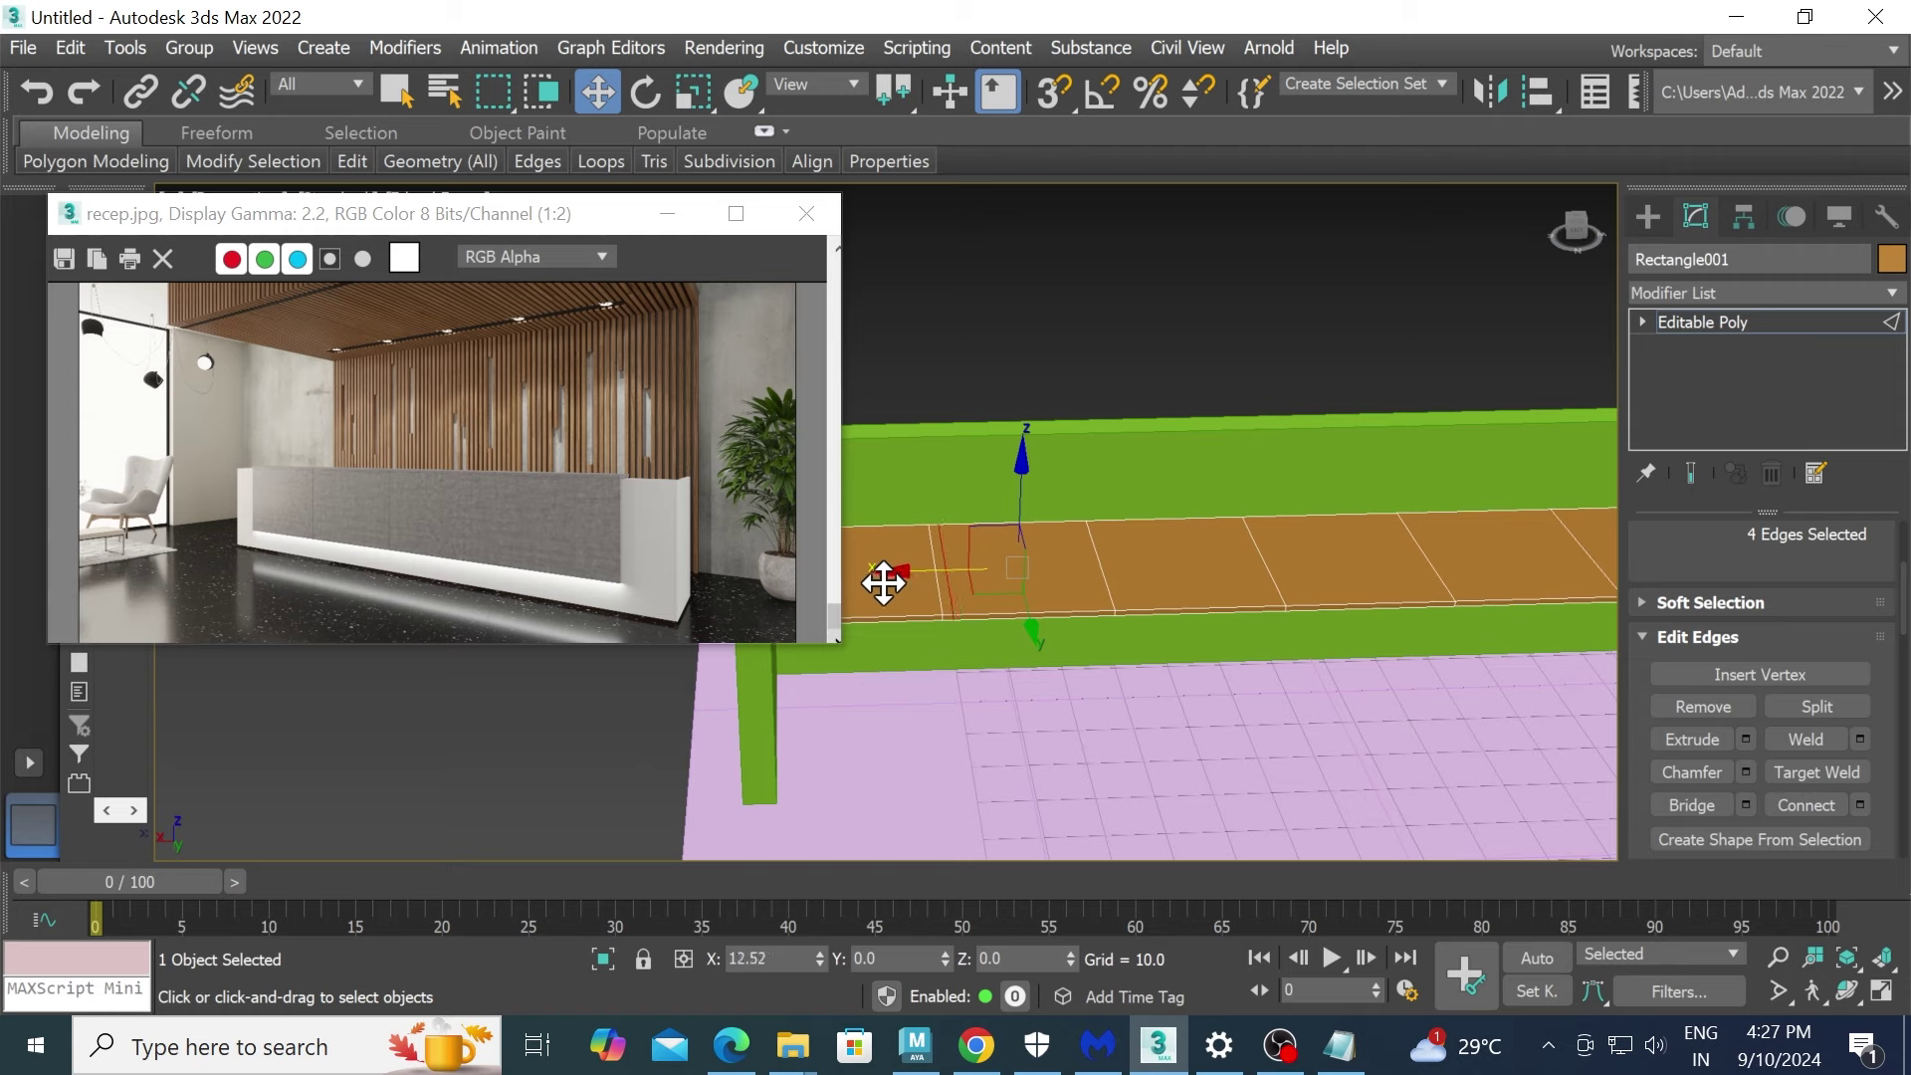
- Add another connecting edge loop and slide it right across the top
mouse_move(908, 600)
alt+middle_down()
mouse_move(1284, 677)
mouse_move(1294, 608)
alt+middle_up()
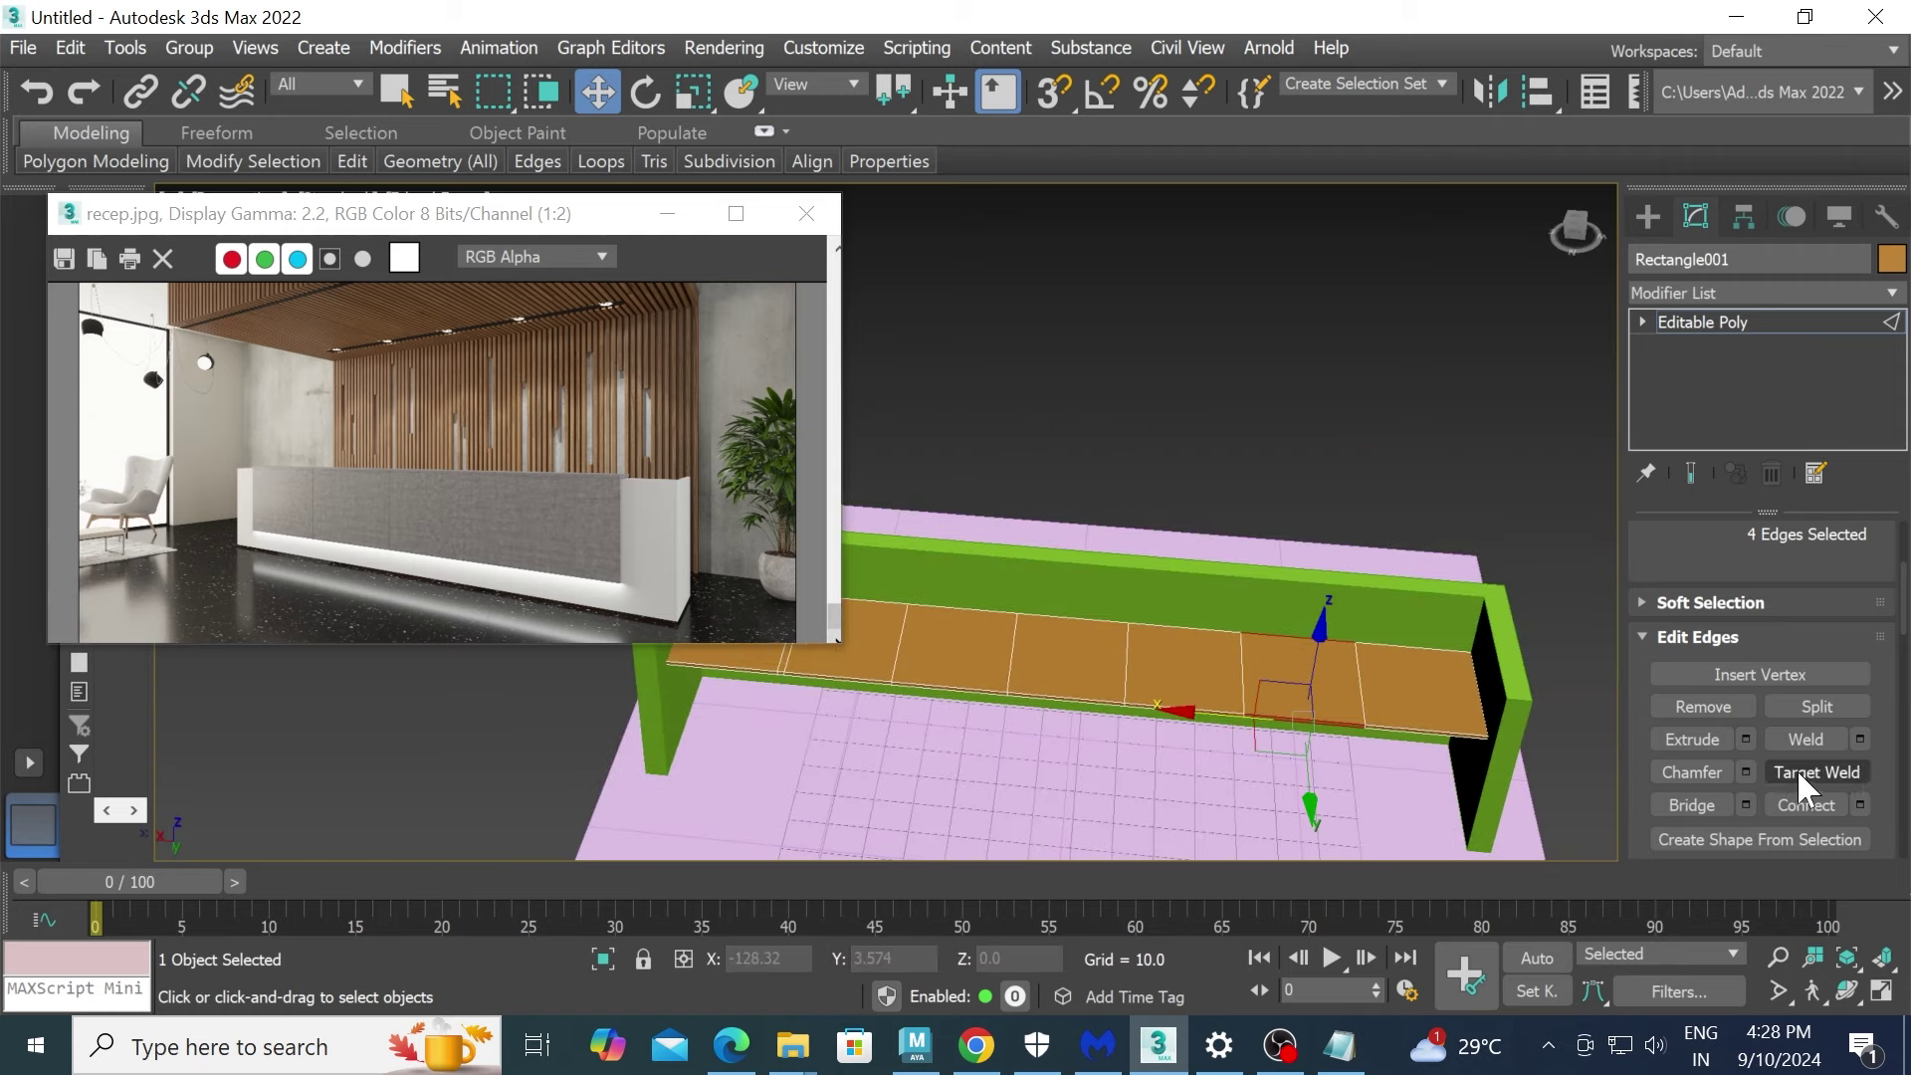
click(1861, 805)
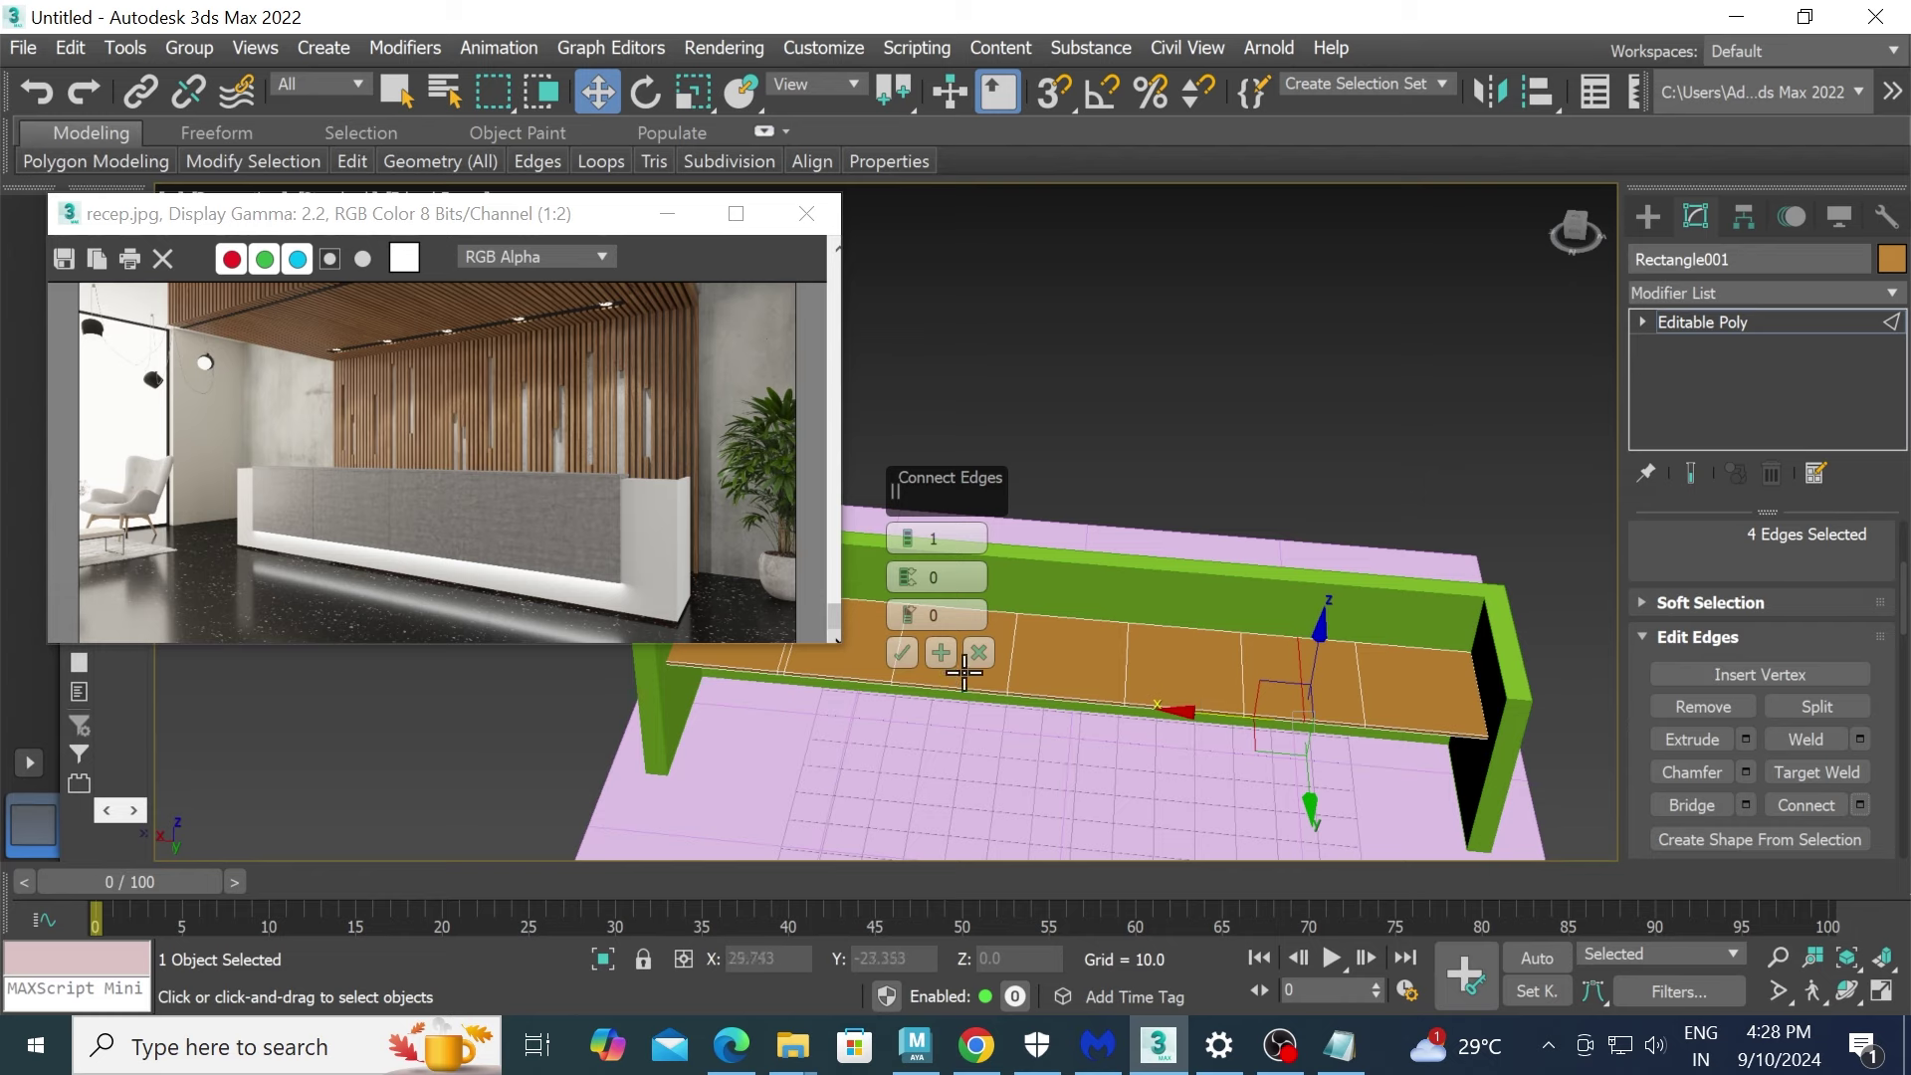
click(902, 653)
scroll(1260, 690, up, 3)
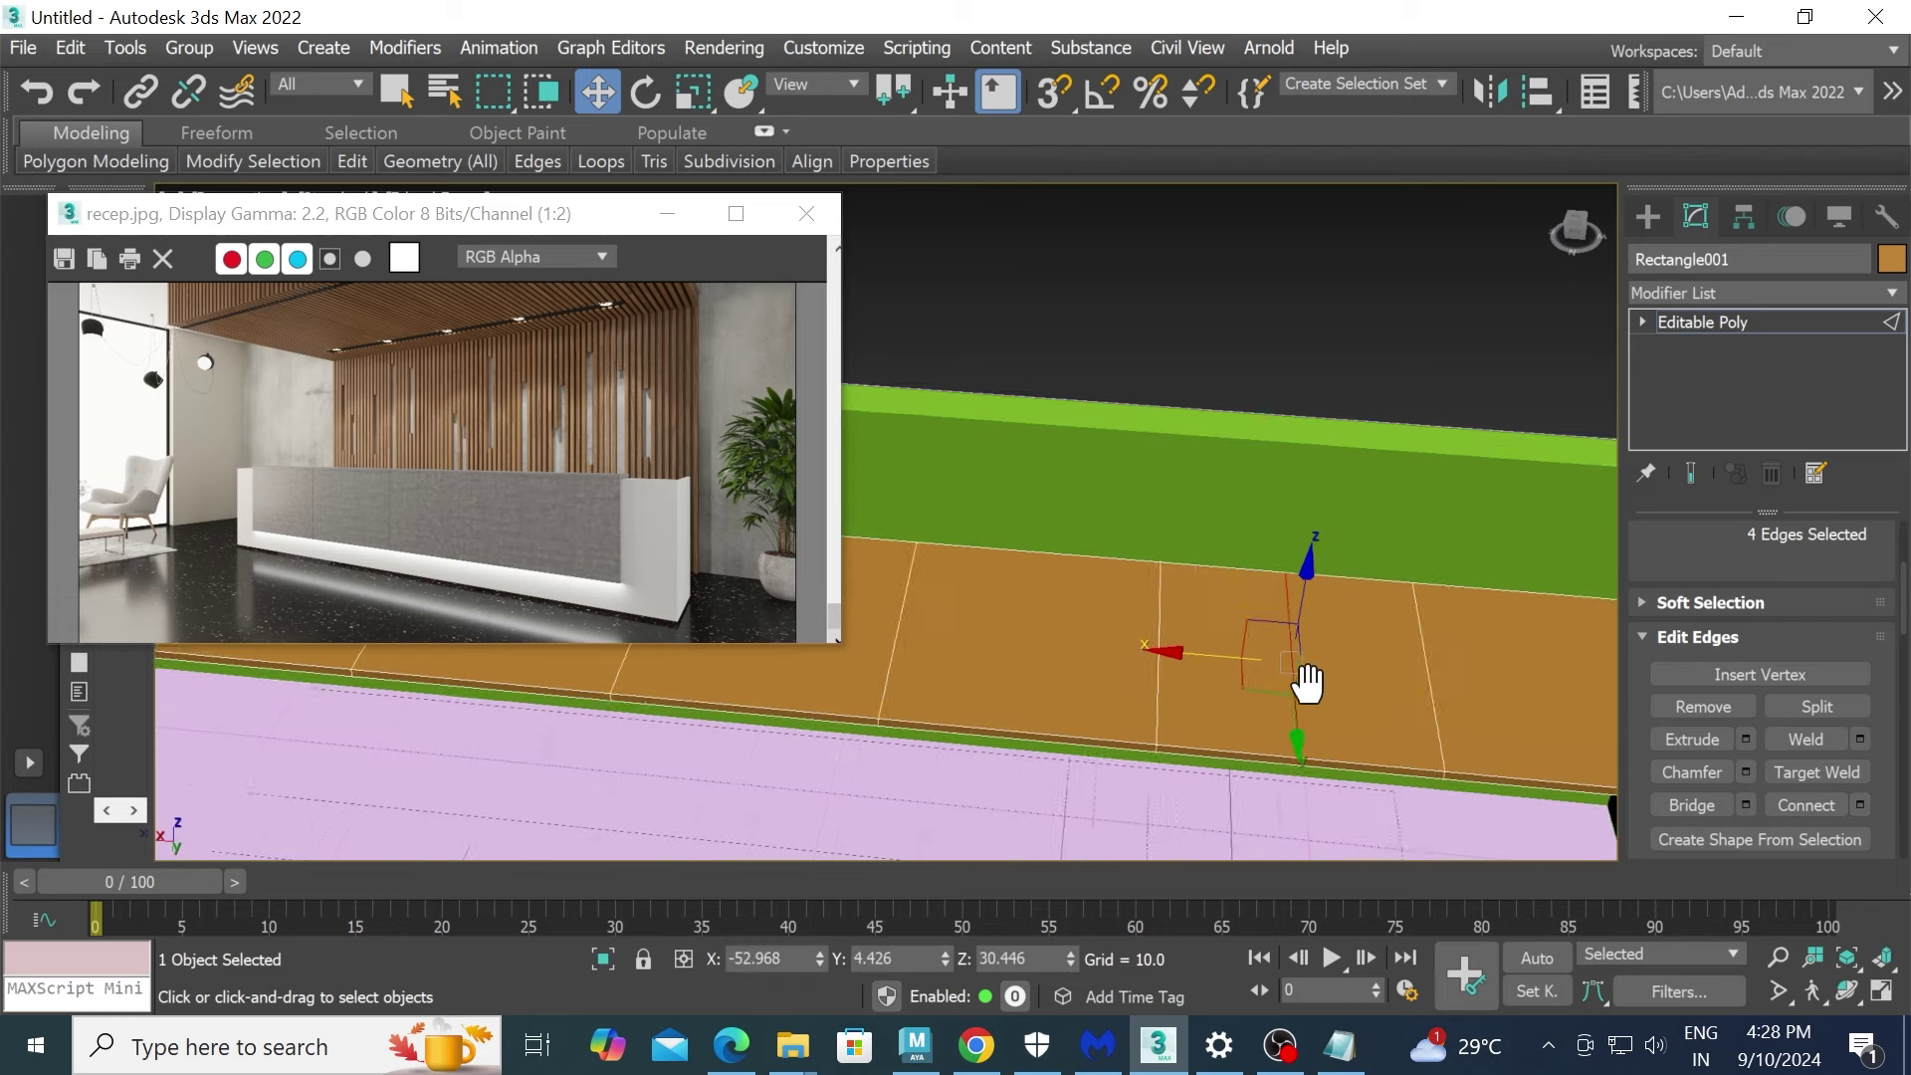
drag(1095, 638, 1210, 643)
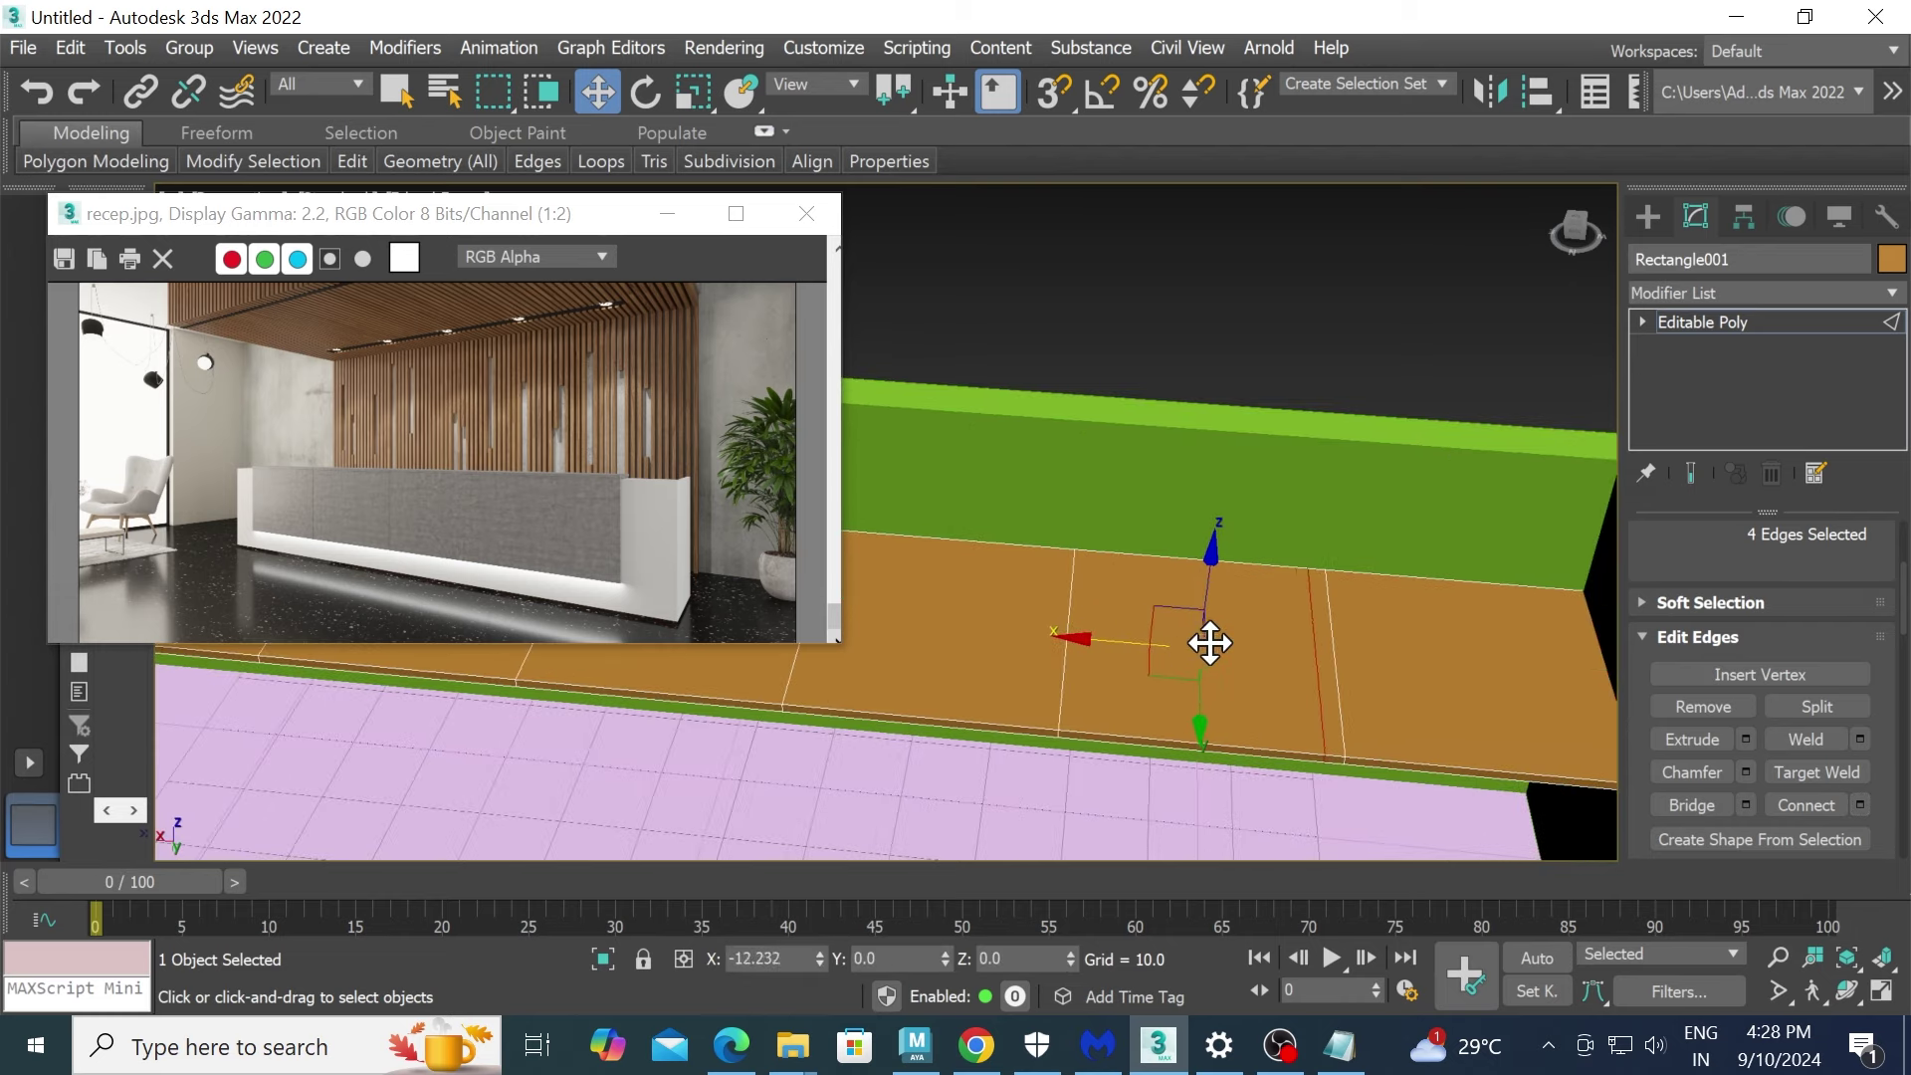
mouse_move(1213, 638)
alt+middle_down()
mouse_move(1378, 597)
mouse_move(1312, 619)
alt+middle_up()
- Shift-move two underside polygons of the top down along Z into floor supports
key(4)
click(1304, 730)
mouse_move(1310, 725)
alt+middle_down()
mouse_move(1378, 674)
mouse_move(1123, 796)
alt+middle_up()
ctrl+click(935, 704)
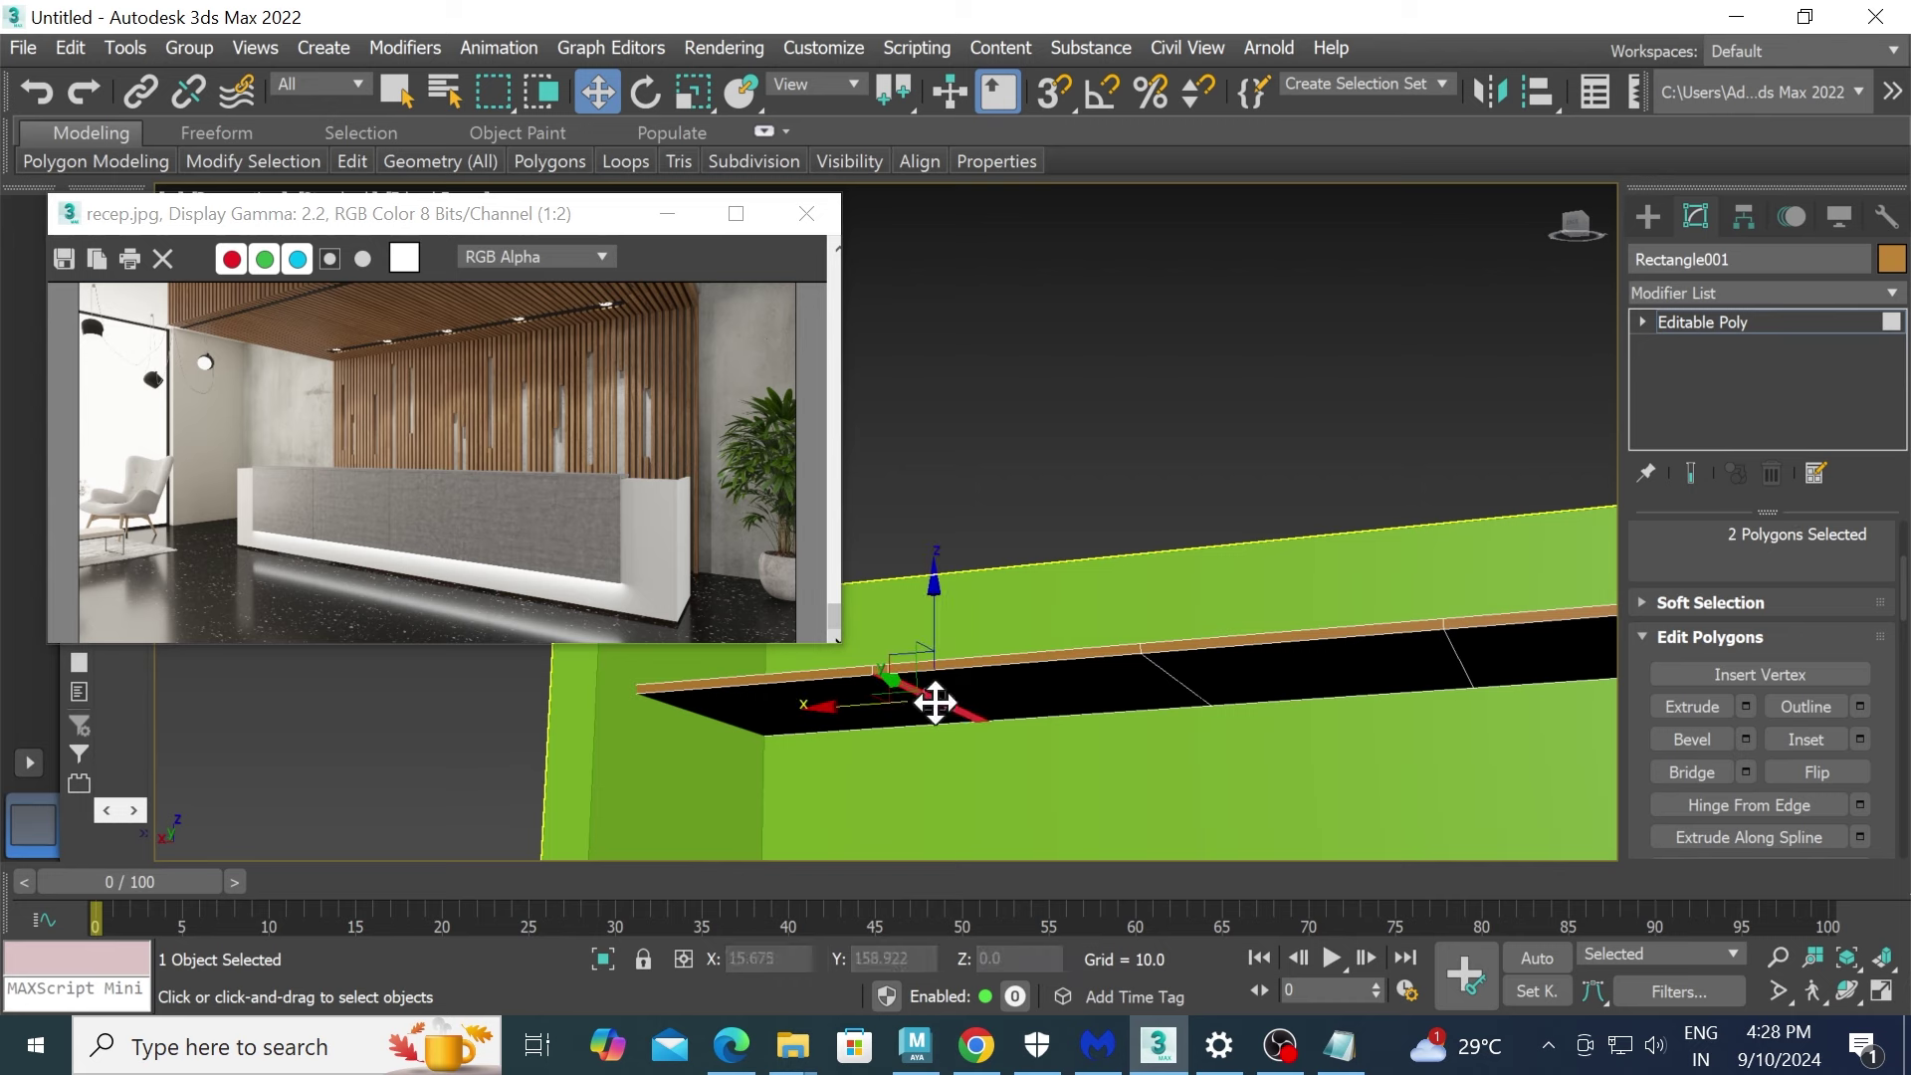
mouse_move(935, 704)
alt+middle_down()
mouse_move(1324, 747)
mouse_move(1194, 687)
alt+middle_up()
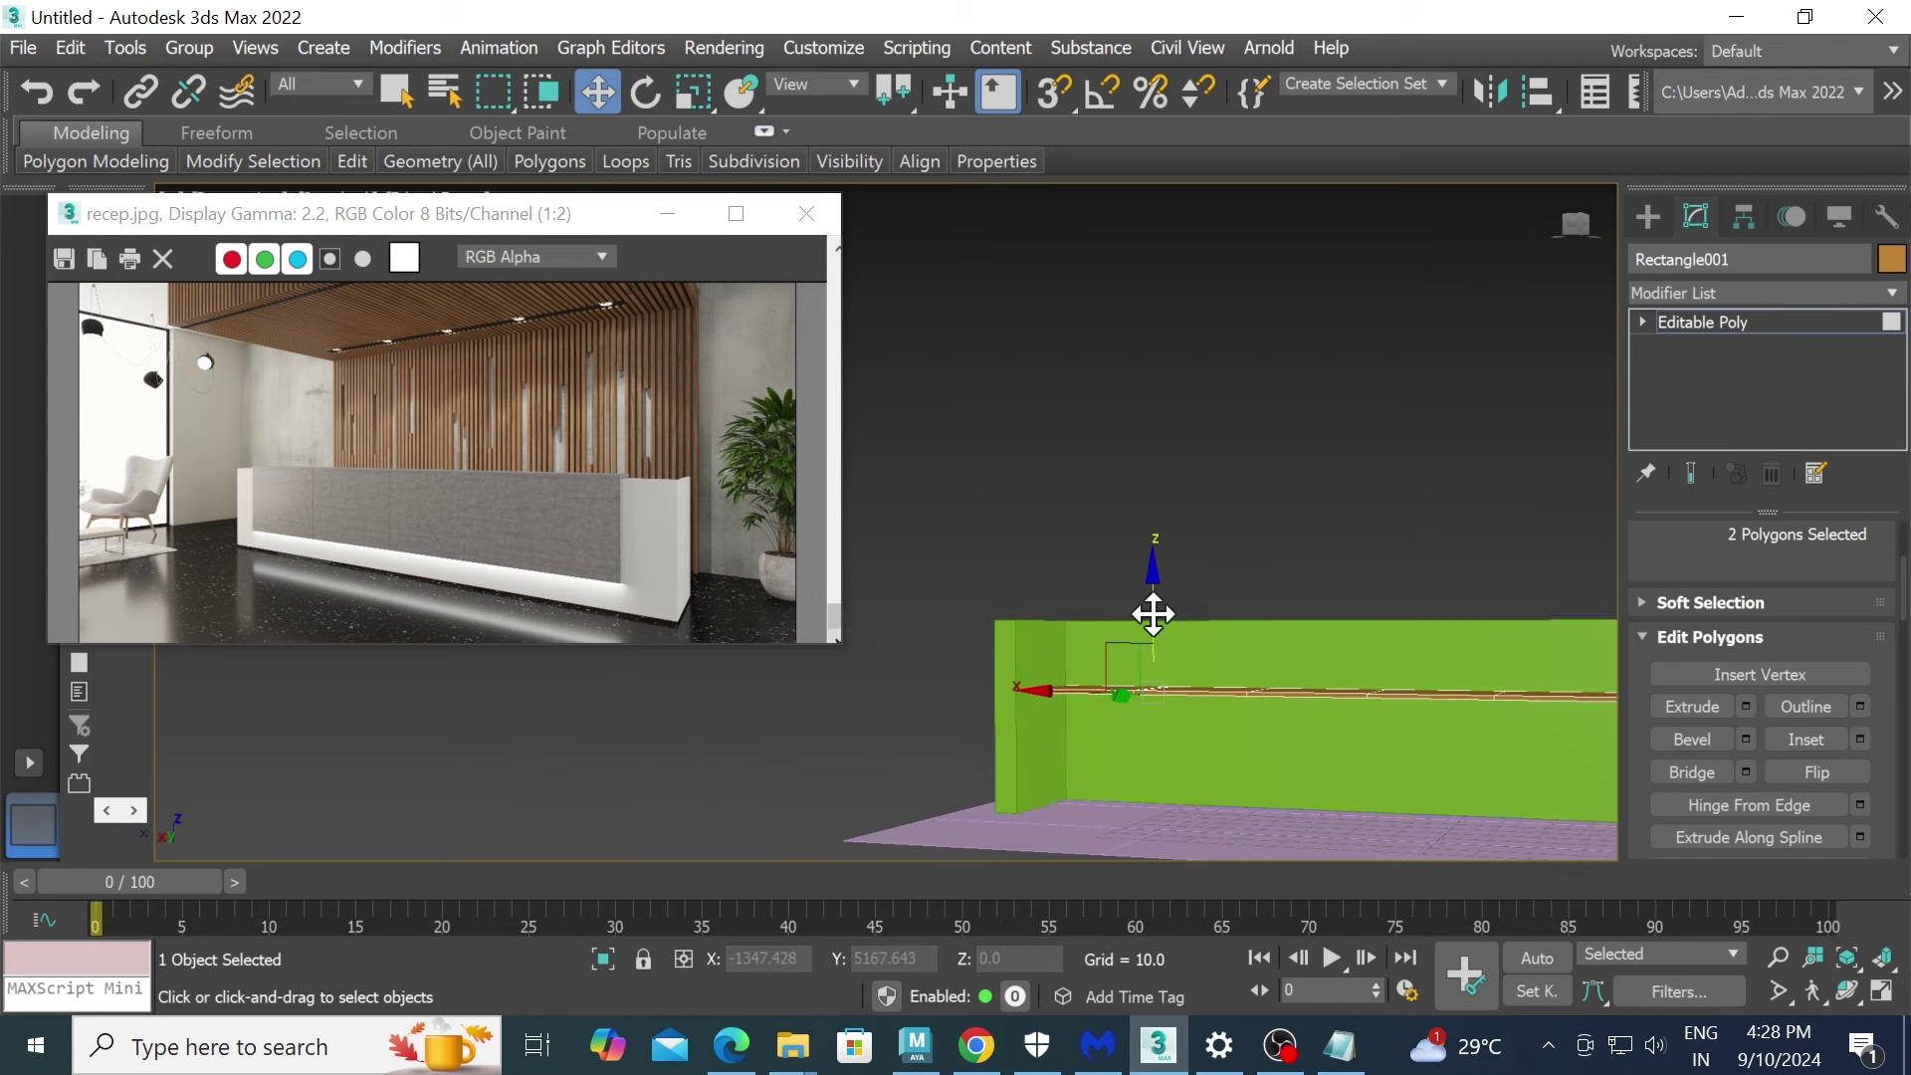
drag(1154, 614, 1177, 736)
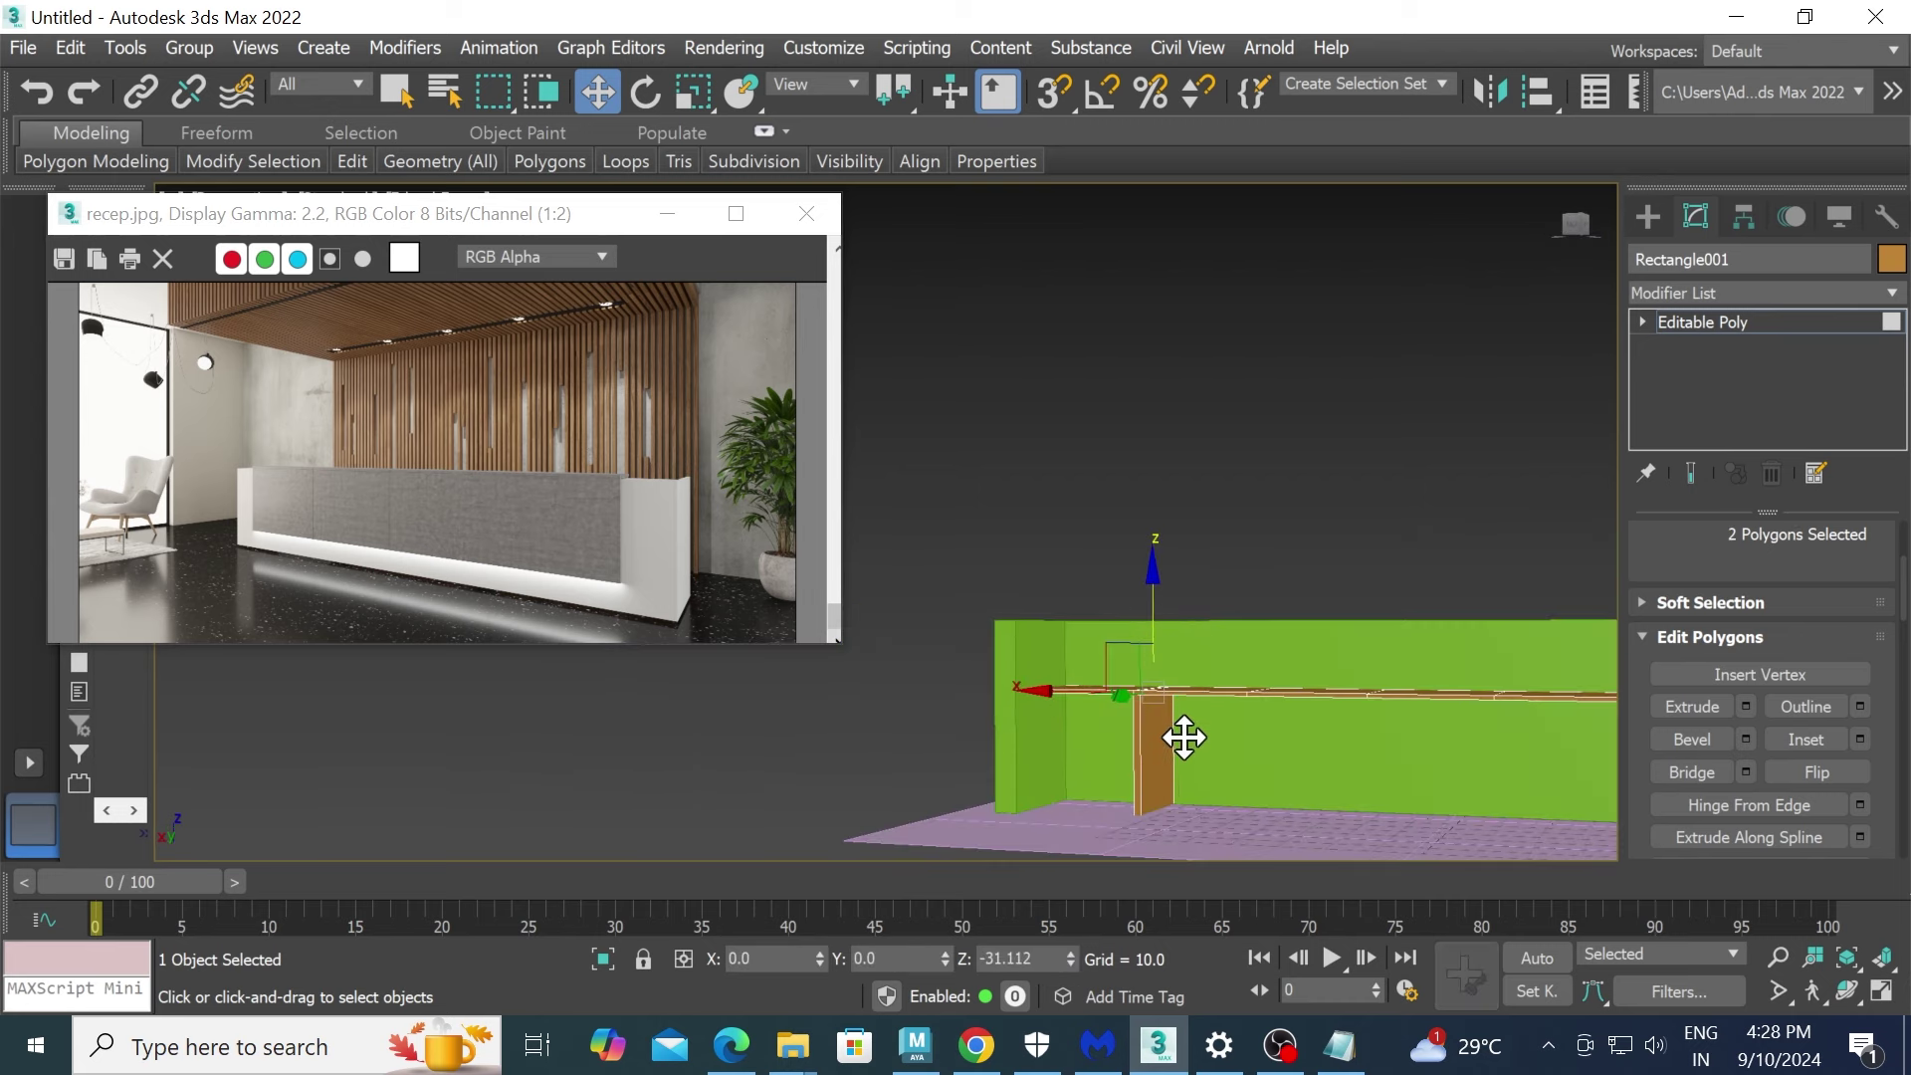
scroll(1198, 739, down, 3)
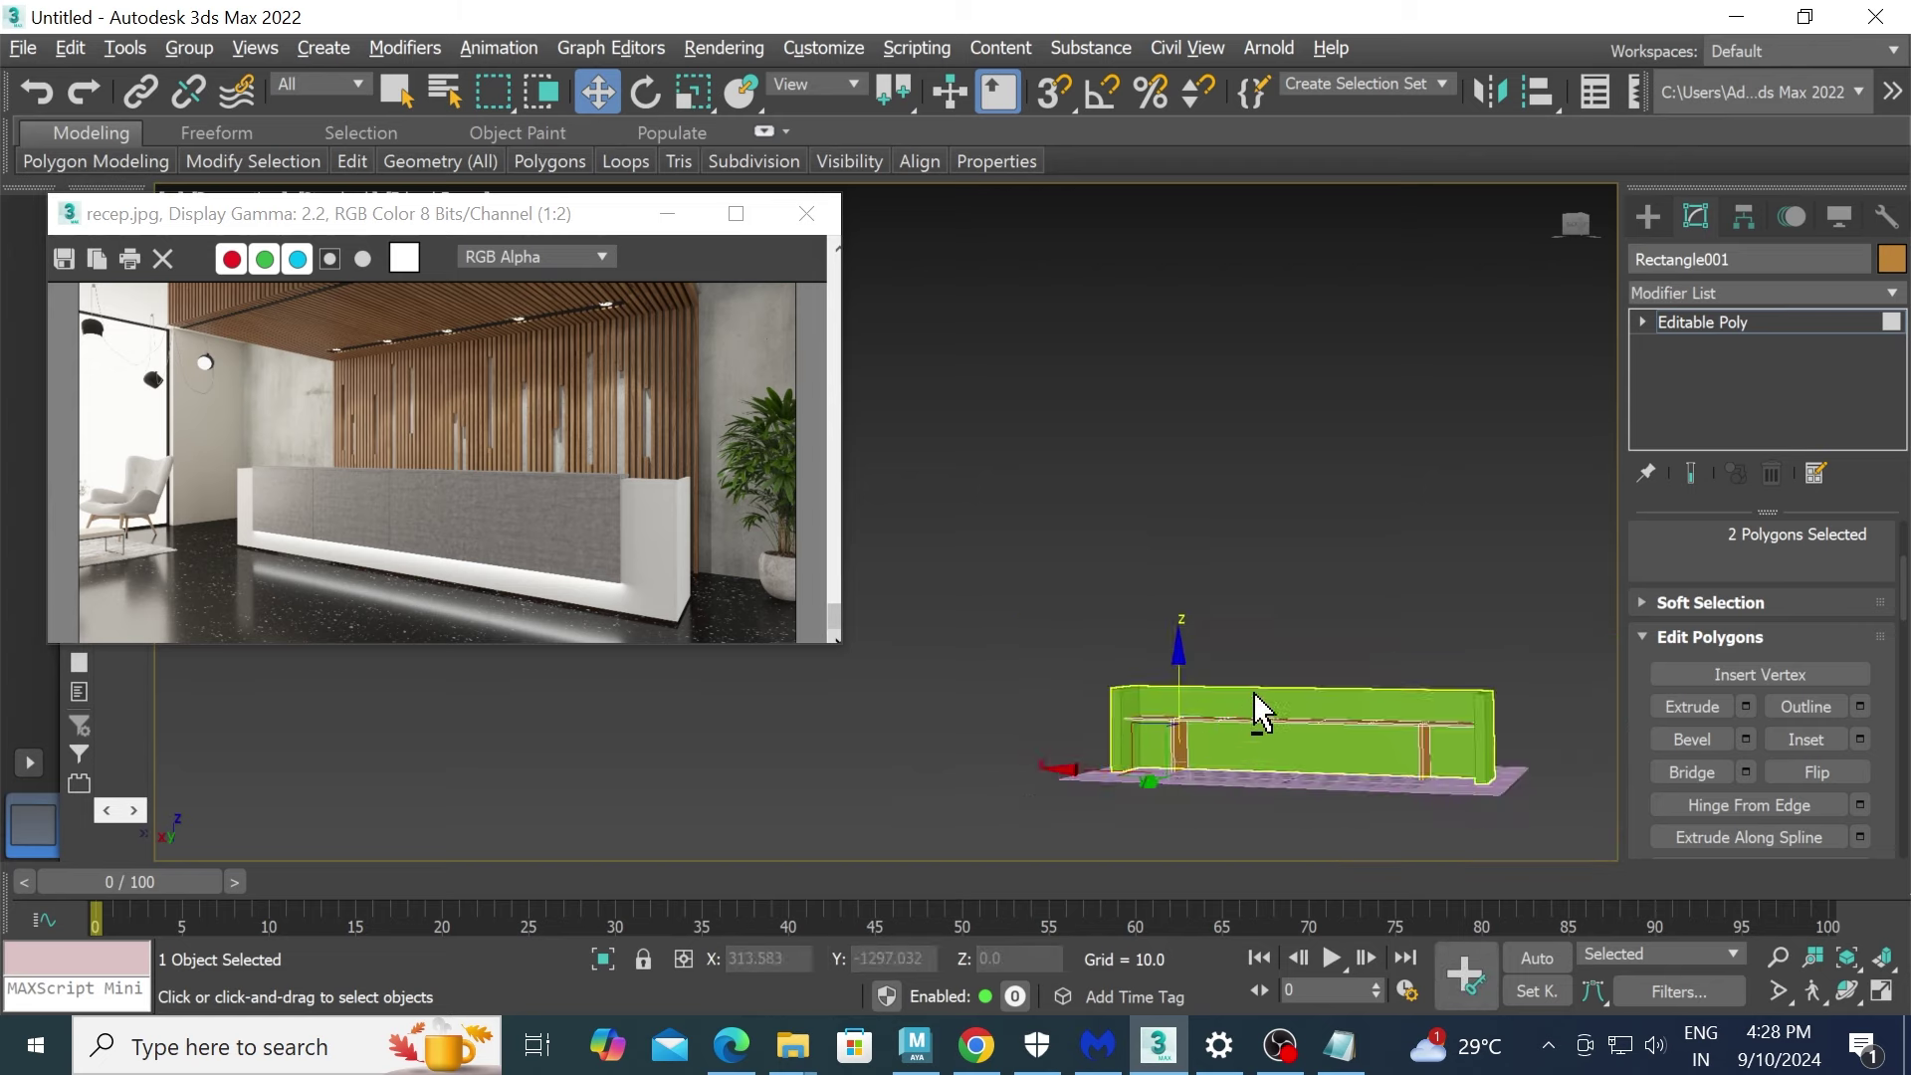
mouse_move(1260, 717)
alt+middle_down()
mouse_move(1273, 735)
mouse_move(1360, 685)
mouse_move(1280, 689)
alt+middle_up()
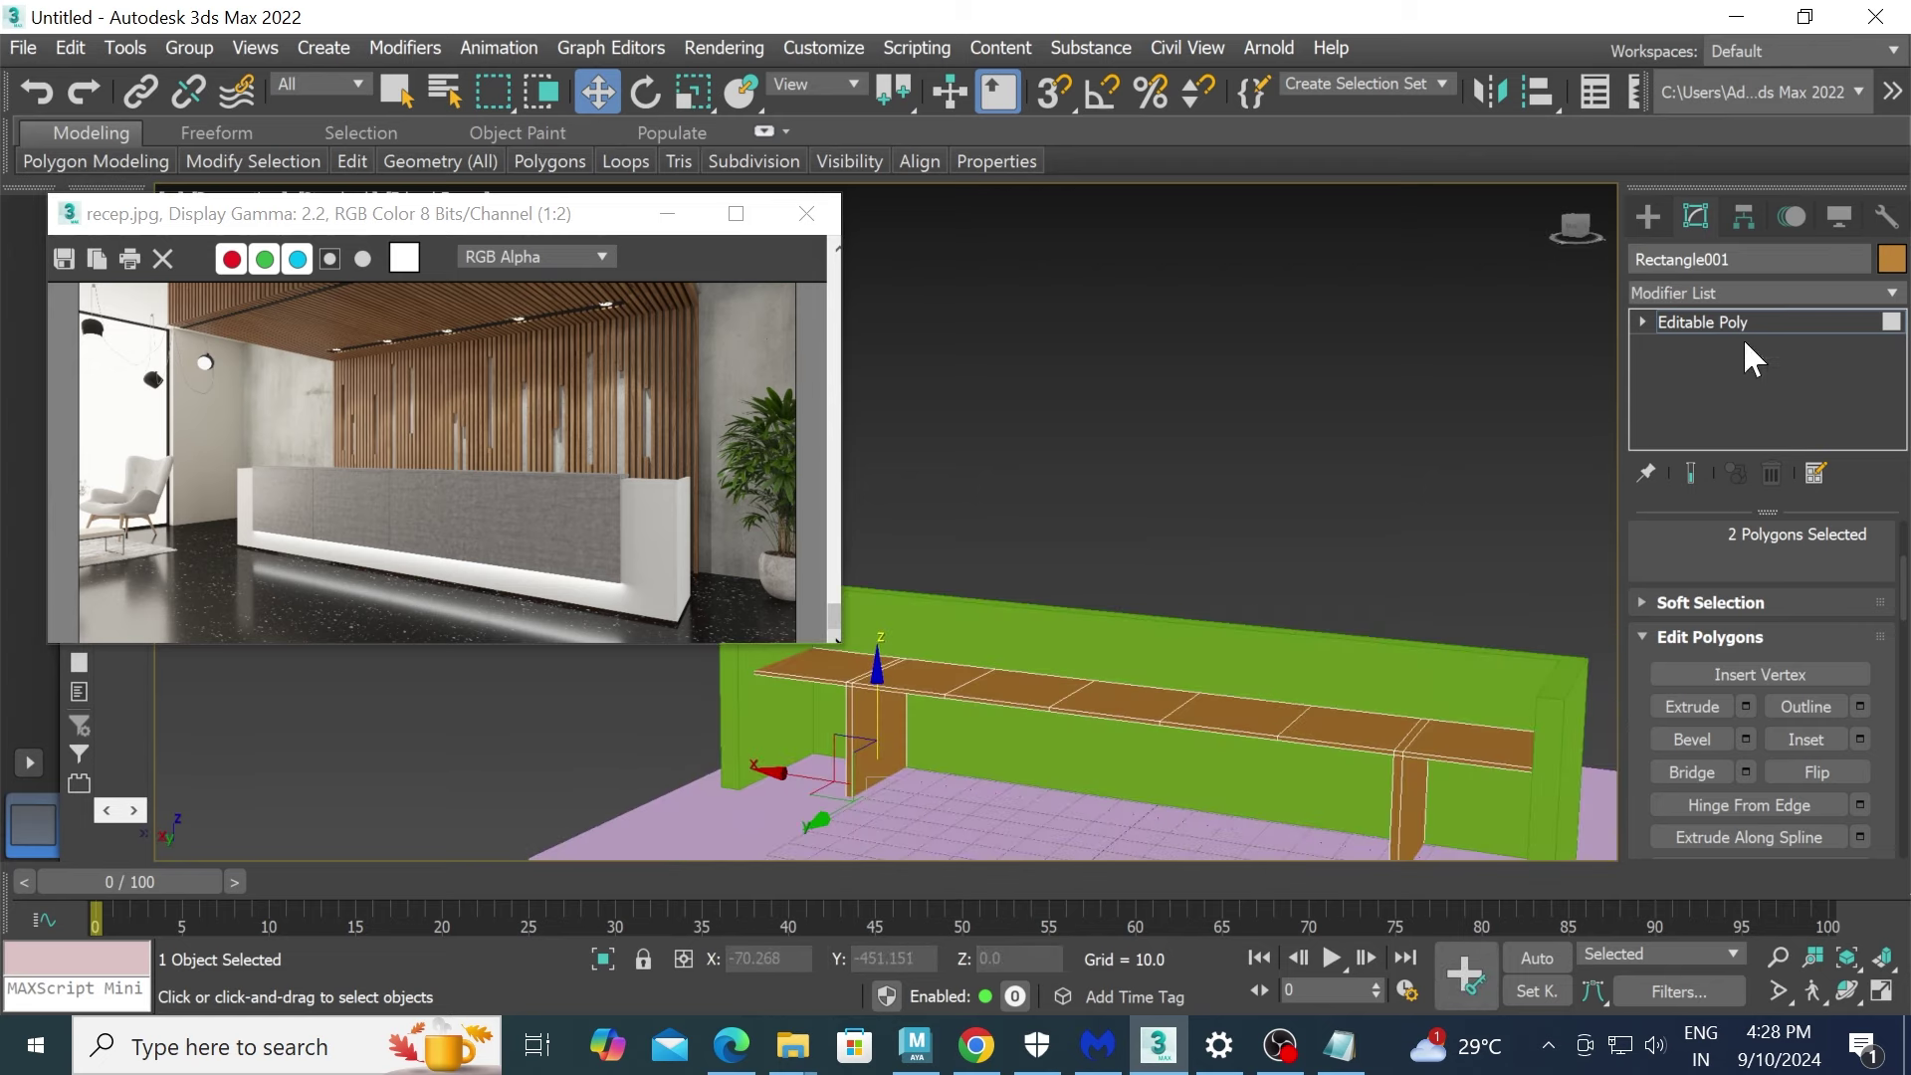
click(1648, 229)
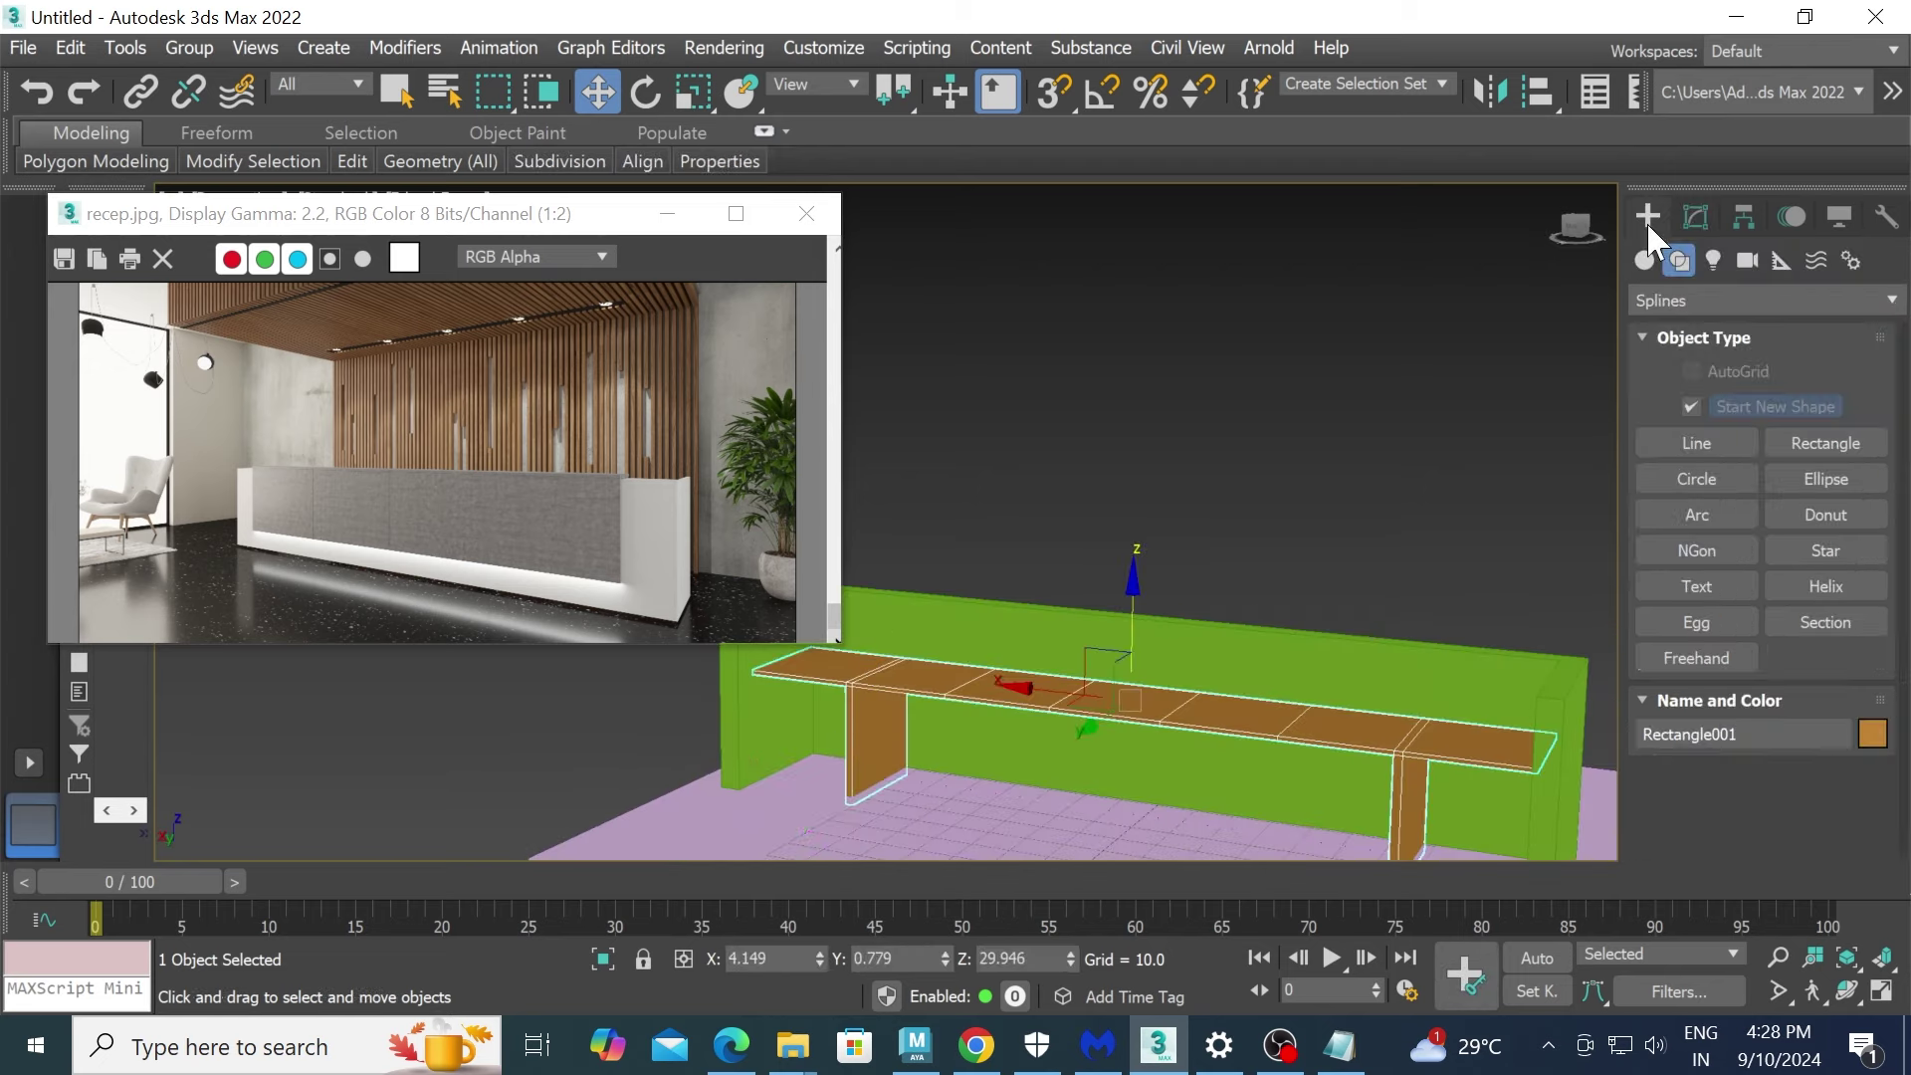
- Select the green back wall and frame it in the maximized side view
click(1712, 440)
key(alt+w)
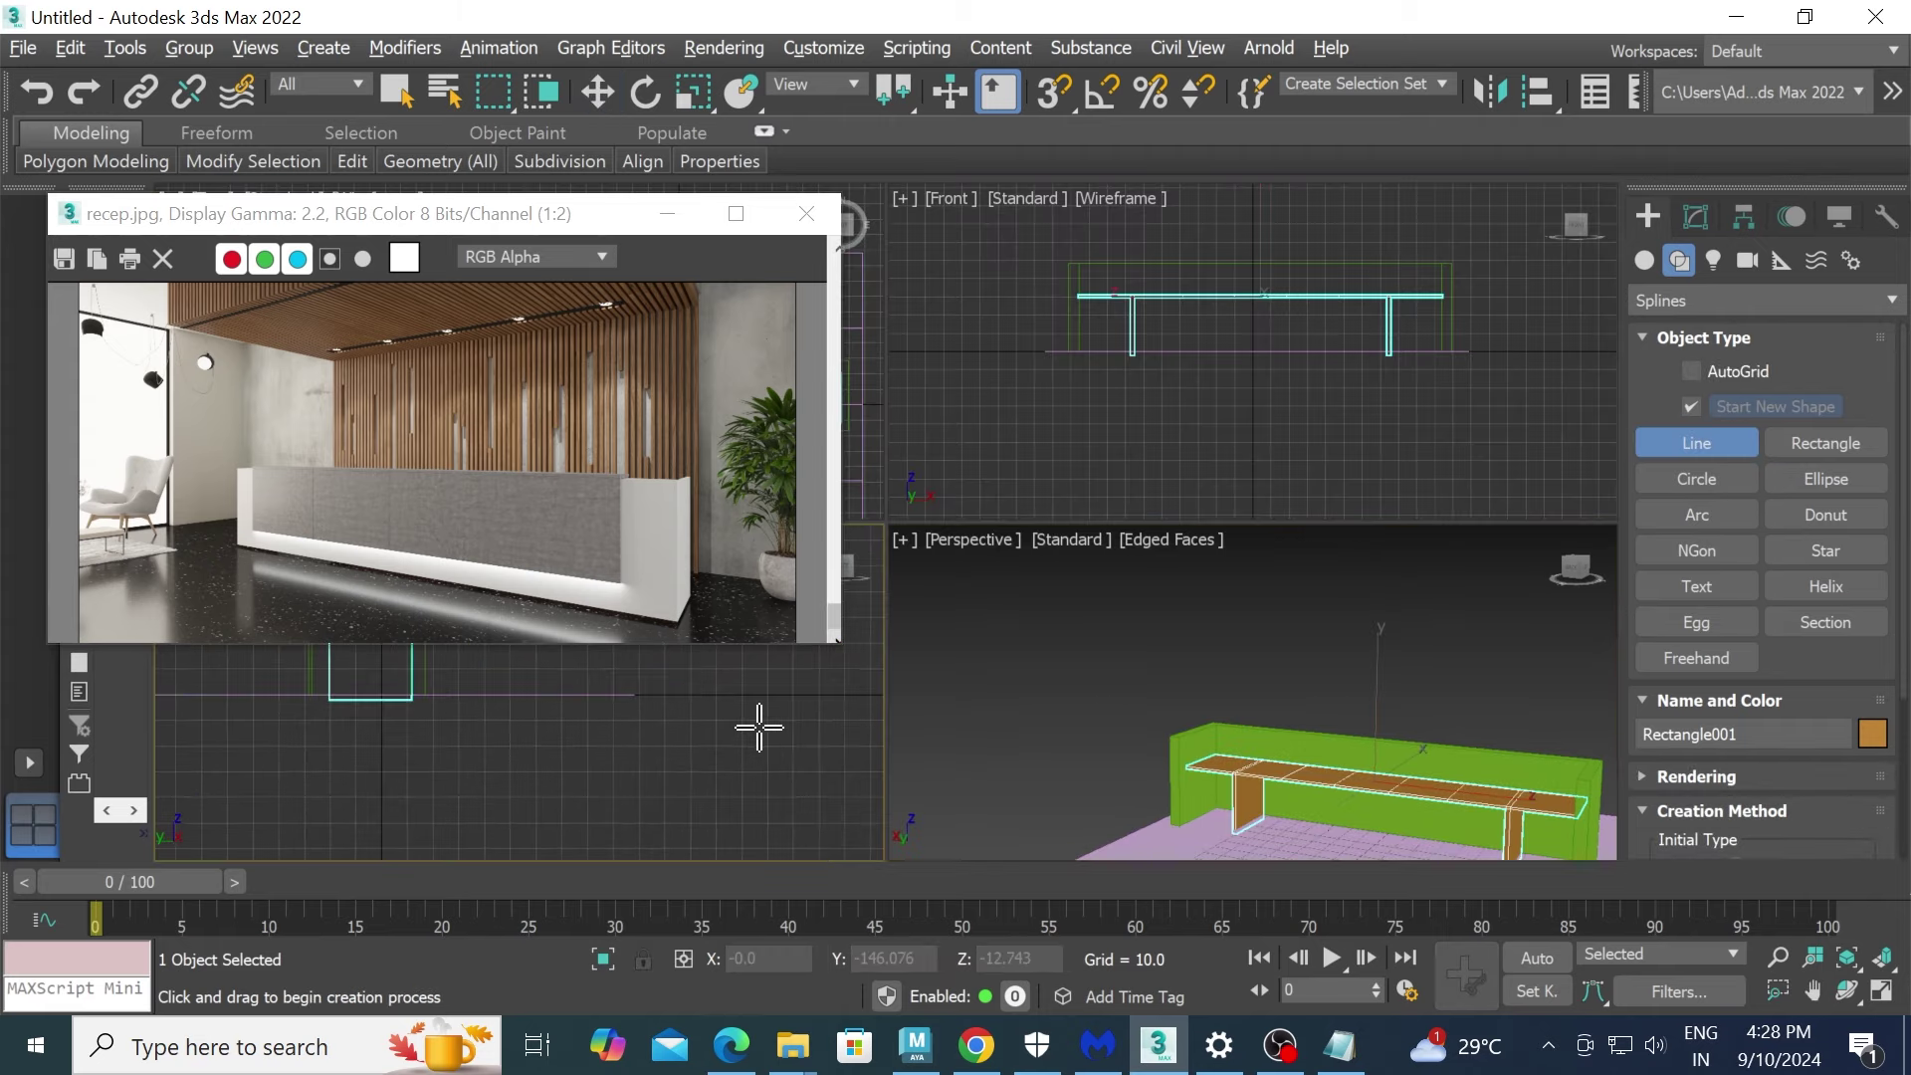
key(alt+w)
scroll(1024, 571, down, 3)
mouse_move(1335, 559)
middle_down()
mouse_move(1297, 513)
mouse_move(1292, 744)
middle_up()
scroll(1314, 663, down, 2)
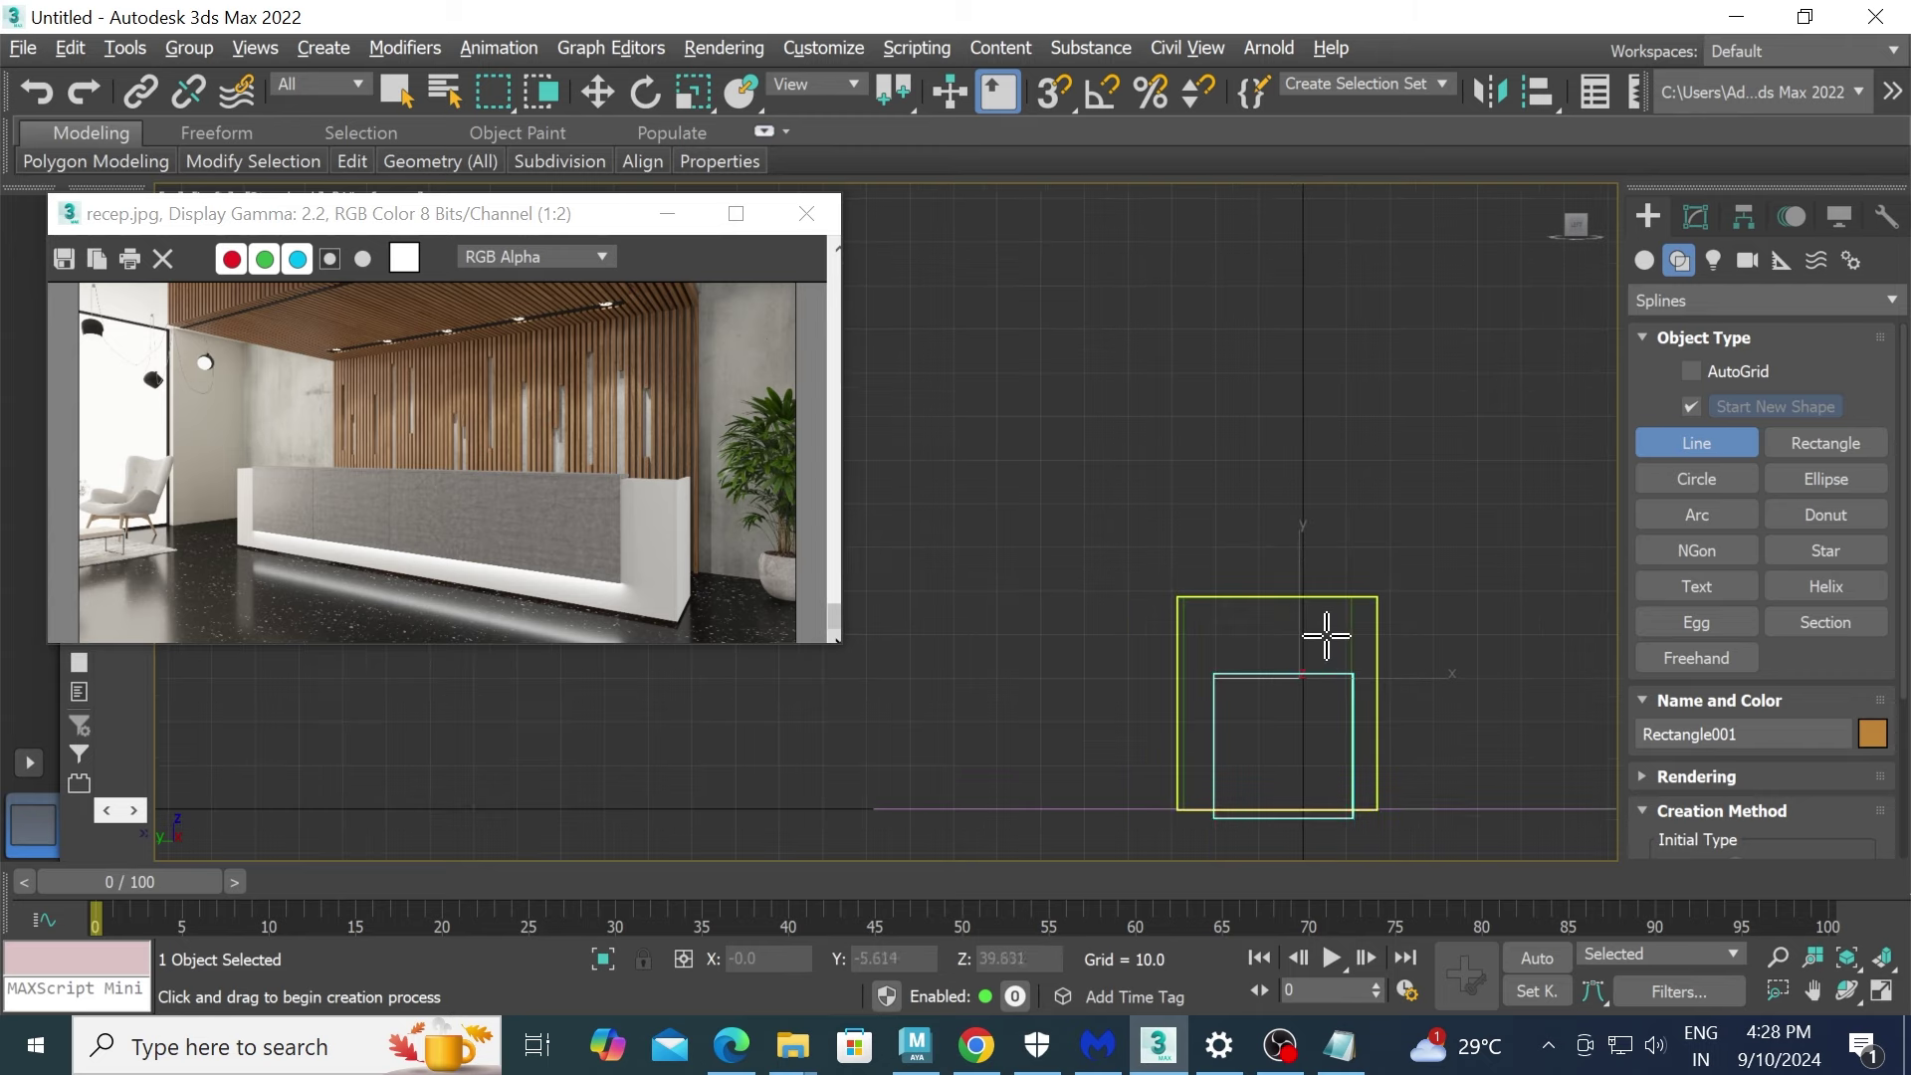
scroll(1302, 747, down, 1)
key(alt+w)
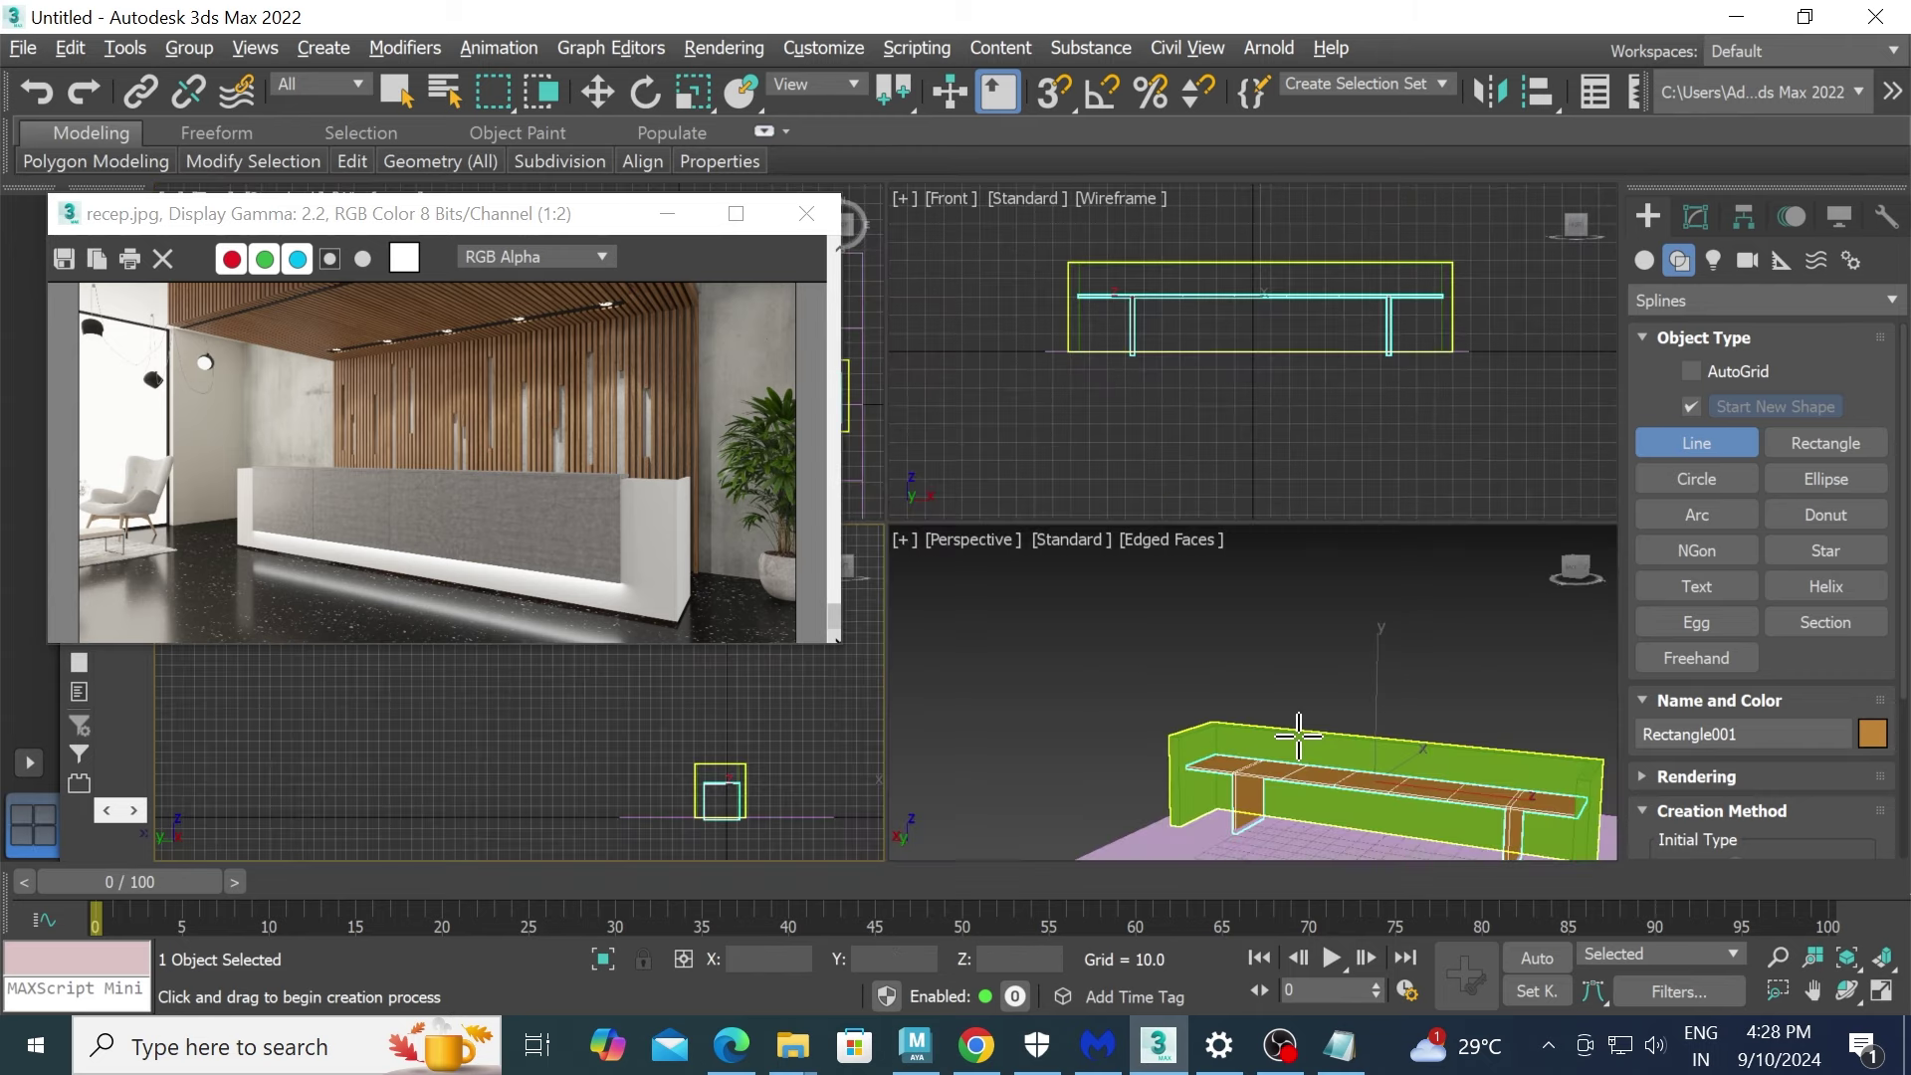
middle_drag(1461, 727, 1400, 720)
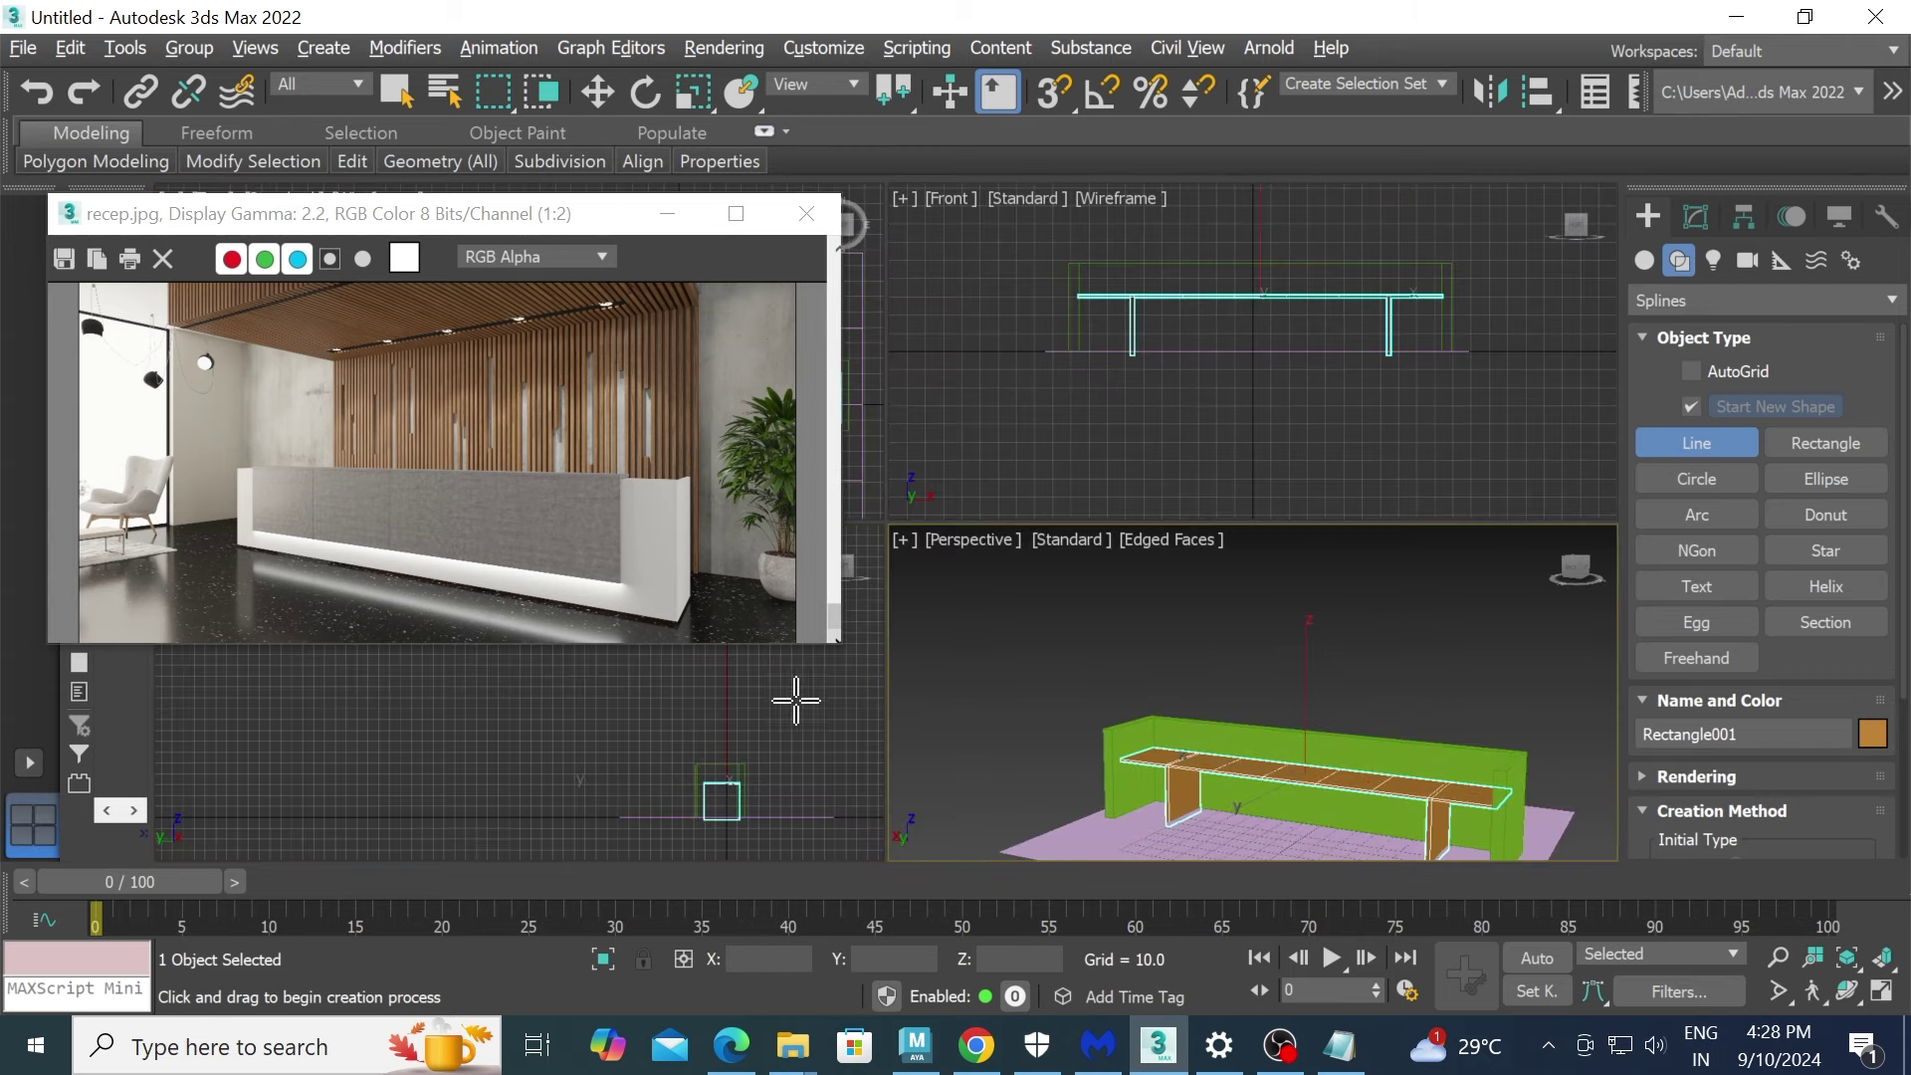
middle_drag(796, 701, 790, 704)
key(w)
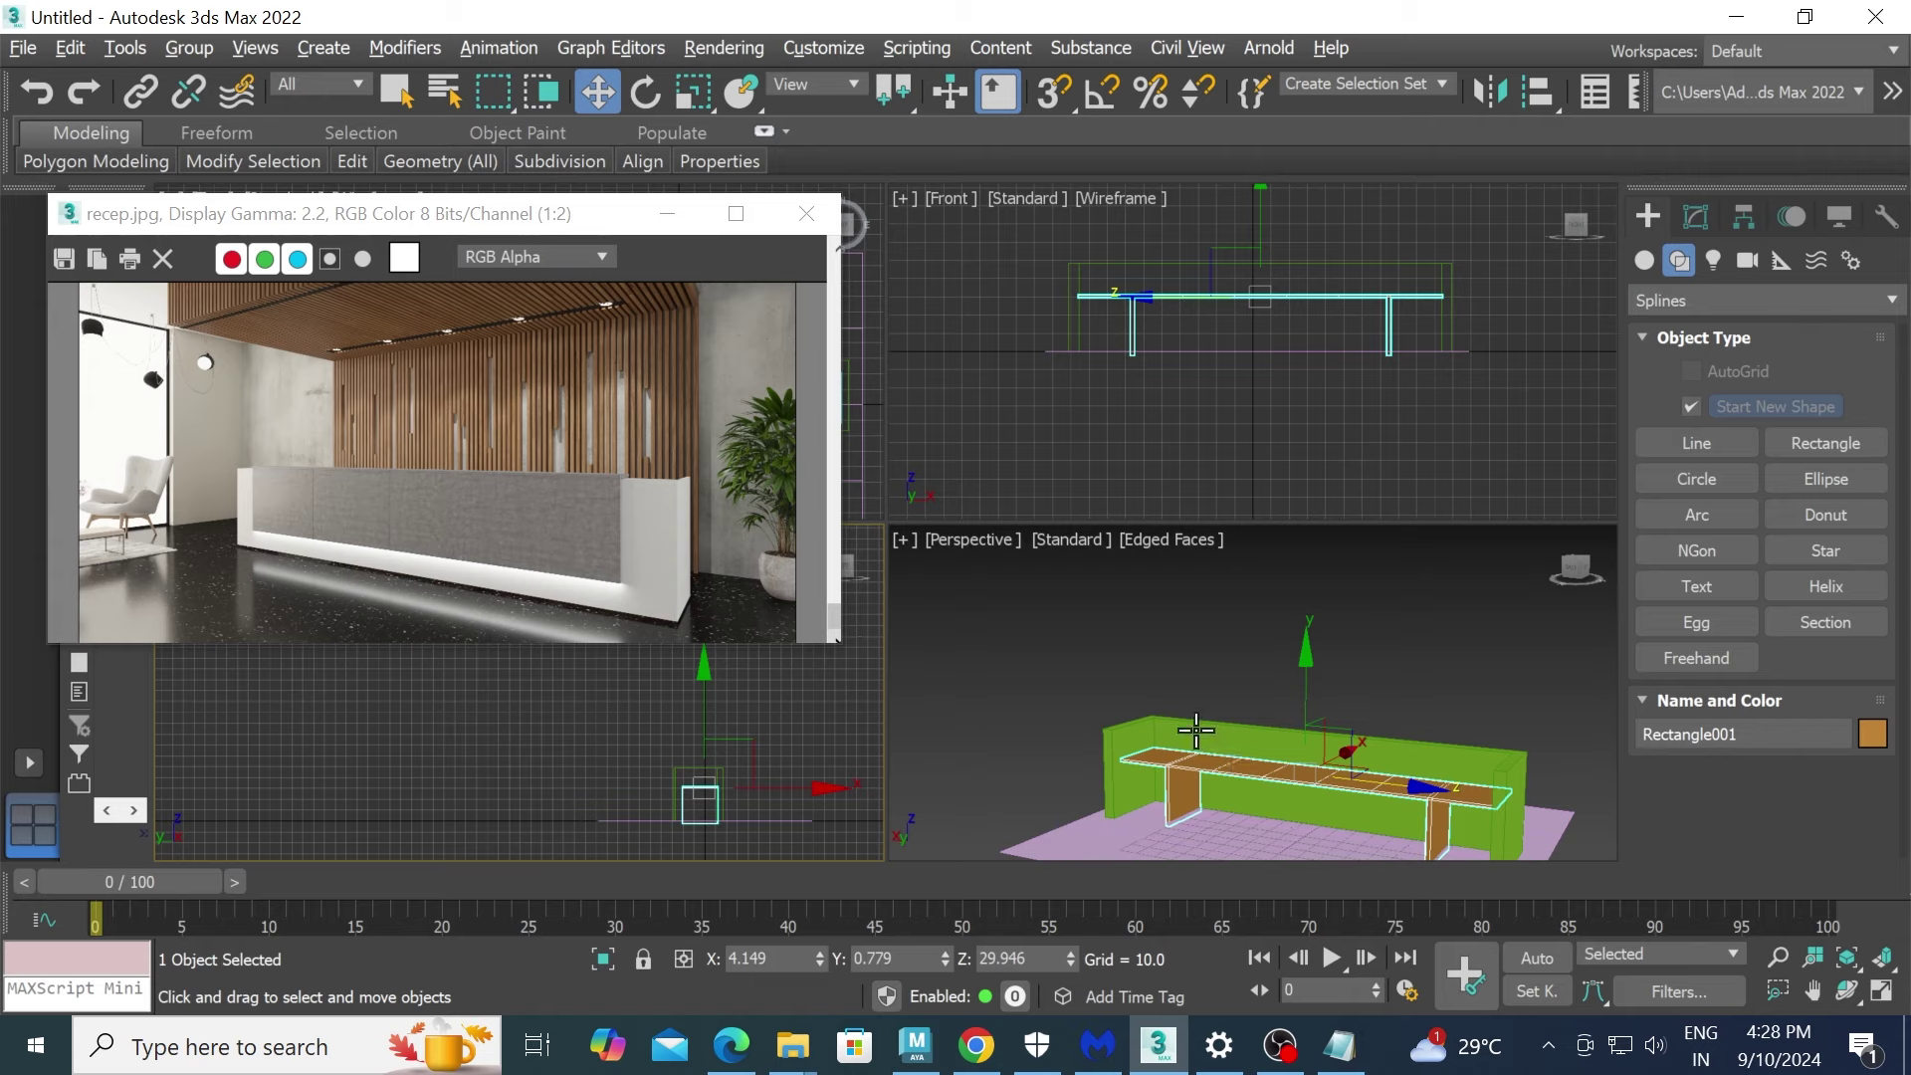
click(1196, 731)
middle_click(711, 701)
key(alt+w)
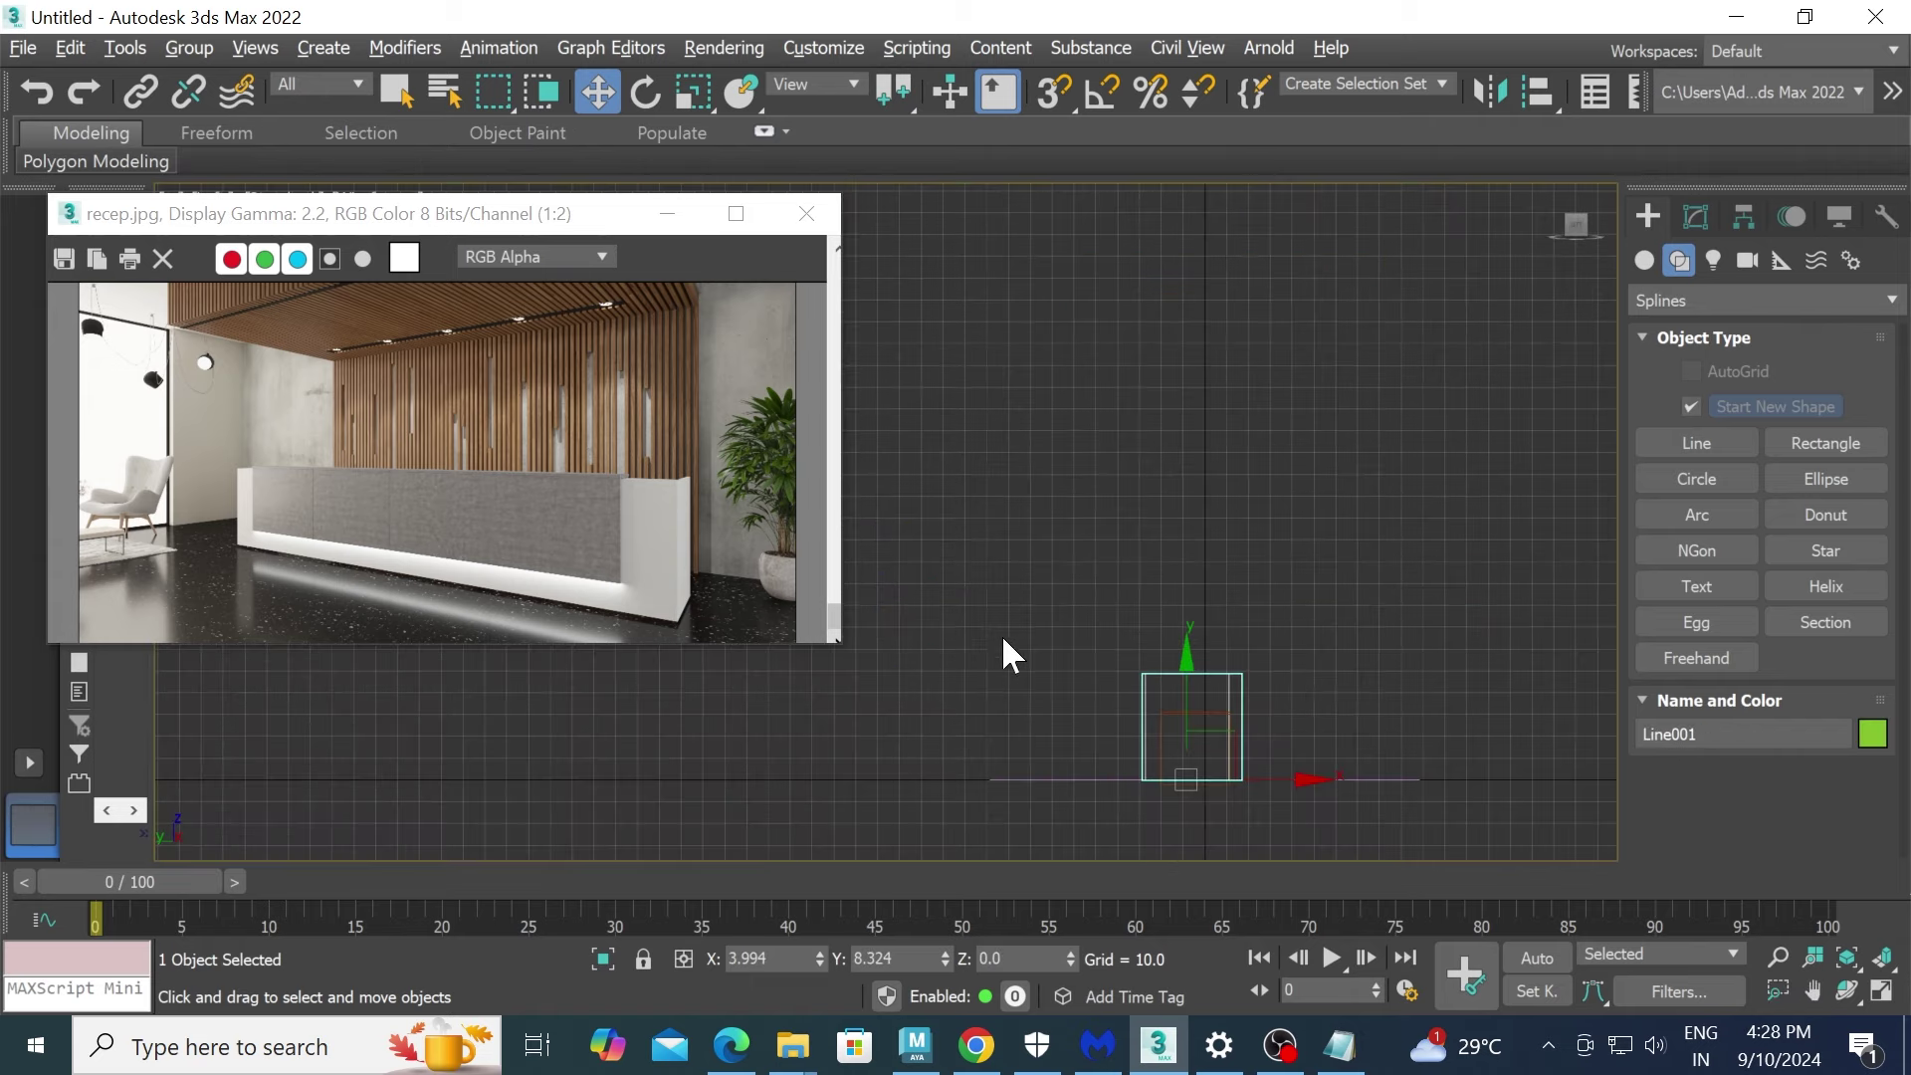
scroll(1001, 635, up, 3)
scroll(1298, 653, up, 3)
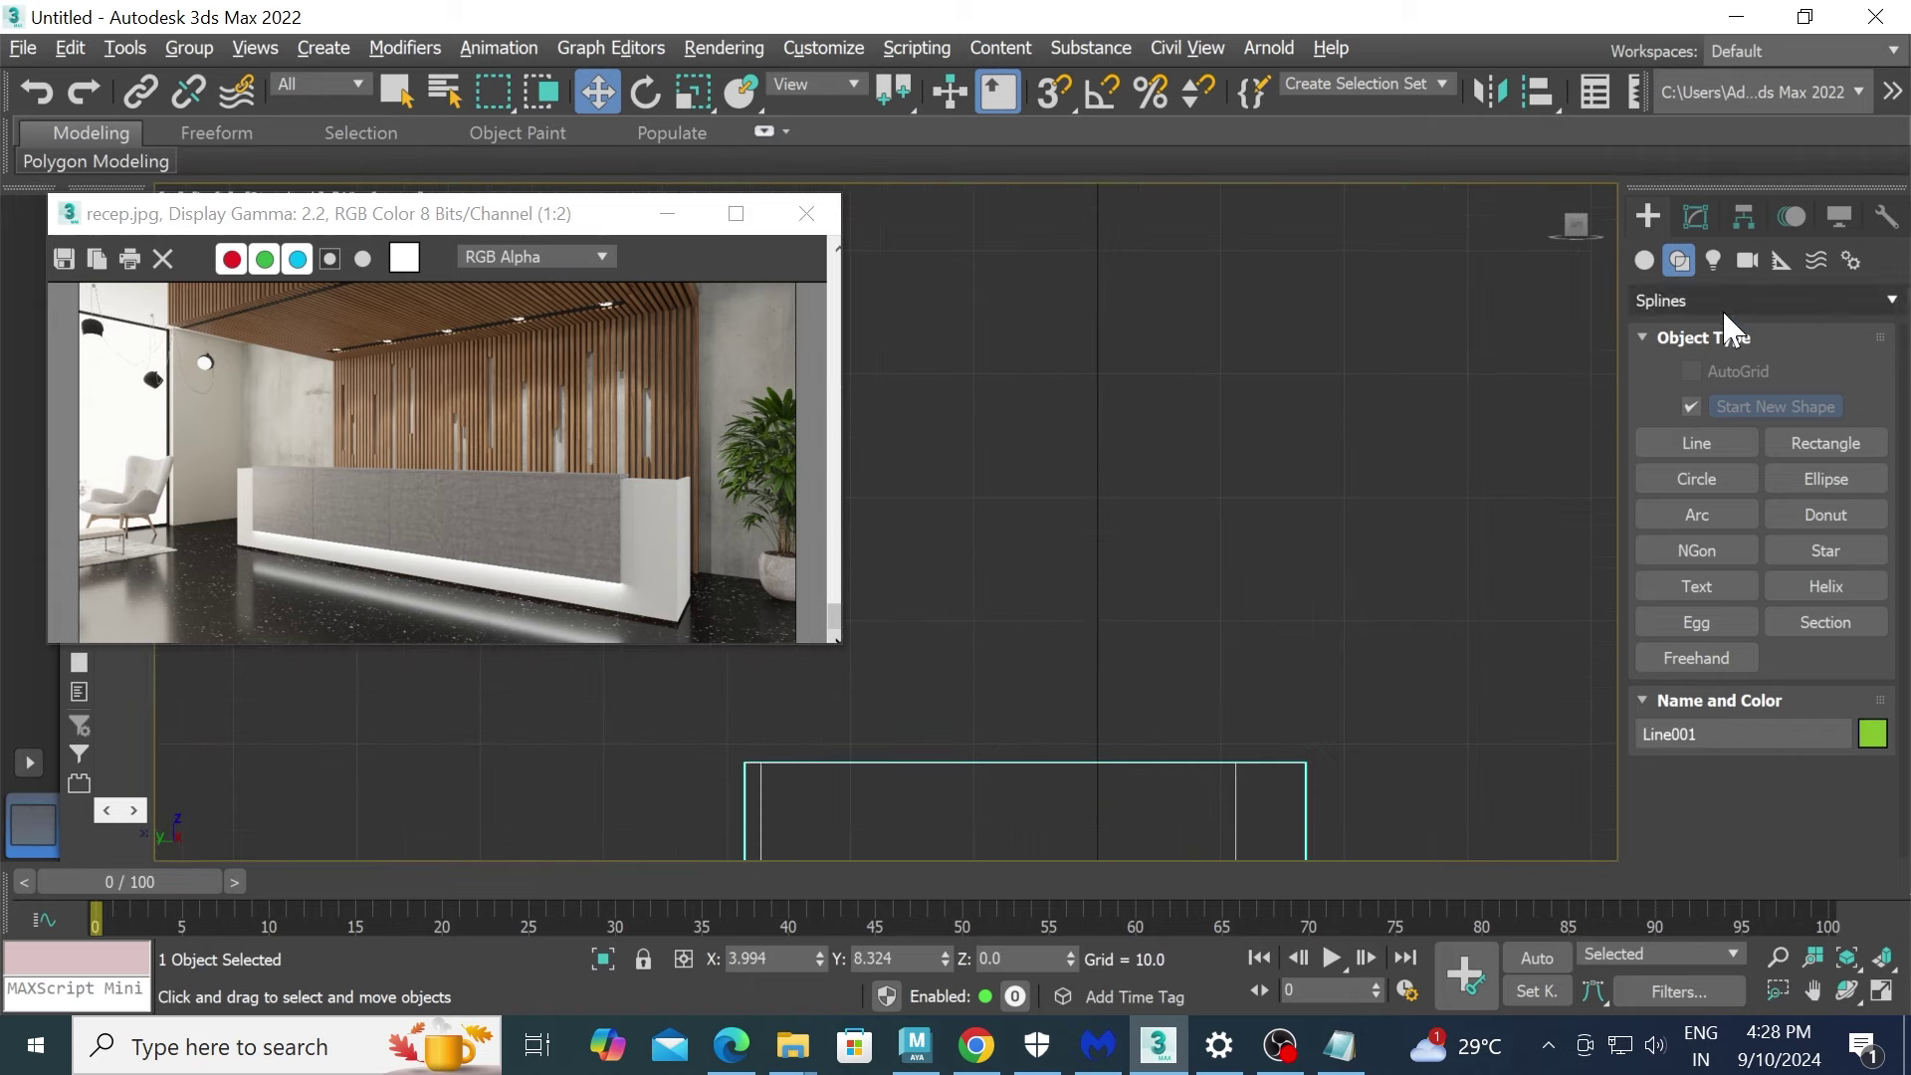
- Draw Line002 as a four-point hooked cap profile over the wall top
click(1702, 445)
middle_drag(1373, 597, 1411, 493)
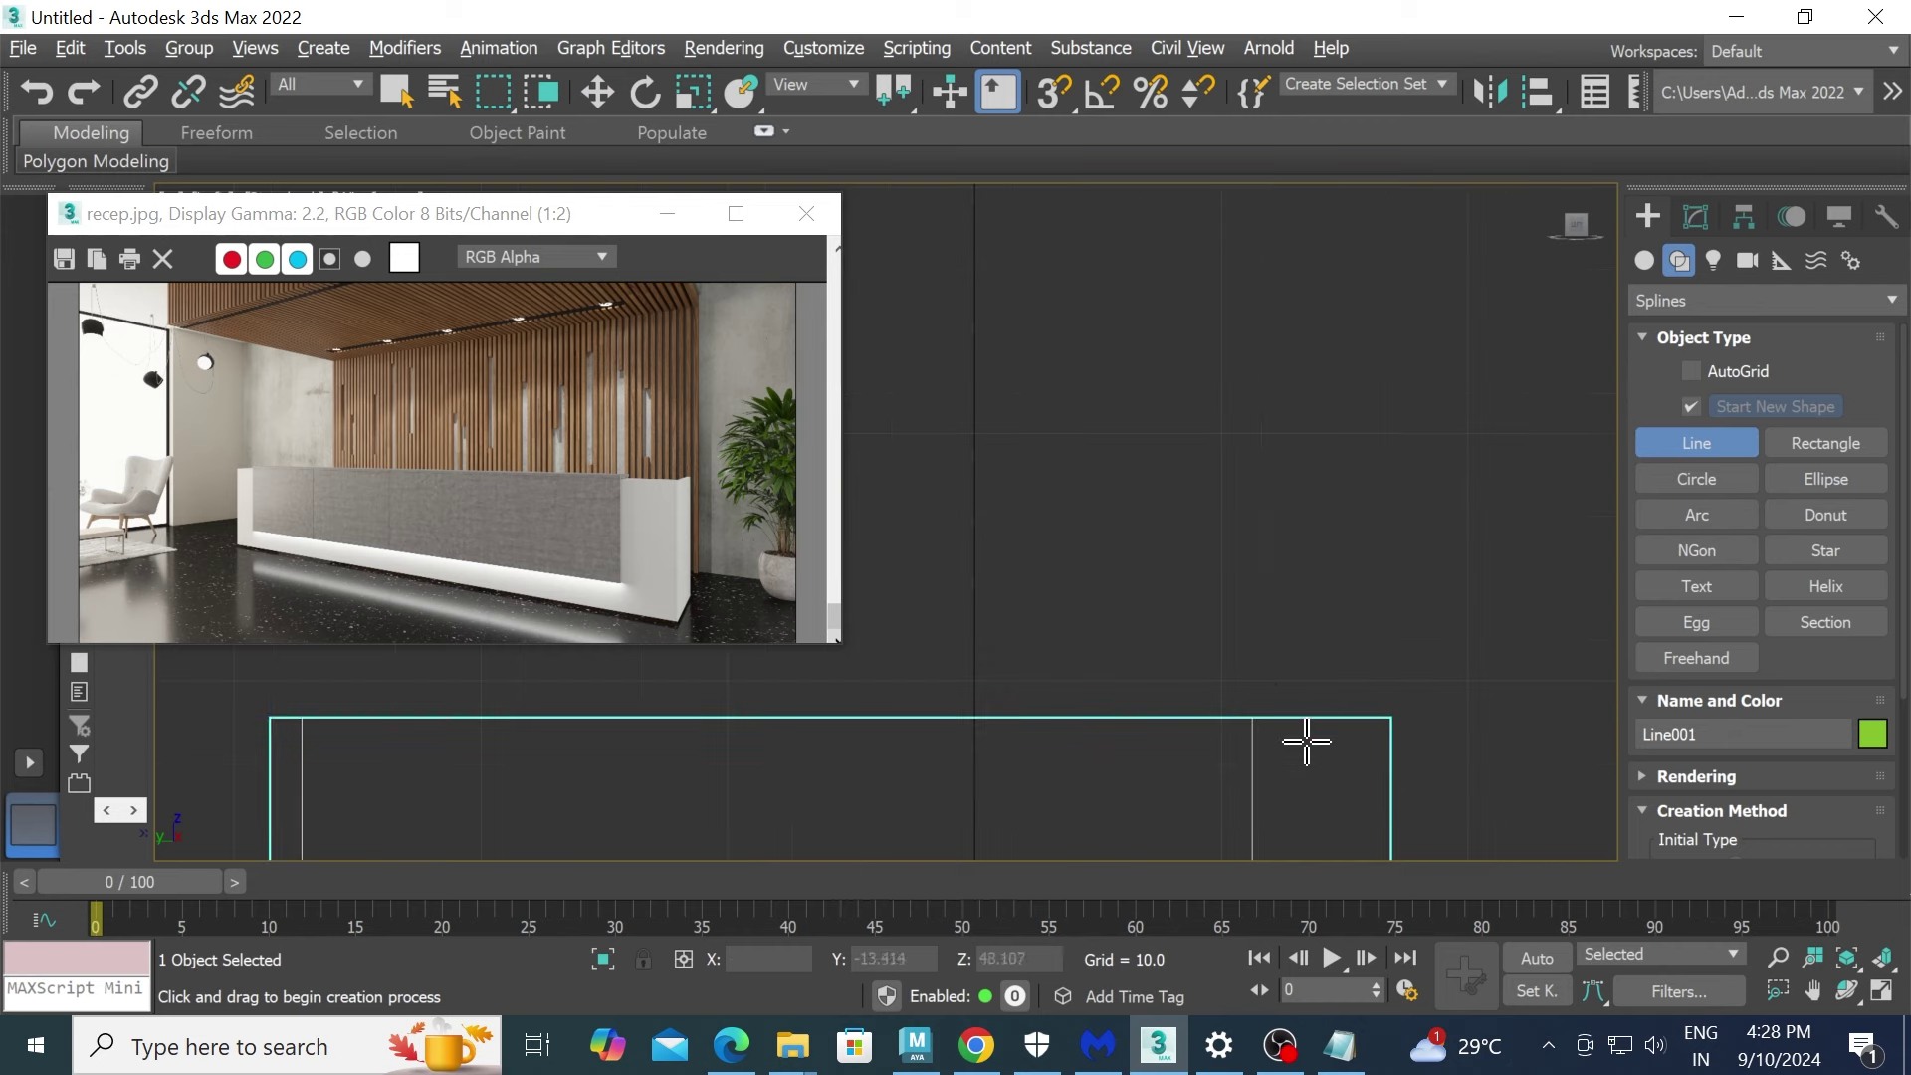
scroll(1359, 732, up, 2)
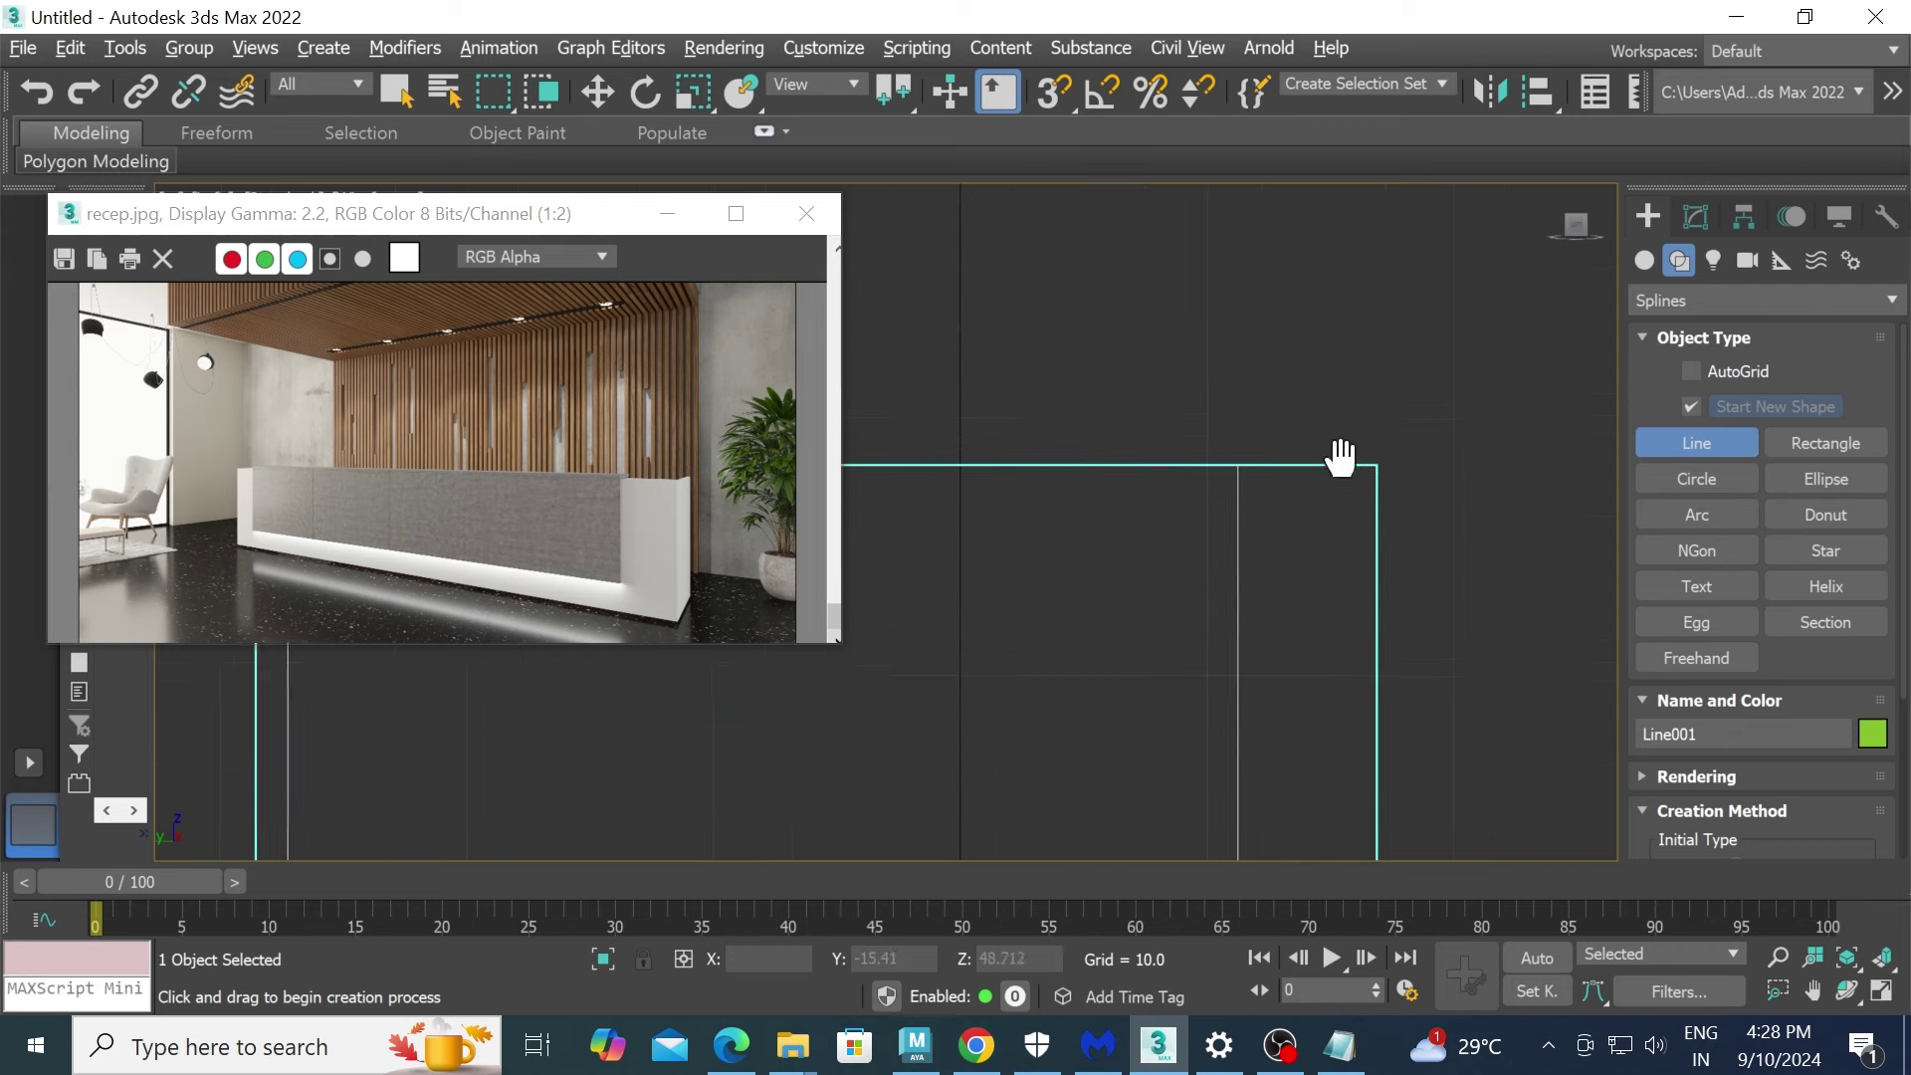
click(1239, 624)
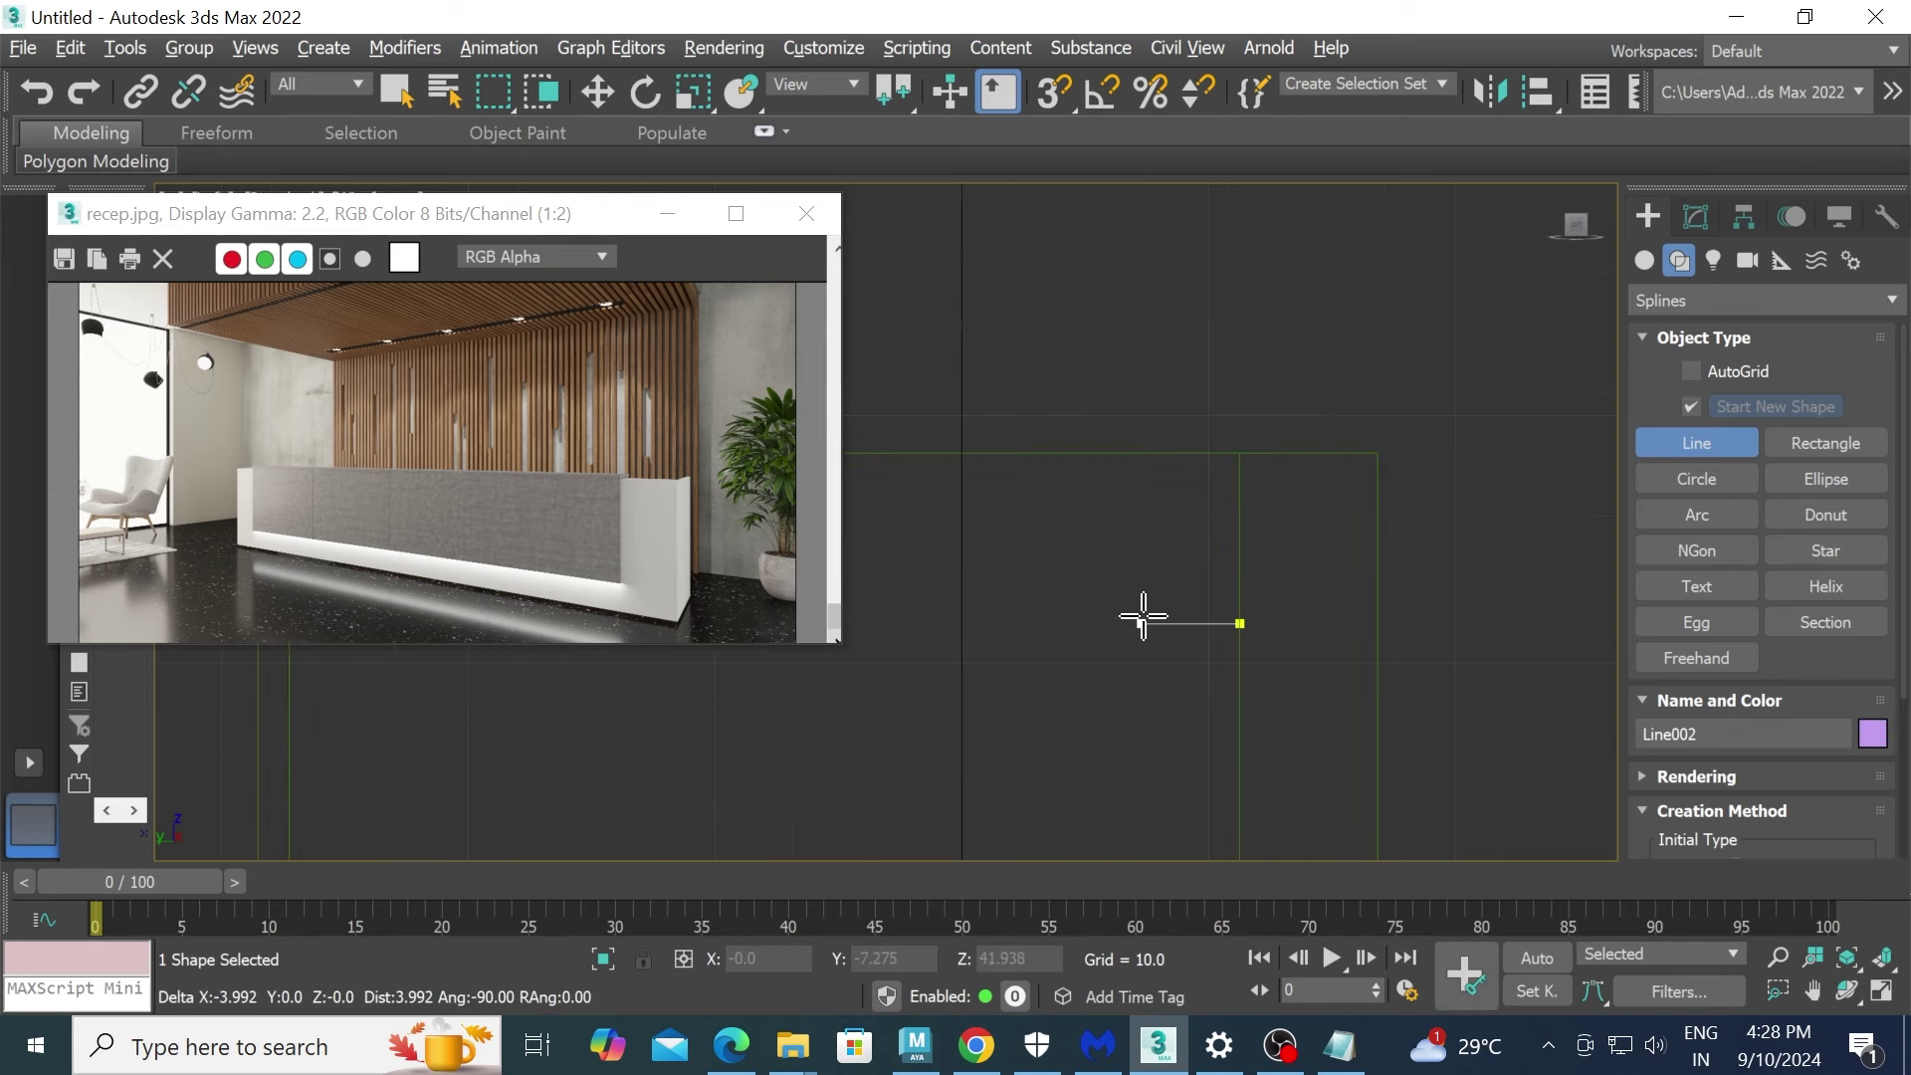
click(1146, 407)
shift+click(1454, 430)
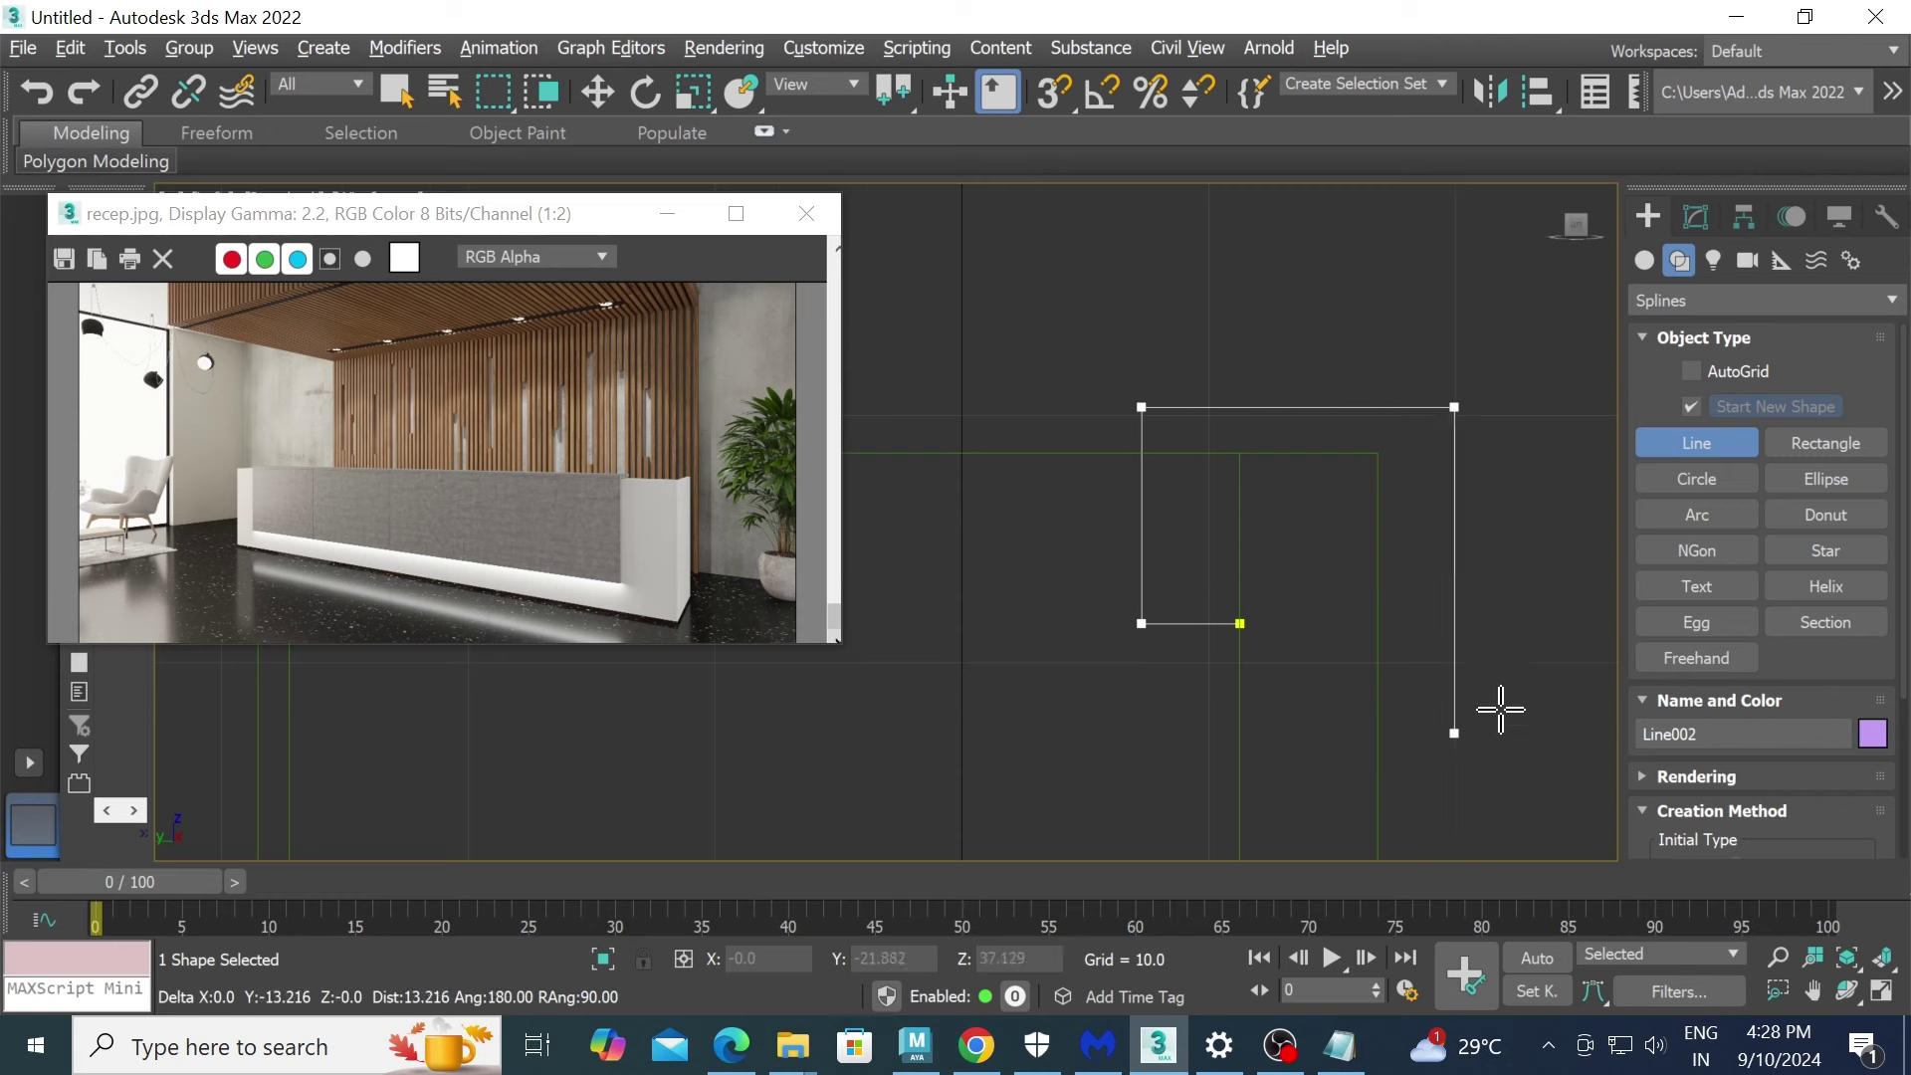
scroll(1450, 547, down, 5)
middle_drag(1450, 547, 1399, 448)
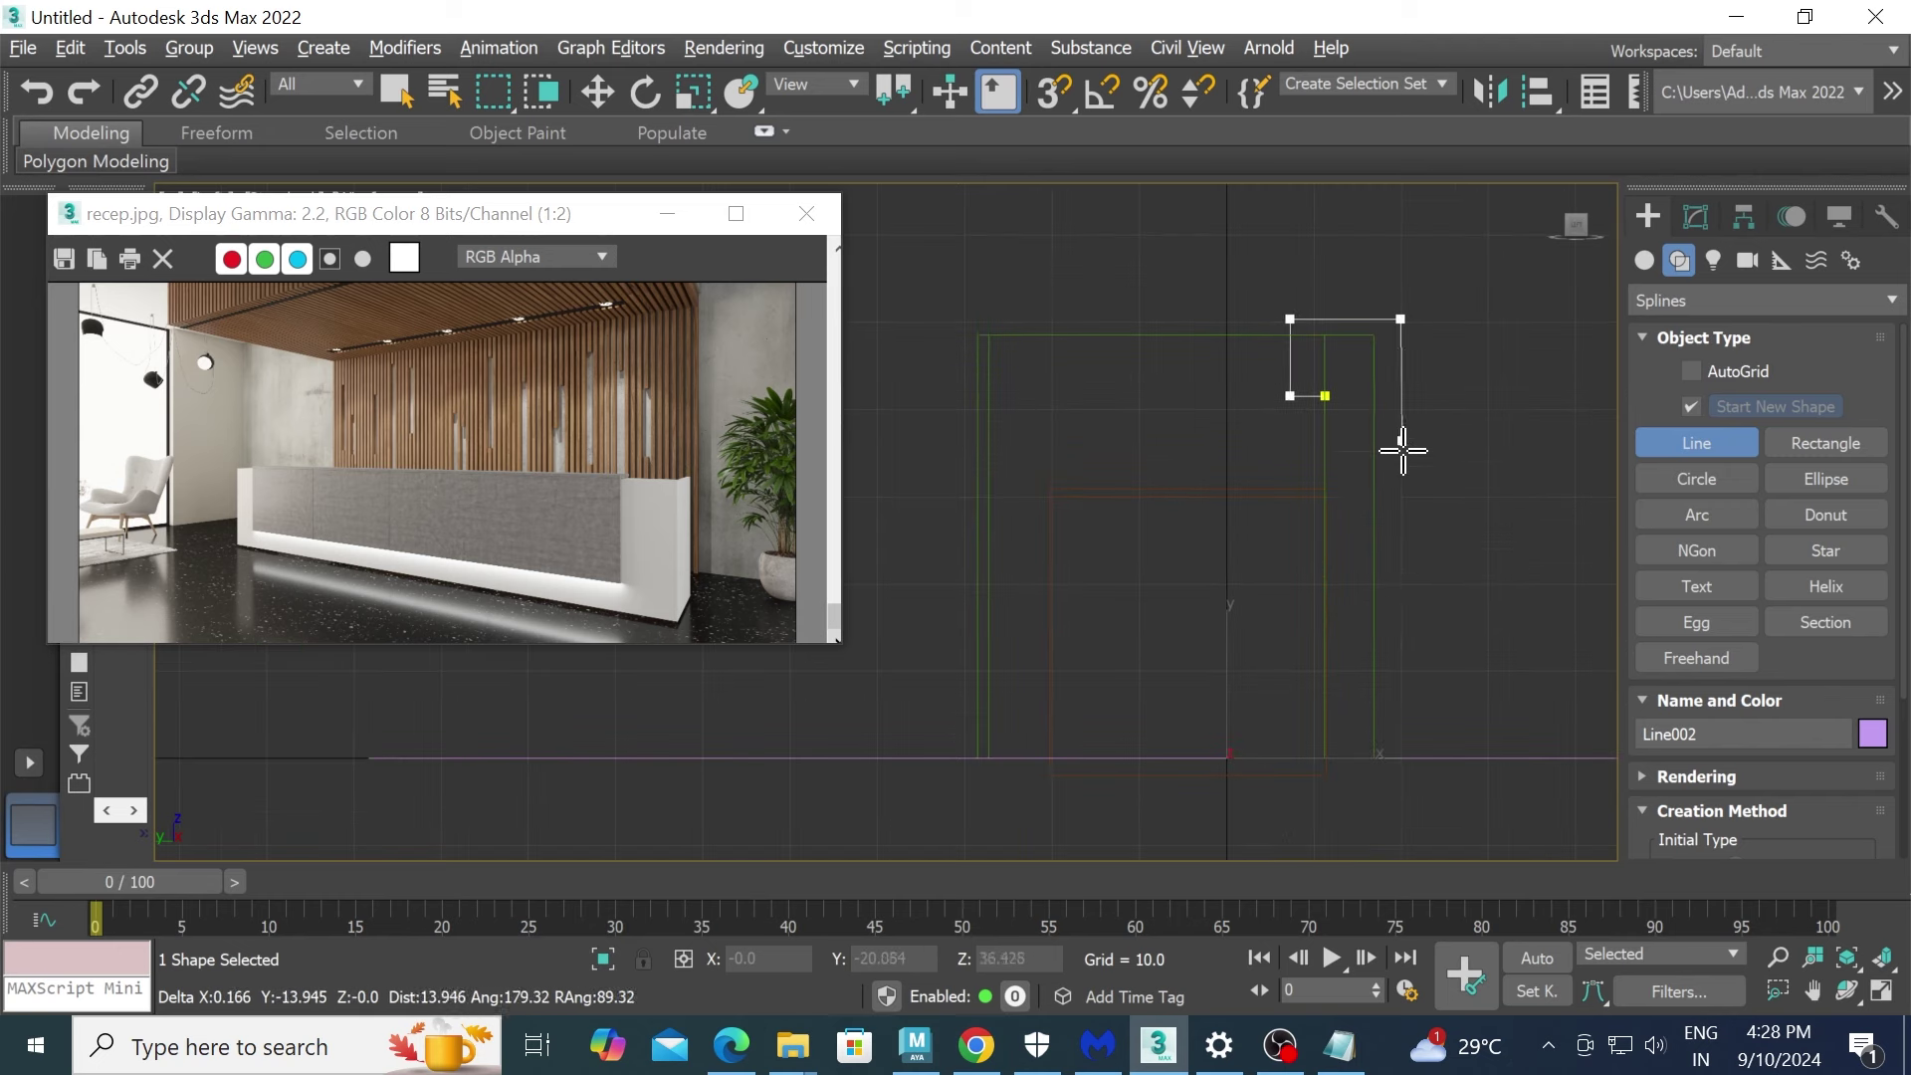
click(1409, 652)
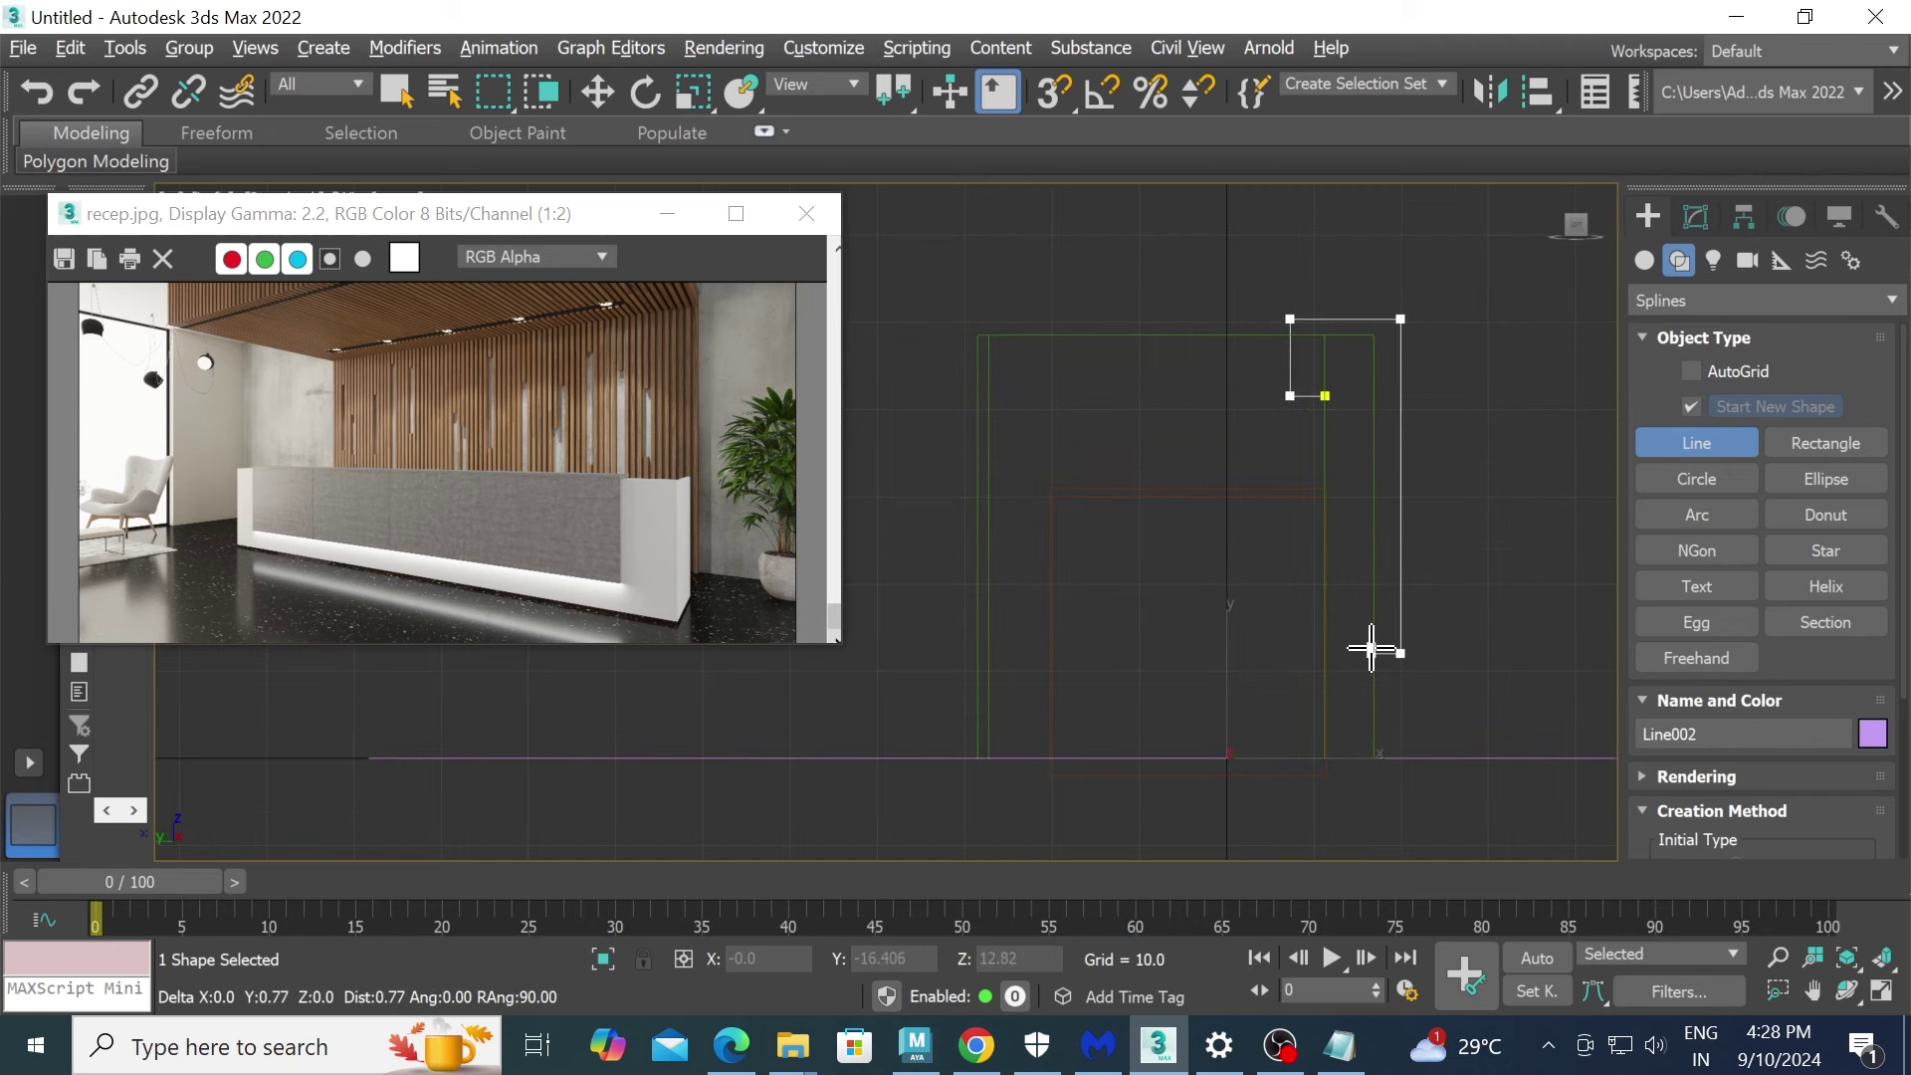
right_click(1372, 649)
key(w)
key(alt+w)
key(alt+w)
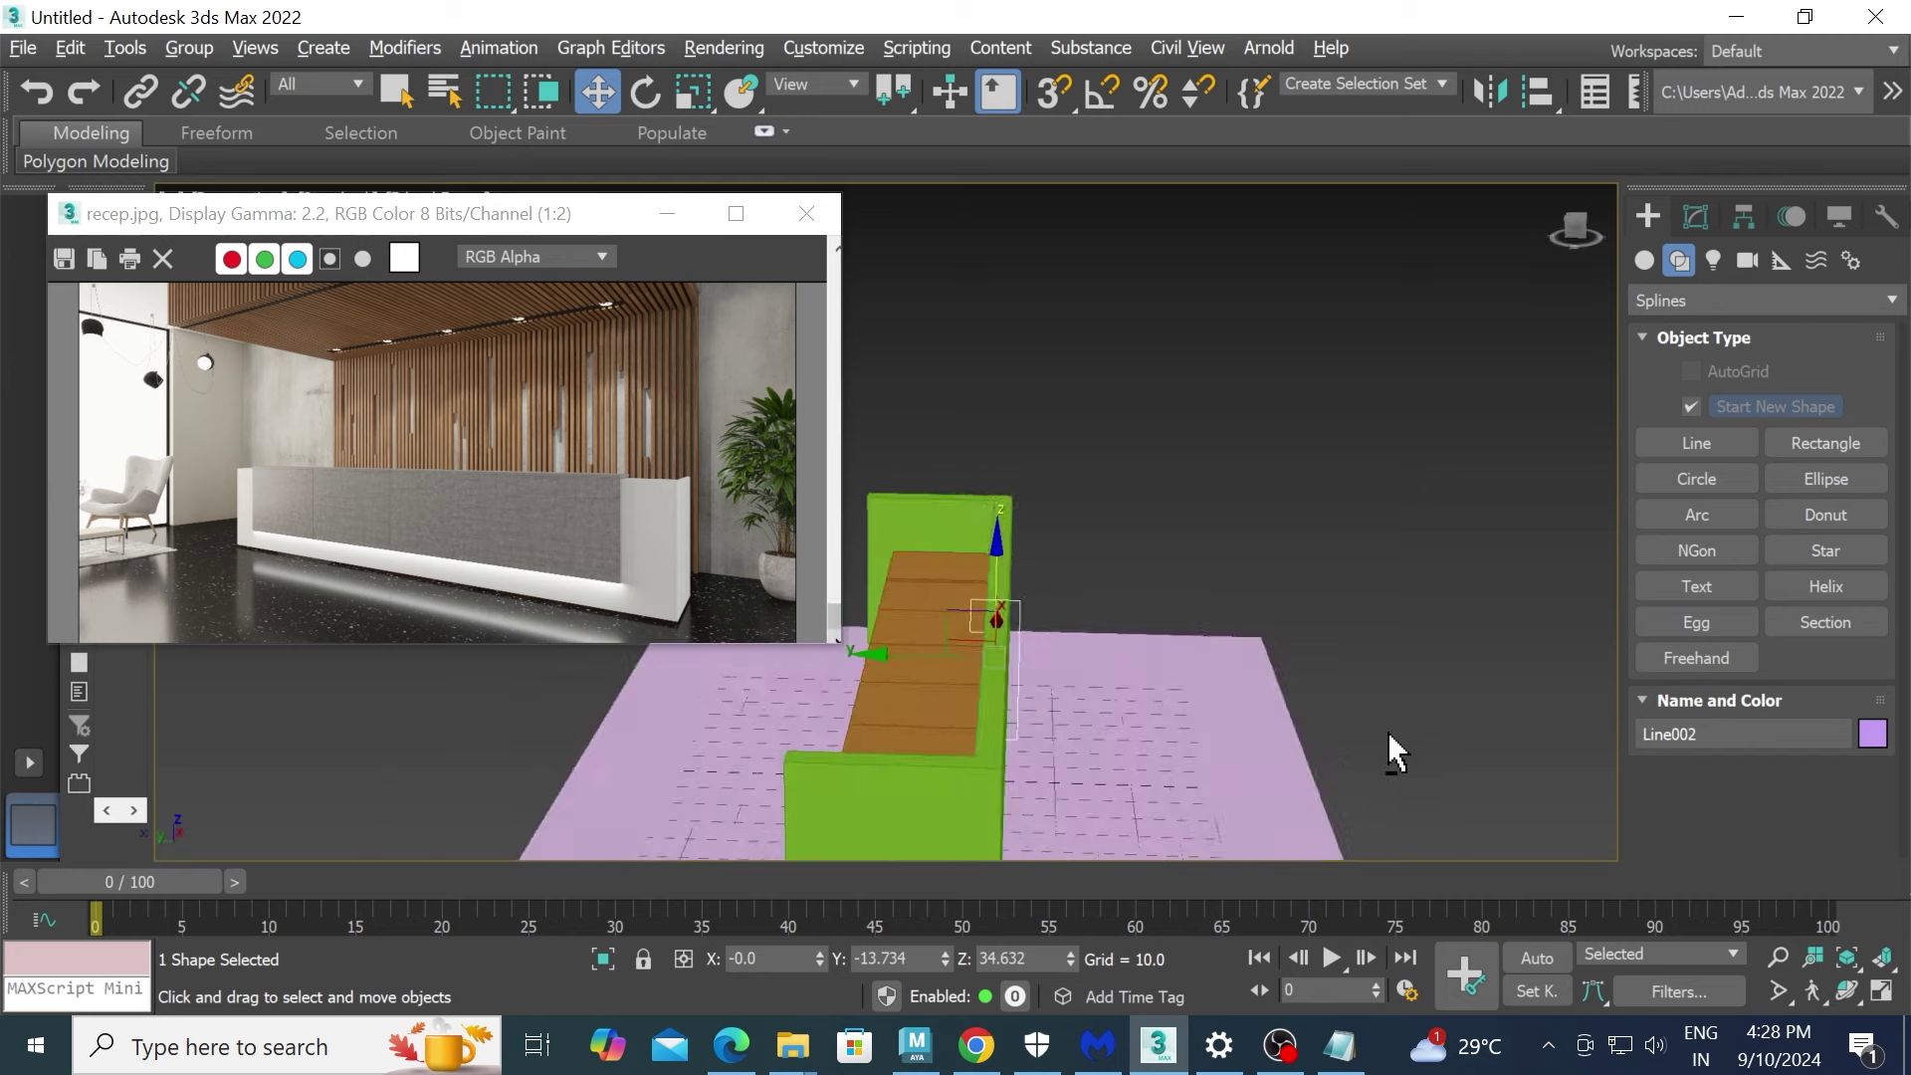
- Expand Line002's Rendering rollout and set a Rectangular profile (length 6.0, width 2.0)
alt+middle_drag(1394, 753, 1280, 746)
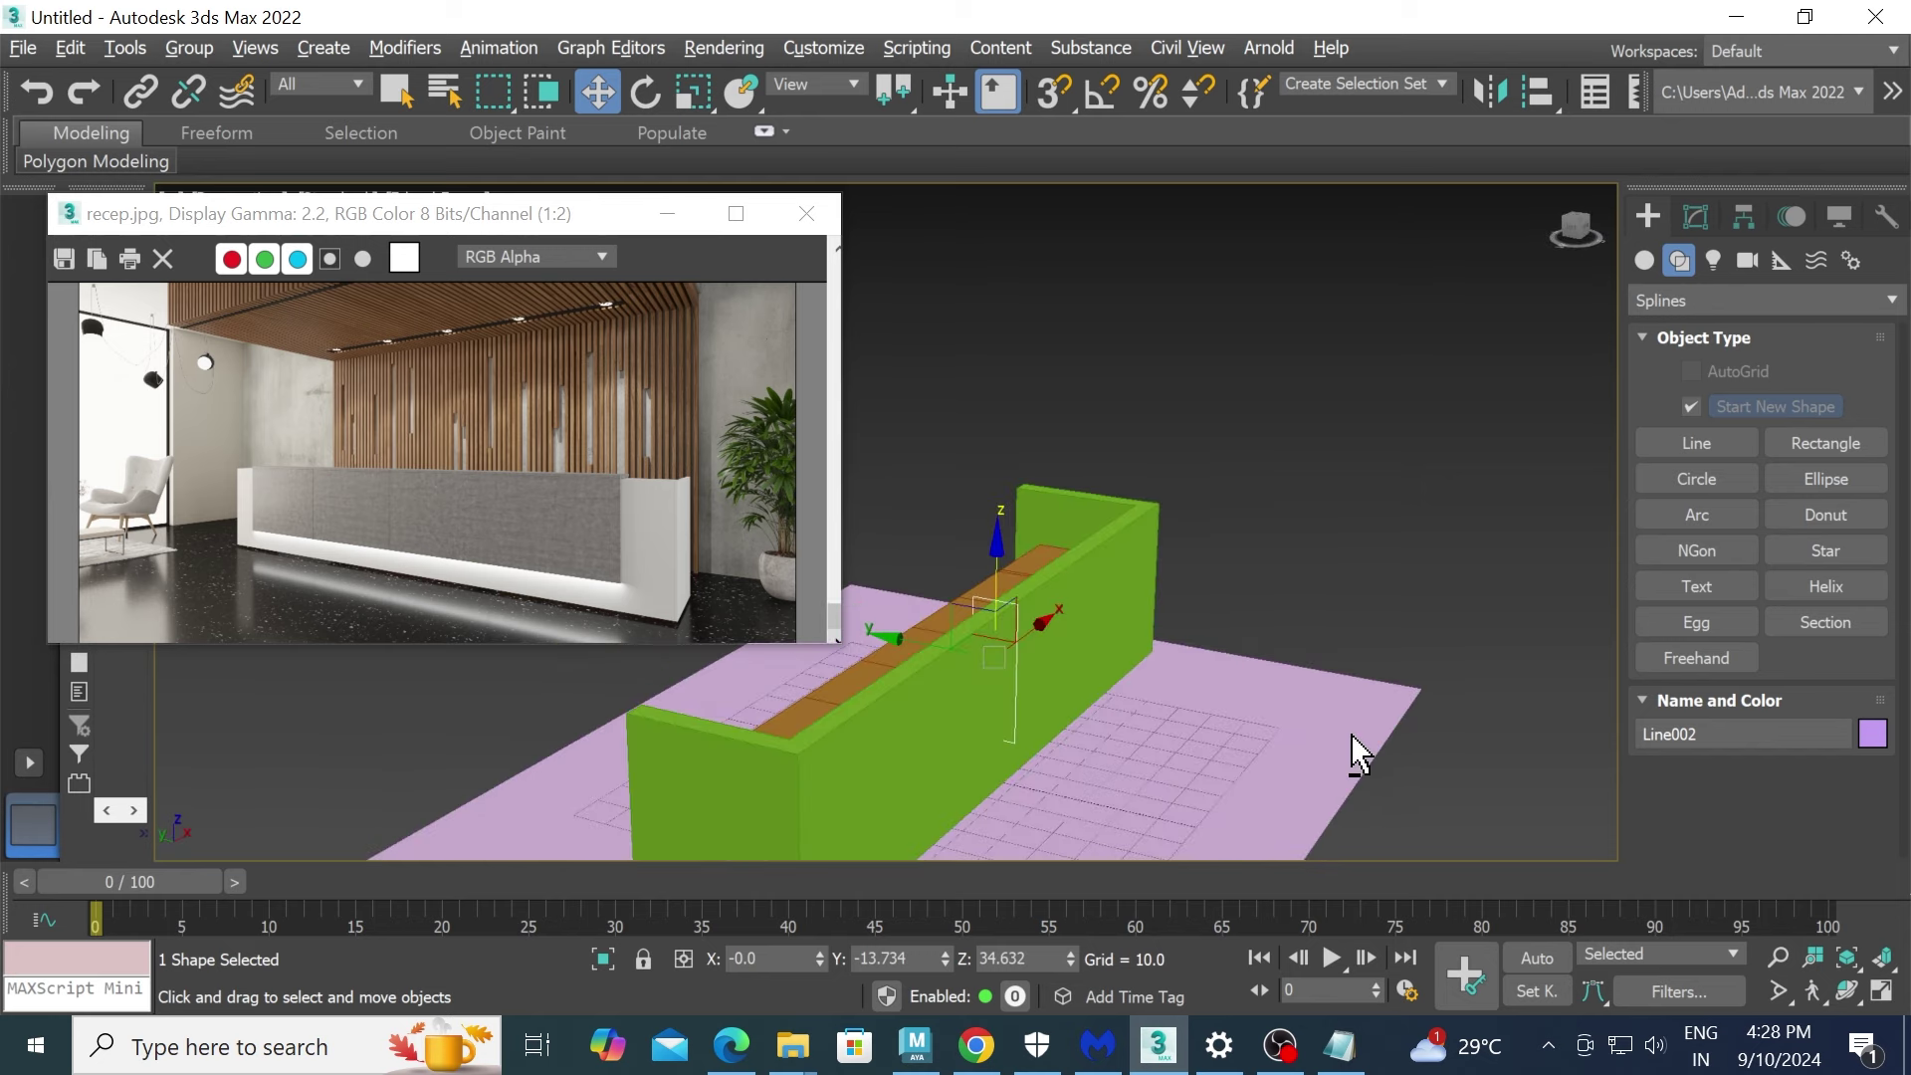
click(1704, 219)
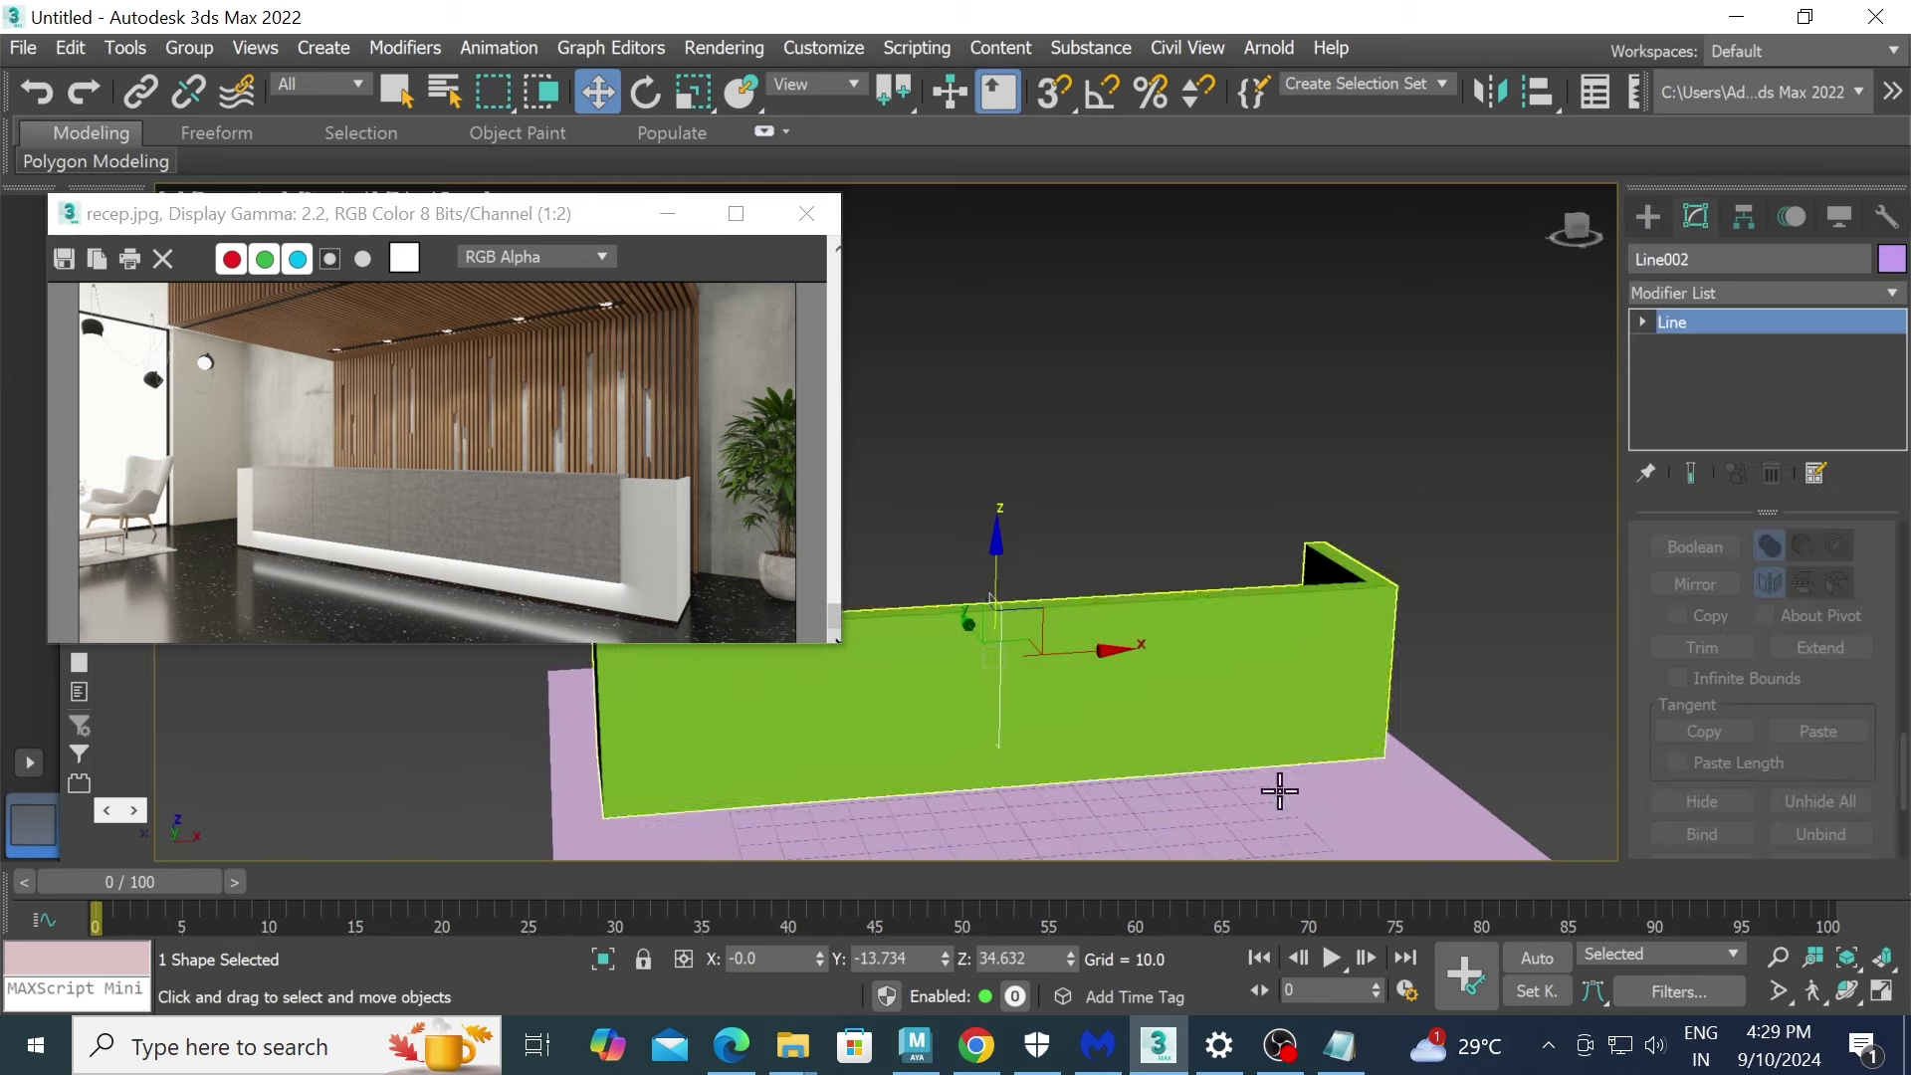
click(1281, 1046)
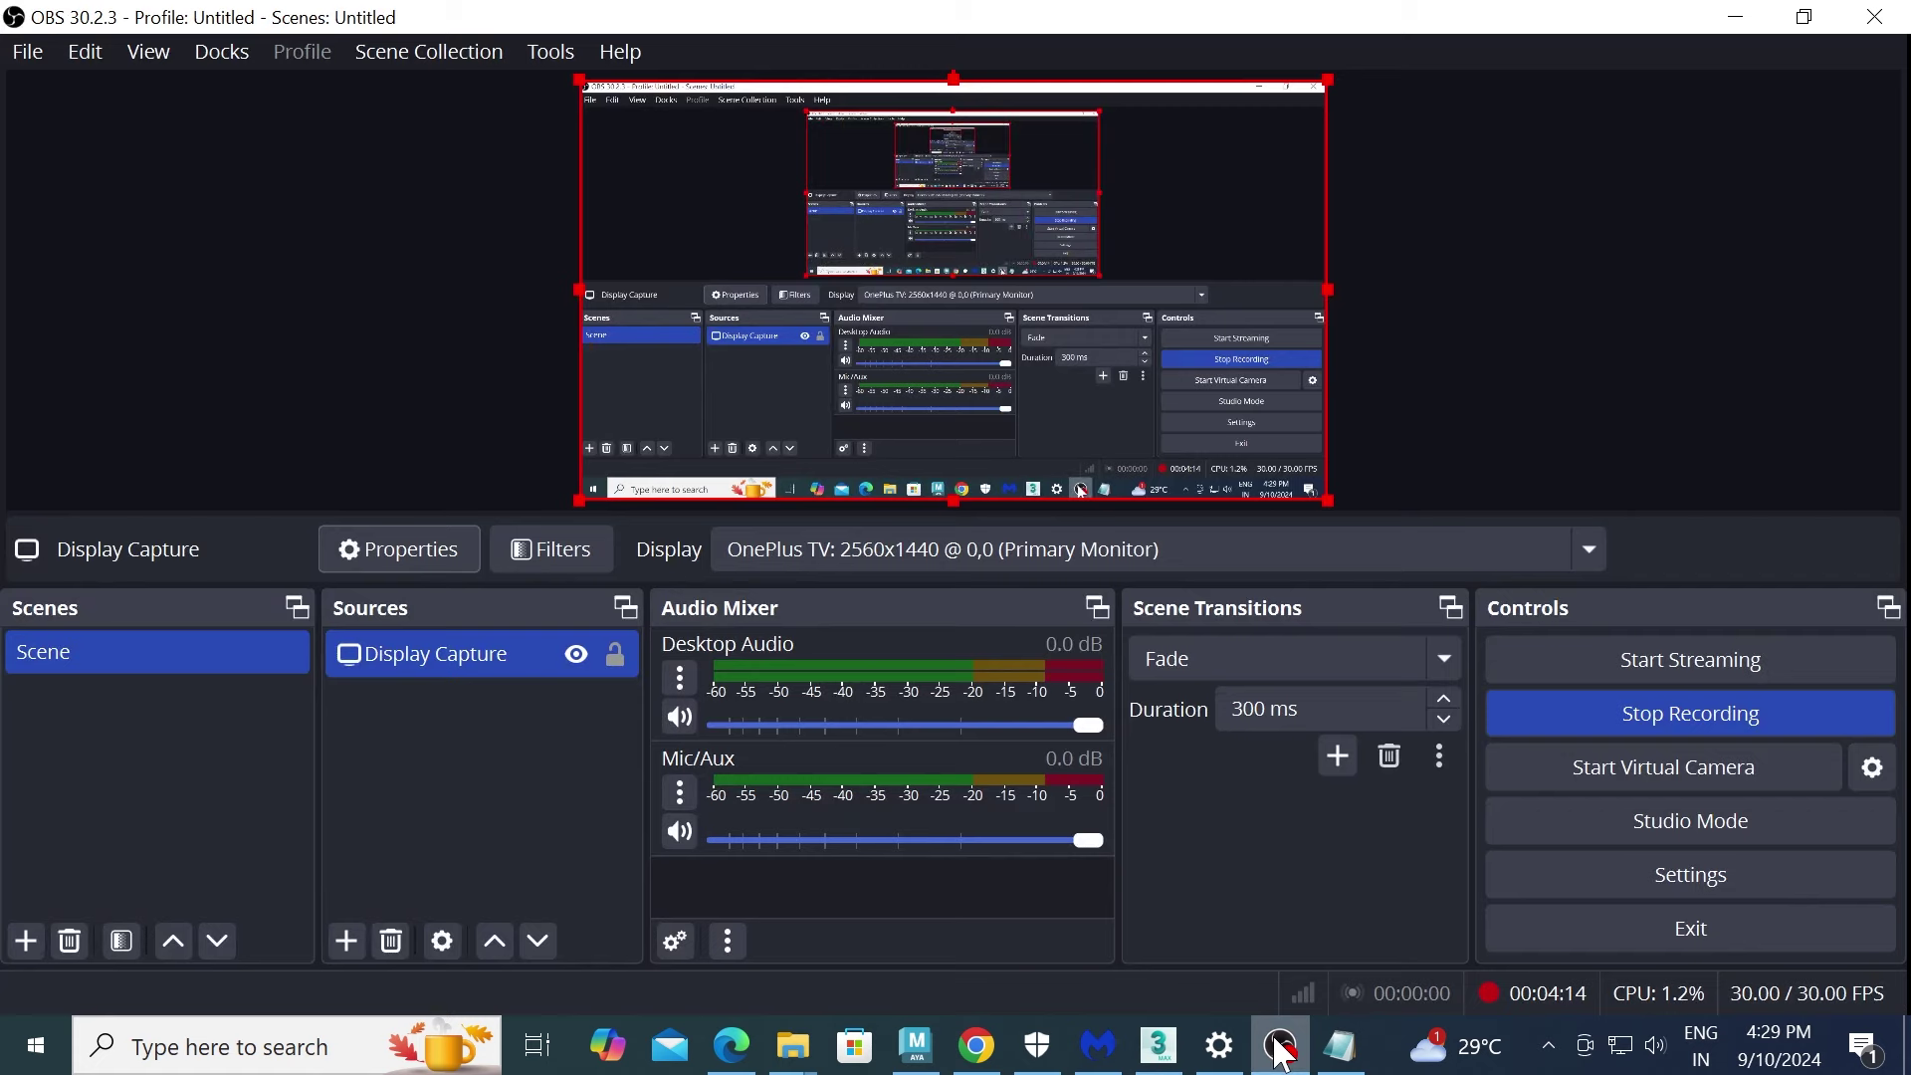
click(1281, 1047)
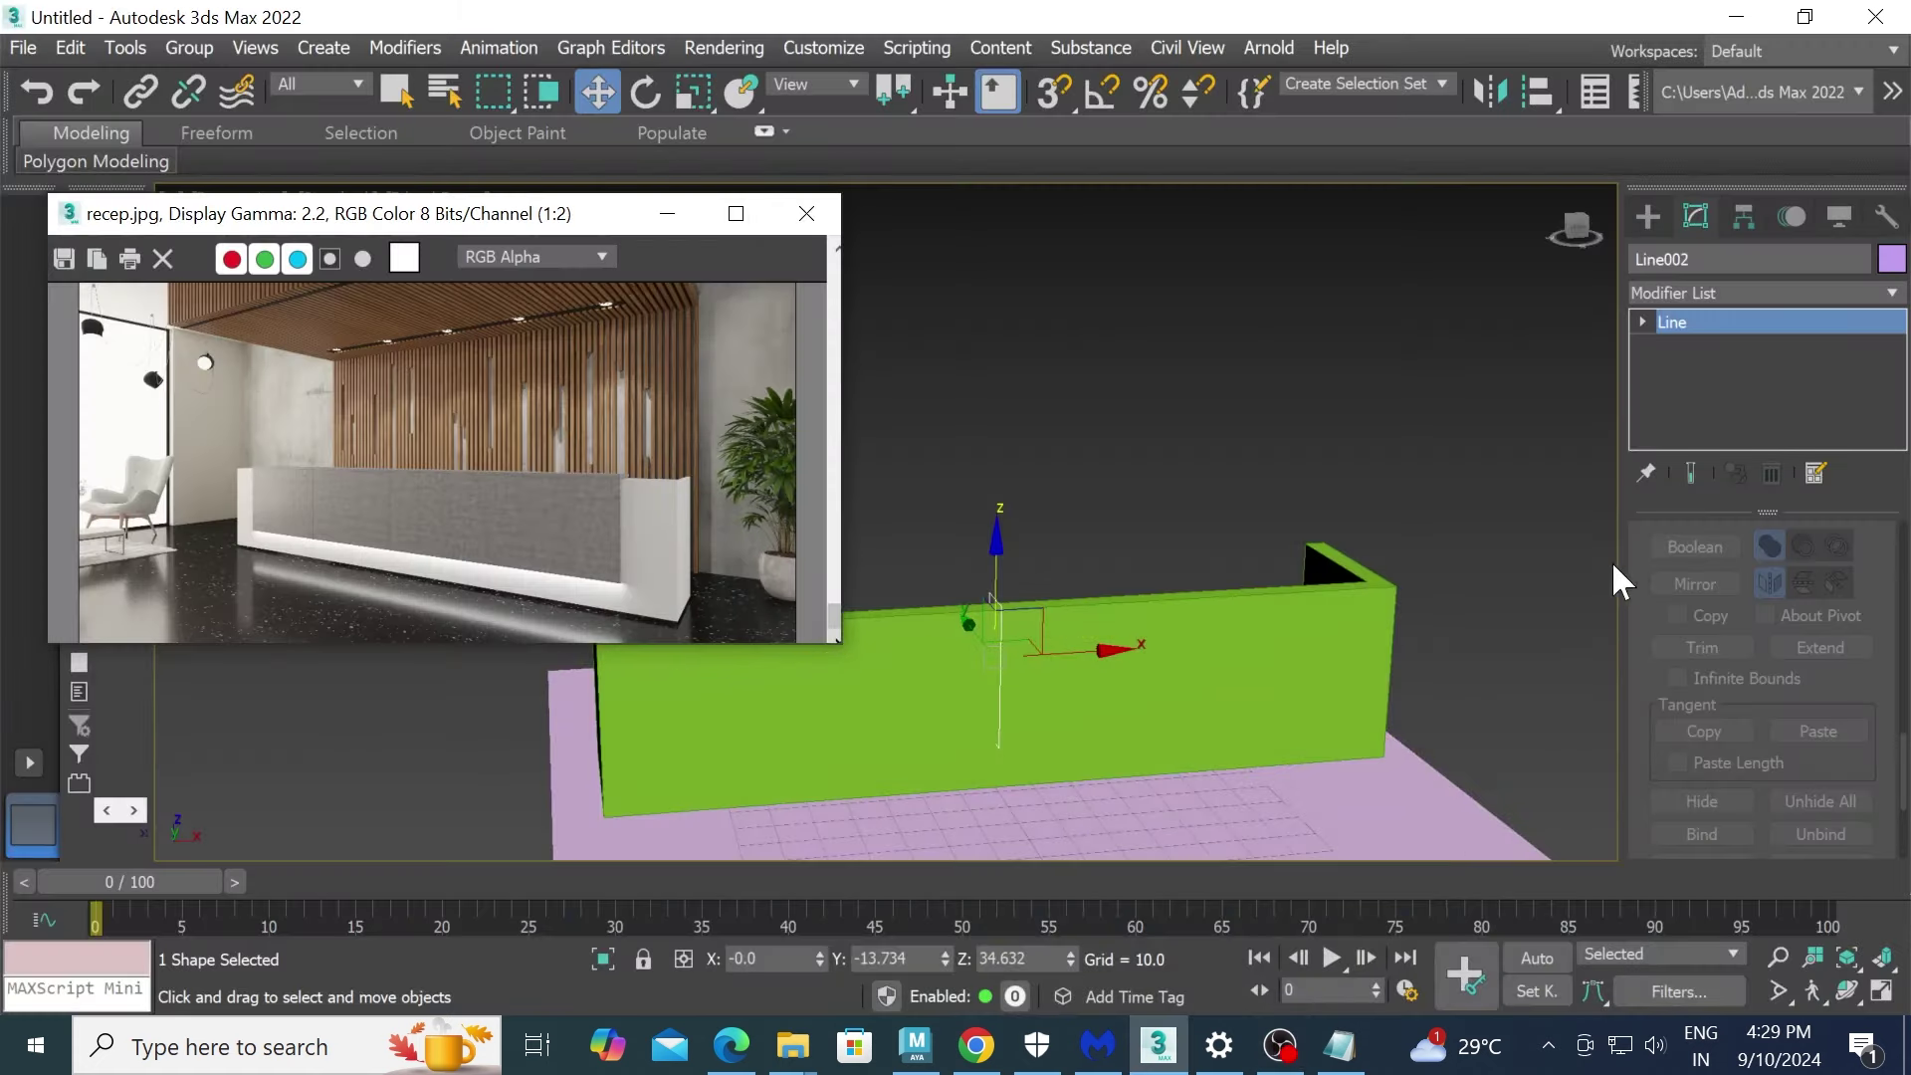
scroll(1643, 558, up, 5)
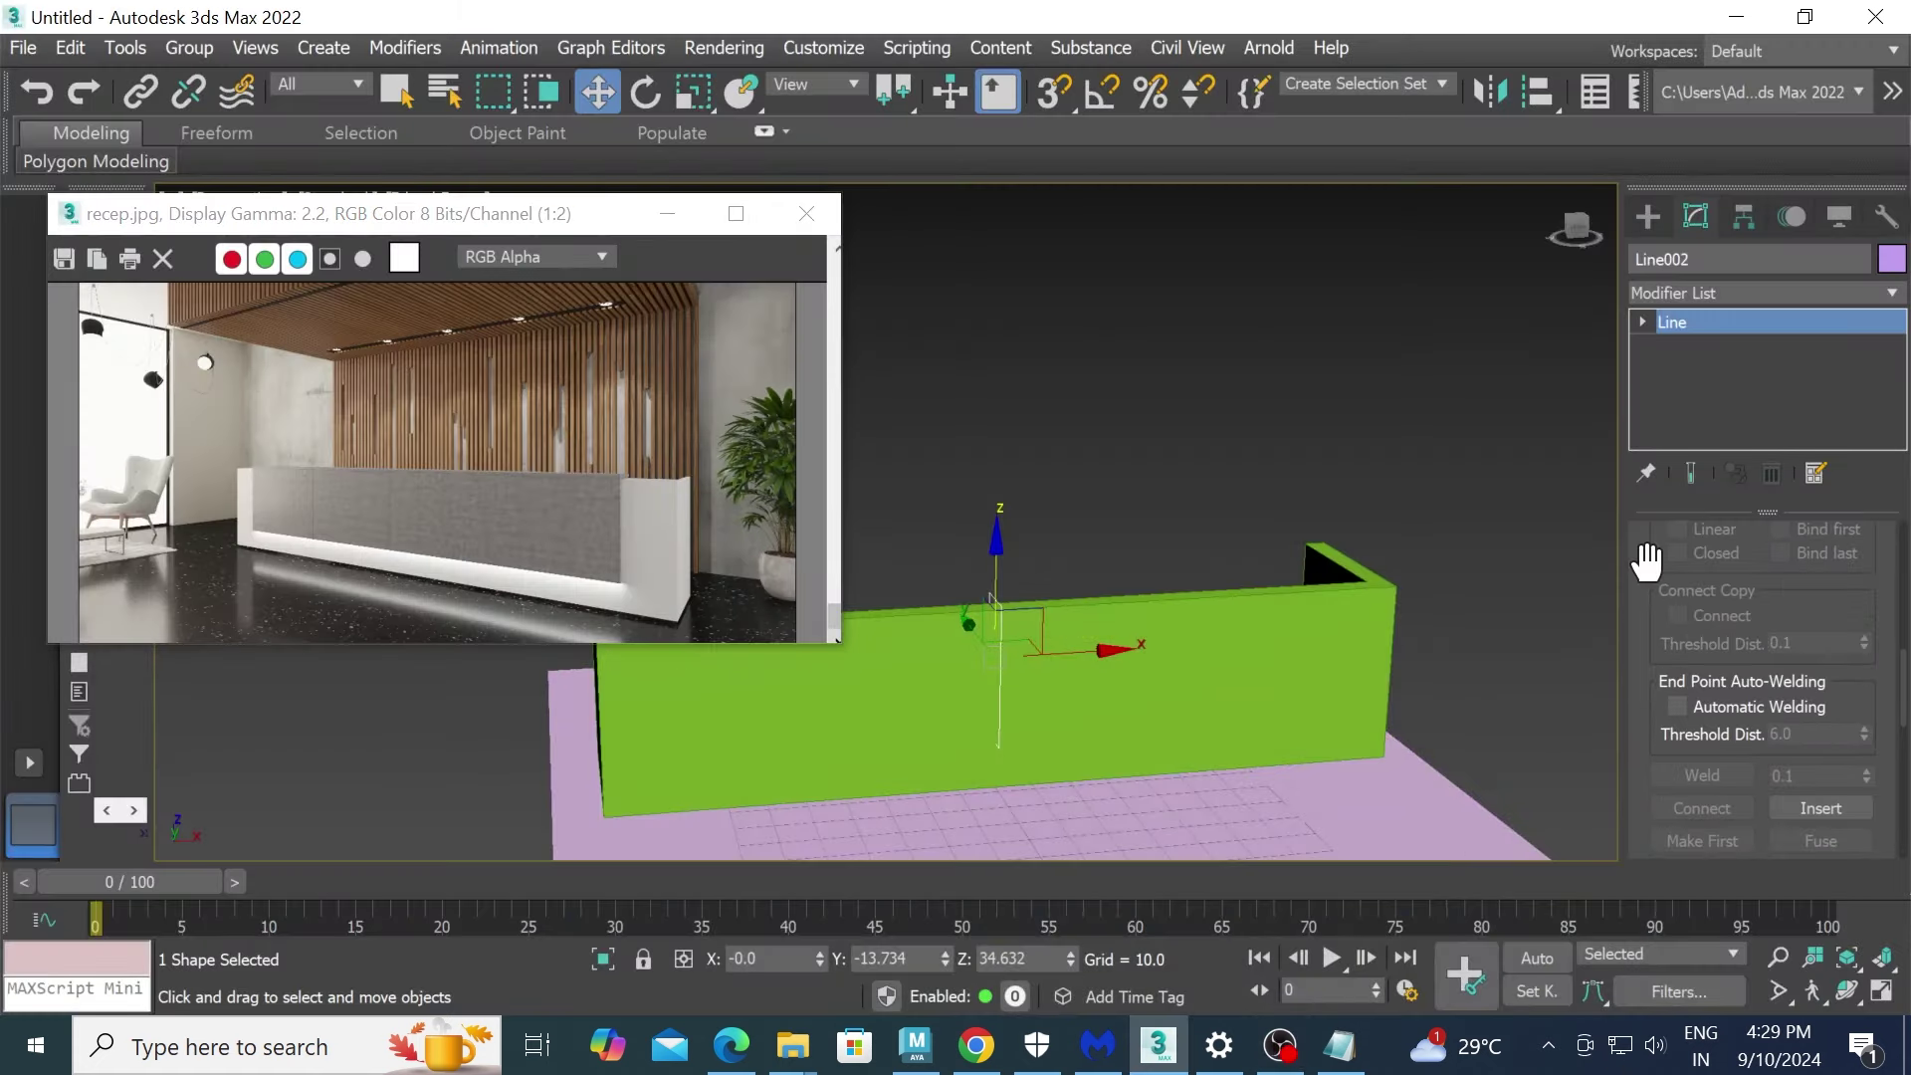
drag(1644, 565, 1659, 922)
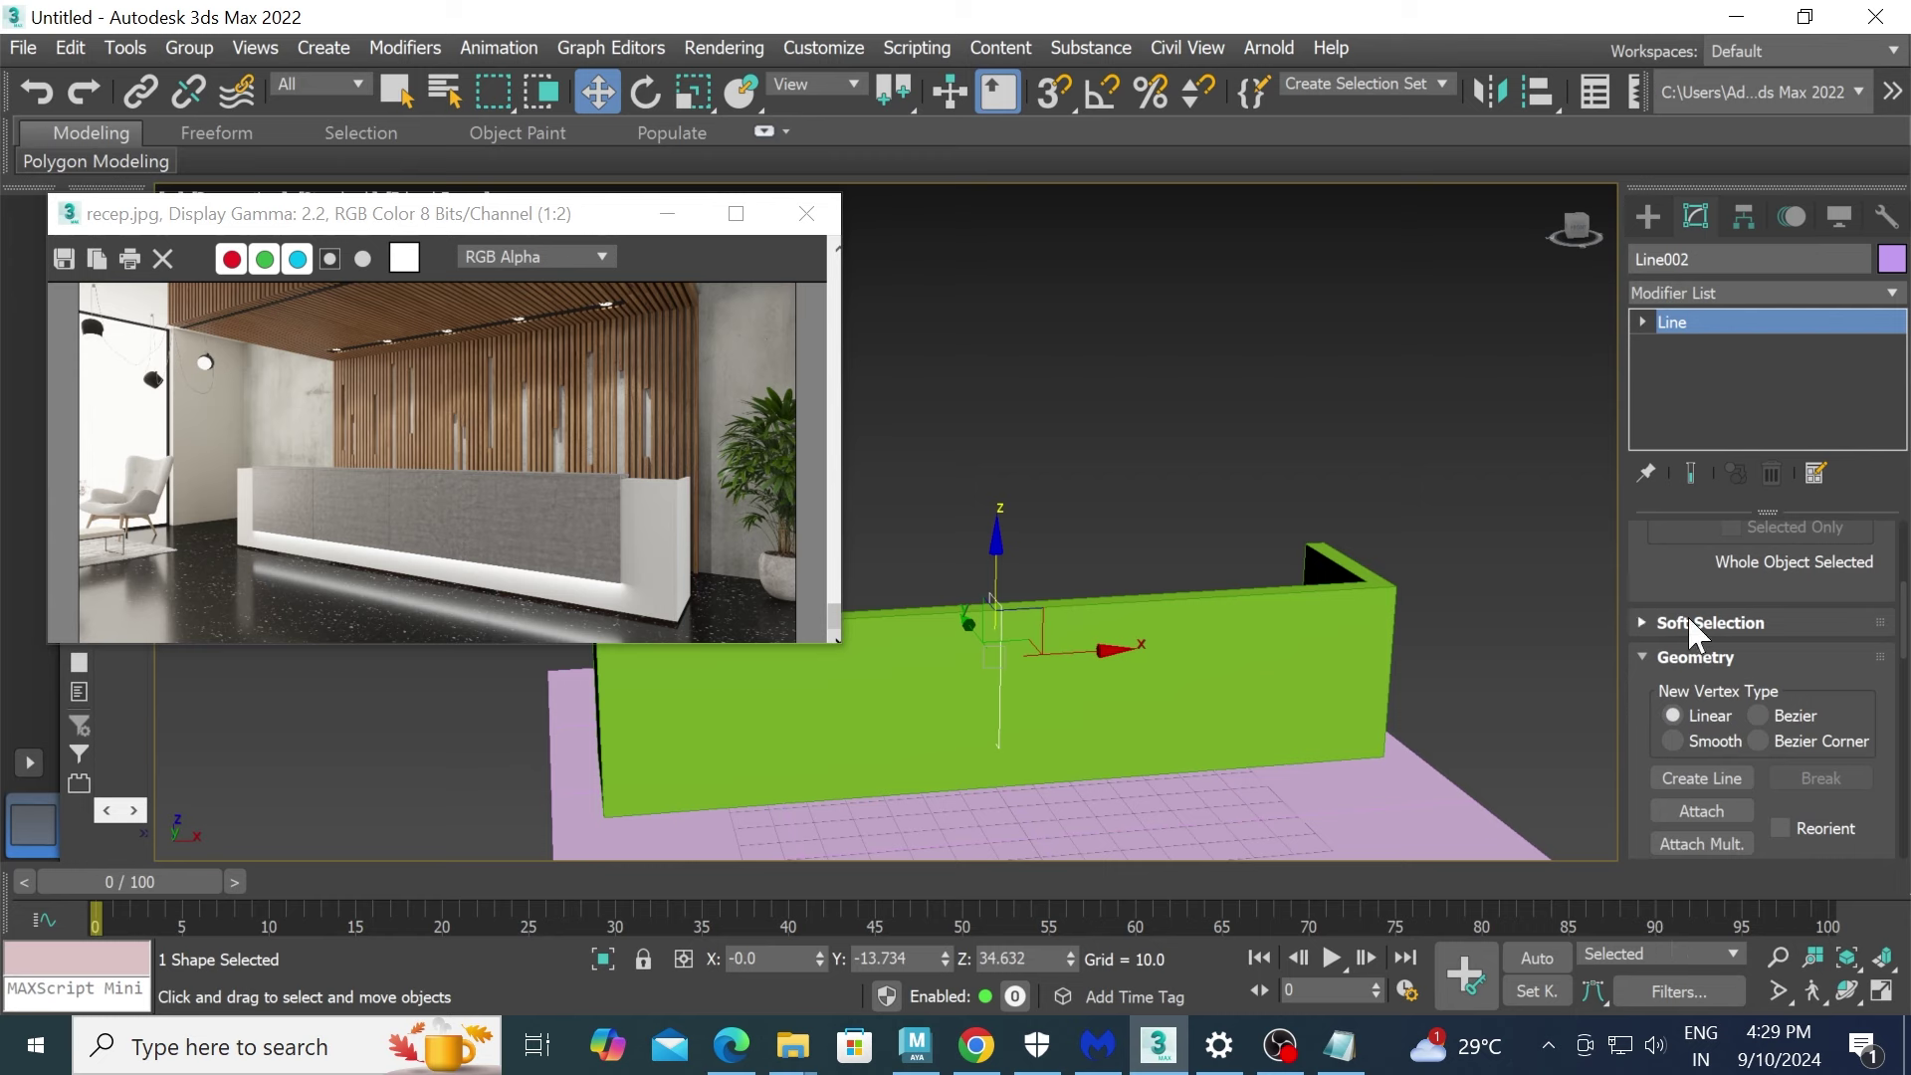
drag(1689, 562, 1674, 883)
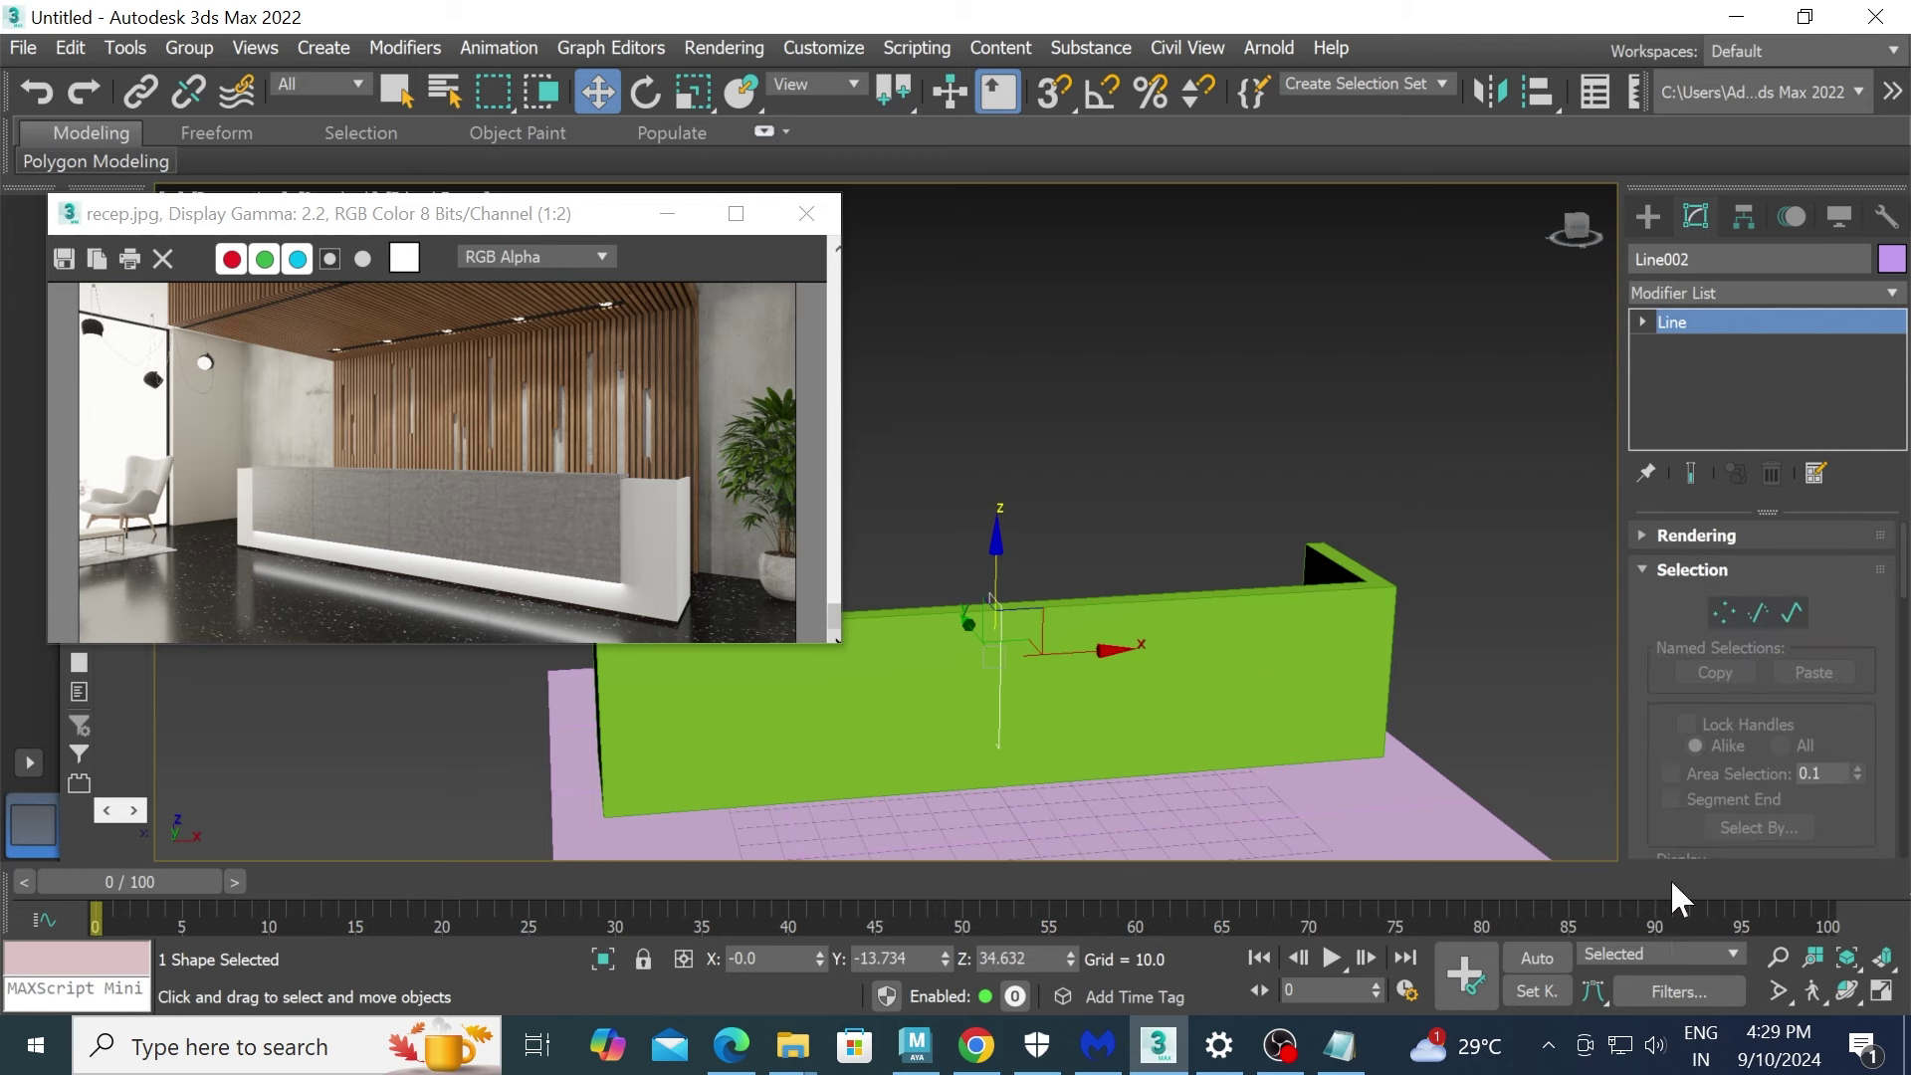
click(1650, 535)
drag(1673, 602, 1697, 876)
click(1672, 705)
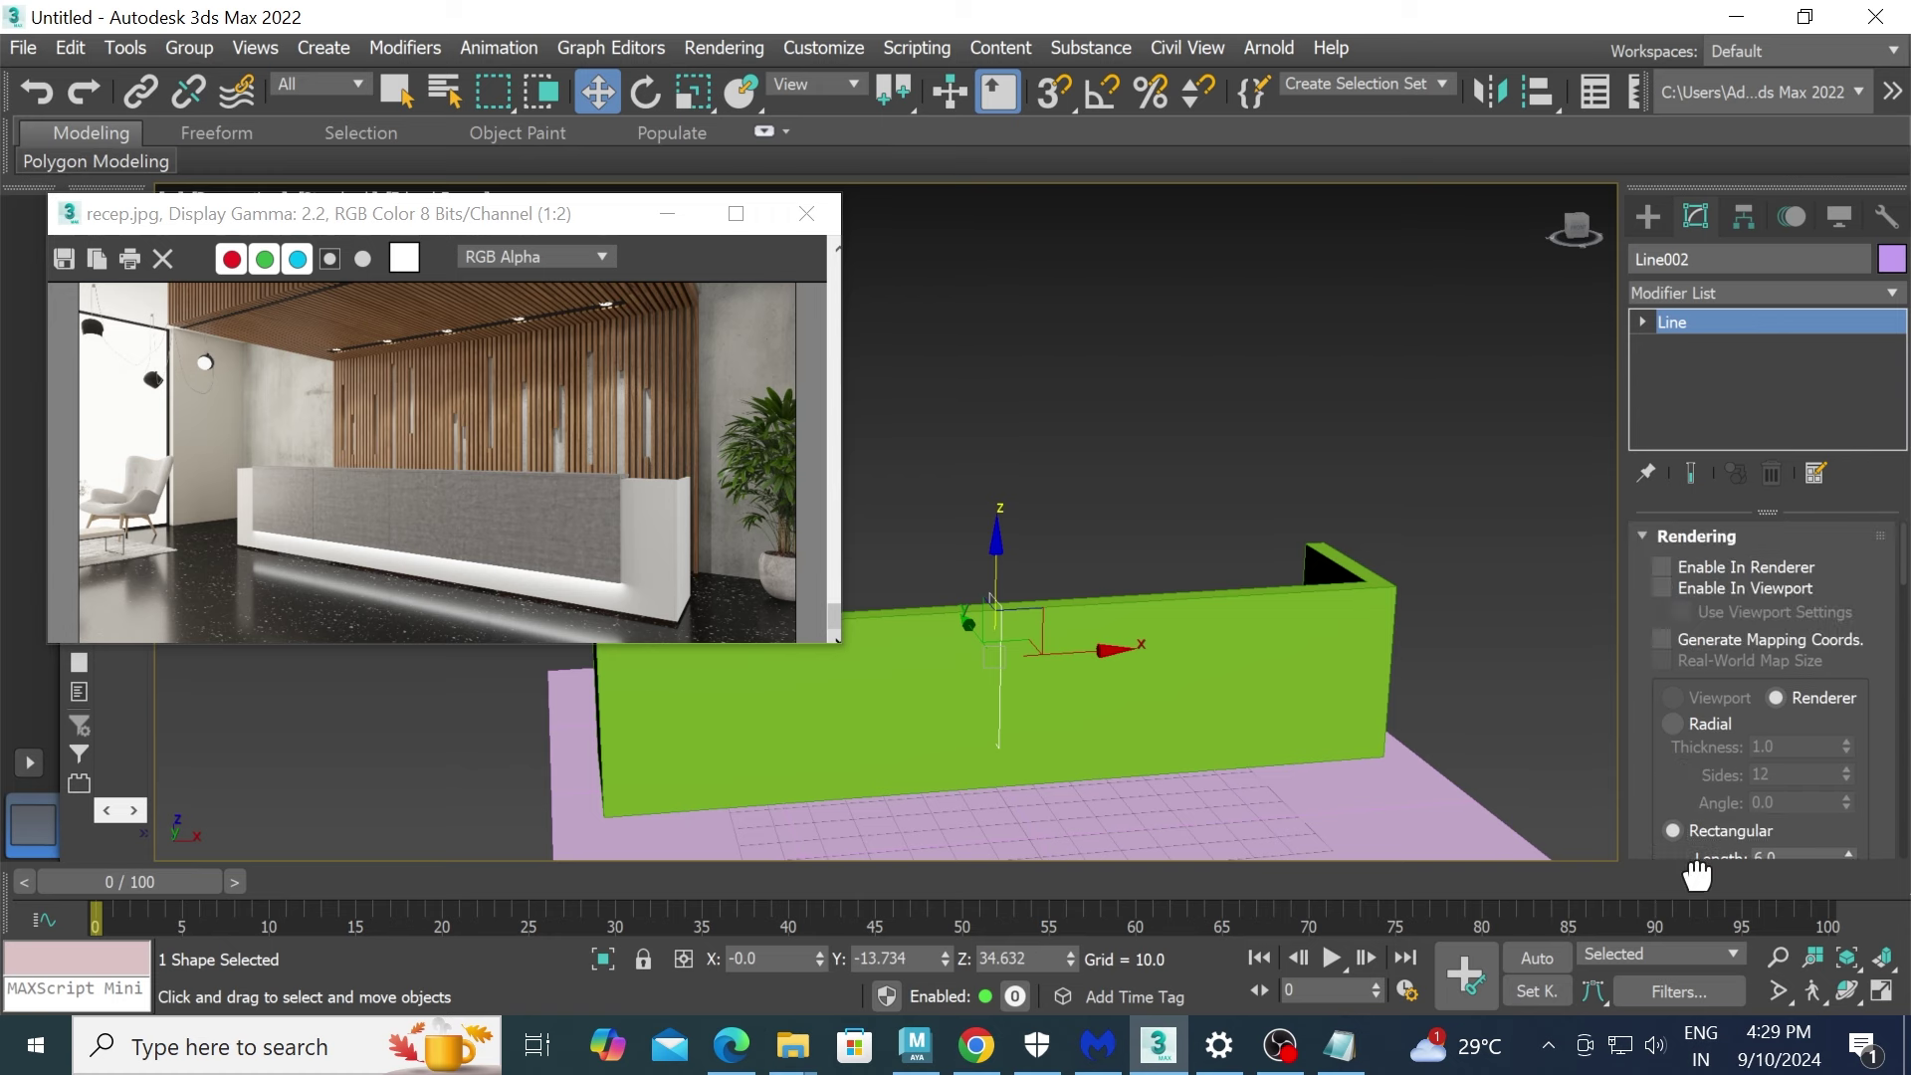
- Enable Line002 in the viewport as a rectangular slab, length 159.702 and width 1.46
click(1680, 589)
mouse_move(1578, 618)
alt+middle_down()
mouse_move(1314, 503)
mouse_move(1280, 540)
alt+middle_up()
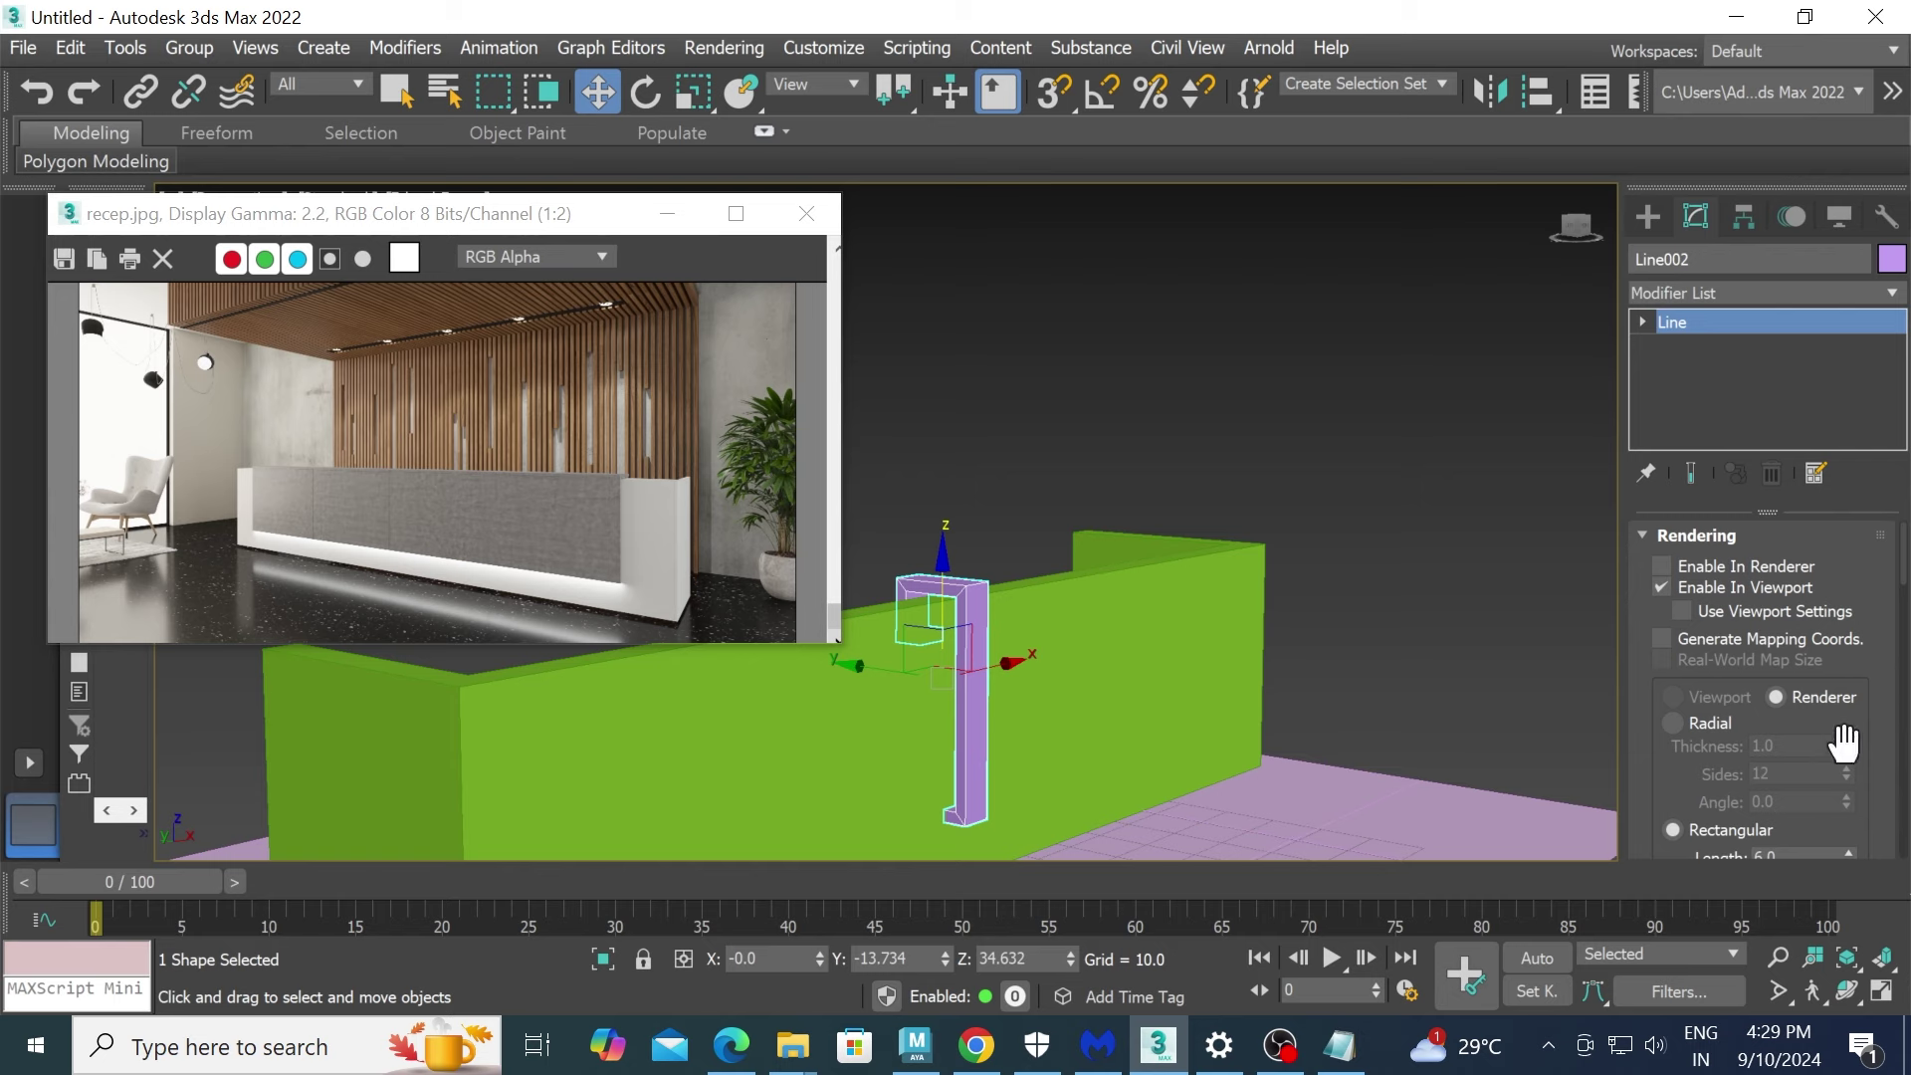
scroll(1822, 837, down, 3)
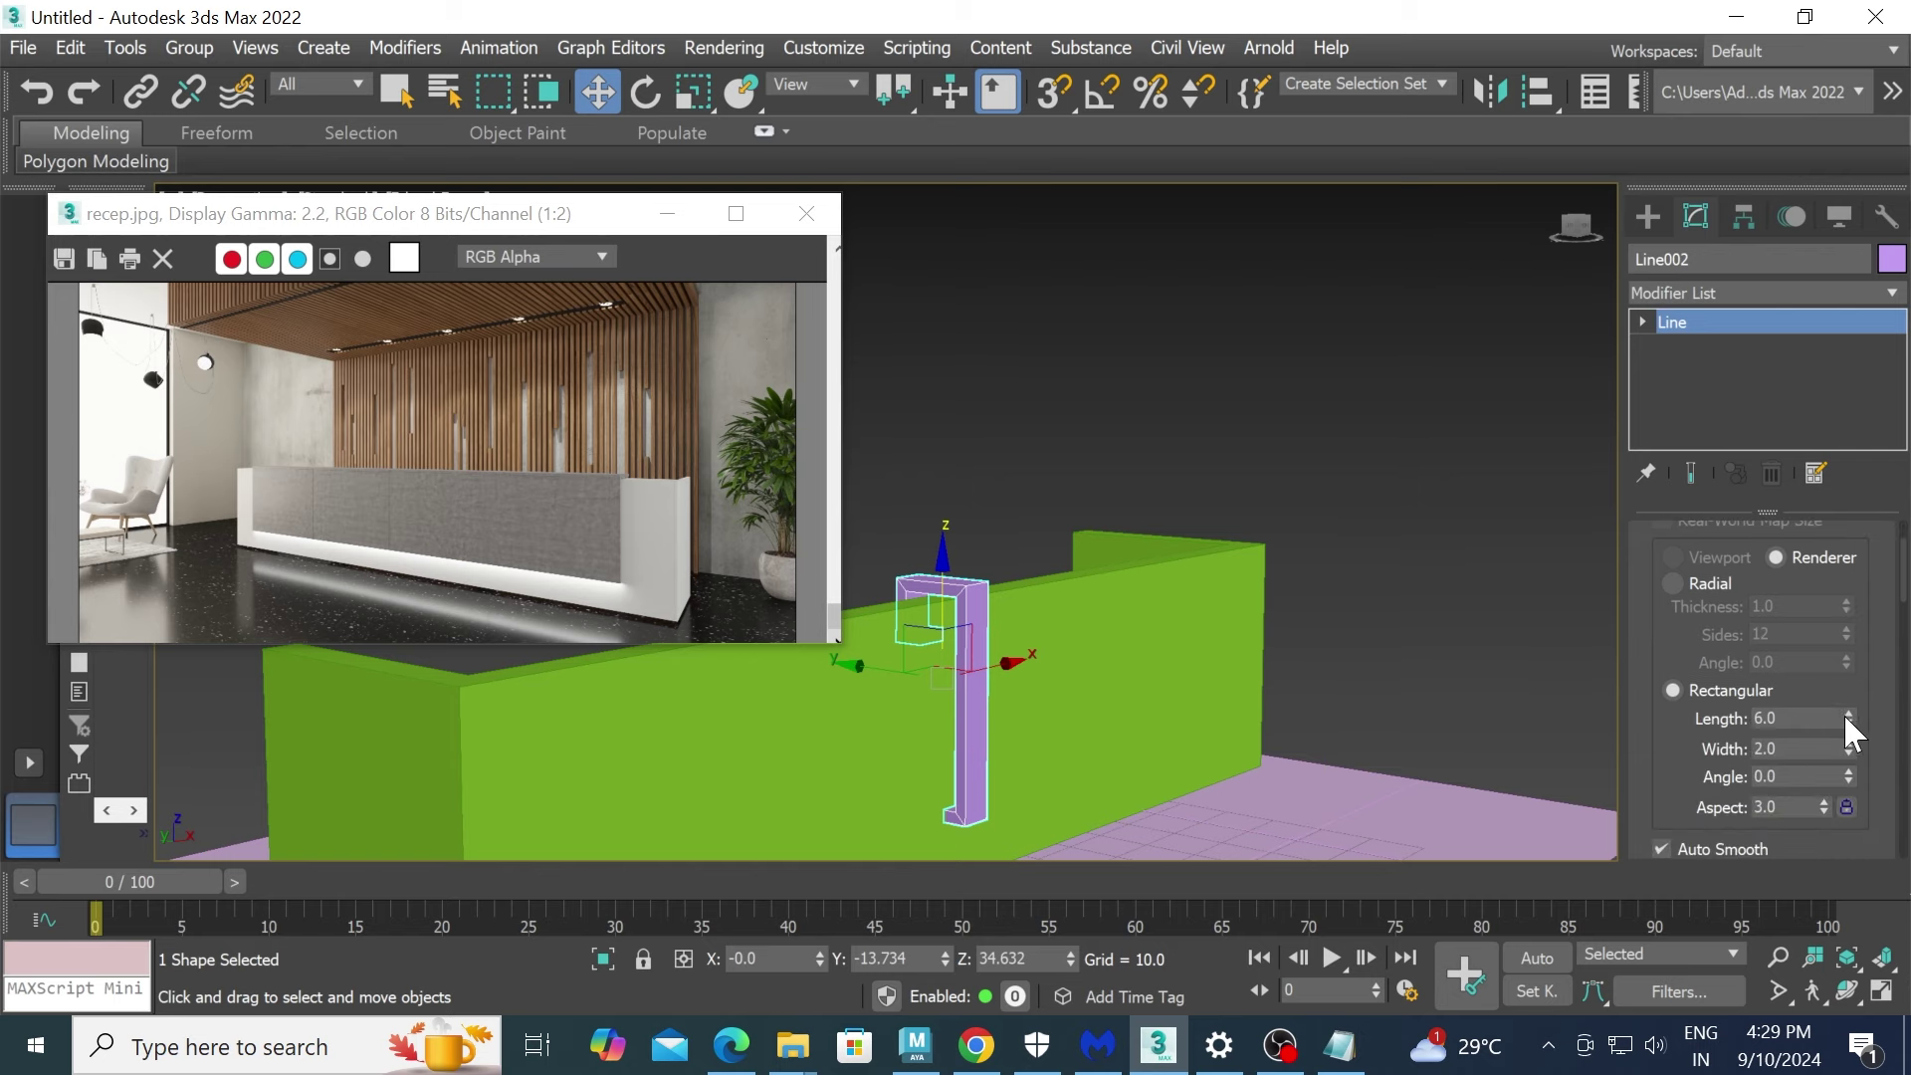
mouse_move(1844, 713)
mouse_down()
mouse_move(1858, 775)
mouse_move(1578, 697)
mouse_move(1263, 329)
mouse_up()
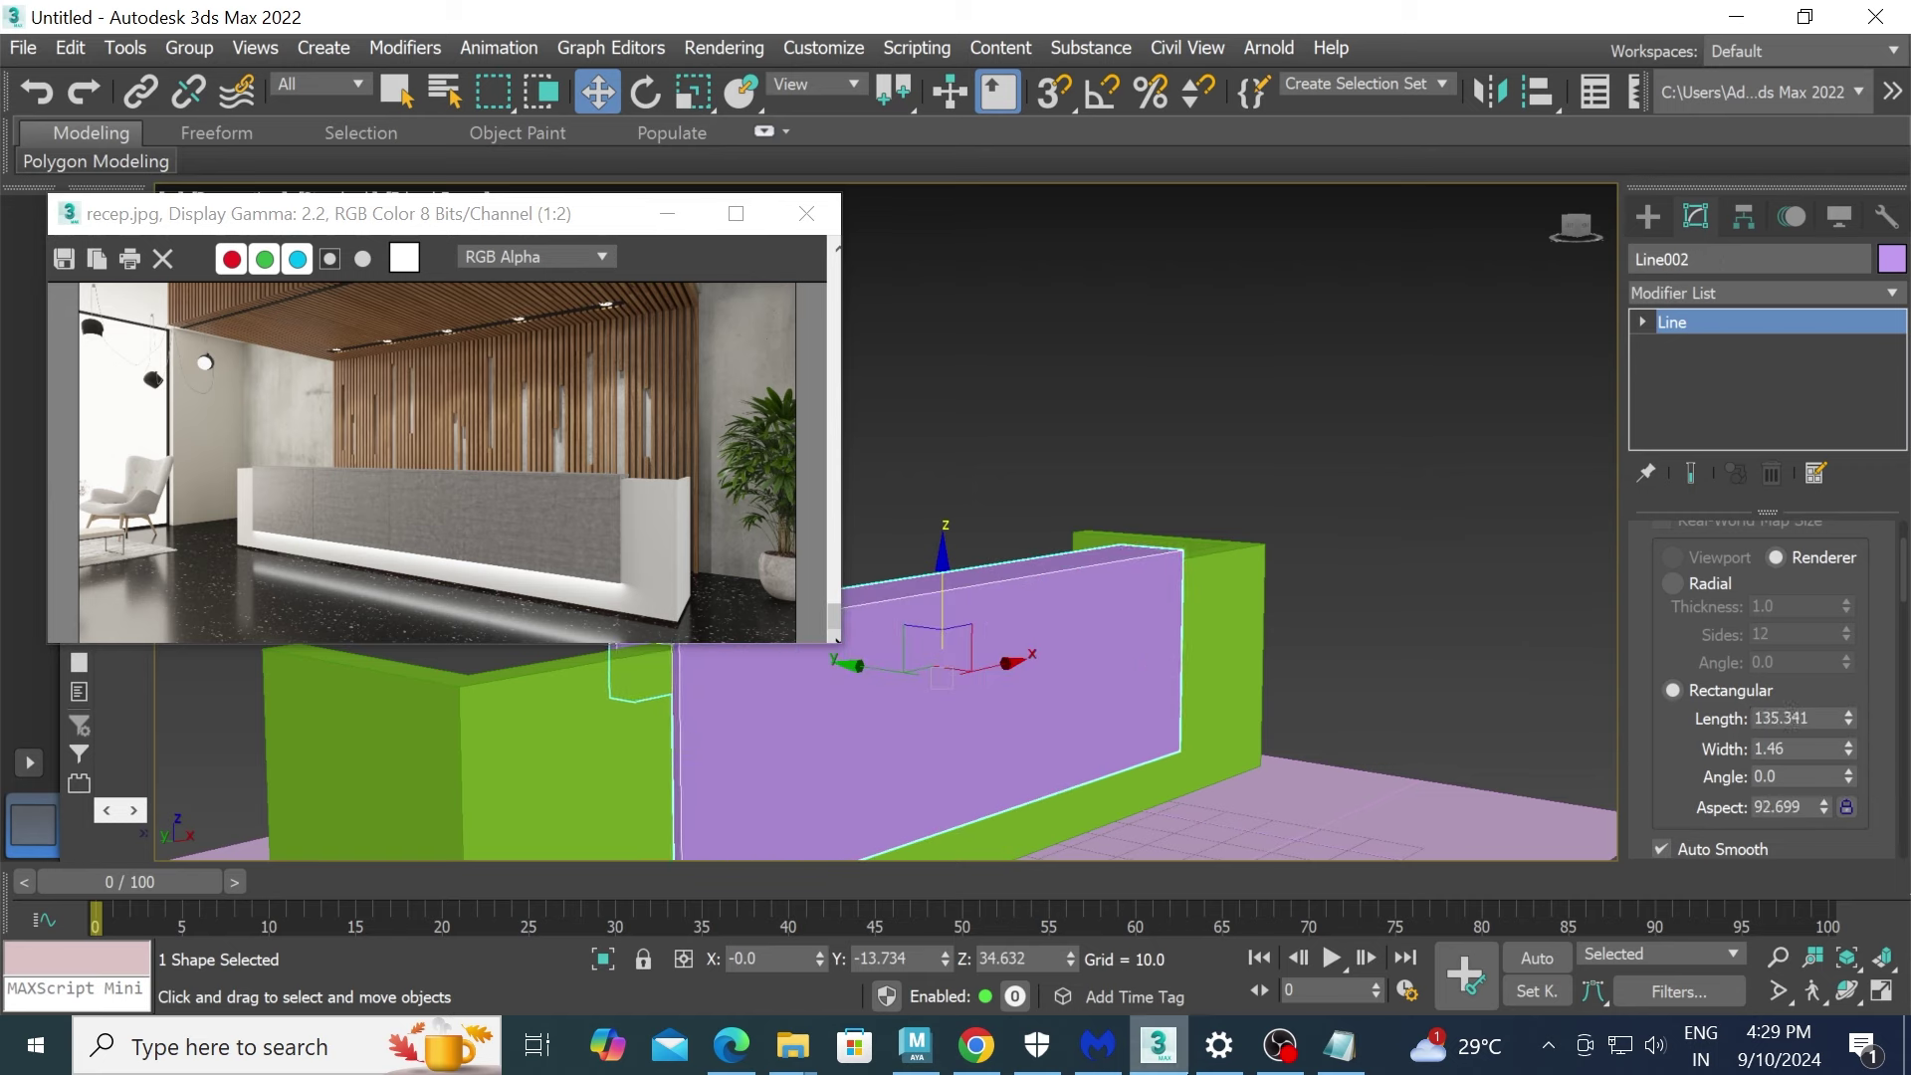
scroll(1142, 631, down, 3)
scroll(1097, 645, down, 2)
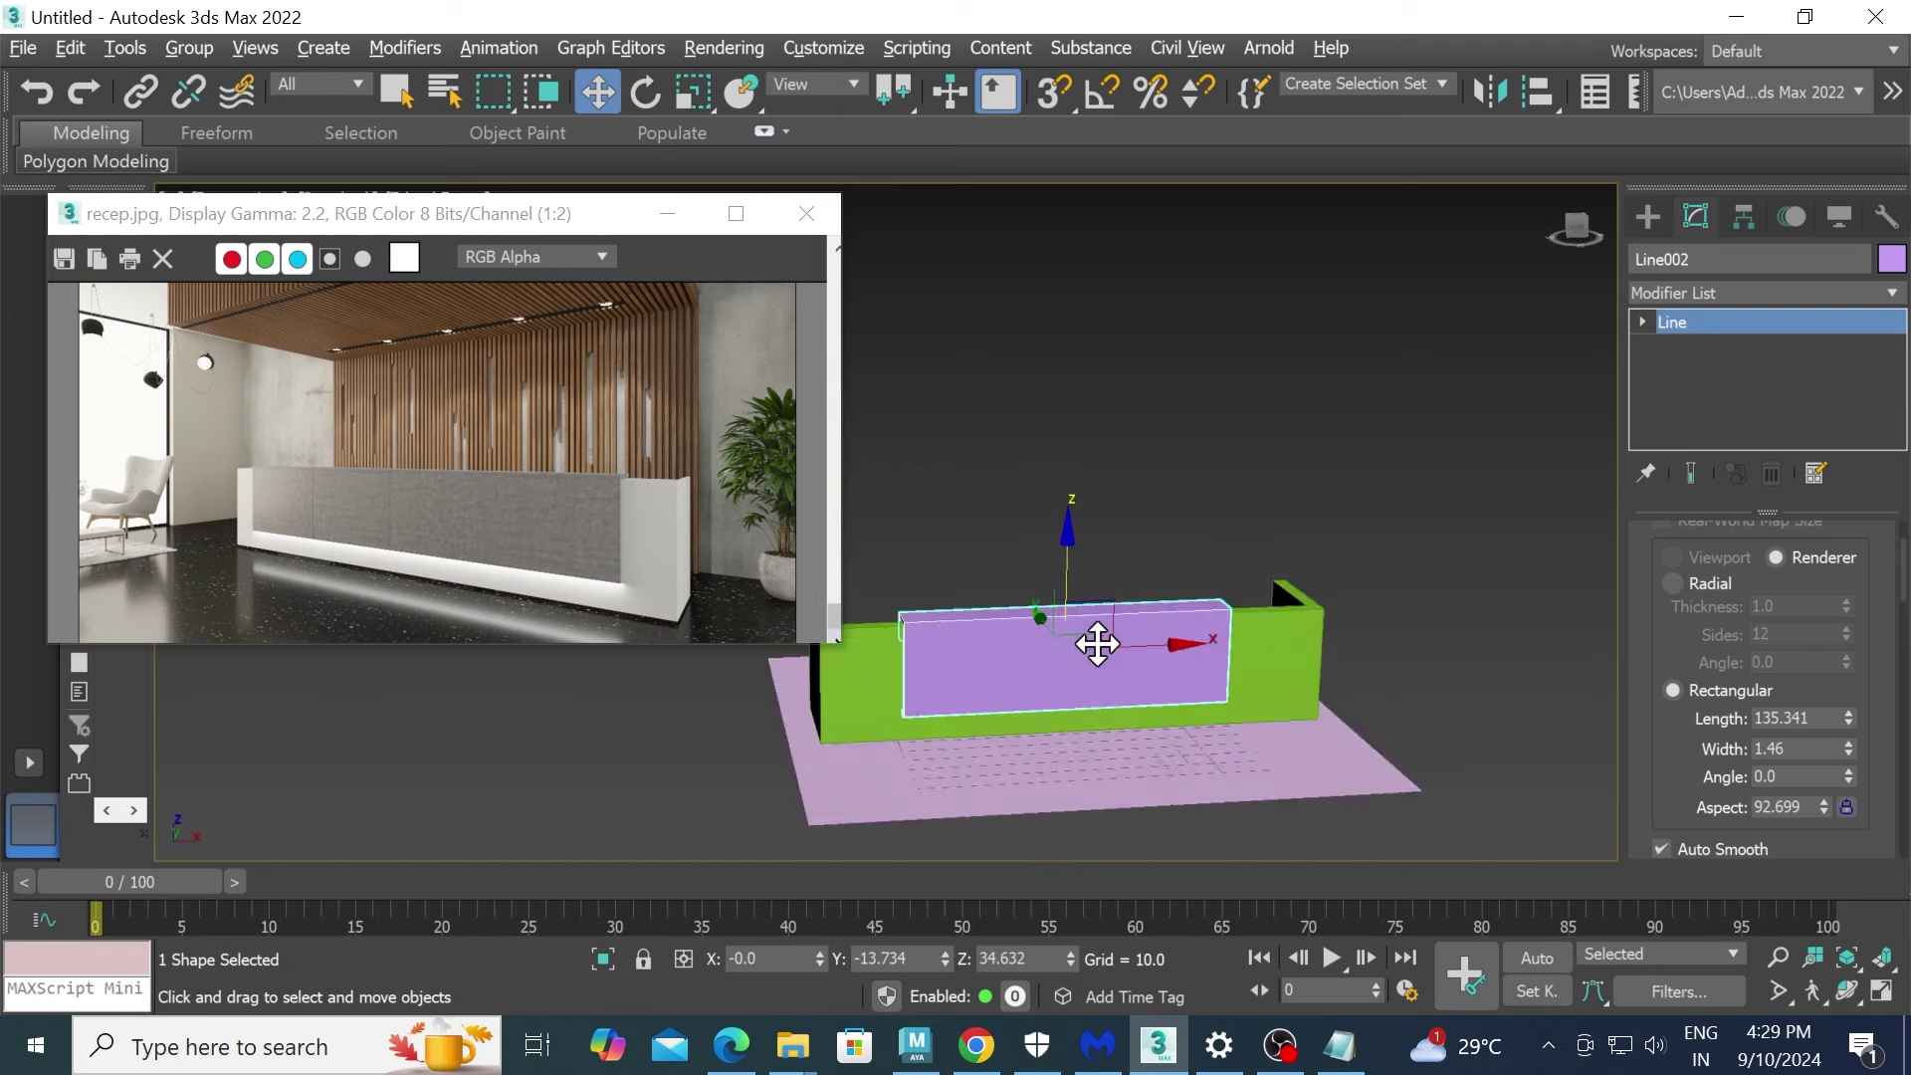
alt+middle_drag(1097, 645, 1078, 647)
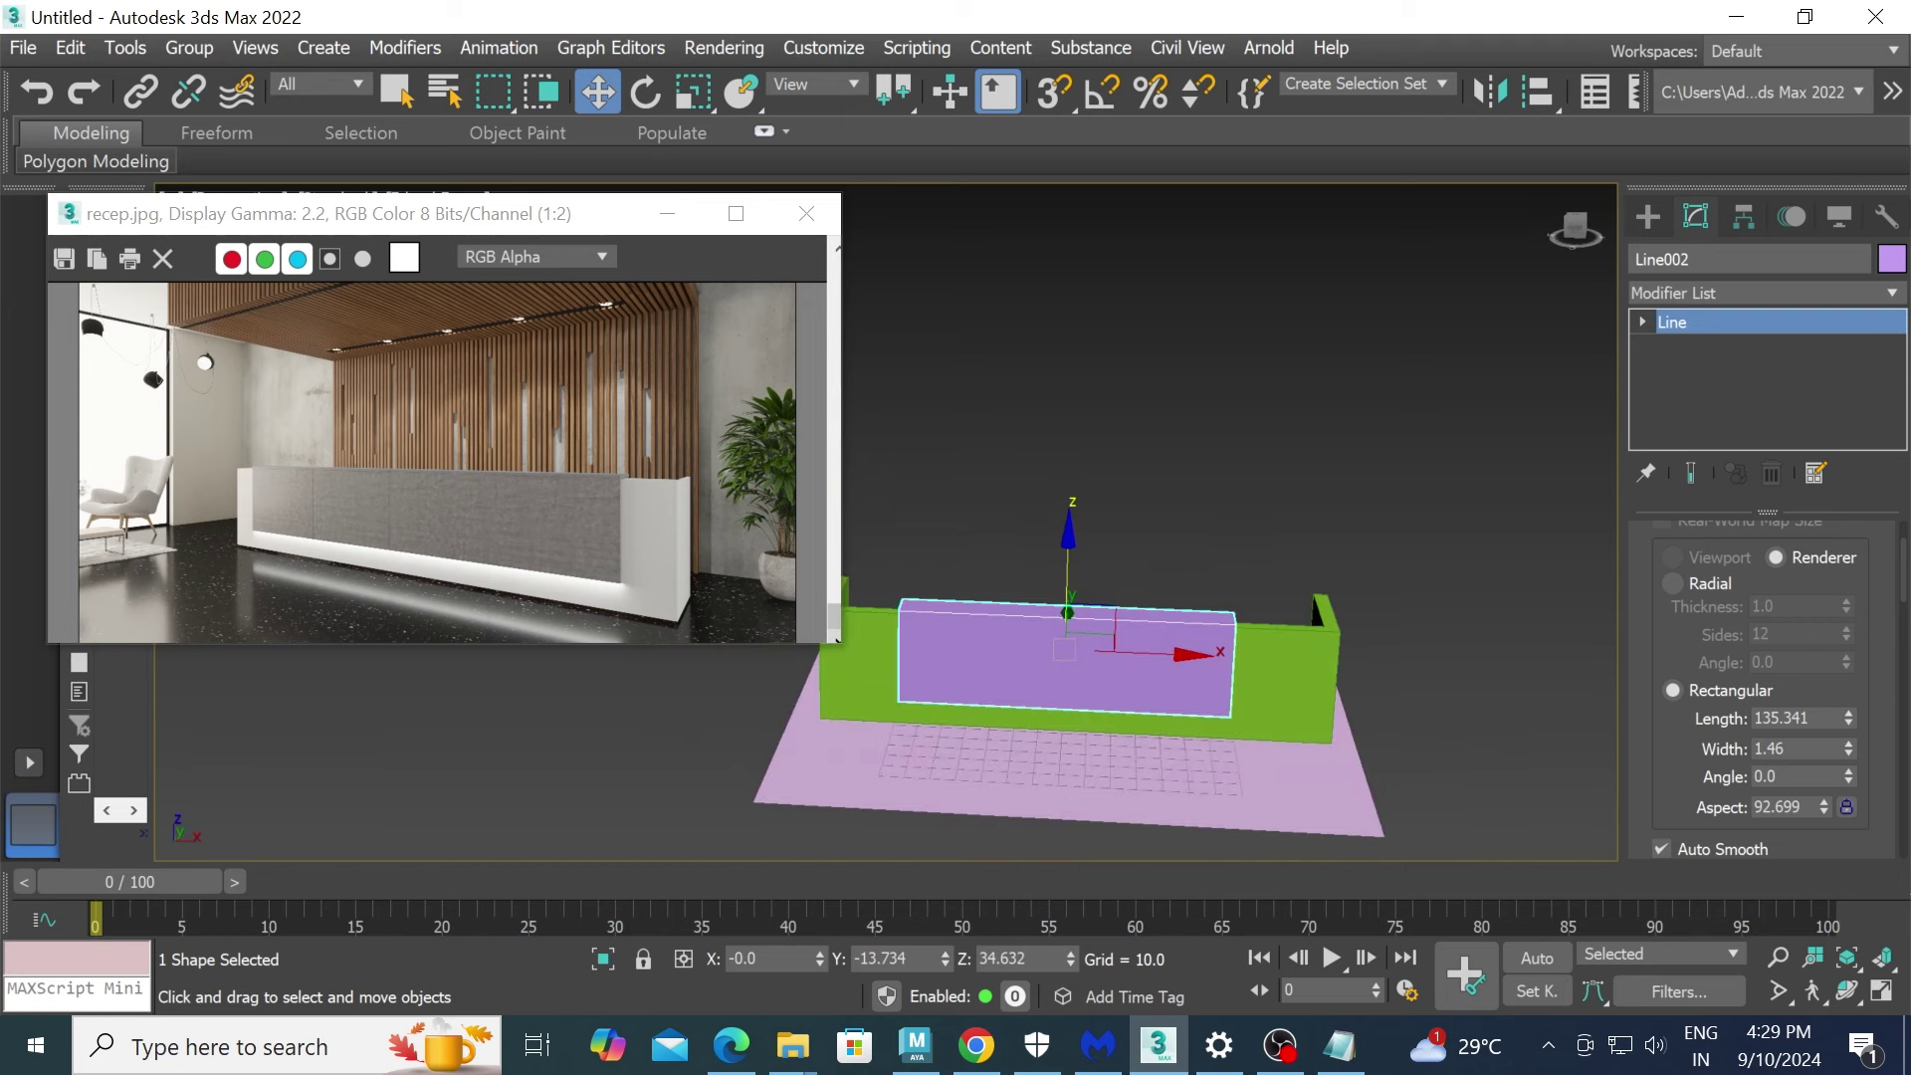
mouse_move(1845, 734)
mouse_down()
mouse_move(1845, 756)
mouse_move(1848, 698)
mouse_up()
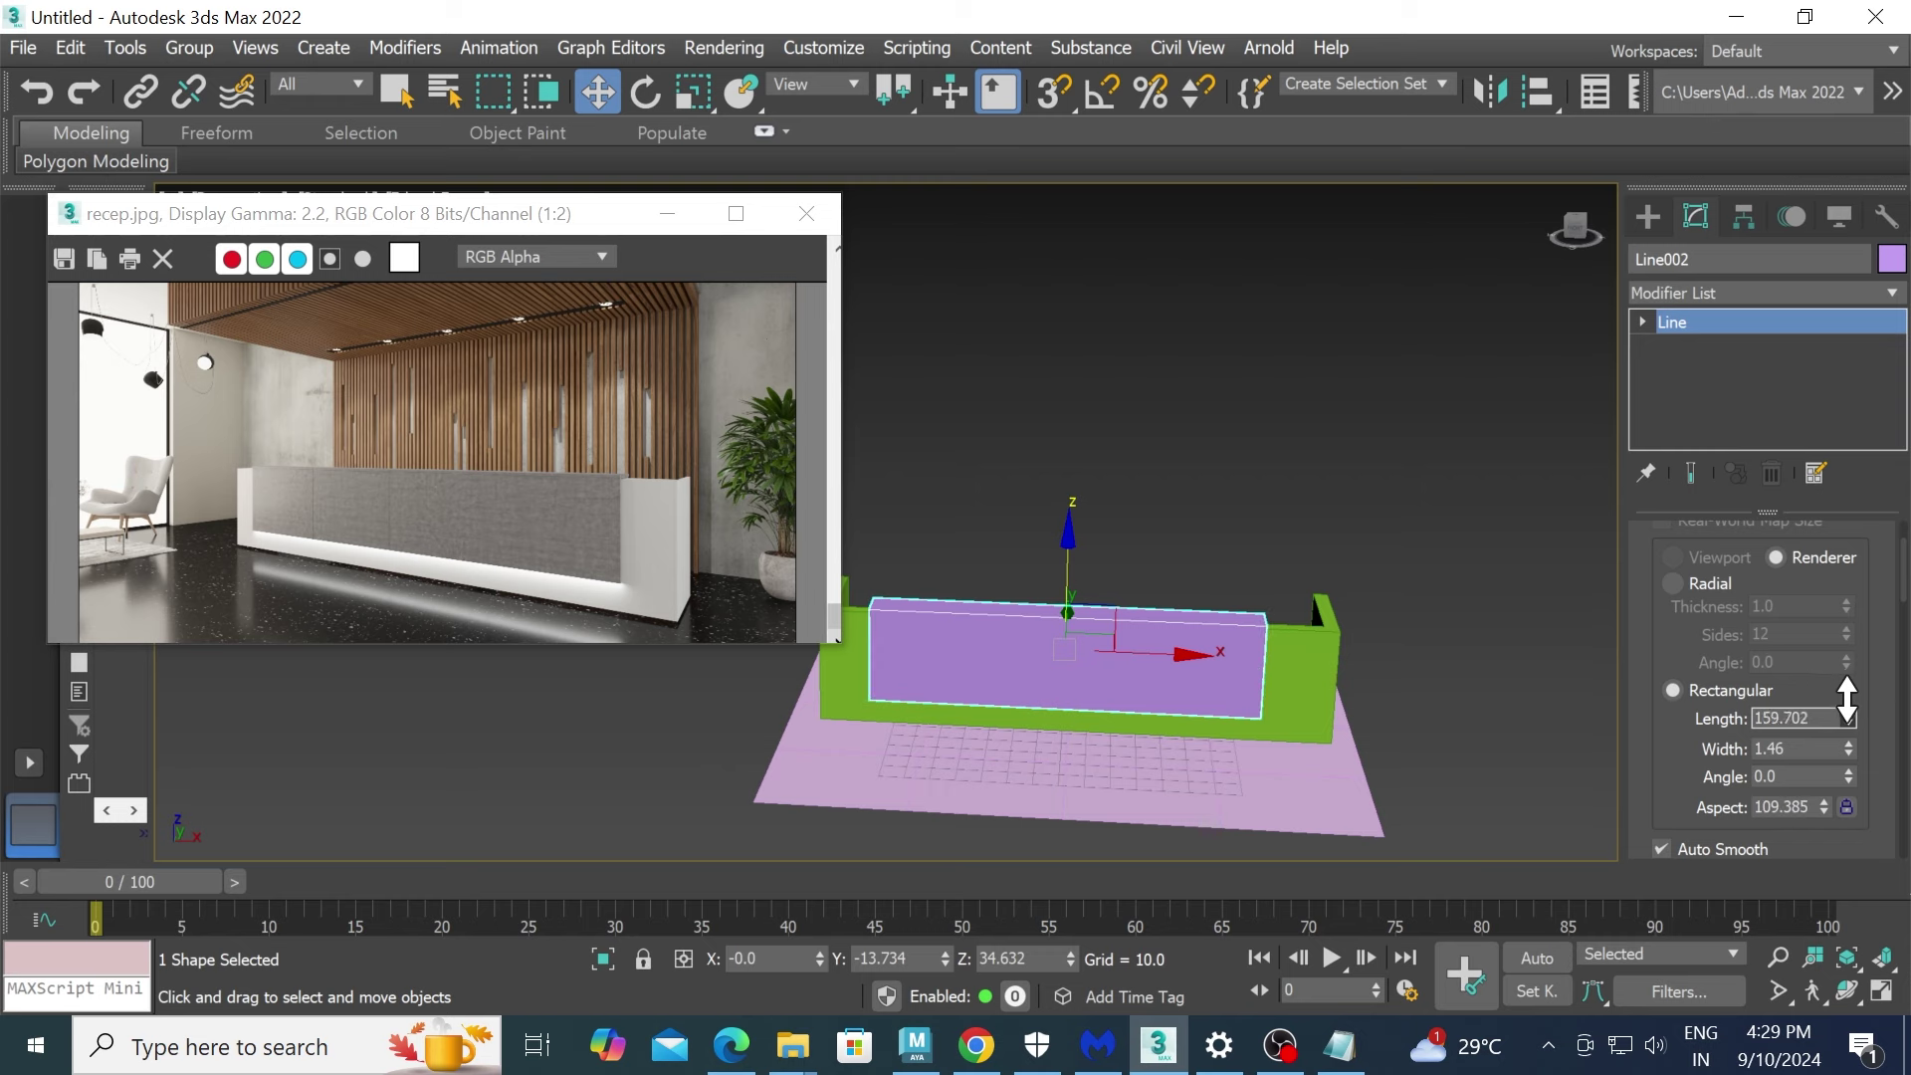
mouse_move(1265, 587)
alt+middle_down()
mouse_move(1323, 567)
mouse_move(1102, 597)
mouse_move(1062, 661)
mouse_move(1042, 627)
mouse_move(1145, 587)
mouse_move(1131, 581)
alt+middle_up()
- Convert the slab to an Editable Poly and view the whole desk from the side
right_click(1115, 575)
mouse_move(1179, 893)
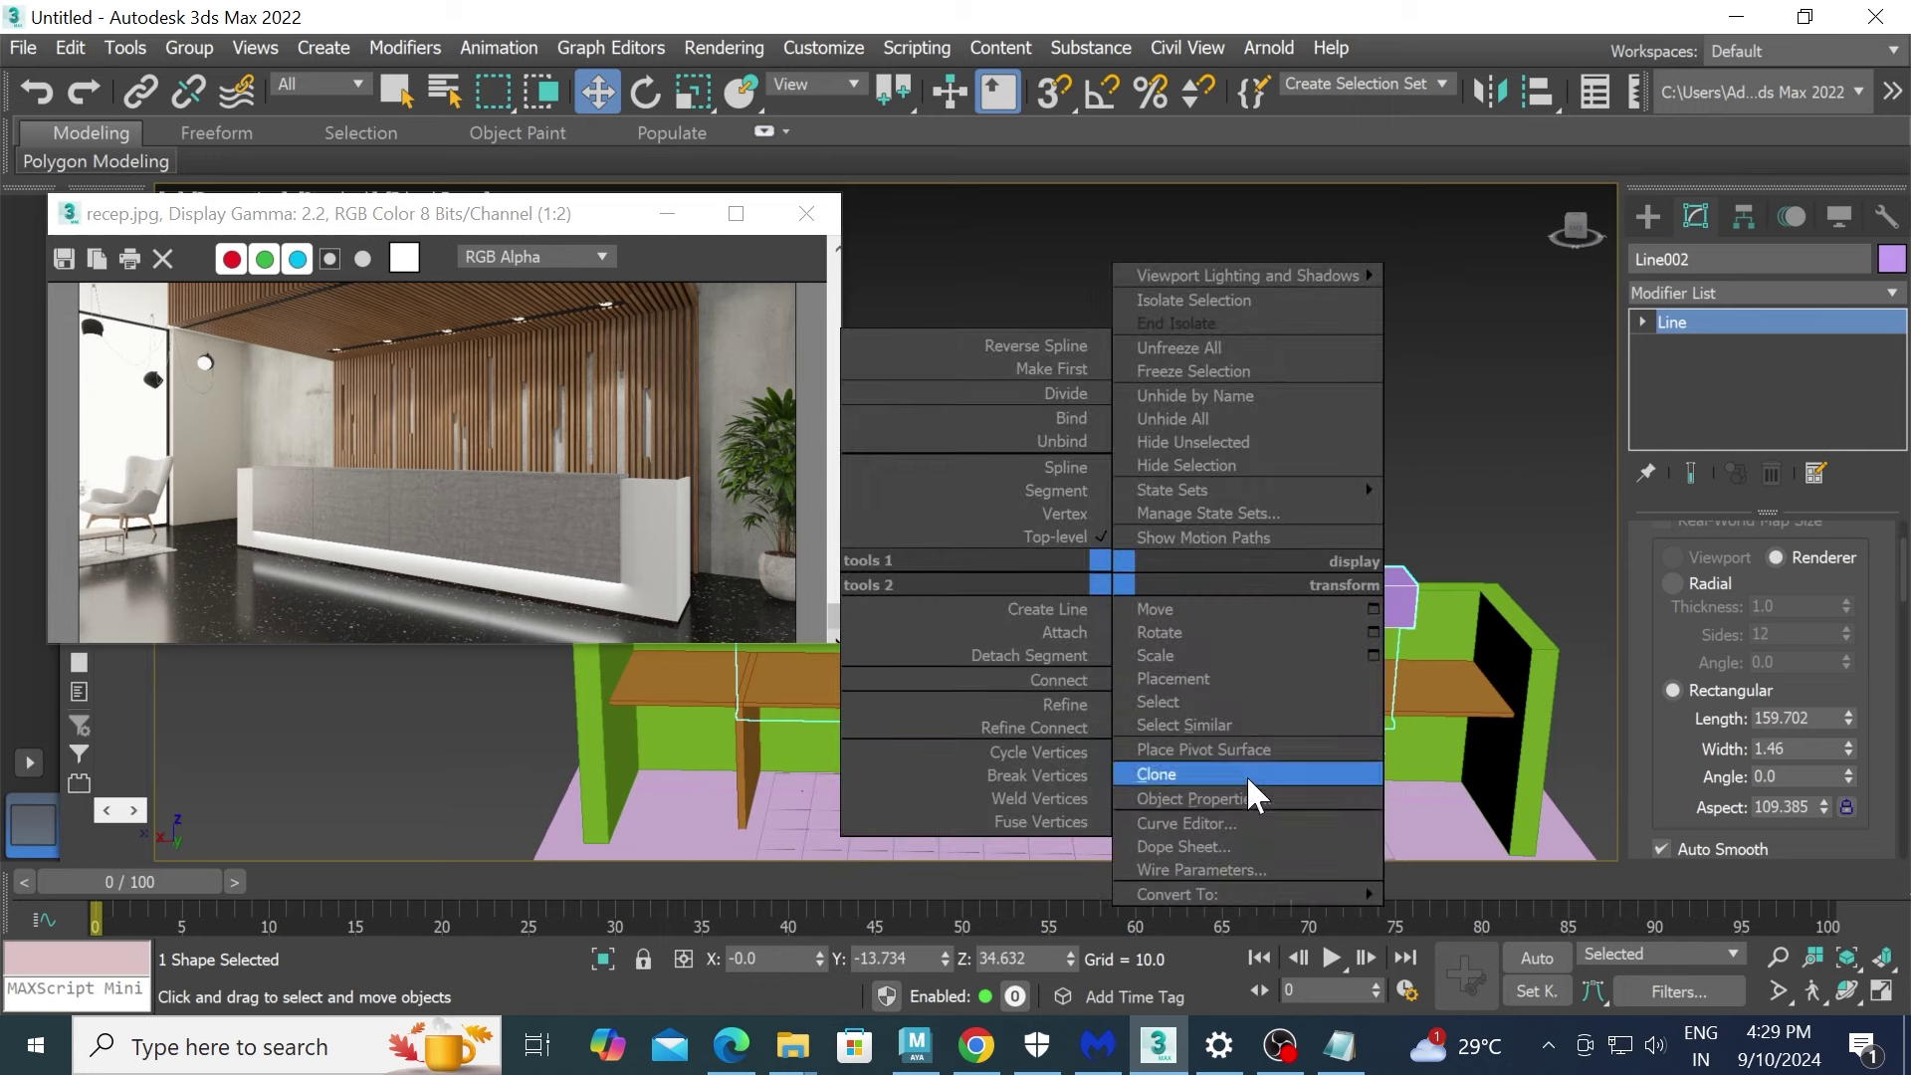
click(1490, 939)
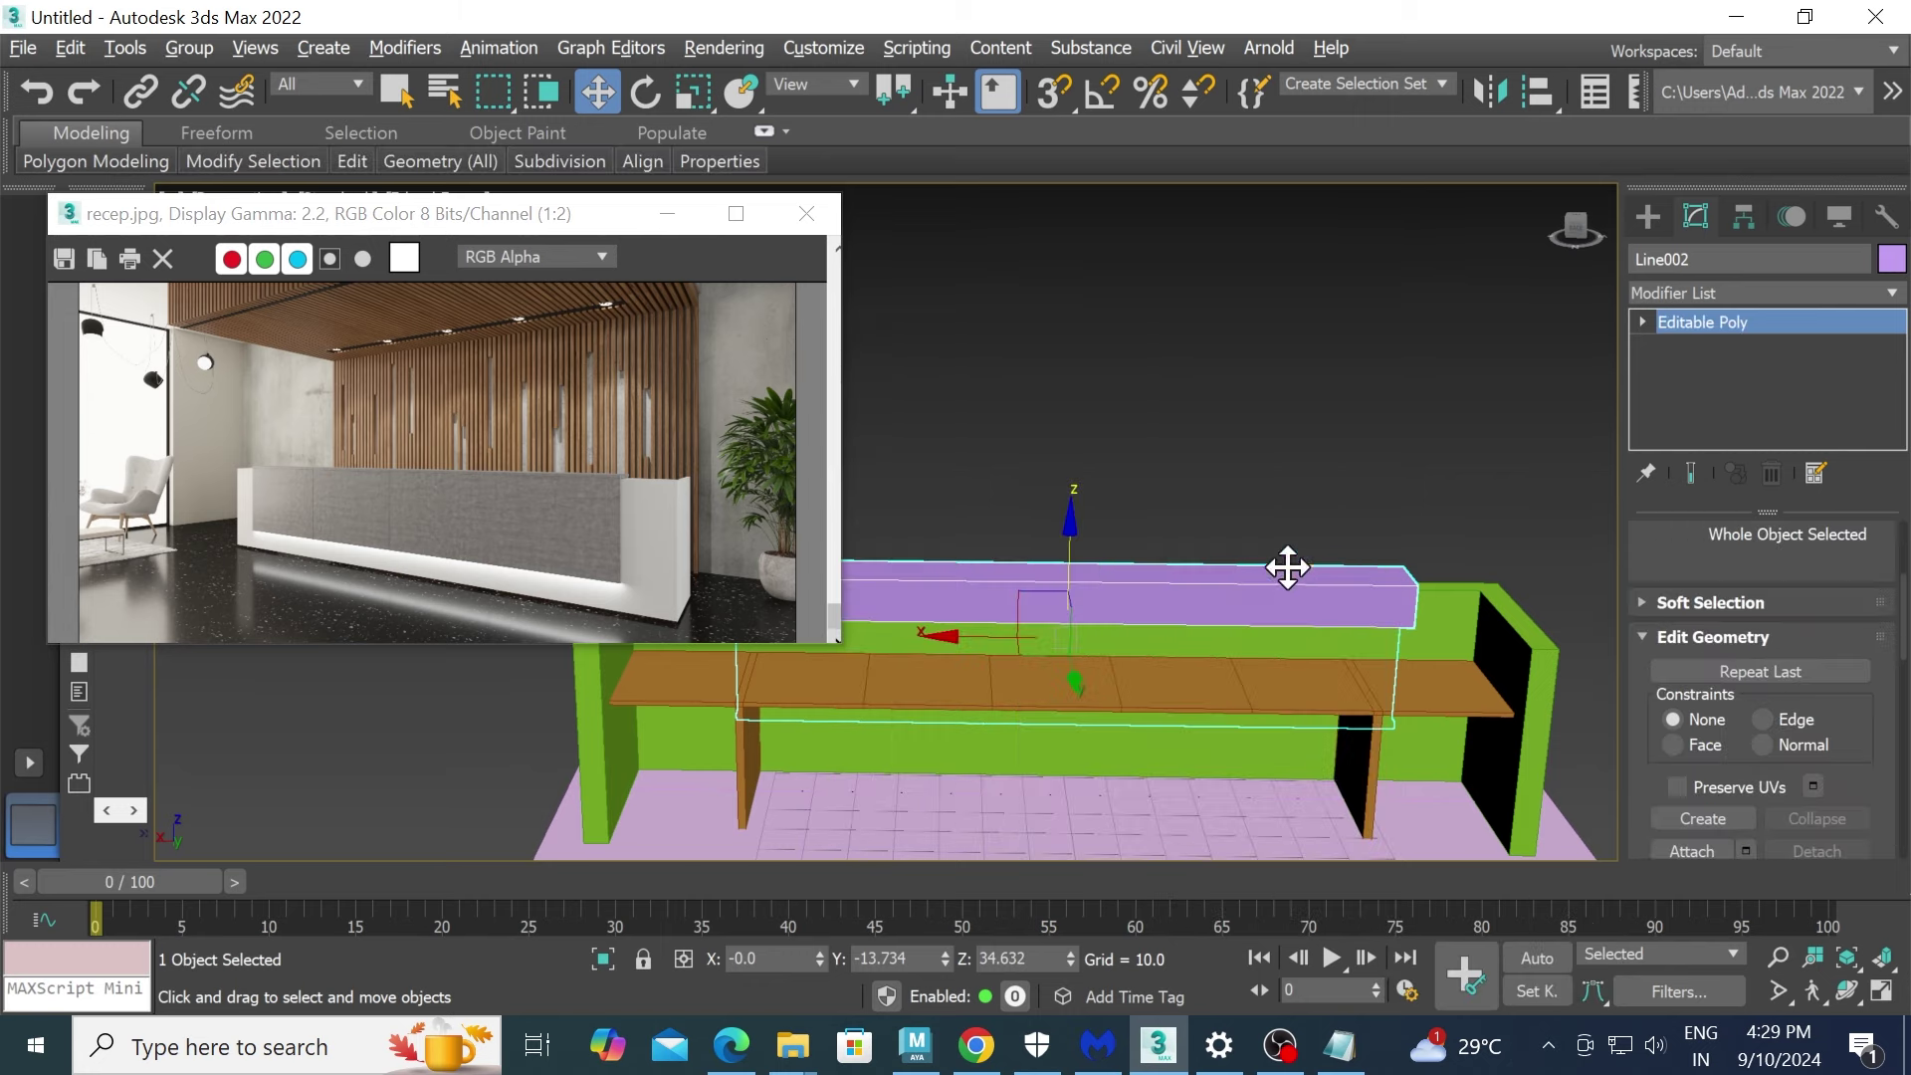
middle_drag(1284, 563, 1374, 493)
scroll(1284, 554, down, 2)
scroll(1293, 558, down, 3)
mouse_move(1293, 558)
alt+middle_down()
mouse_move(1108, 557)
mouse_move(1249, 556)
alt+middle_up()
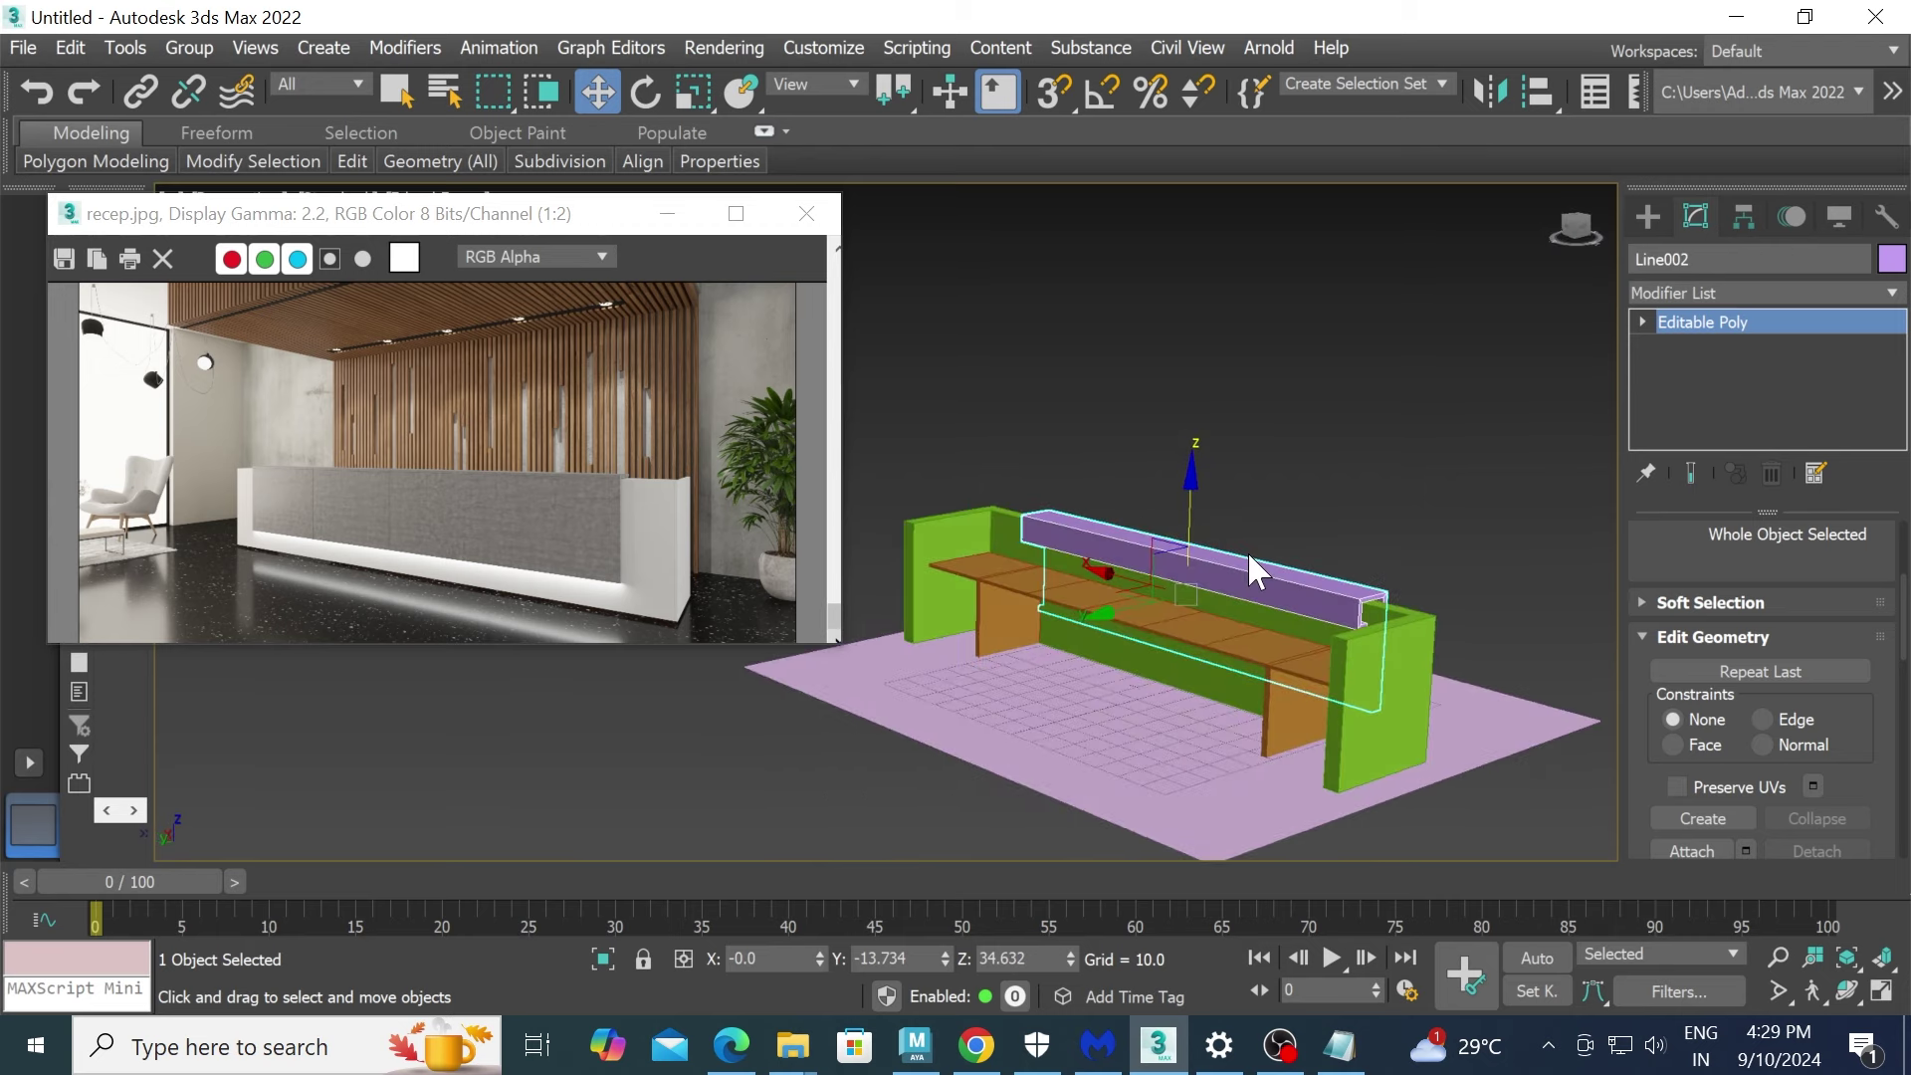
- Save the scene as recep.max in the Kayo folder on Local Disk D:
key(ctrl+s)
click(88, 443)
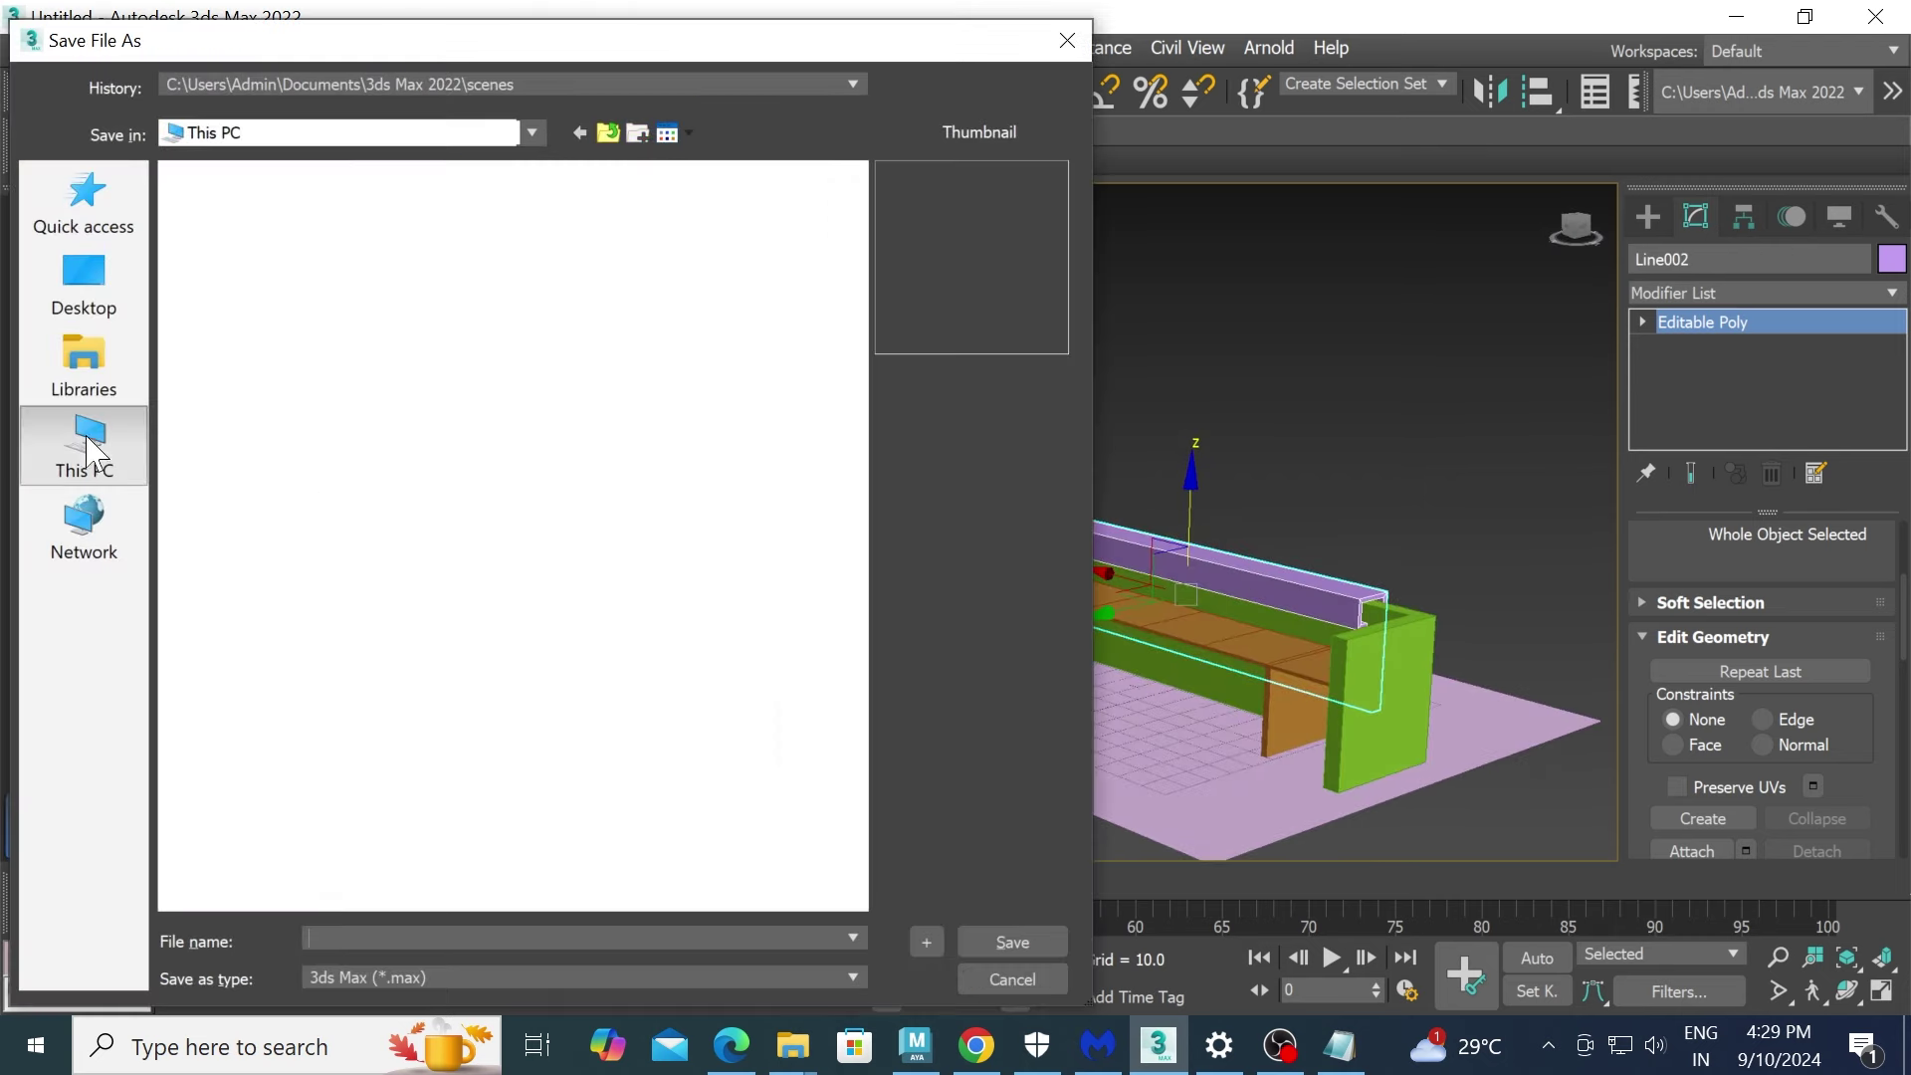
double_click(358, 876)
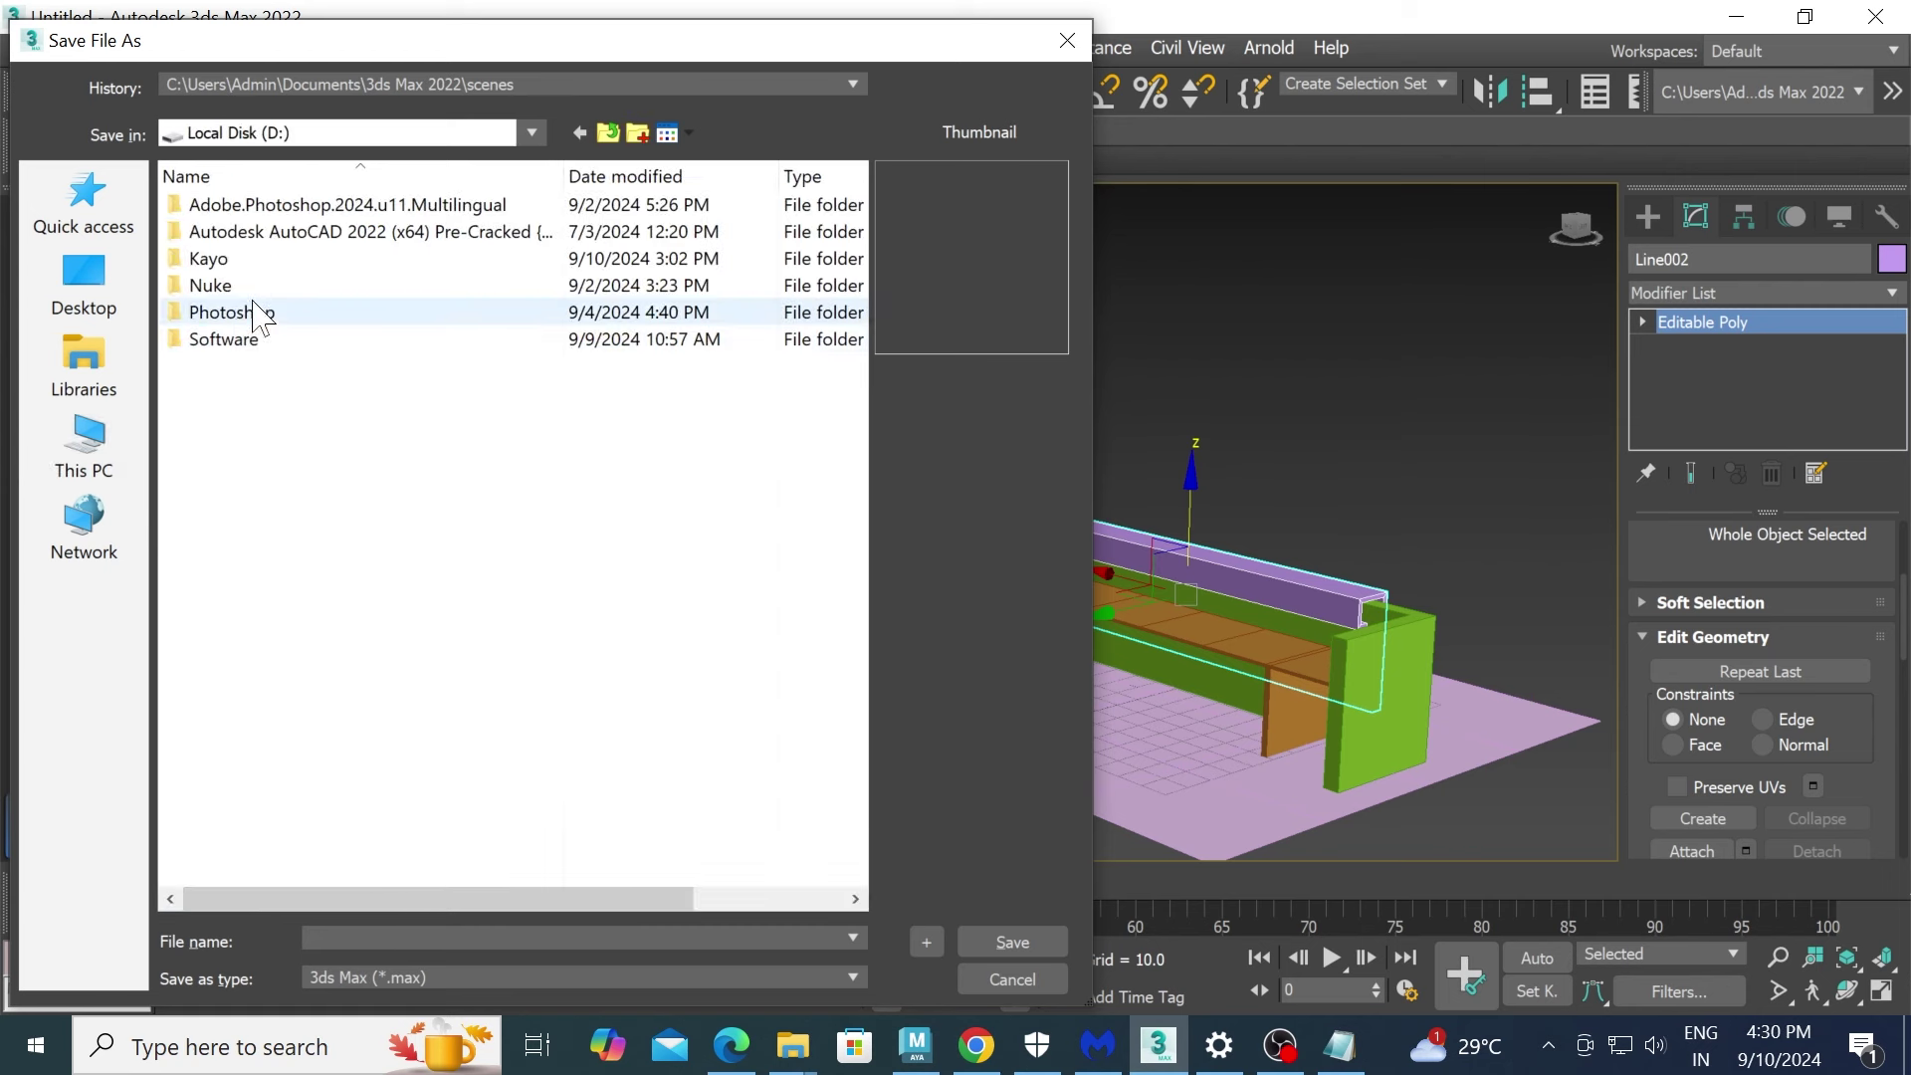
click(251, 261)
double_click(257, 267)
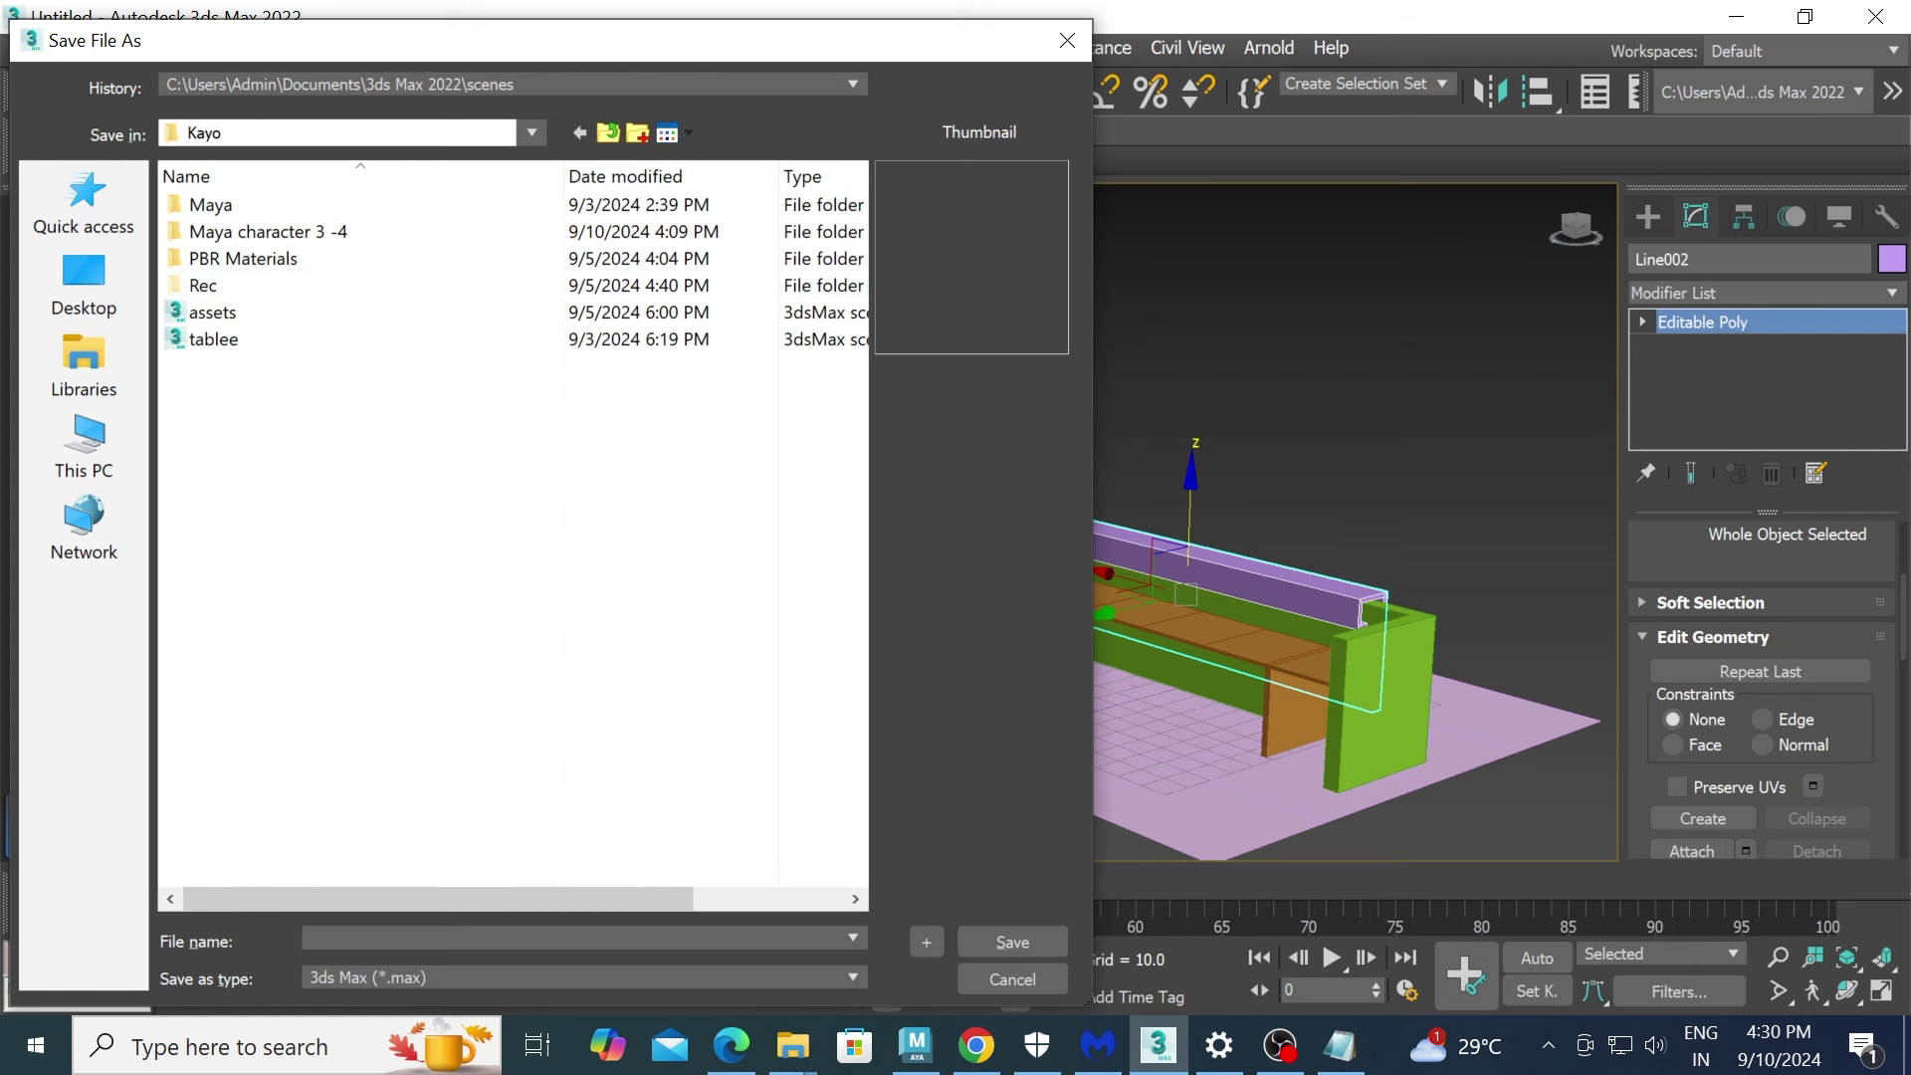
text(r)
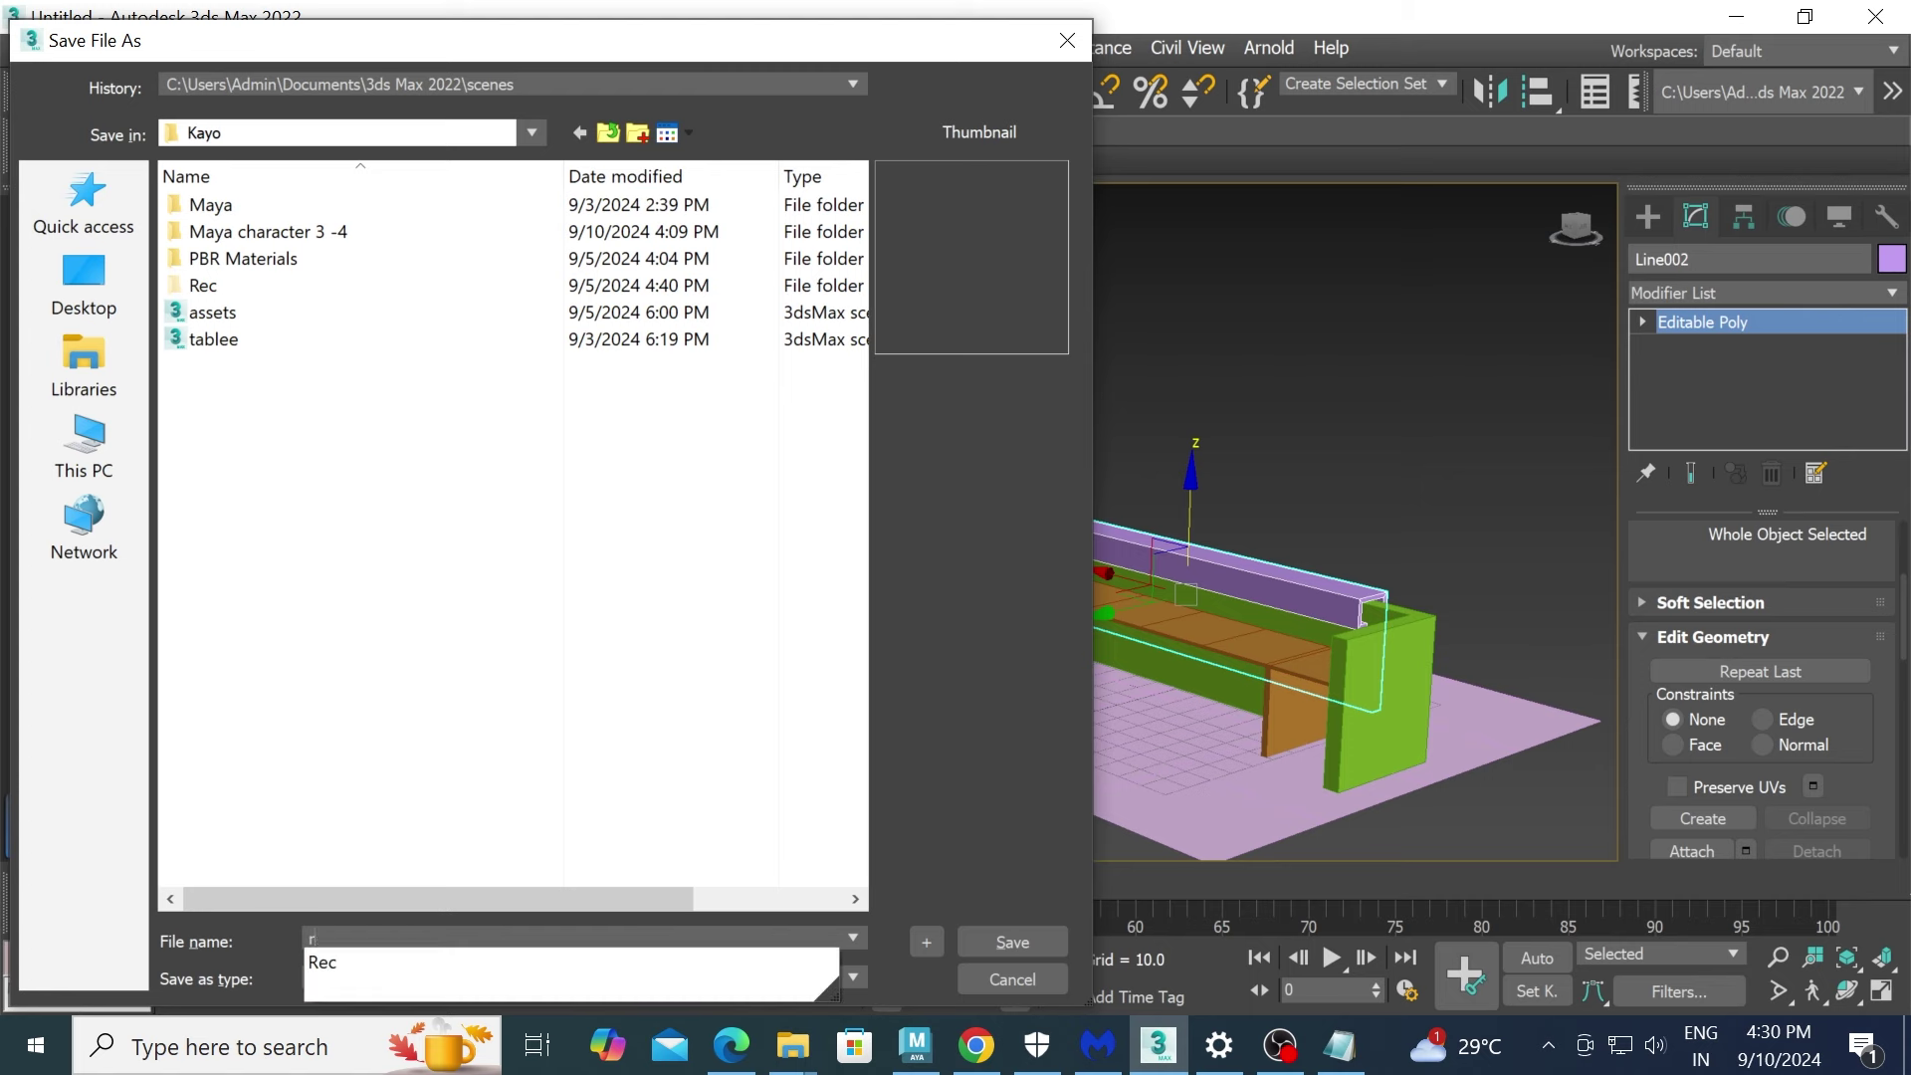
text(ece)
key(Return)
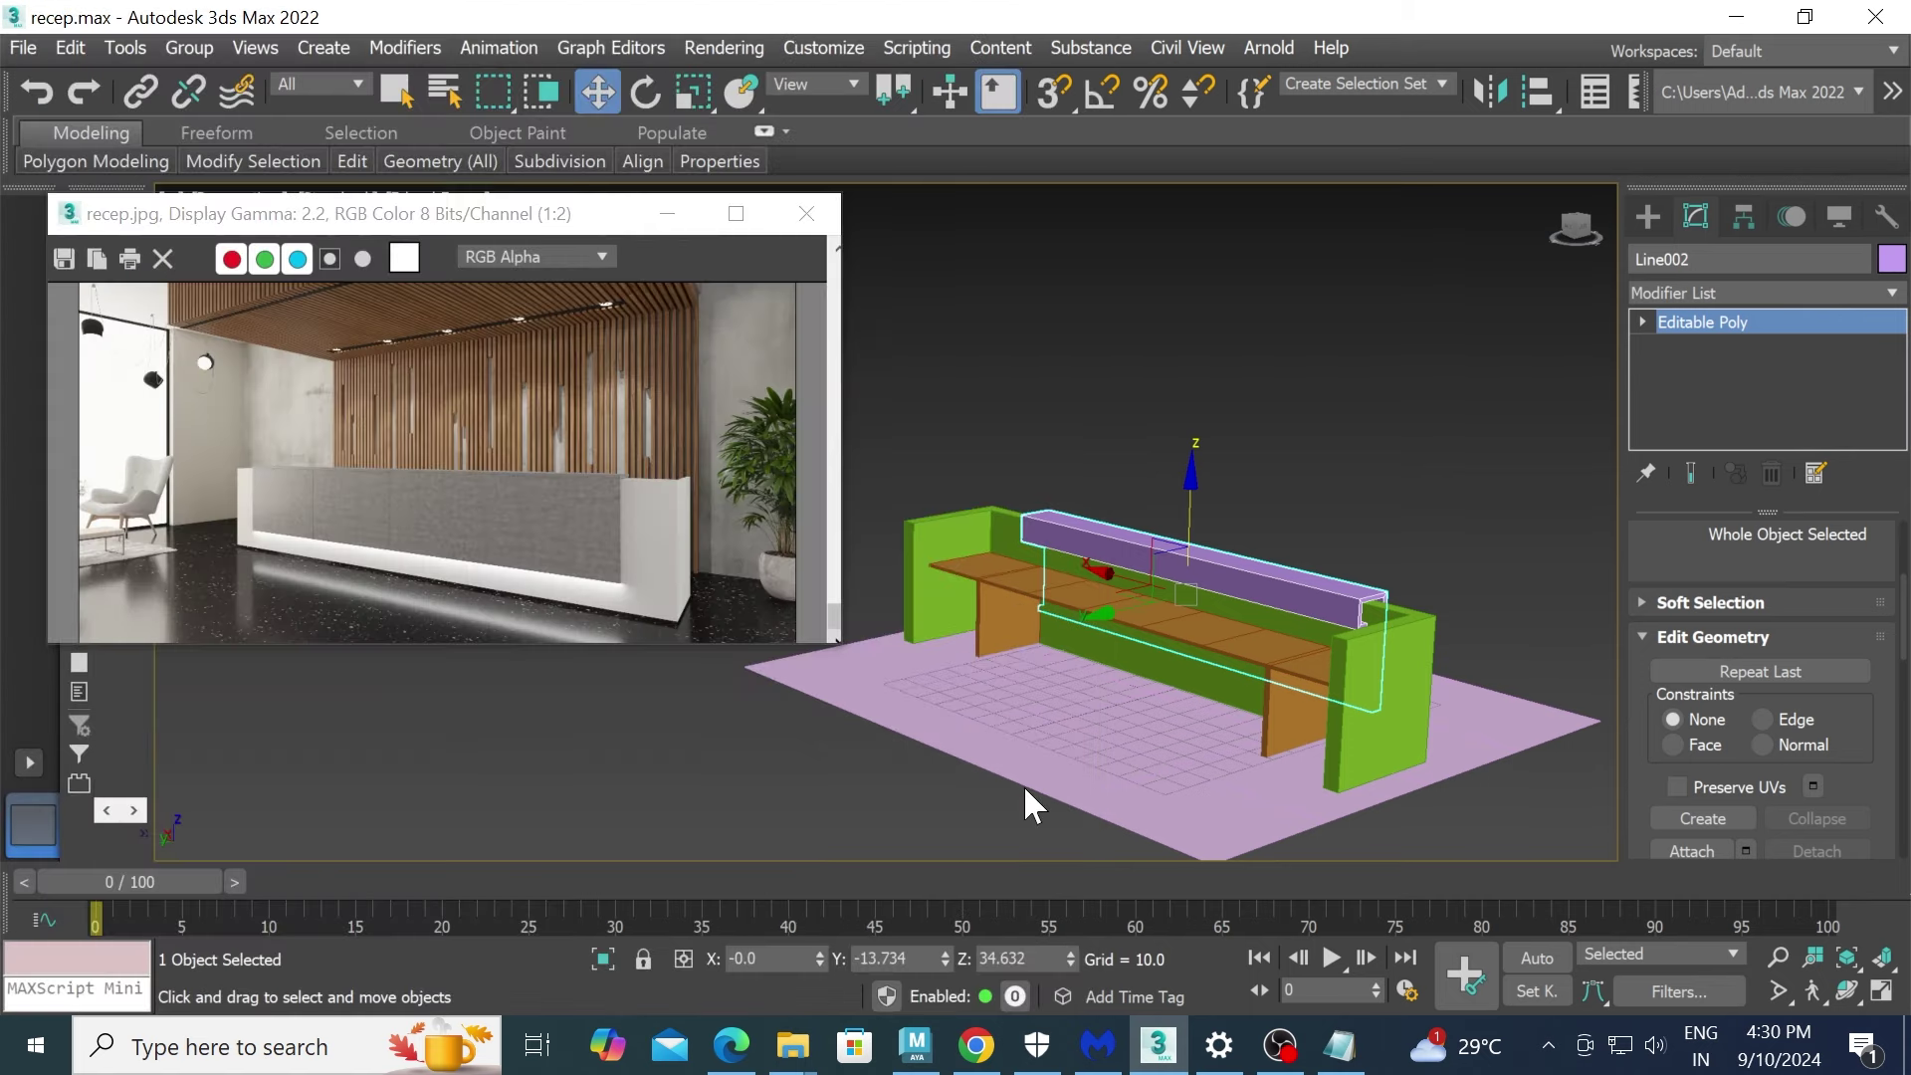
- Pick the Standard Primitives Box tool and maximize an orthographic view of the desk
mouse_move(1314, 597)
alt+middle_down()
mouse_move(1220, 591)
mouse_move(1195, 610)
mouse_move(1215, 623)
mouse_move(1156, 551)
mouse_move(1234, 592)
mouse_move(1723, 418)
alt+middle_up()
click(1649, 217)
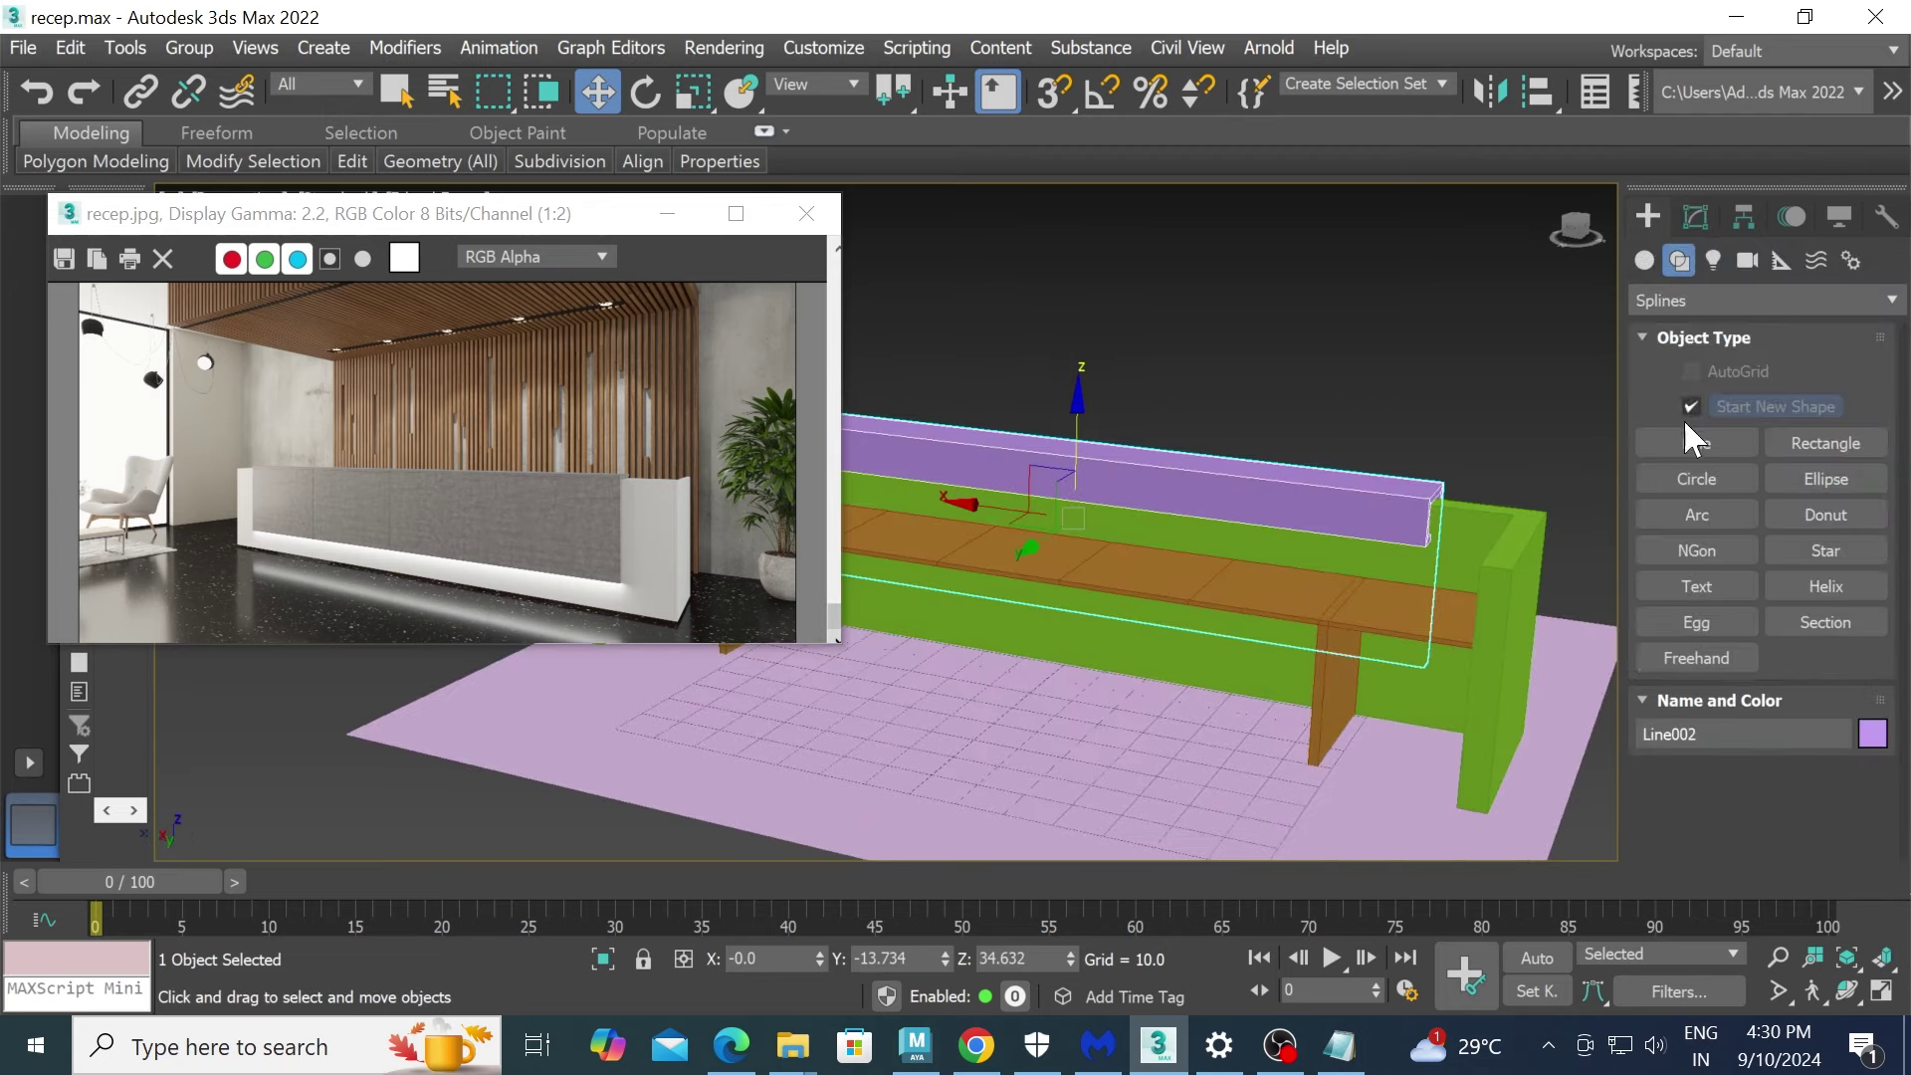
click(1645, 260)
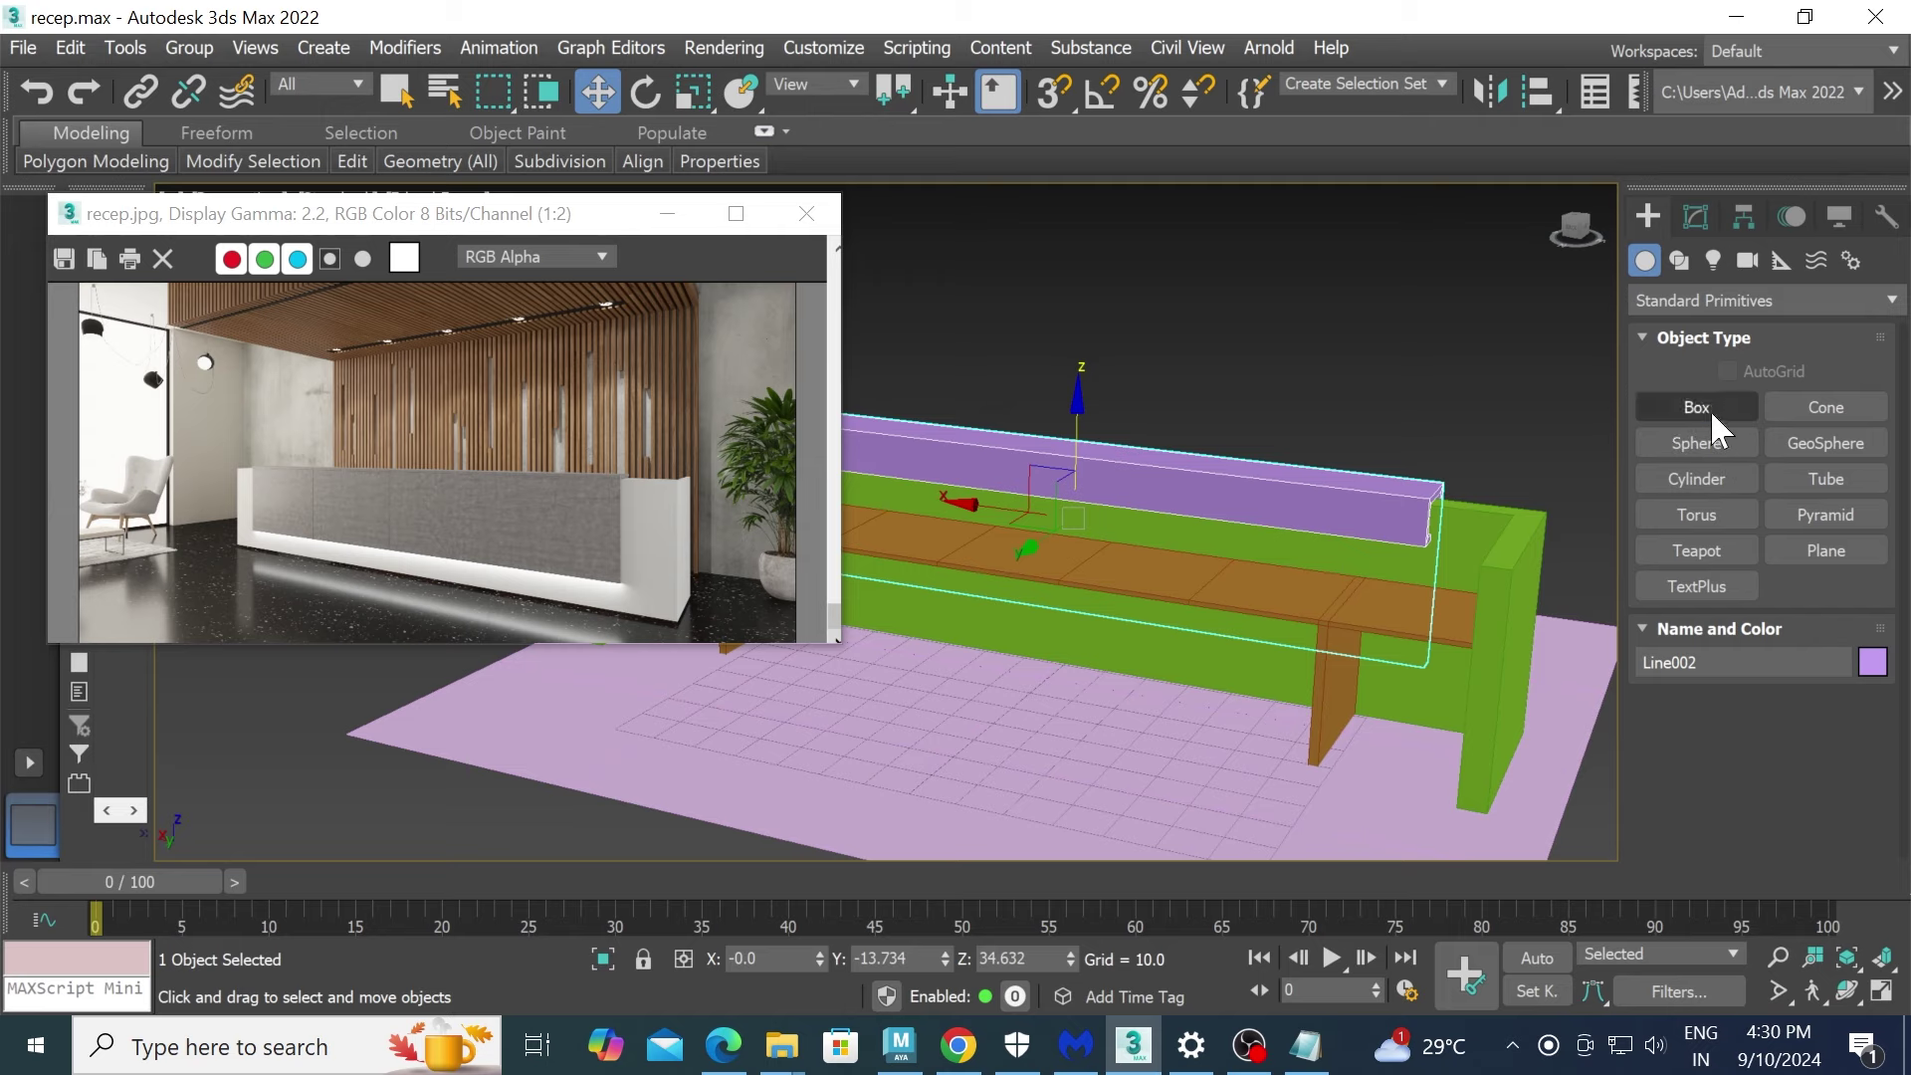
click(1697, 407)
alt+middle_drag(1294, 597, 1206, 651)
key(alt+w)
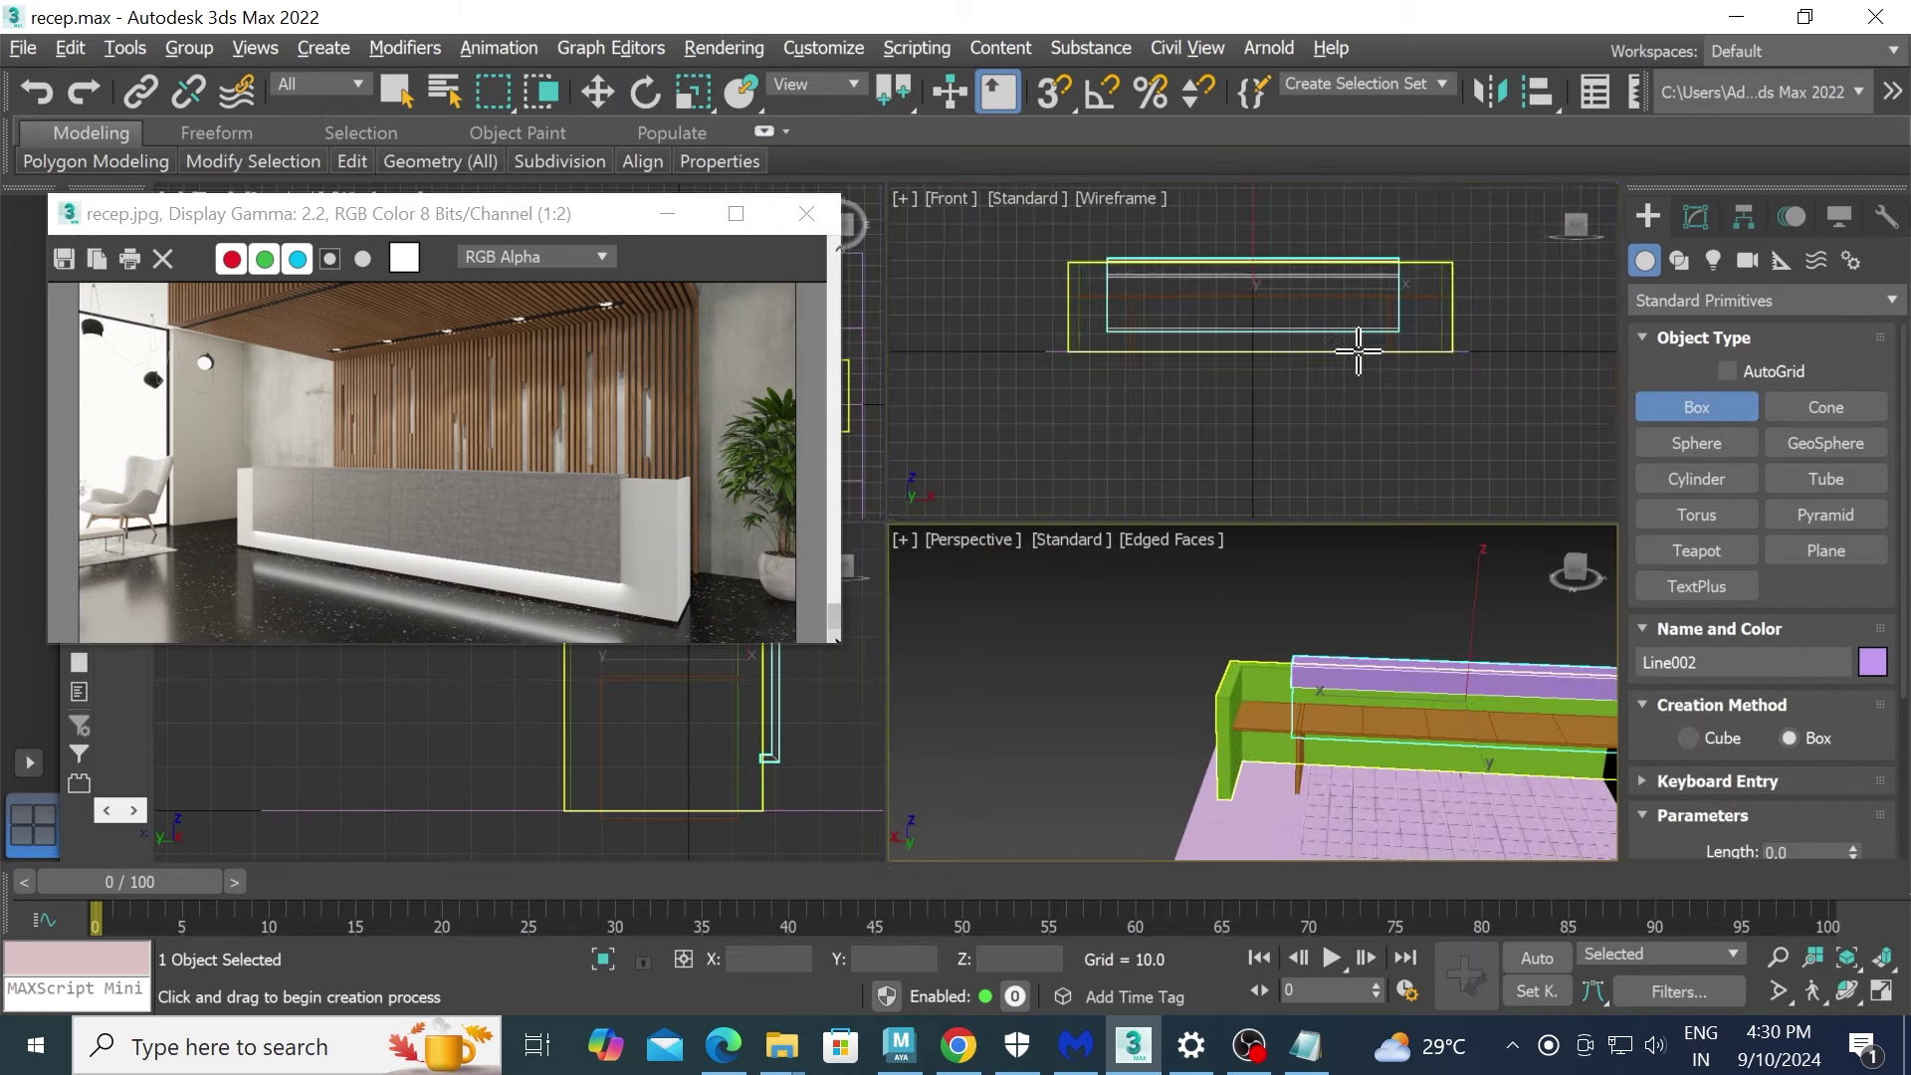
key(alt+w)
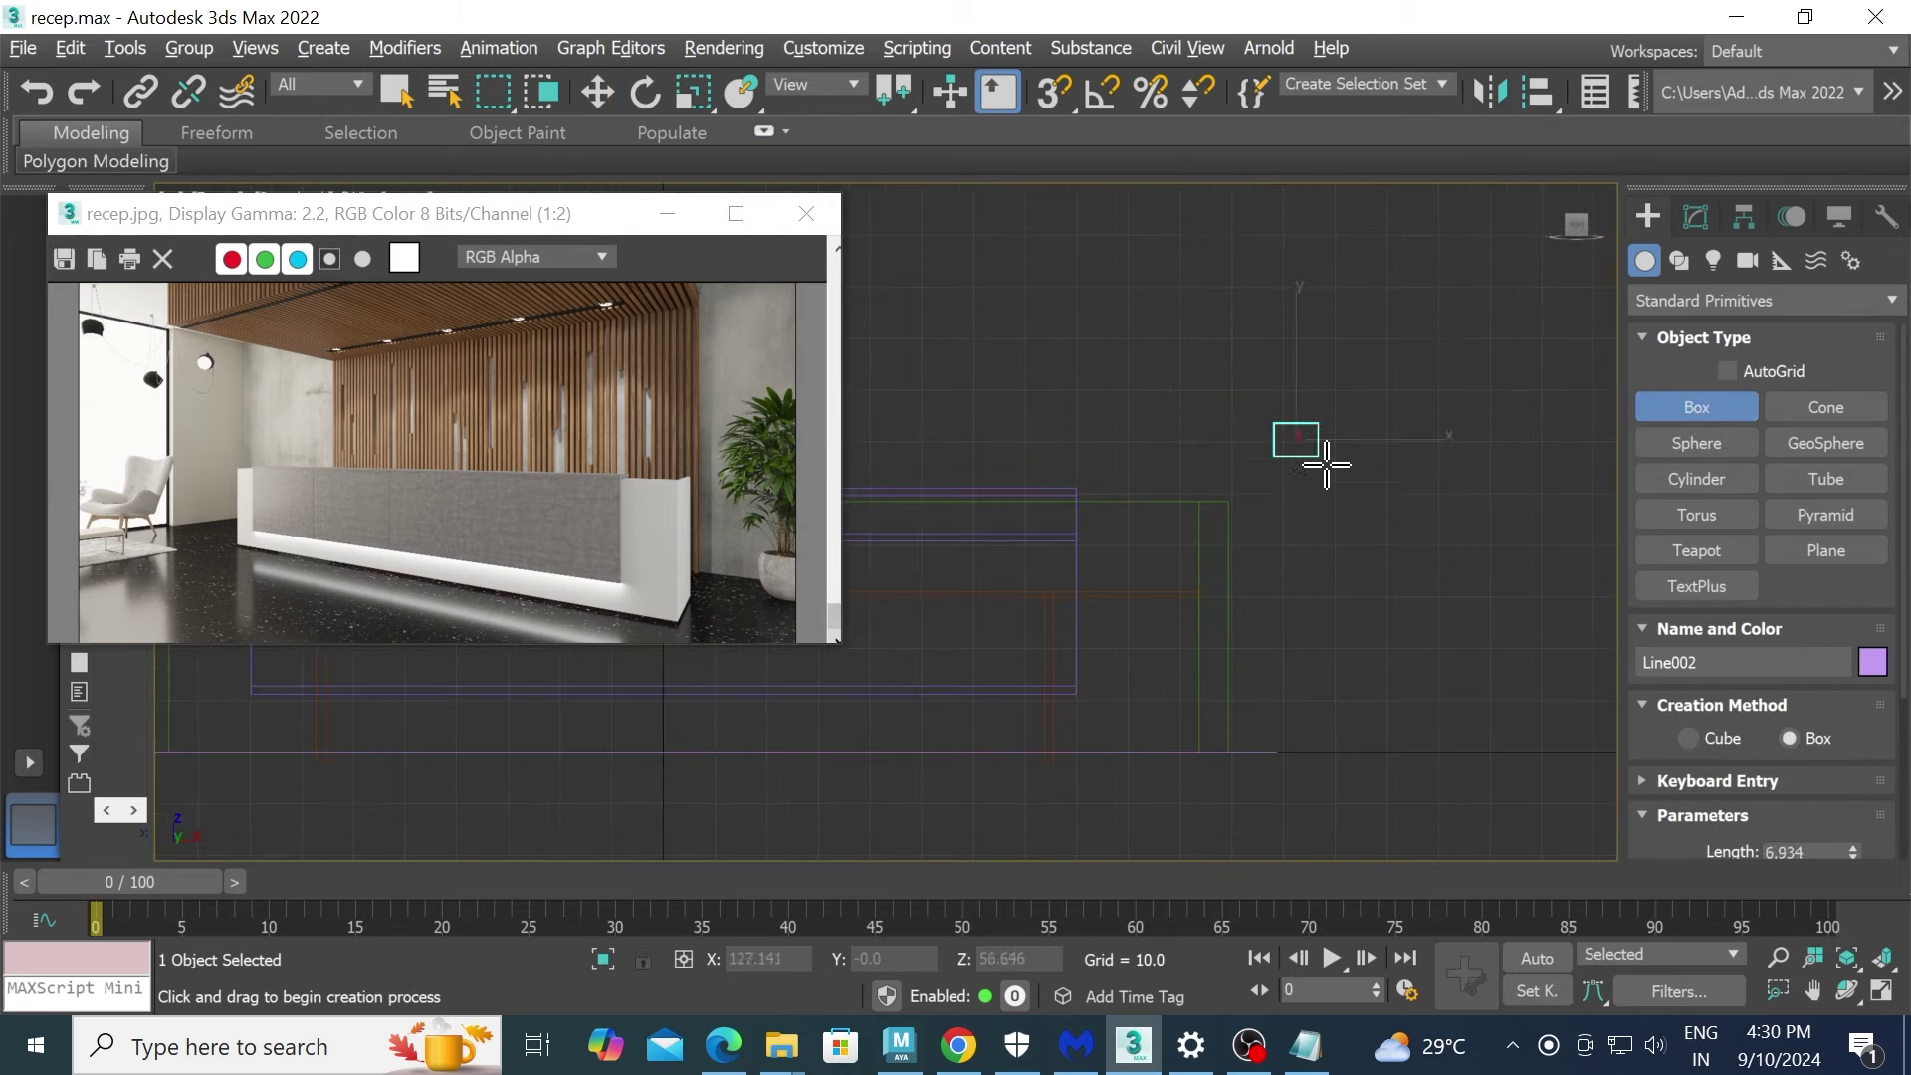
- Drag out Box001 as a tall thin upright panel near the desk
drag(1273, 423, 1441, 518)
click(1440, 517)
key(alt+w)
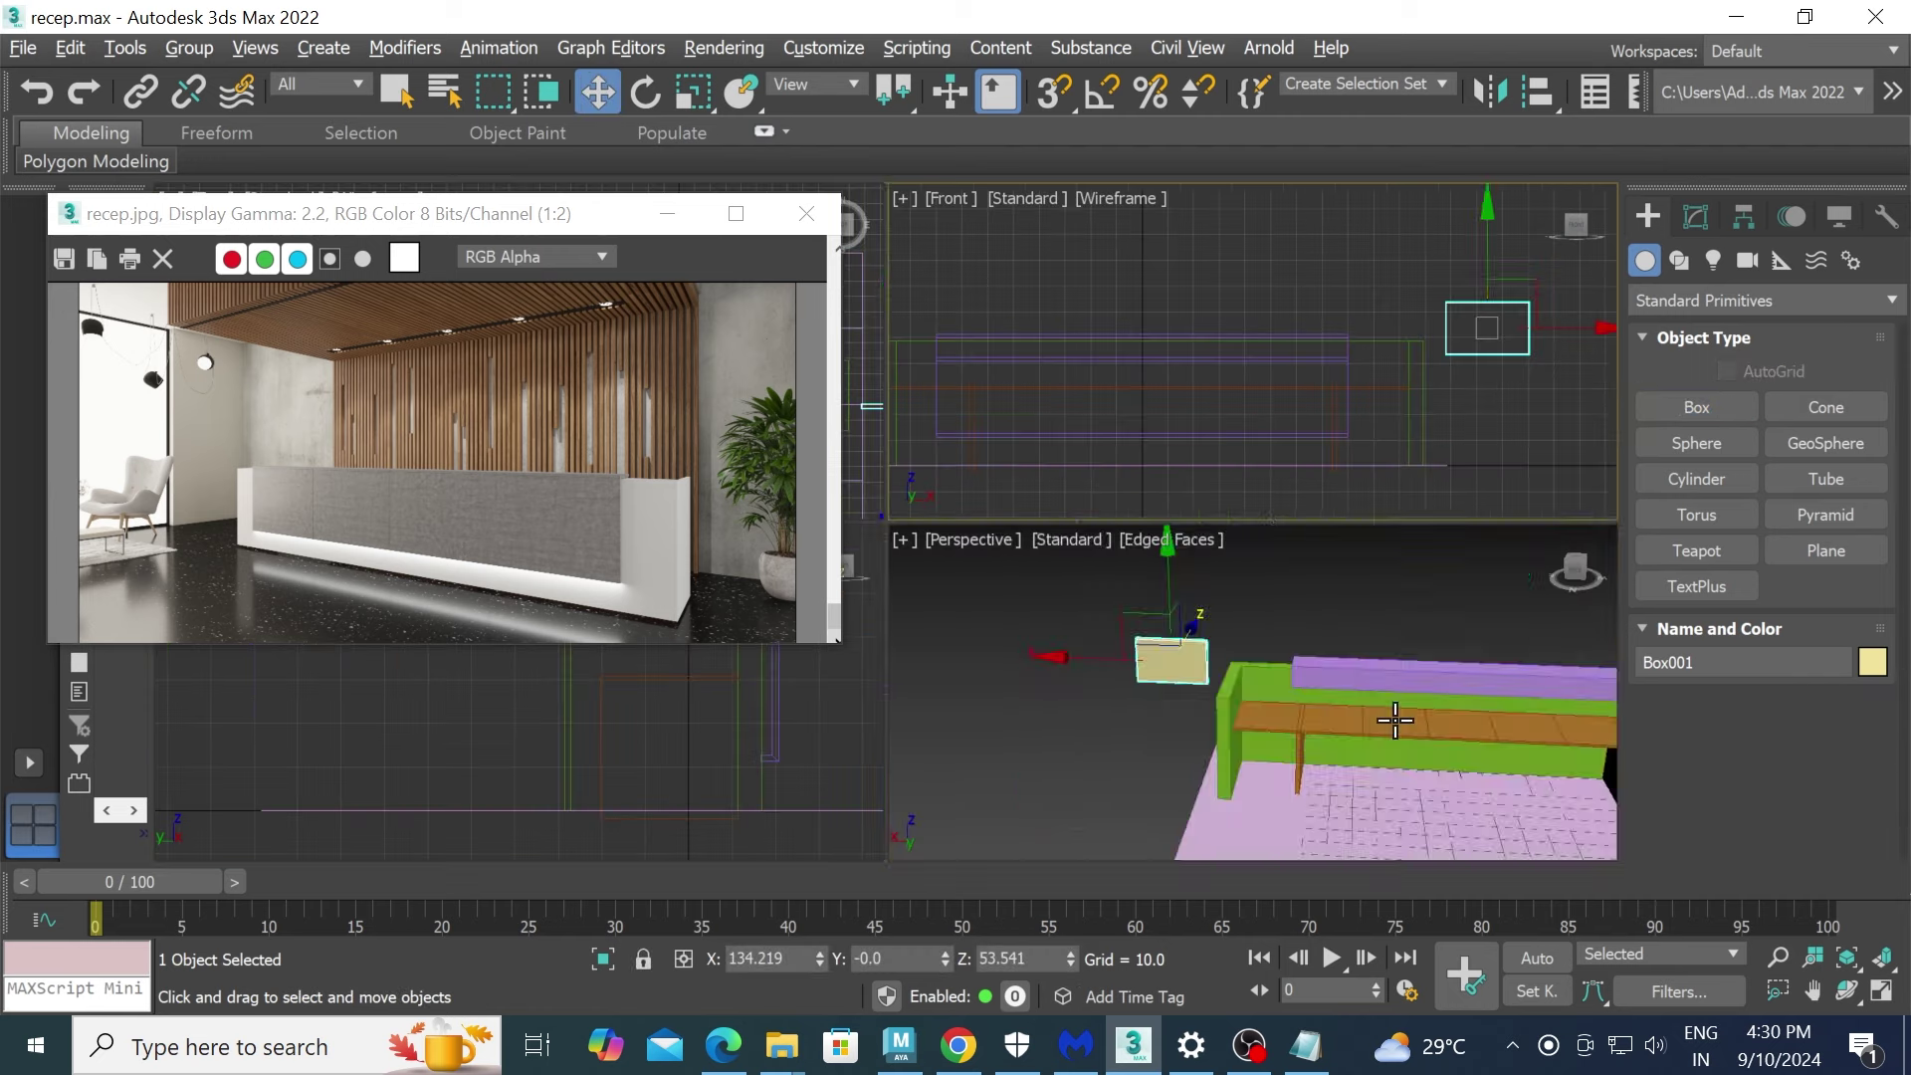
key(alt+w)
alt+middle_drag(1277, 593, 1148, 585)
key(w)
key(r)
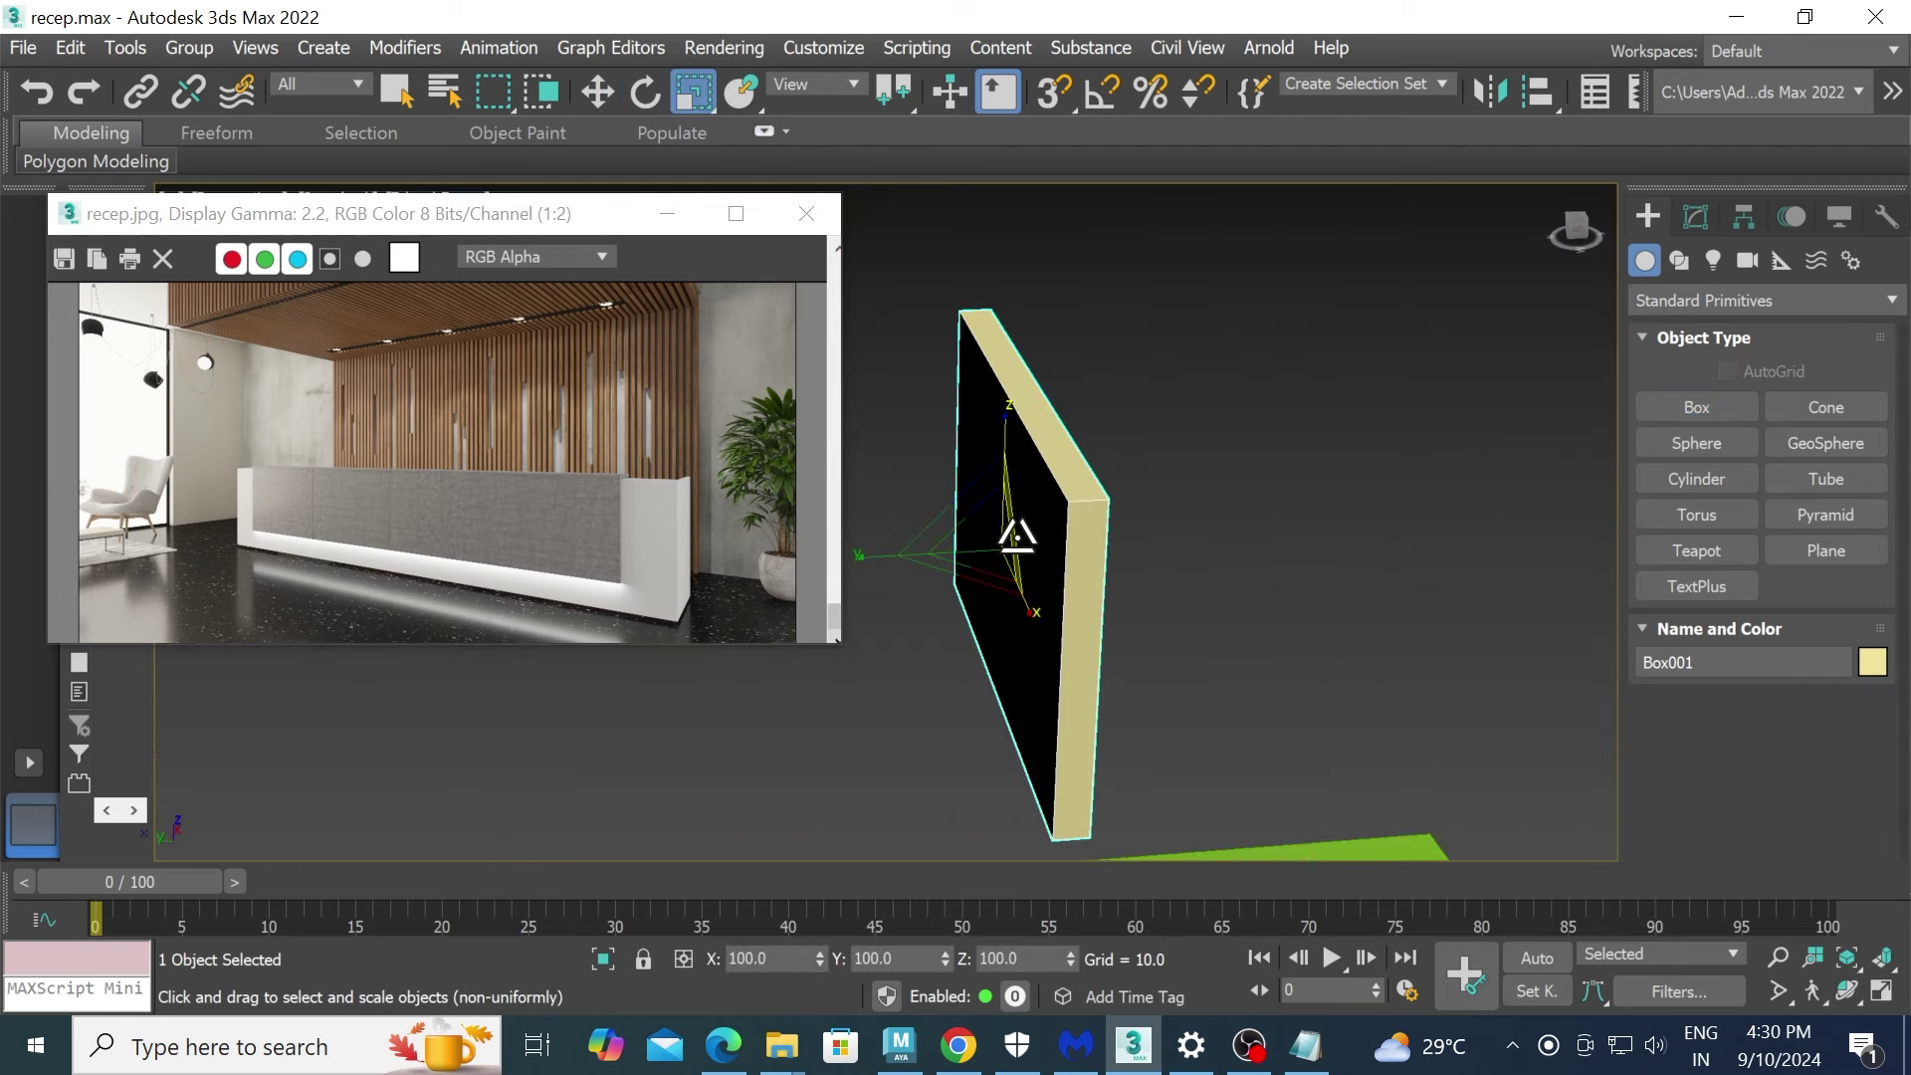
right_click(1018, 537)
- Convert Box001 to an Editable Poly and push its front face in to thin it
click(1386, 872)
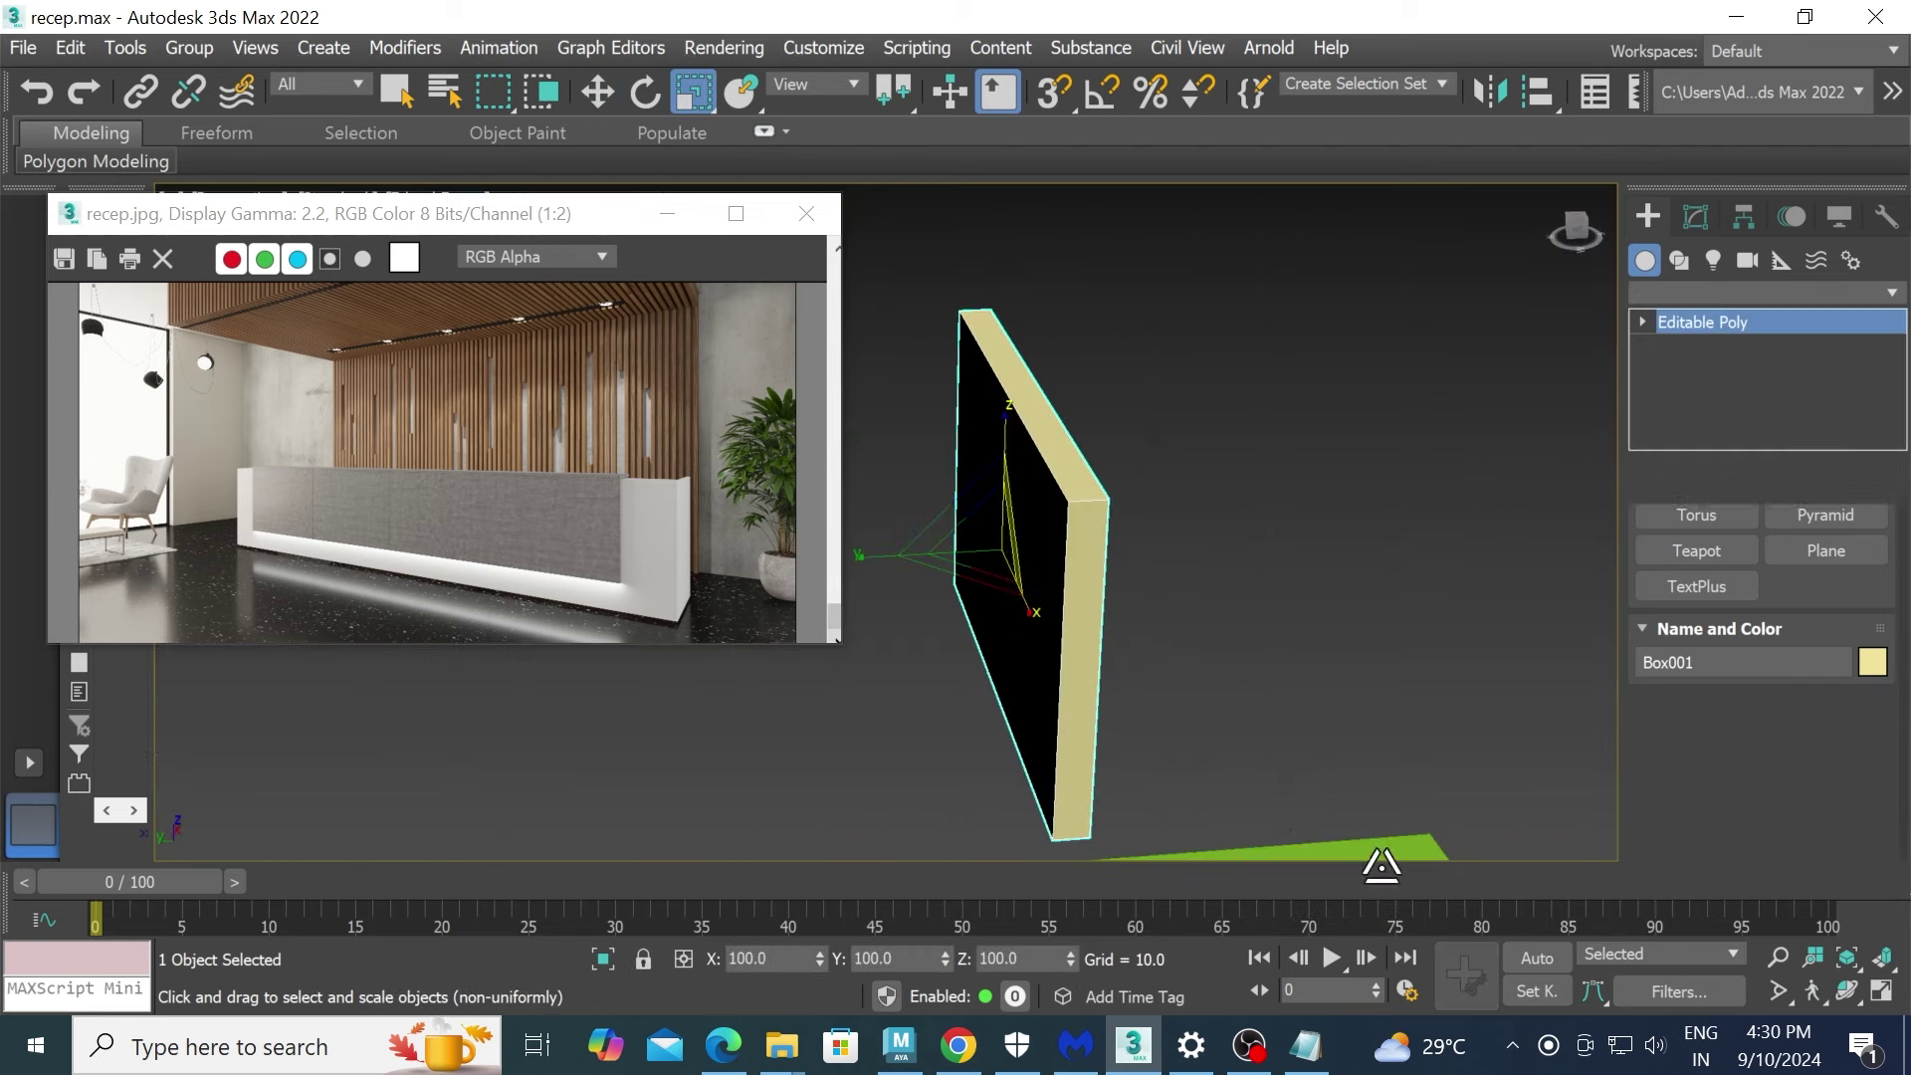
key(4)
click(1009, 570)
key(w)
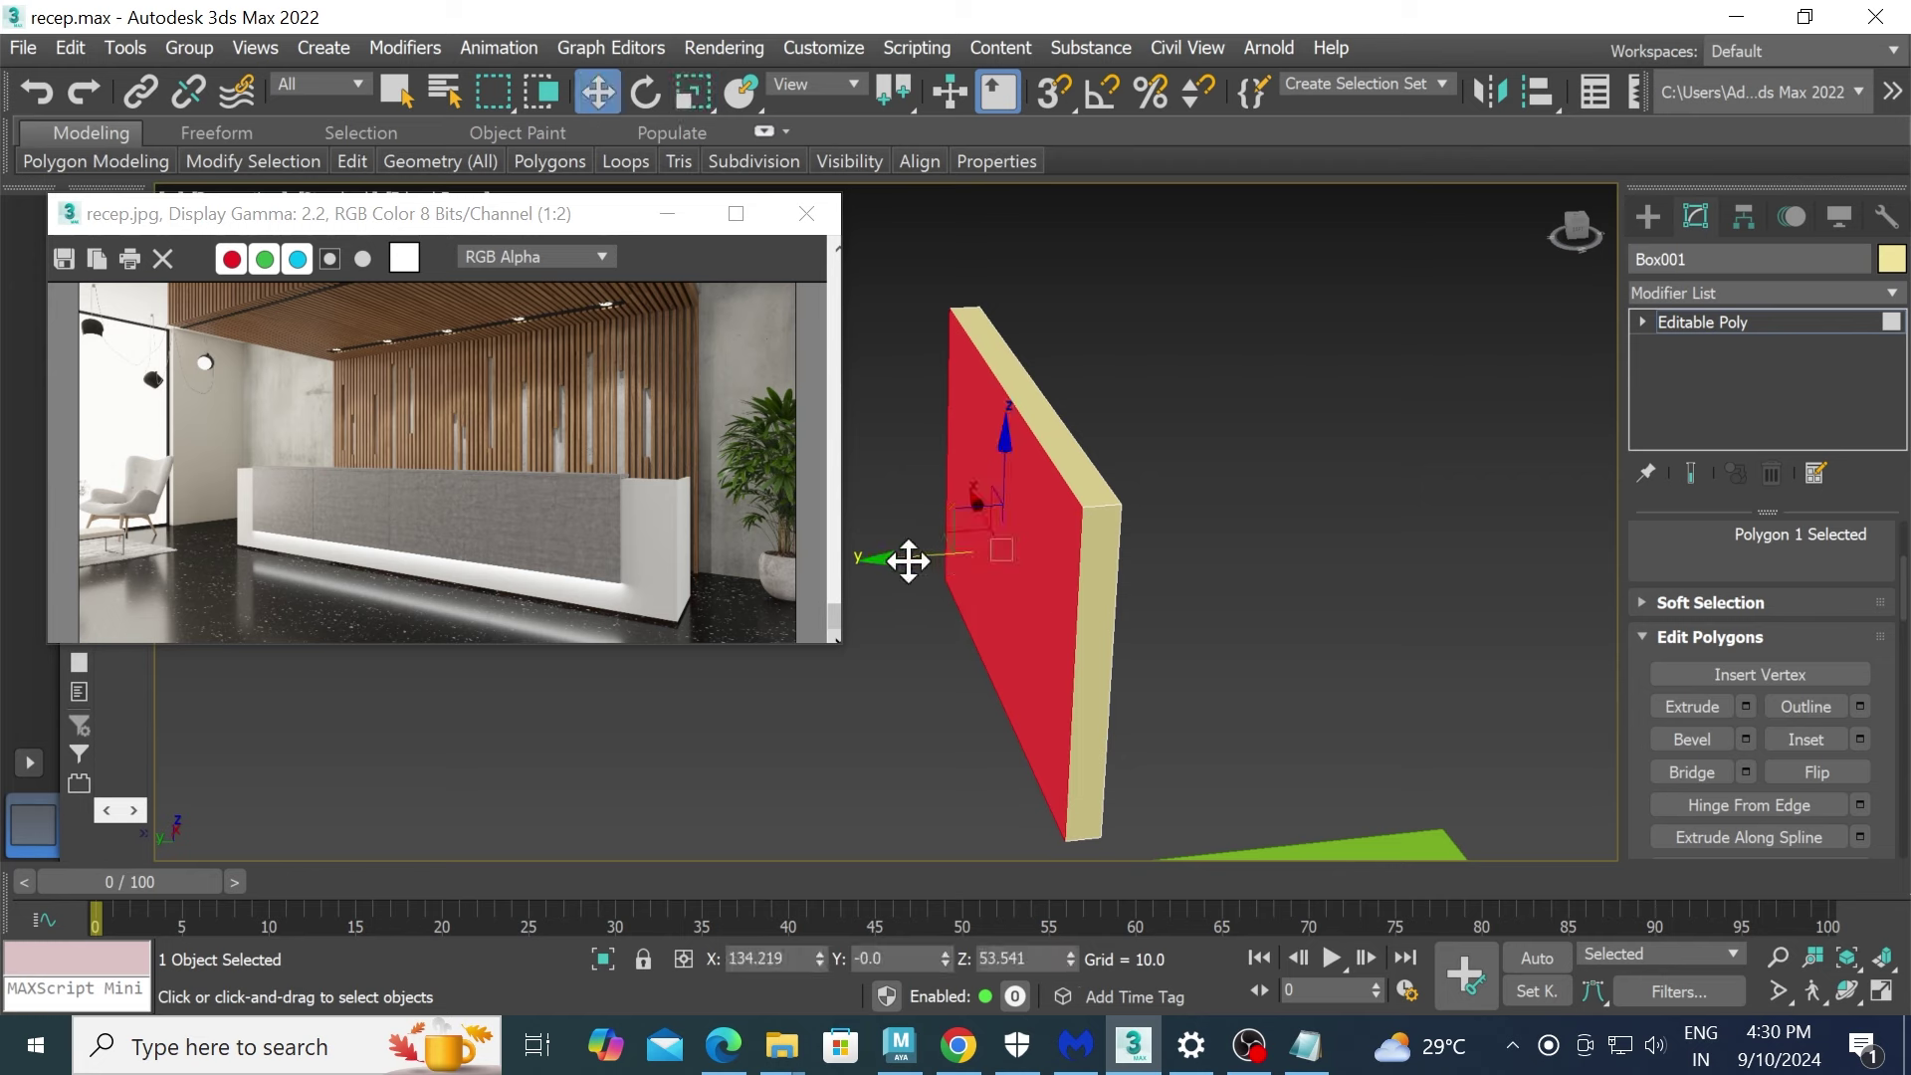
drag(909, 559, 924, 554)
alt+middle_drag(923, 555, 1229, 587)
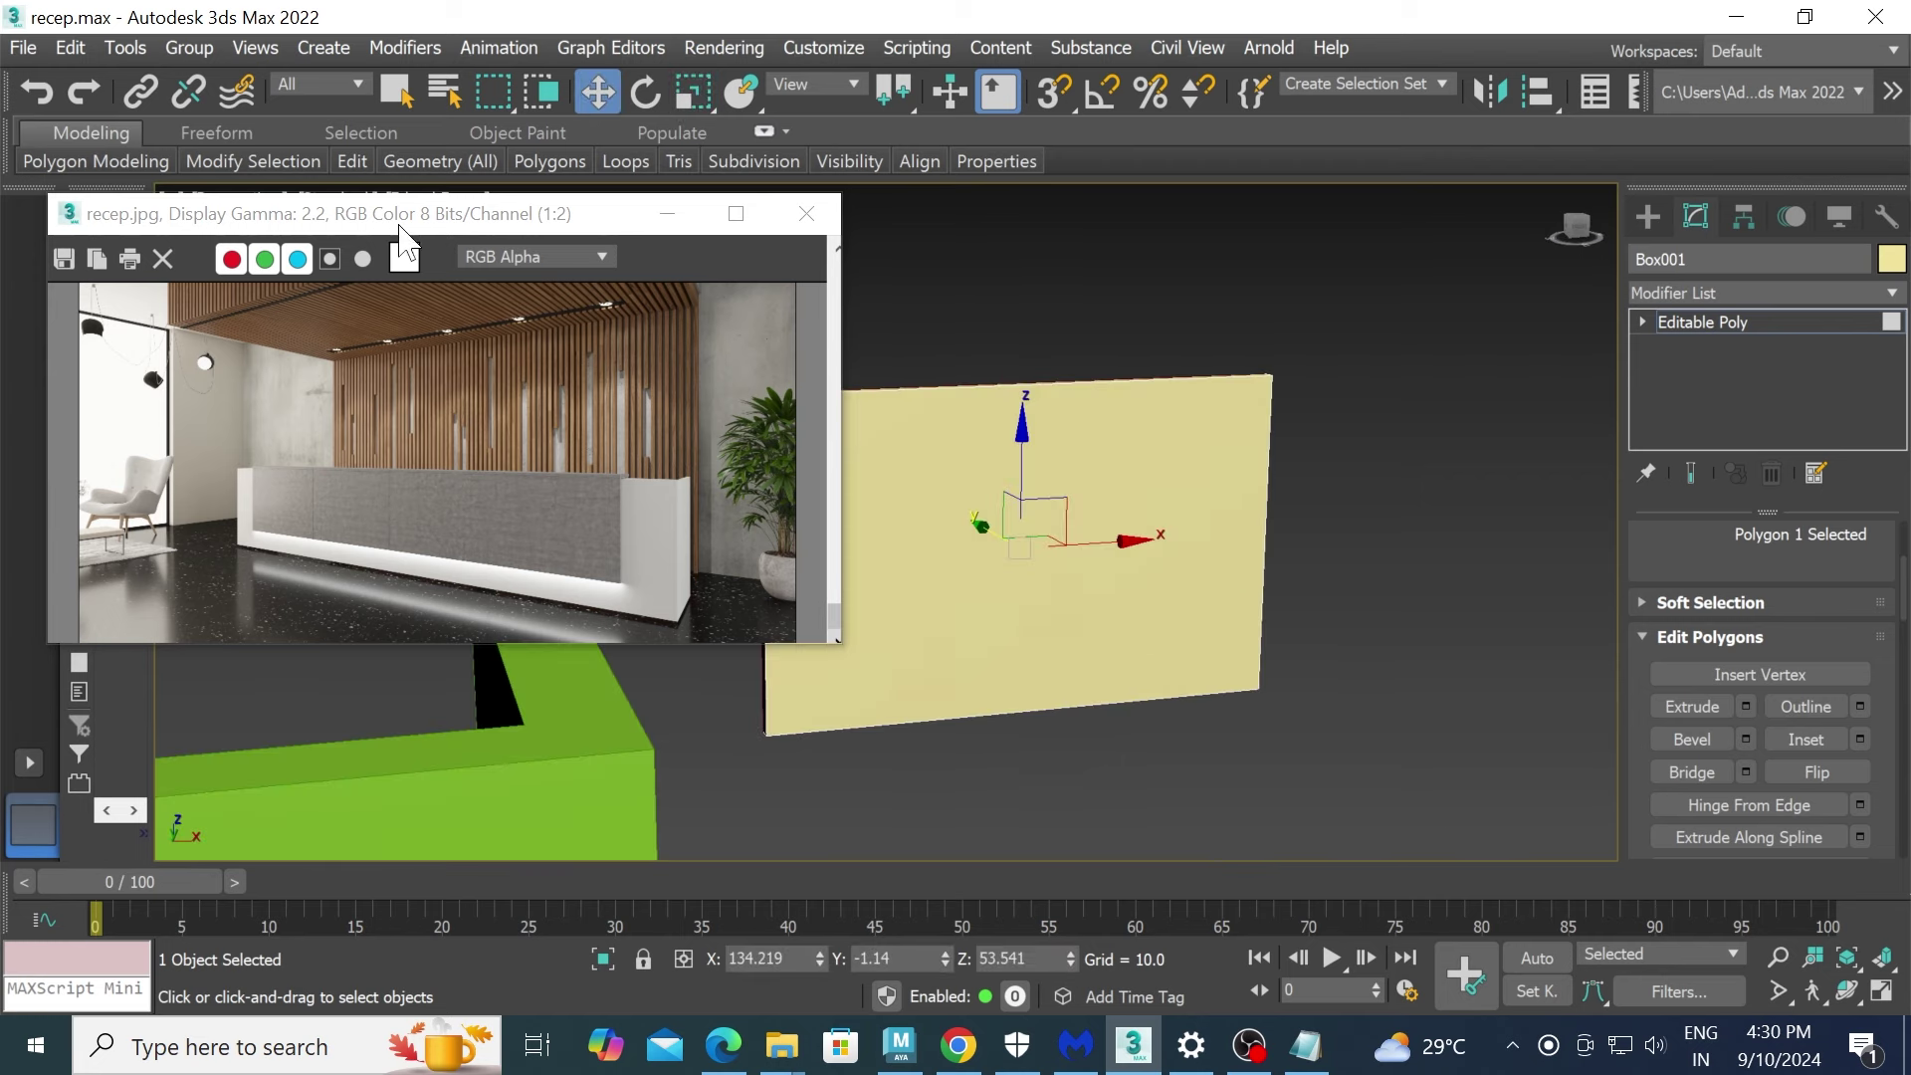
- Expand the full modeling ribbon and try the edge-loop cutting tool
double_click(91, 128)
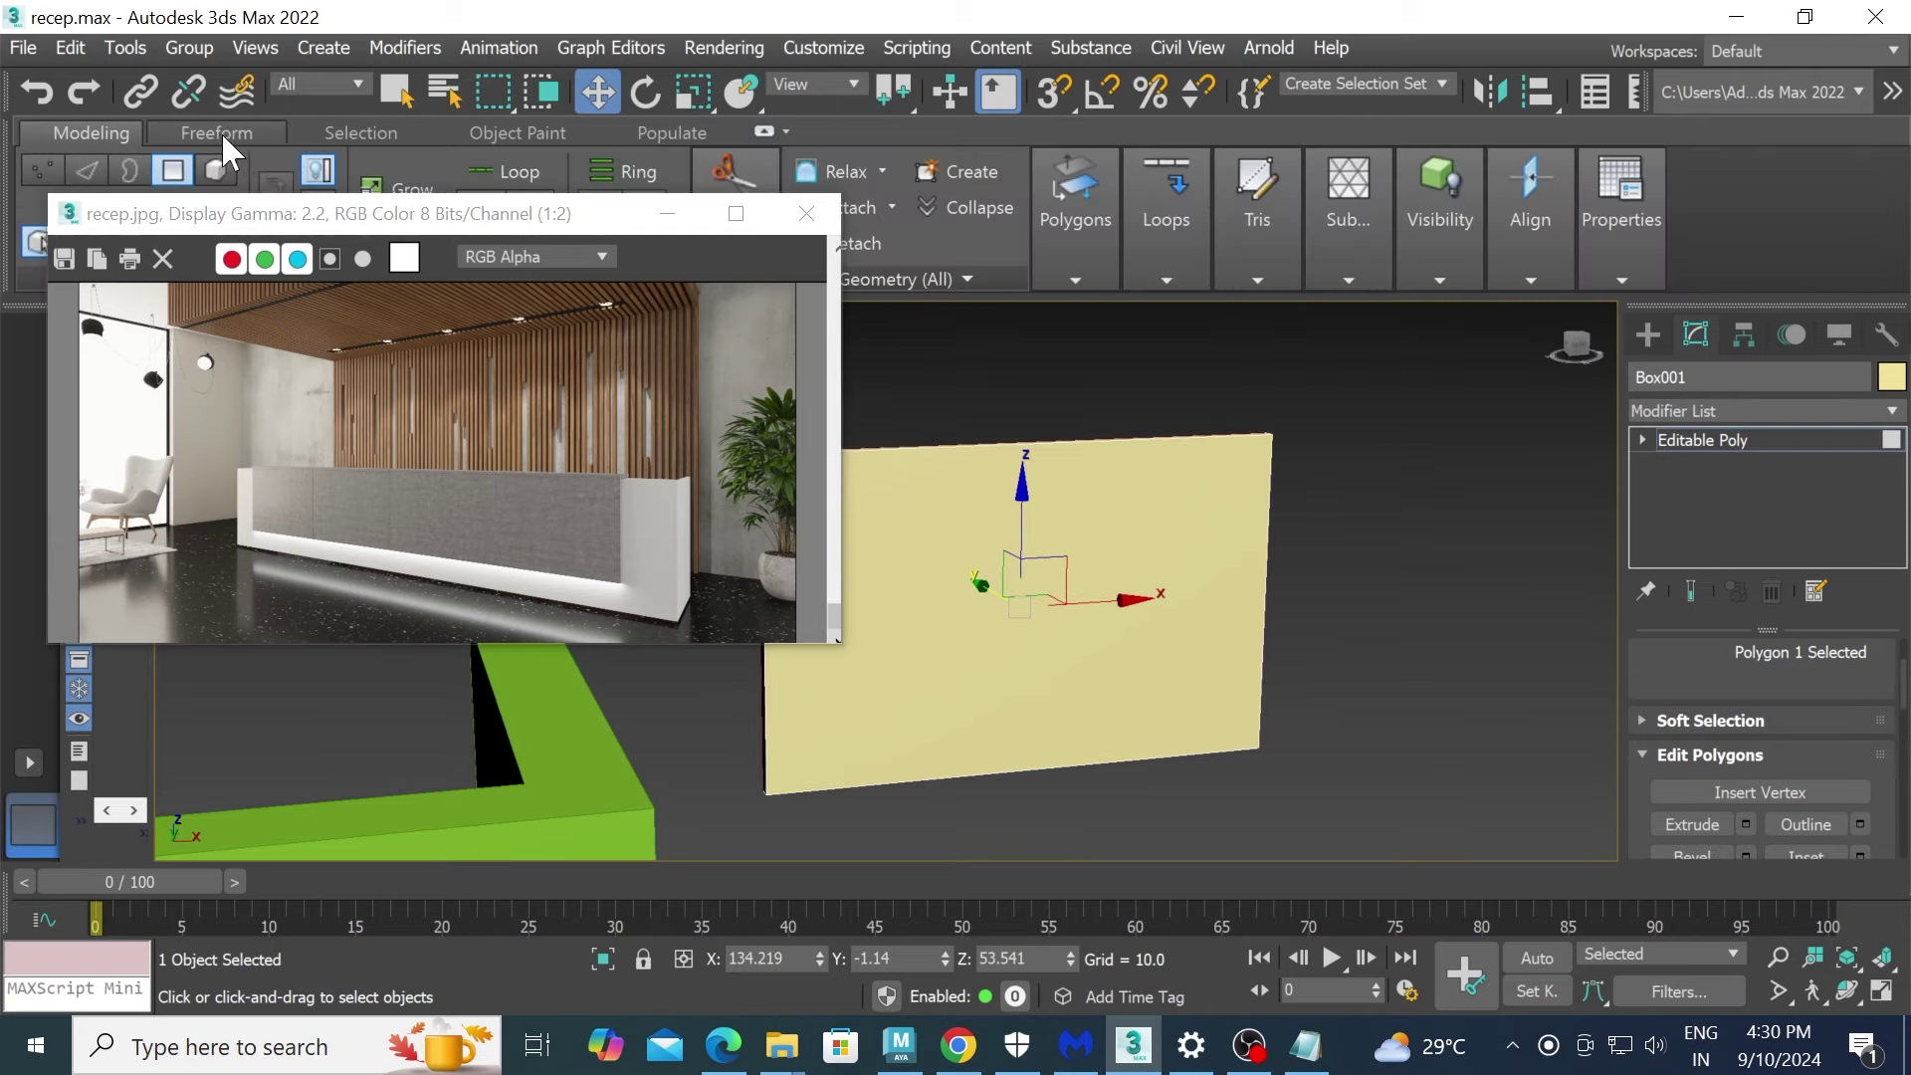
click(1824, 438)
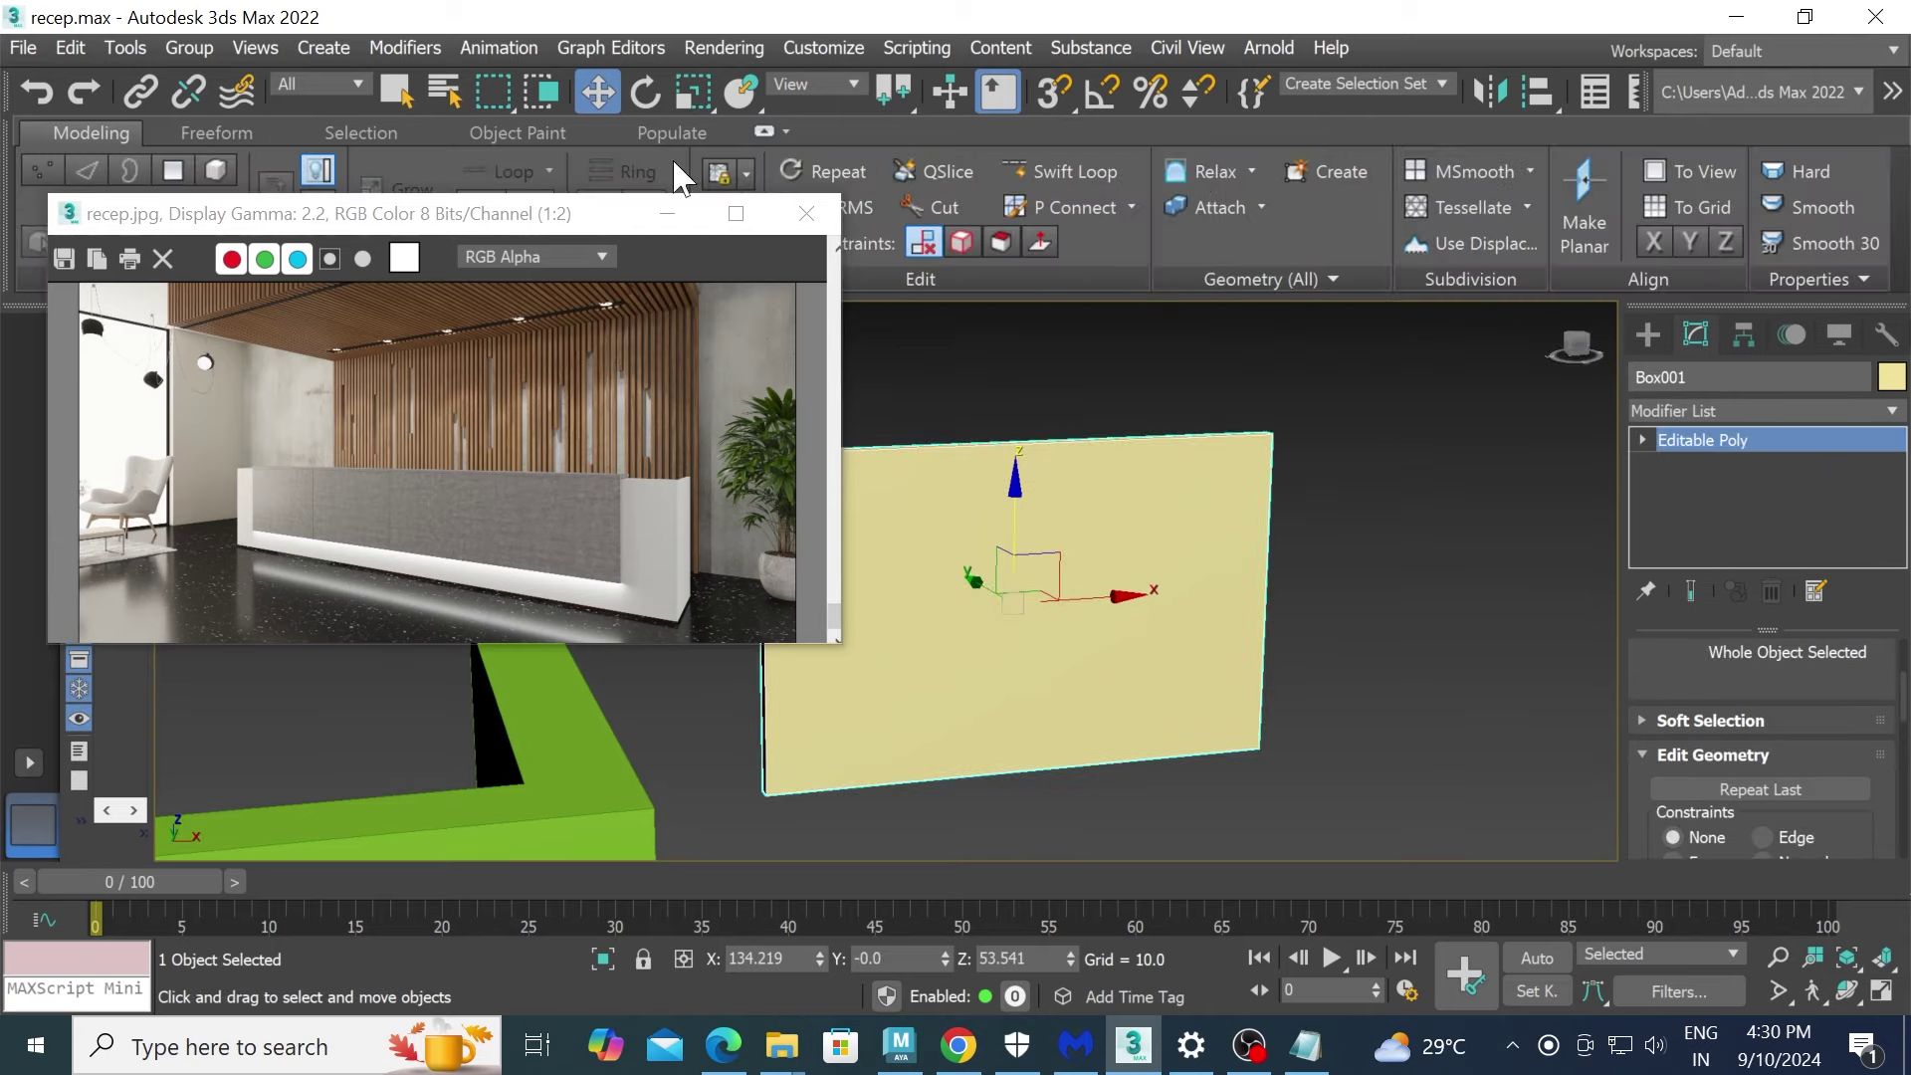
click(1081, 169)
right_click(1323, 631)
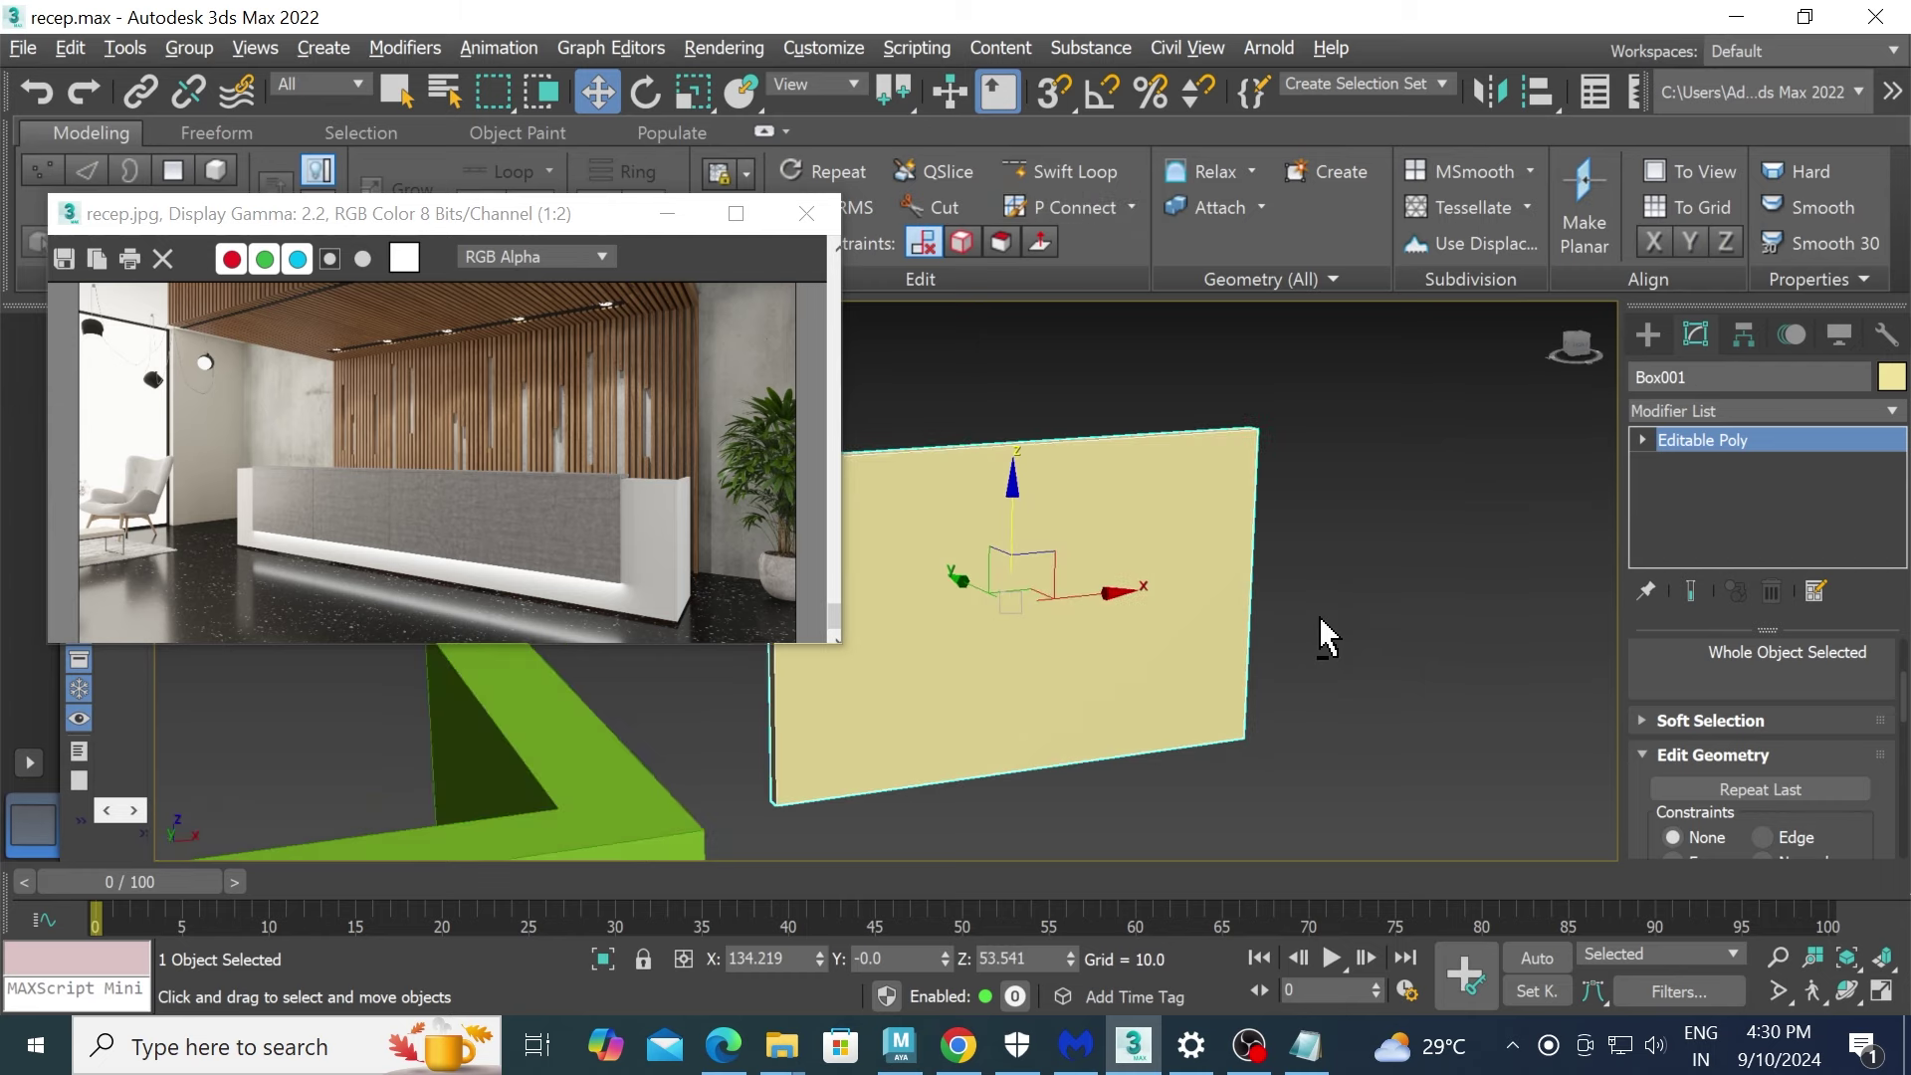
- Scale the wall's front face to about 77% to leave a surrounding border
key(4)
click(1088, 584)
alt+middle_drag(1088, 584, 1118, 577)
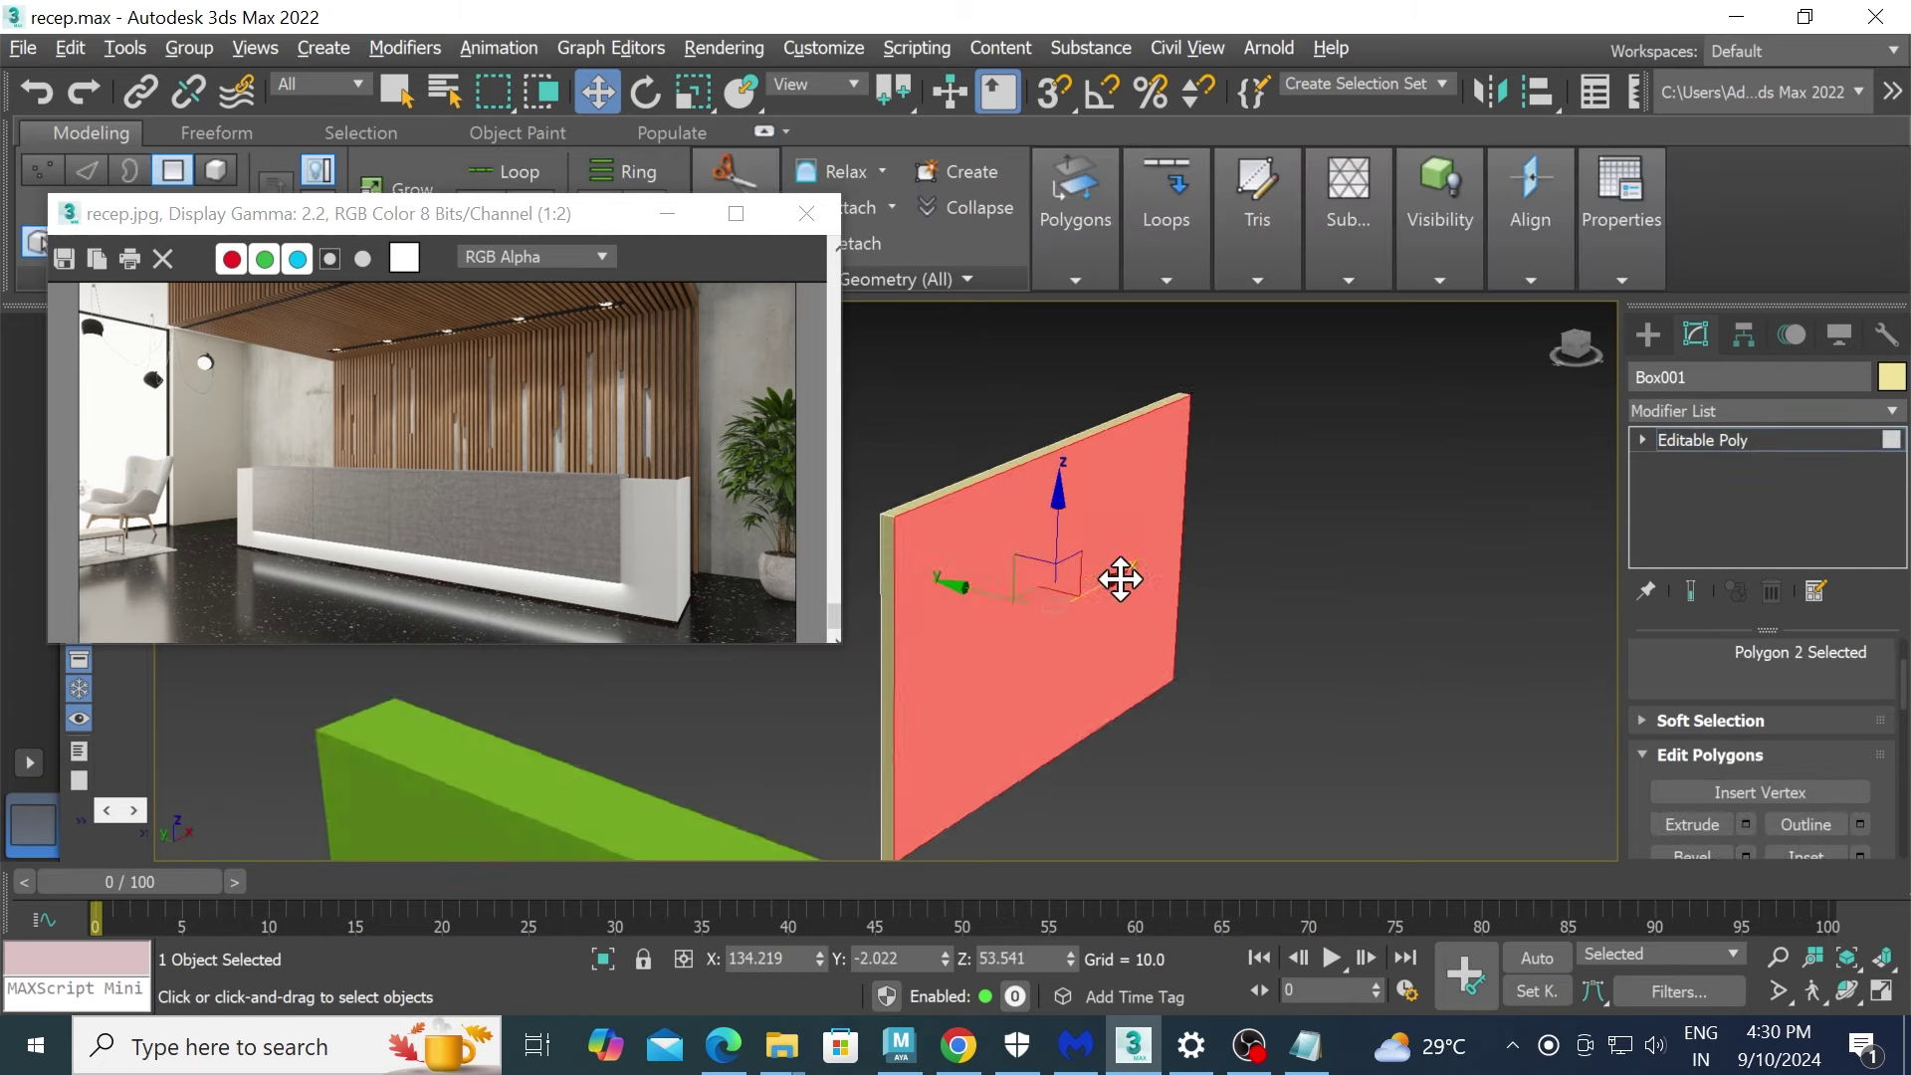
scroll(1095, 602, up, 3)
key(r)
mouse_move(1040, 619)
mouse_down()
mouse_move(1039, 648)
mouse_move(1032, 631)
mouse_up()
key(w)
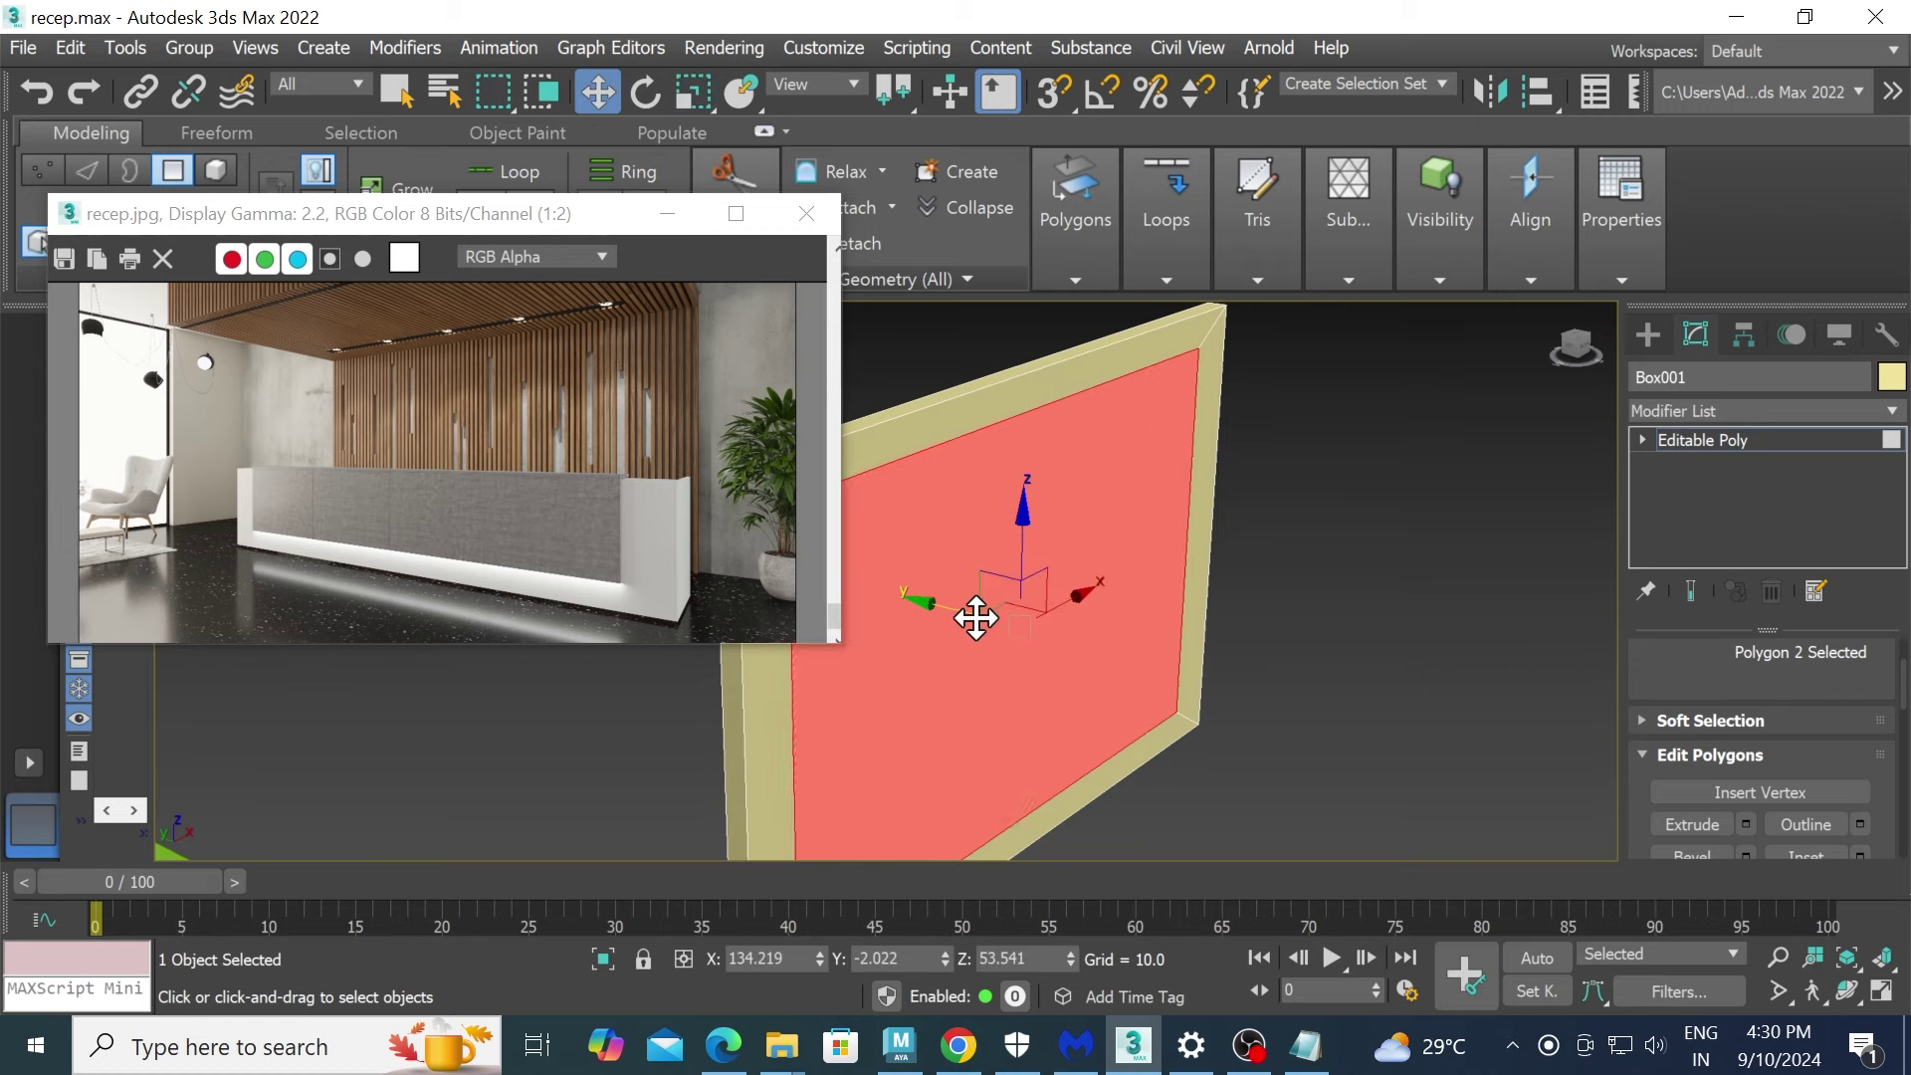
alt+middle_drag(977, 619, 999, 628)
alt+middle_drag(1304, 697, 1280, 670)
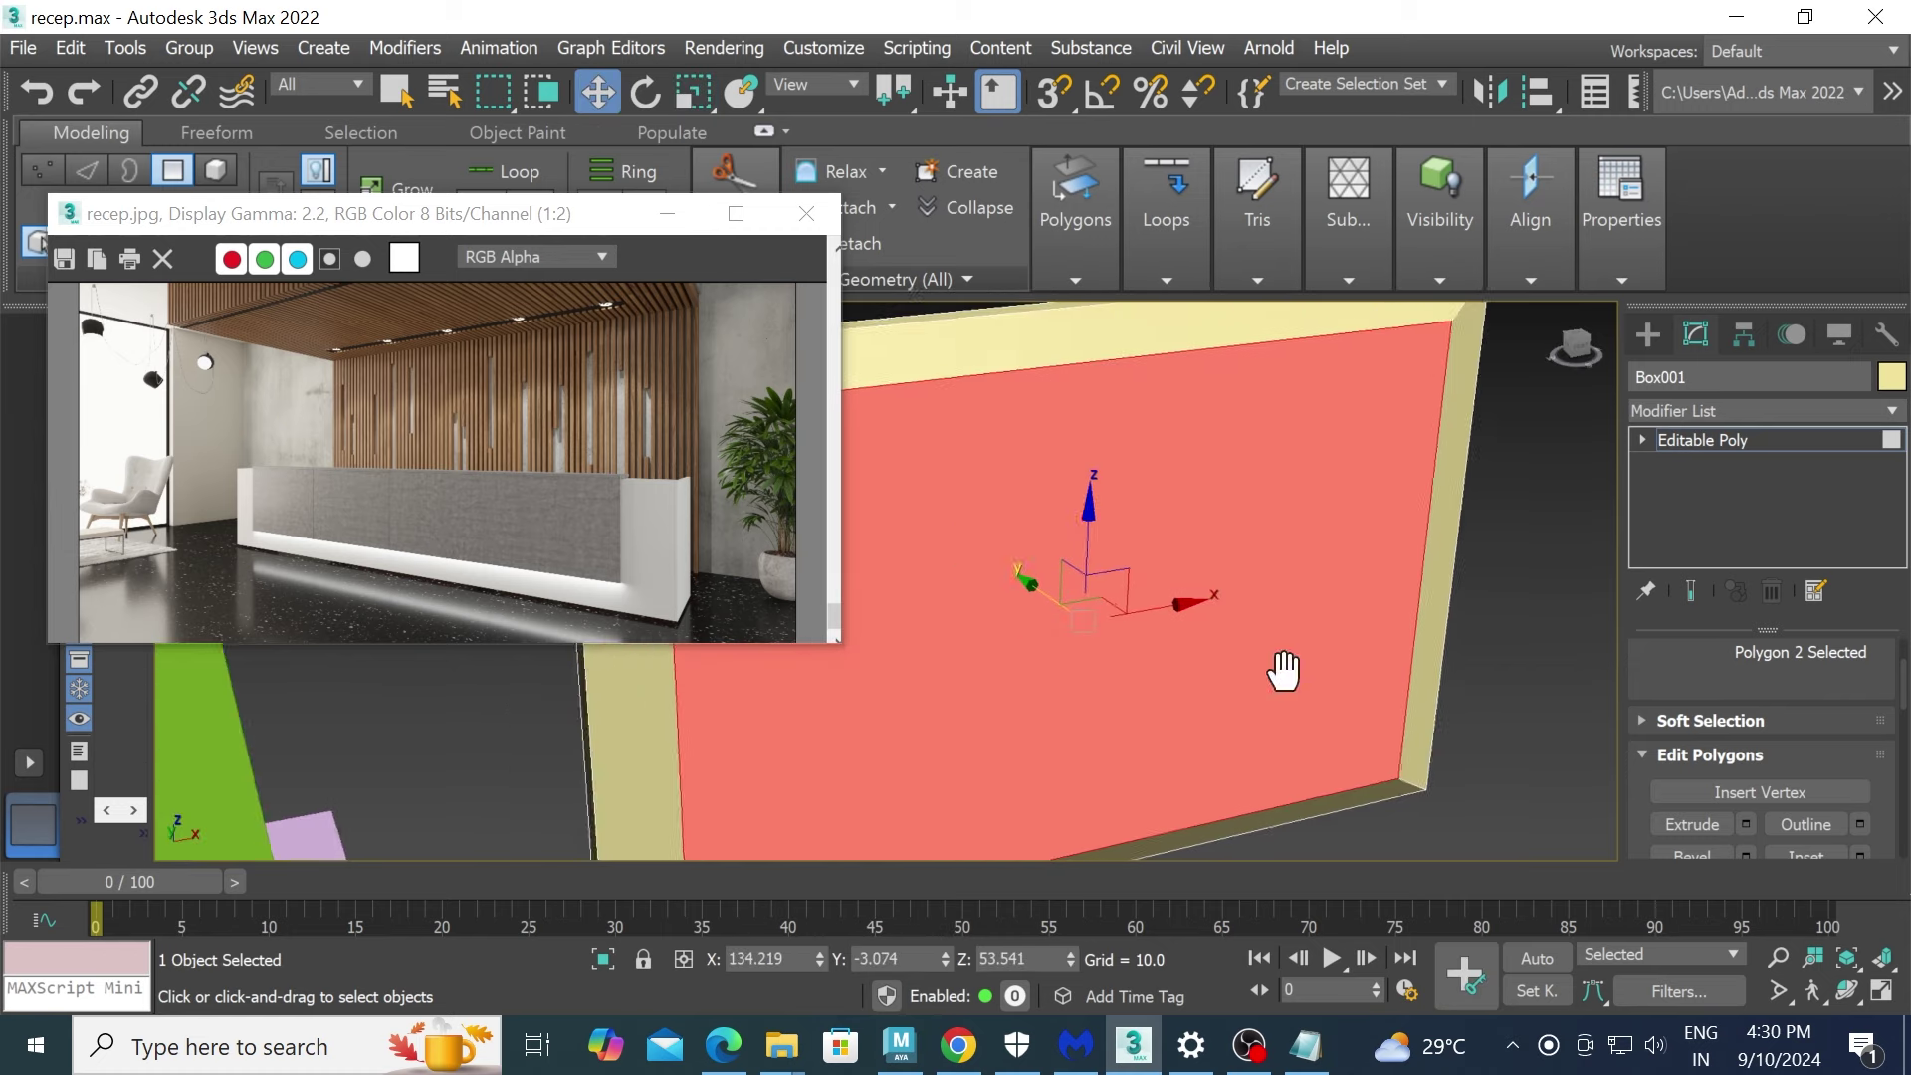
scroll(1327, 670, down, 3)
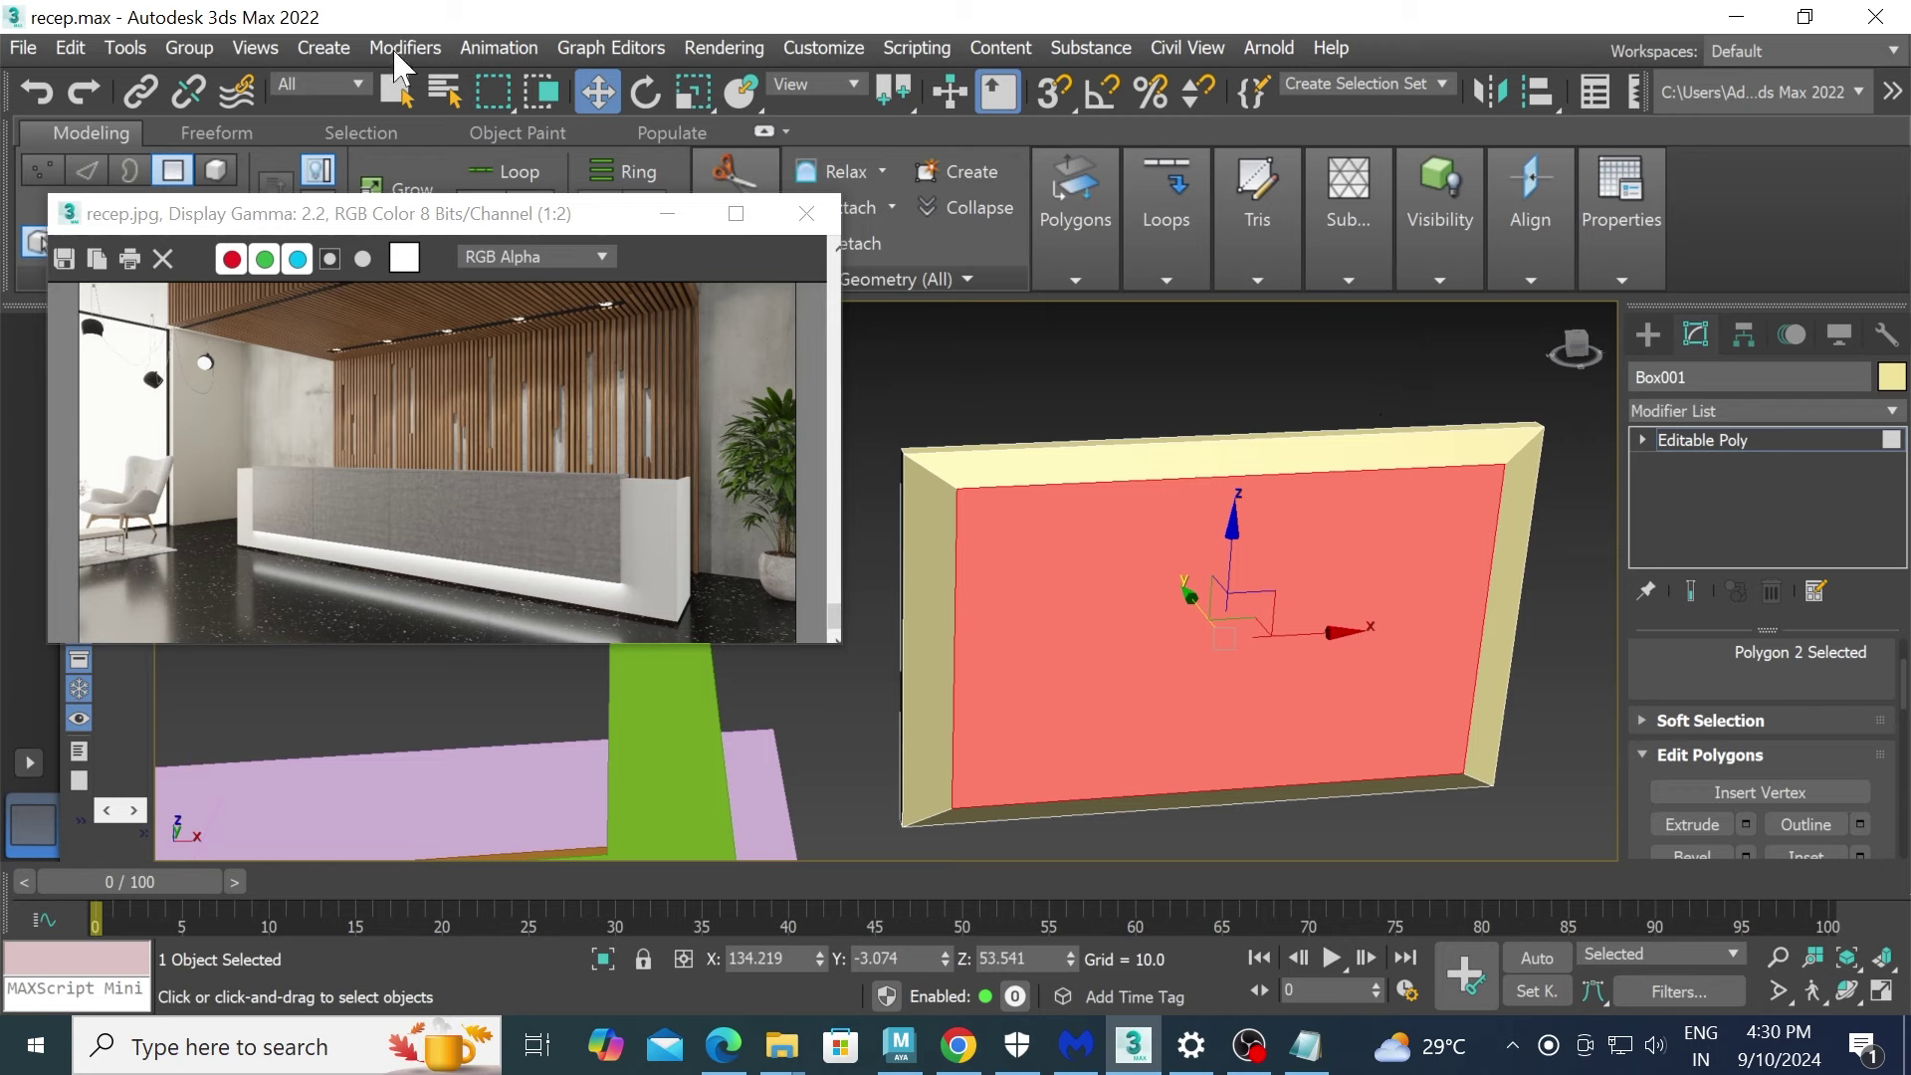
mouse_move(572, 225)
mouse_down()
mouse_move(560, 252)
mouse_move(593, 251)
mouse_up()
- Cut vertical and horizontal Swift Loop edge loops across the wall face
click(1095, 315)
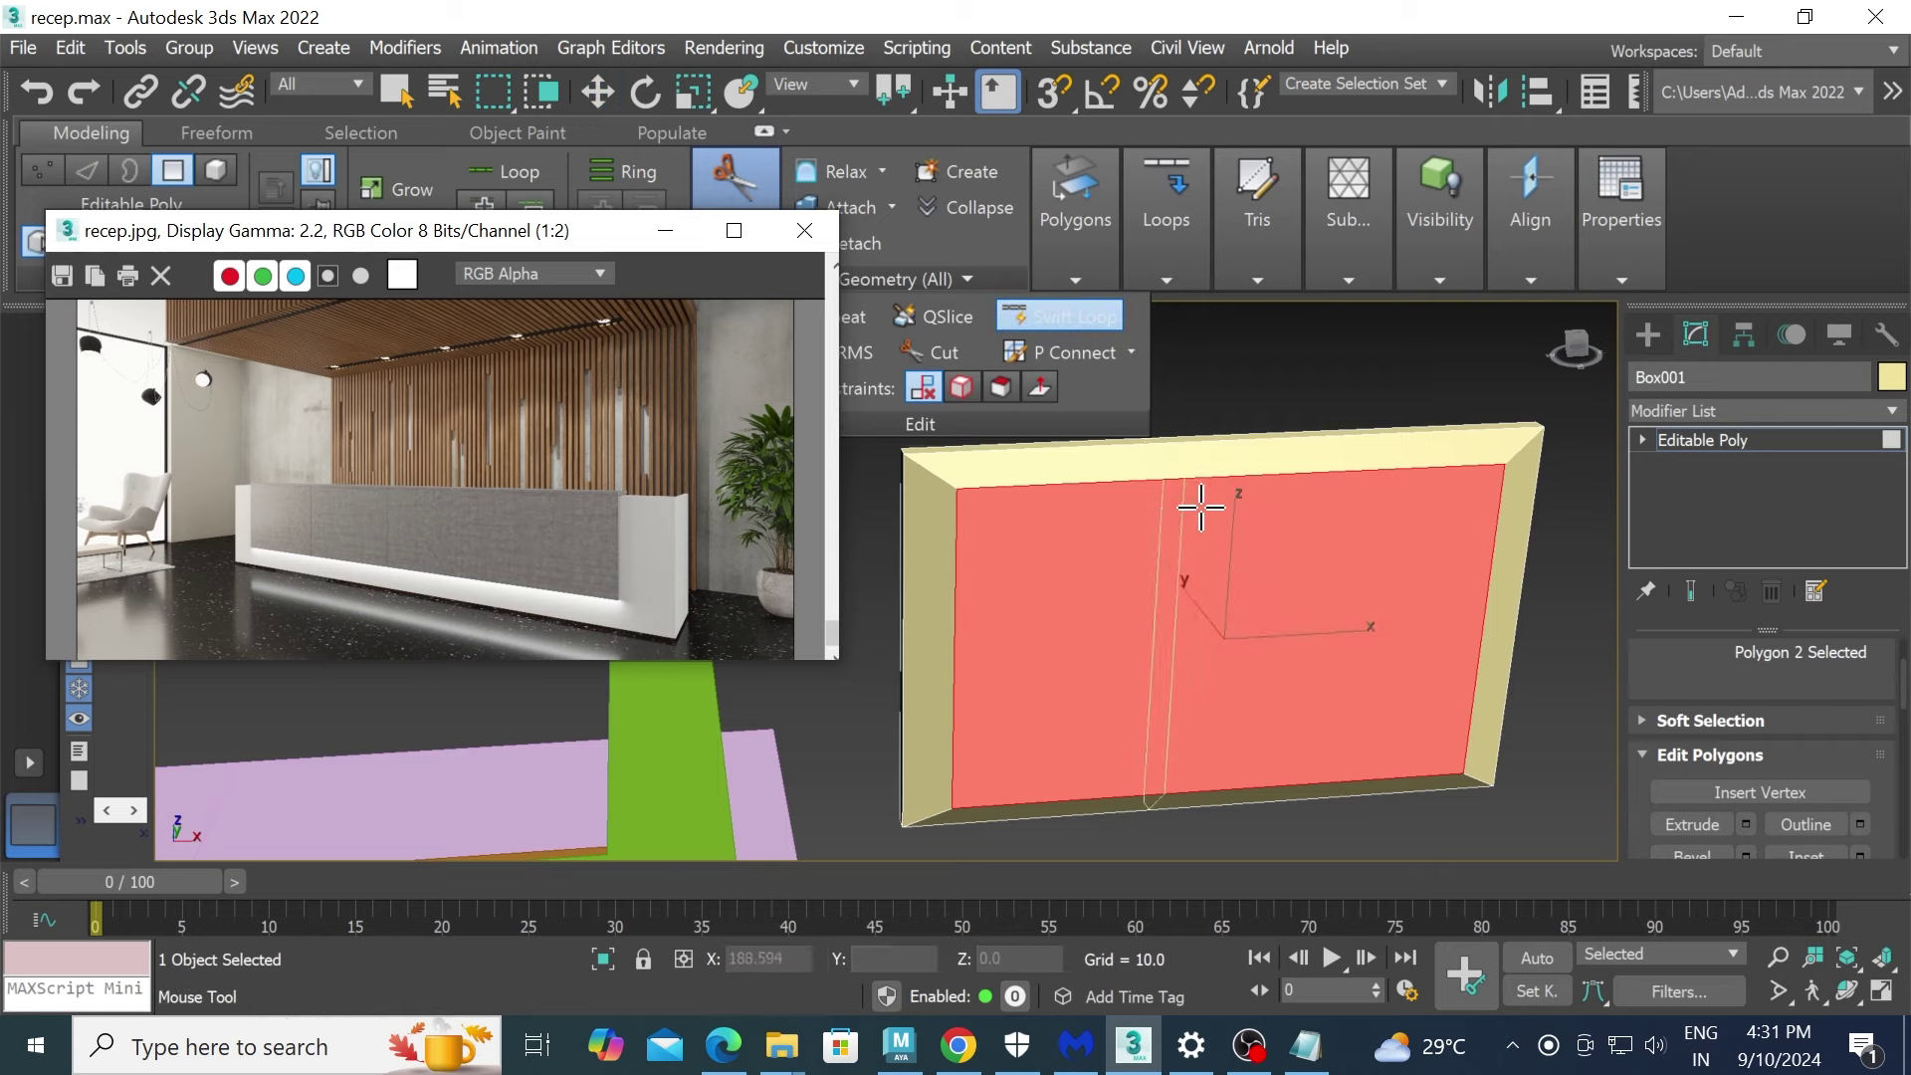
click(1130, 478)
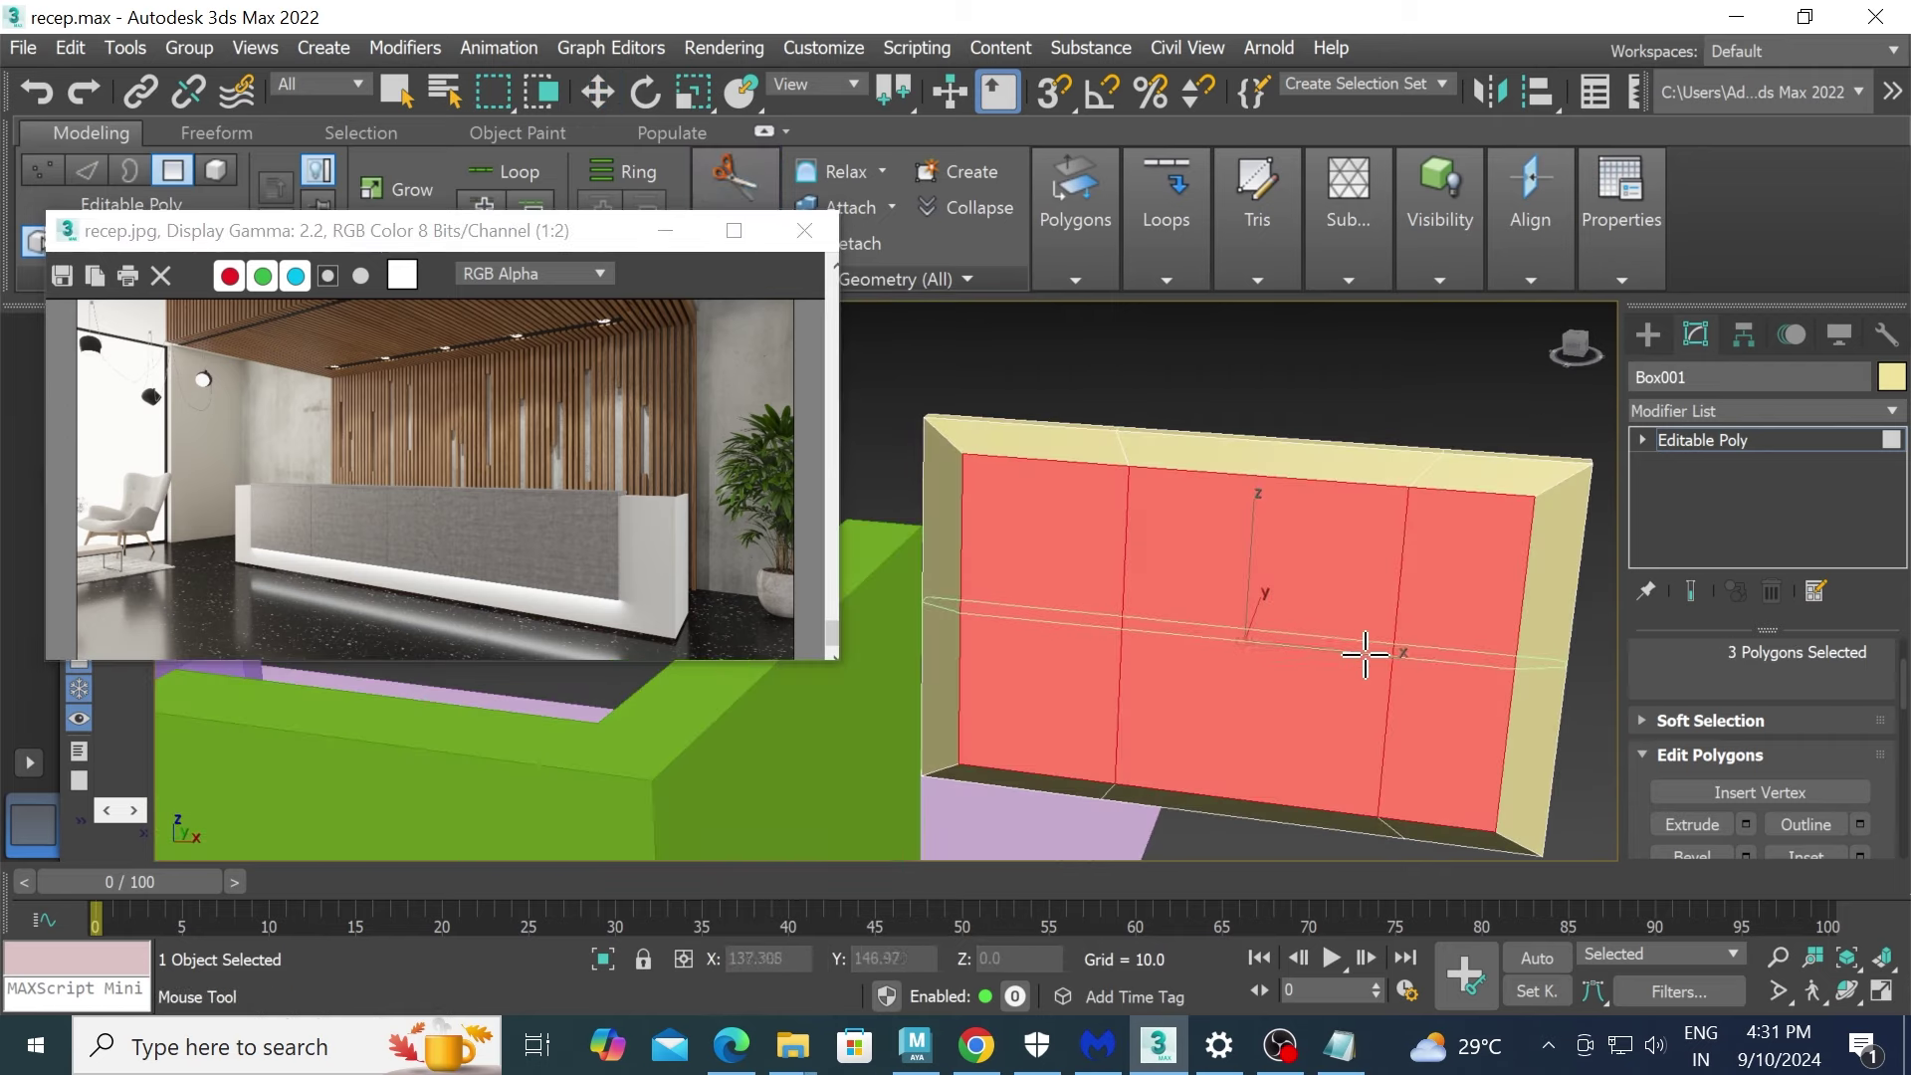
click(1391, 652)
key(w)
scroll(1415, 650, up, 3)
key(4)
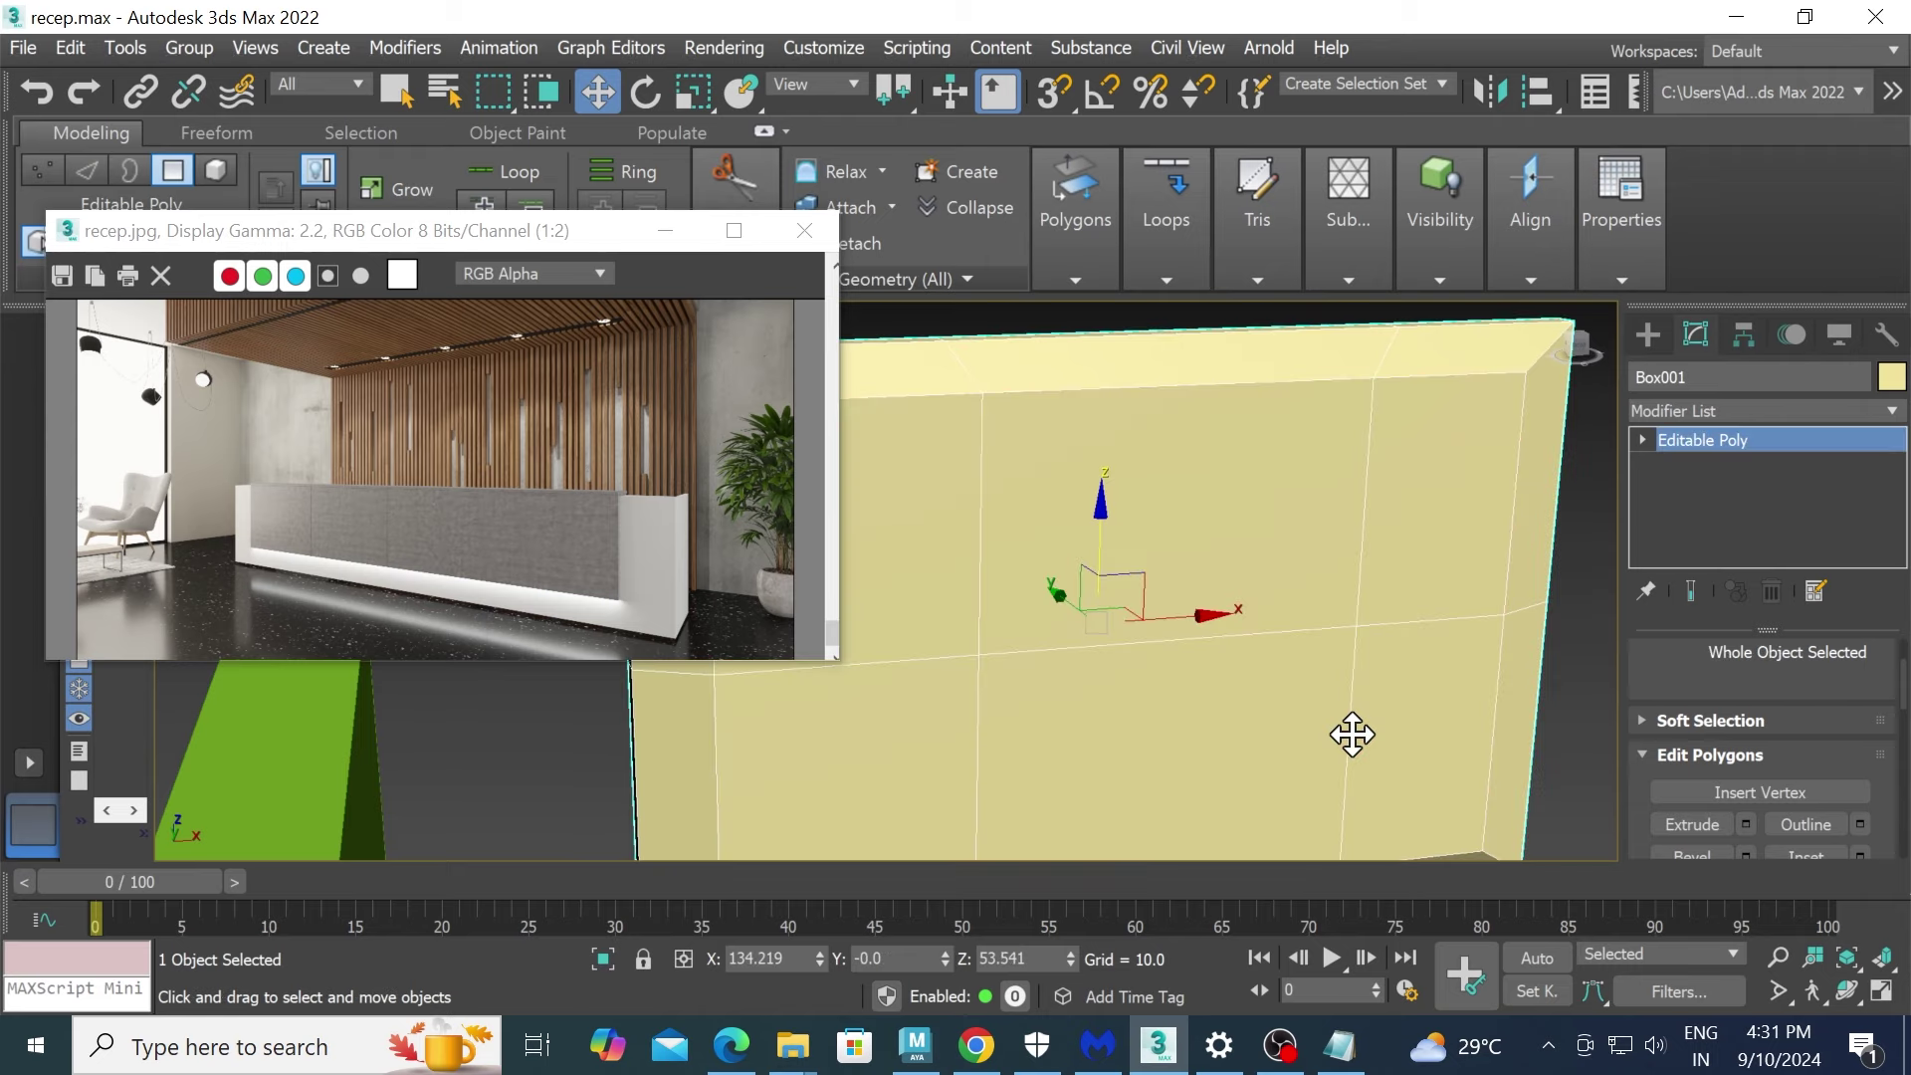
key(4)
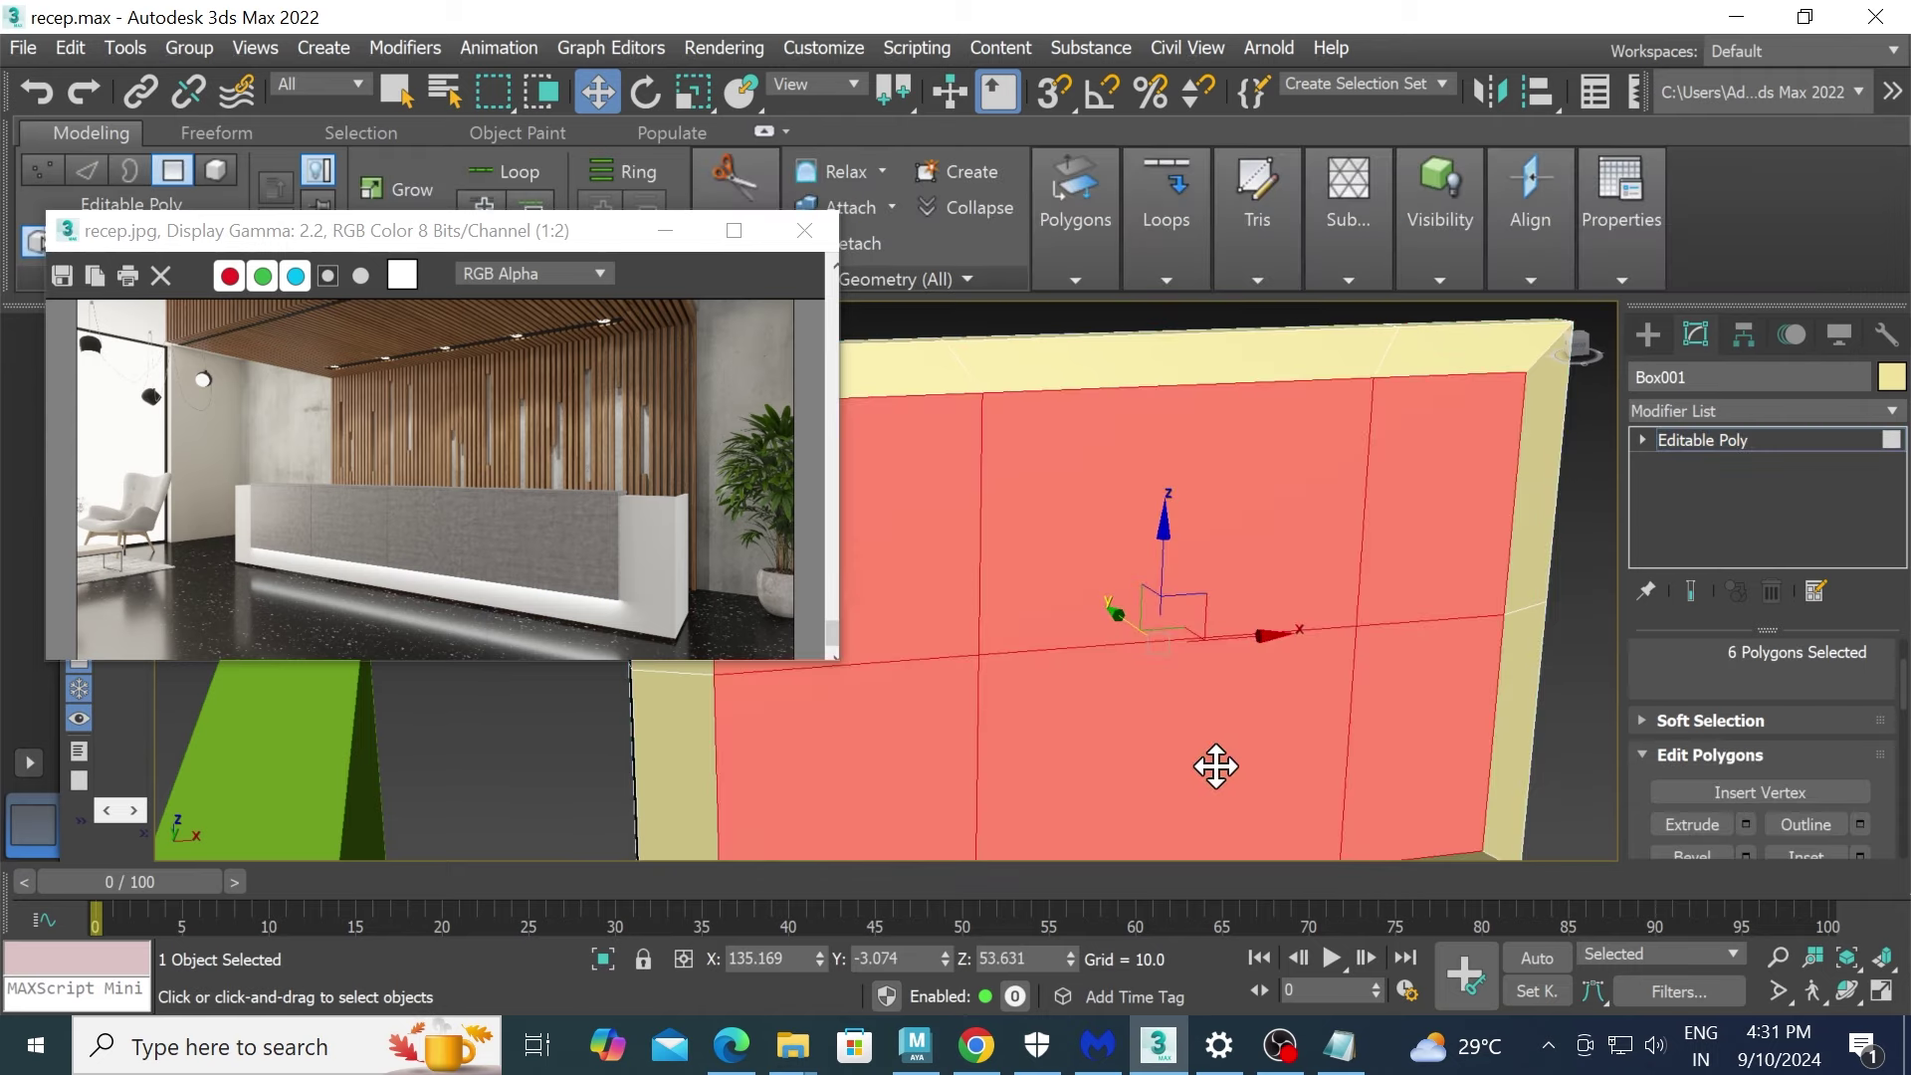
- Select one wall panel polygon and push it slightly into the wall
alt+middle_drag(1215, 710, 1251, 674)
click(1250, 674)
scroll(1098, 686, up, 2)
drag(1135, 625, 1119, 614)
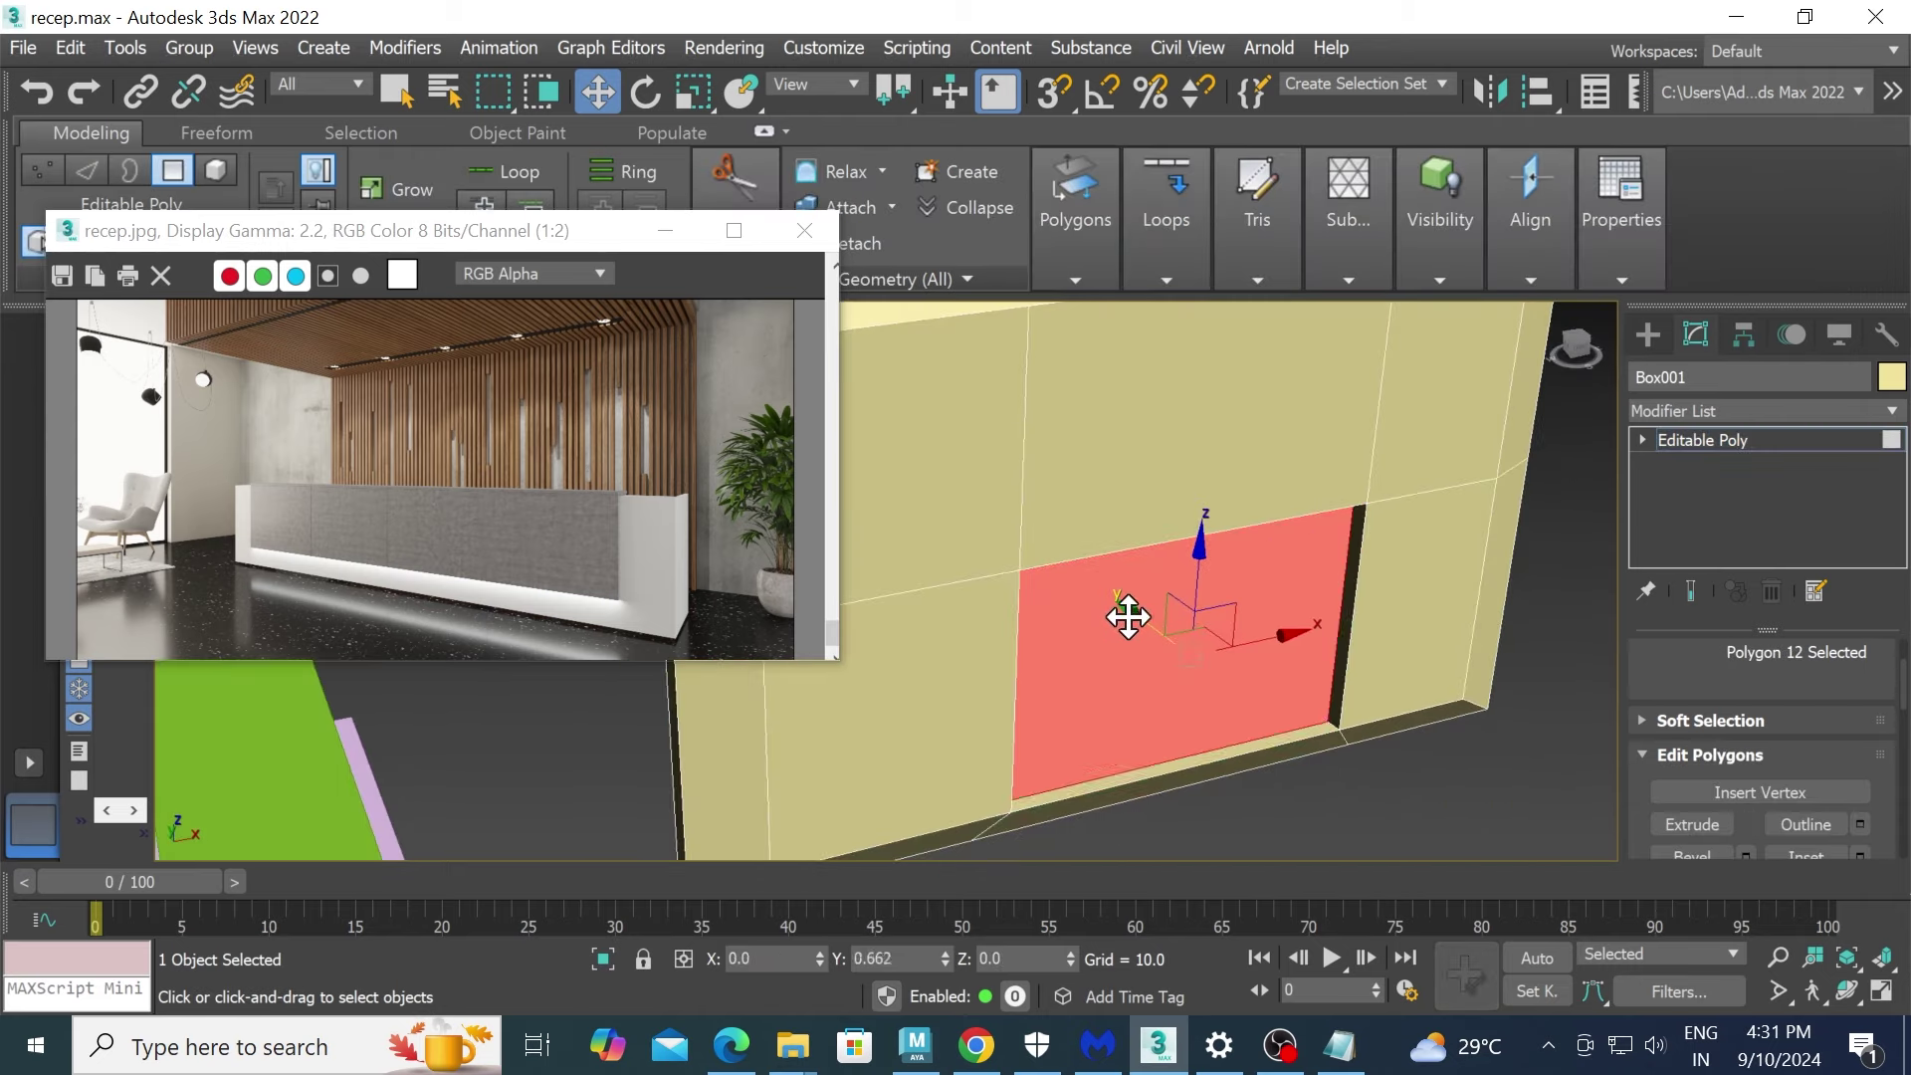
scroll(1143, 598, down, 3)
mouse_move(1143, 597)
alt+middle_down()
mouse_move(1411, 608)
mouse_move(1065, 637)
alt+middle_up()
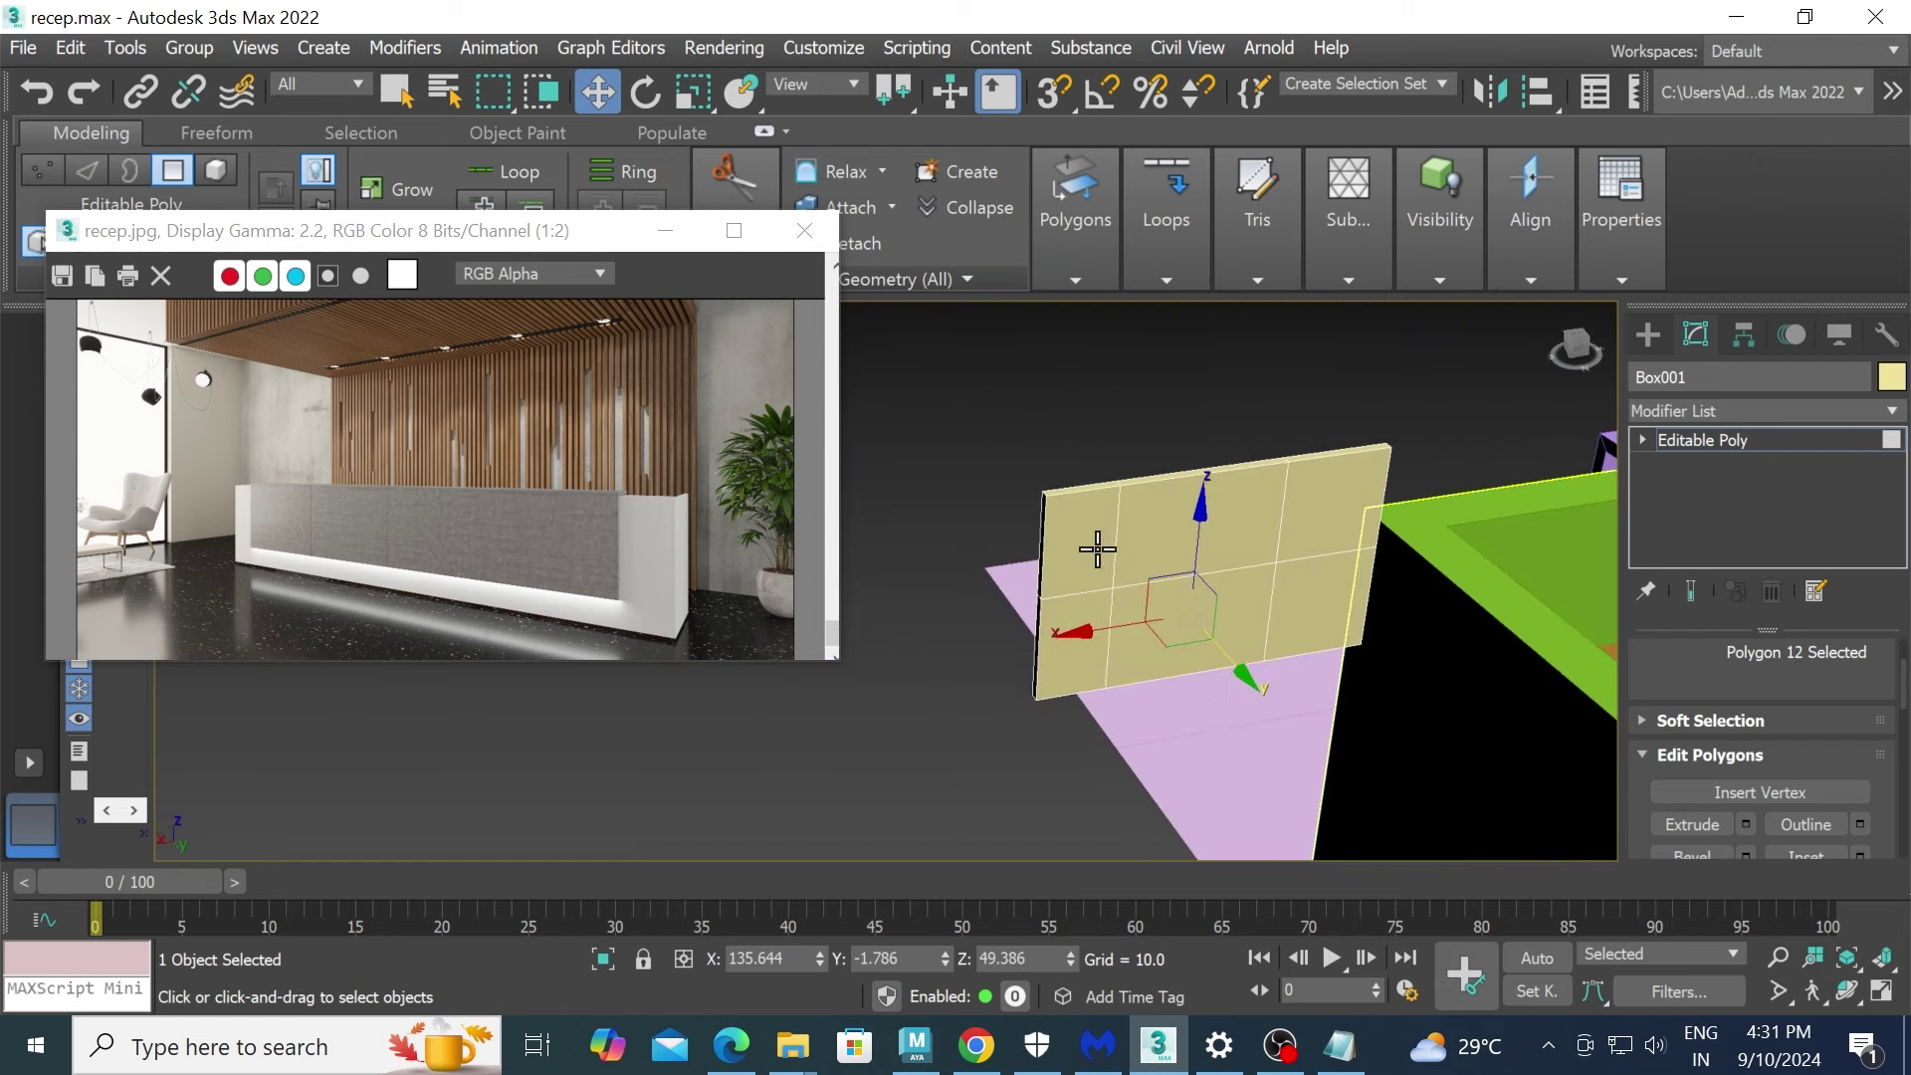
scroll(1098, 549, up, 3)
- Select all six wall panels and scale them down to 90%
ctrl+click(1184, 527)
ctrl+click(1434, 493)
ctrl+click(1463, 703)
ctrl+click(1249, 768)
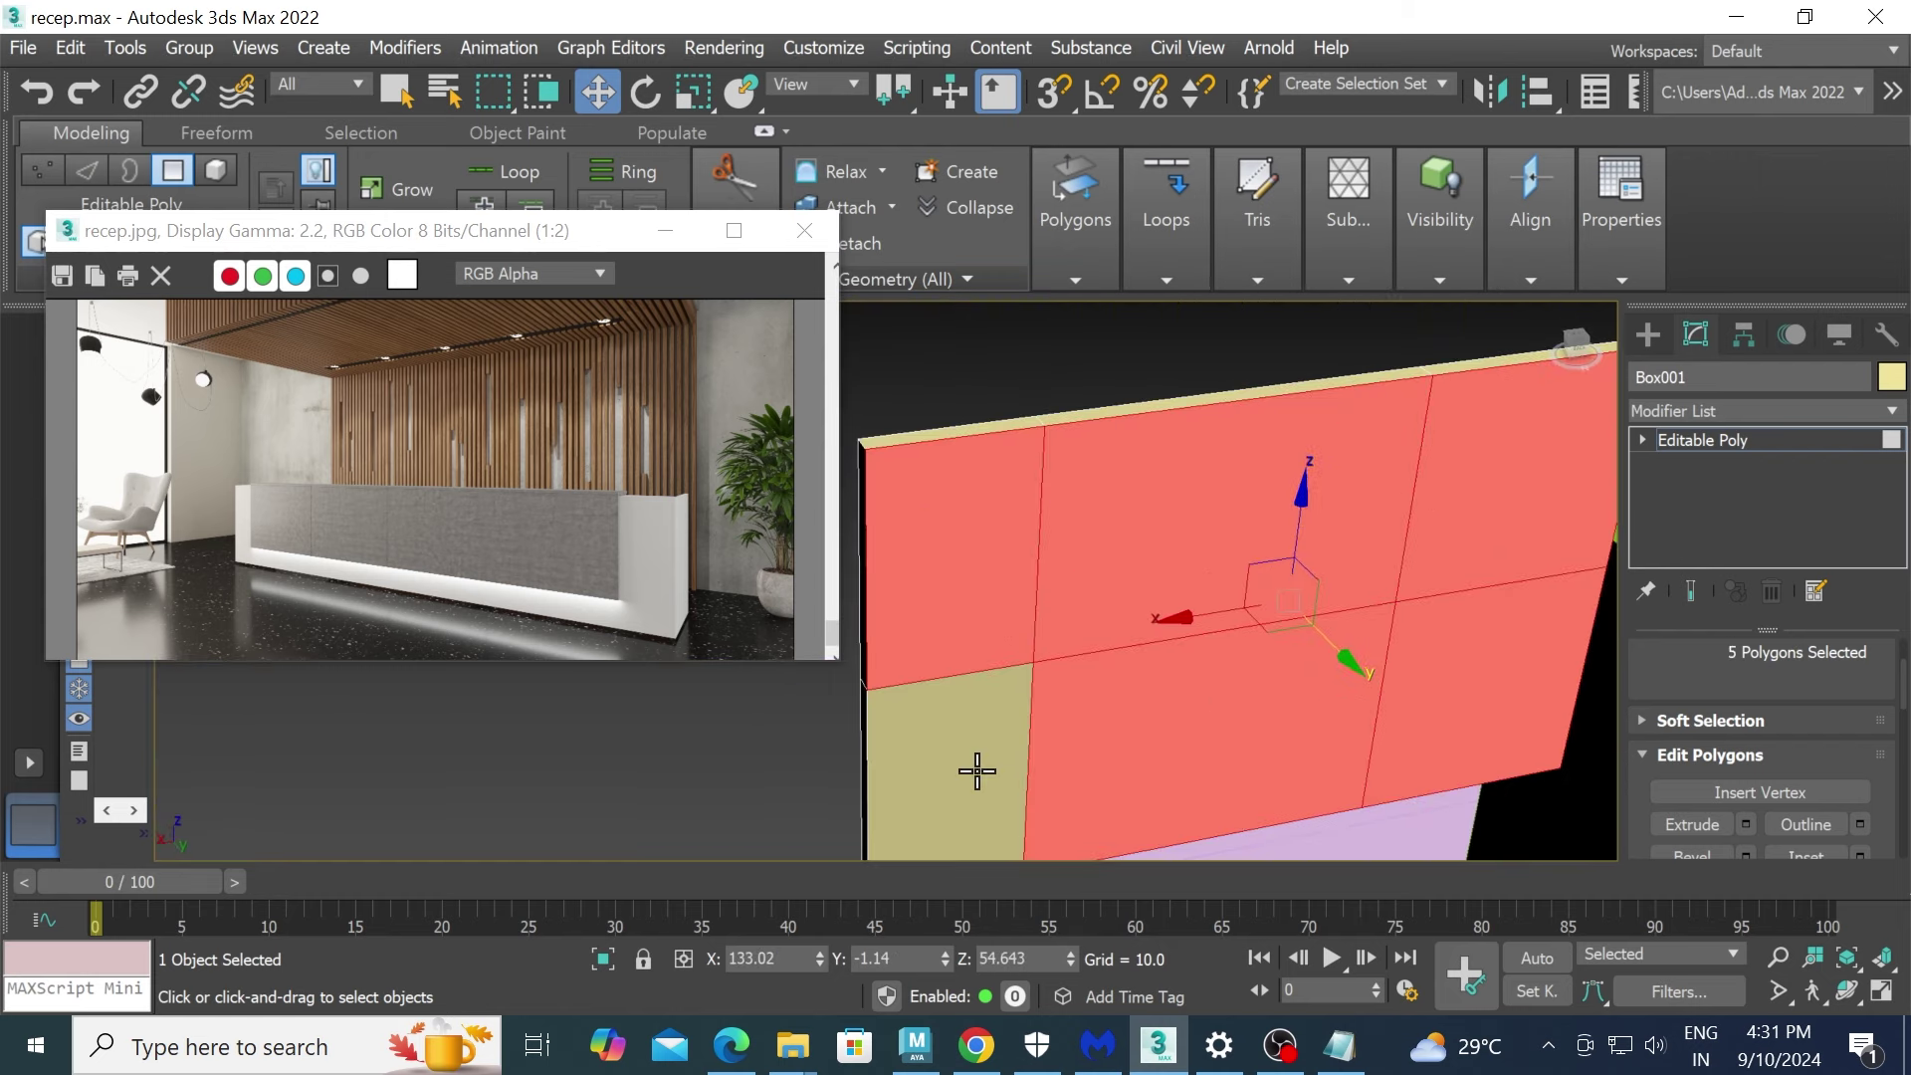
ctrl+click(978, 772)
key(r)
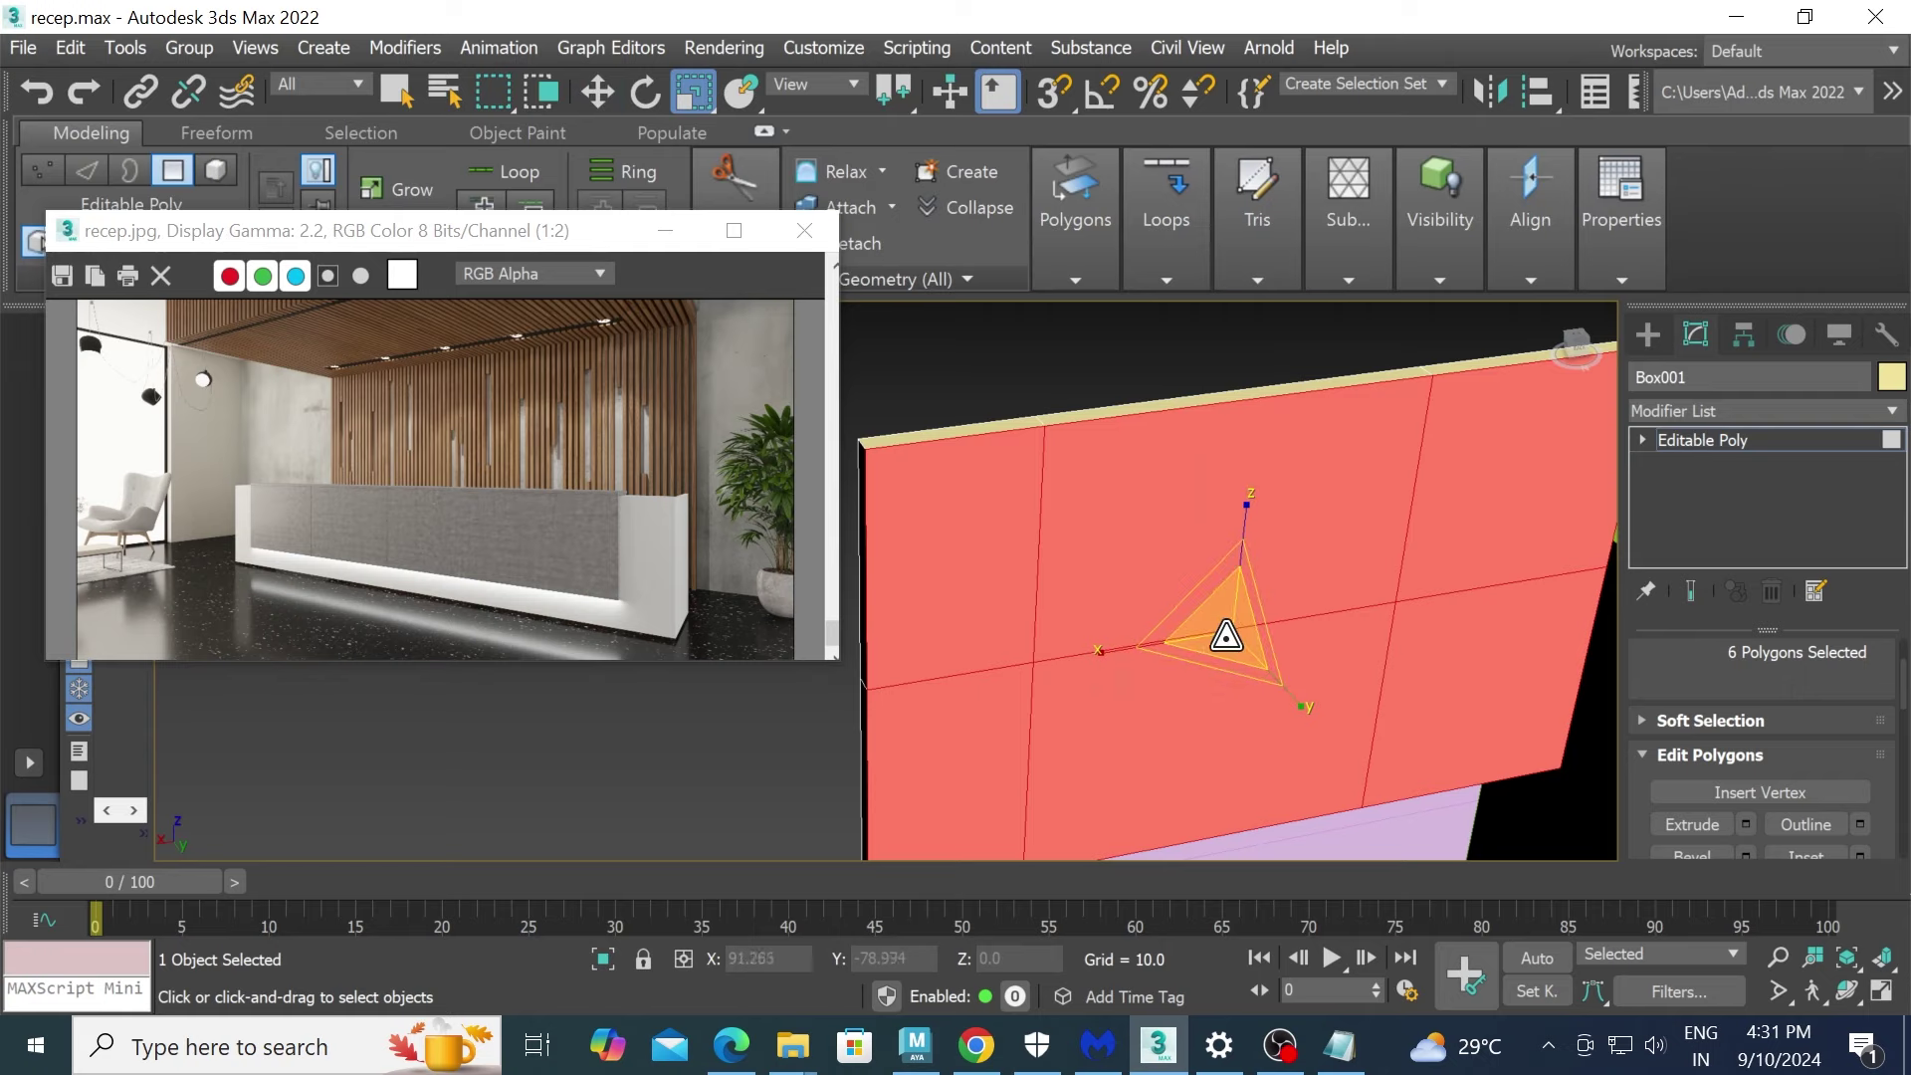
drag(1226, 635, 1233, 644)
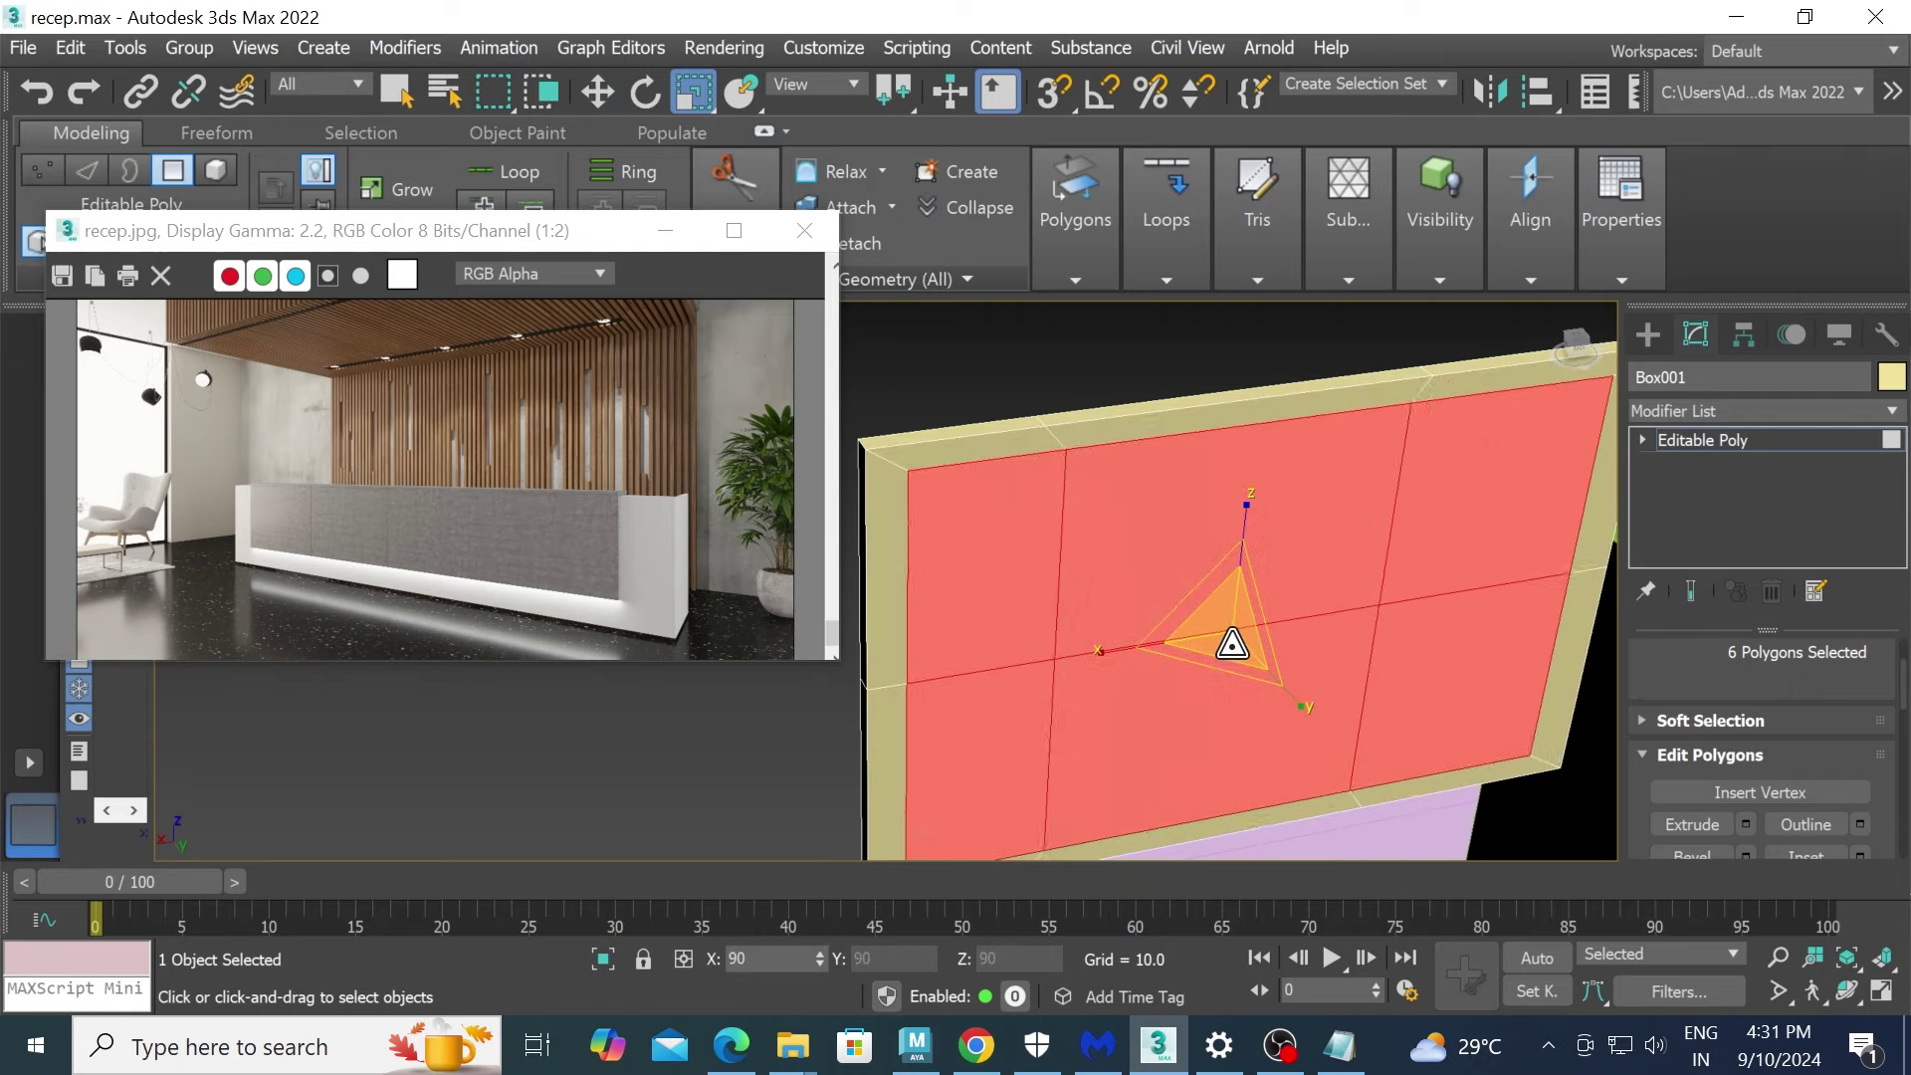
scroll(1278, 640, down, 5)
mouse_move(1314, 642)
alt+middle_down()
mouse_move(1443, 661)
mouse_move(1237, 504)
mouse_move(1158, 580)
mouse_move(1204, 571)
mouse_move(1181, 598)
mouse_move(1194, 667)
alt+middle_up()
scroll(1195, 657, down, 3)
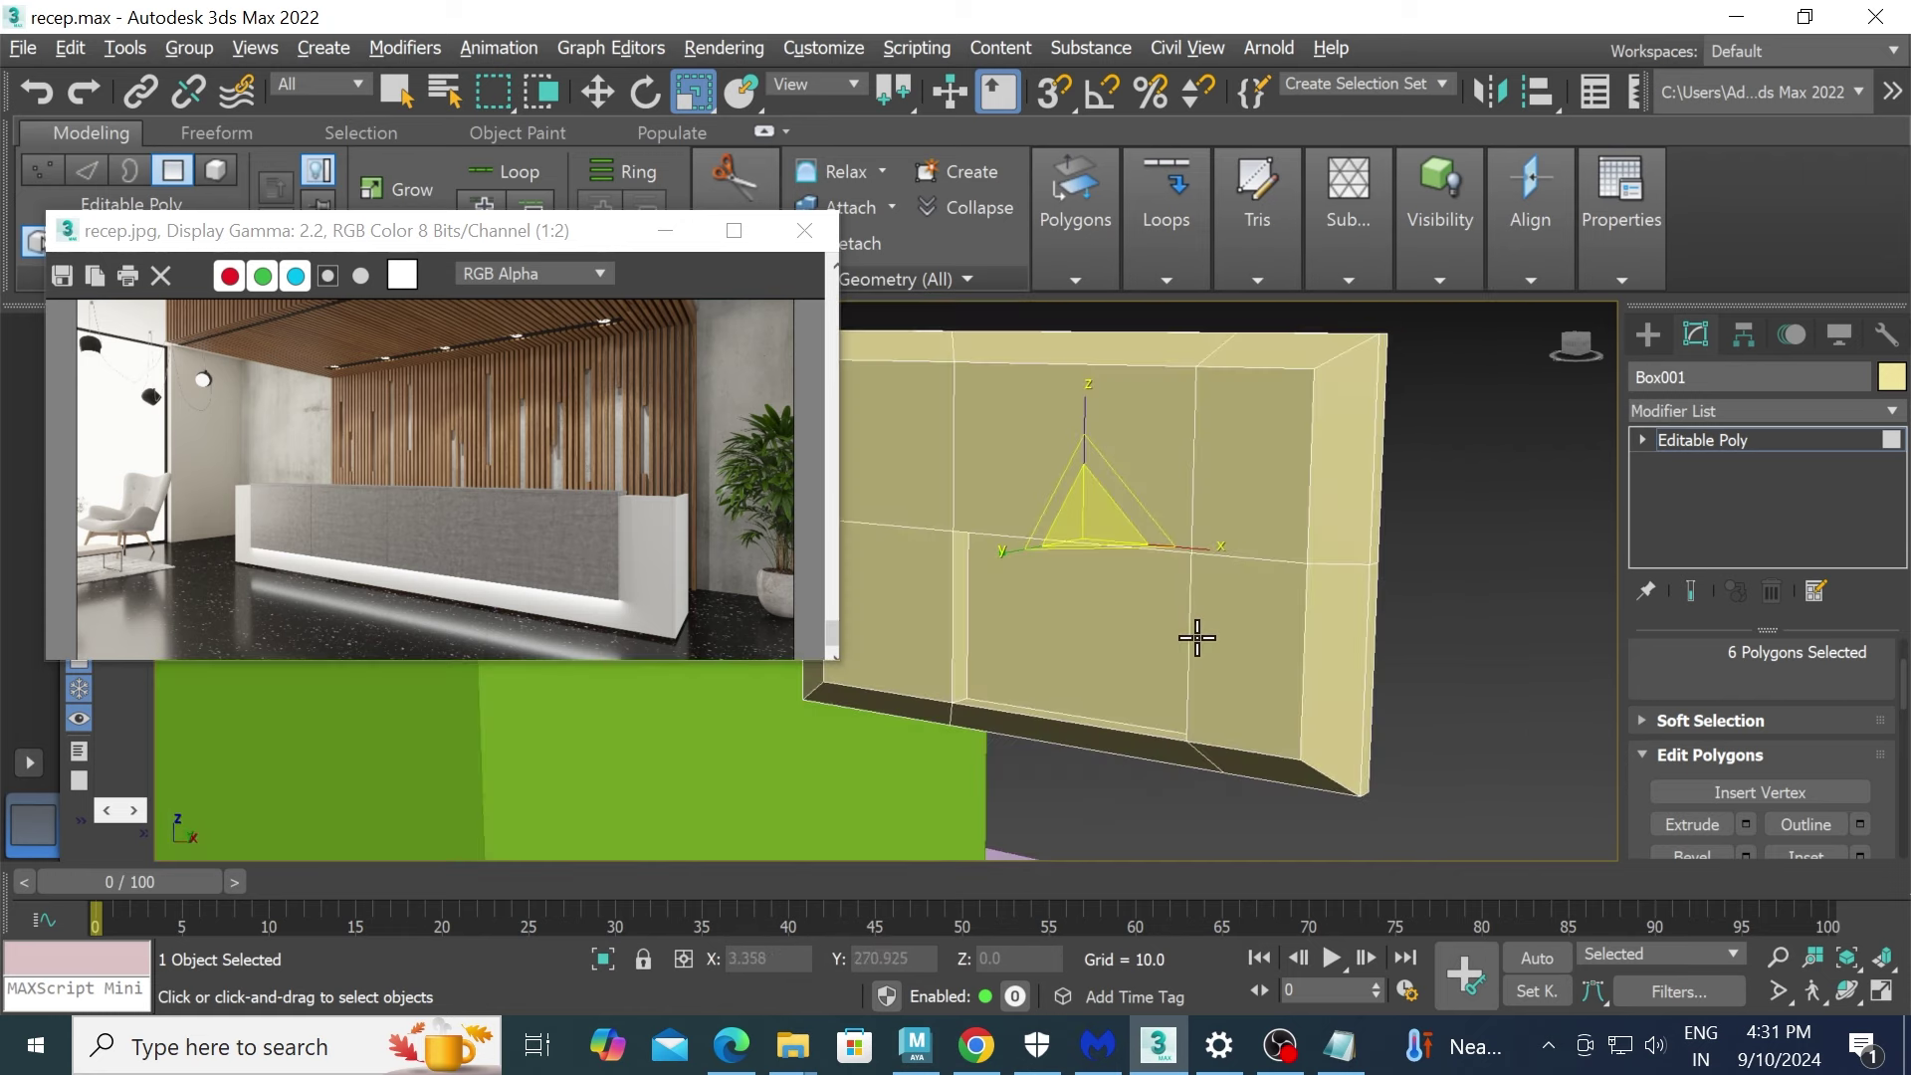
- Choose the Splines Line tool and frame the wall area in the maximized Top view
key(w)
click(1648, 335)
key(alt+w)
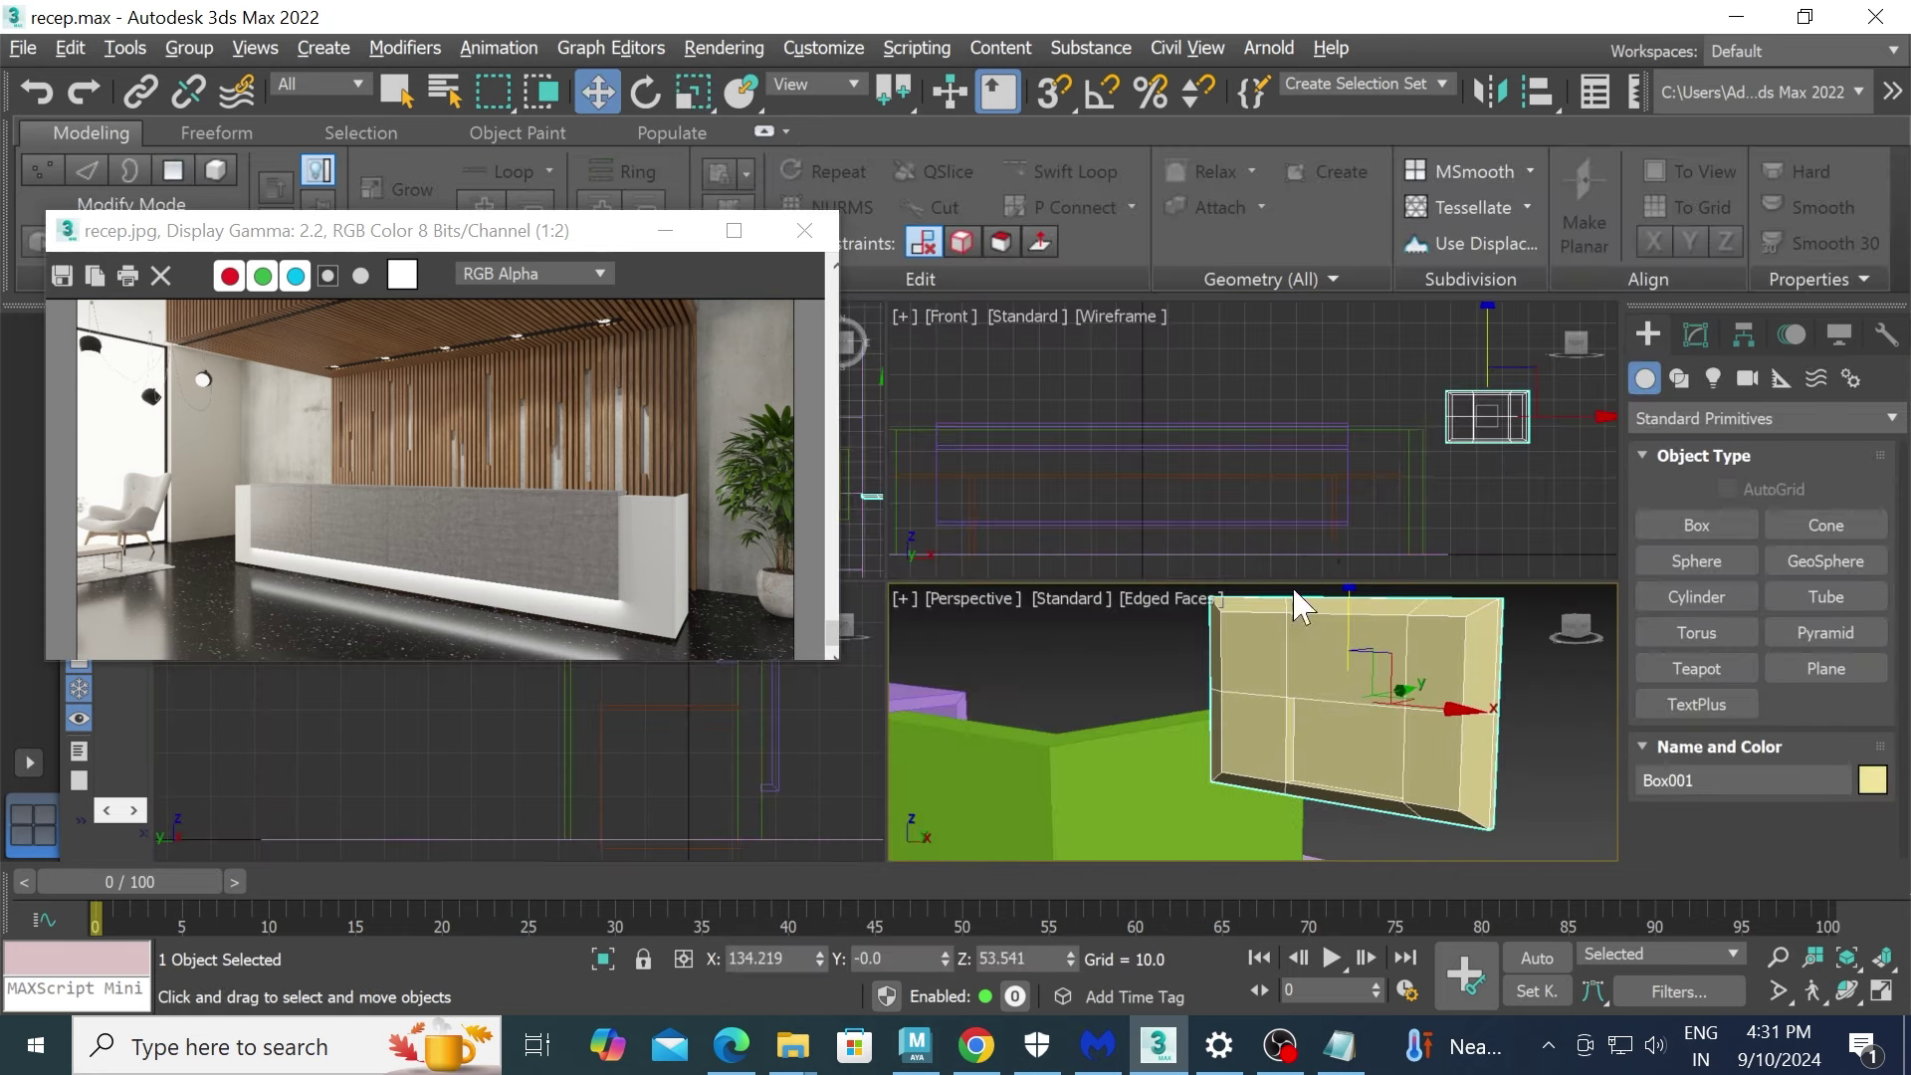
mouse_move(809, 745)
middle_down()
mouse_move(684, 743)
mouse_move(1136, 483)
middle_up()
key(alt+w)
scroll(1136, 483, down, 3)
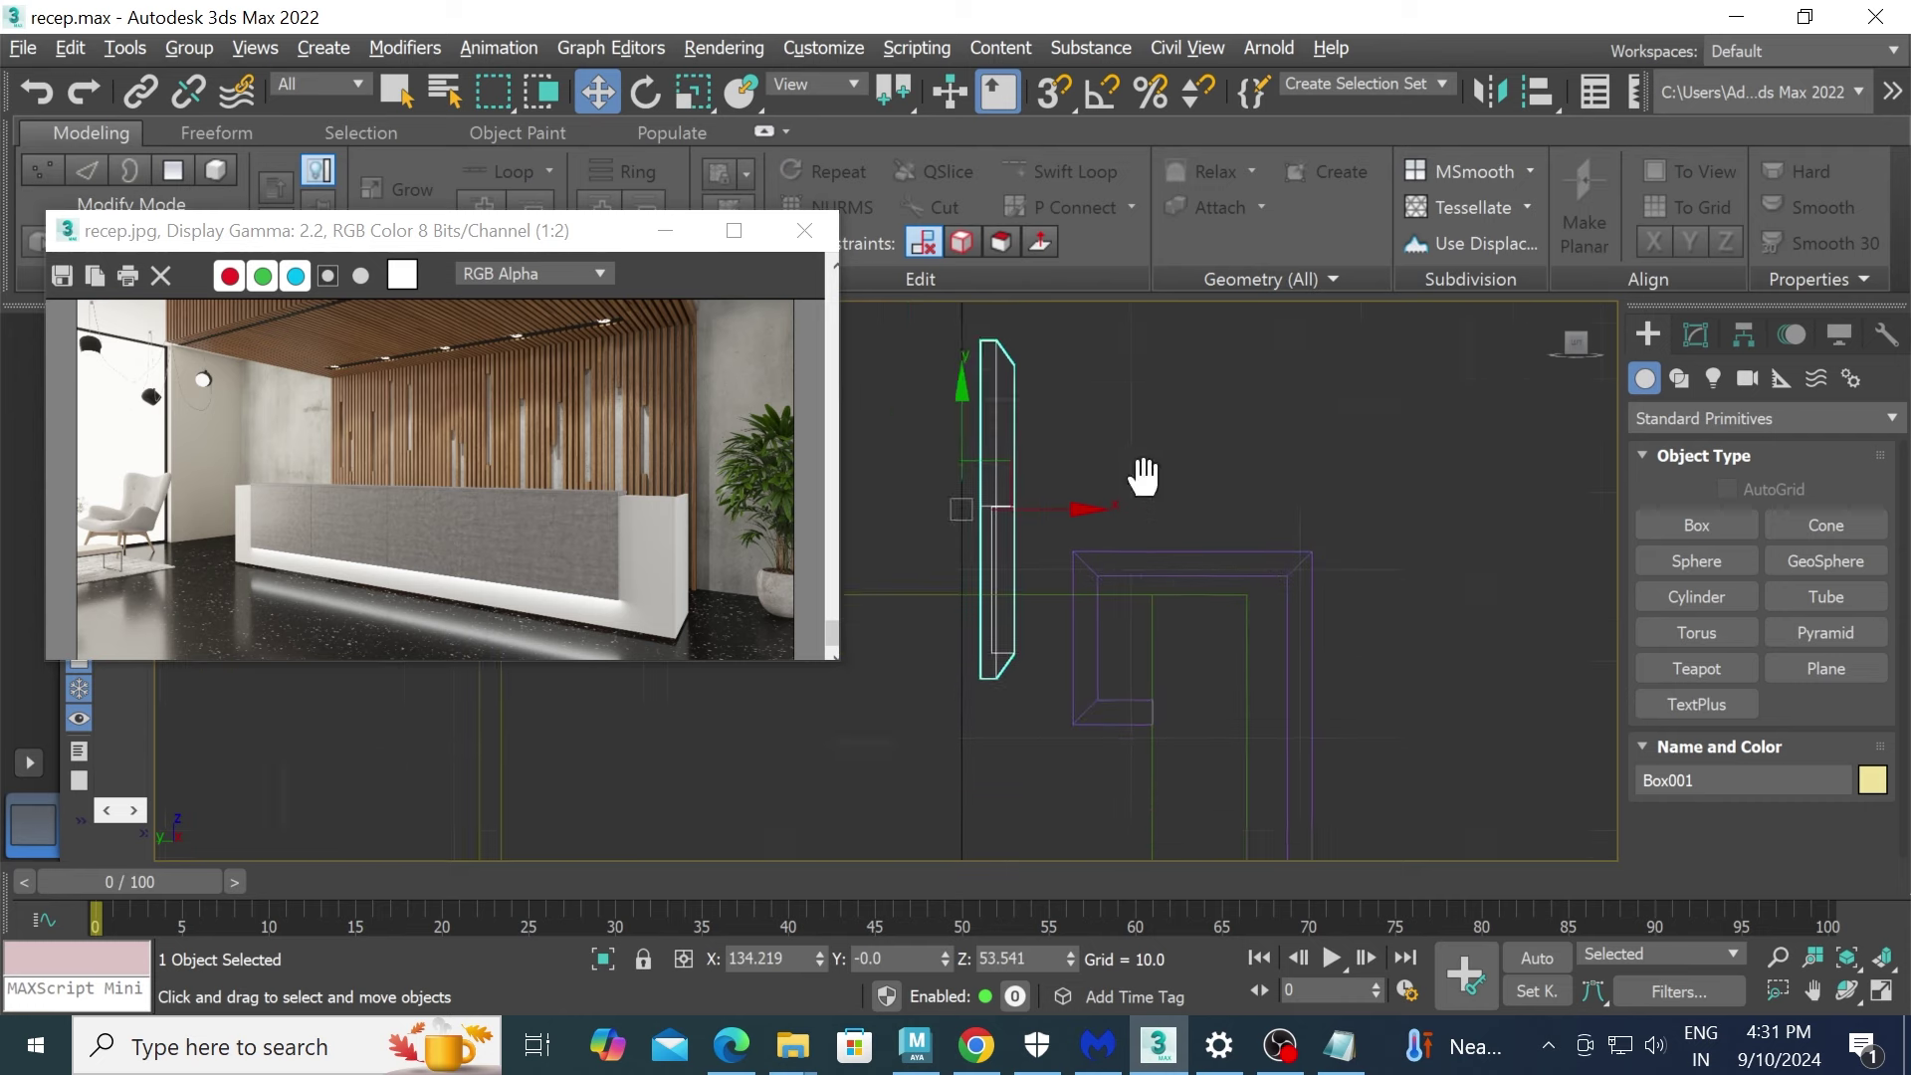
click(1679, 378)
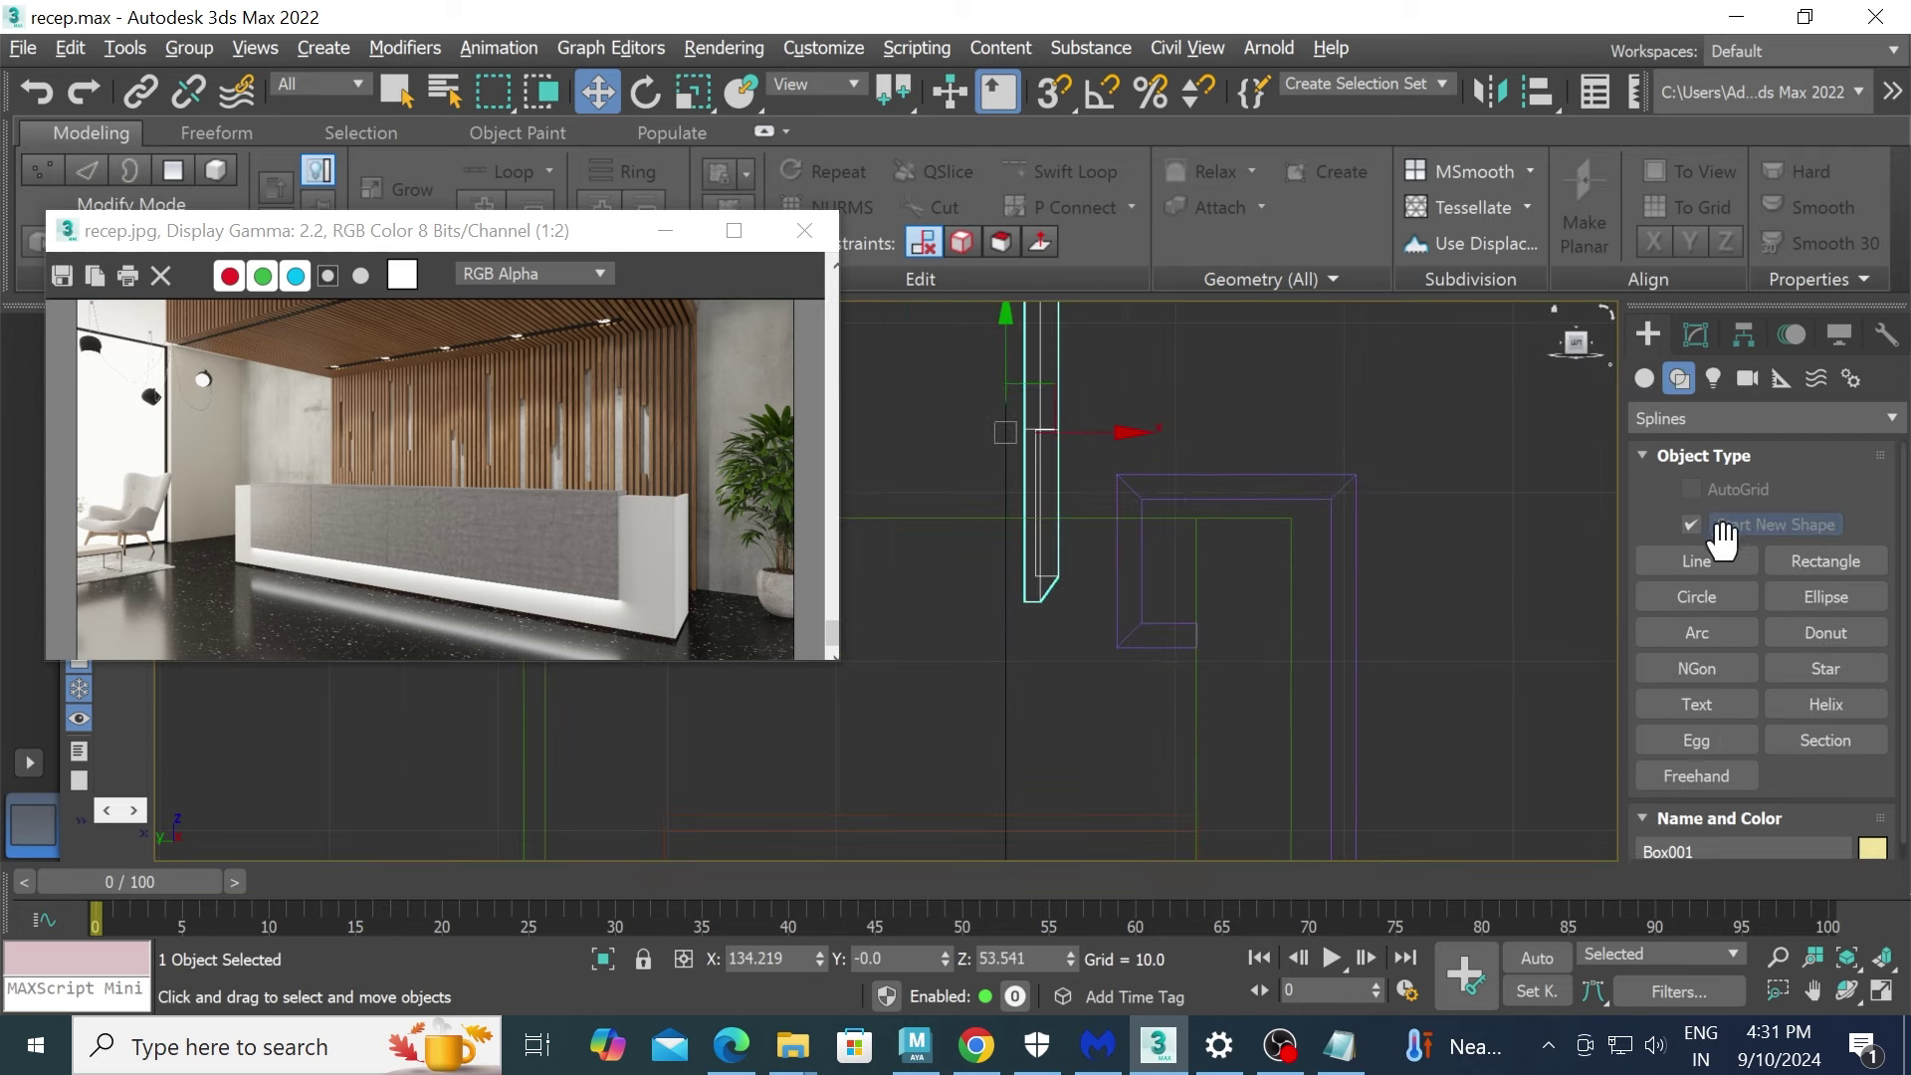
click(1713, 557)
middle_drag(1031, 551, 1125, 489)
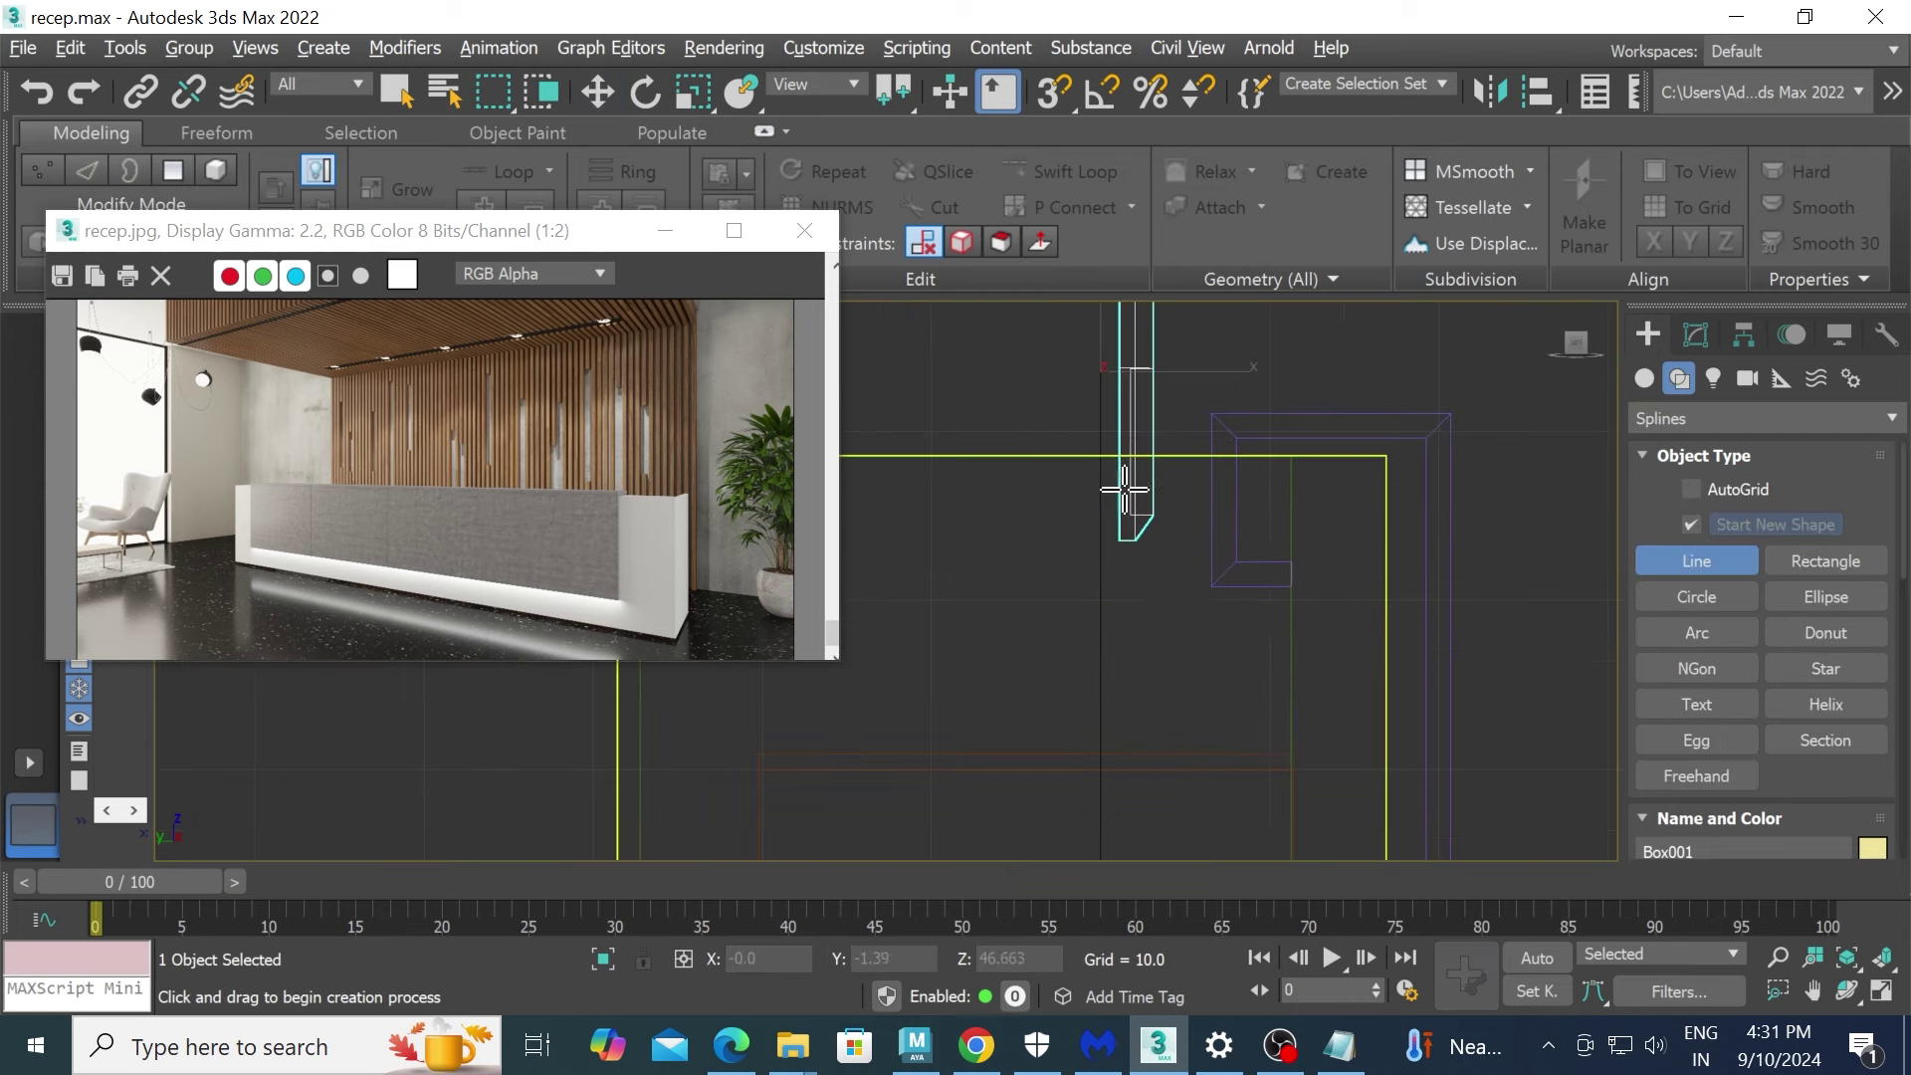
- Draw Line003 as a three-point L-shaped line beside the back wall
click(1140, 398)
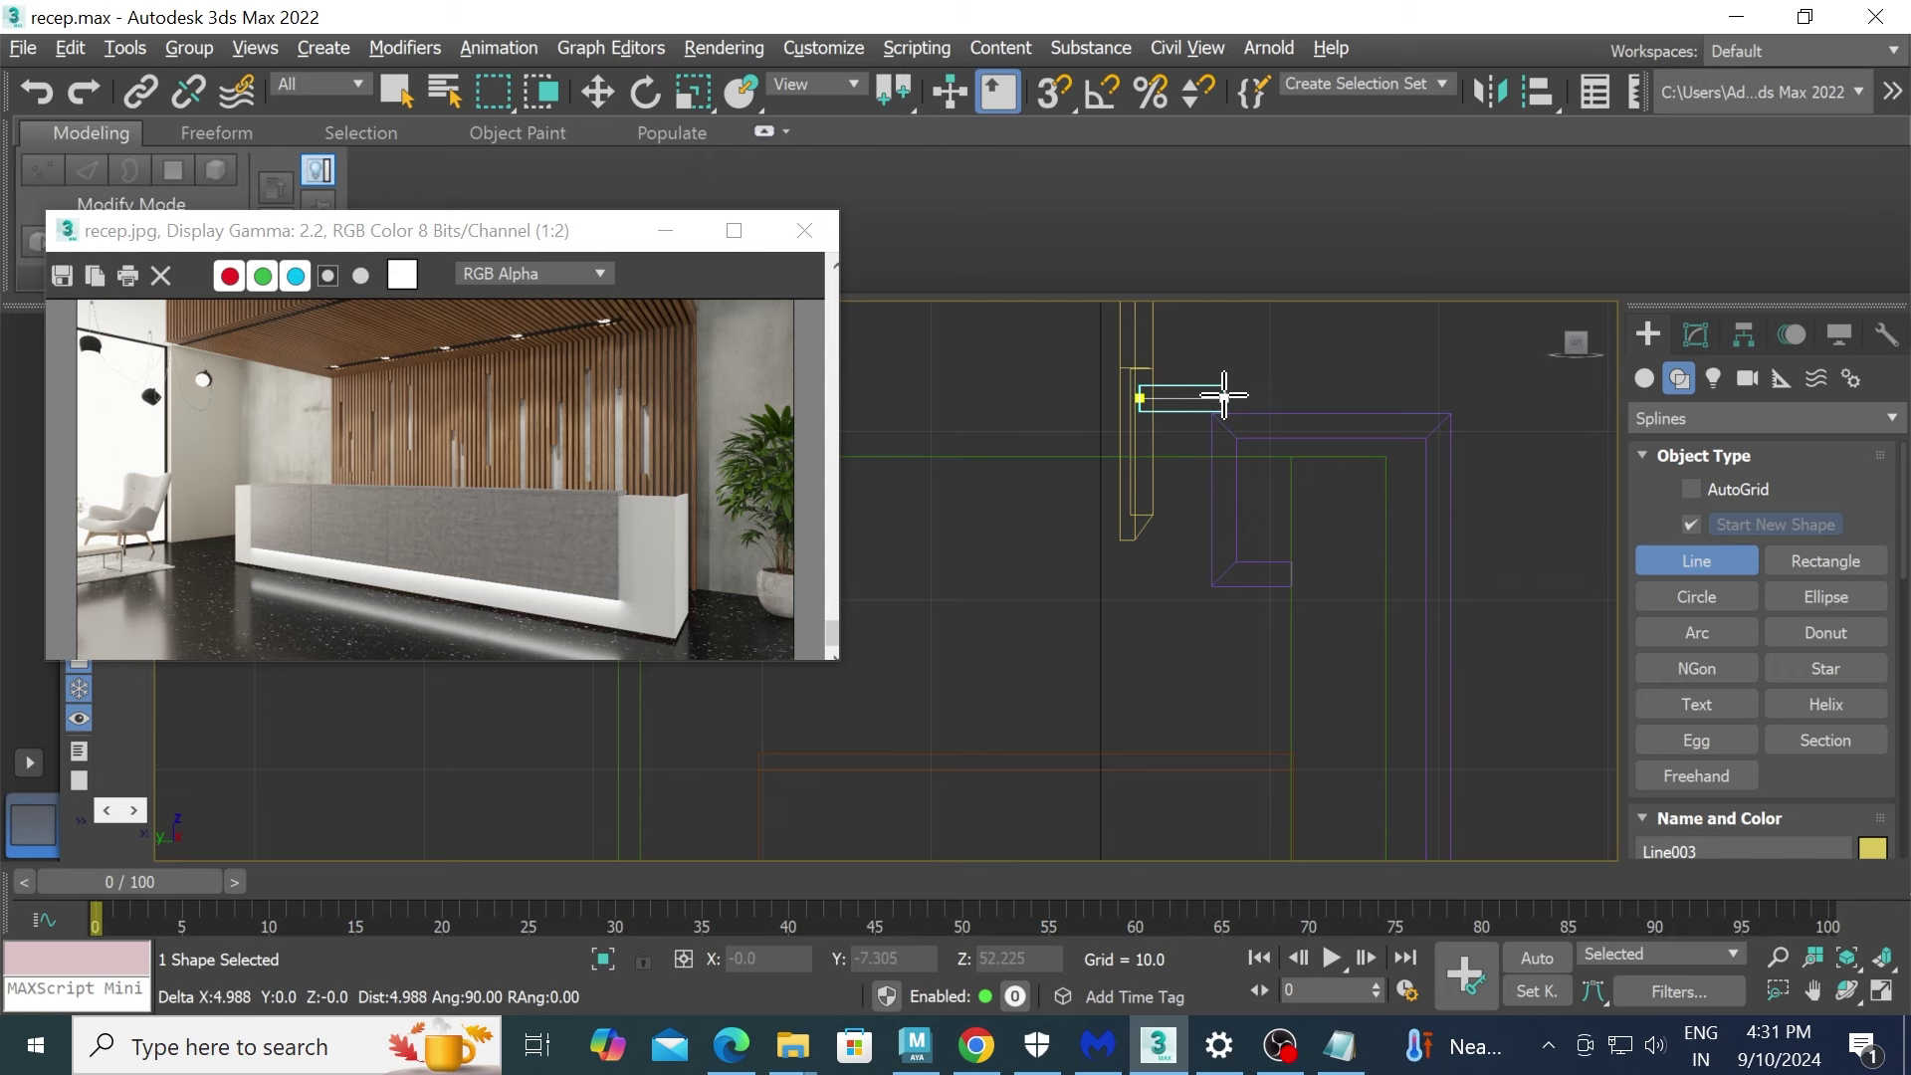
click(1225, 398)
click(1224, 531)
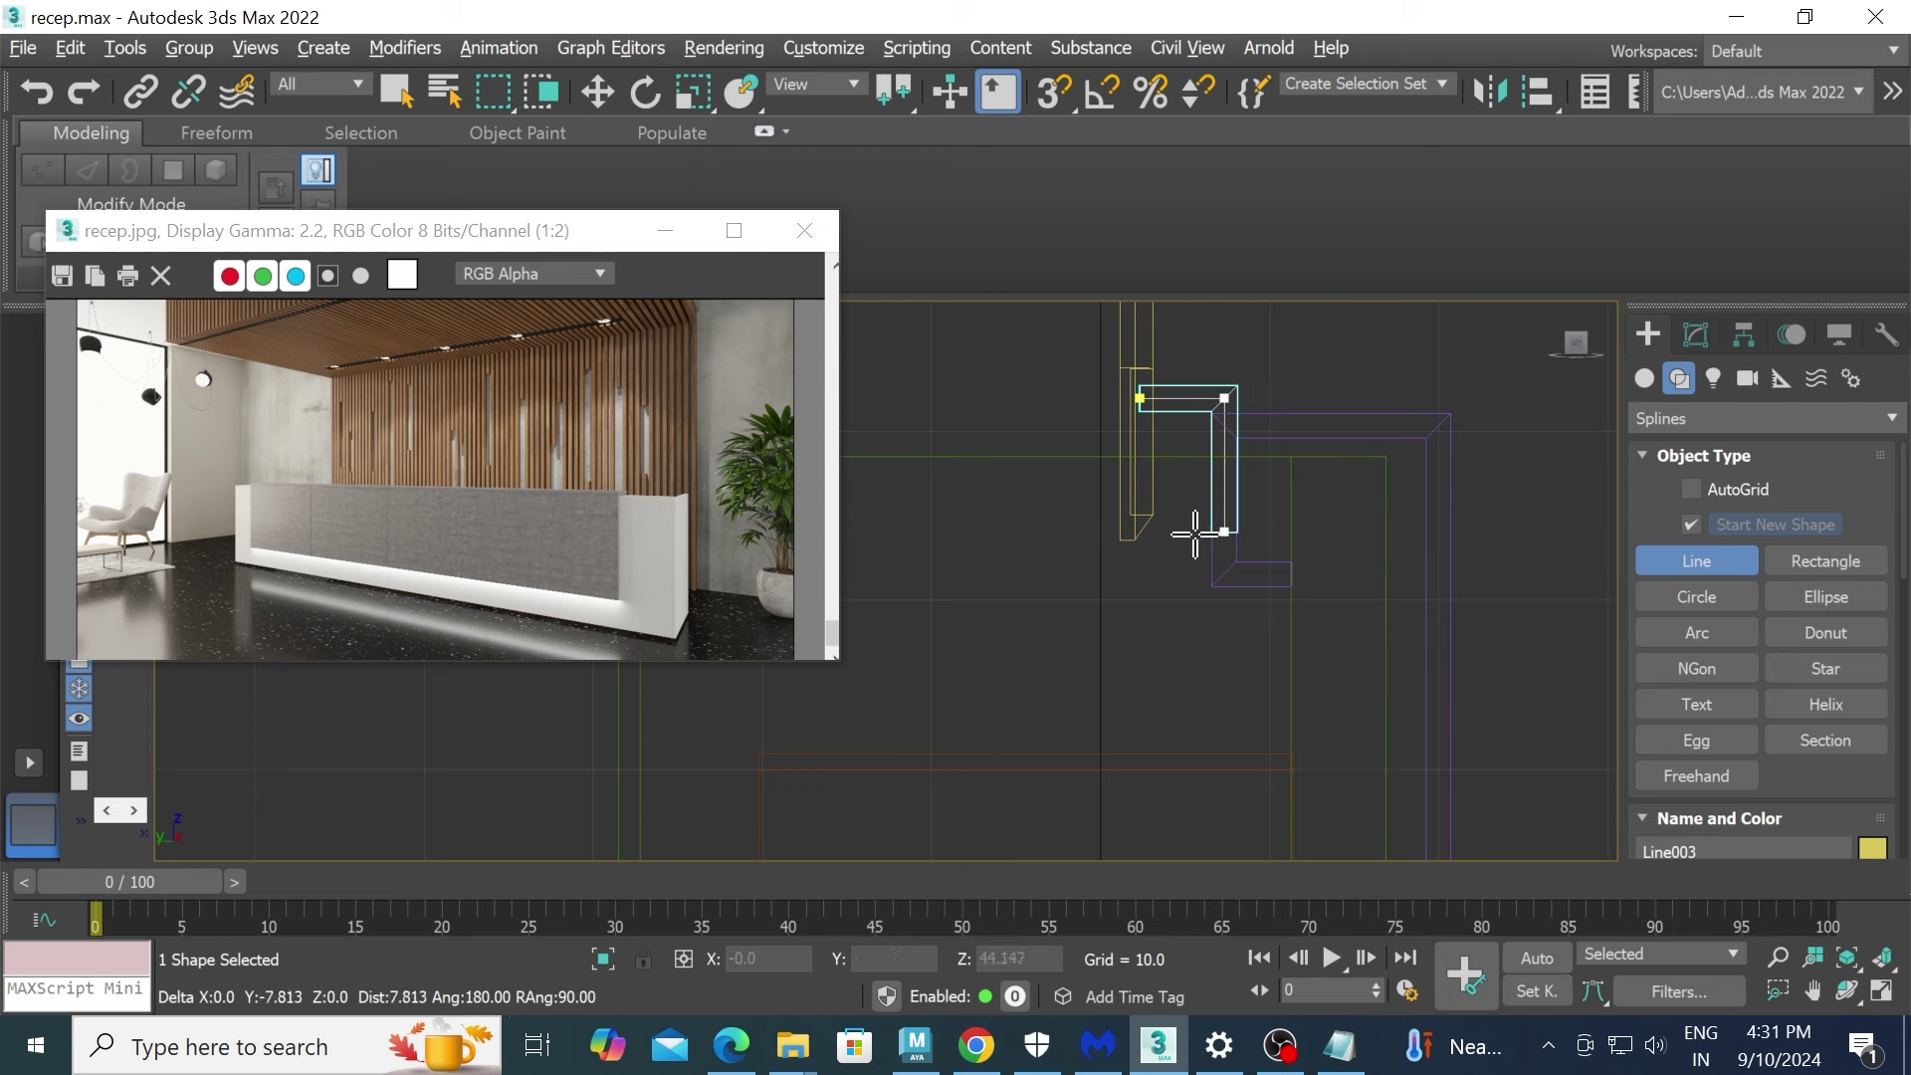
right_click(1209, 588)
key(w)
key(alt+w)
key(alt+w)
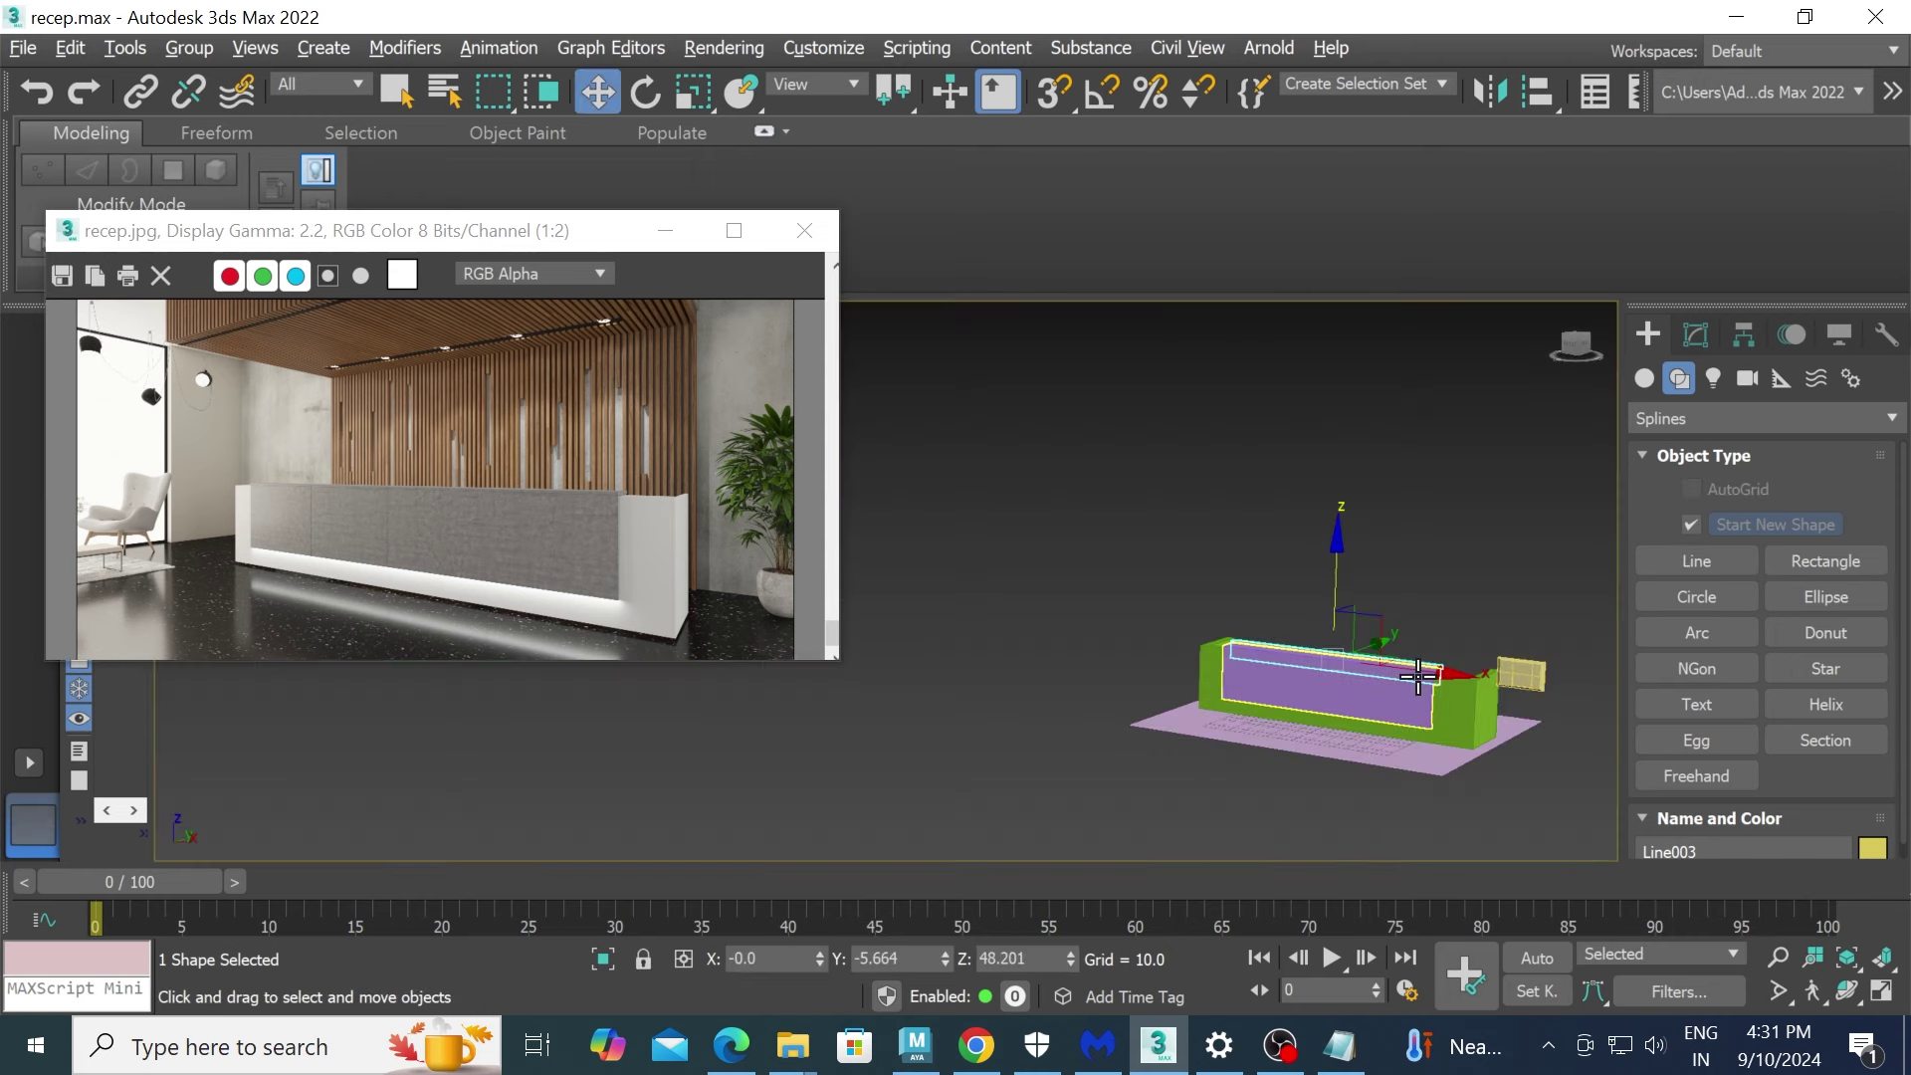
- Shorten the rectangular rendering section length of Line003 in its Rendering rollout
scroll(1387, 661, up, 3)
scroll(1424, 677, up, 3)
scroll(1471, 691, up, 3)
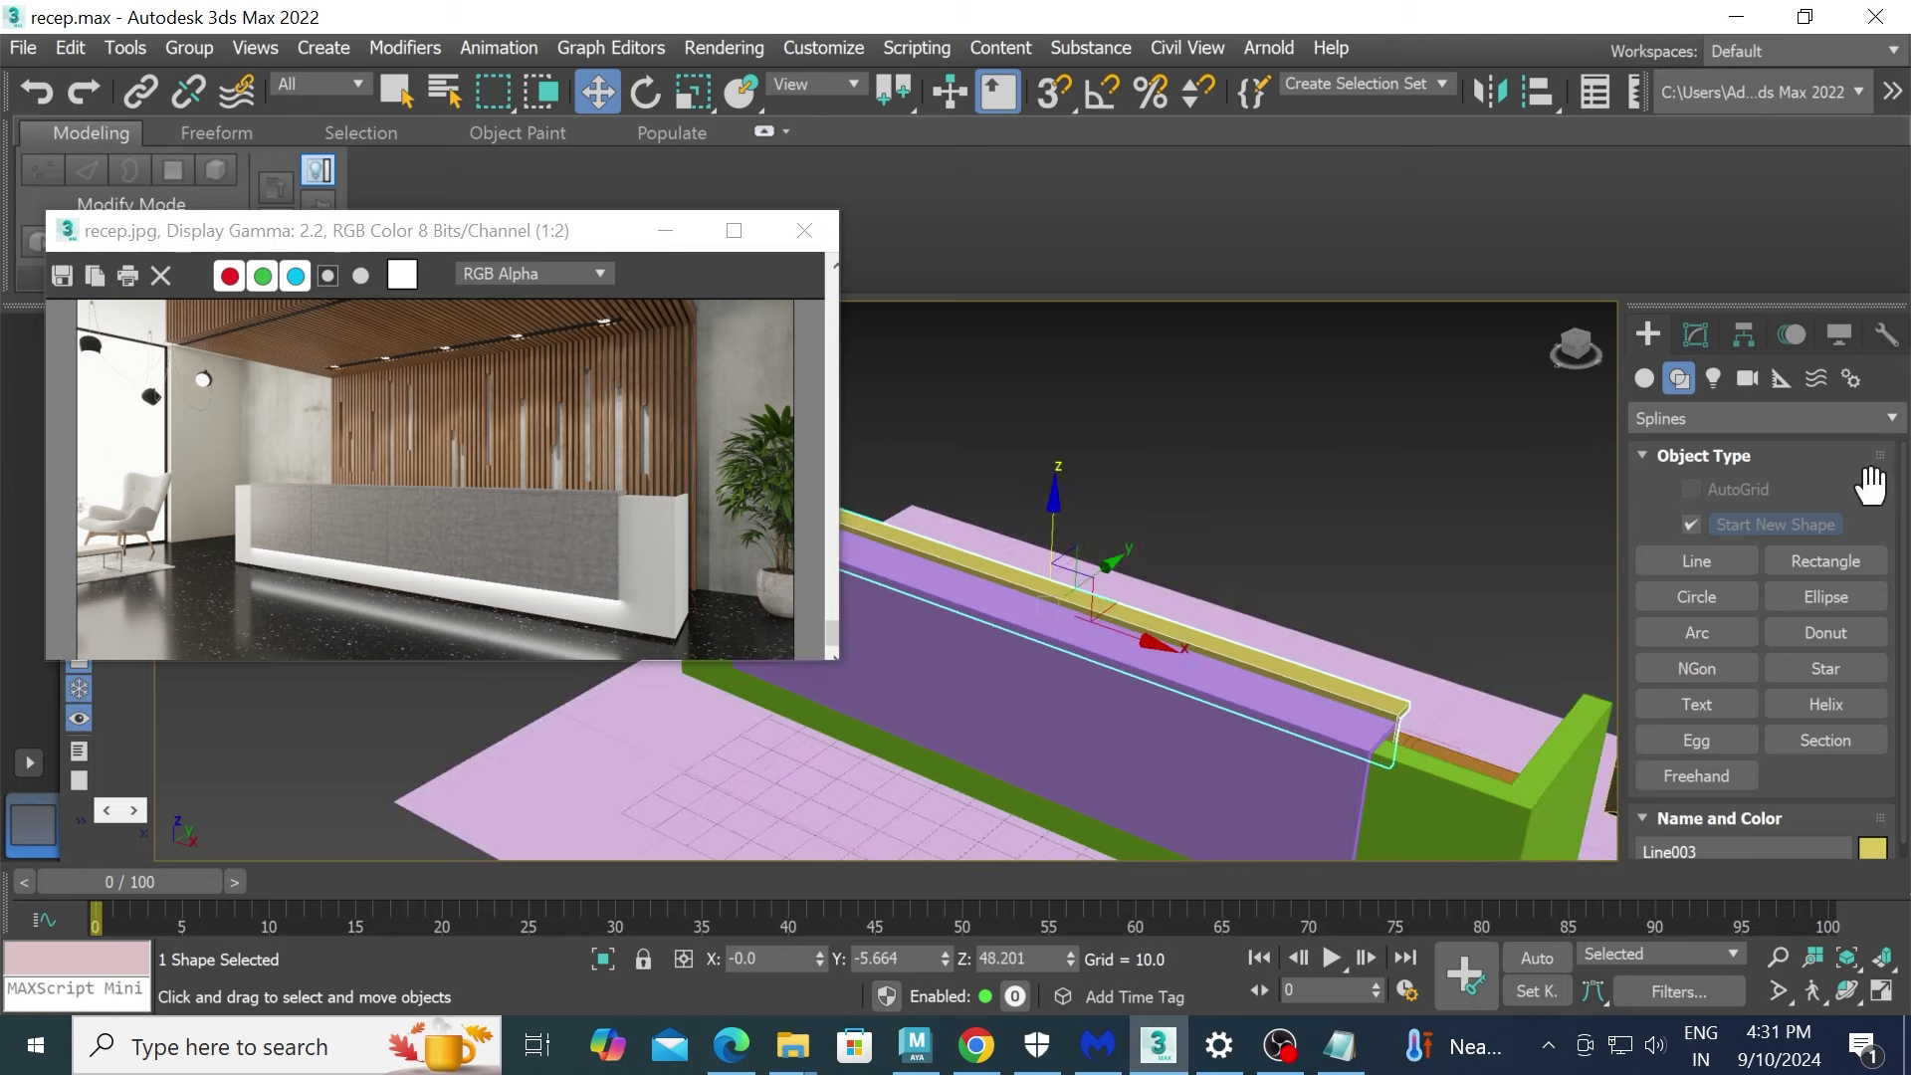
click(1696, 334)
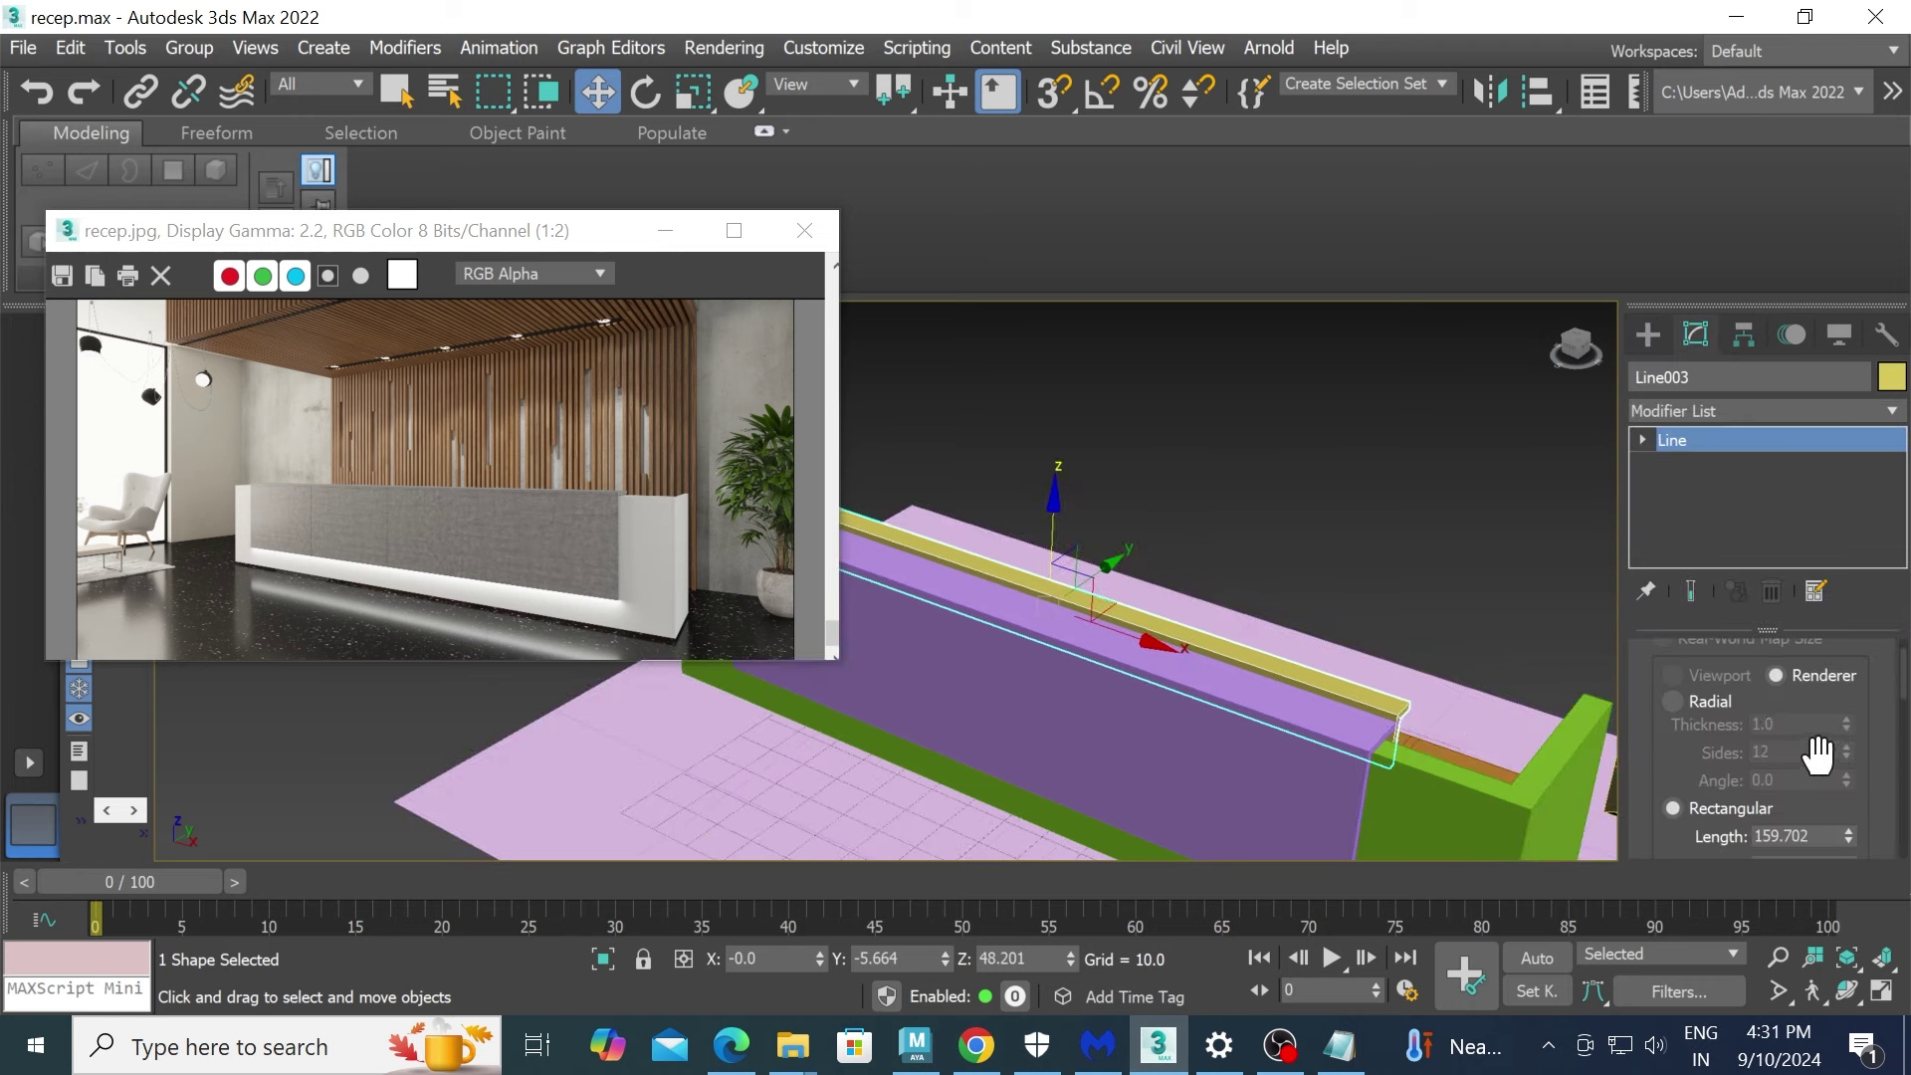
scroll(1719, 773, down, 3)
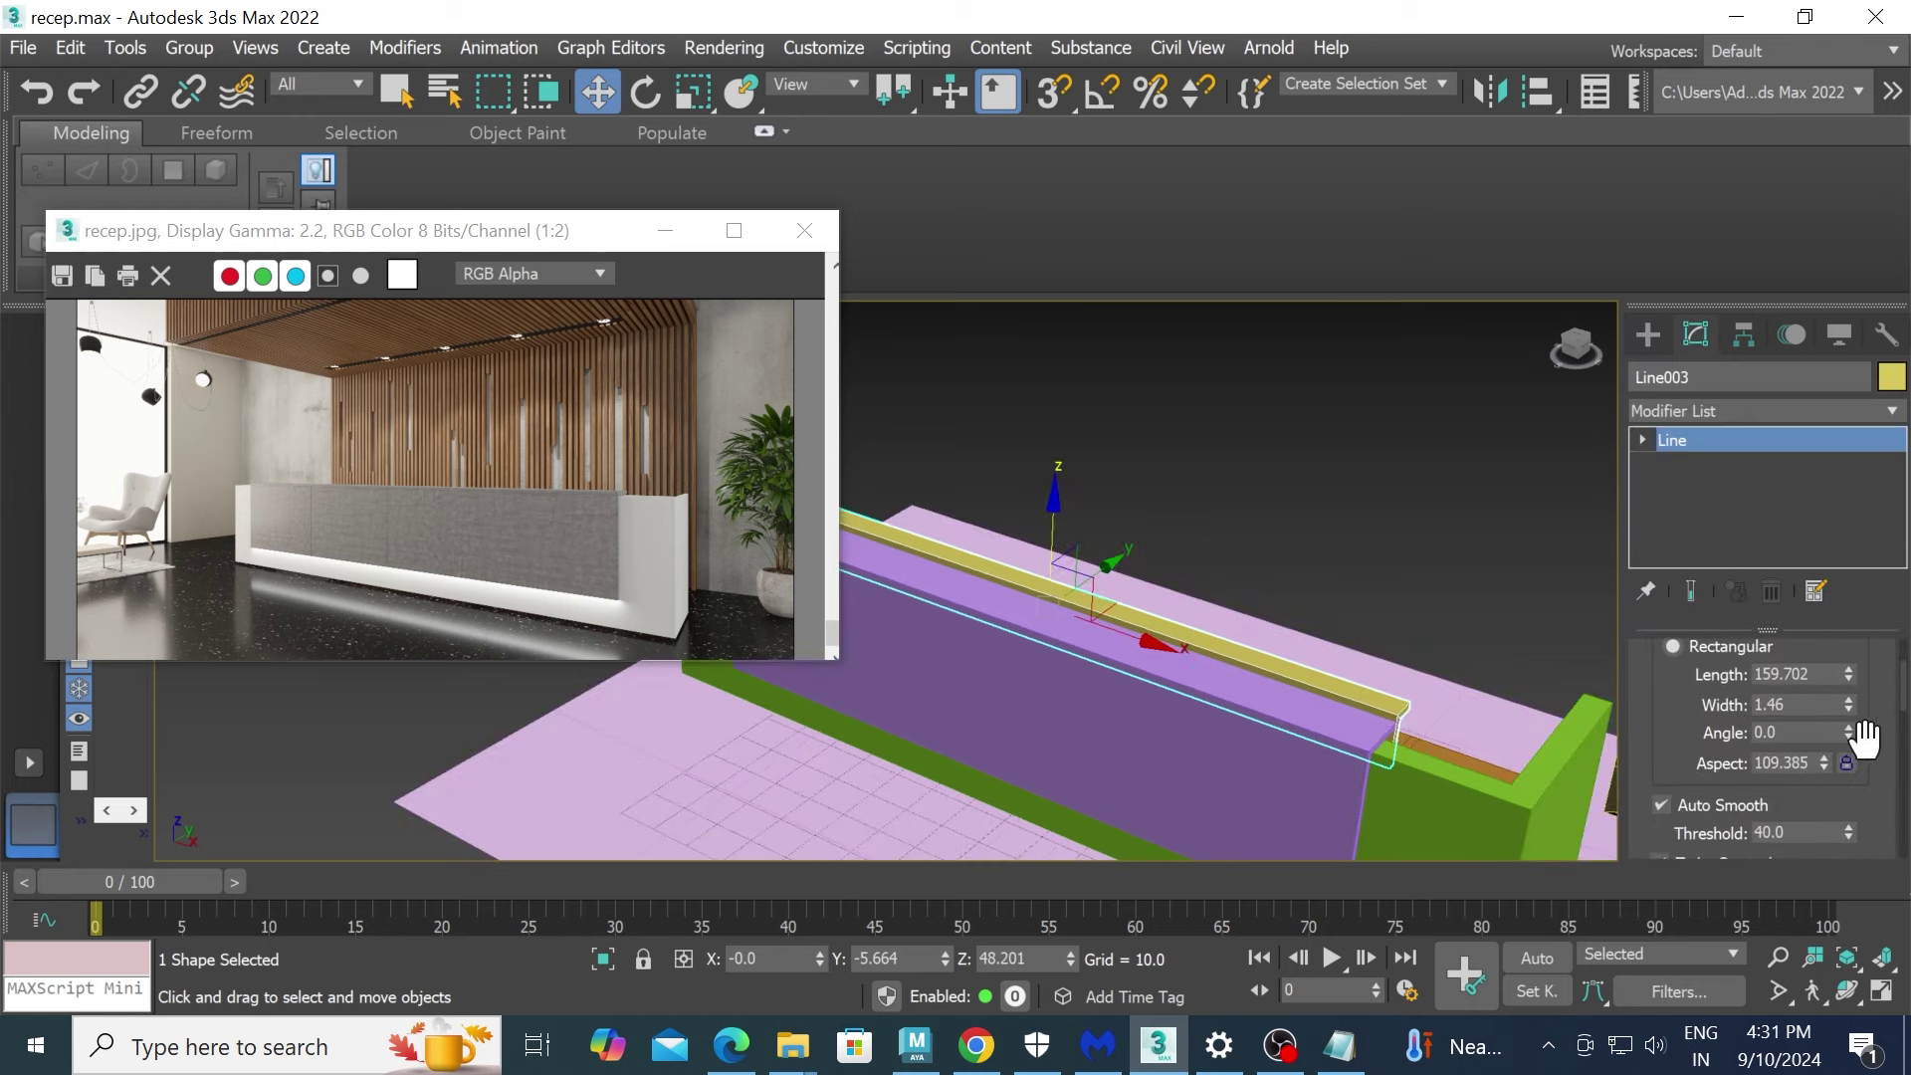
drag(1849, 673, 1882, 739)
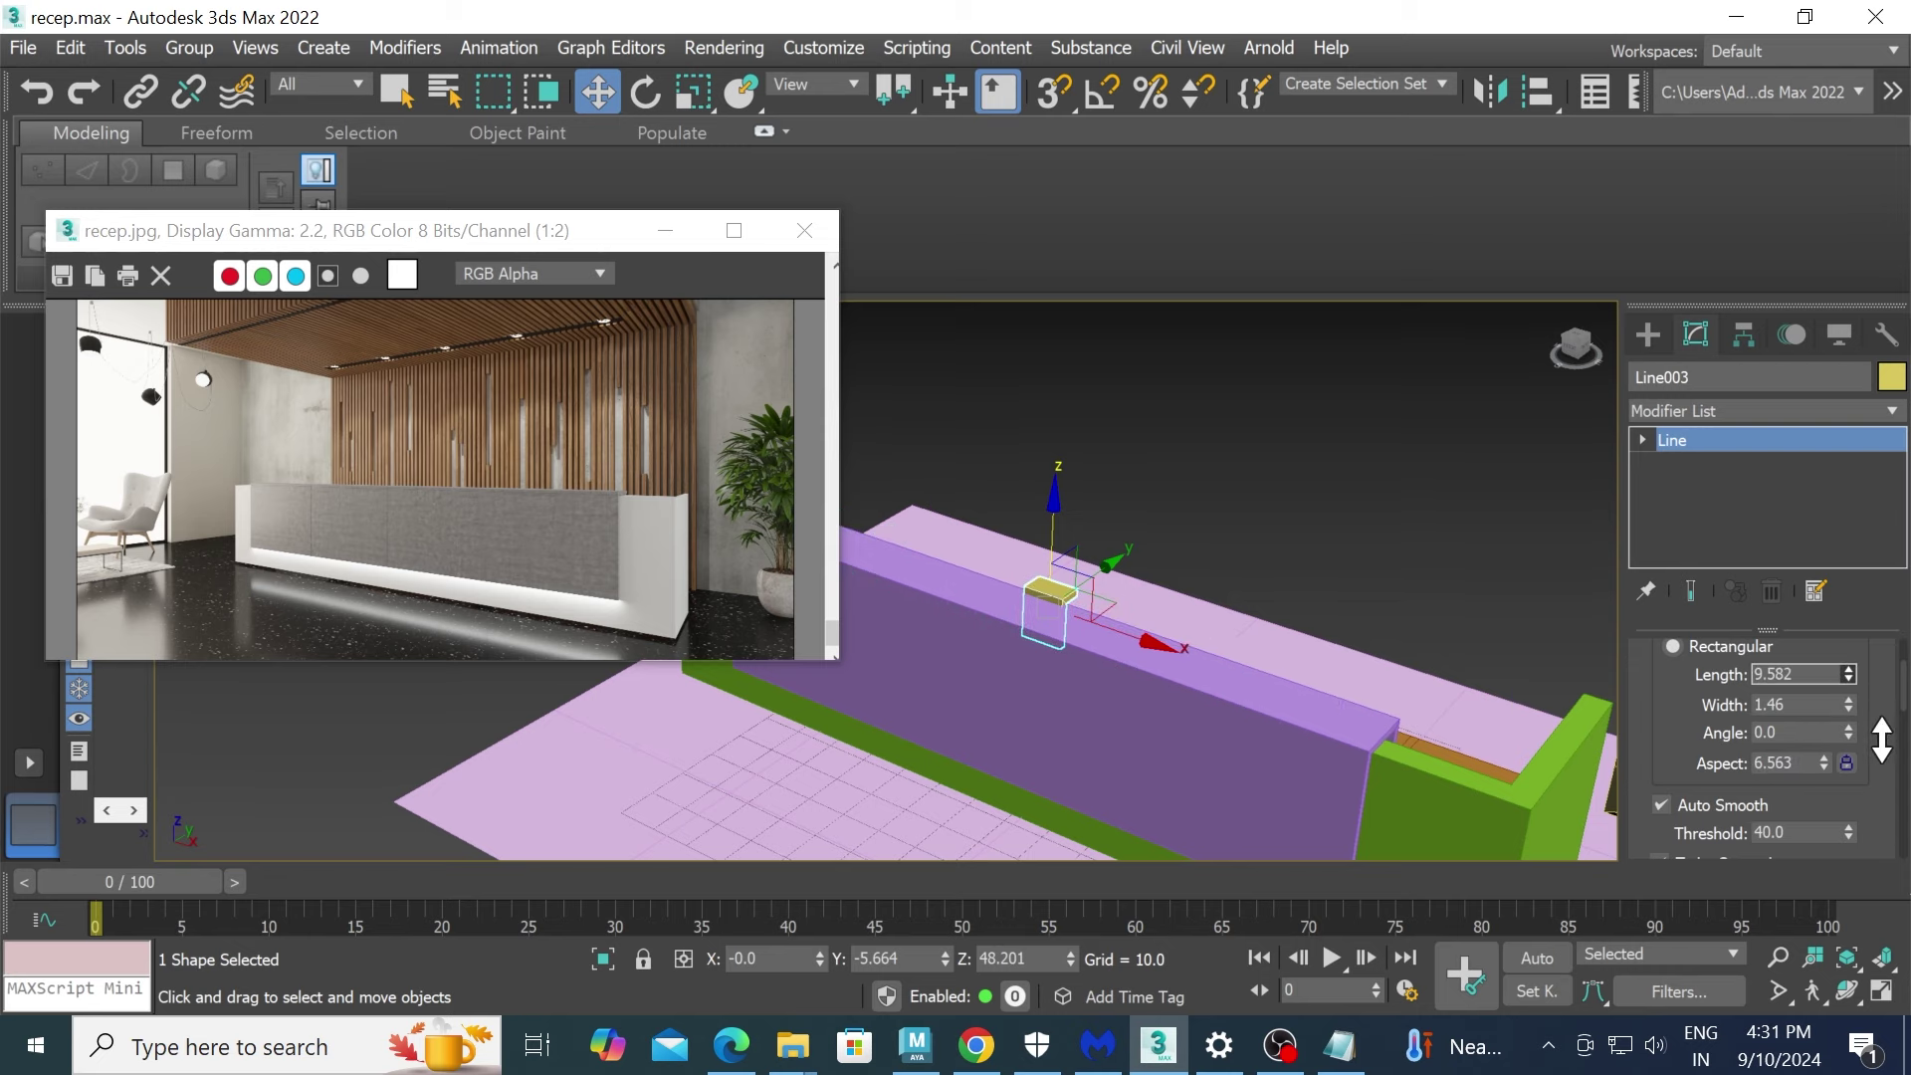
- Move Line003 beside the back wall at the desk's end block
mouse_move(1300, 595)
alt+middle_down()
mouse_move(1240, 569)
mouse_move(1204, 604)
alt+middle_up()
scroll(1239, 569, down, 3)
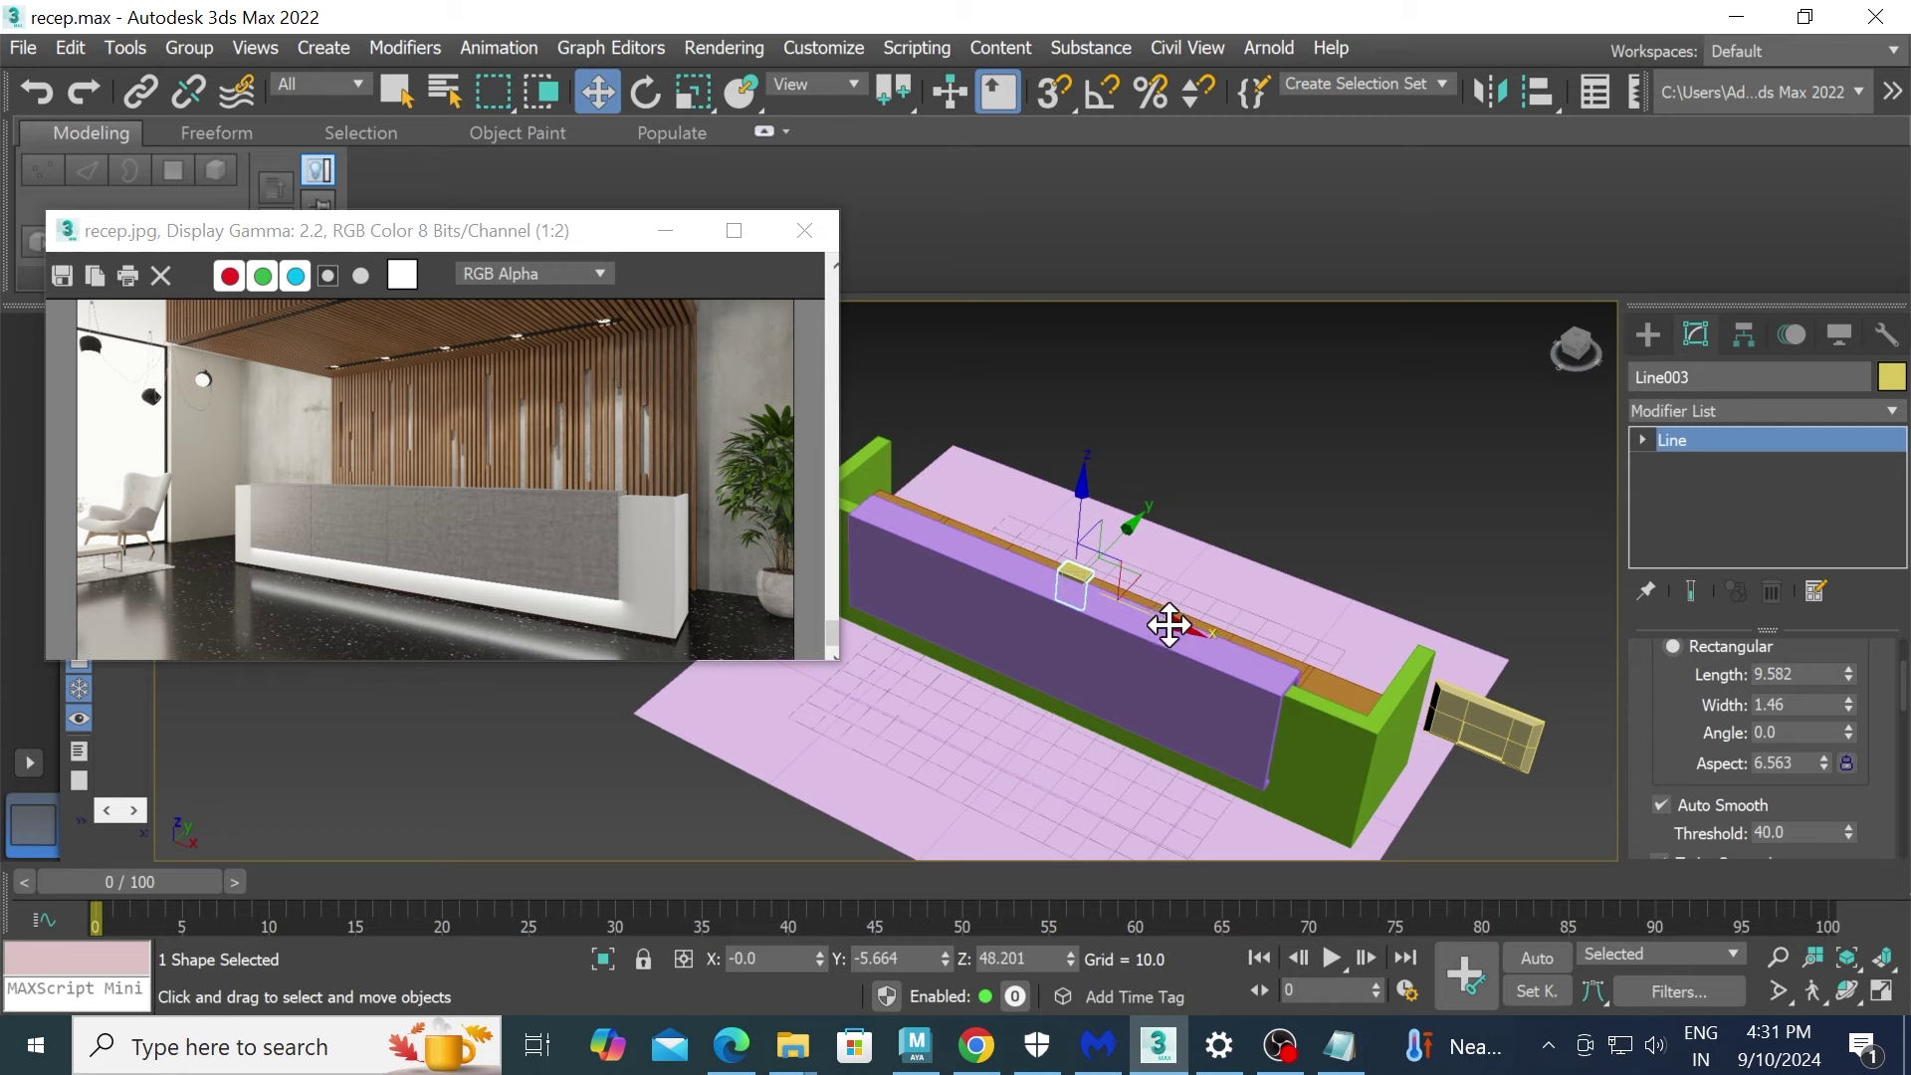
drag(1169, 625, 1583, 762)
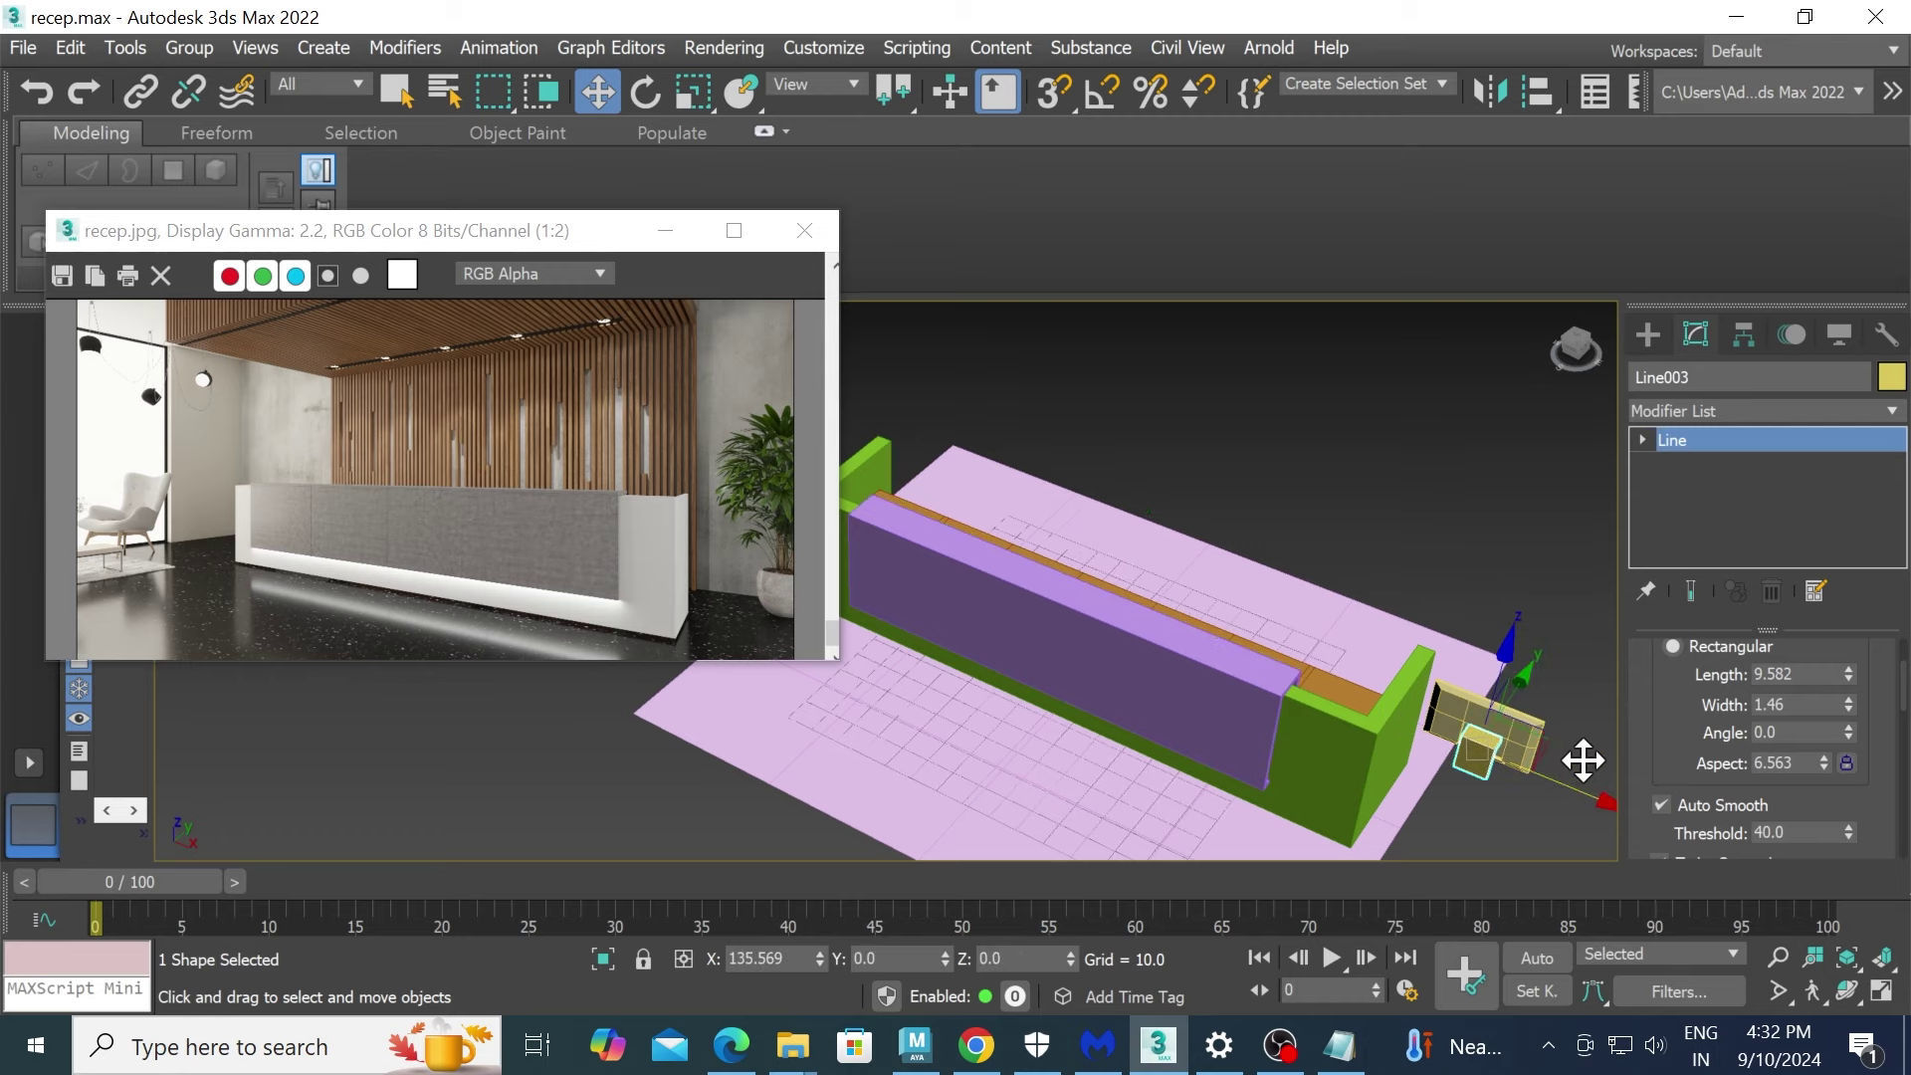
scroll(1583, 762, up, 4)
scroll(1533, 690, down, 3)
drag(1438, 652, 1450, 640)
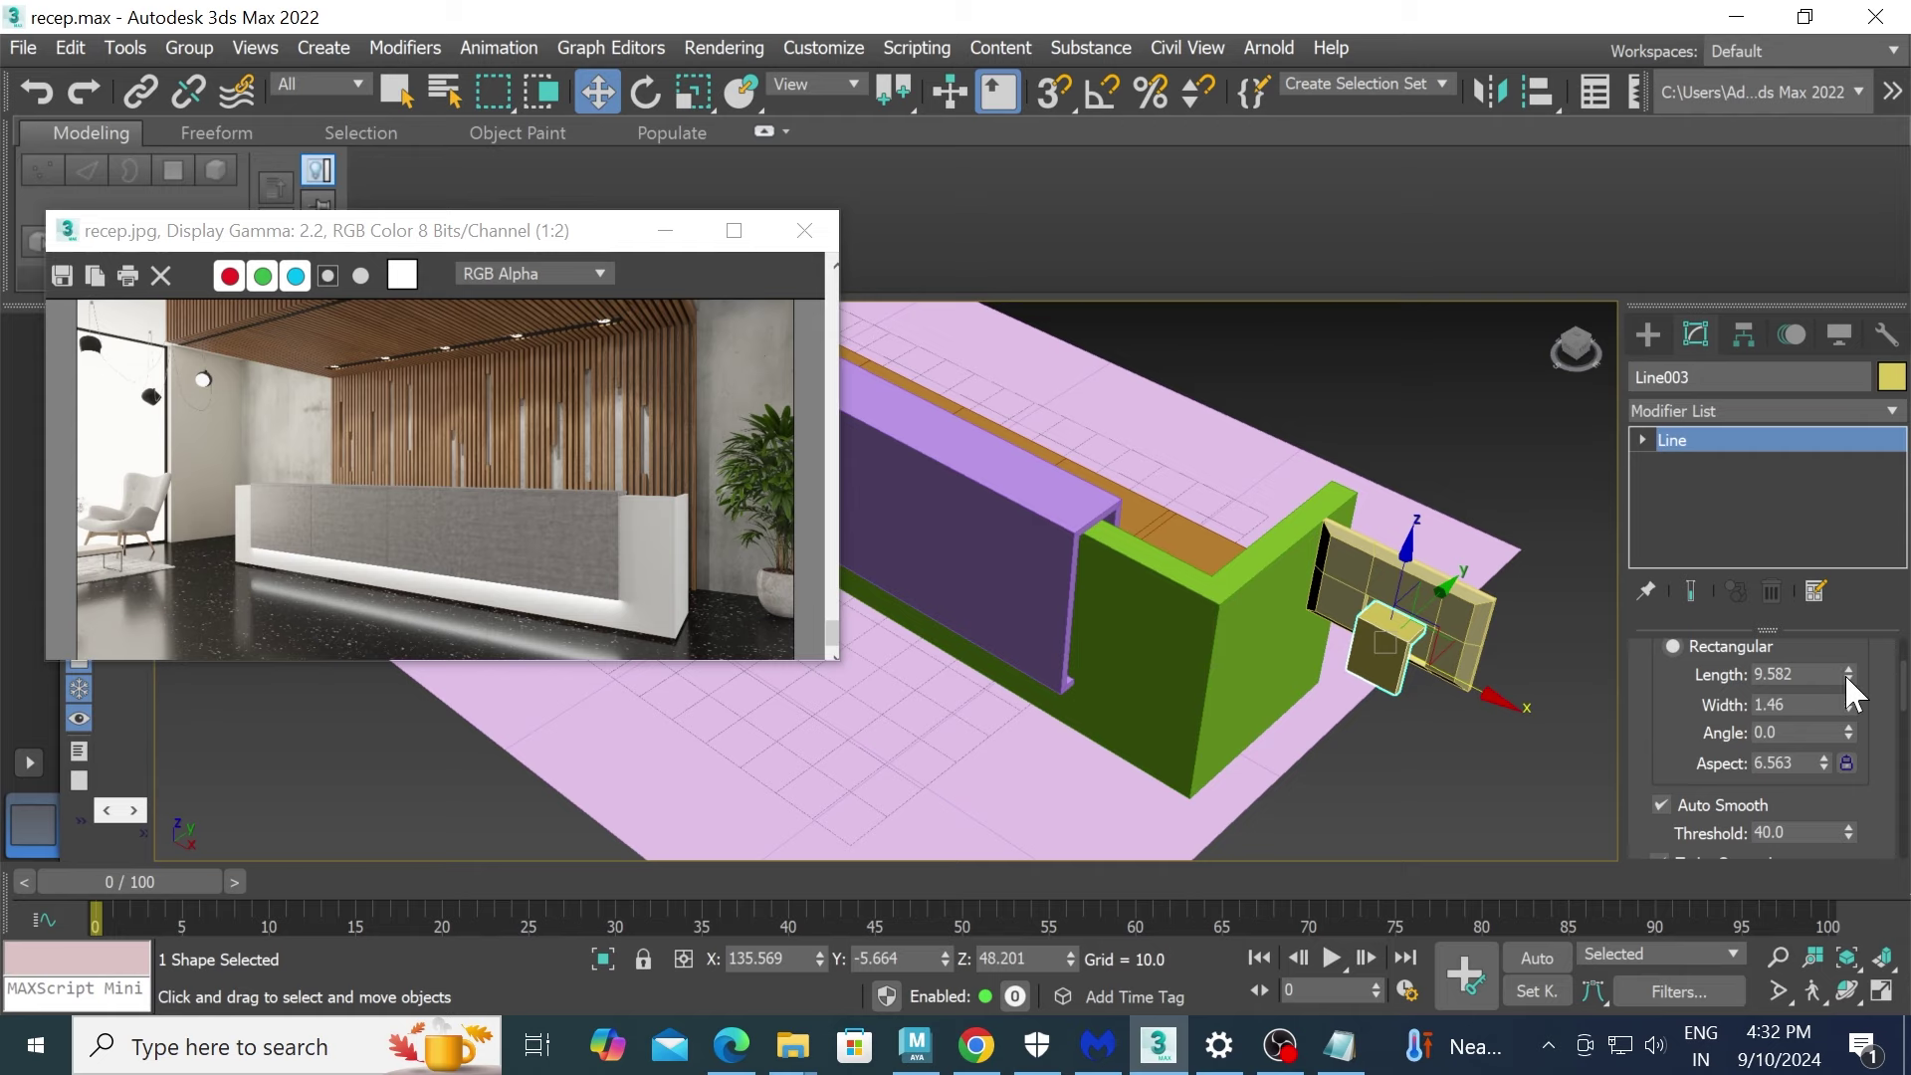
- Set Line003's rectangular section length to 6.037, giving a 6.037 by 1.46 bar
drag(1848, 674, 1848, 727)
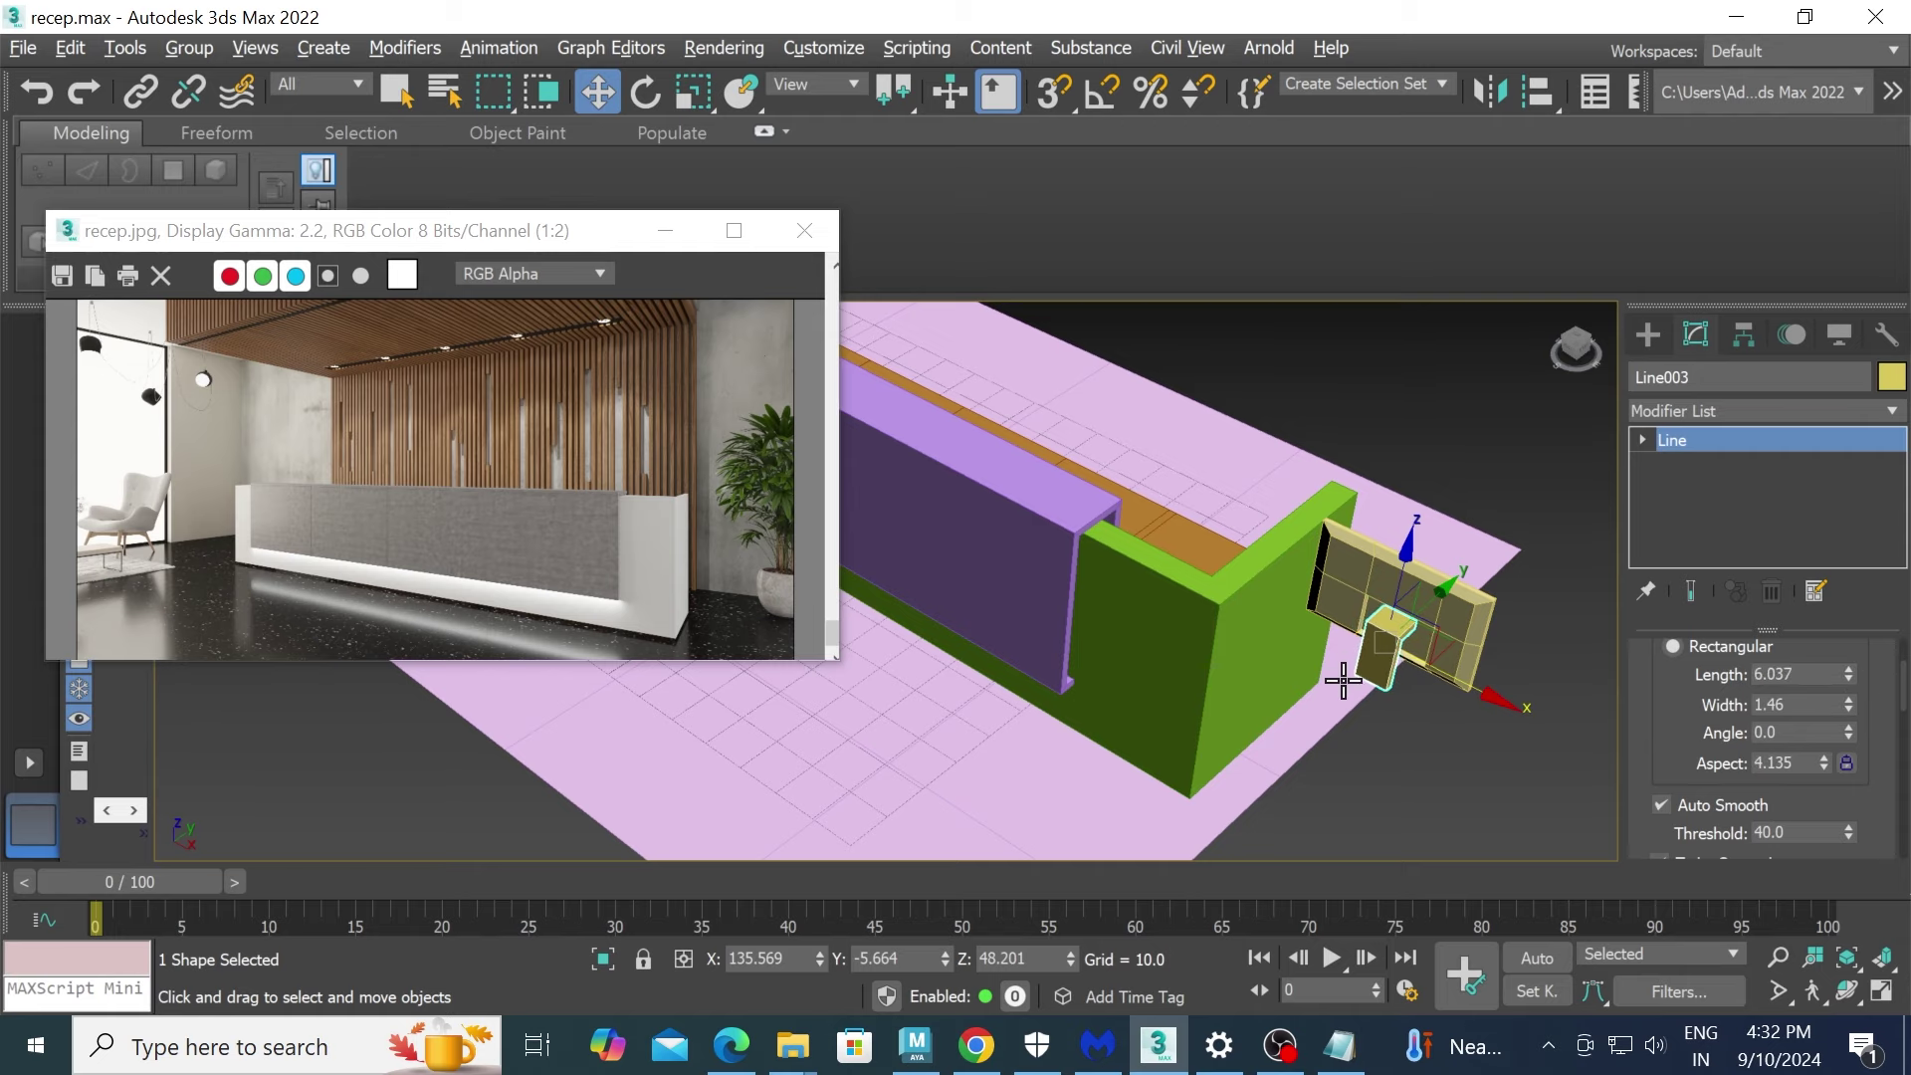
scroll(1342, 681, up, 3)
scroll(1371, 620, up, 3)
scroll(1251, 525, up, 2)
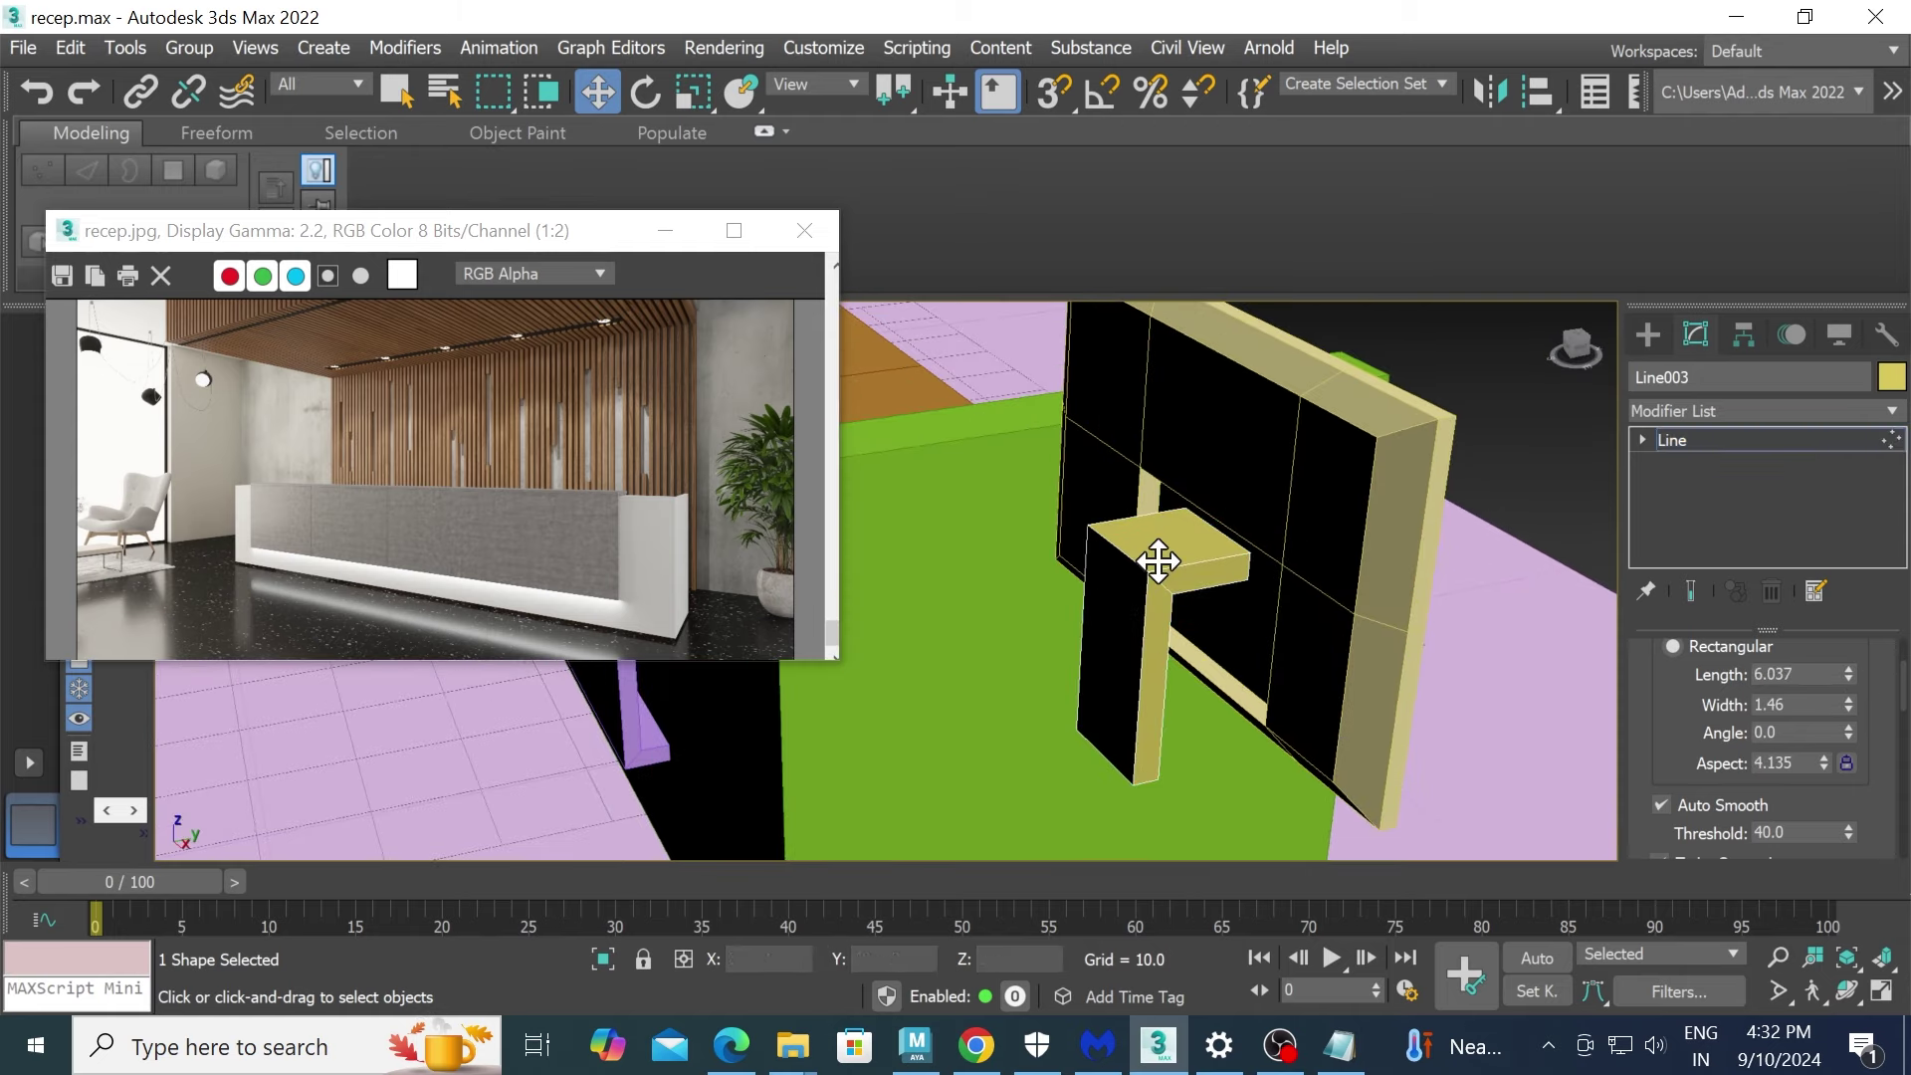
- Select the L-shaped Line003 and switch the viewport to shaded with edged faces
click(1189, 605)
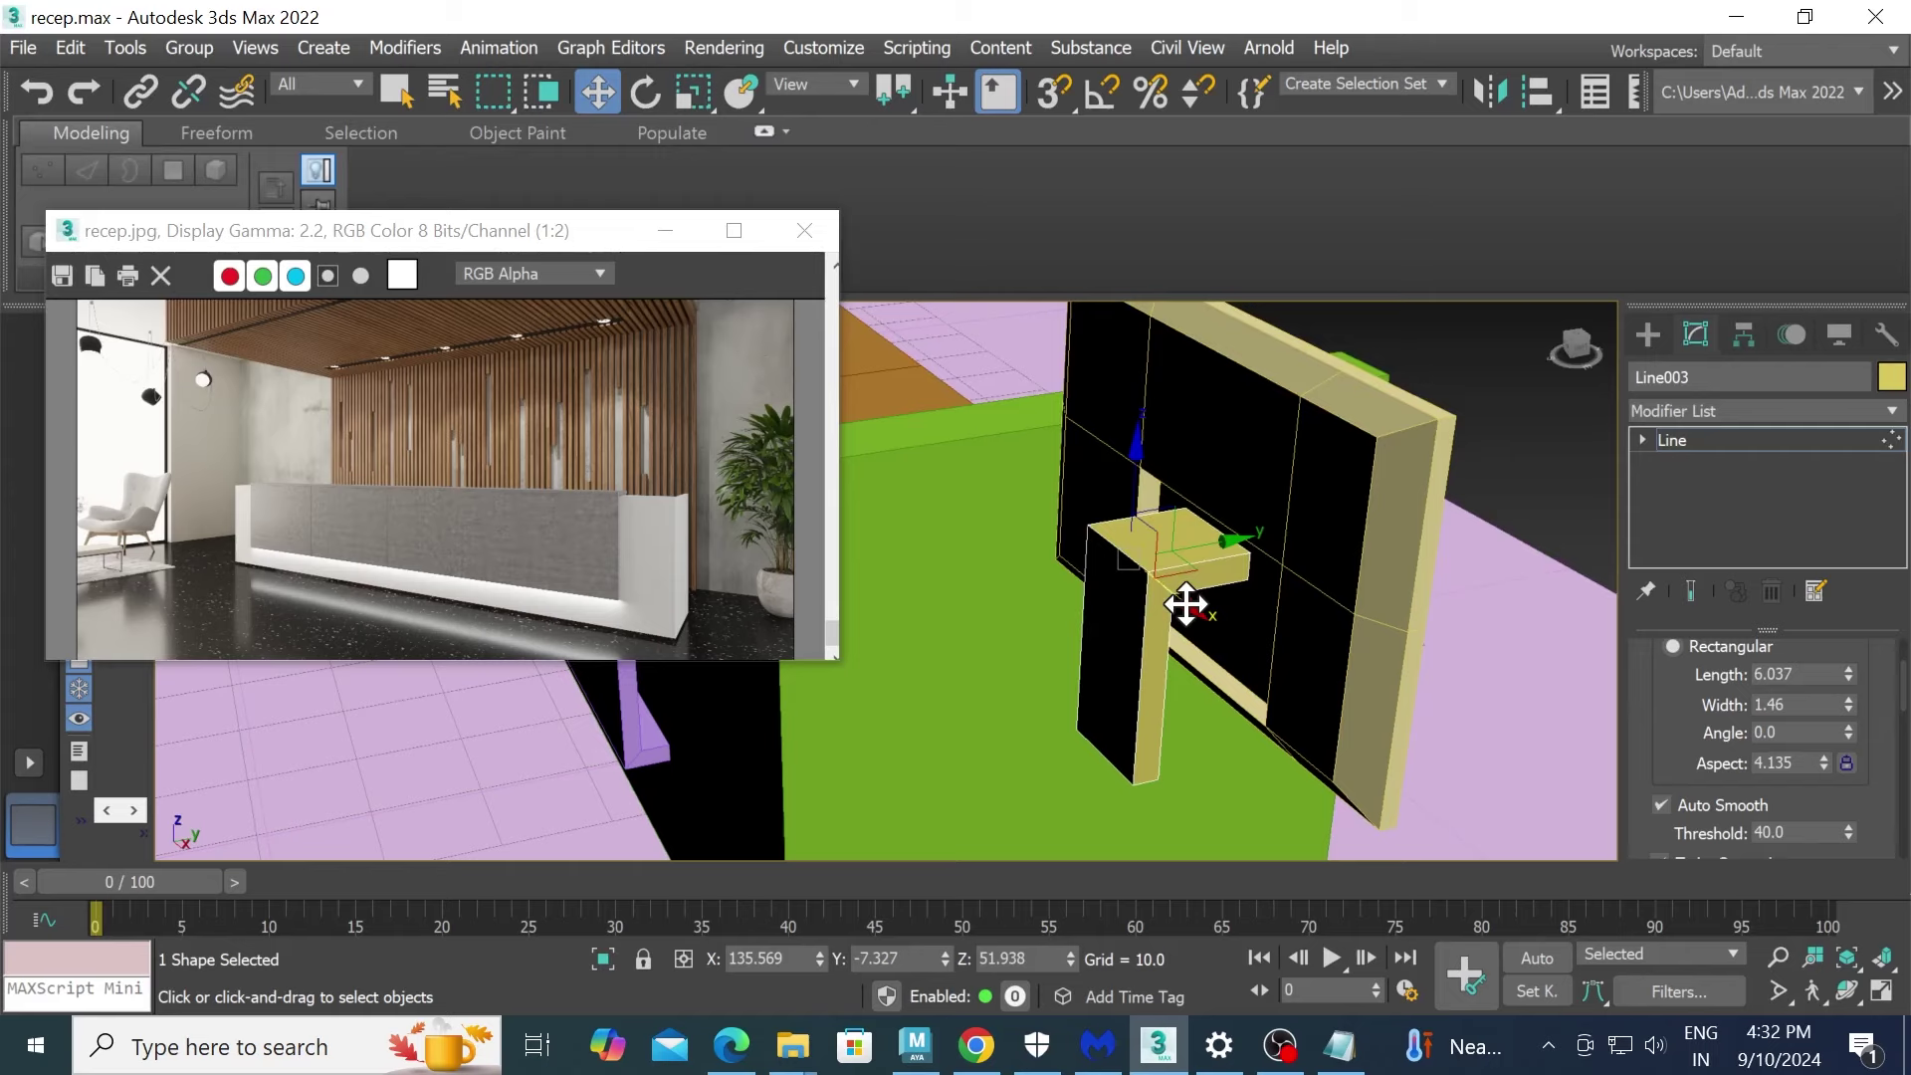
key(F4)
key(F3)
key(F3)
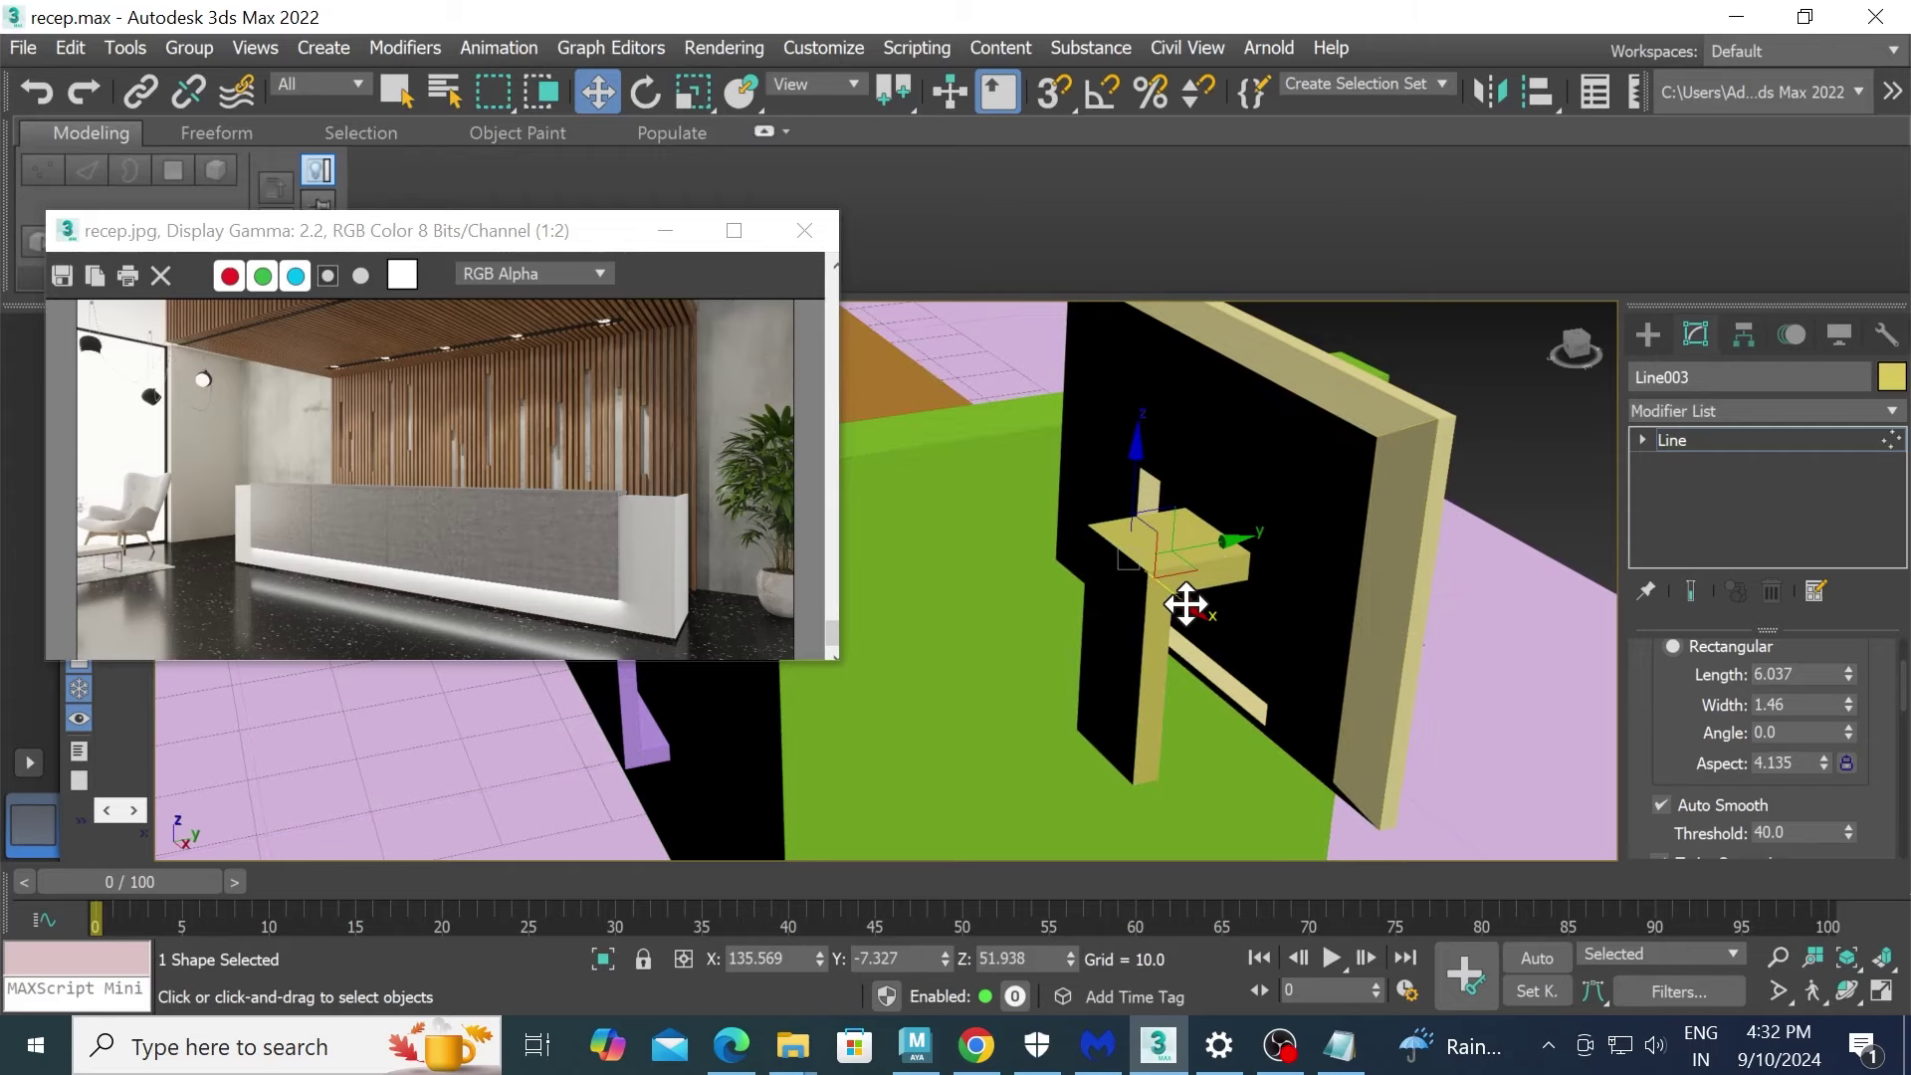
key(F4)
drag(1656, 741, 1685, 230)
drag(1852, 774, 1855, 277)
scroll(1802, 697, down, 3)
scroll(1752, 727, down, 3)
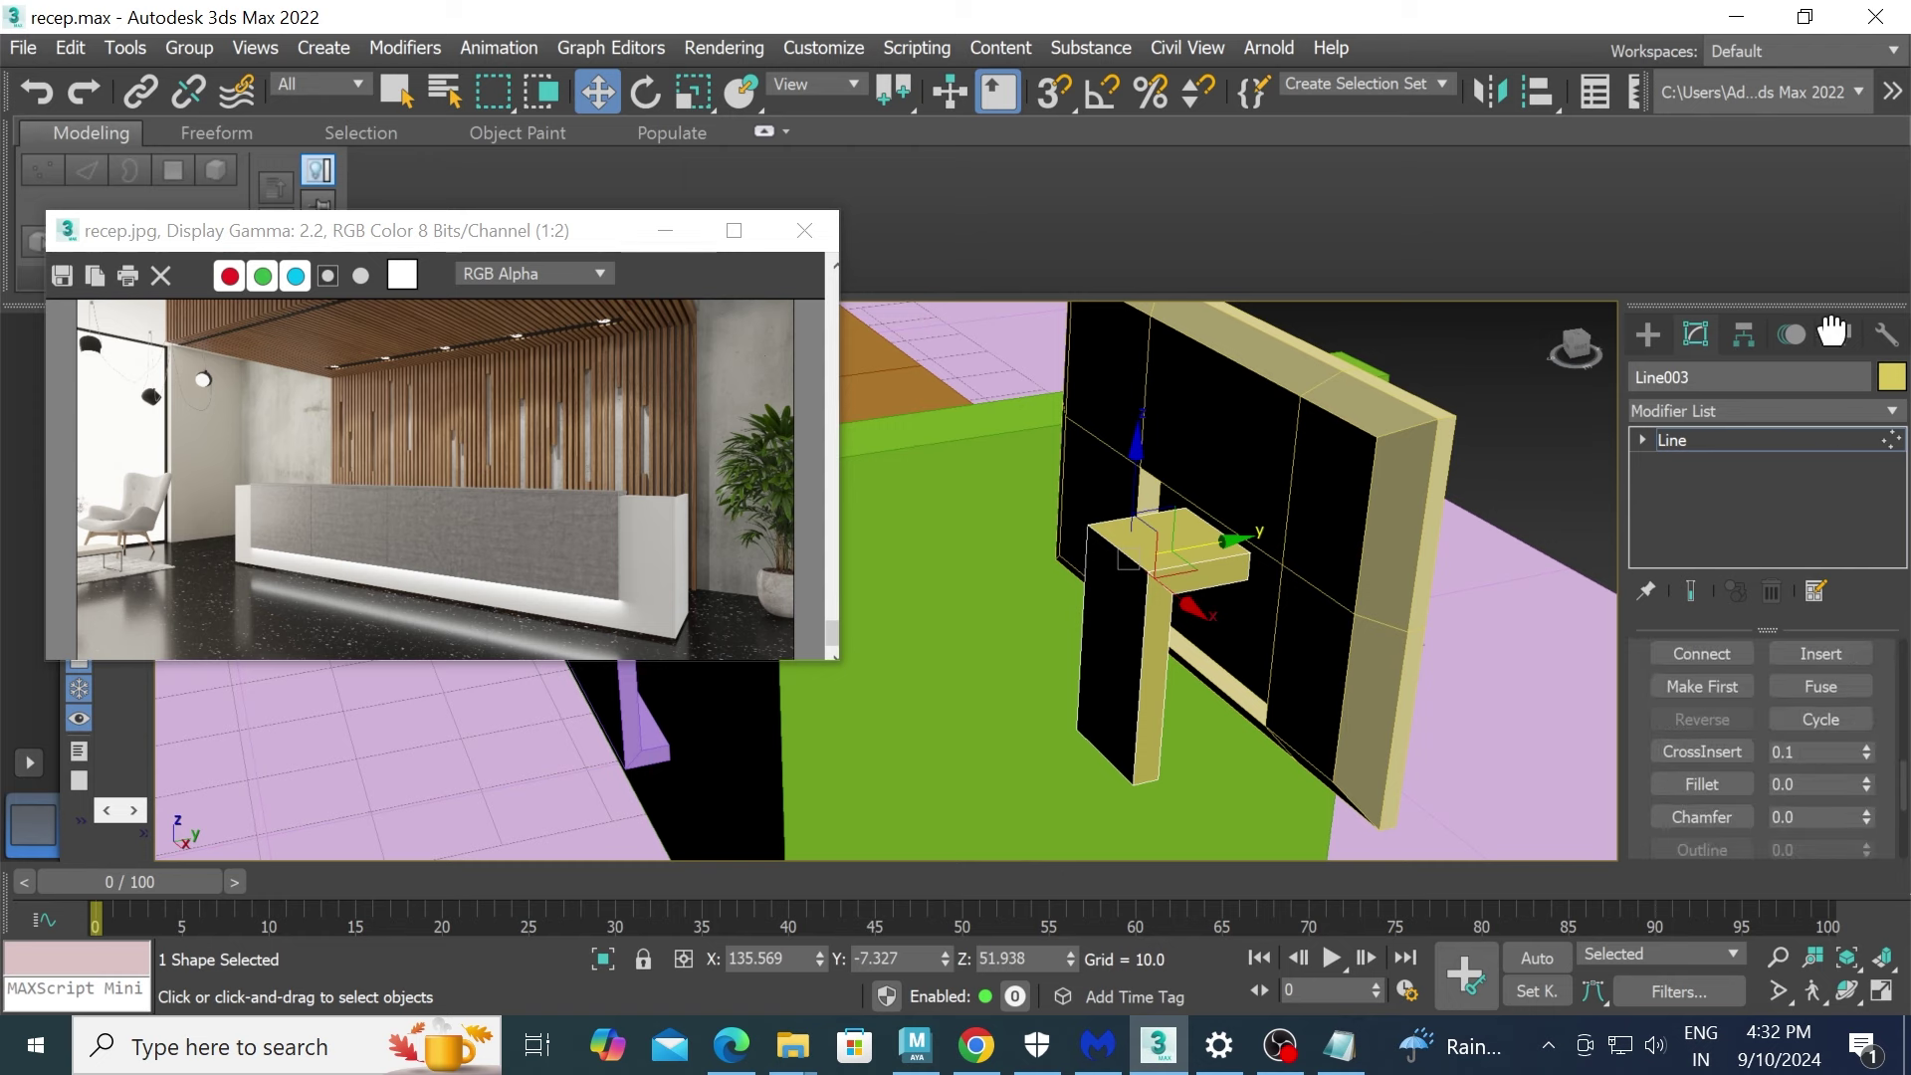
- Fillet Line003's corner into a smooth curved bend
click(1720, 789)
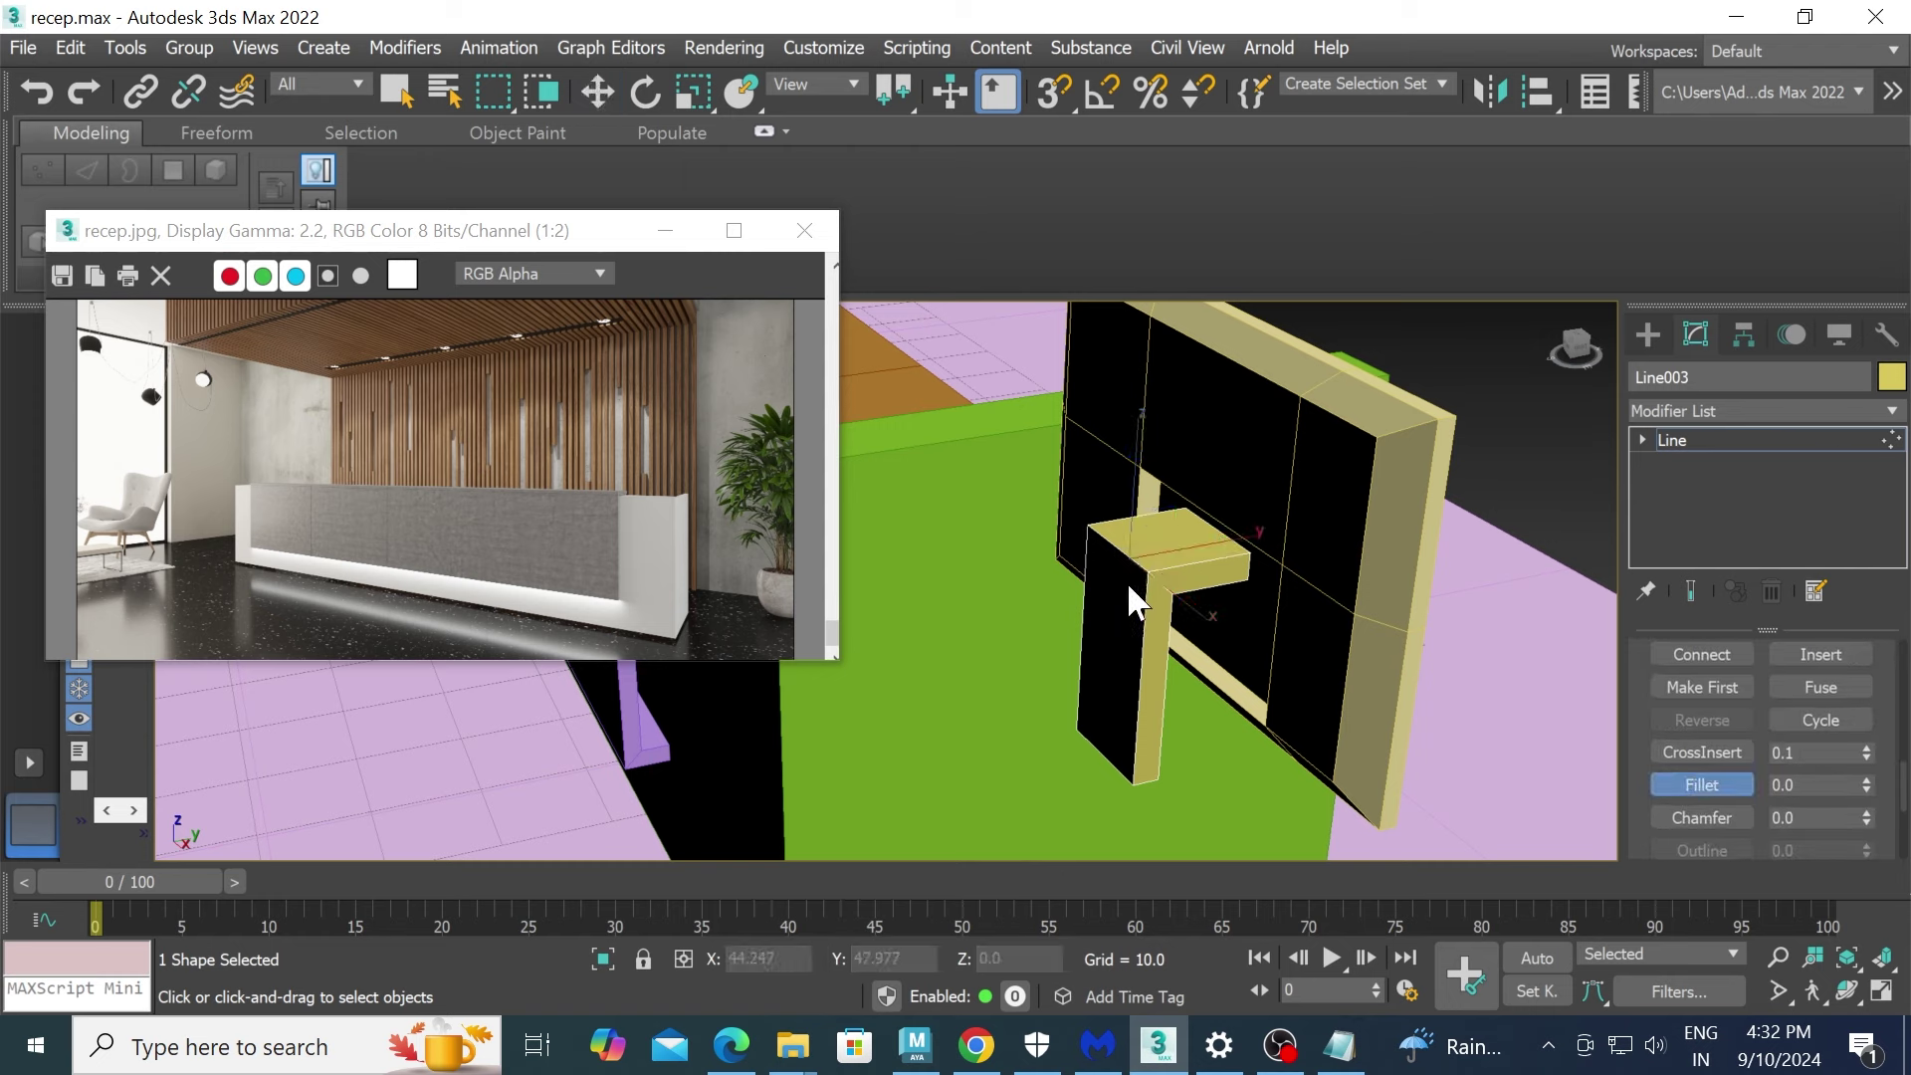
drag(1140, 550, 1122, 539)
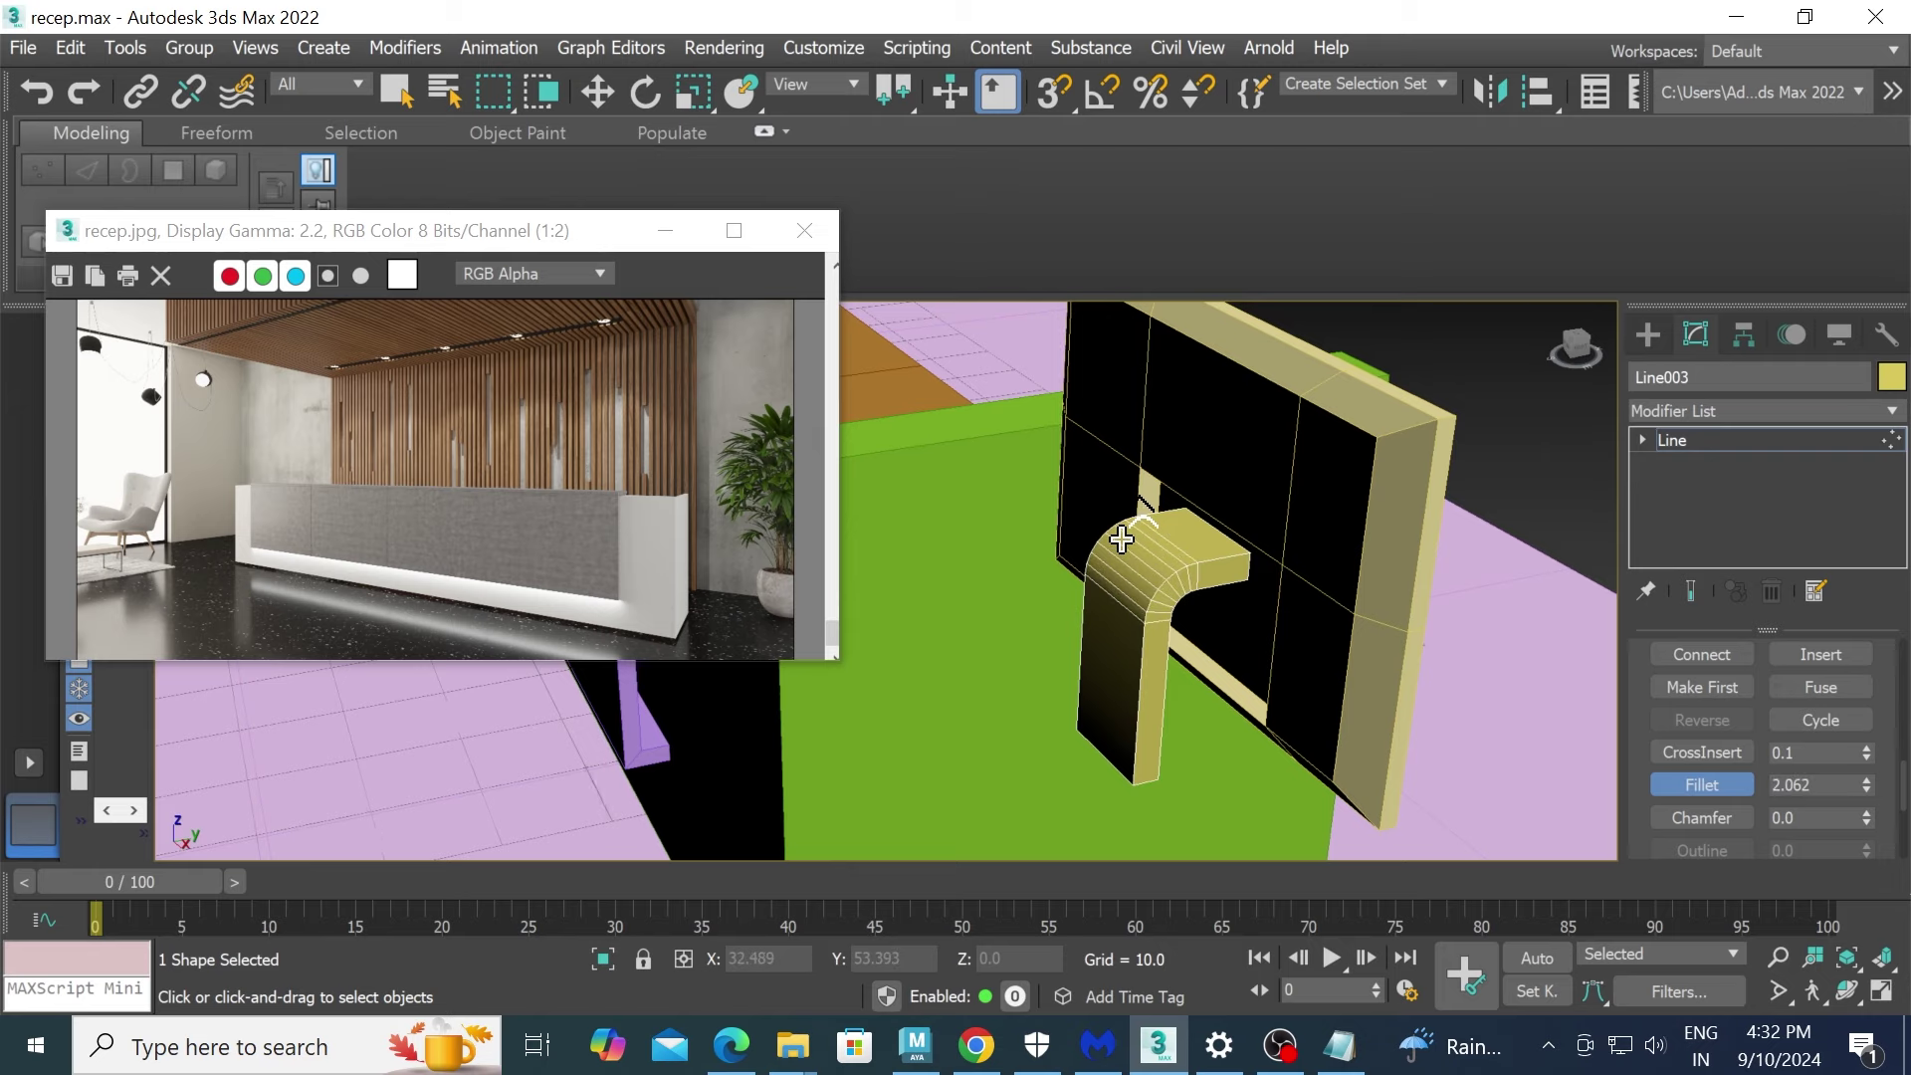
mouse_move(1122, 539)
alt+middle_down()
mouse_move(1310, 717)
mouse_move(1329, 643)
alt+middle_up()
right_click(1310, 717)
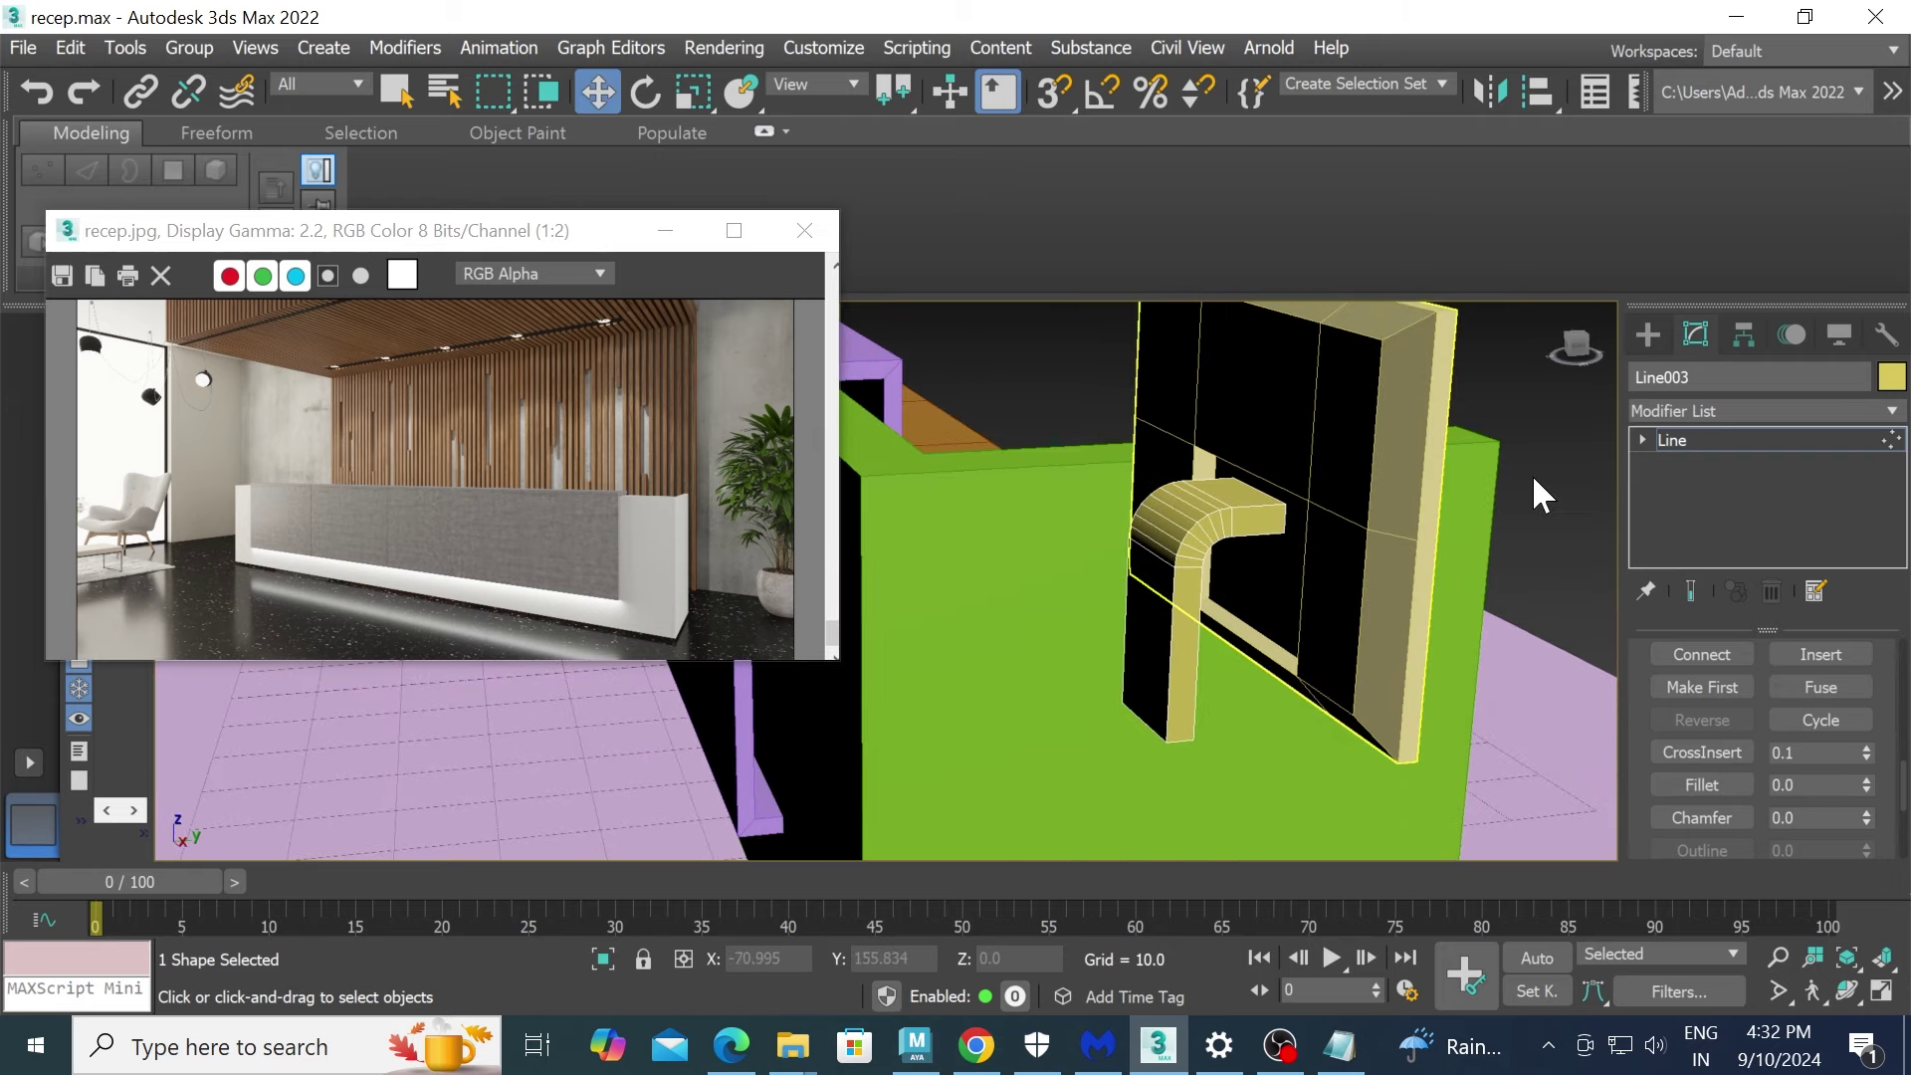
click(1649, 335)
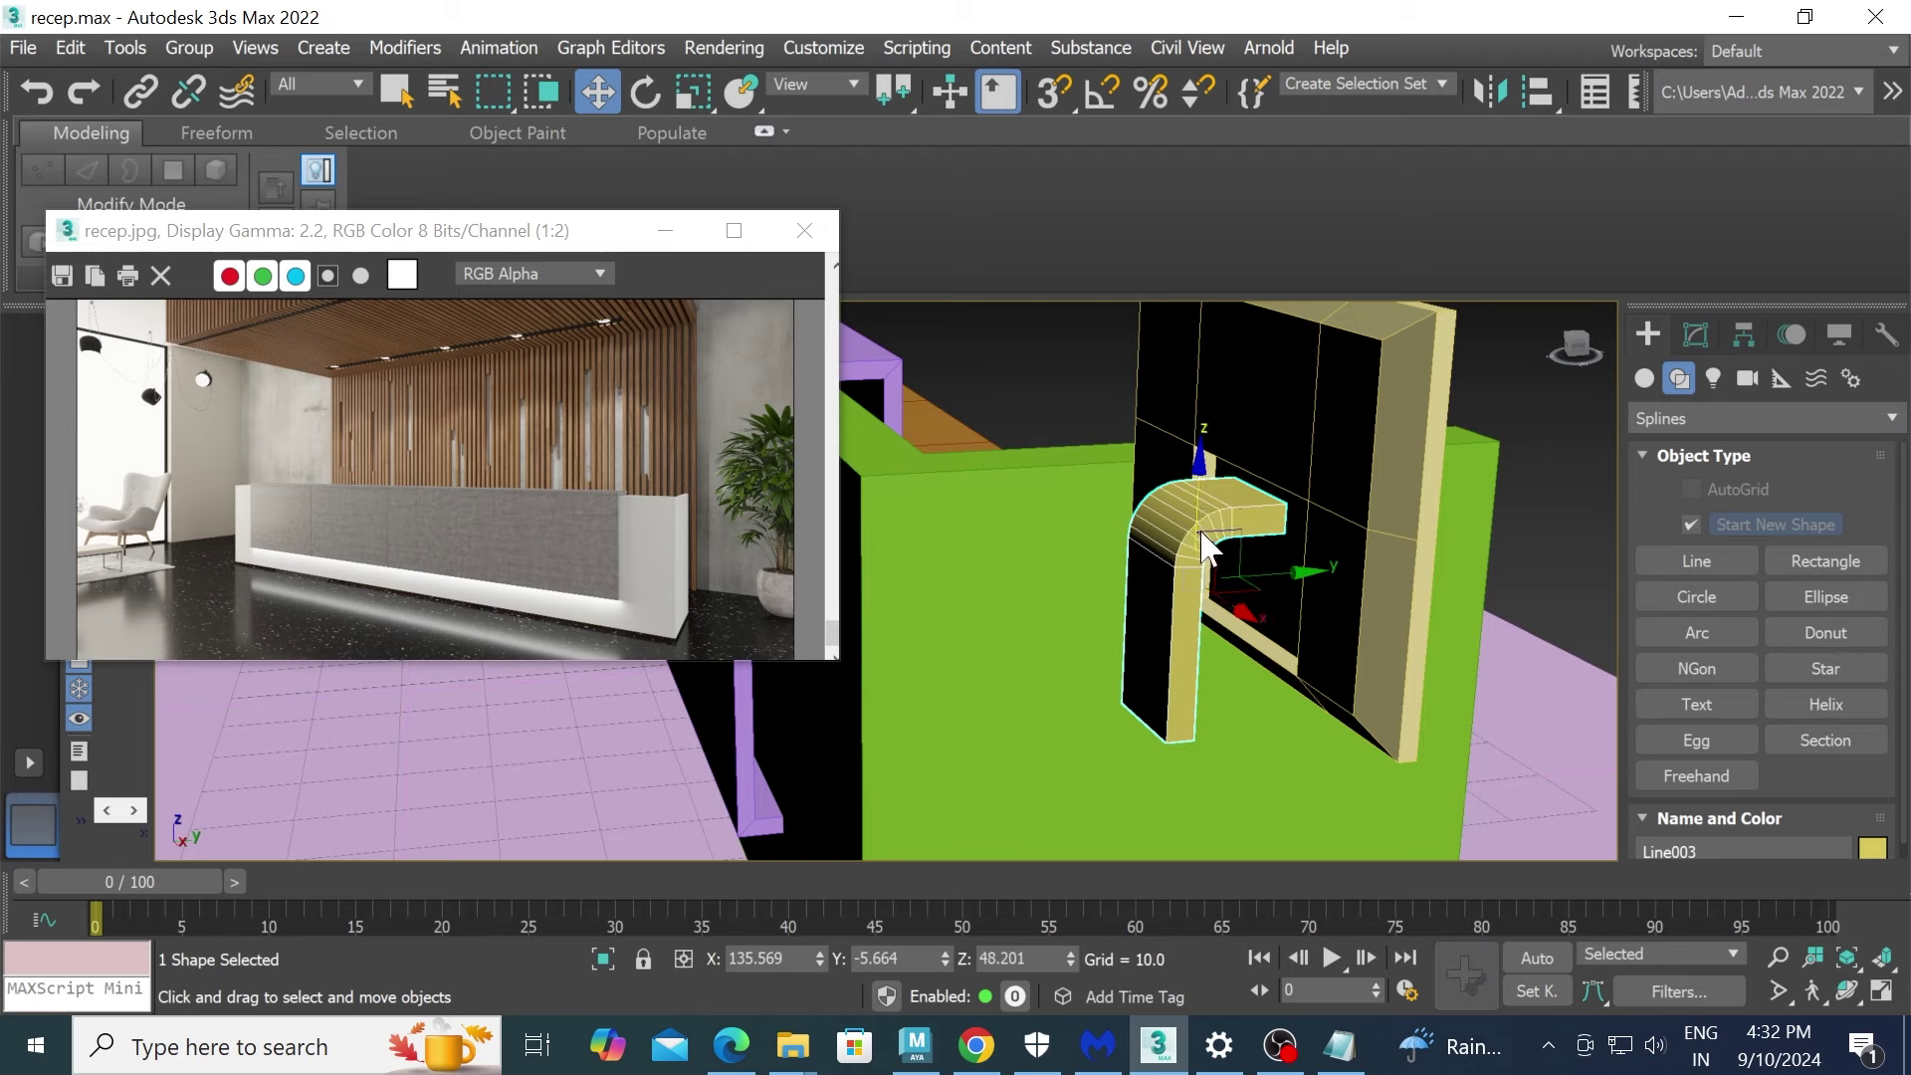
- Convert the stand to Editable Poly, connect its vertical edge loop, and lower the new edges
right_click(1206, 546)
click(1609, 882)
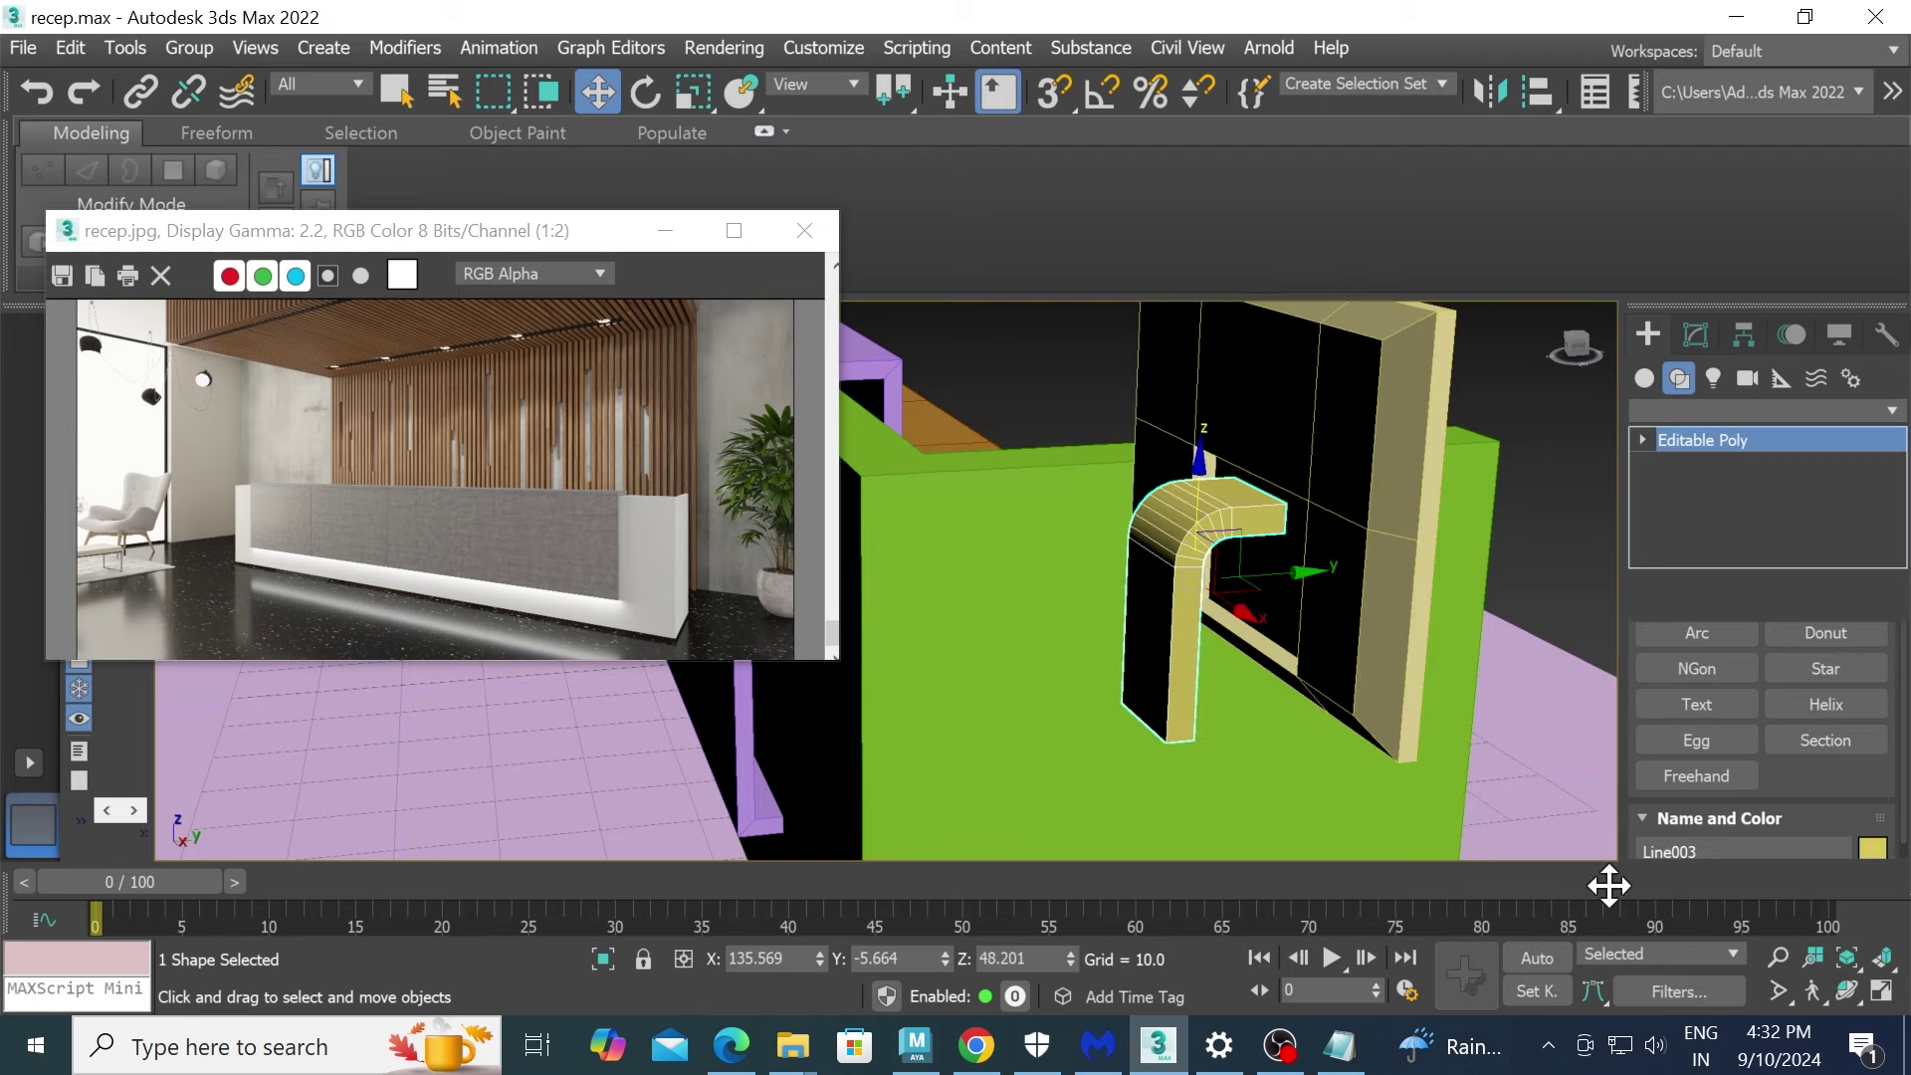
key(2)
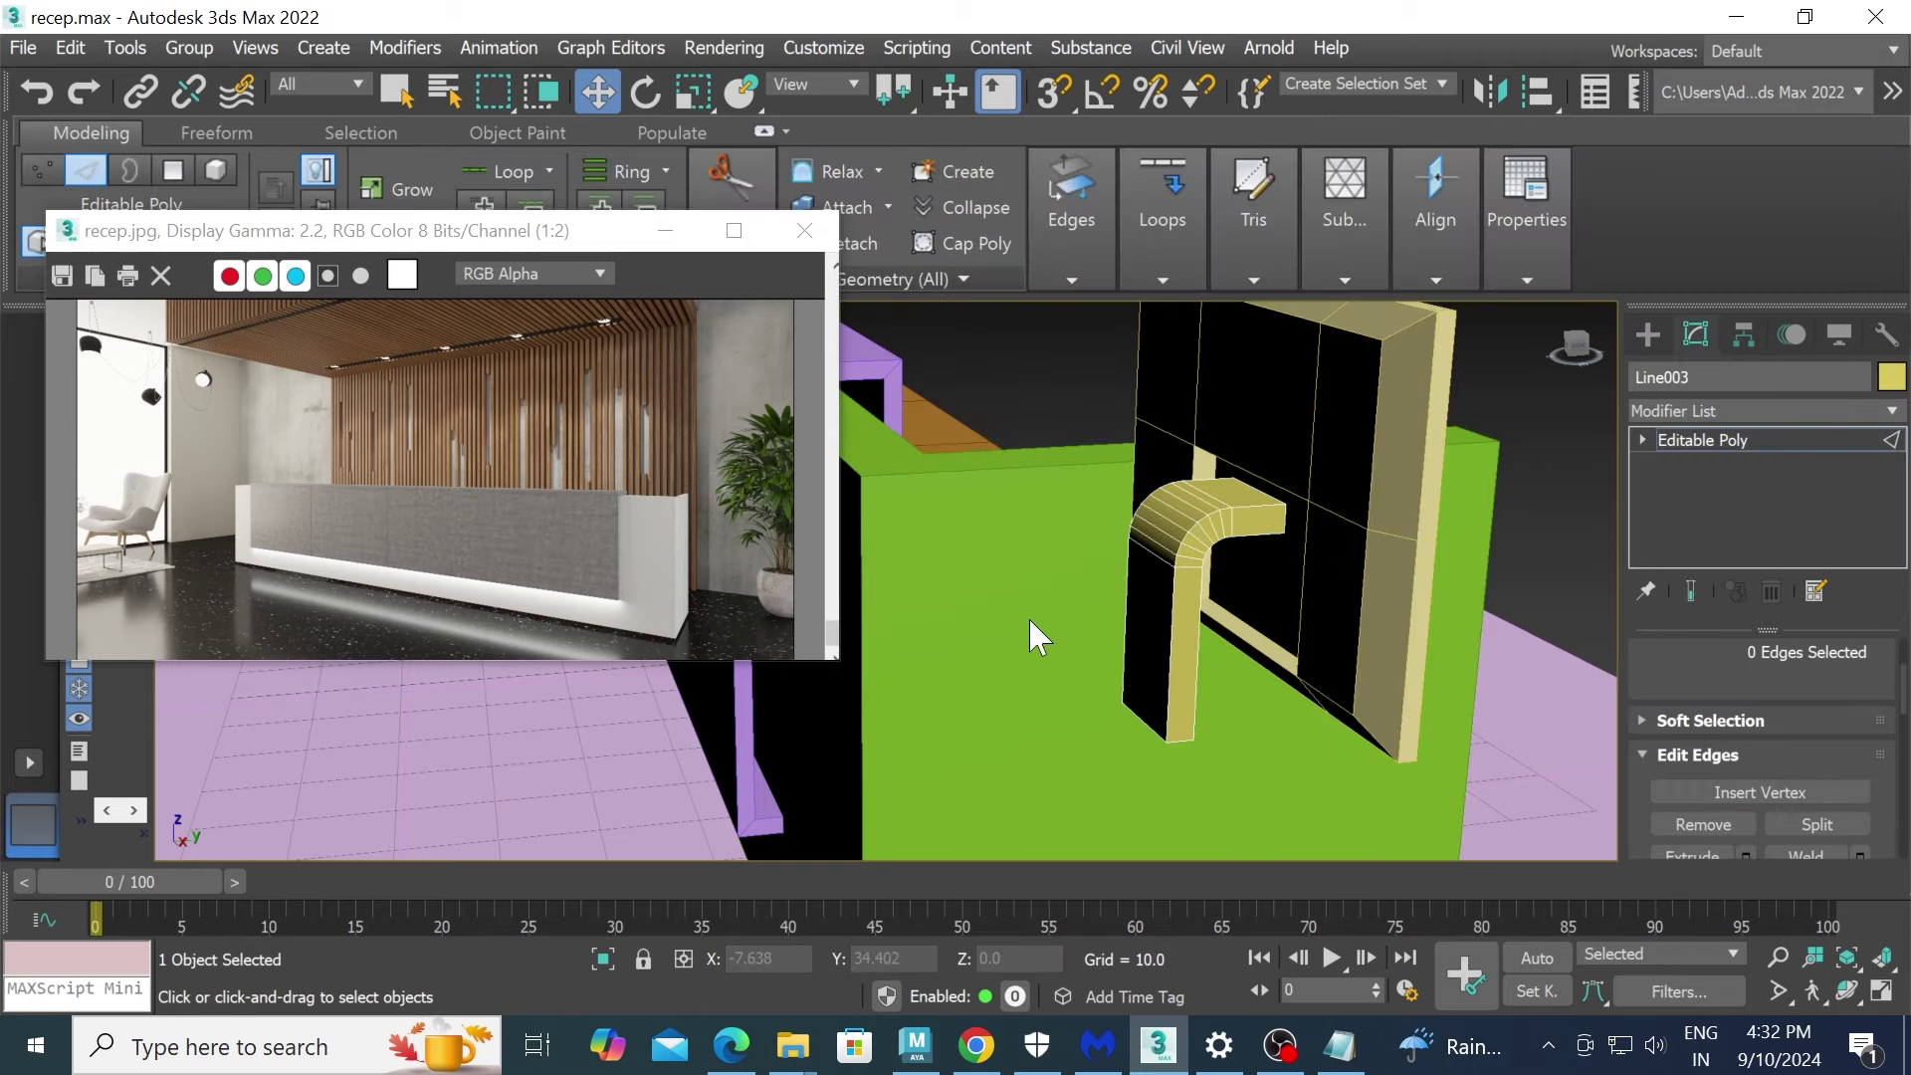
double_click(1170, 619)
scroll(1728, 597, down, 3)
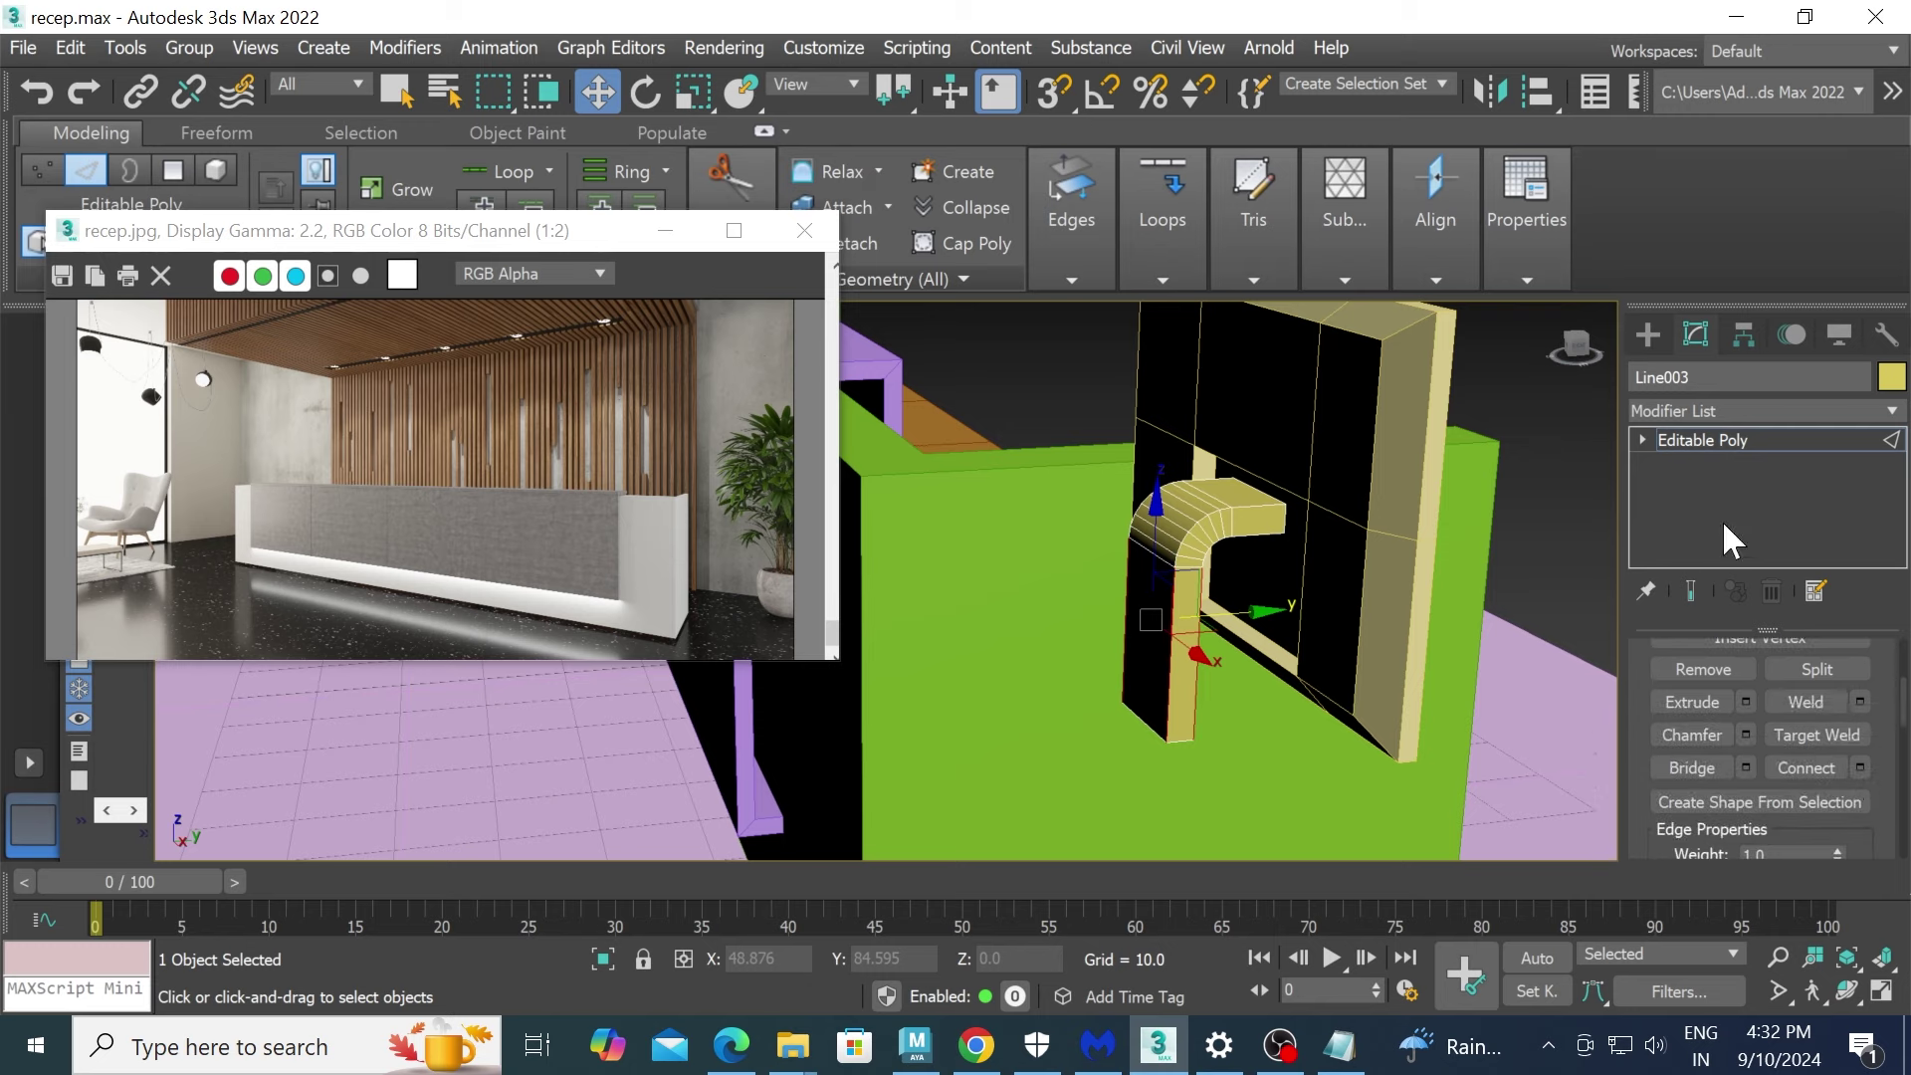
click(1861, 767)
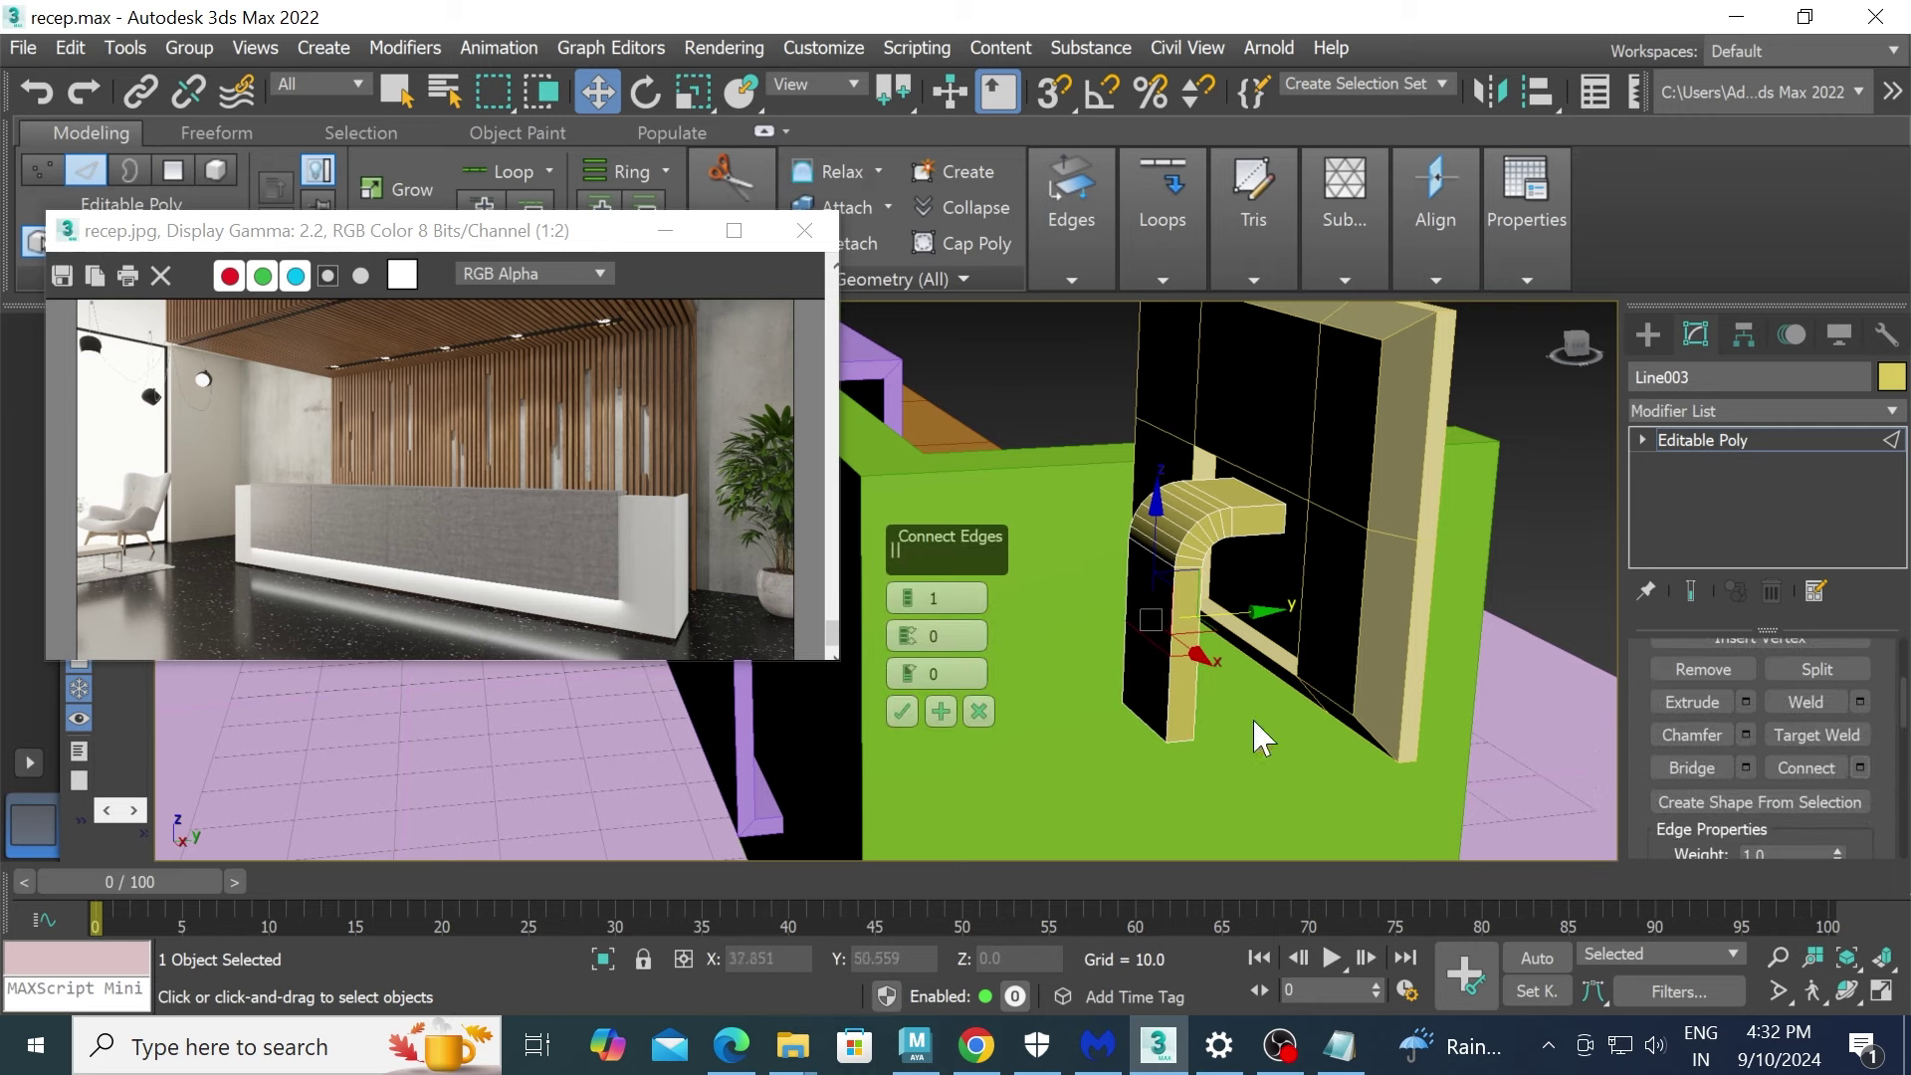
click(911, 722)
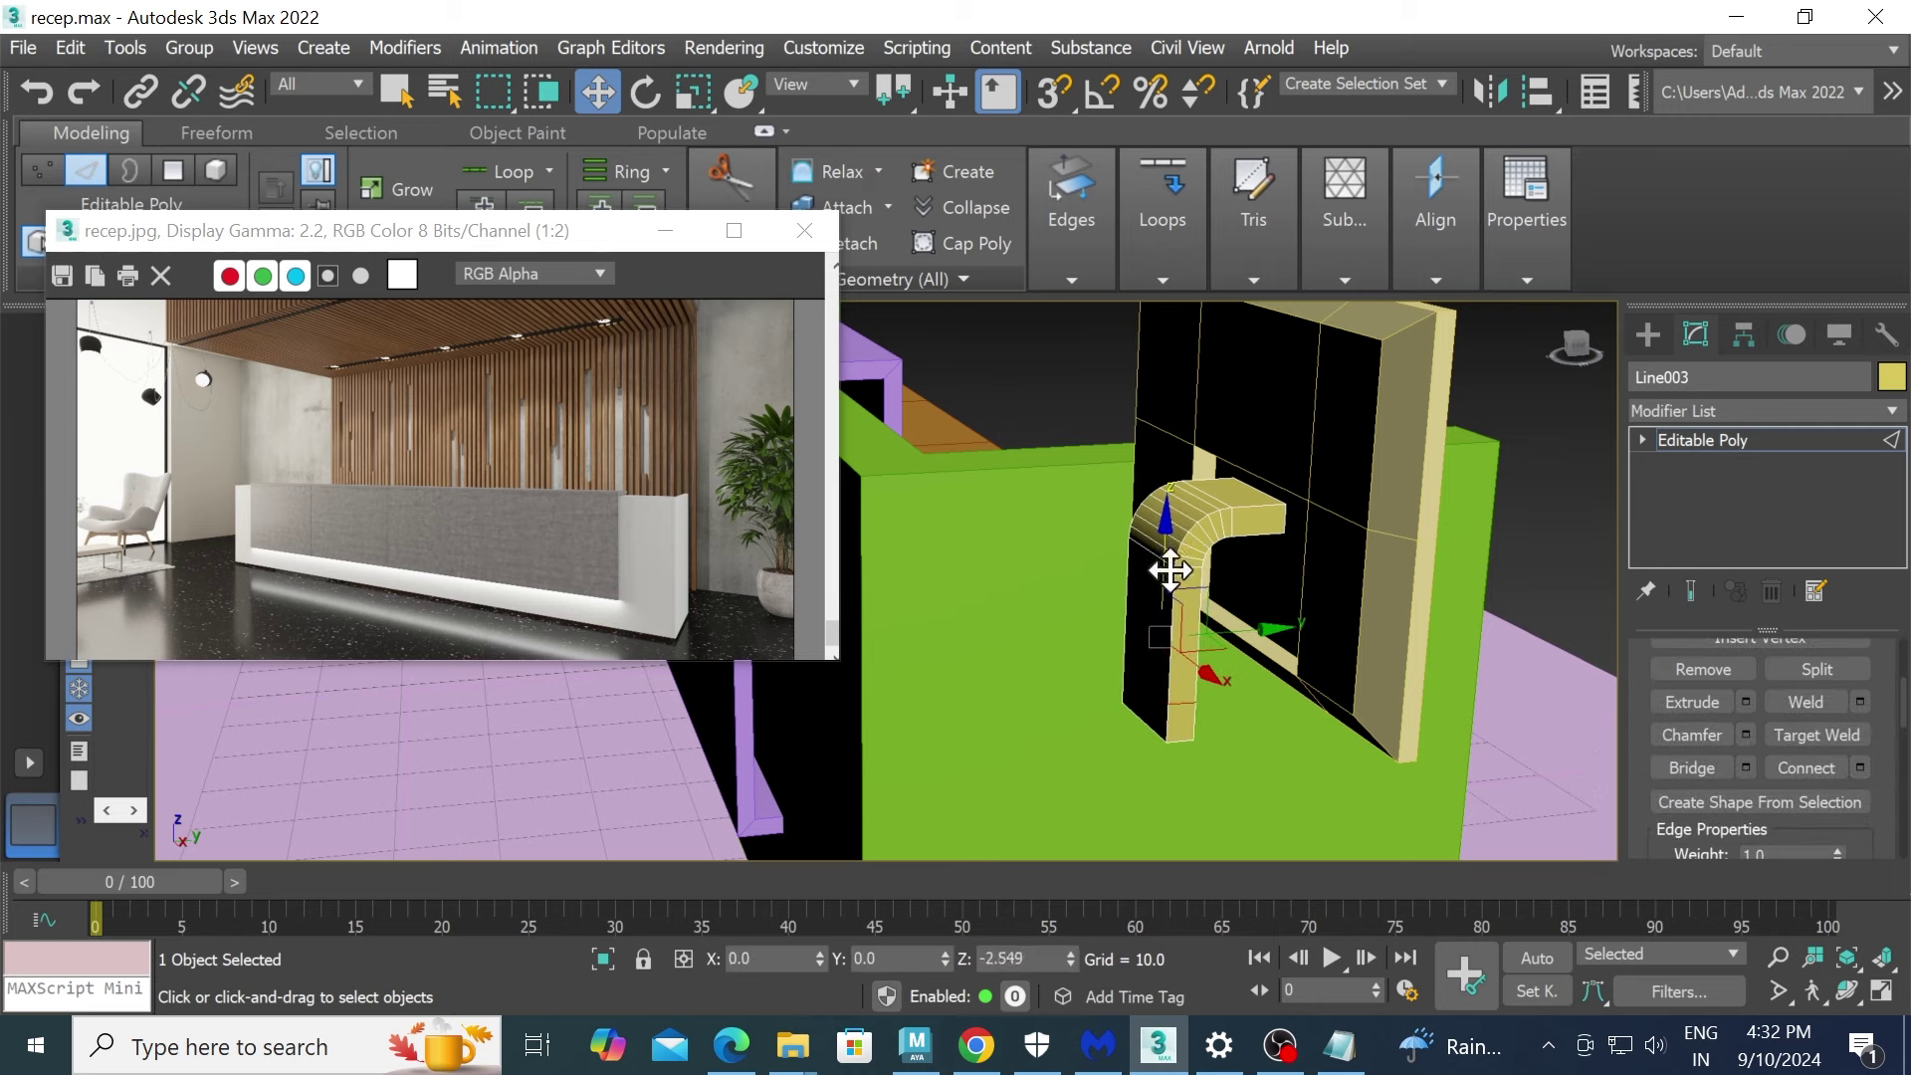
drag(1170, 522, 1168, 584)
- Select the stand's bottom polygons in the front view
key(alt+w)
key(alt+w)
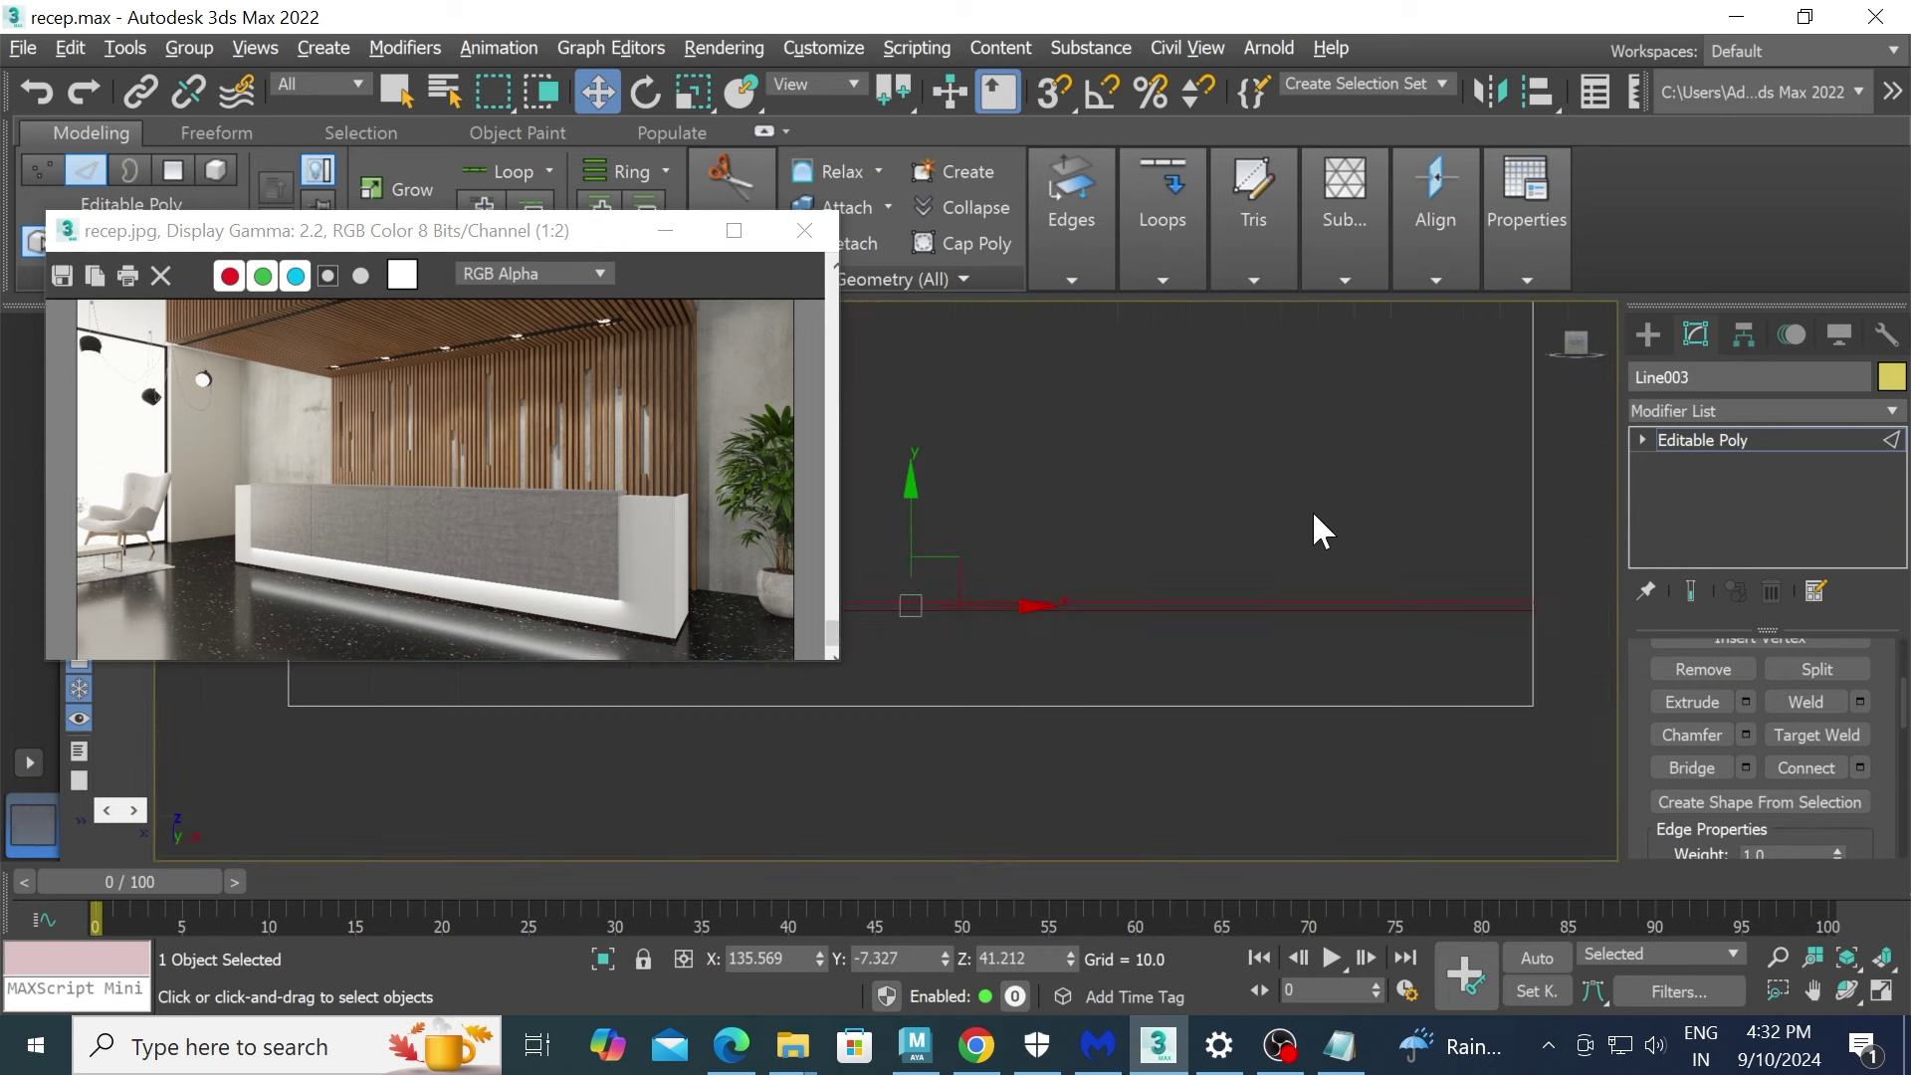
scroll(1316, 528, down, 3)
middle_drag(1319, 546, 1371, 596)
key(4)
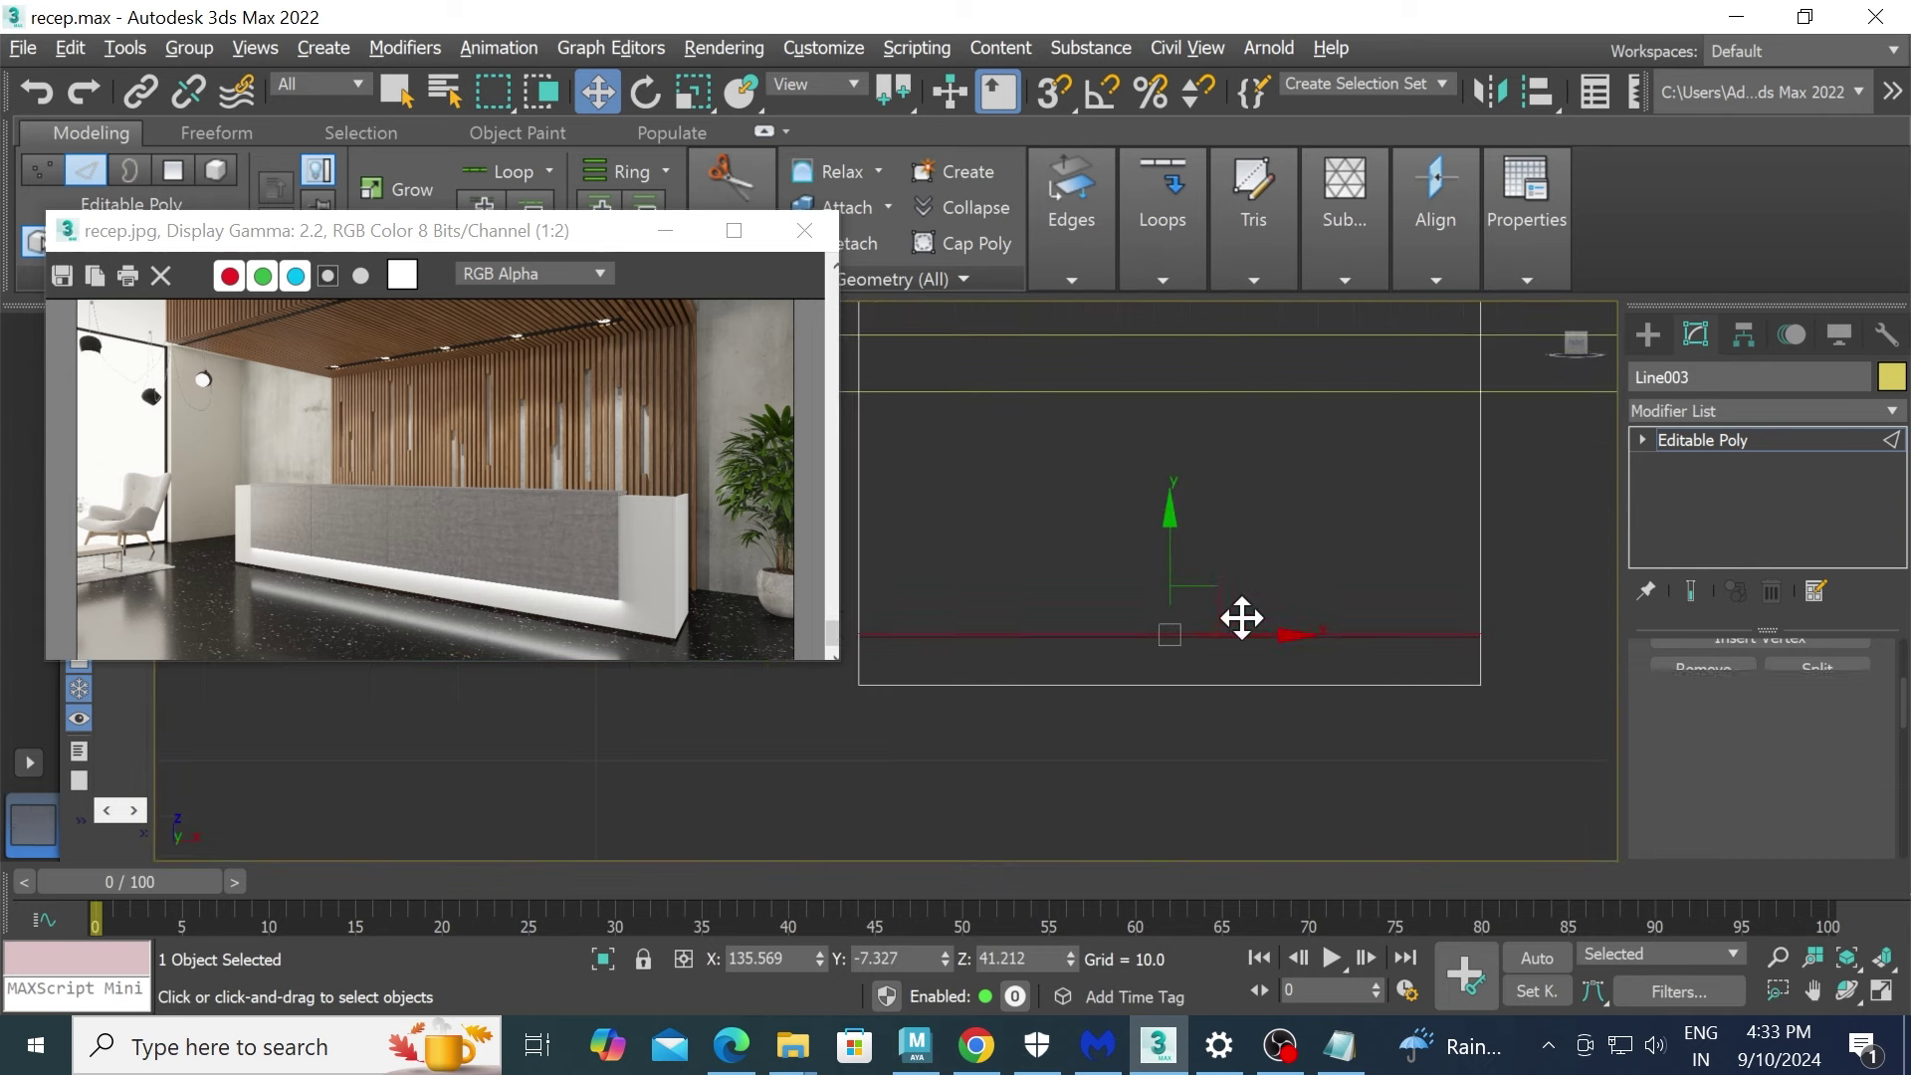
key(r)
key(2)
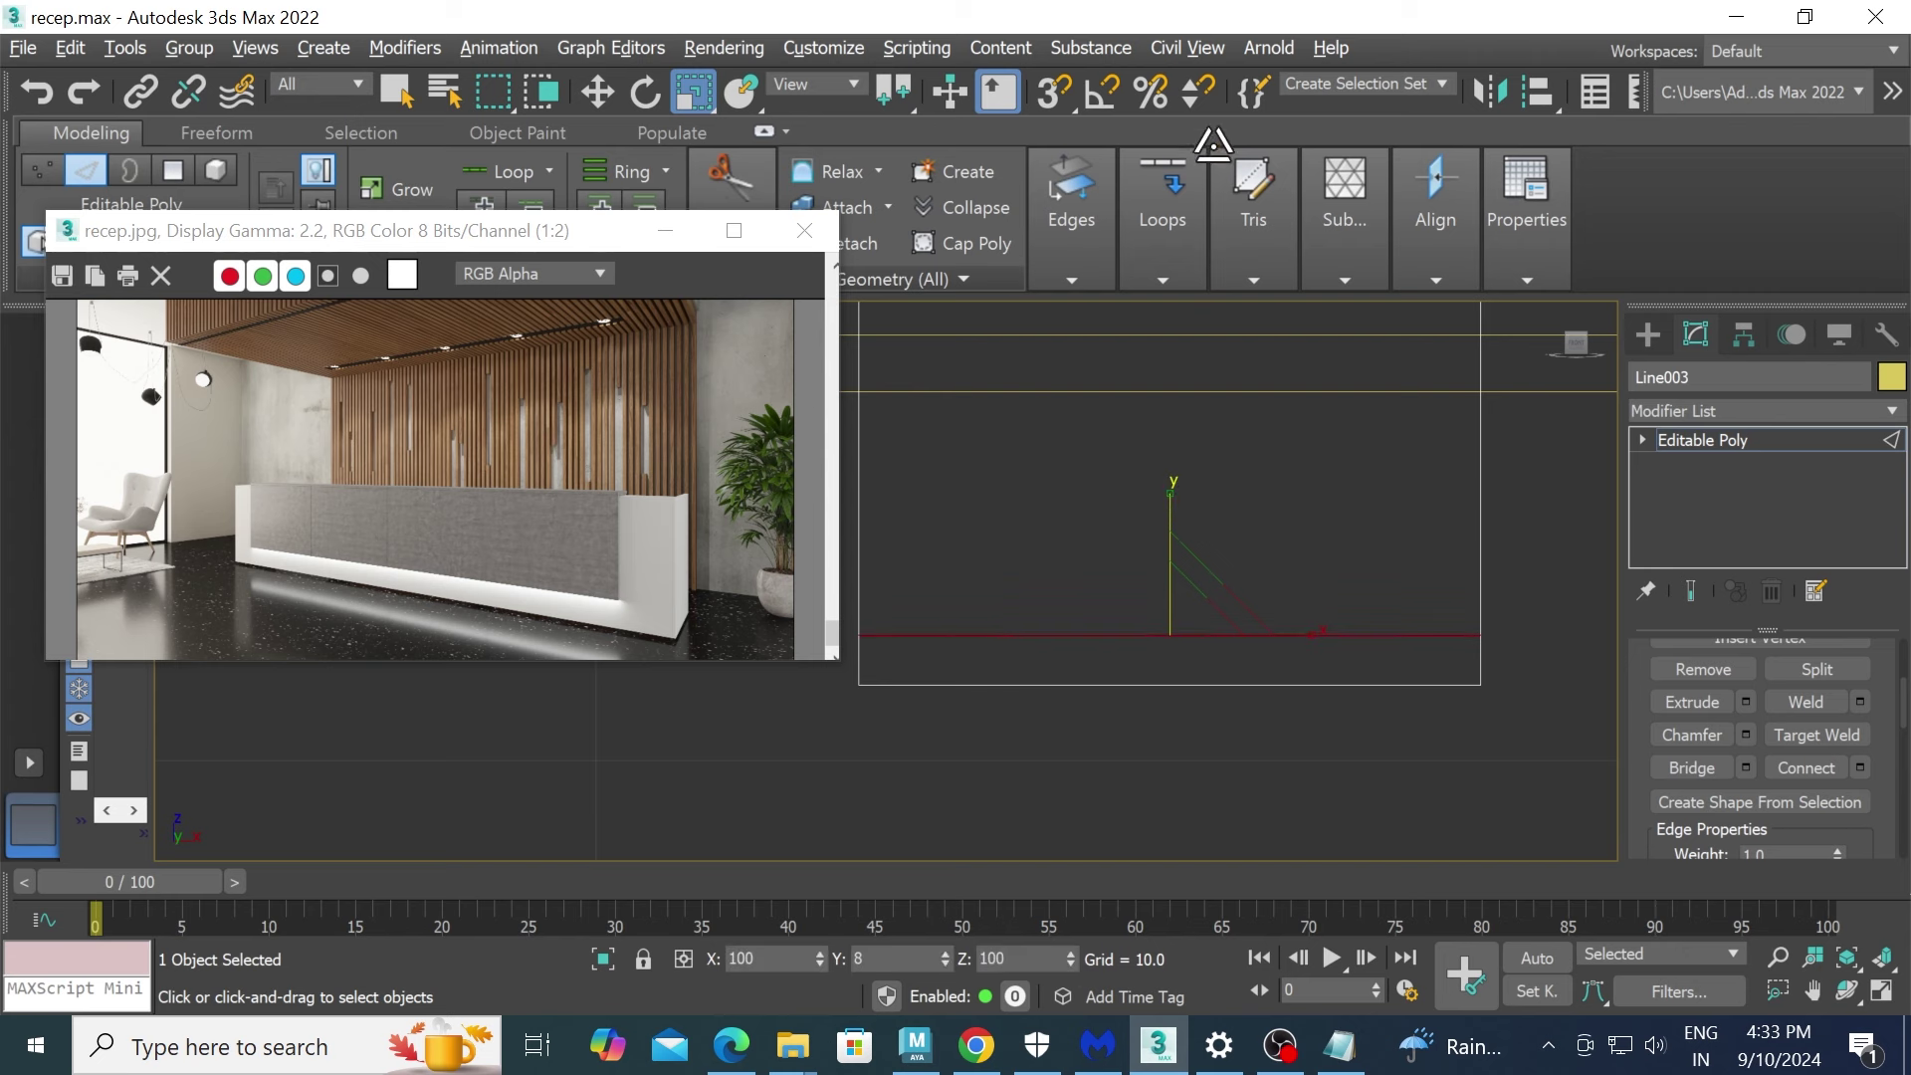
key(4)
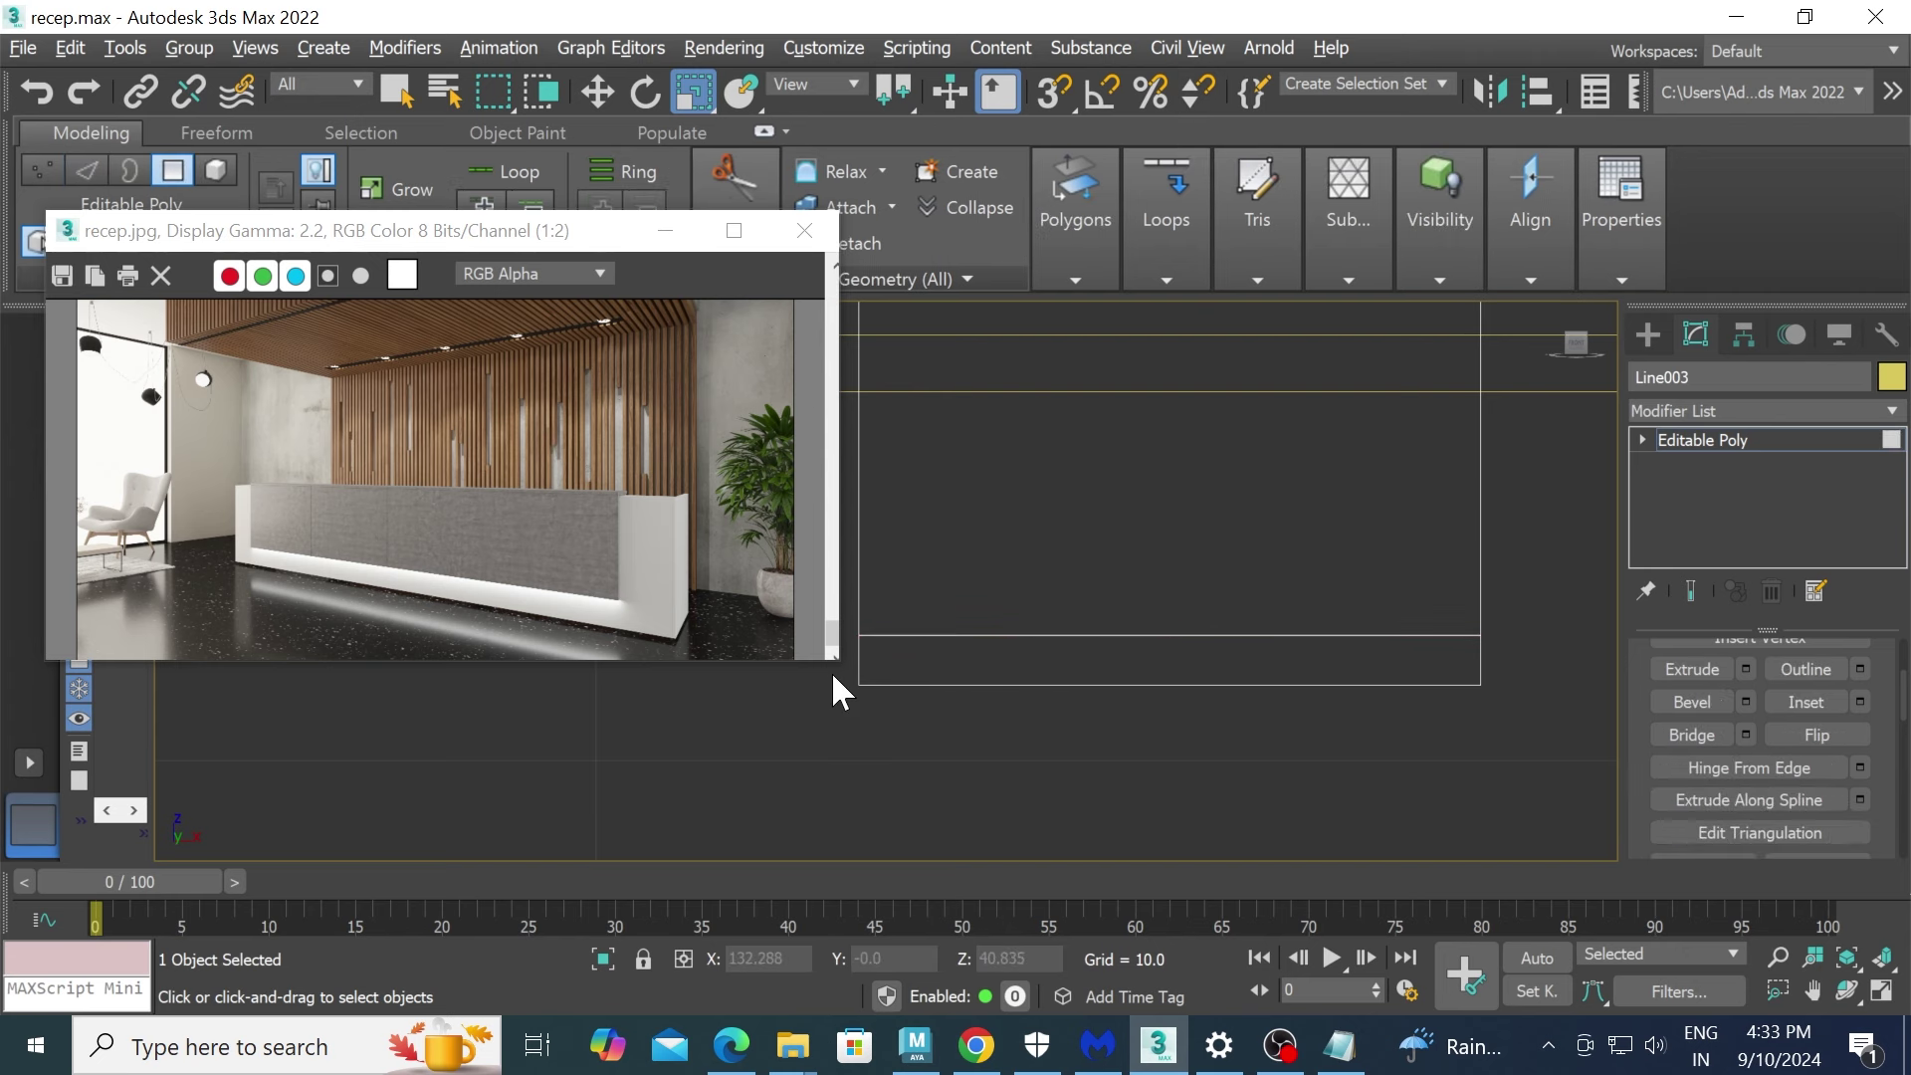
drag(832, 672, 1607, 648)
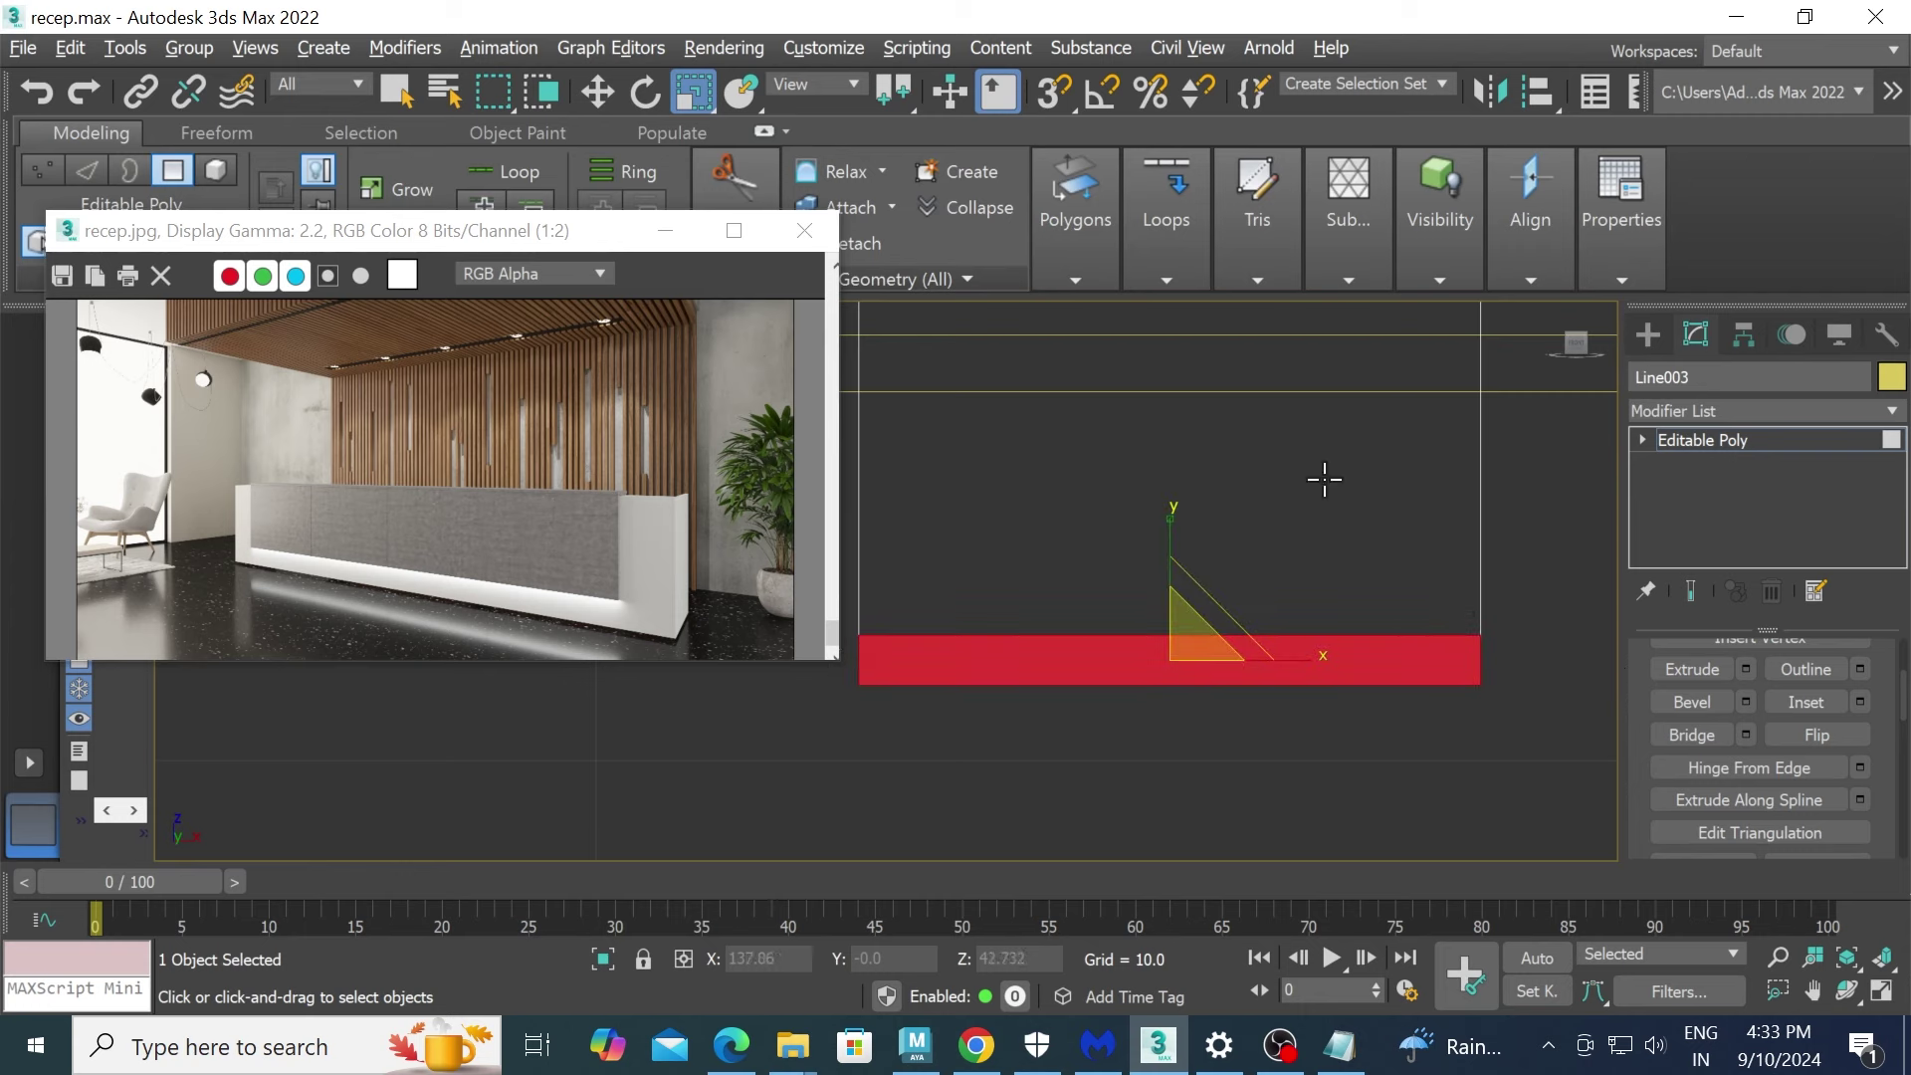
- Extrude the bottom polygons about 3.8 units into a thin foot plate
click(1747, 669)
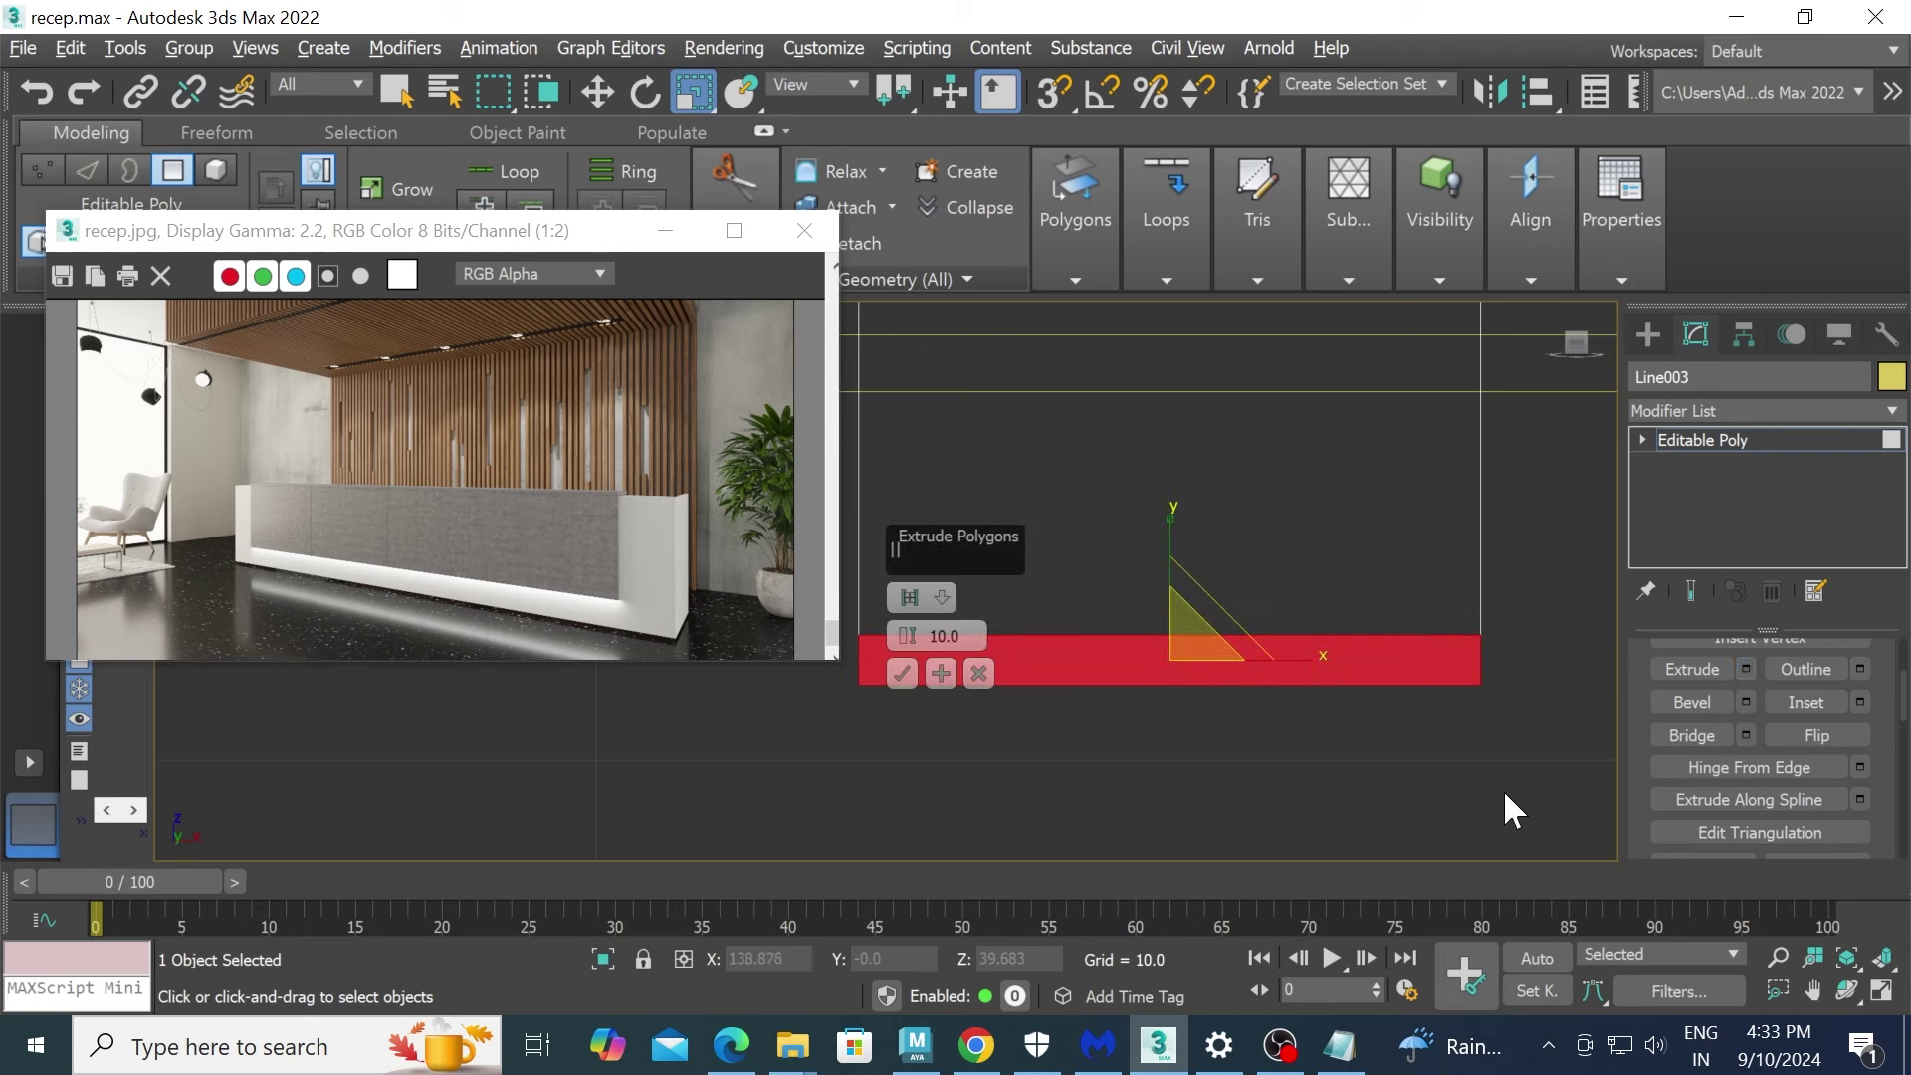
key(alt+w)
middle_drag(1503, 790, 1423, 742)
key(alt+w)
middle_drag(1281, 683, 1046, 703)
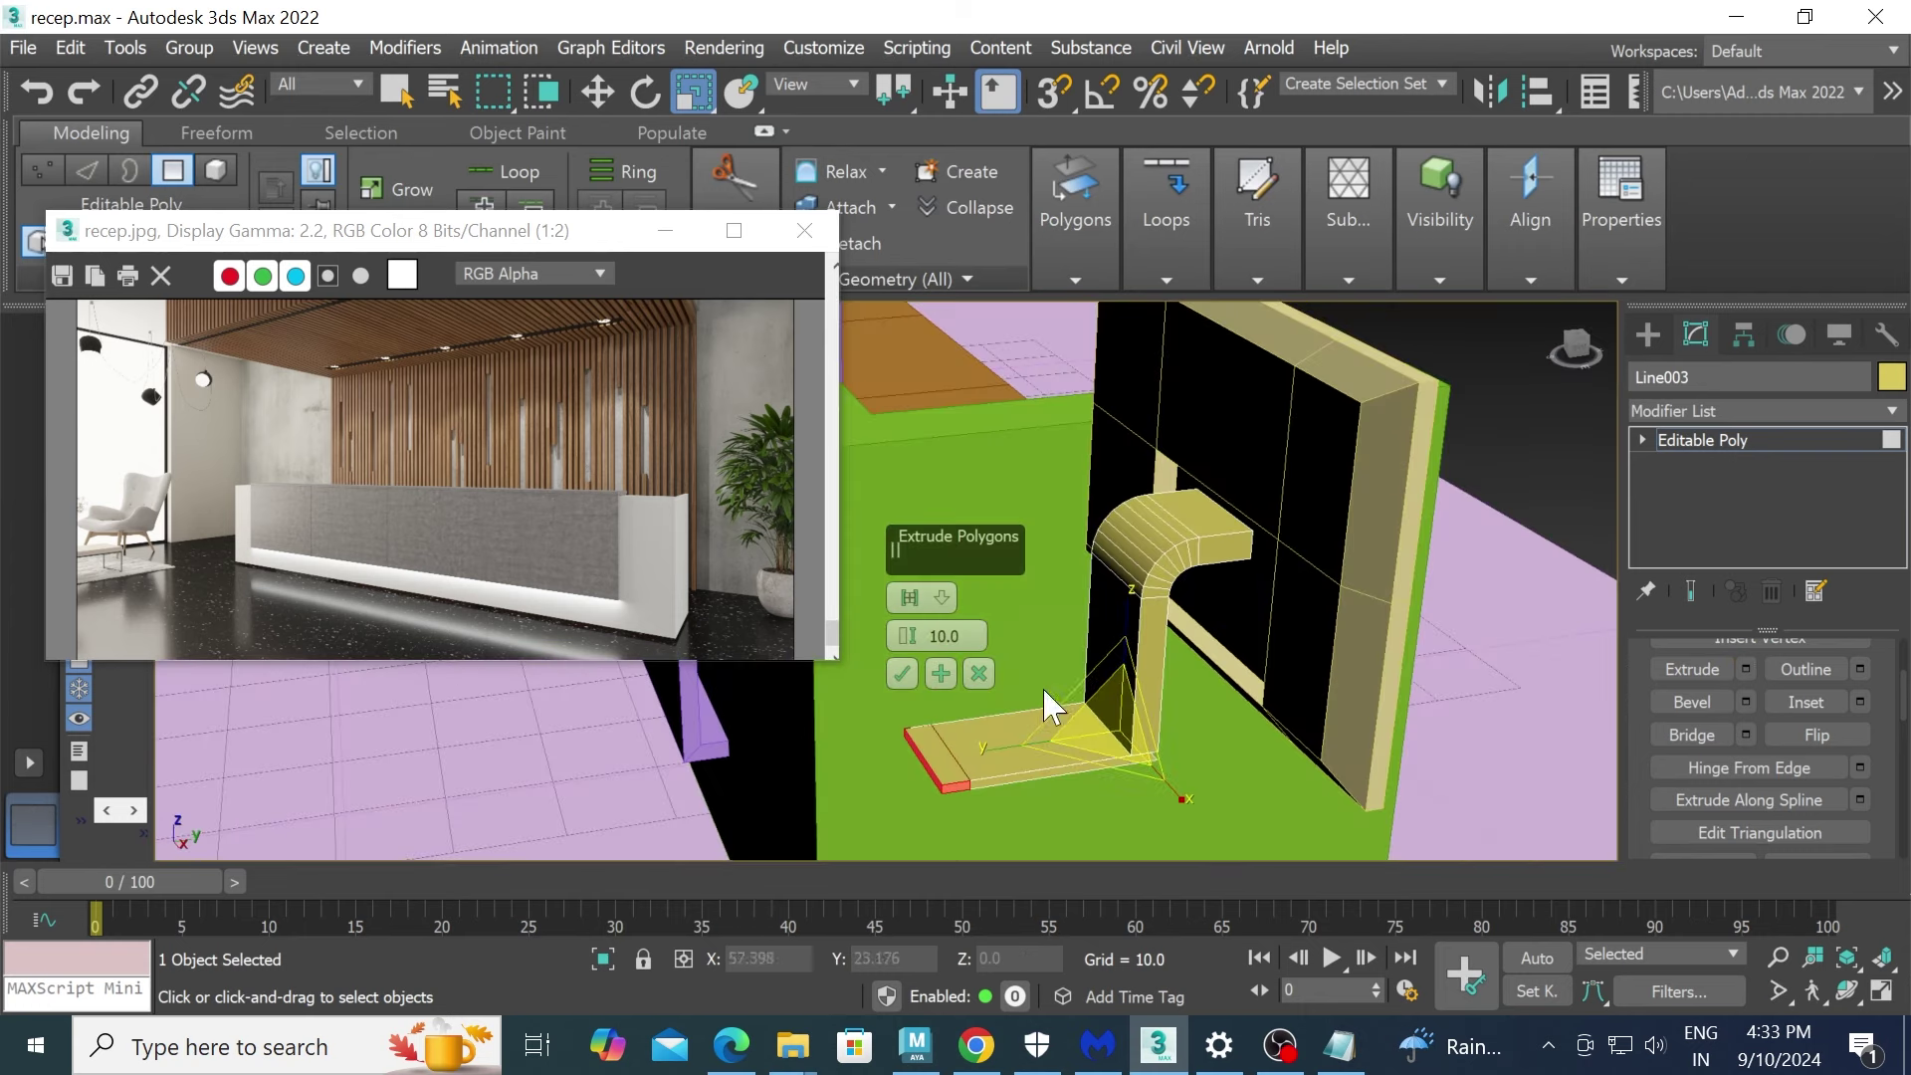
click(945, 606)
click(1007, 642)
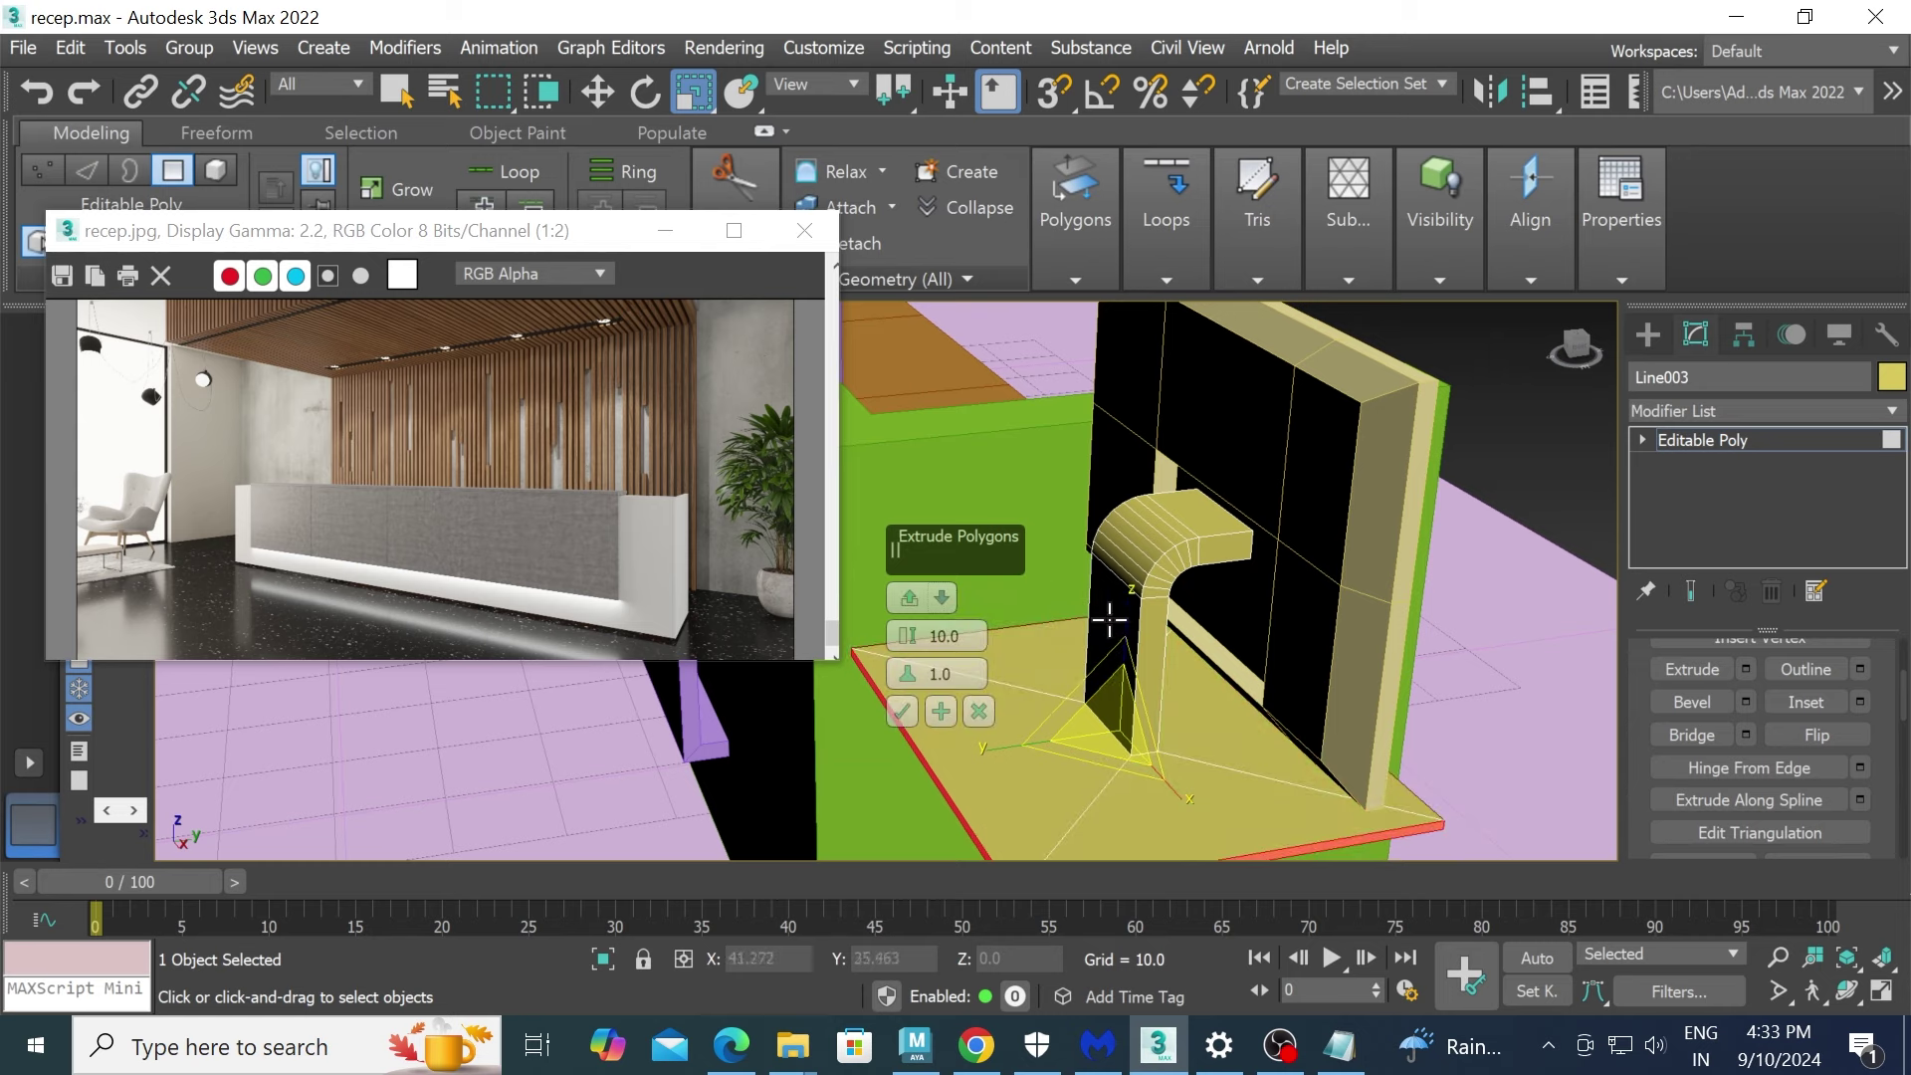
drag(906, 647, 910, 727)
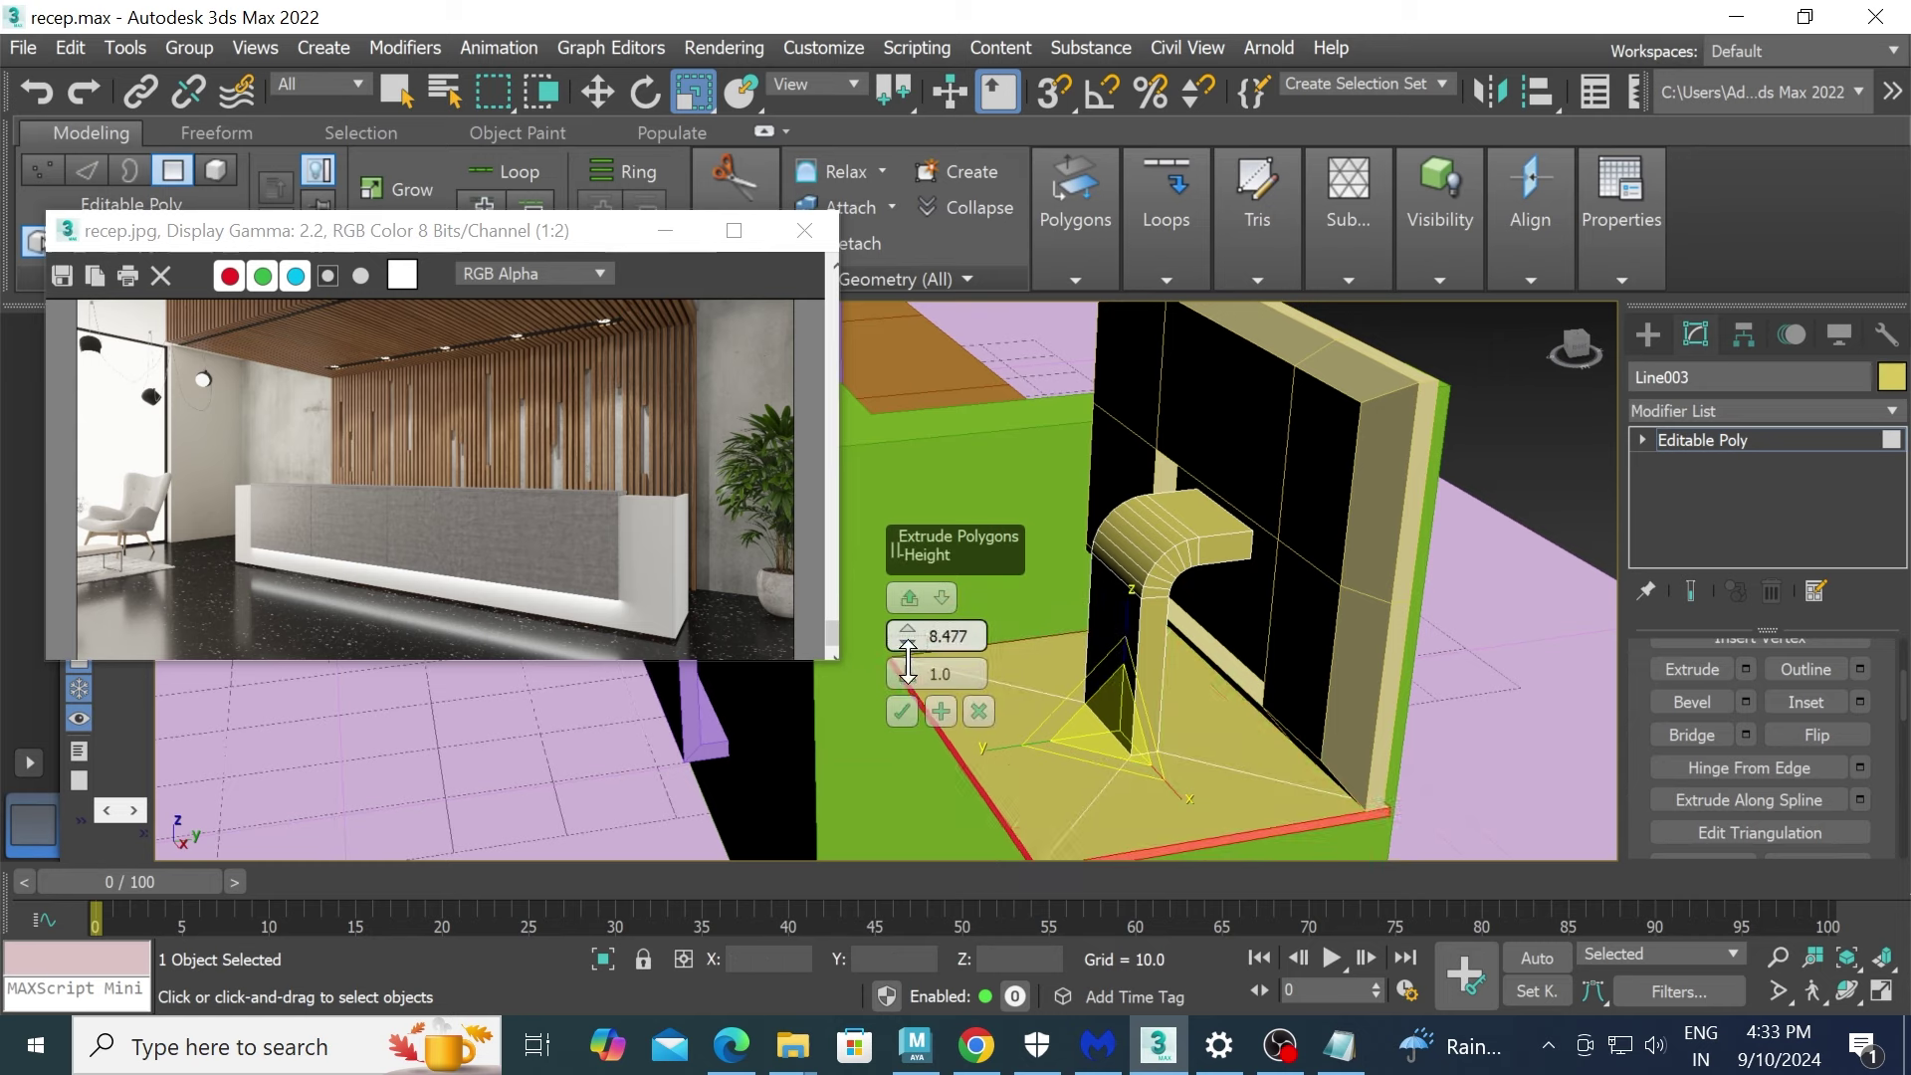
click(903, 715)
alt+middle_drag(906, 709, 1581, 544)
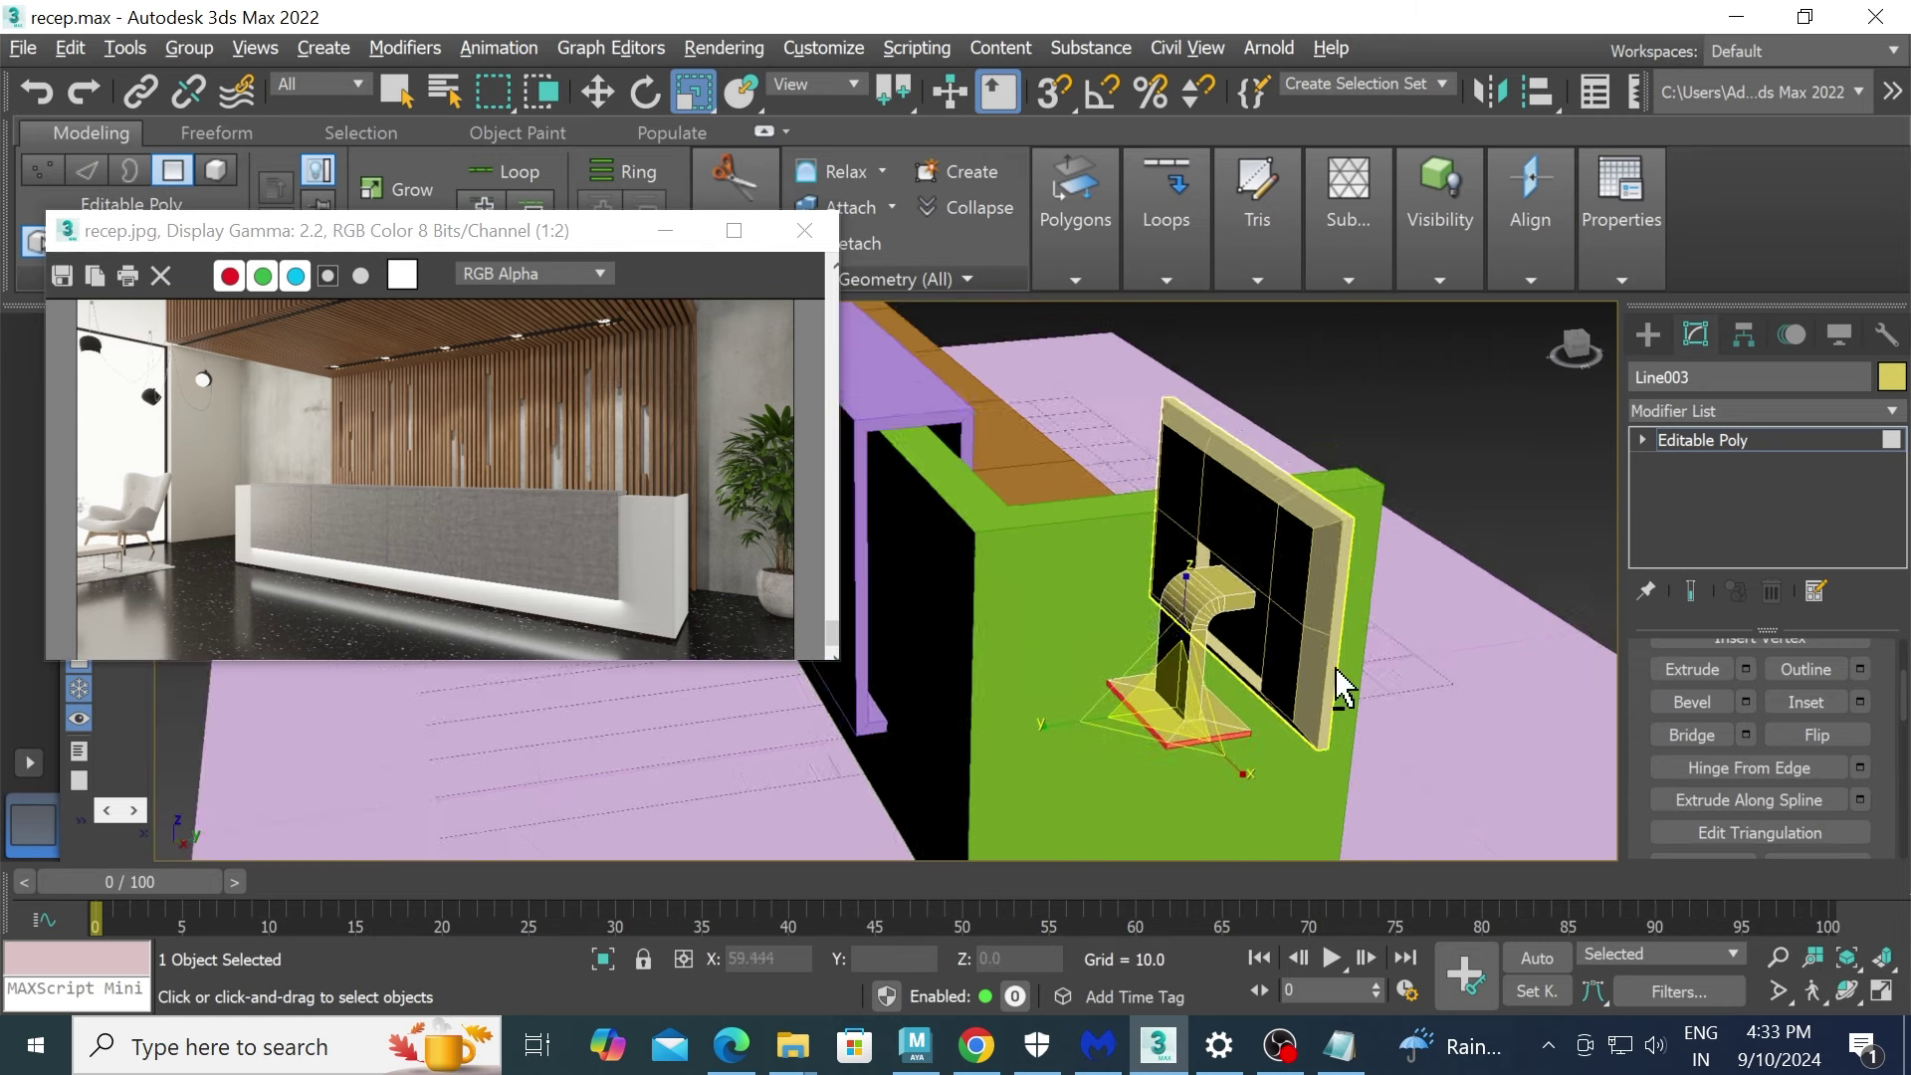
- Group the screen panel and stand as Group001
key(w)
click(1777, 428)
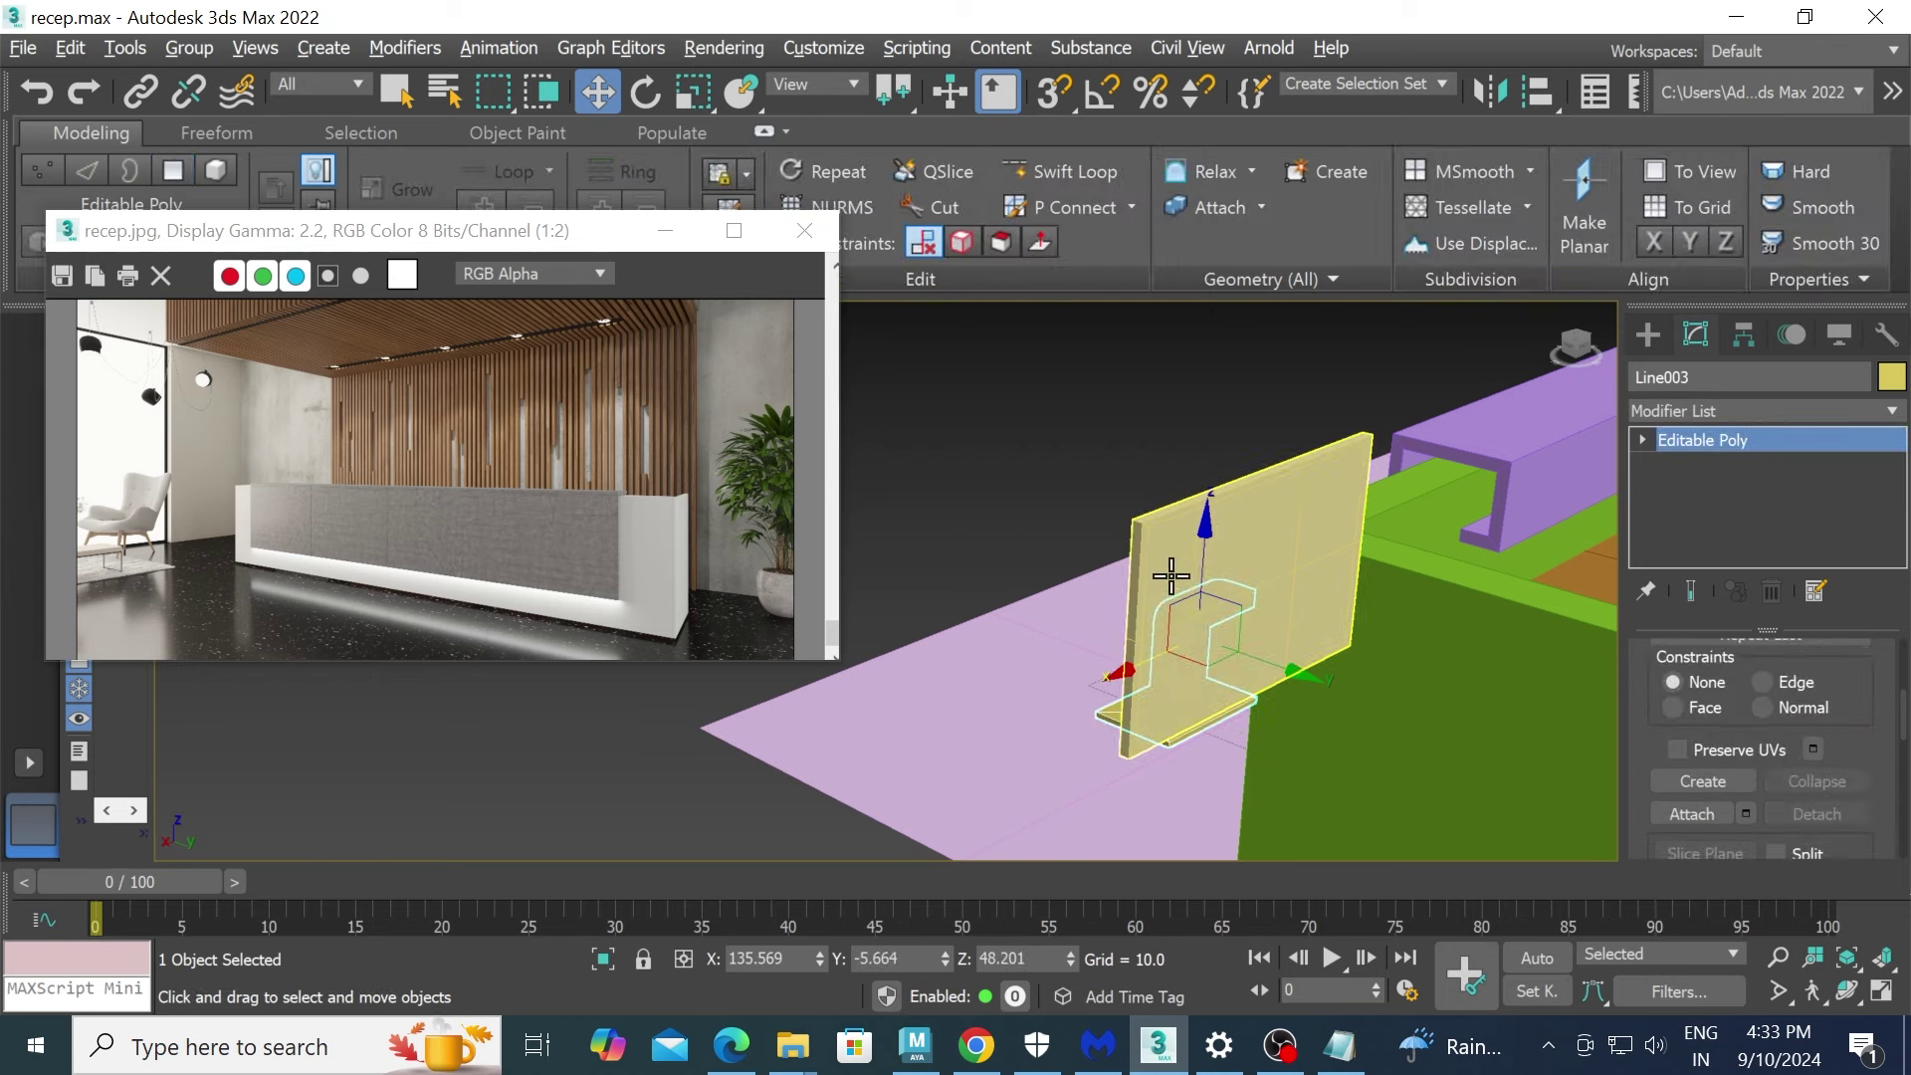
ctrl+click(1271, 534)
mouse_move(1272, 534)
alt+middle_down()
mouse_move(1344, 553)
mouse_move(1221, 538)
mouse_move(1284, 550)
mouse_move(1072, 584)
mouse_move(1172, 585)
alt+middle_up()
scroll(1310, 581, down, 5)
key(z)
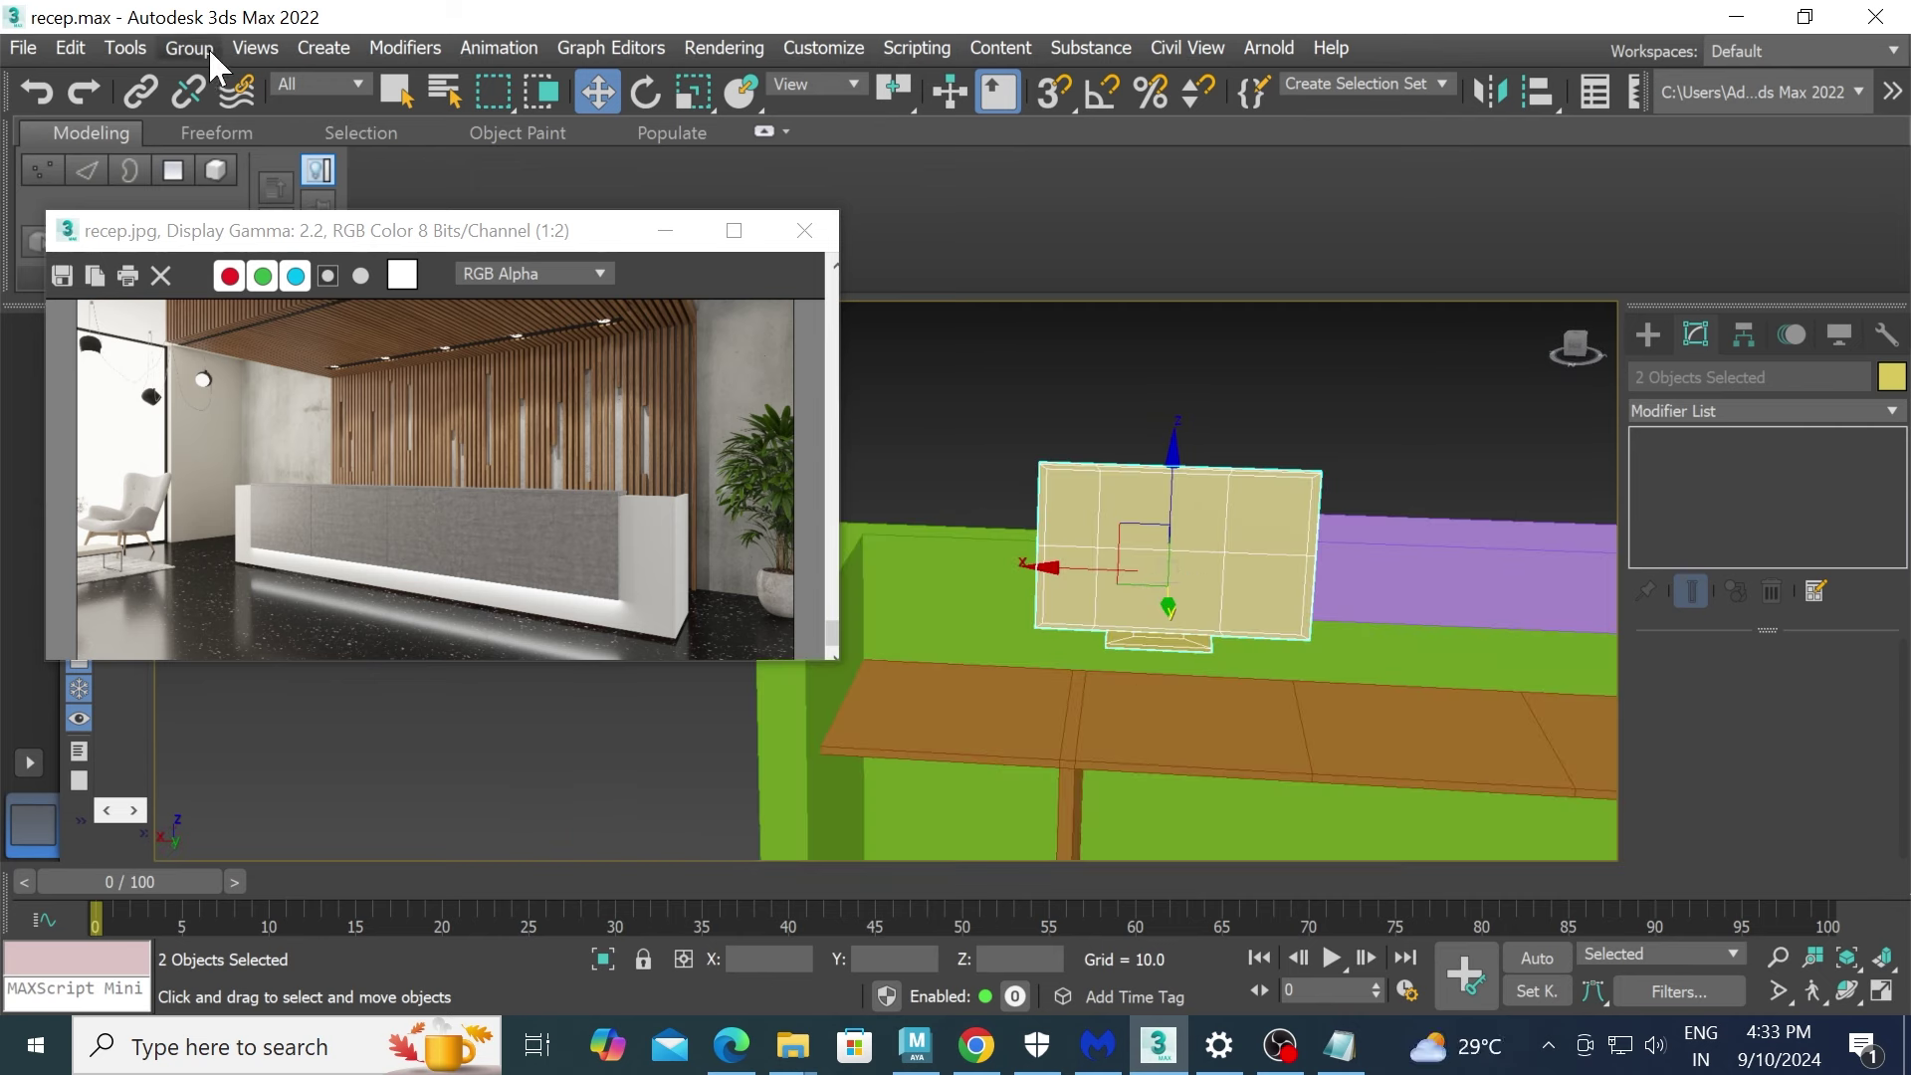
click(207, 46)
click(221, 79)
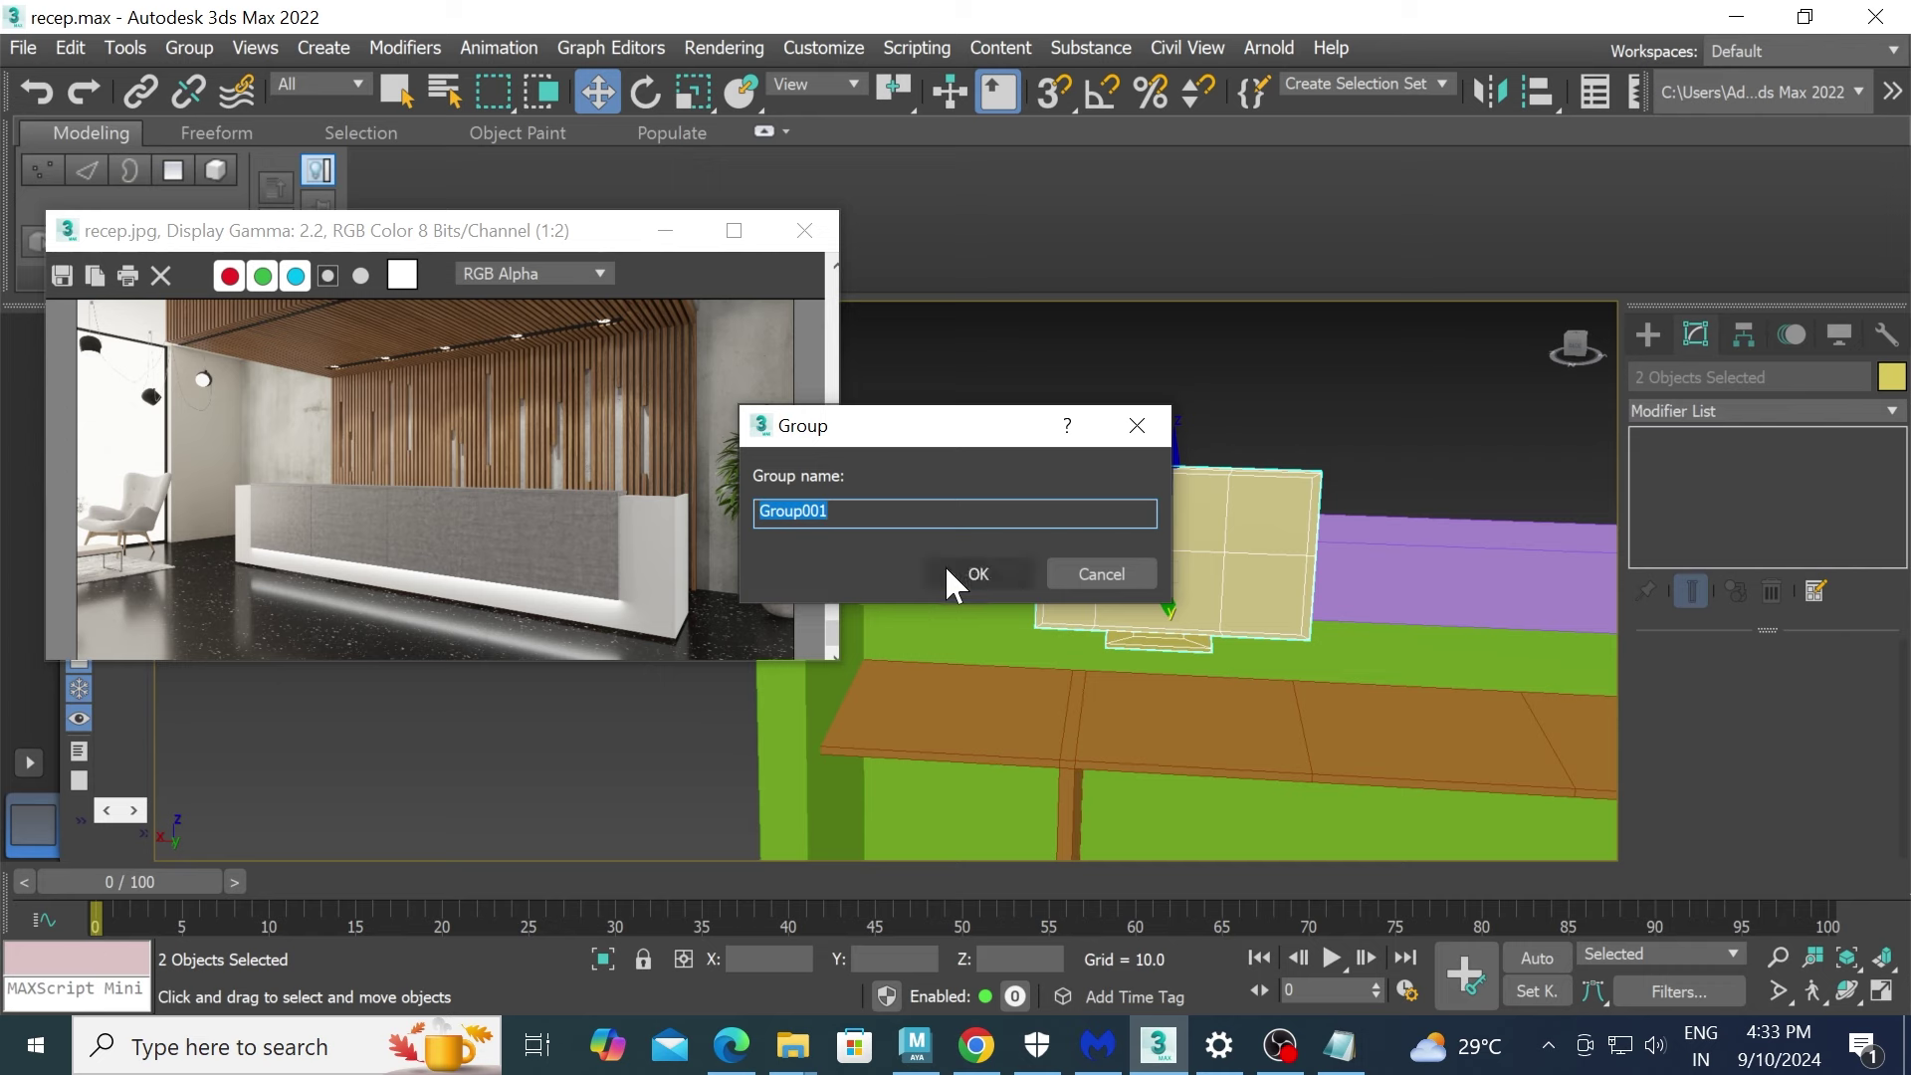
click(946, 565)
- Lower the monitor group onto the brown desk top
key(r)
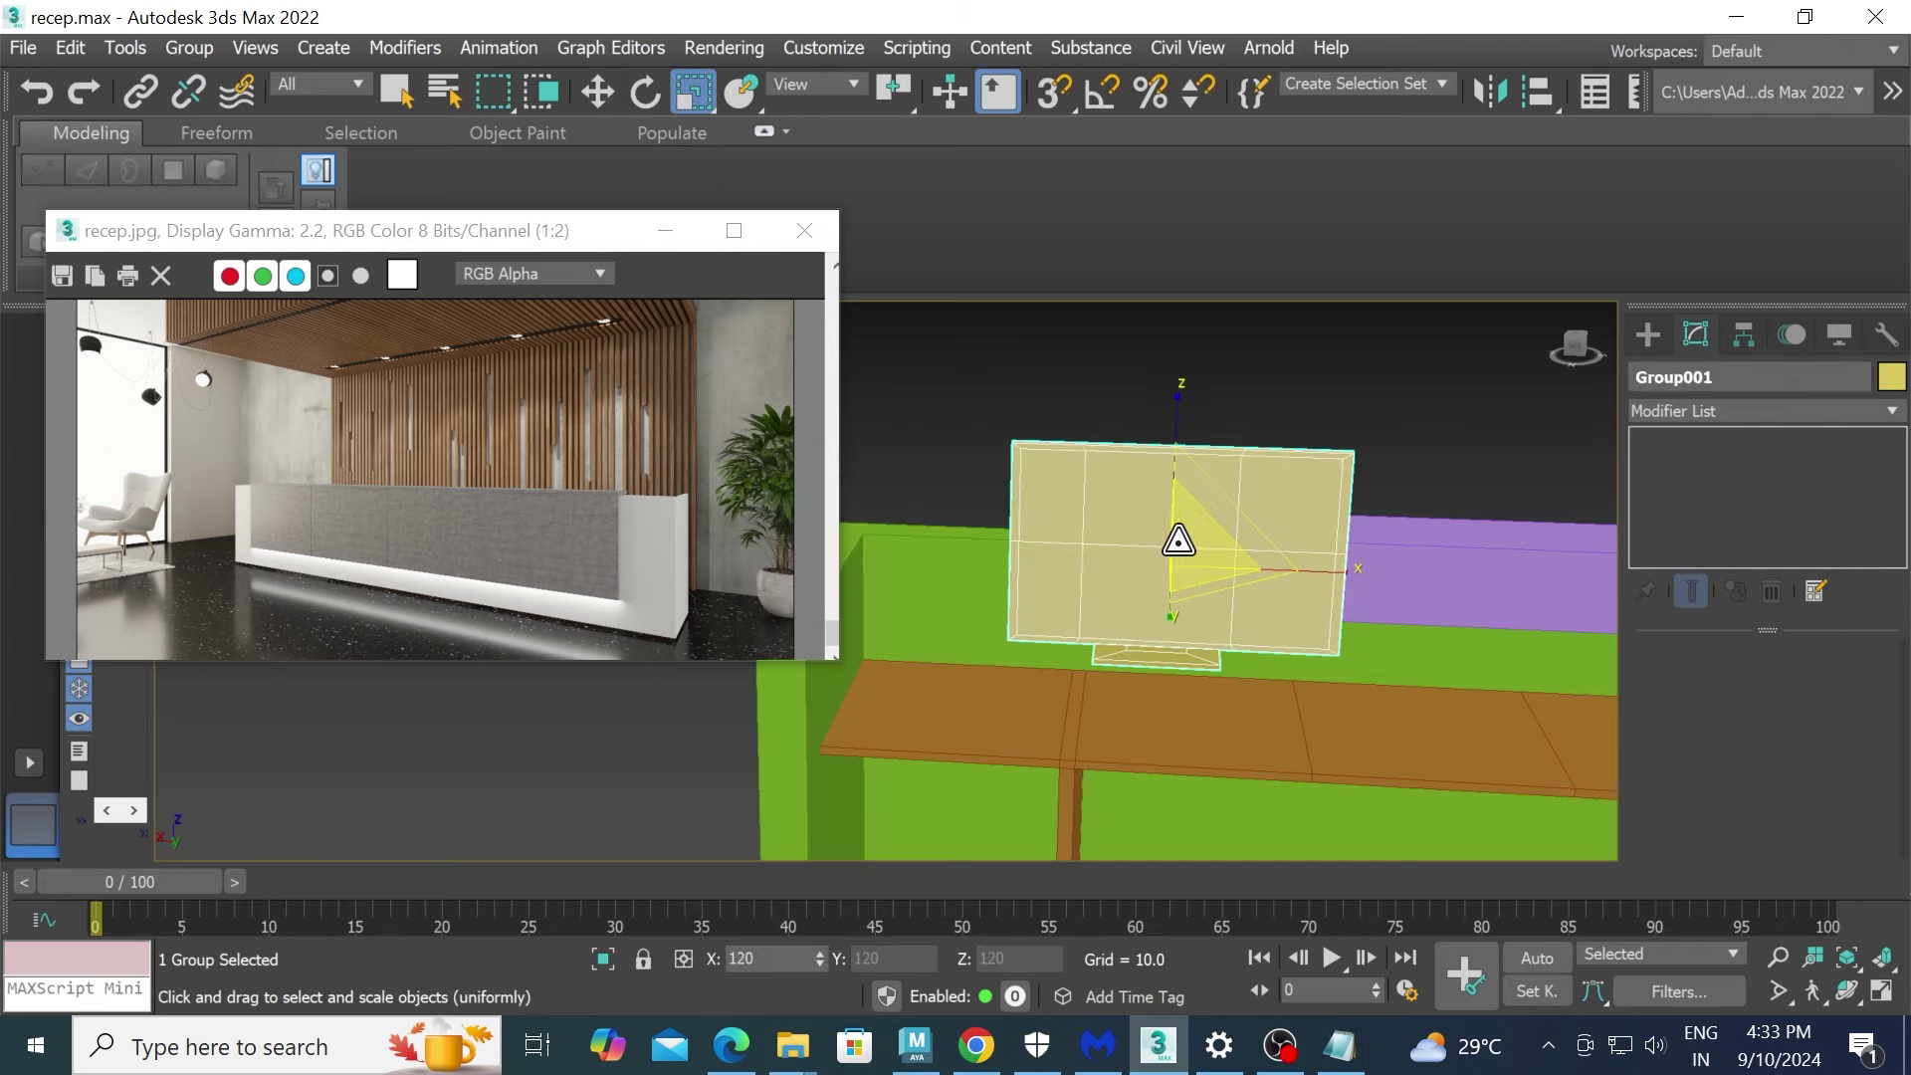
alt+middle_drag(1178, 541, 1195, 528)
scroll(1194, 528, up, 5)
key(w)
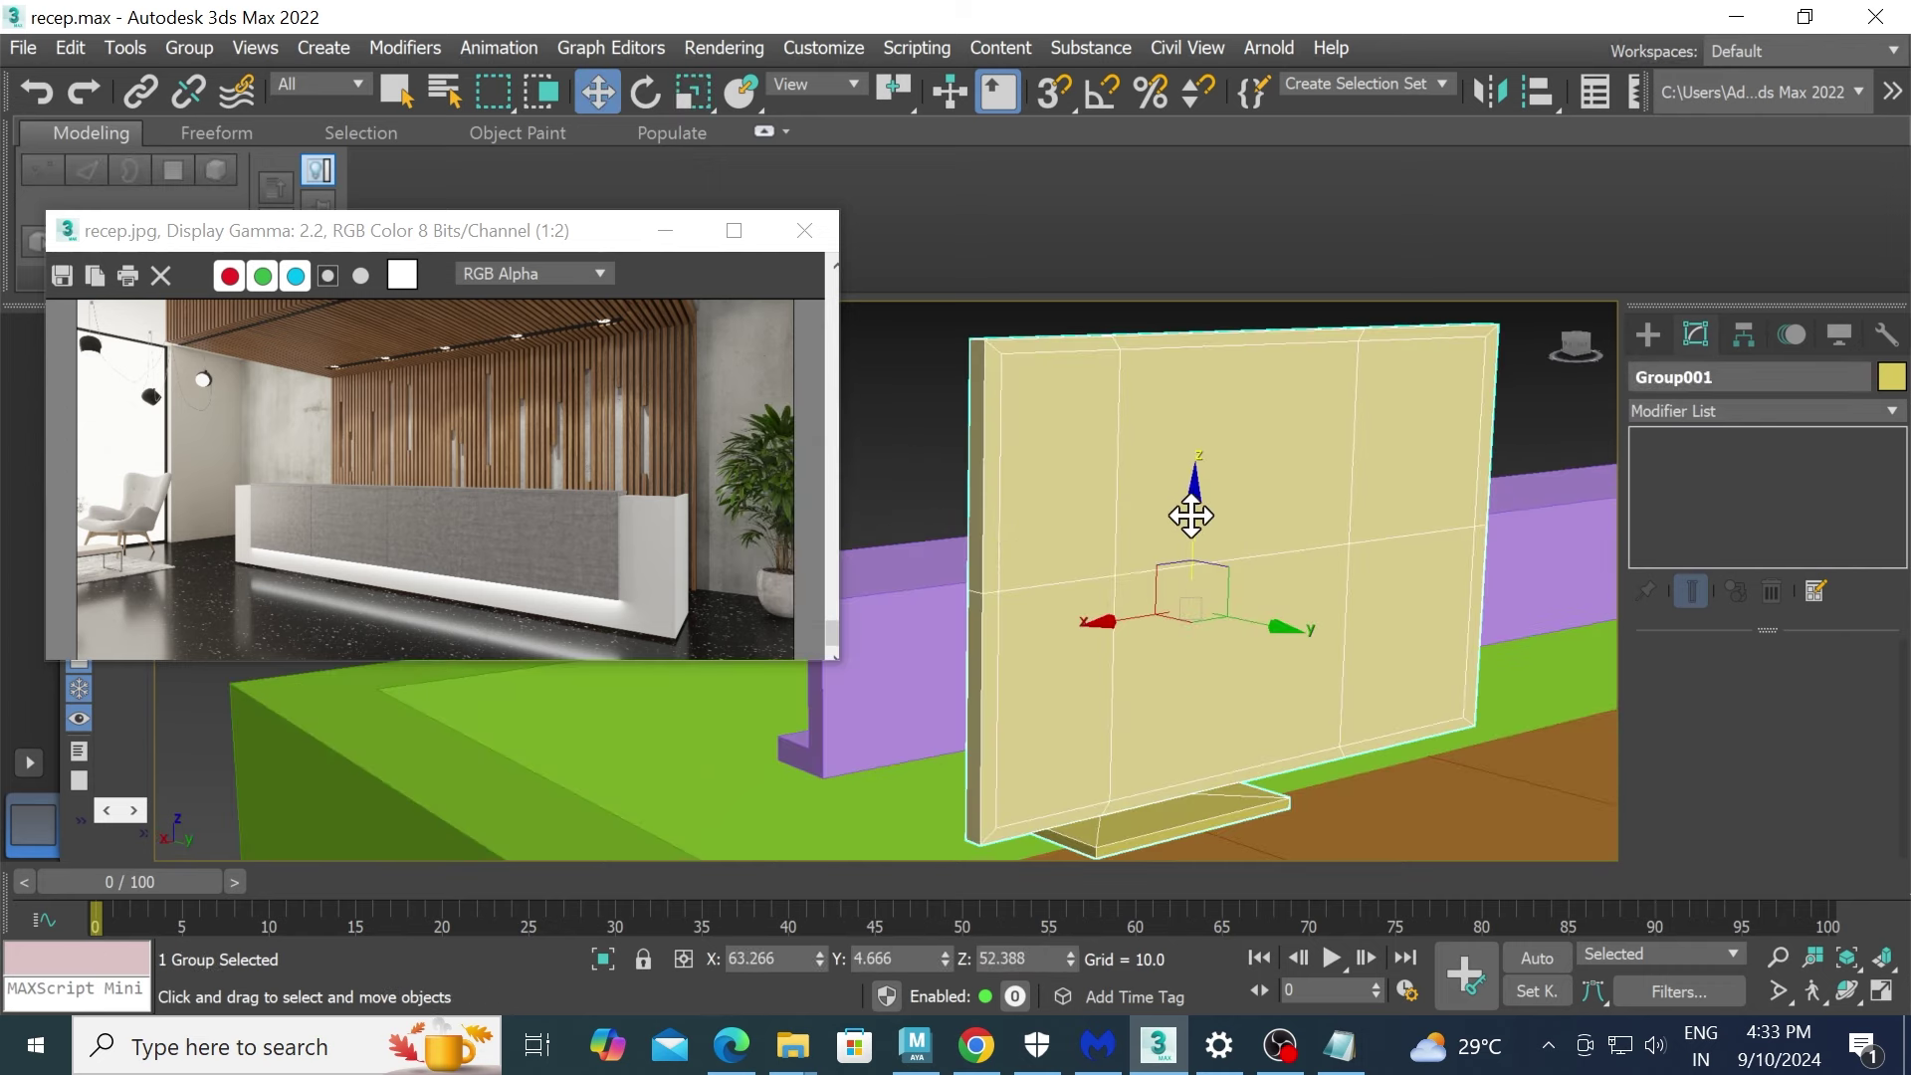
drag(1195, 512, 1220, 631)
middle_drag(1220, 632, 1152, 427)
scroll(1092, 413, up, 3)
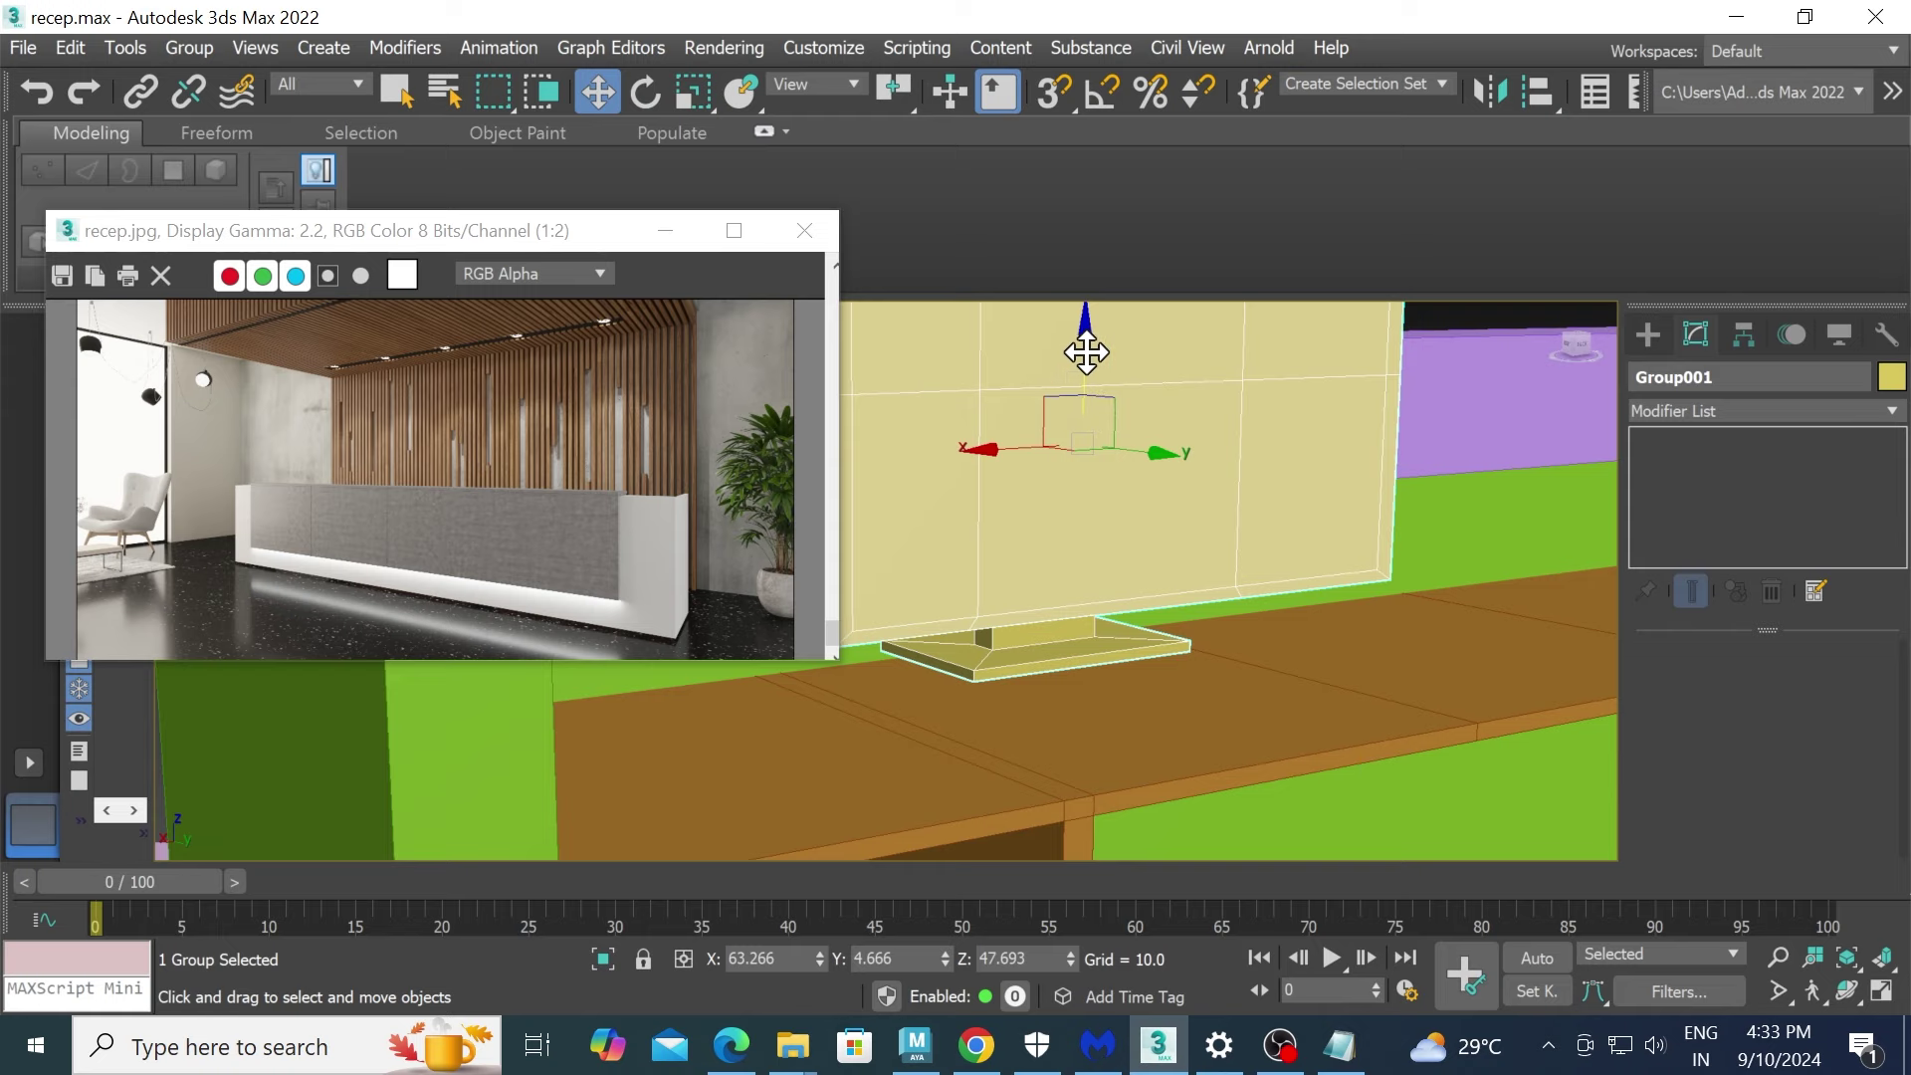
drag(1083, 344, 1108, 406)
mouse_move(1088, 405)
alt+middle_down()
mouse_move(1122, 540)
mouse_move(1109, 504)
alt+middle_up()
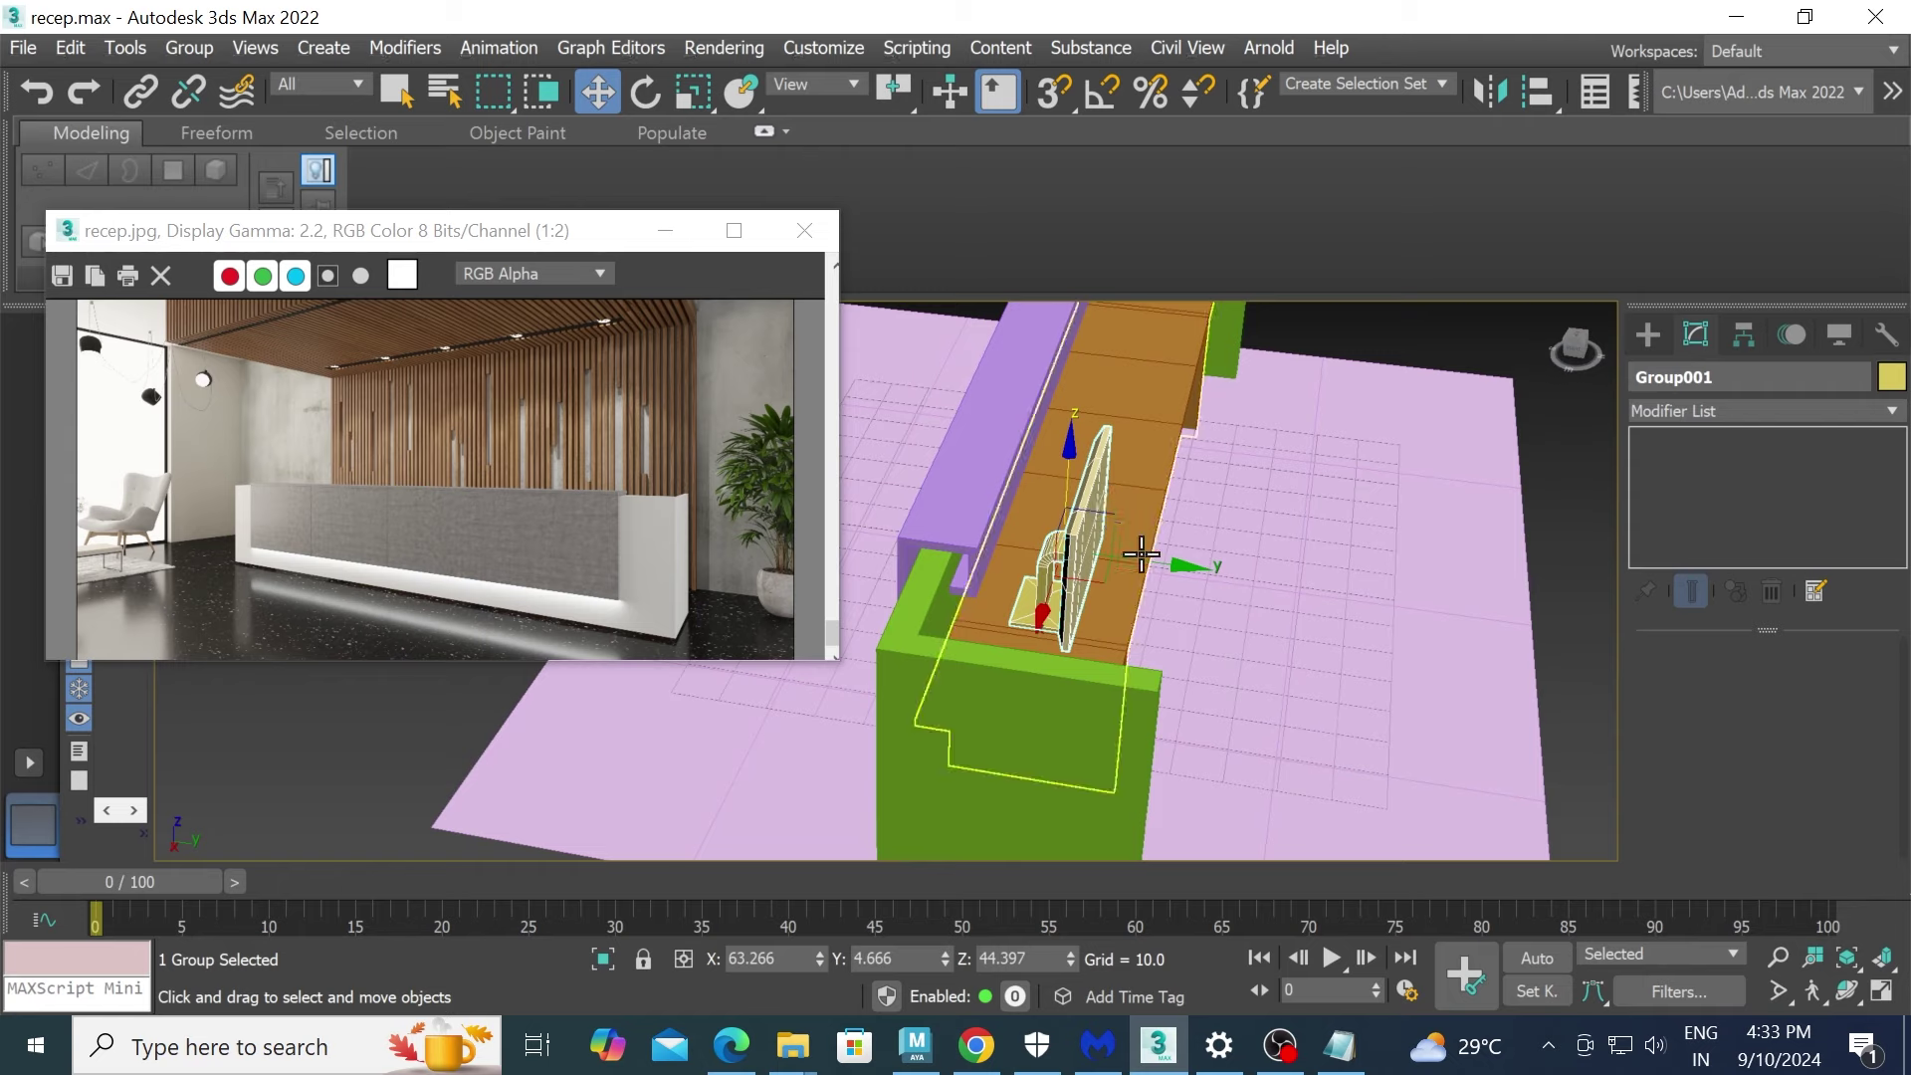
drag(1144, 555, 1140, 560)
mouse_move(1140, 559)
alt+middle_down()
mouse_move(1274, 603)
mouse_move(1369, 587)
alt+middle_up()
- Seat the monitor's base on the desk at Z 42.0 and slide it toward the right end
key(r)
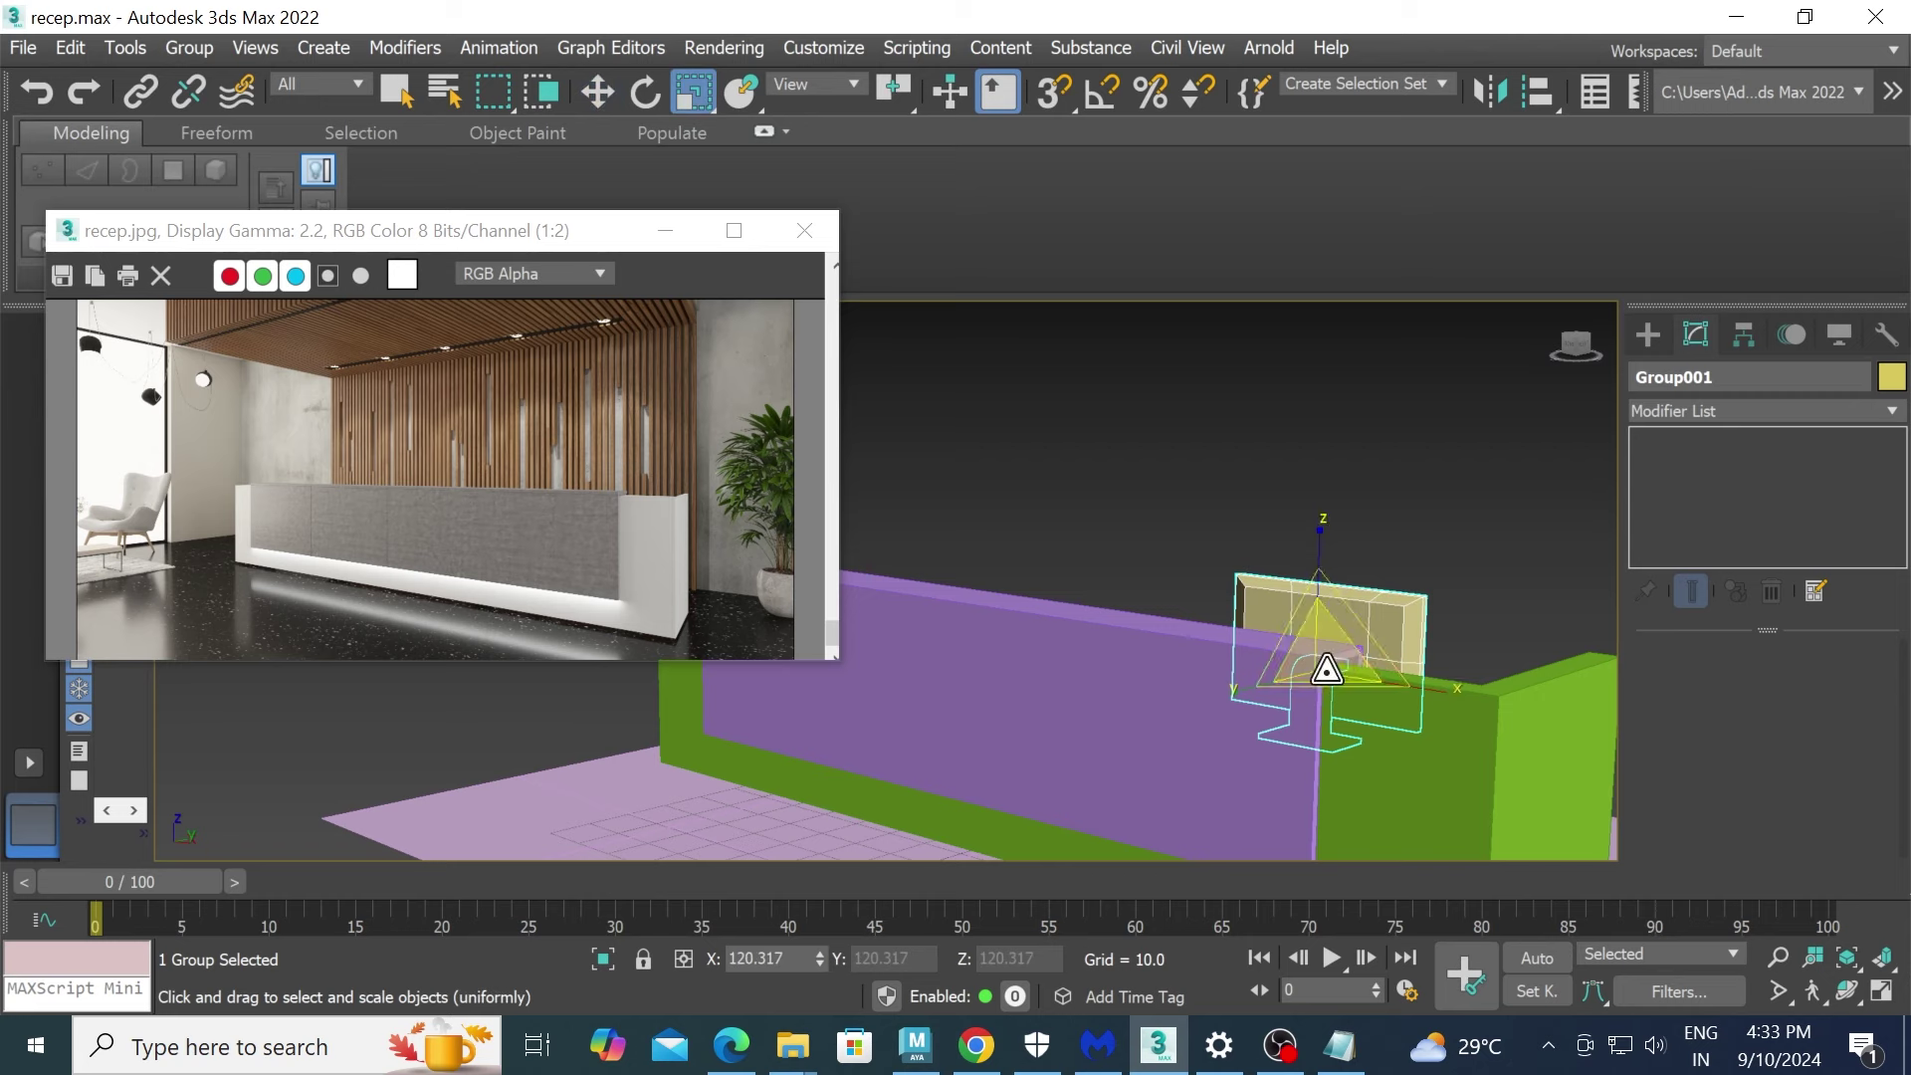
mouse_move(1418, 685)
alt+middle_down()
mouse_move(1241, 682)
mouse_move(1395, 691)
alt+middle_up()
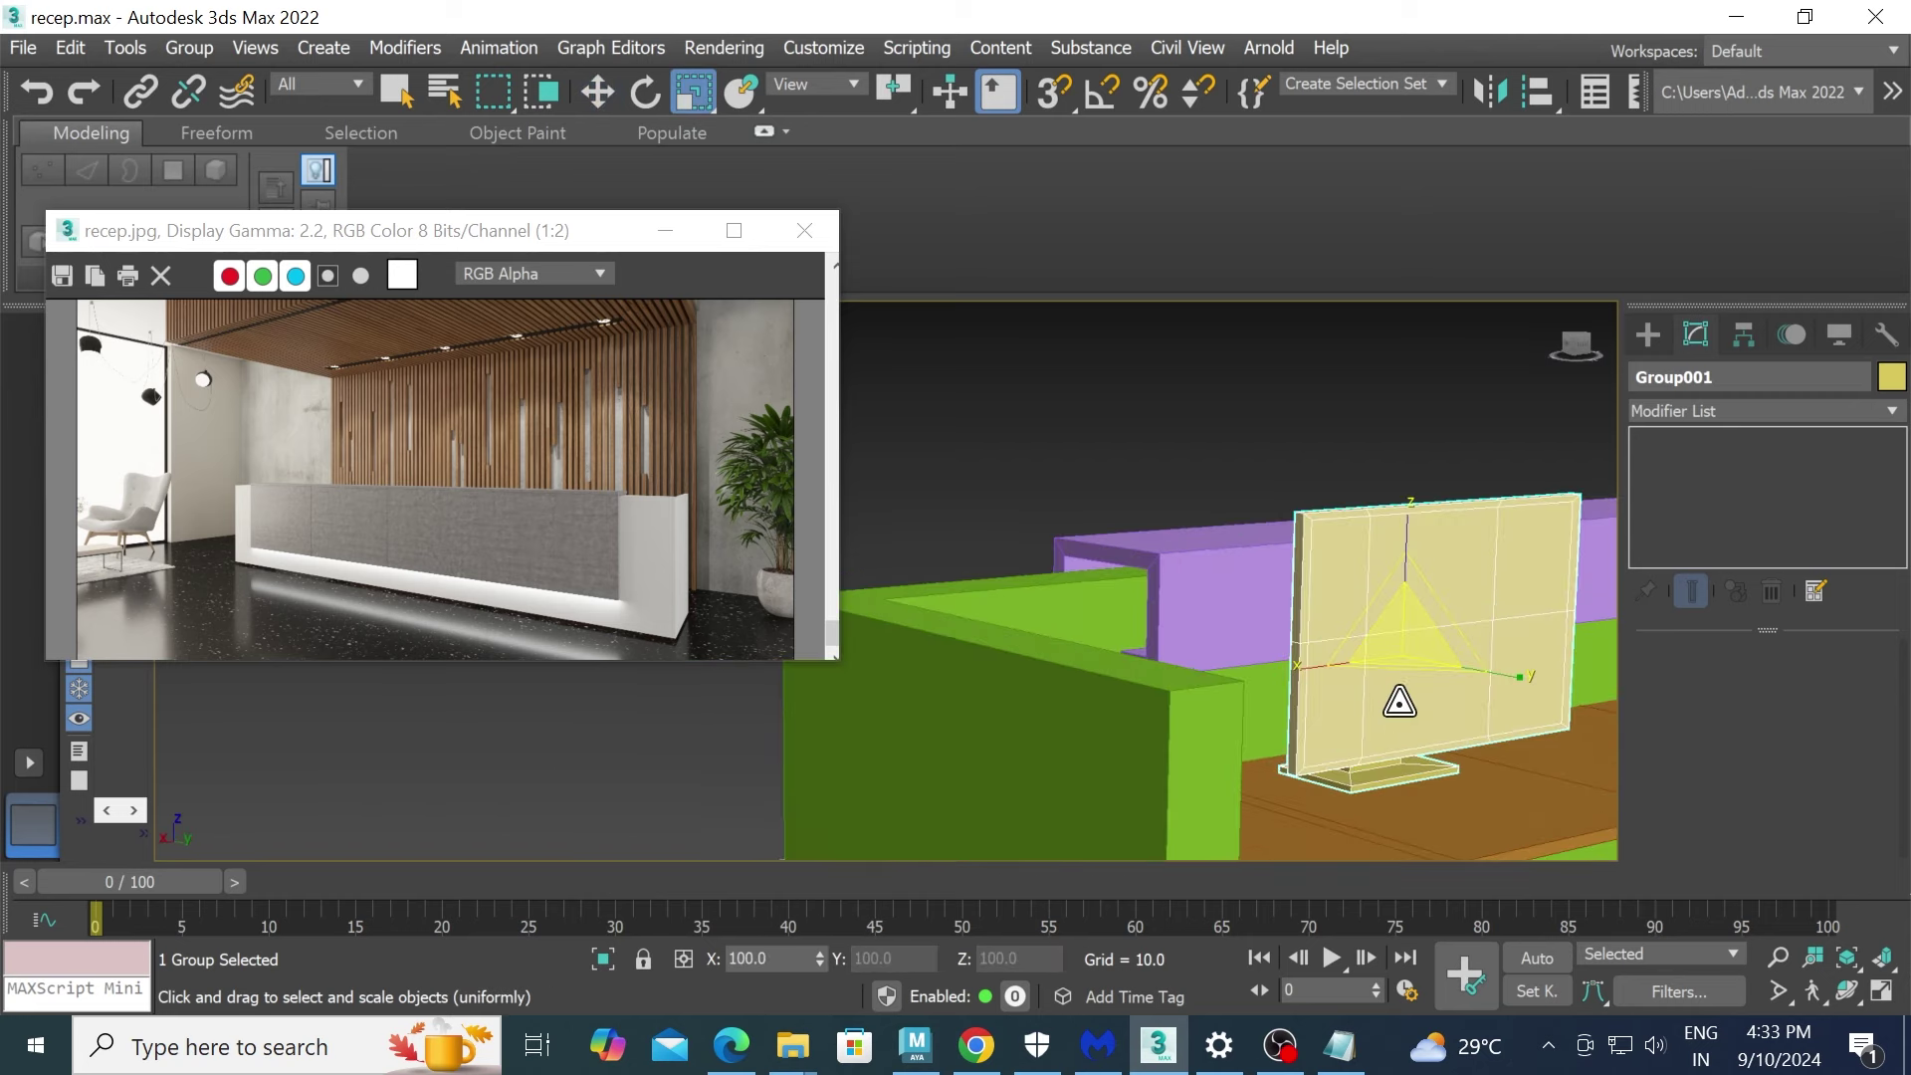
scroll(1395, 691, up, 3)
key(w)
drag(1398, 566, 1414, 592)
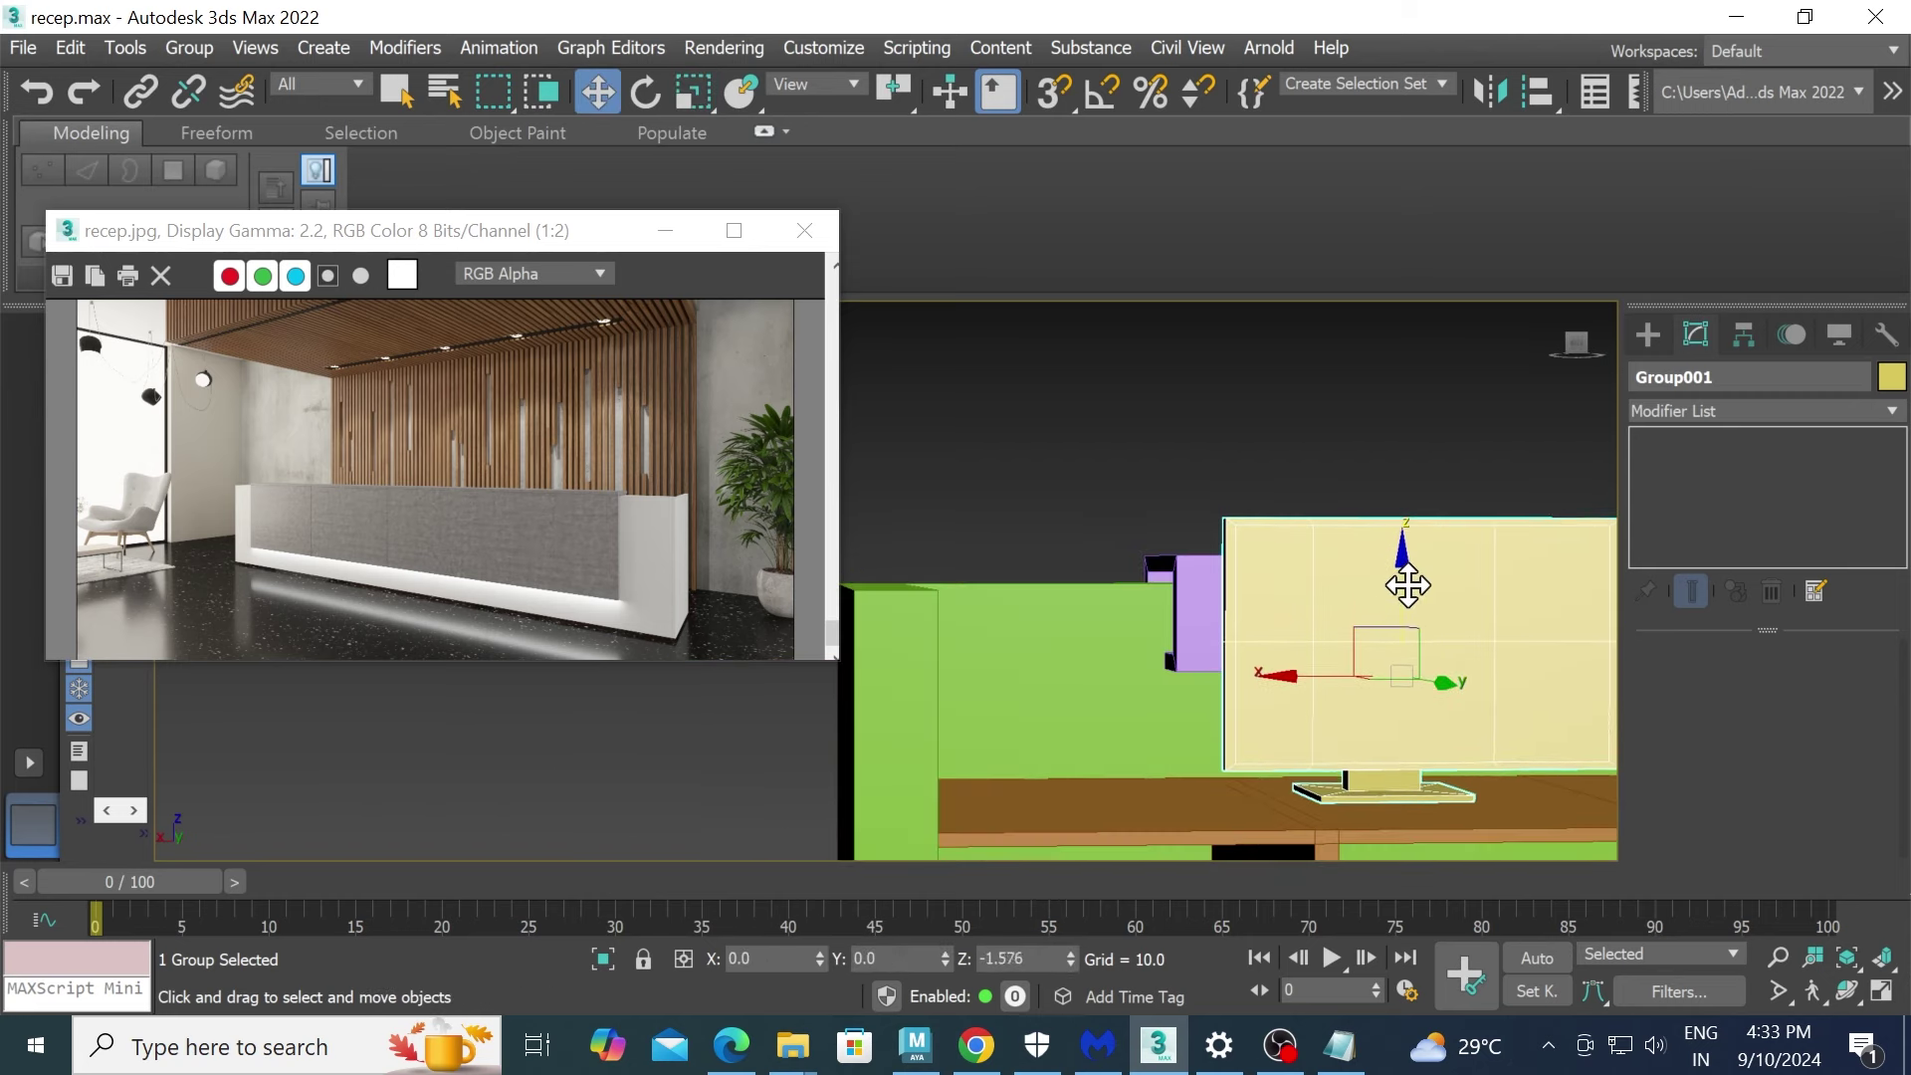
scroll(1414, 593, down, 3)
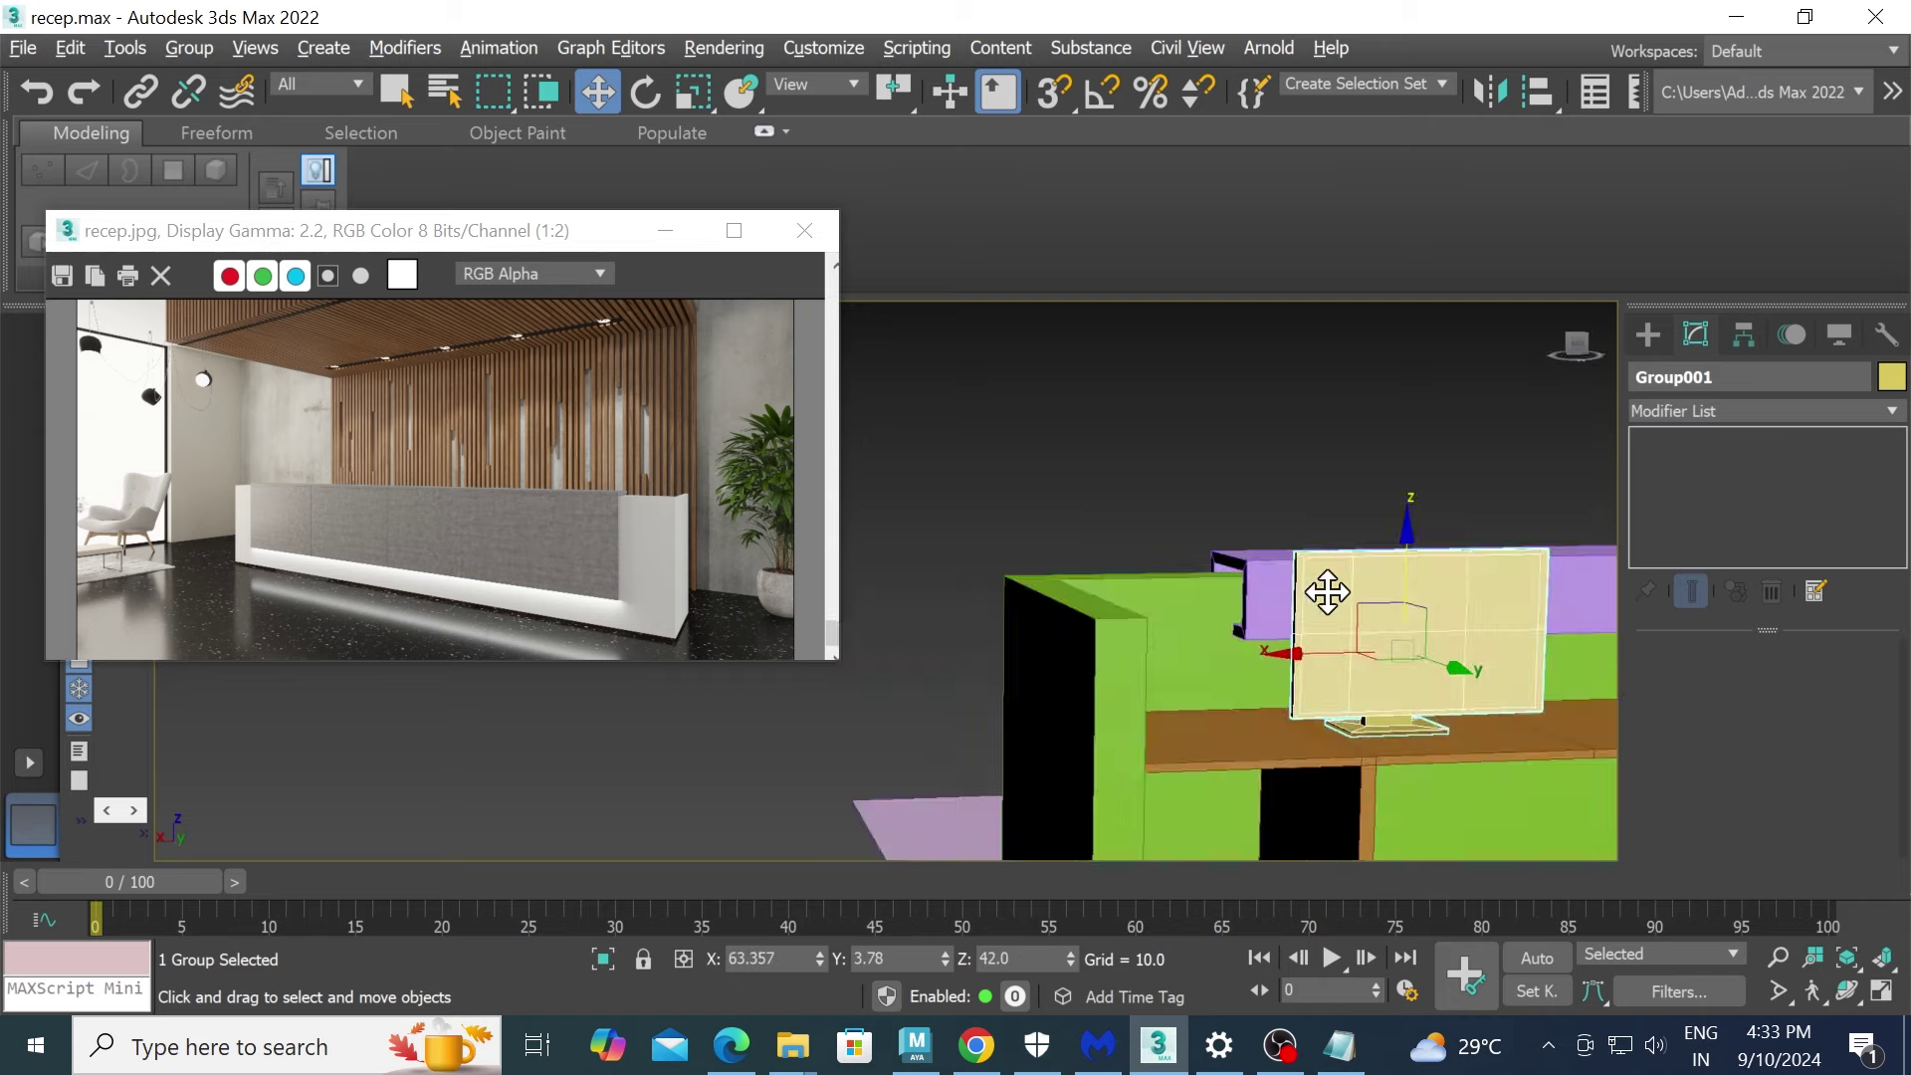
alt+middle_drag(1327, 593, 1502, 640)
scroll(1408, 601, down, 3)
alt+middle_drag(1407, 601, 1507, 673)
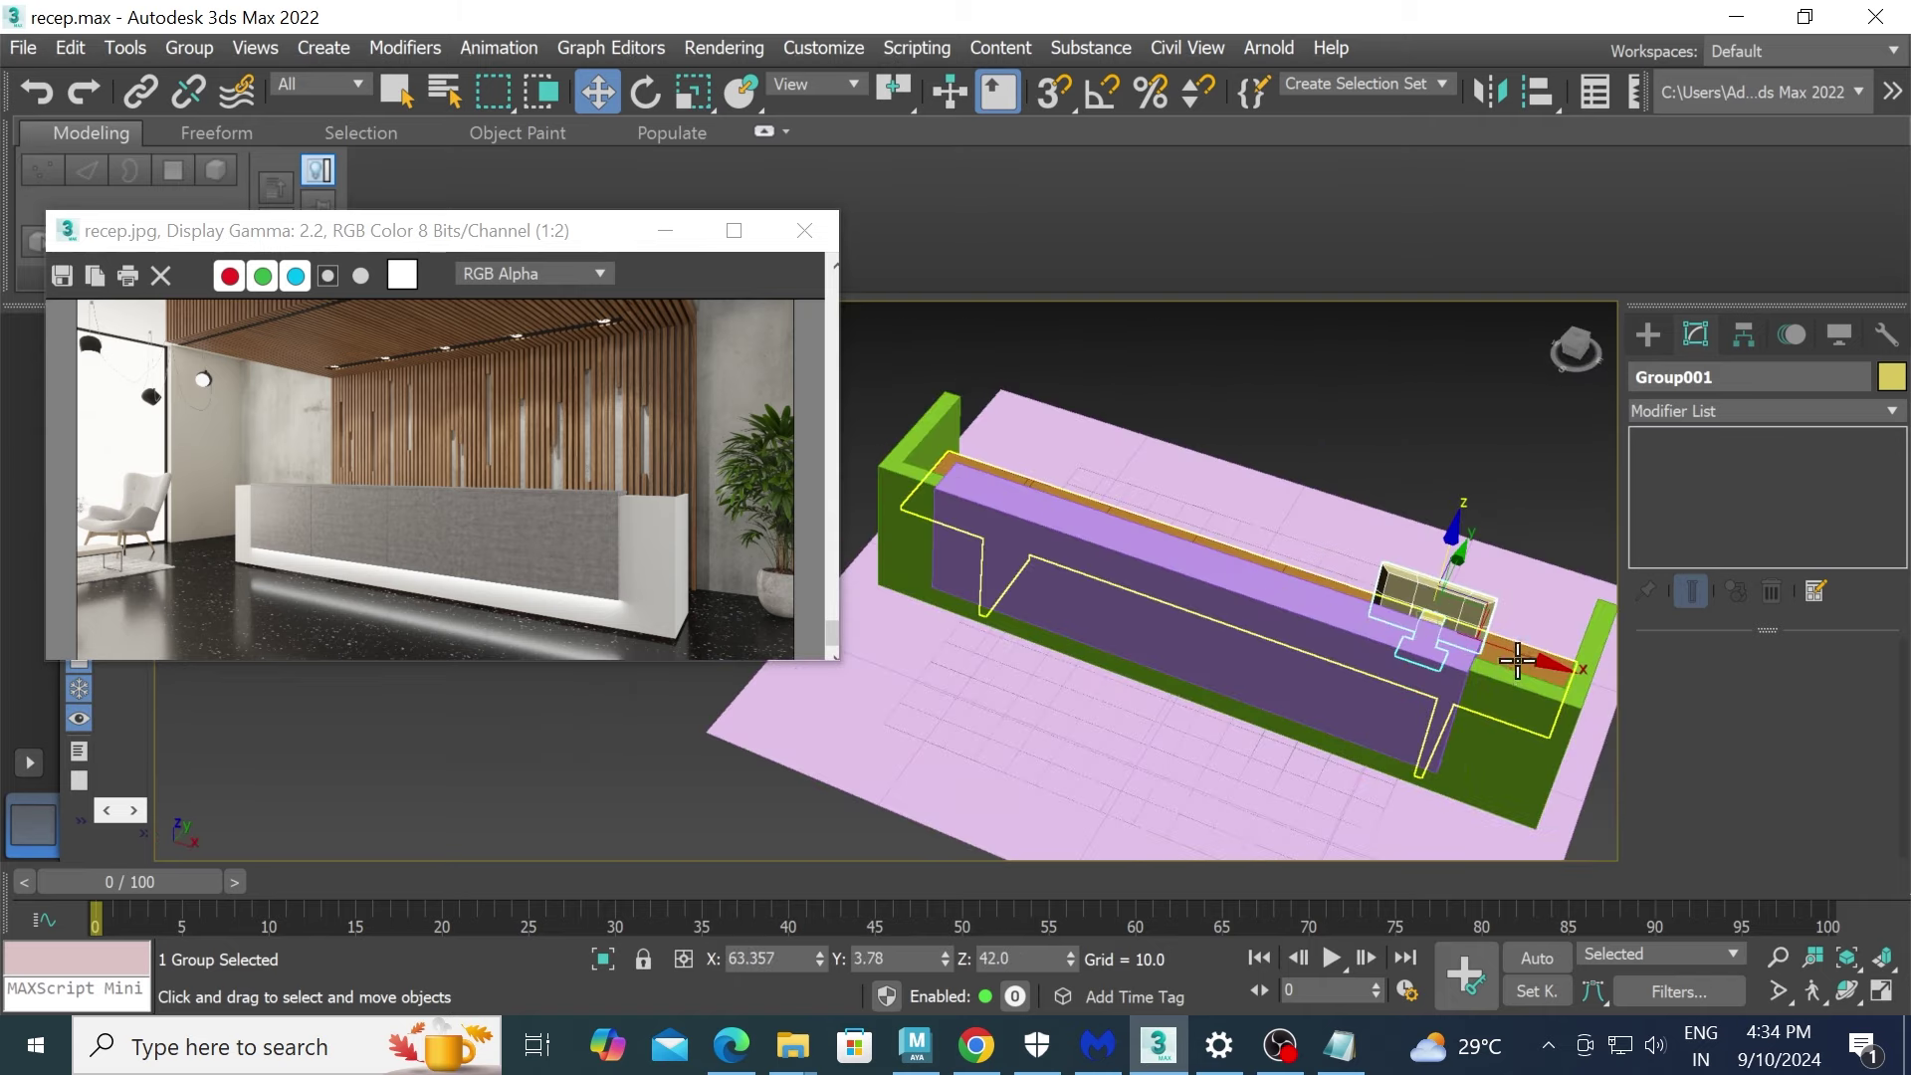
drag(1508, 673, 1516, 651)
- Copy the monitor group leftward along the counter as Group002, then deselect everything
click(1365, 584)
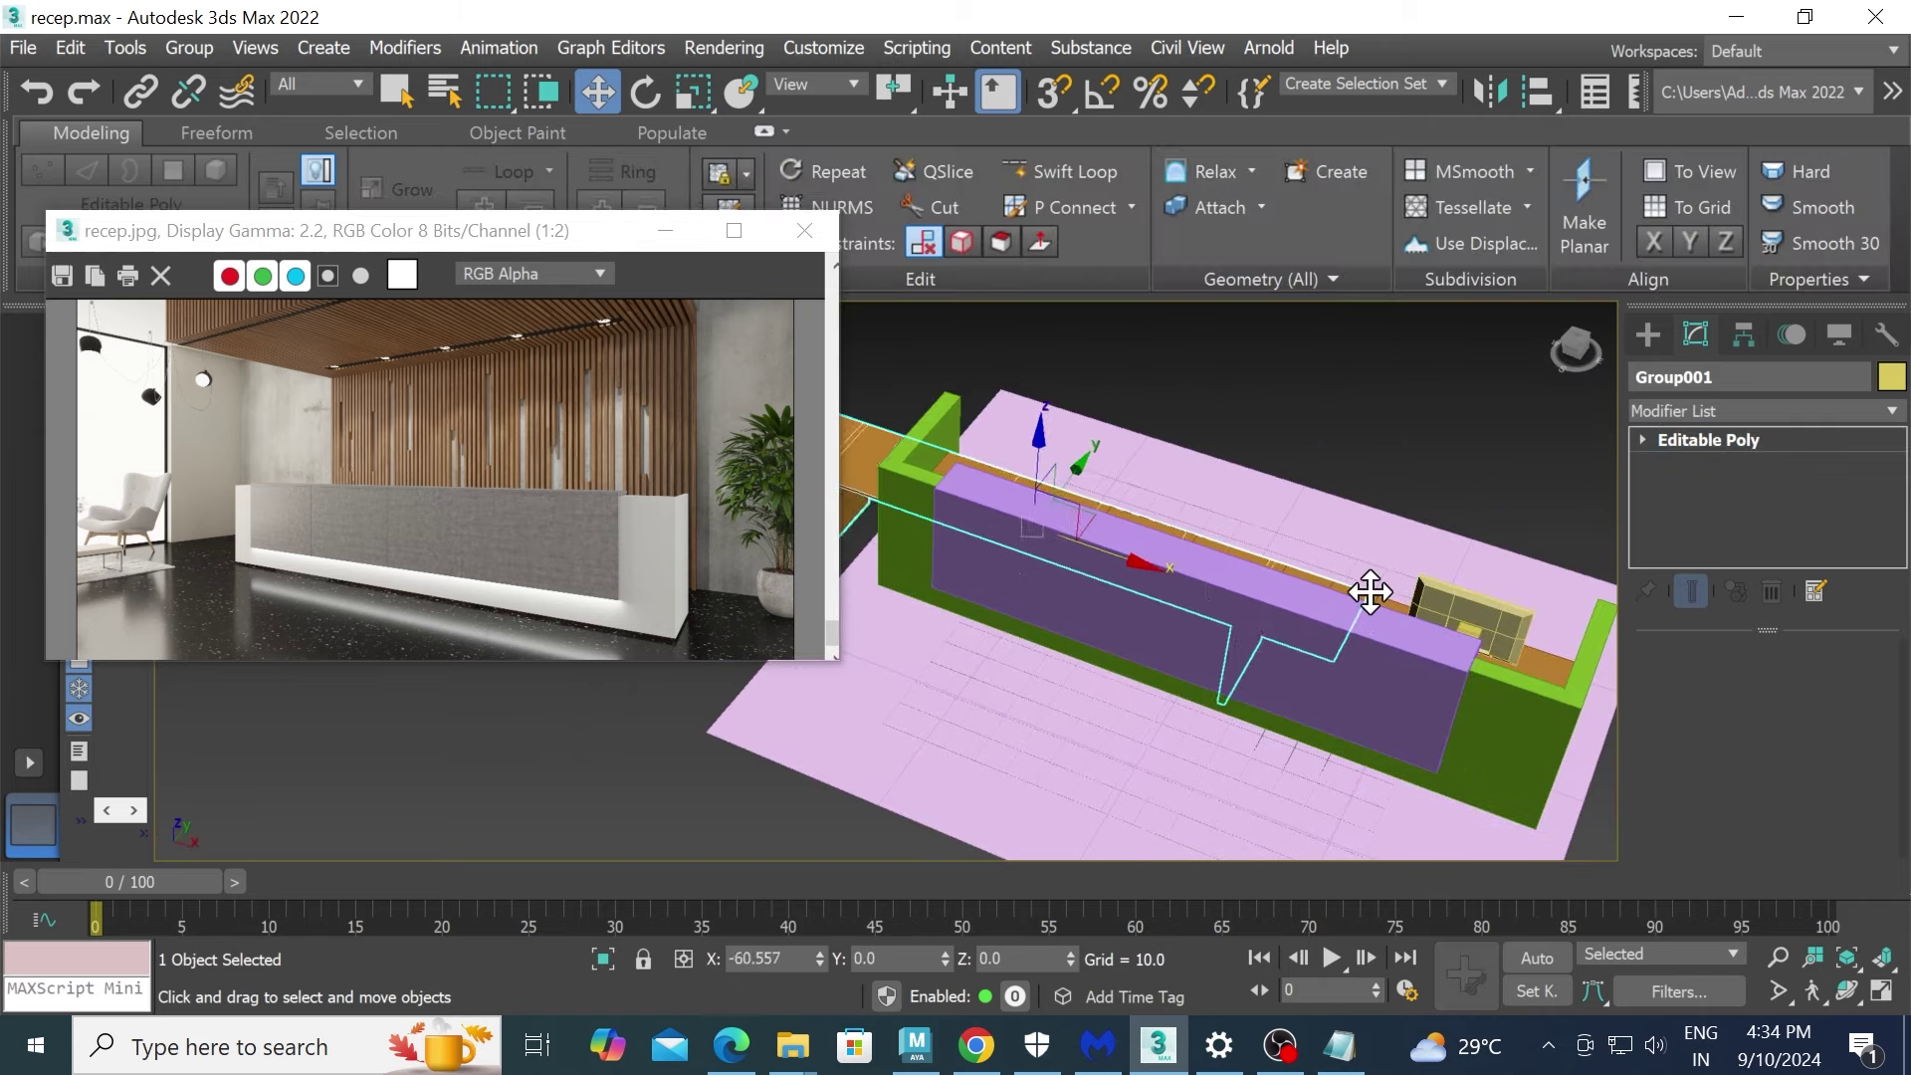
shift+drag(1331, 571, 1278, 643)
click(1066, 645)
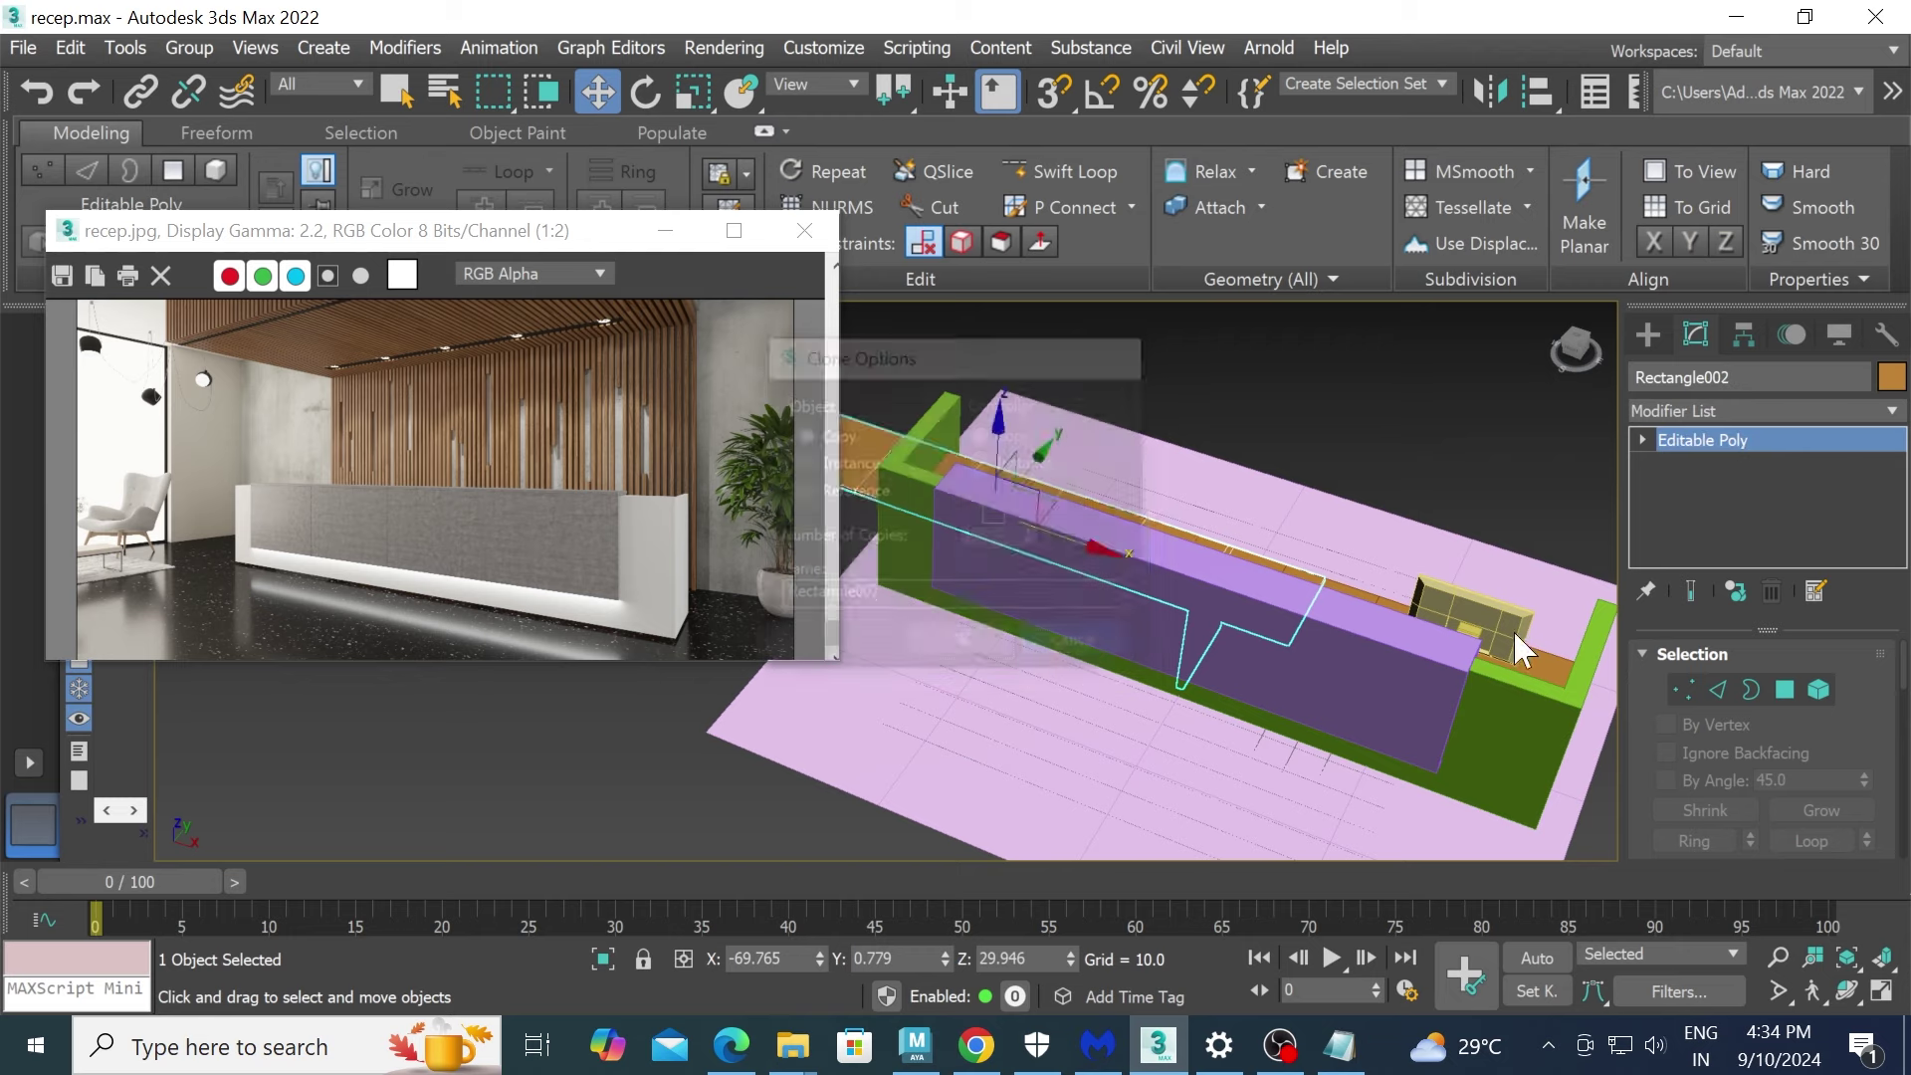
click(1513, 629)
shift+drag(1558, 665, 1344, 612)
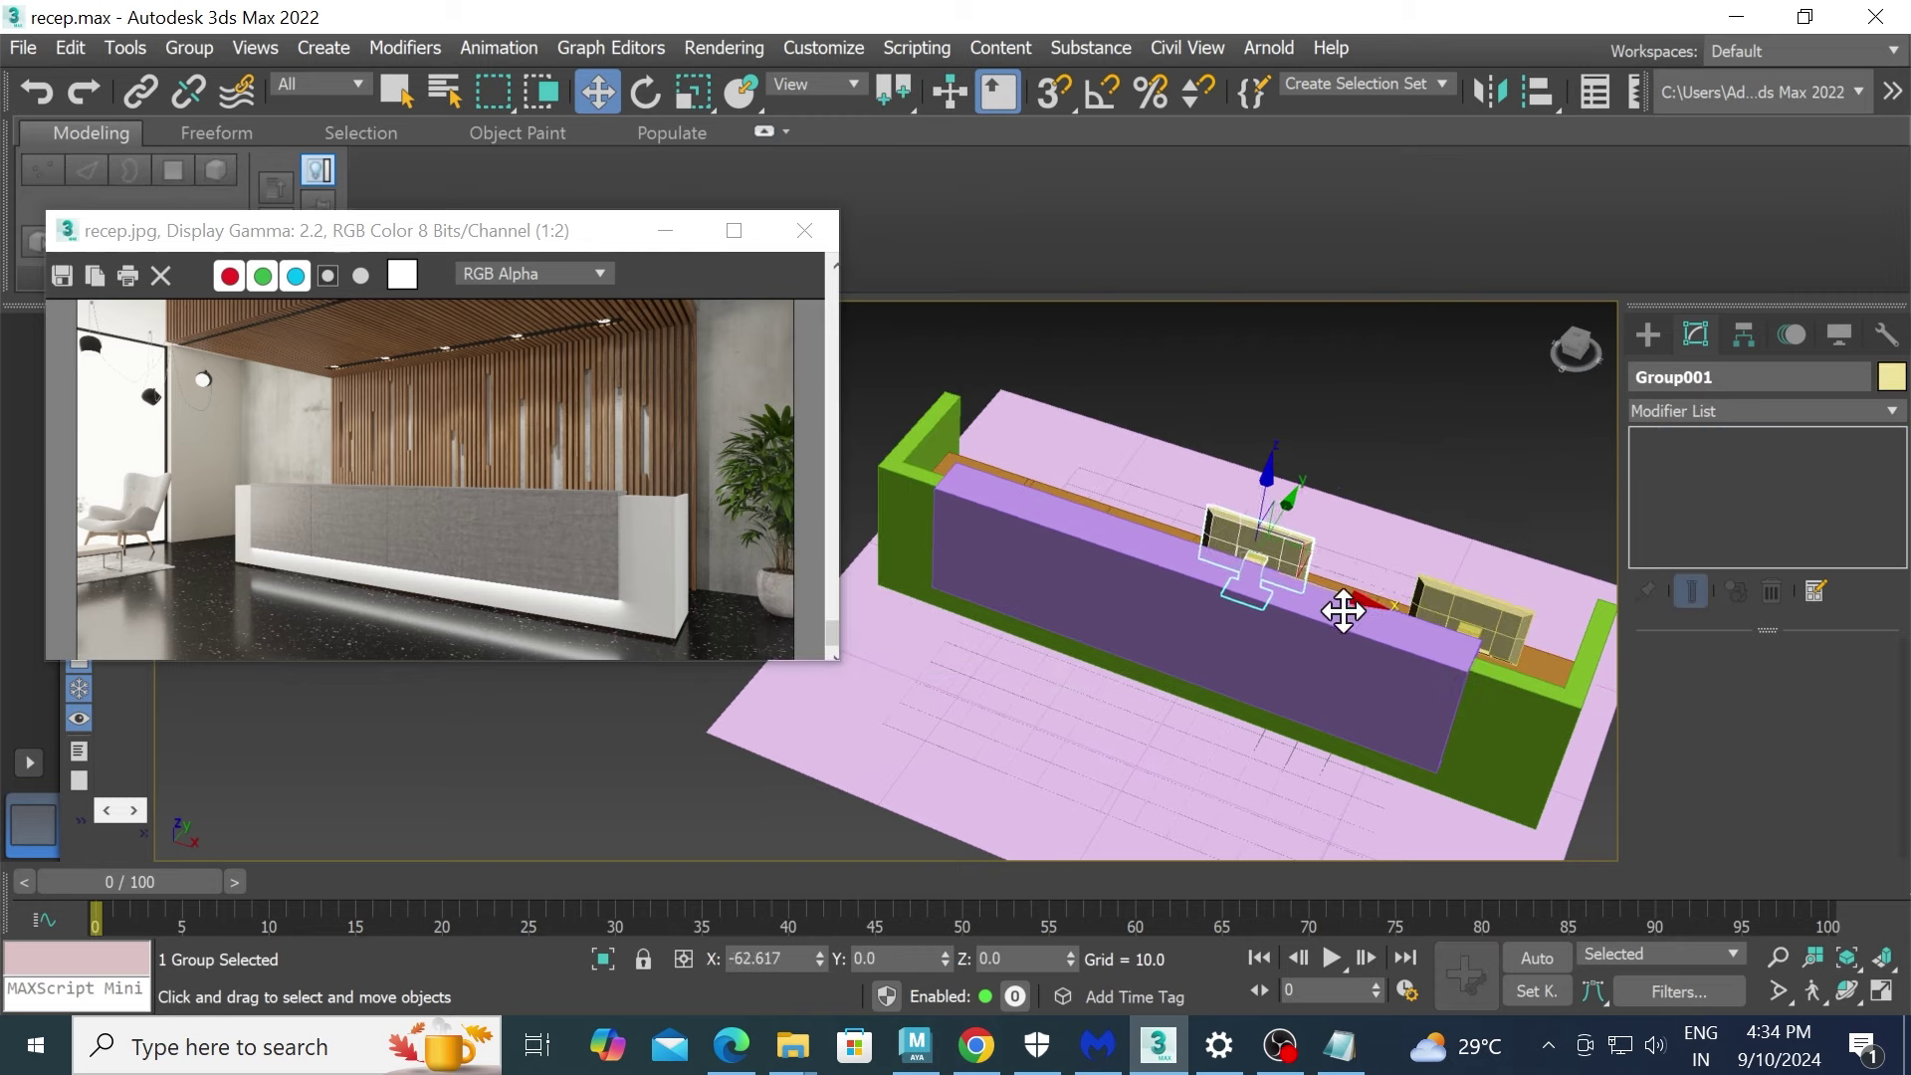
shift+drag(1344, 611, 1165, 607)
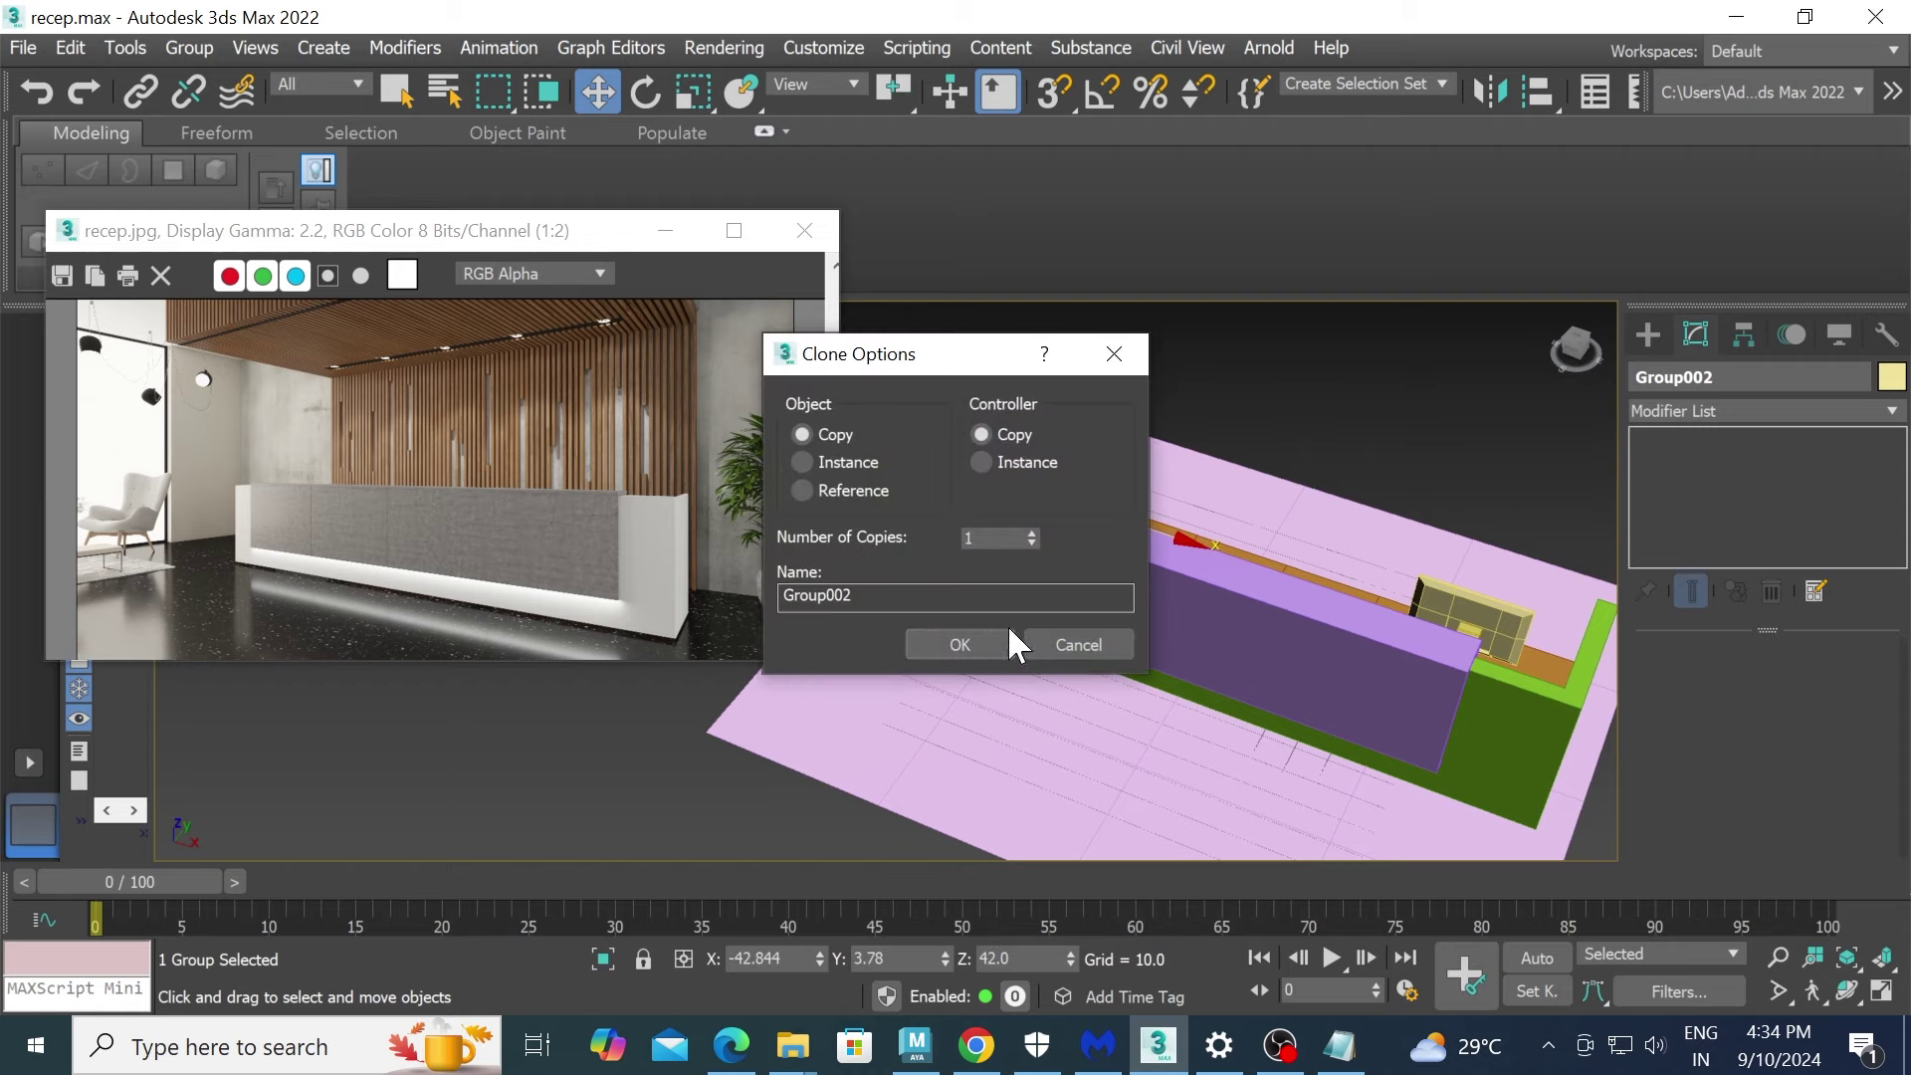
click(960, 645)
click(1488, 468)
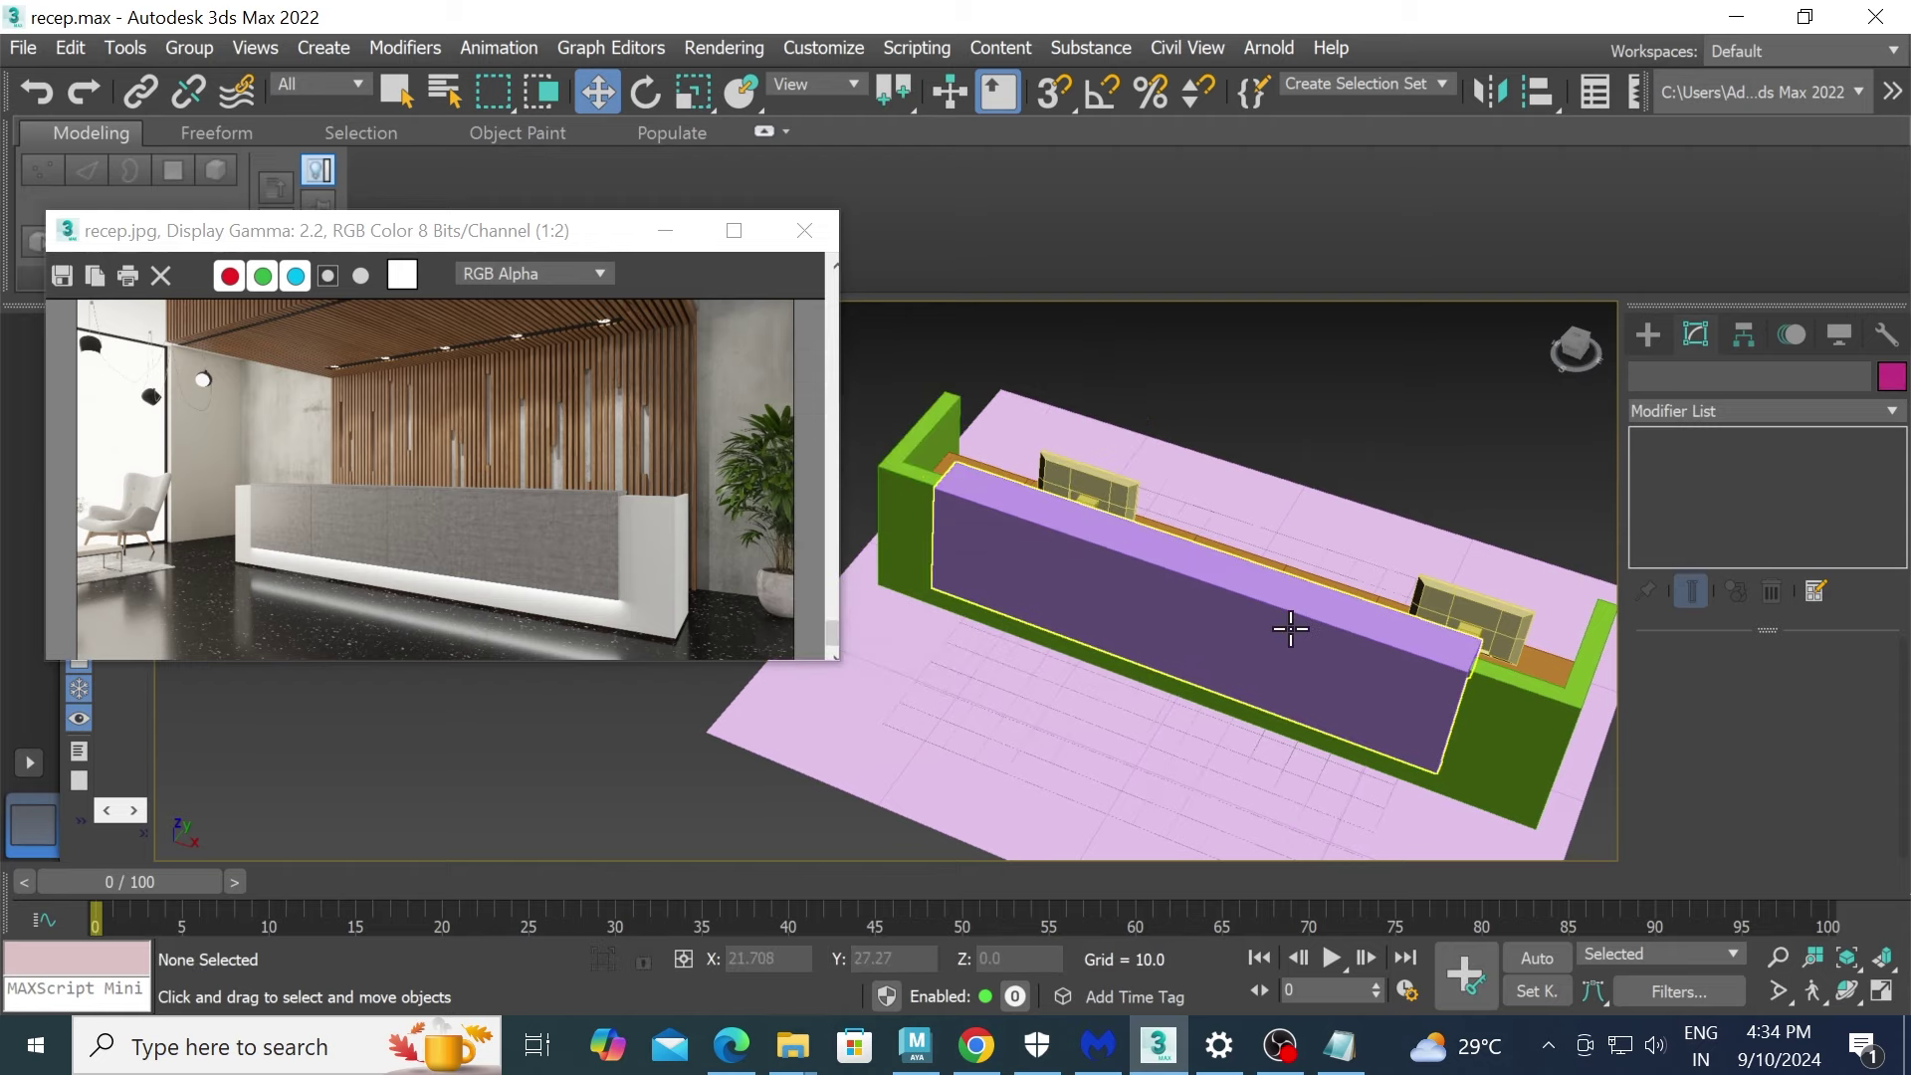
mouse_move(1290, 628)
middle_down()
mouse_move(1323, 554)
mouse_move(1144, 547)
mouse_move(1036, 491)
mouse_move(1353, 525)
middle_up()
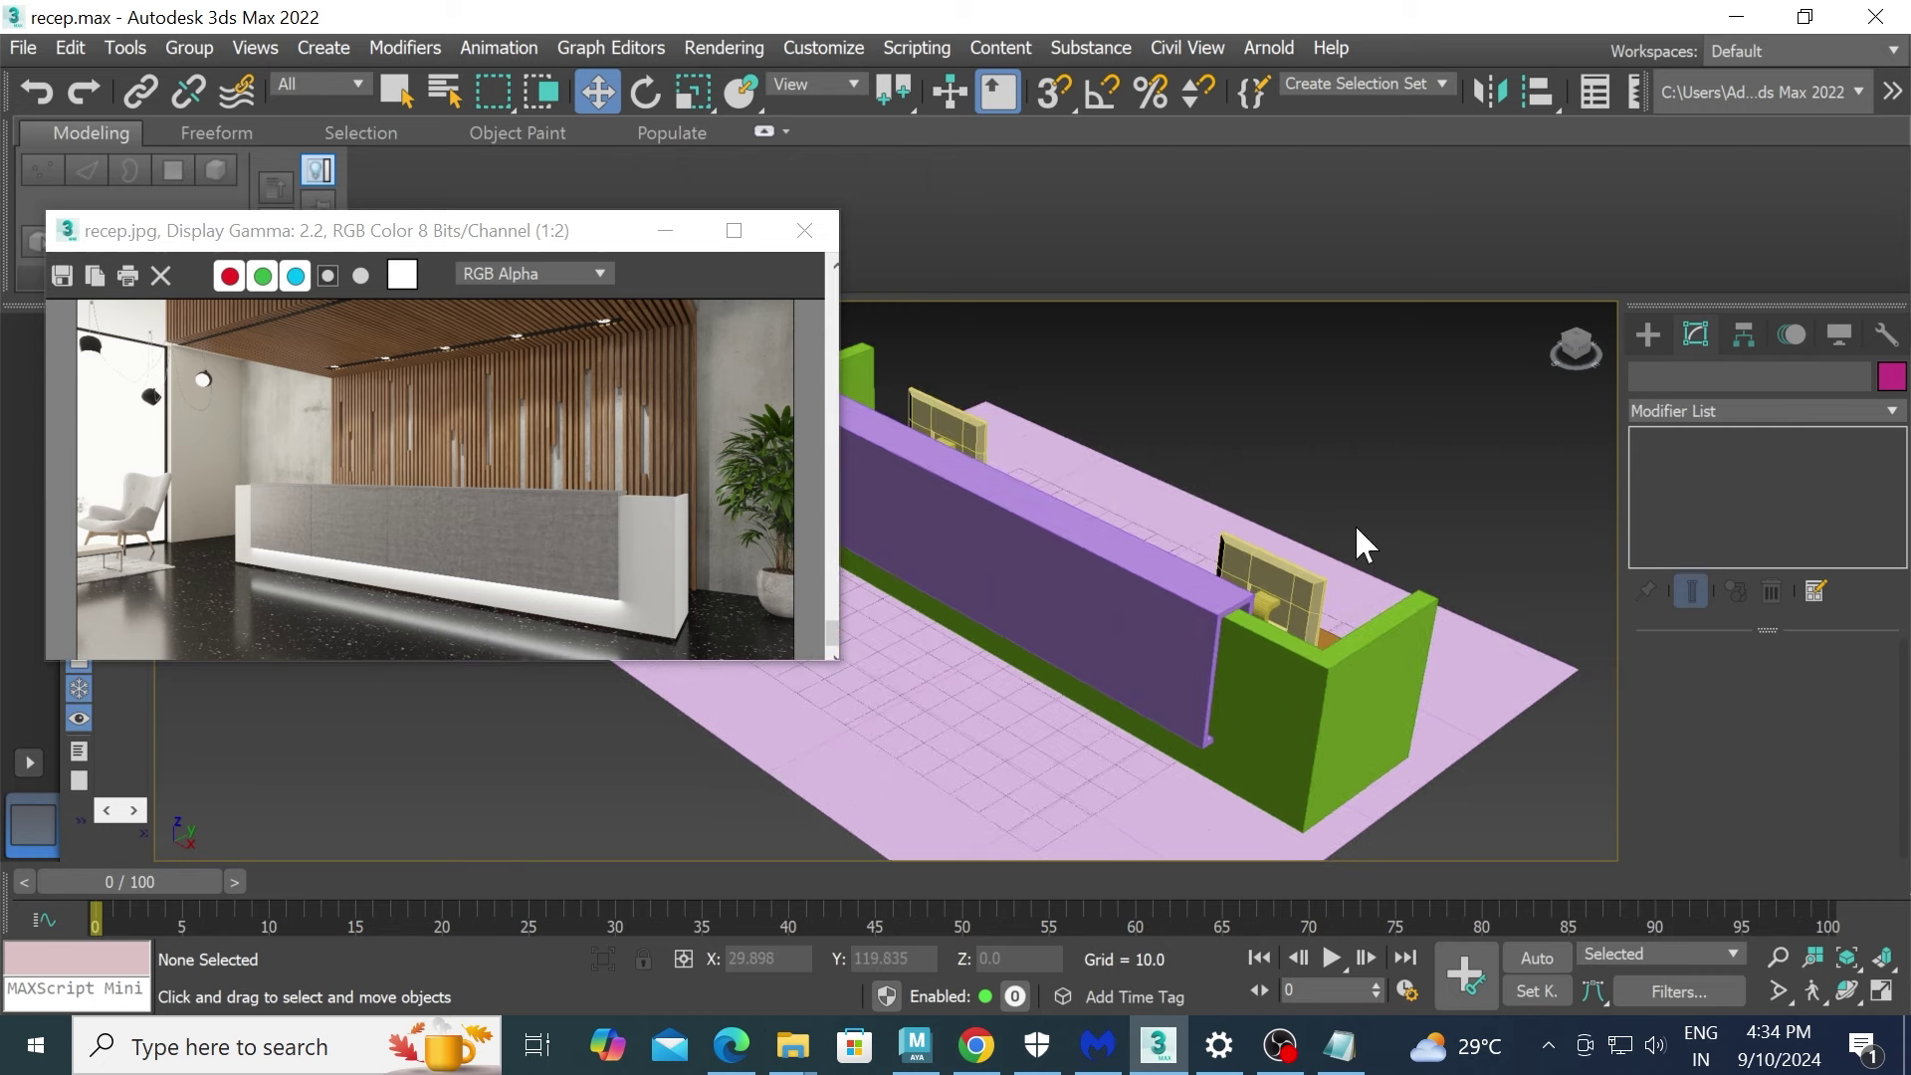
- Lengthen floor plane Plane001 to 292.887 and slide it along the desk
scroll(1382, 498, down, 2)
scroll(1382, 581, down, 2)
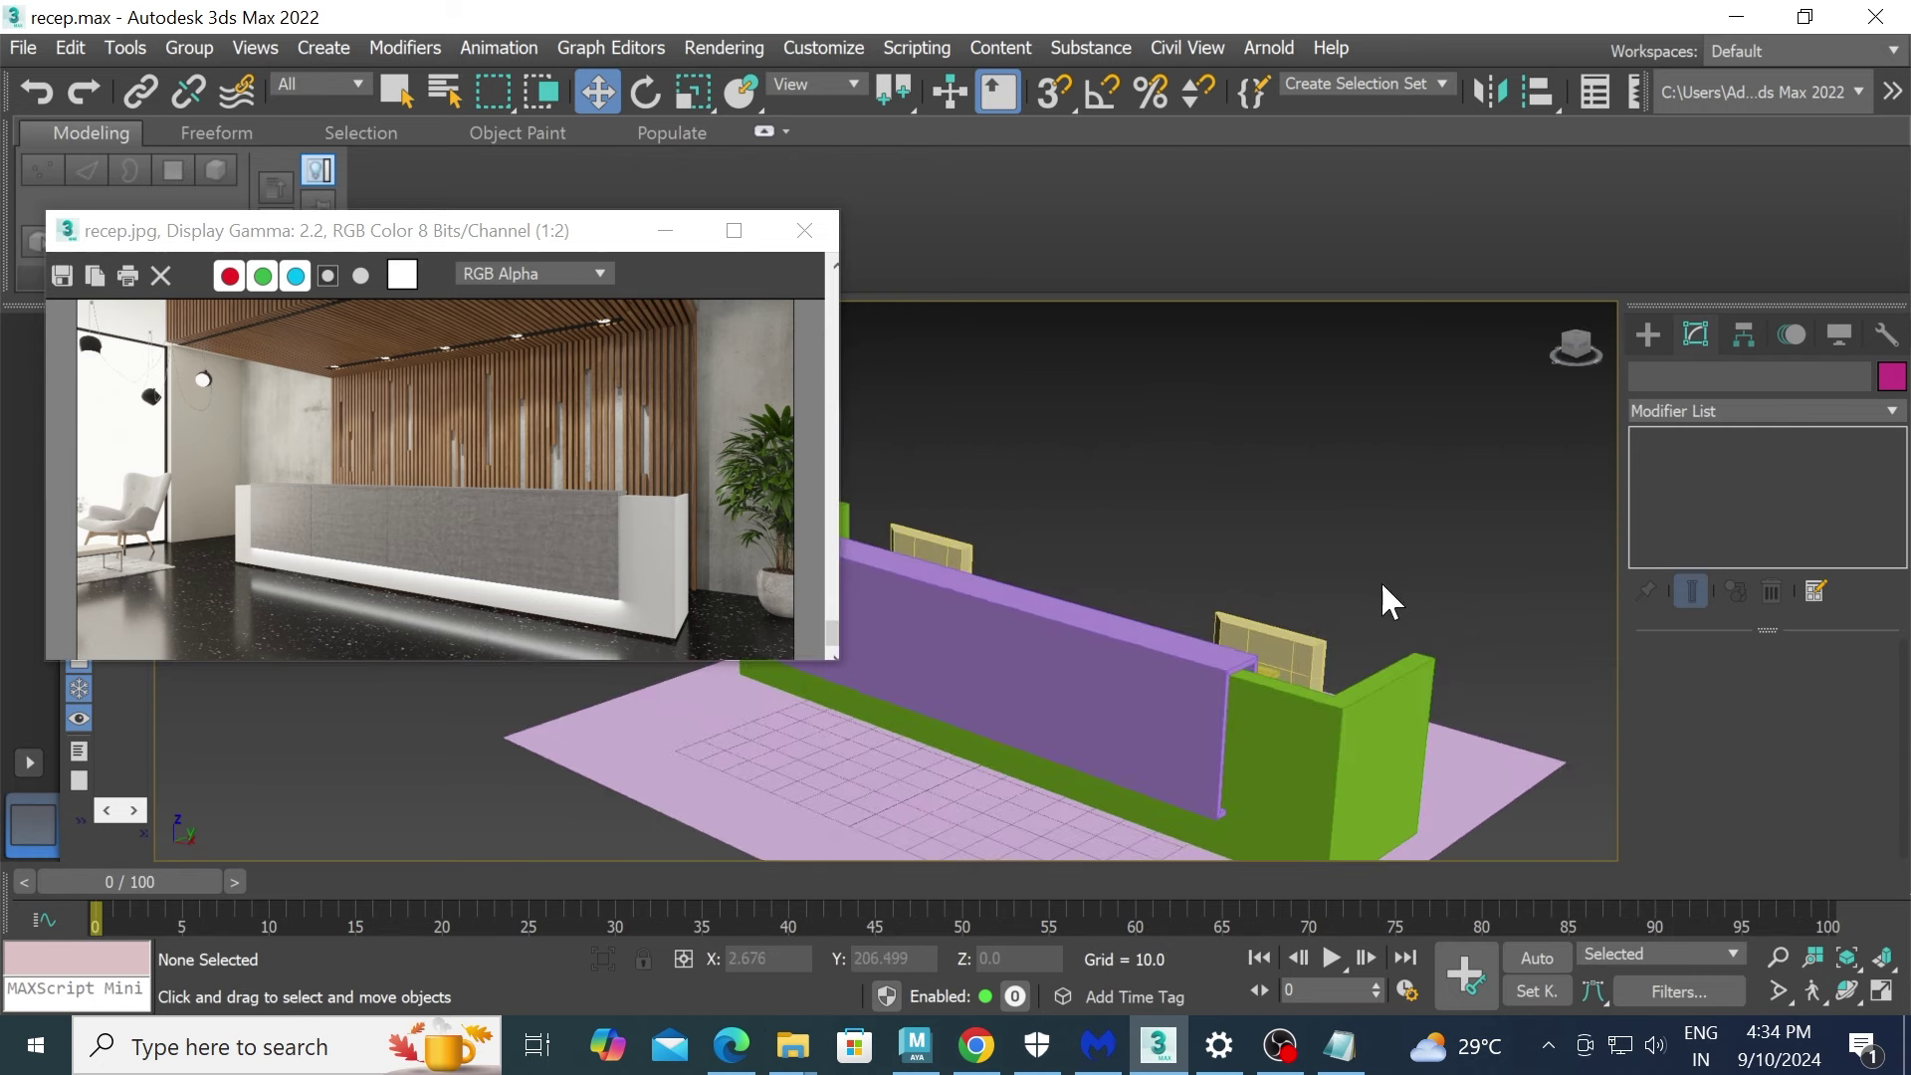
scroll(1357, 713, down, 2)
click(1434, 793)
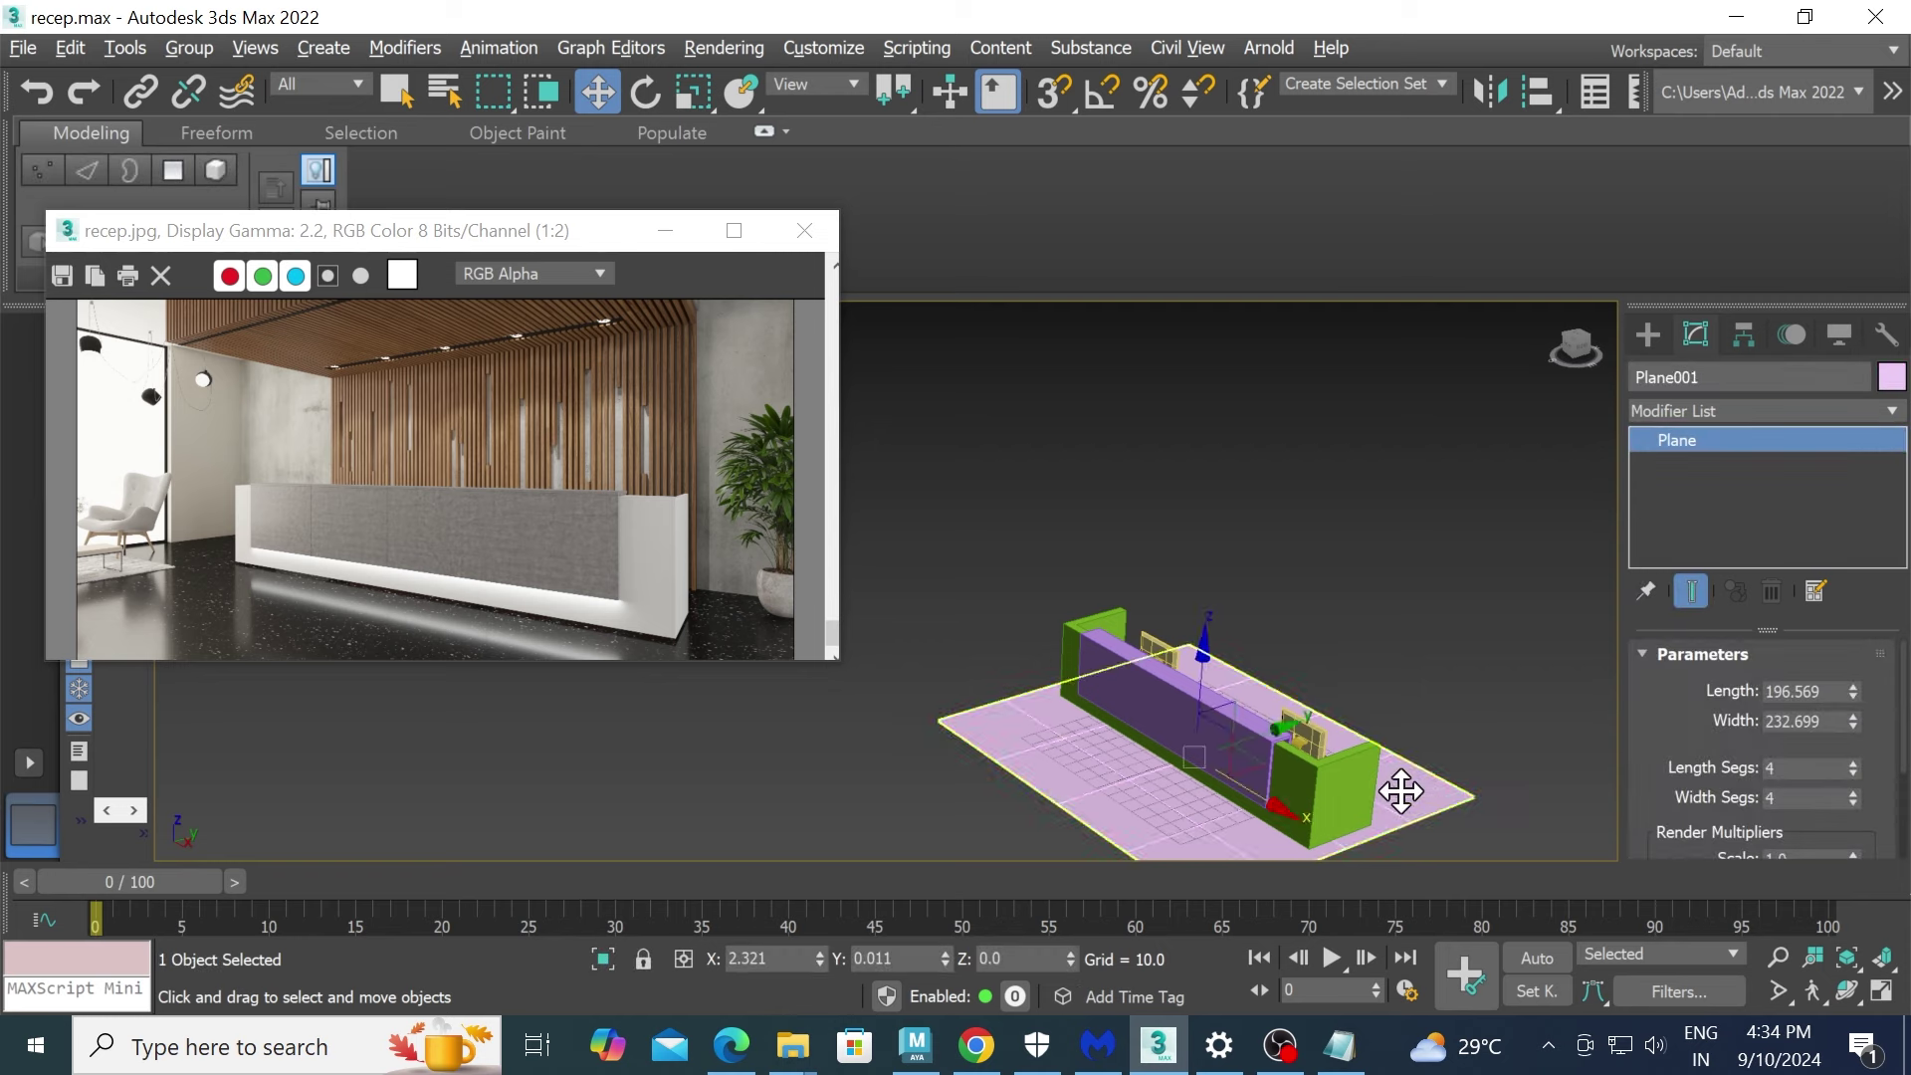
scroll(1395, 790, up, 3)
scroll(1211, 683, up, 2)
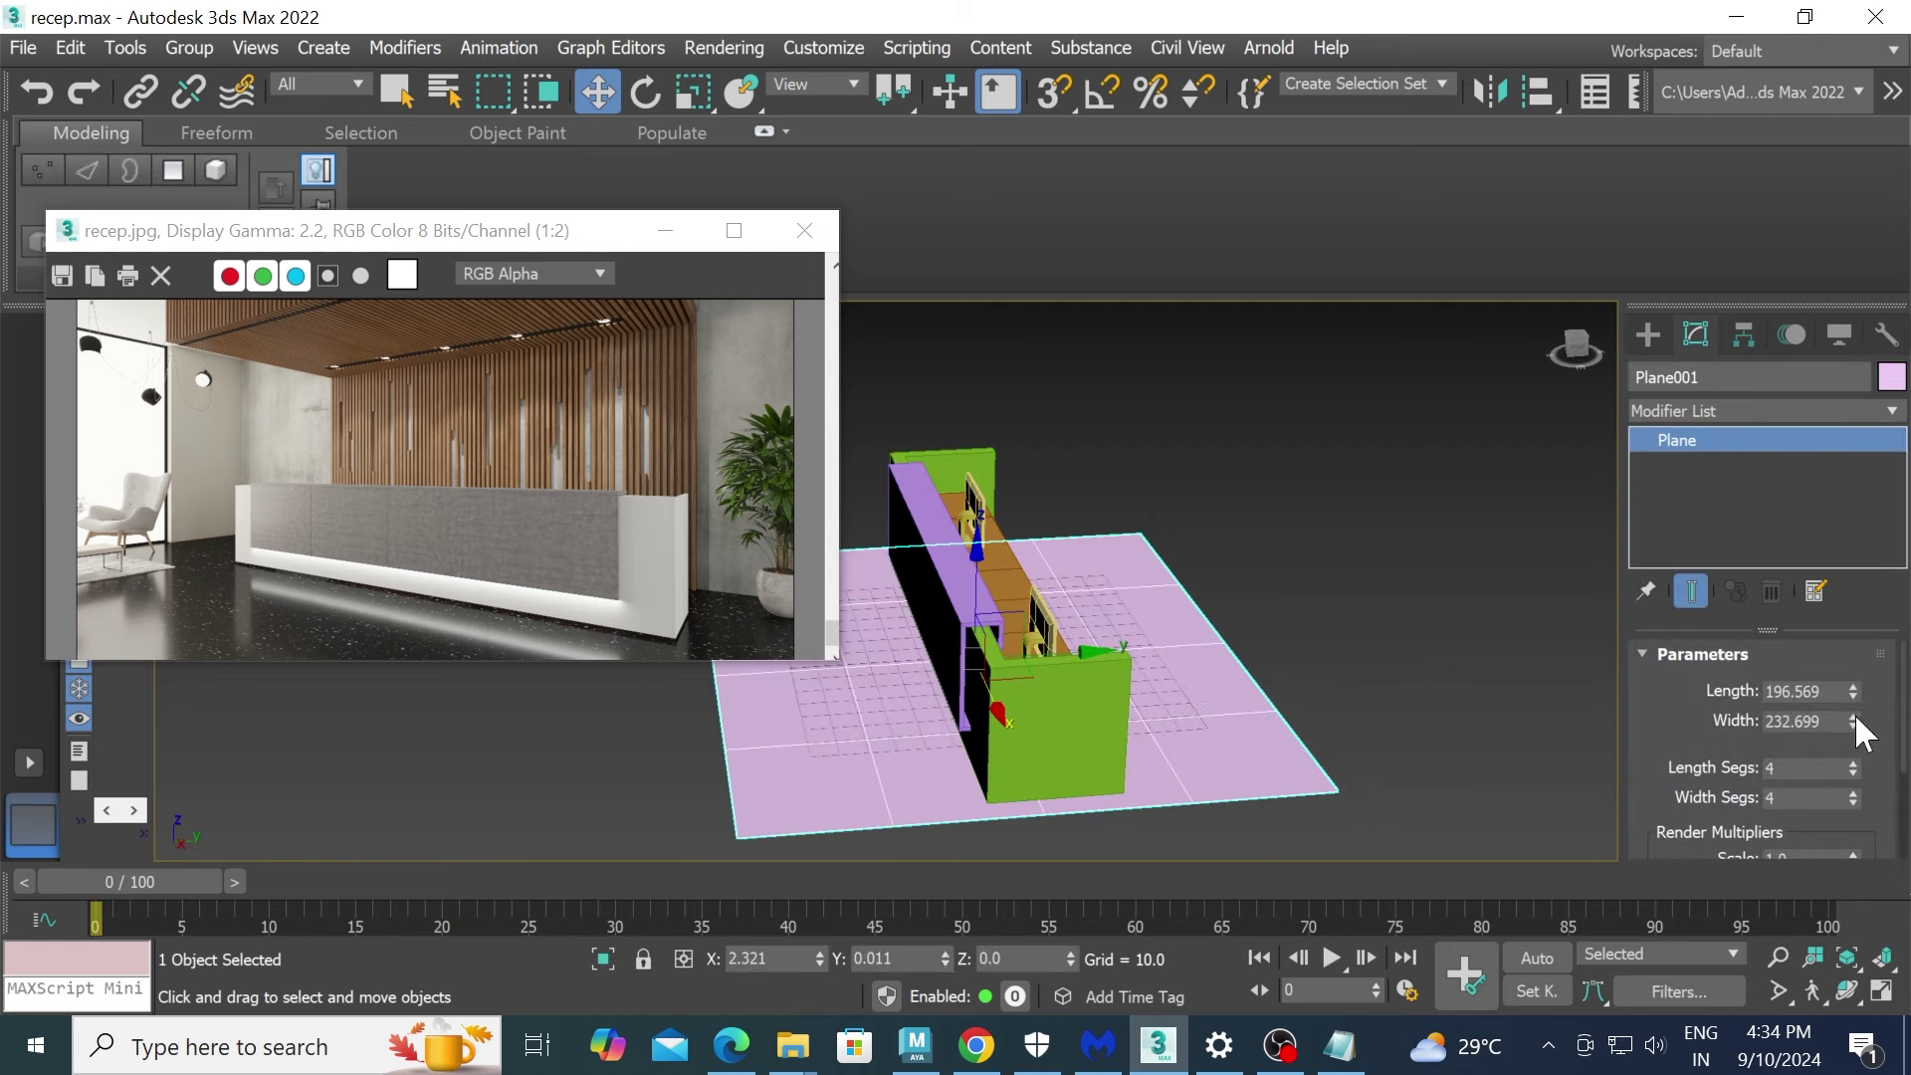
drag(1855, 691, 1854, 648)
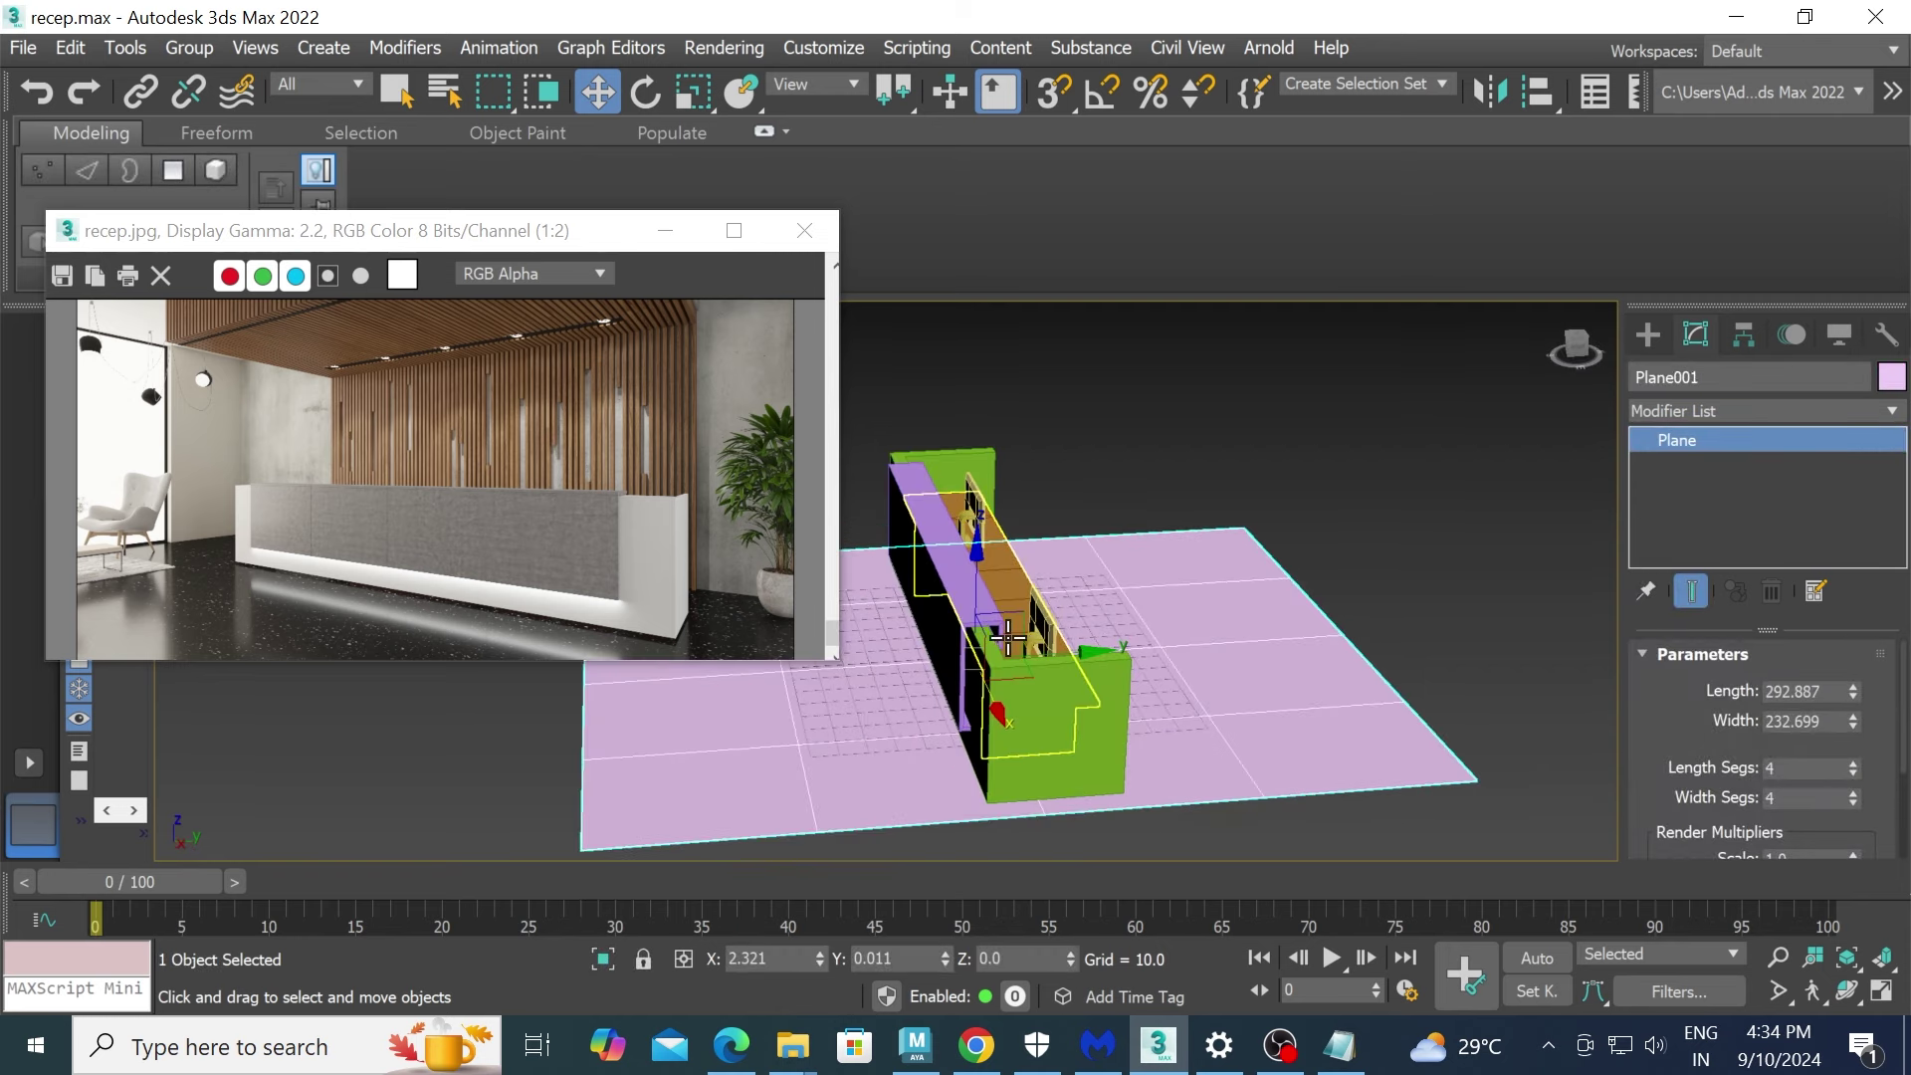
drag(1092, 653, 1125, 649)
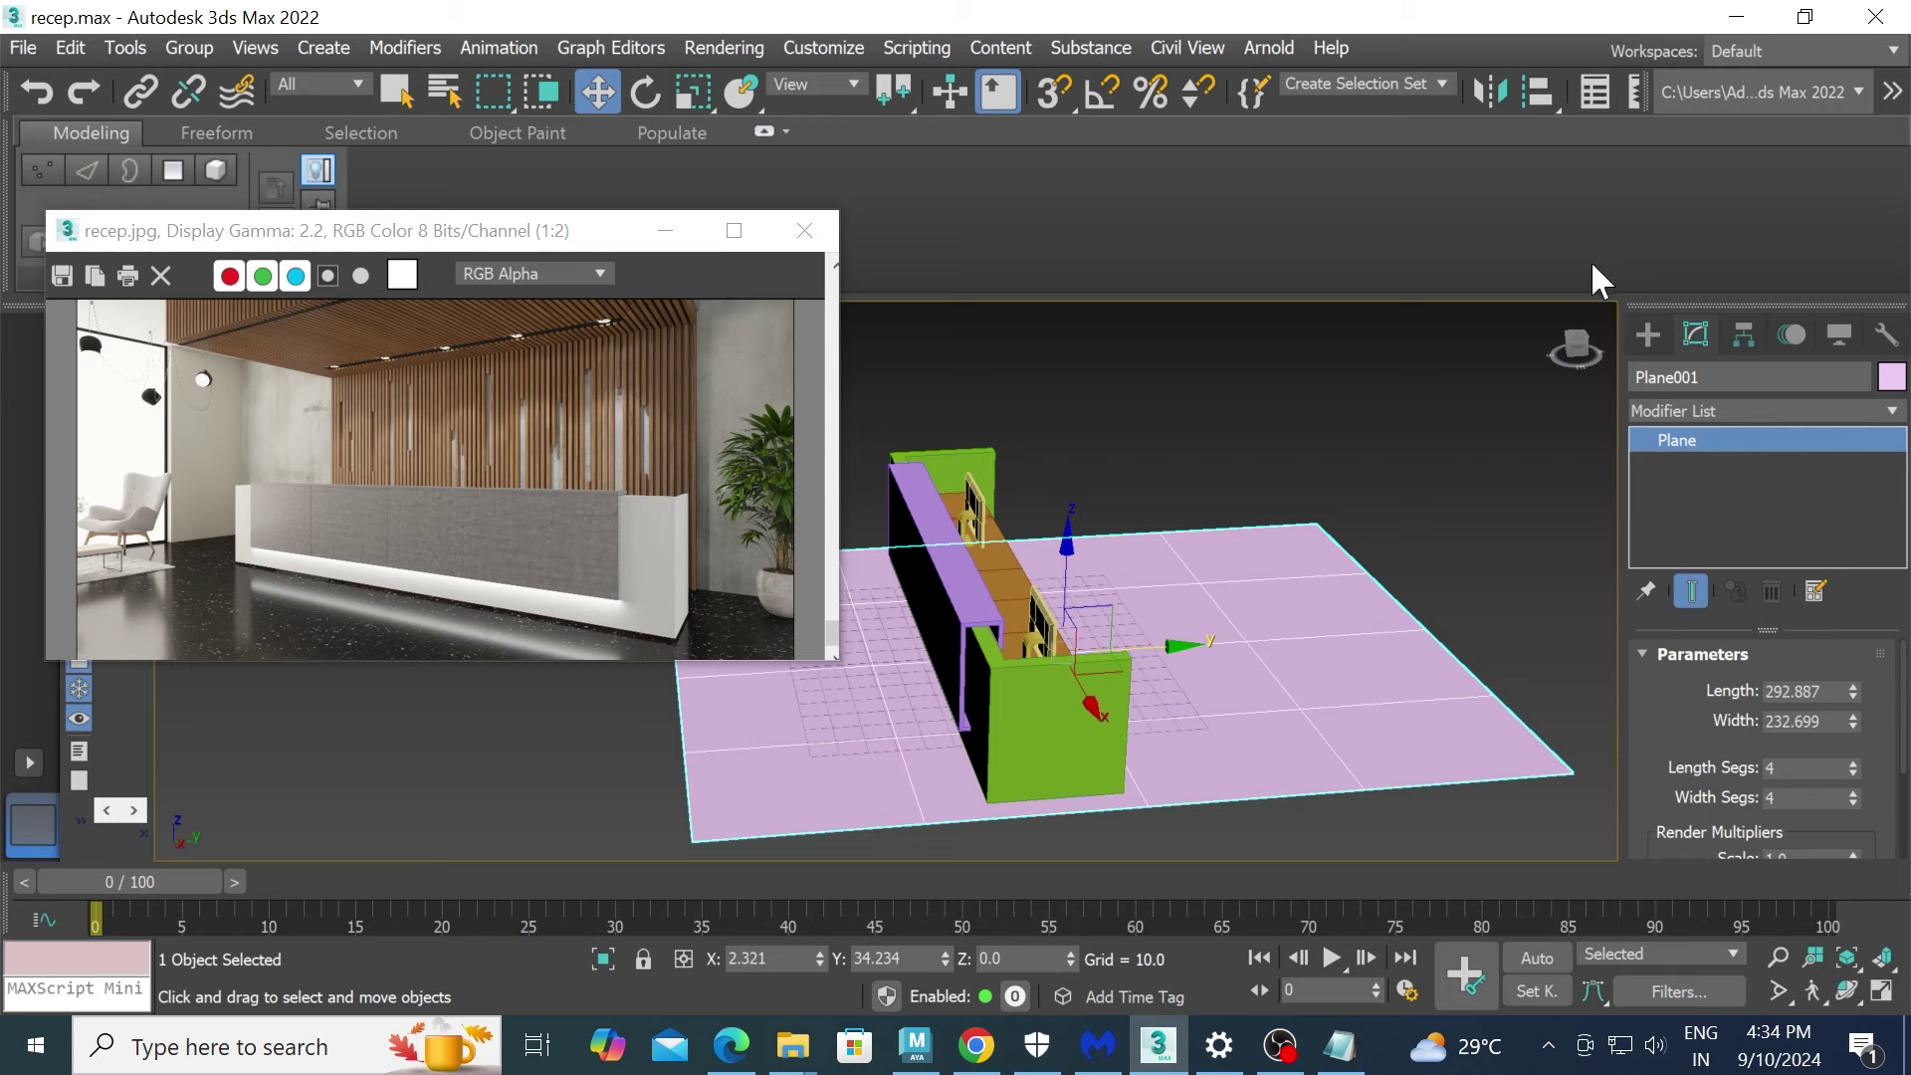
- Draw a tall, thin box, Box003, along the floor's back edge as the wall
click(1649, 335)
click(1679, 378)
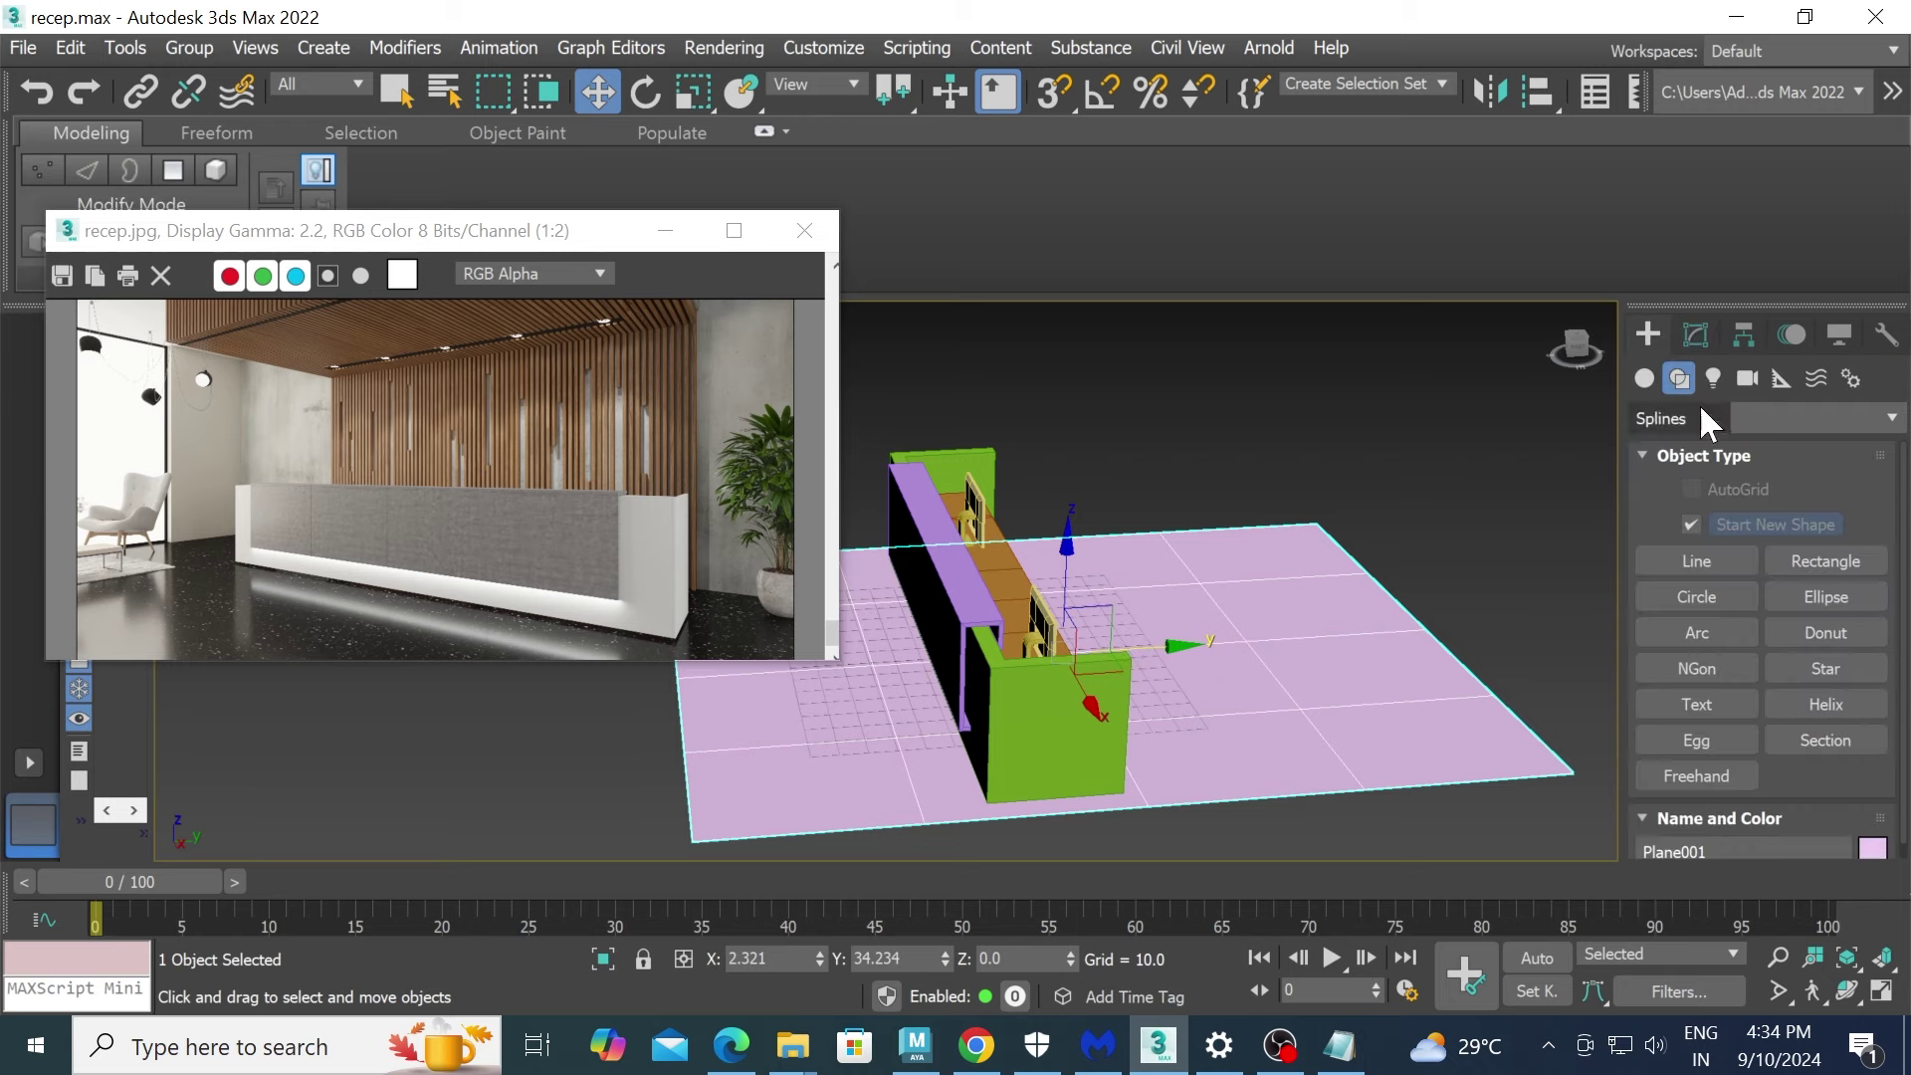
click(1645, 376)
click(1688, 525)
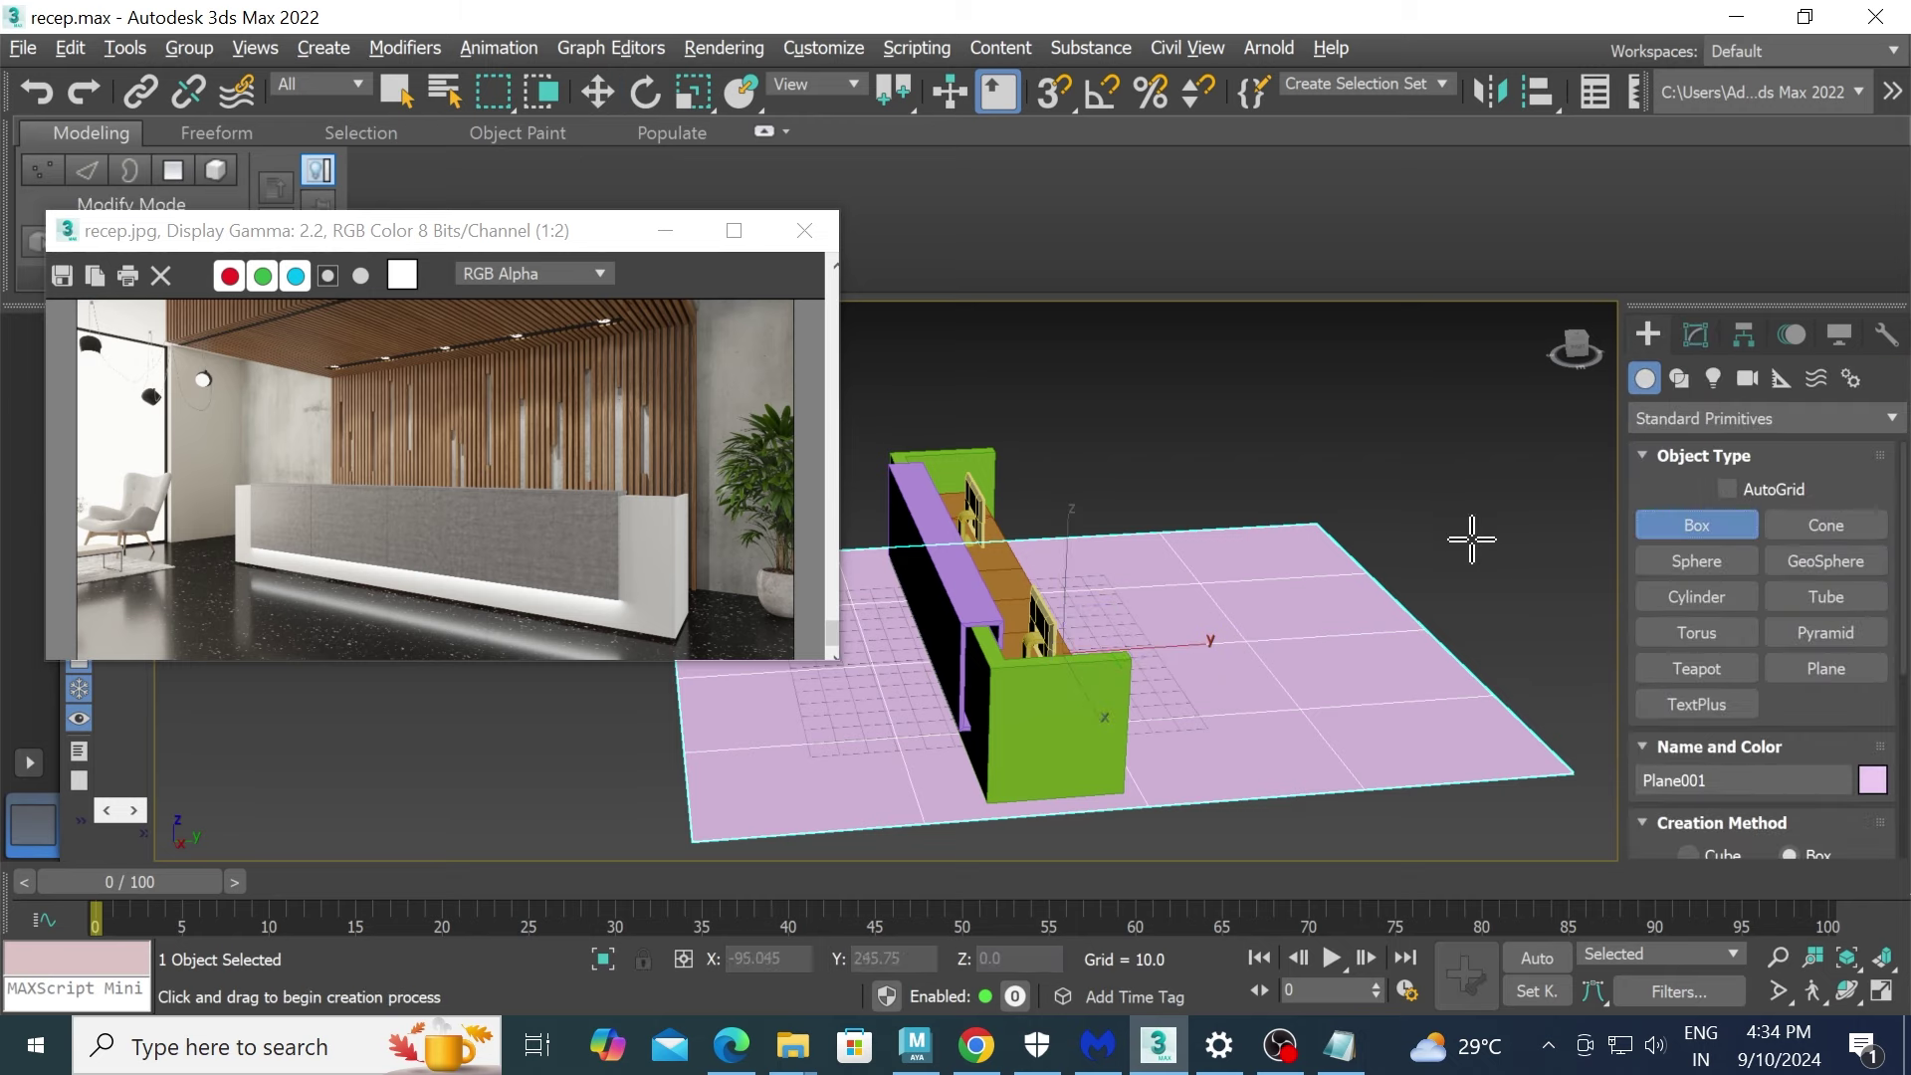
alt+middle_drag(1472, 539, 1389, 570)
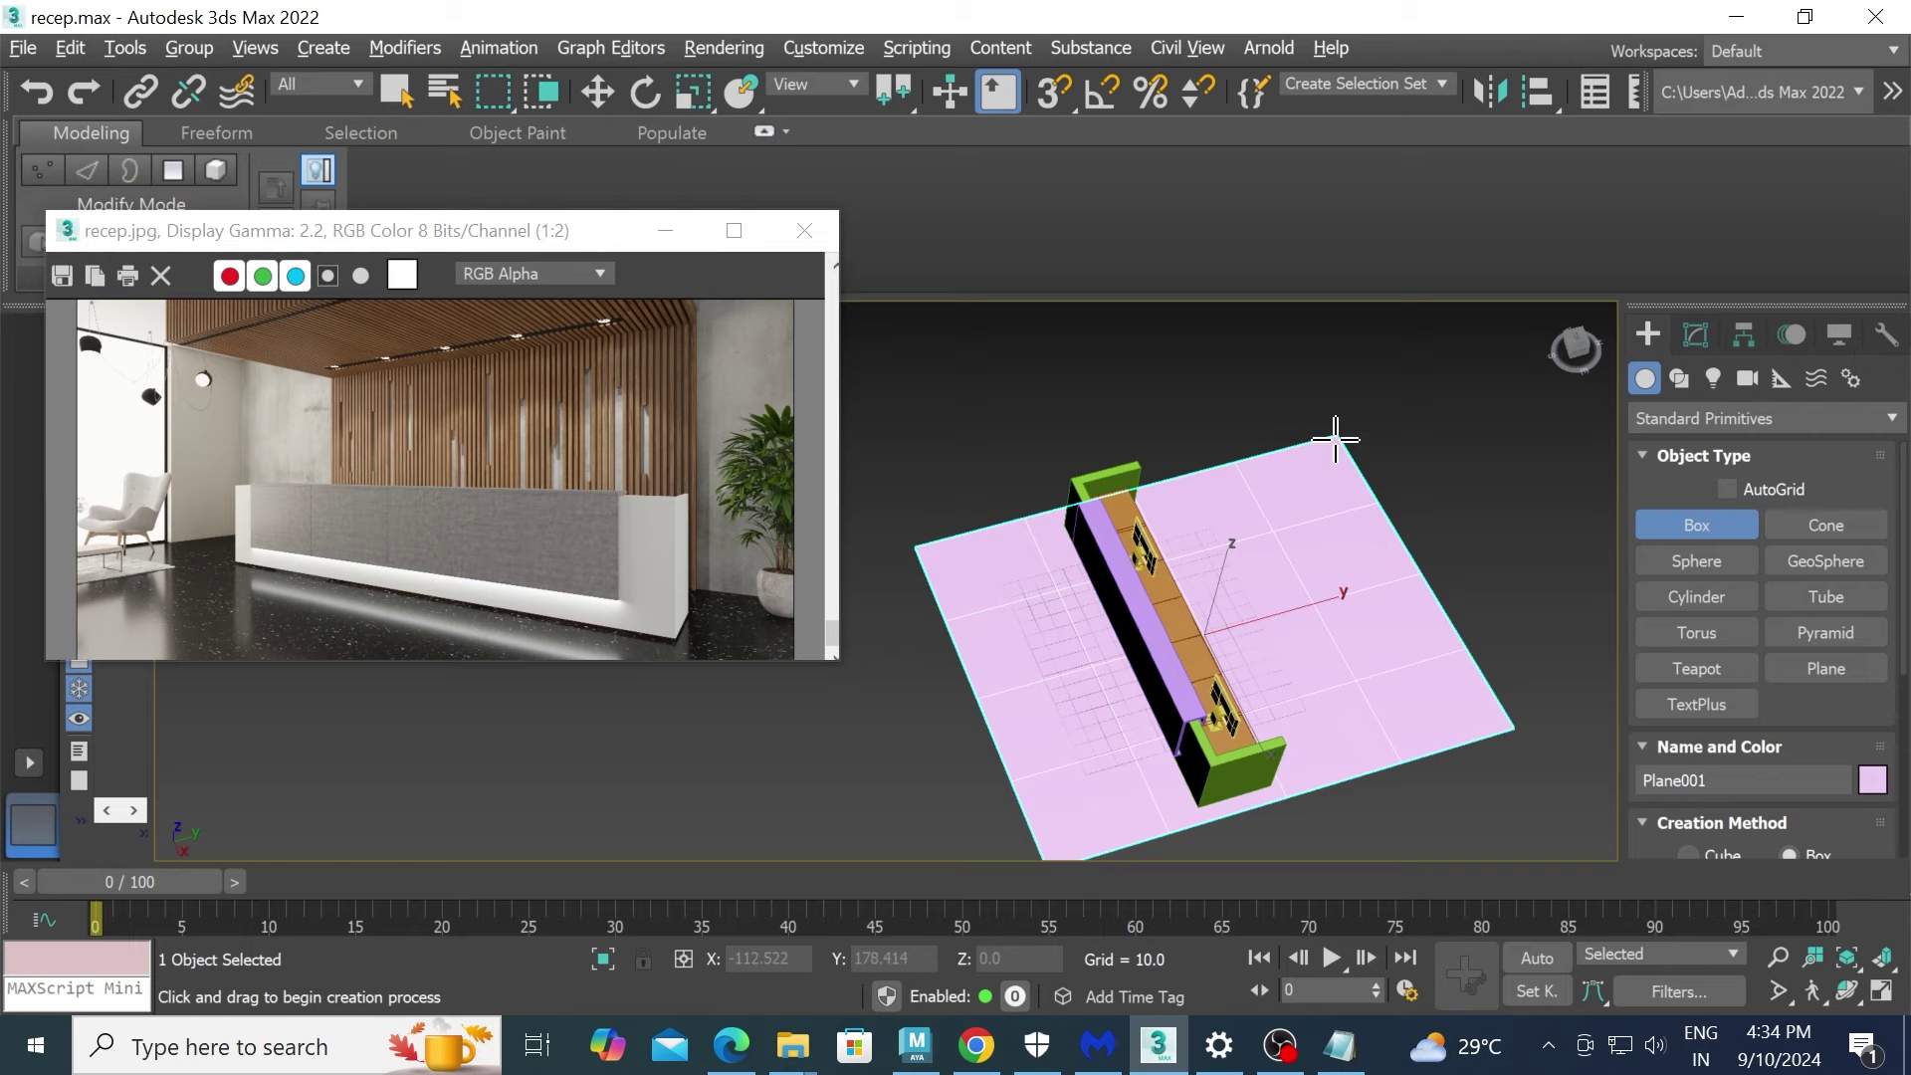
drag(1336, 439, 1505, 733)
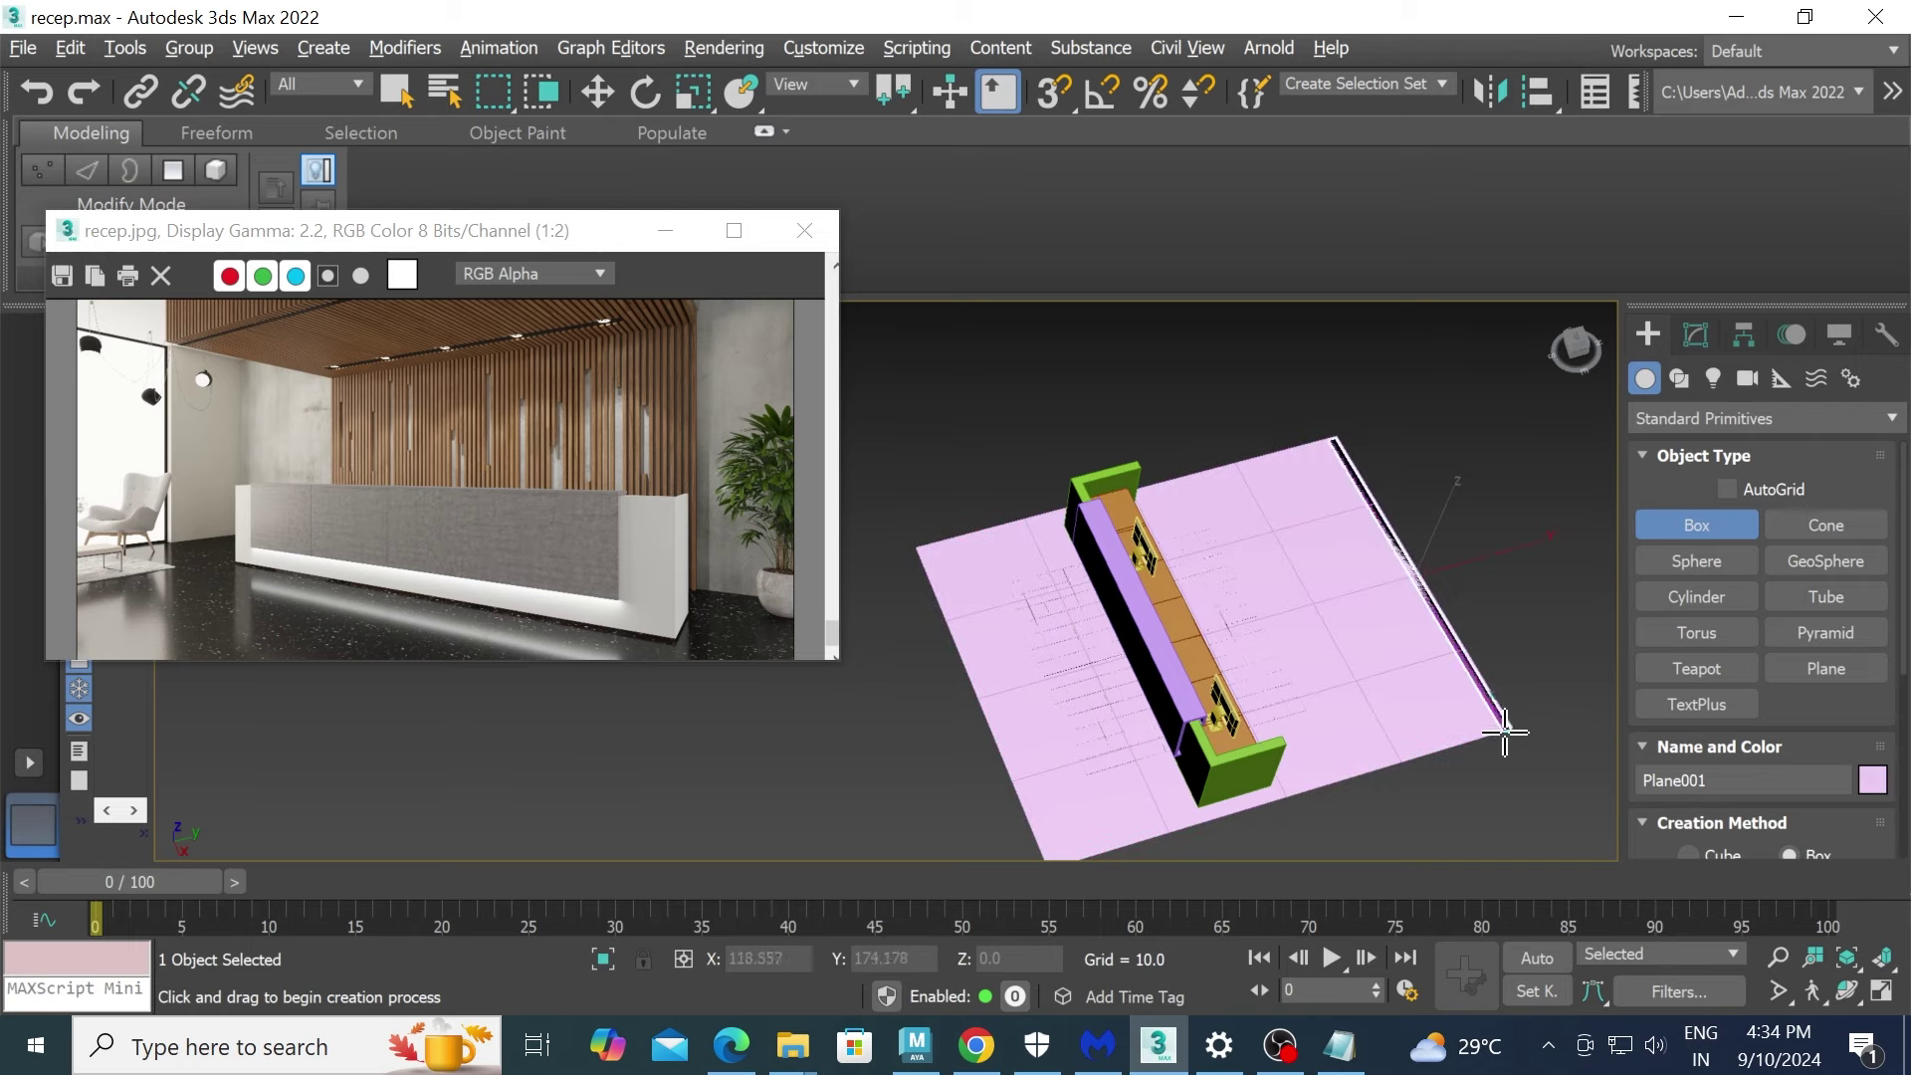
click(1459, 448)
key(w)
mouse_move(1484, 546)
alt+middle_down()
mouse_move(1459, 448)
mouse_move(1430, 447)
mouse_move(1477, 661)
alt+middle_up()
scroll(1476, 661, up, 3)
scroll(1267, 648, up, 2)
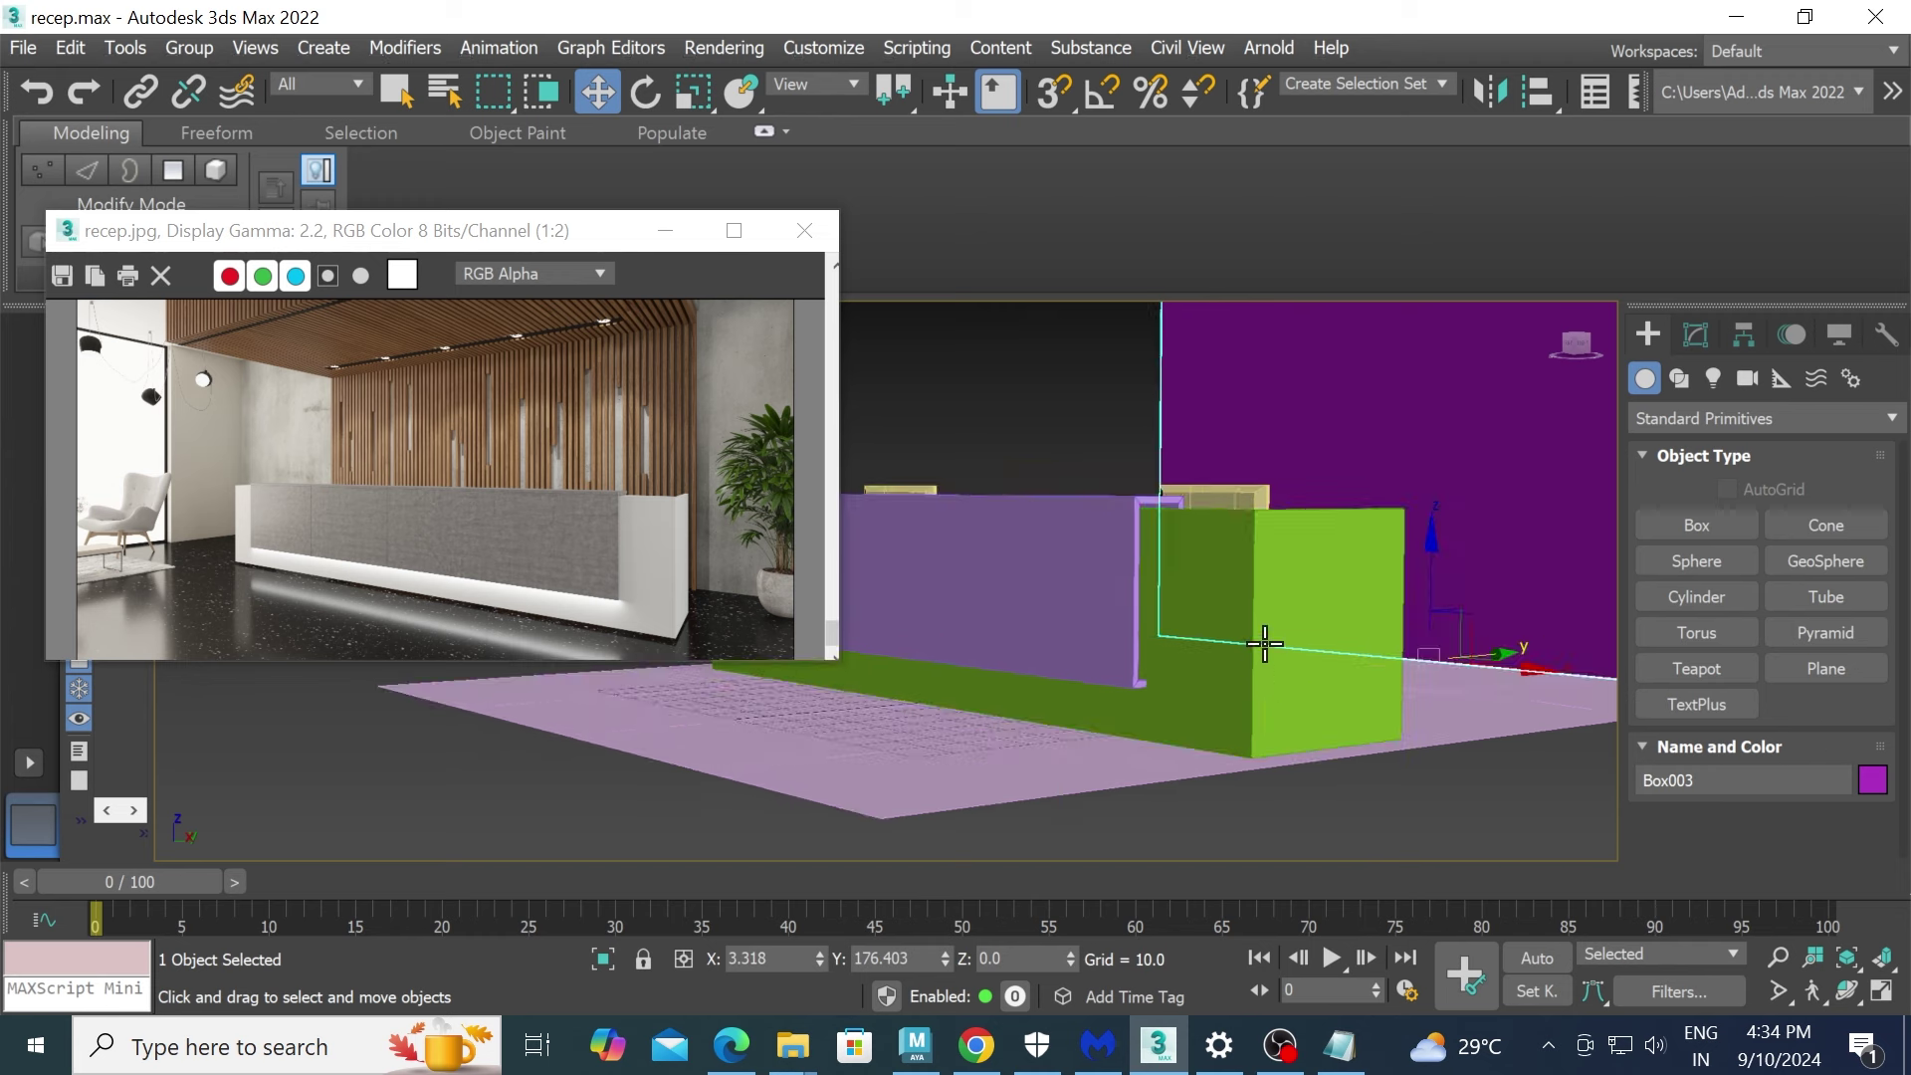
scroll(1265, 665, up, 2)
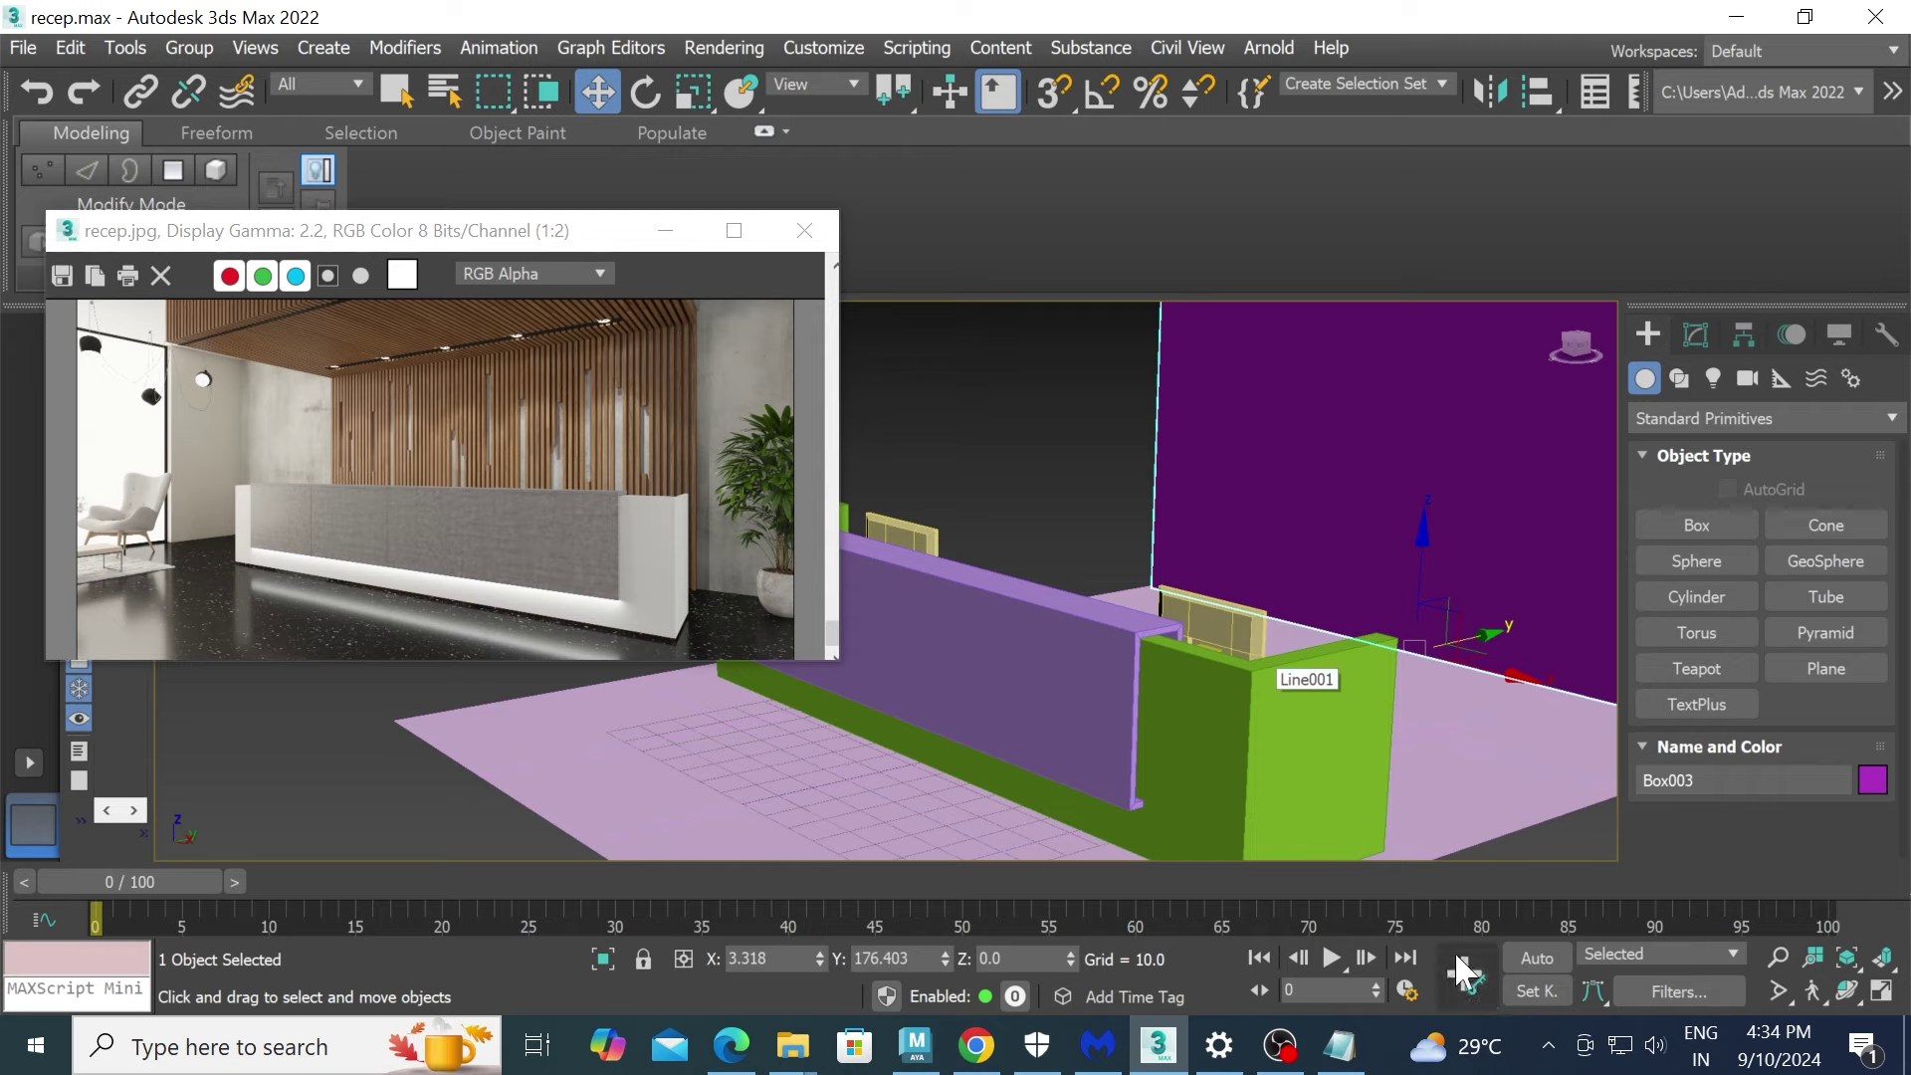
- Glance at OBS, then convert the Box003 back wall to an Editable Poly
click(1278, 1047)
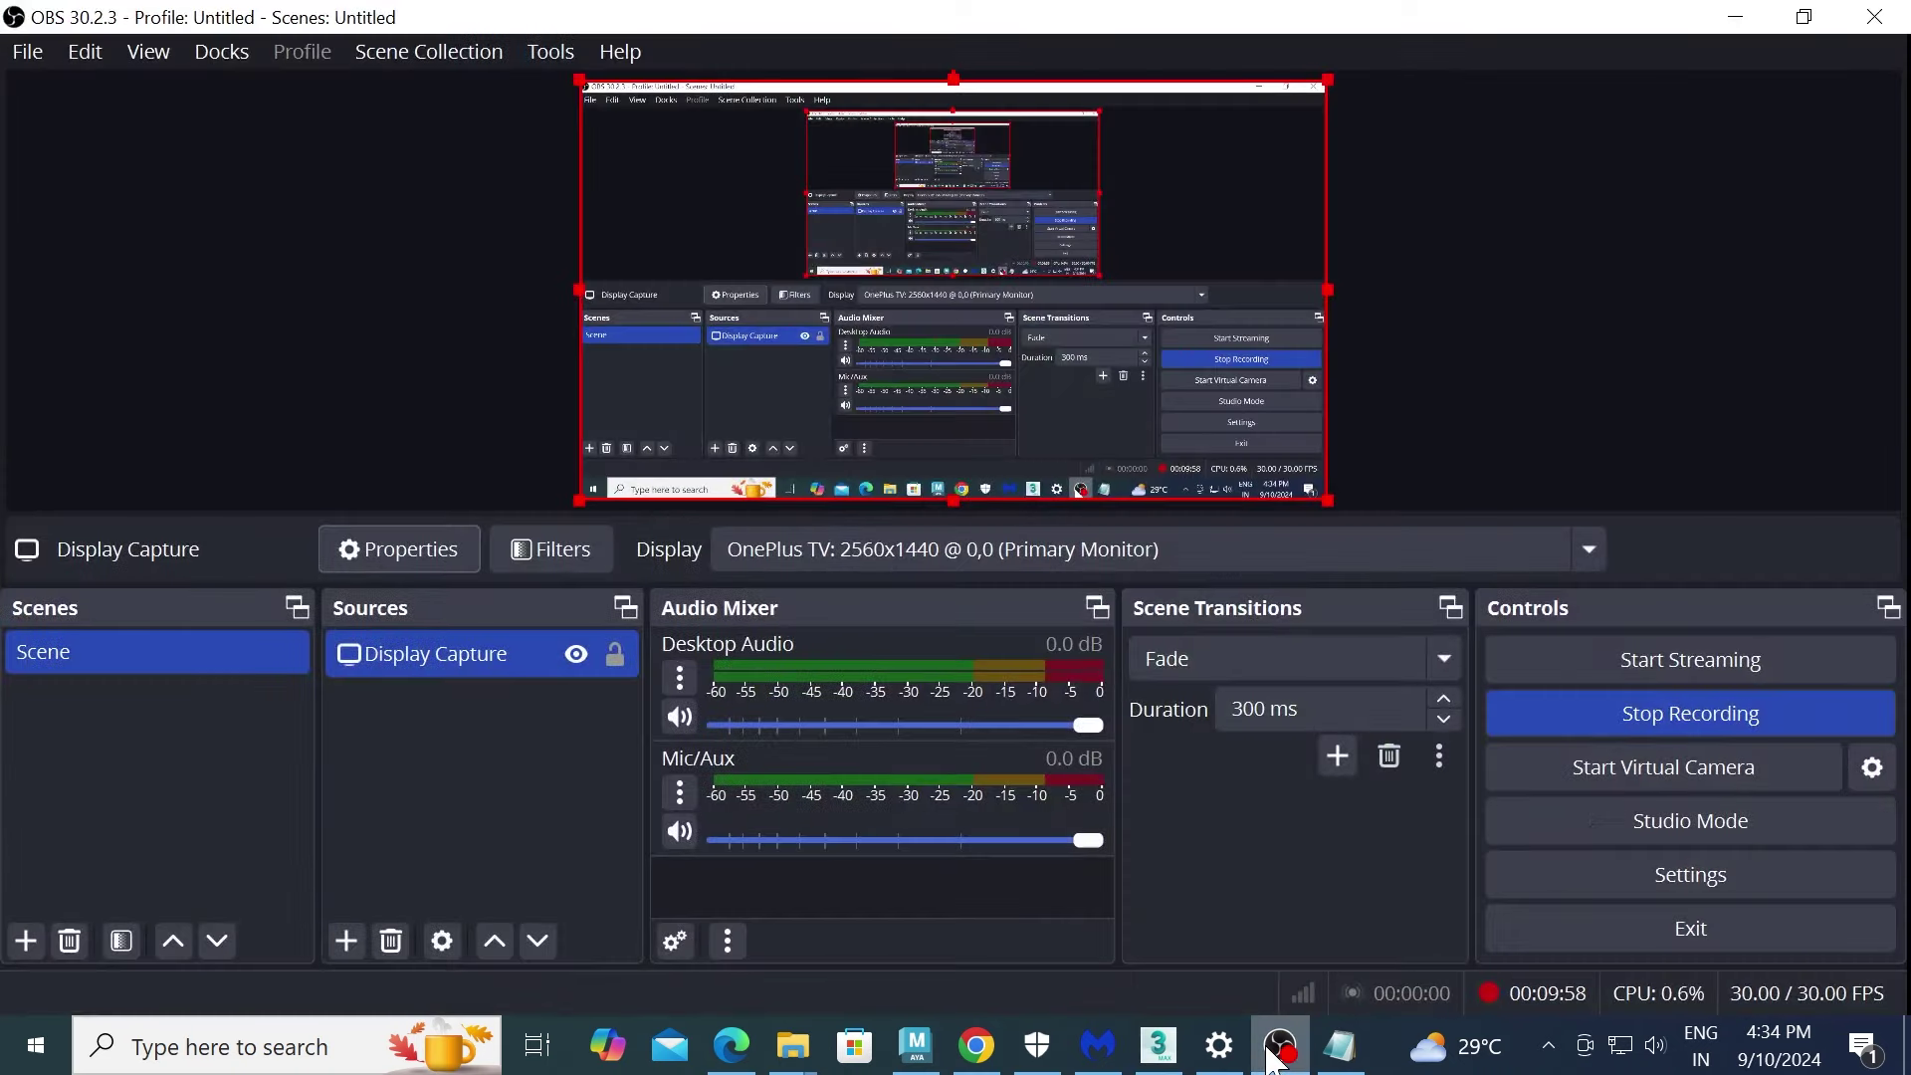
click(1279, 1047)
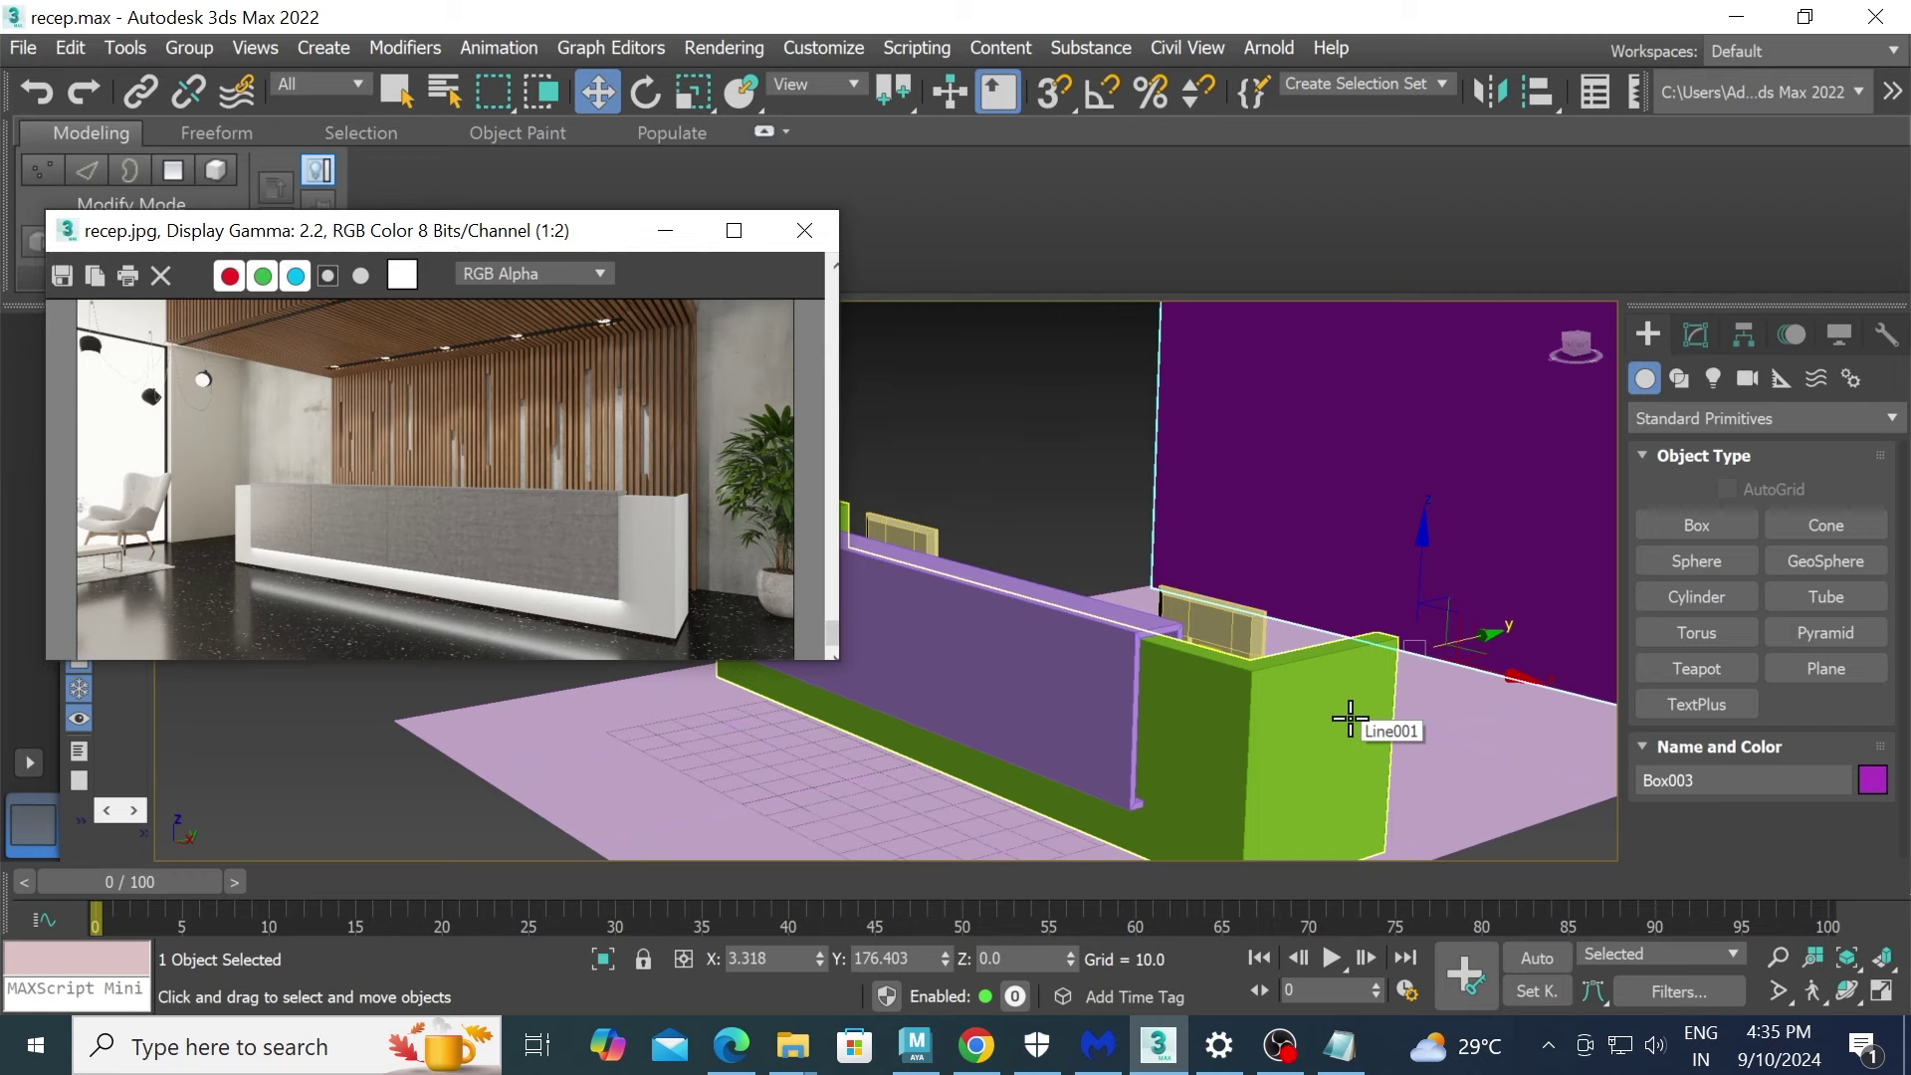
scroll(1421, 593, down, 5)
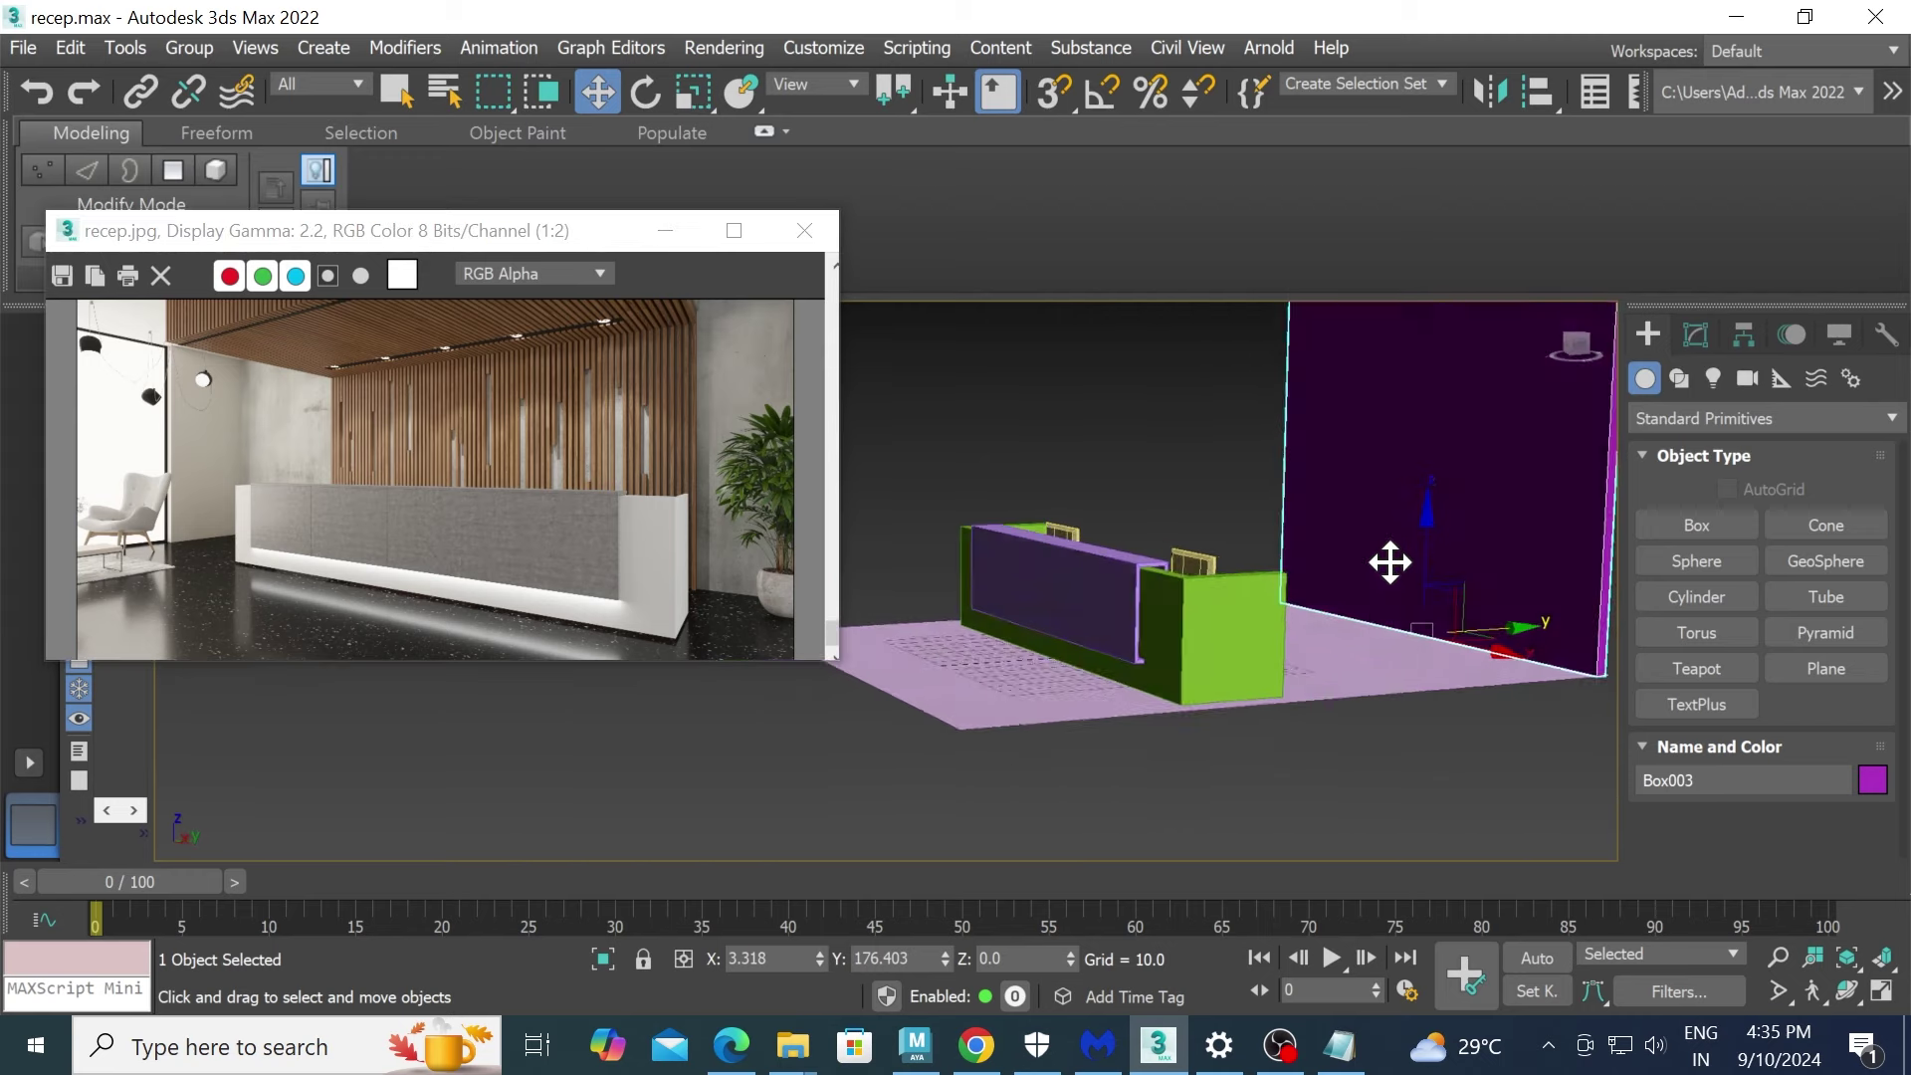
scroll(1390, 559, down, 3)
scroll(1296, 602, down, 2)
right_click(1302, 517)
mouse_move(1430, 826)
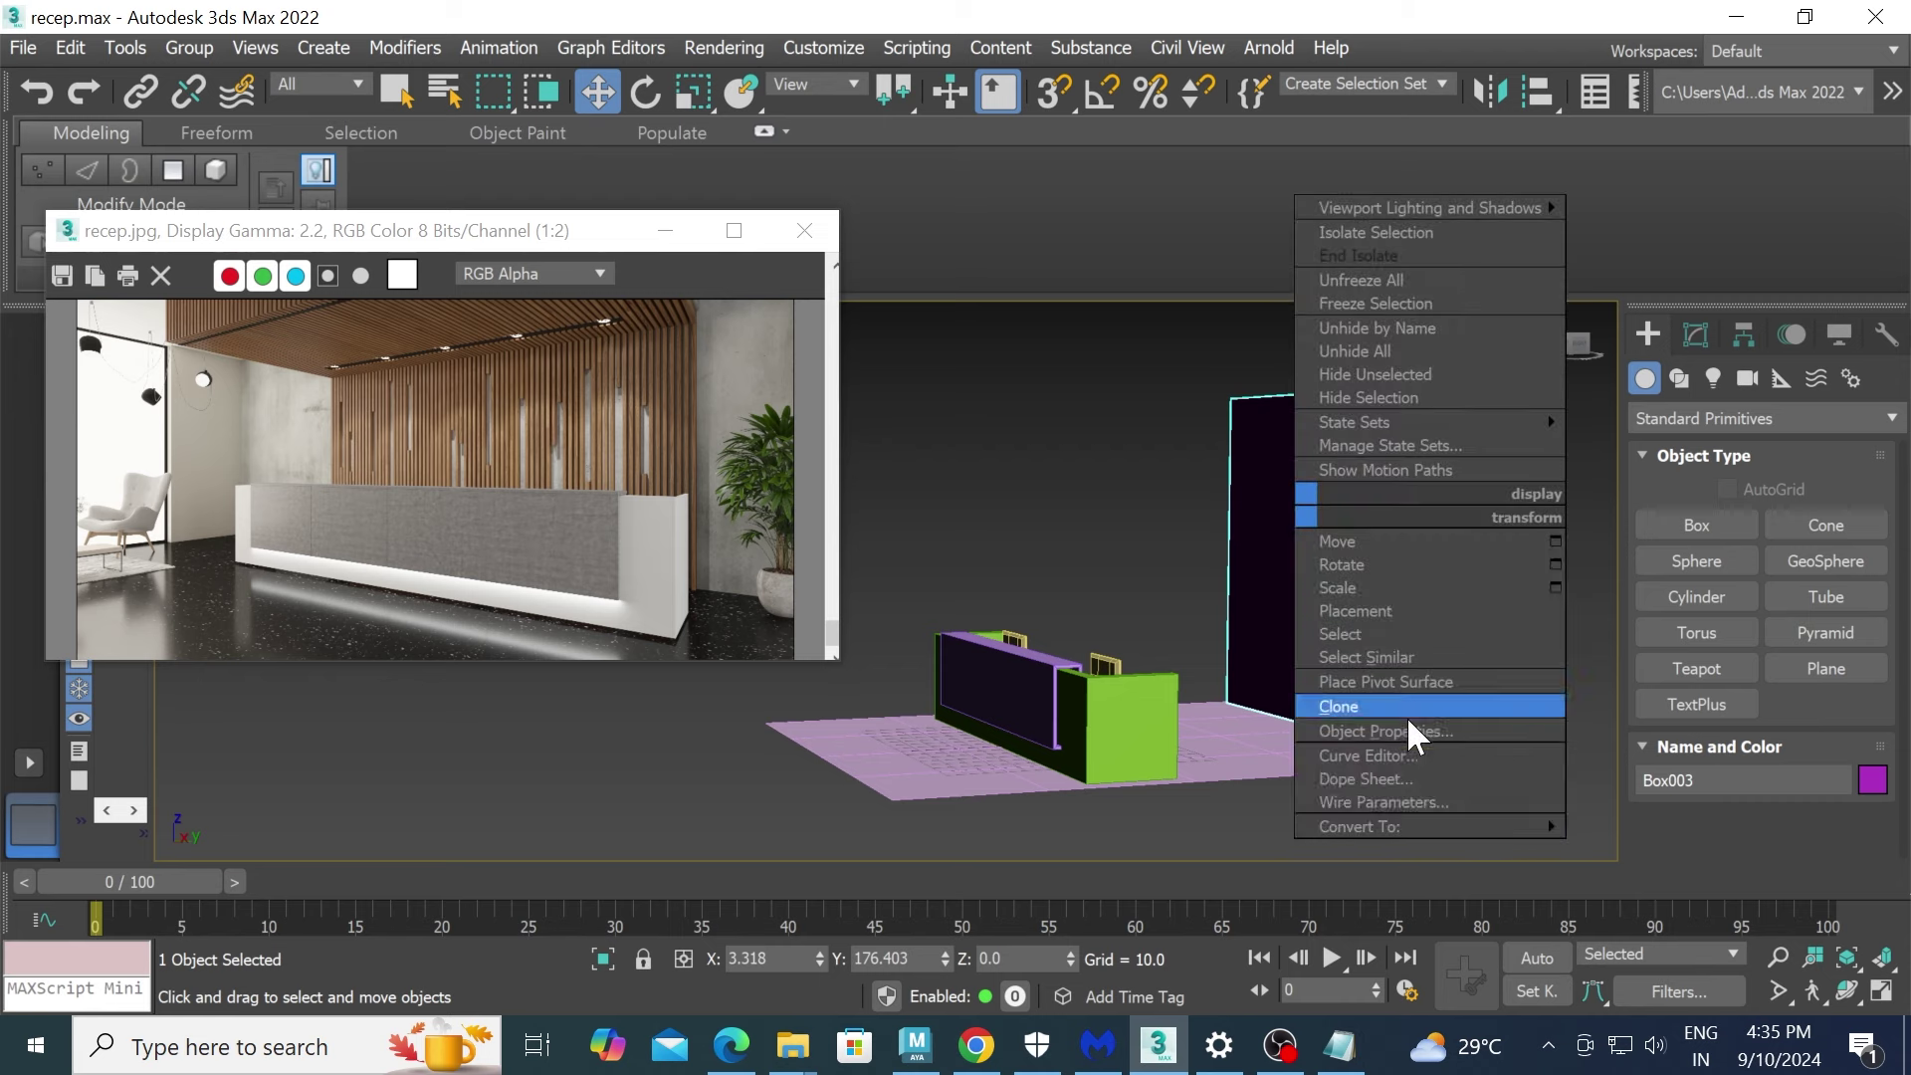
click(1581, 850)
- Lower the wall's top vertices, then connect its vertical edges and raise the new edge
key(1)
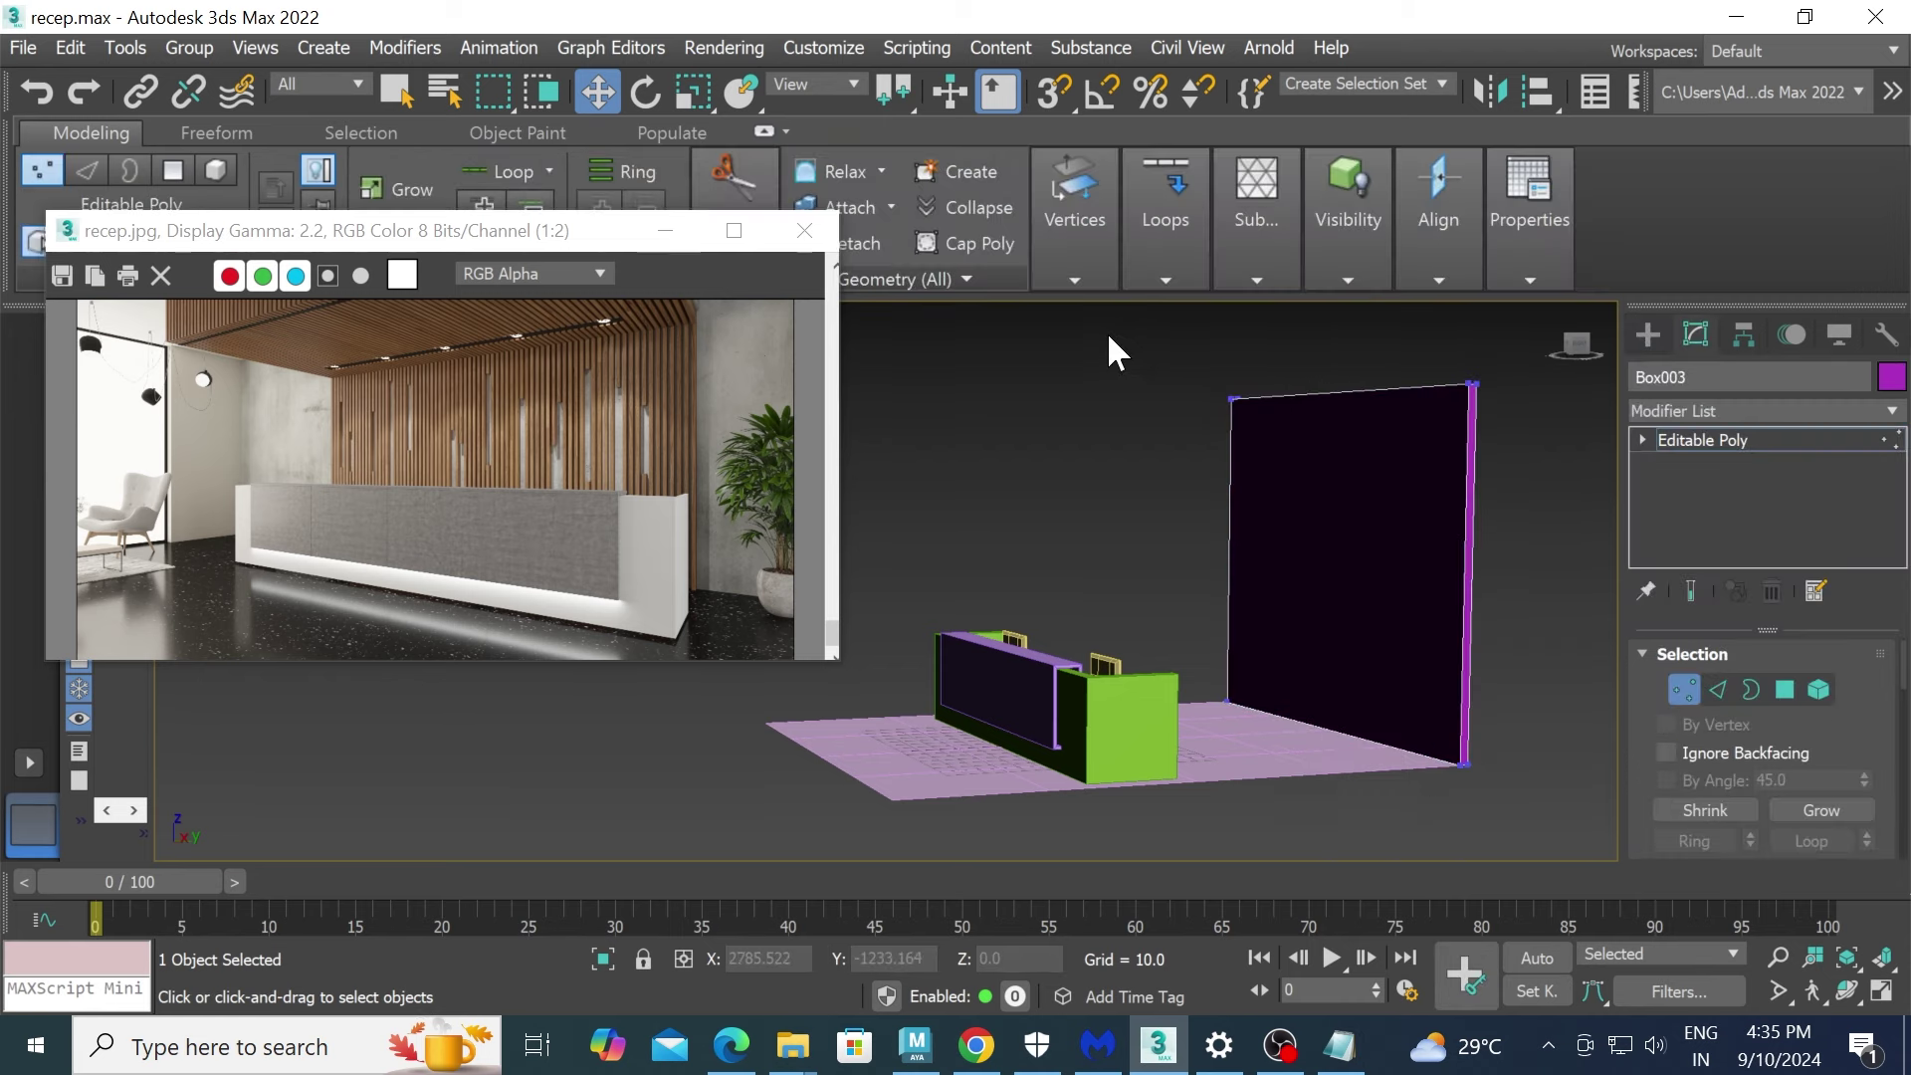
drag(1340, 331, 1346, 390)
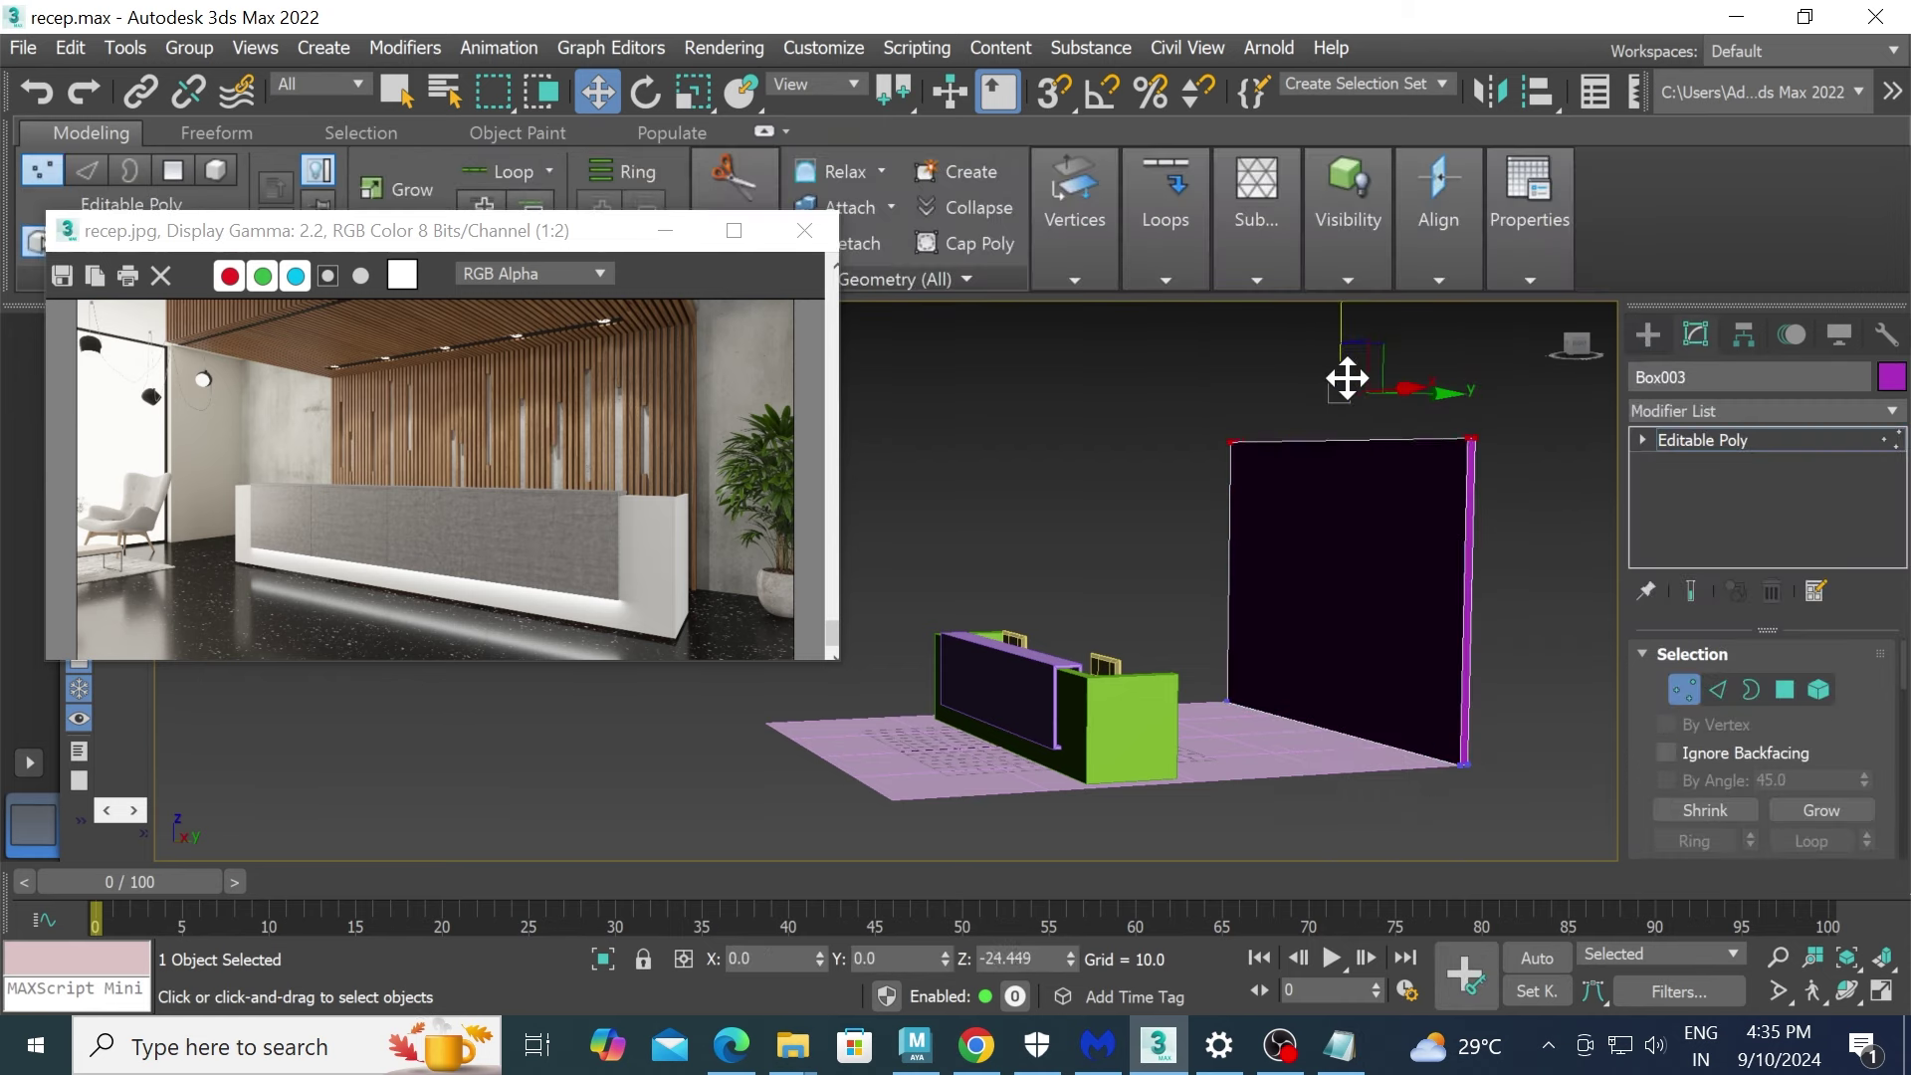
click(1718, 689)
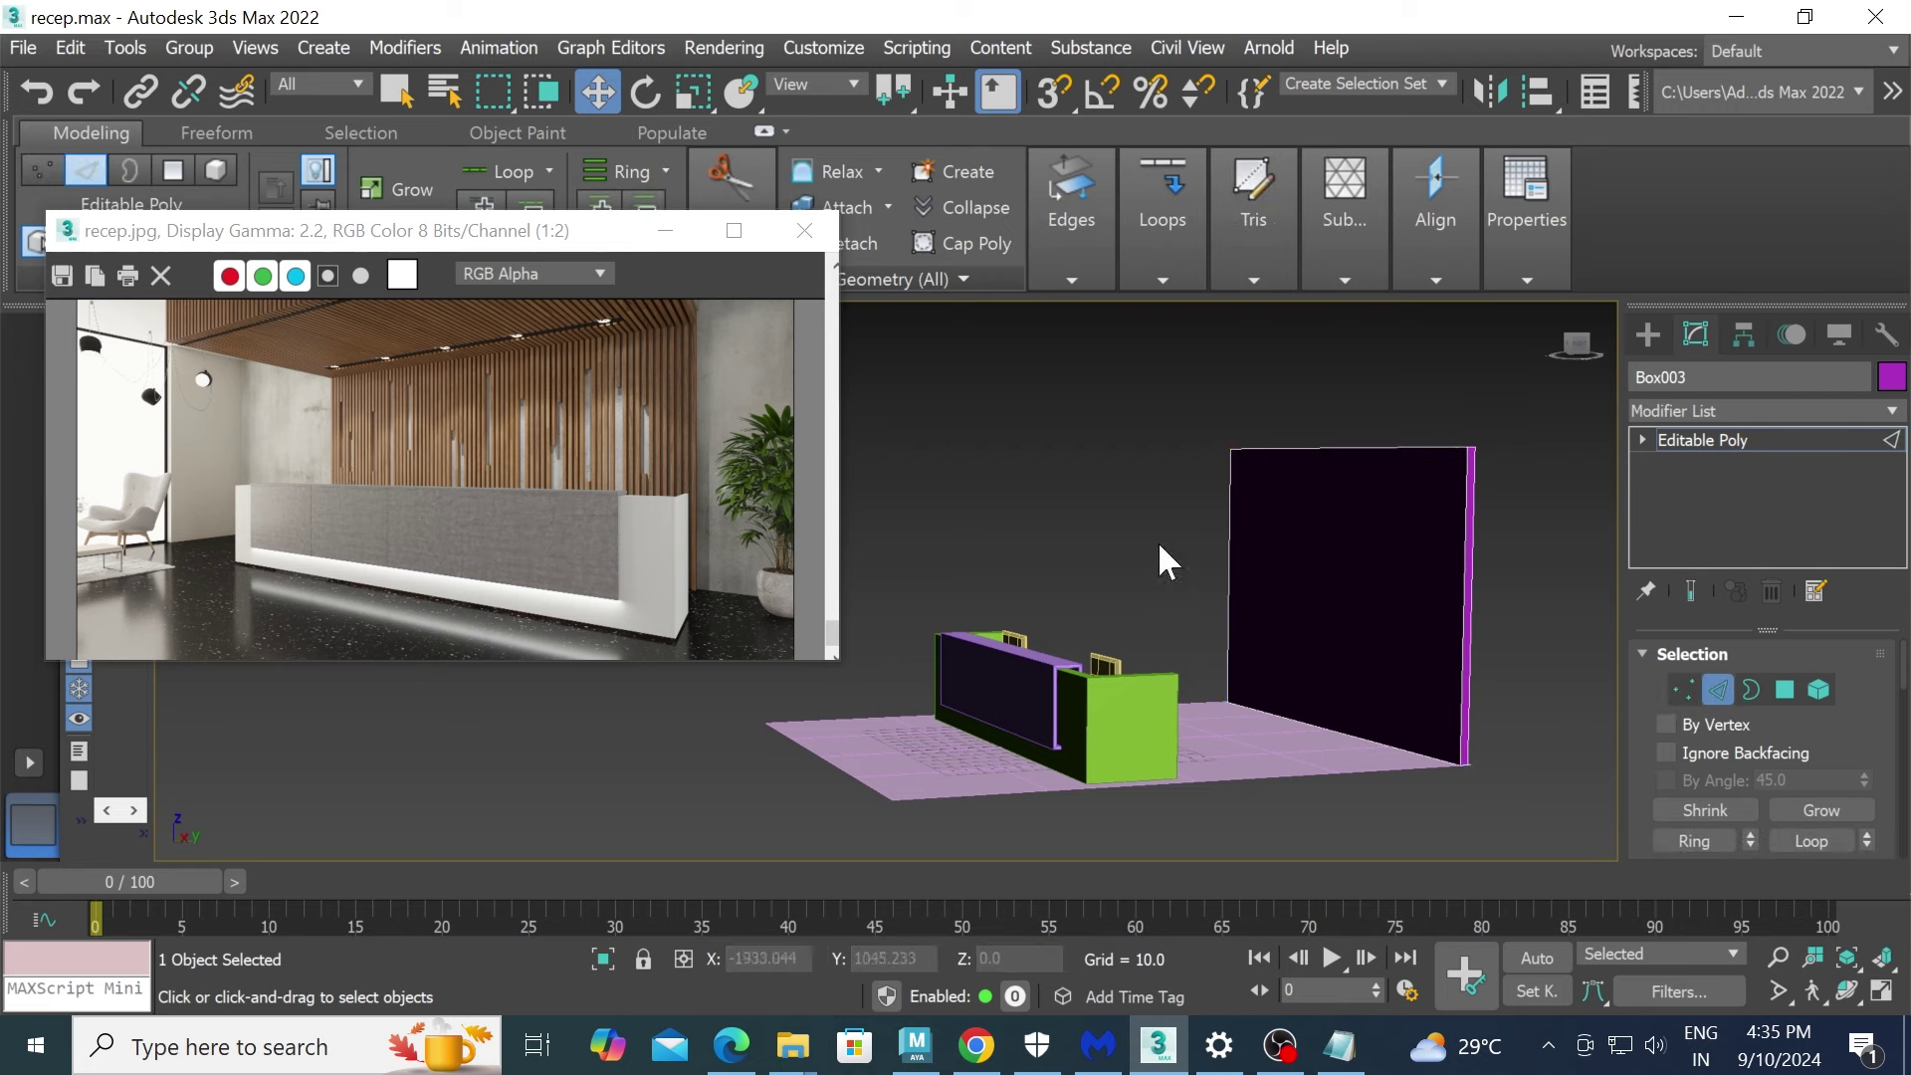
mouse_move(1157, 539)
mouse_down()
mouse_move(1550, 586)
mouse_move(1559, 603)
mouse_up()
scroll(1846, 752, down, 3)
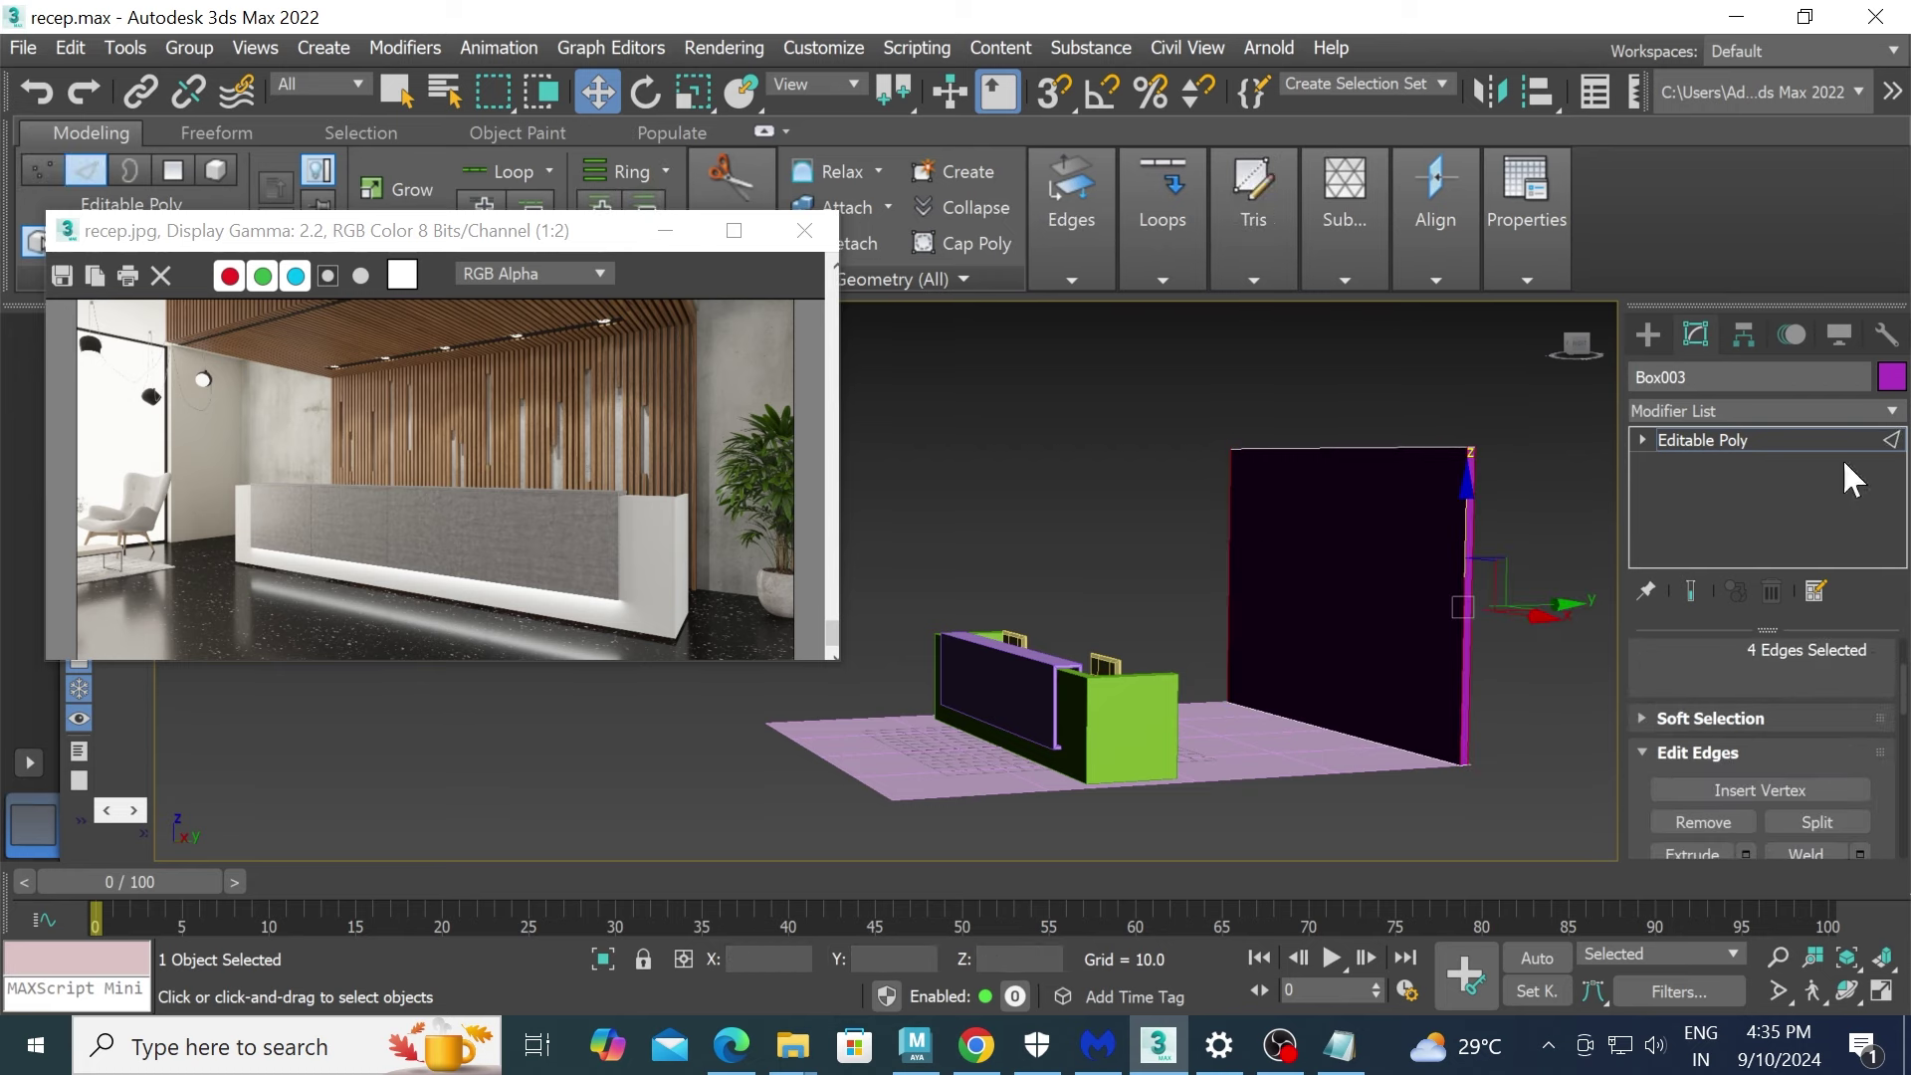
scroll(1838, 694, down, 3)
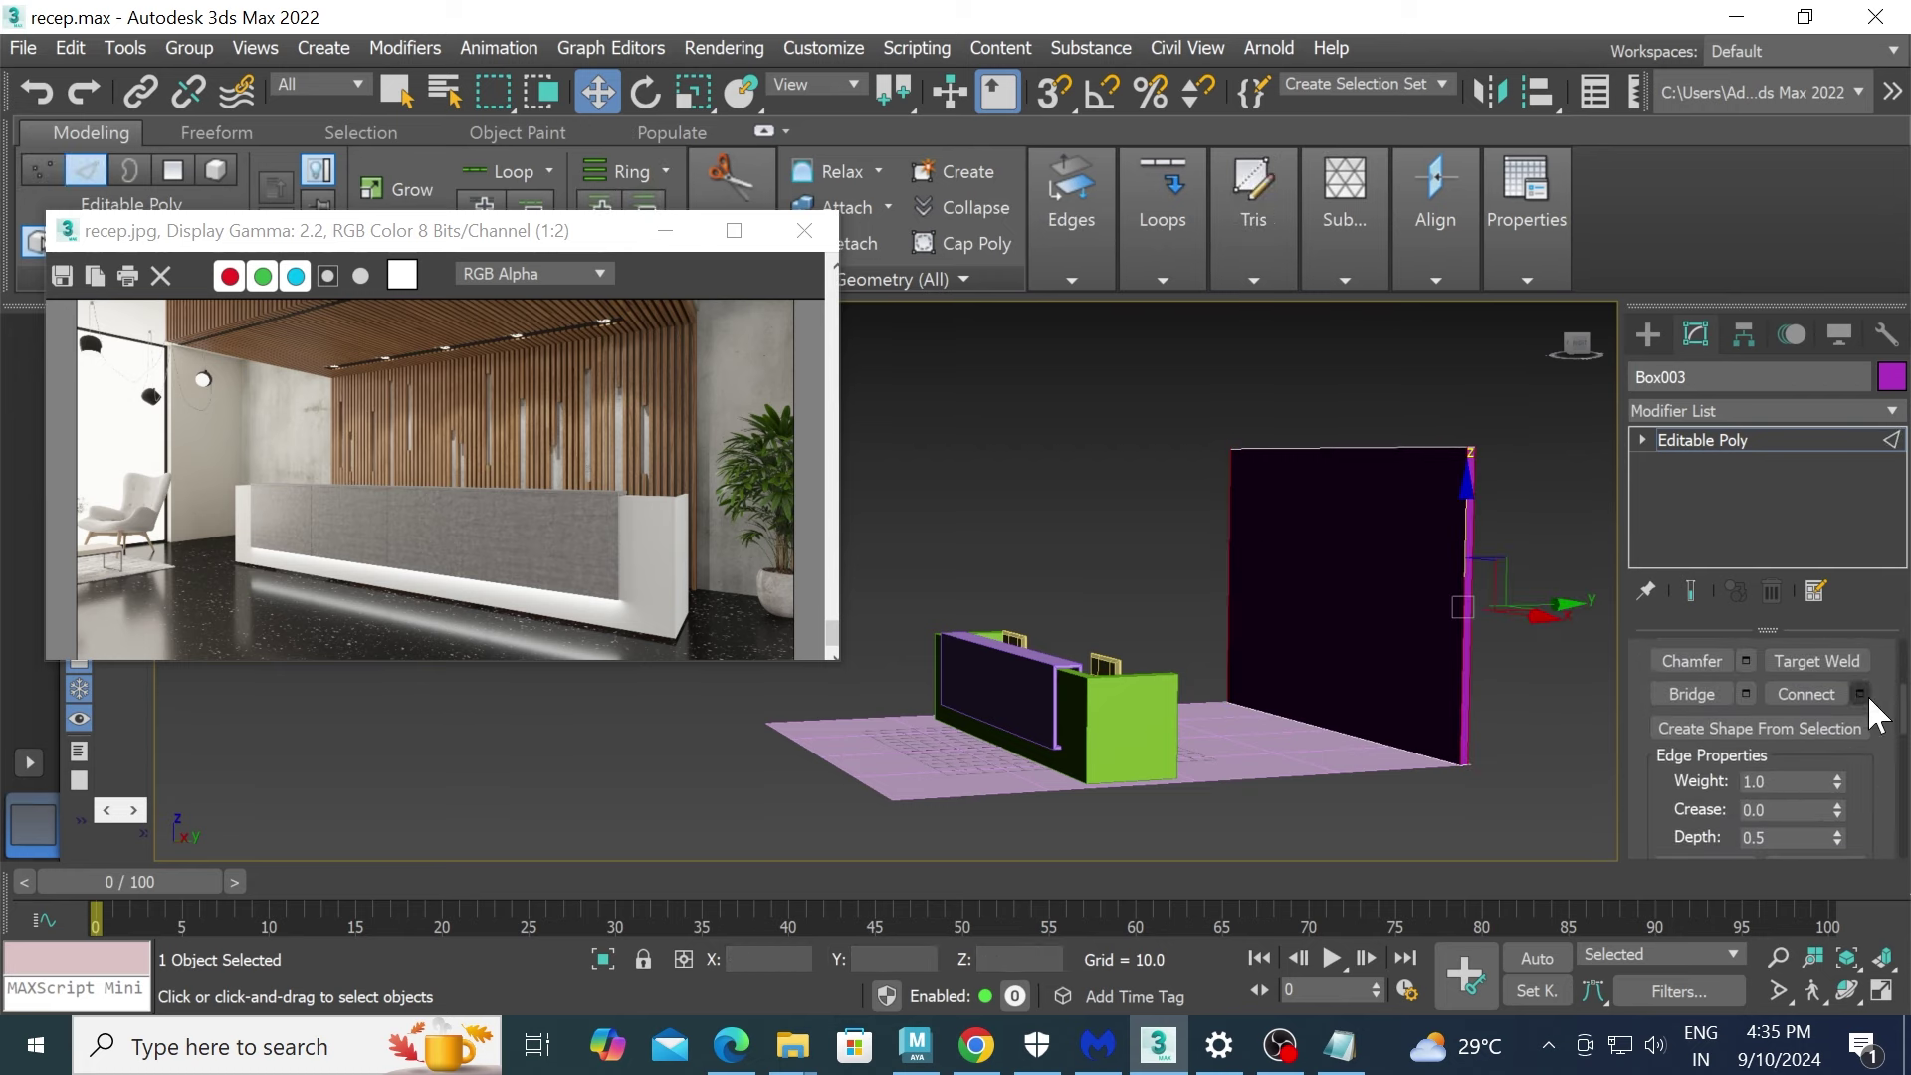
click(1860, 694)
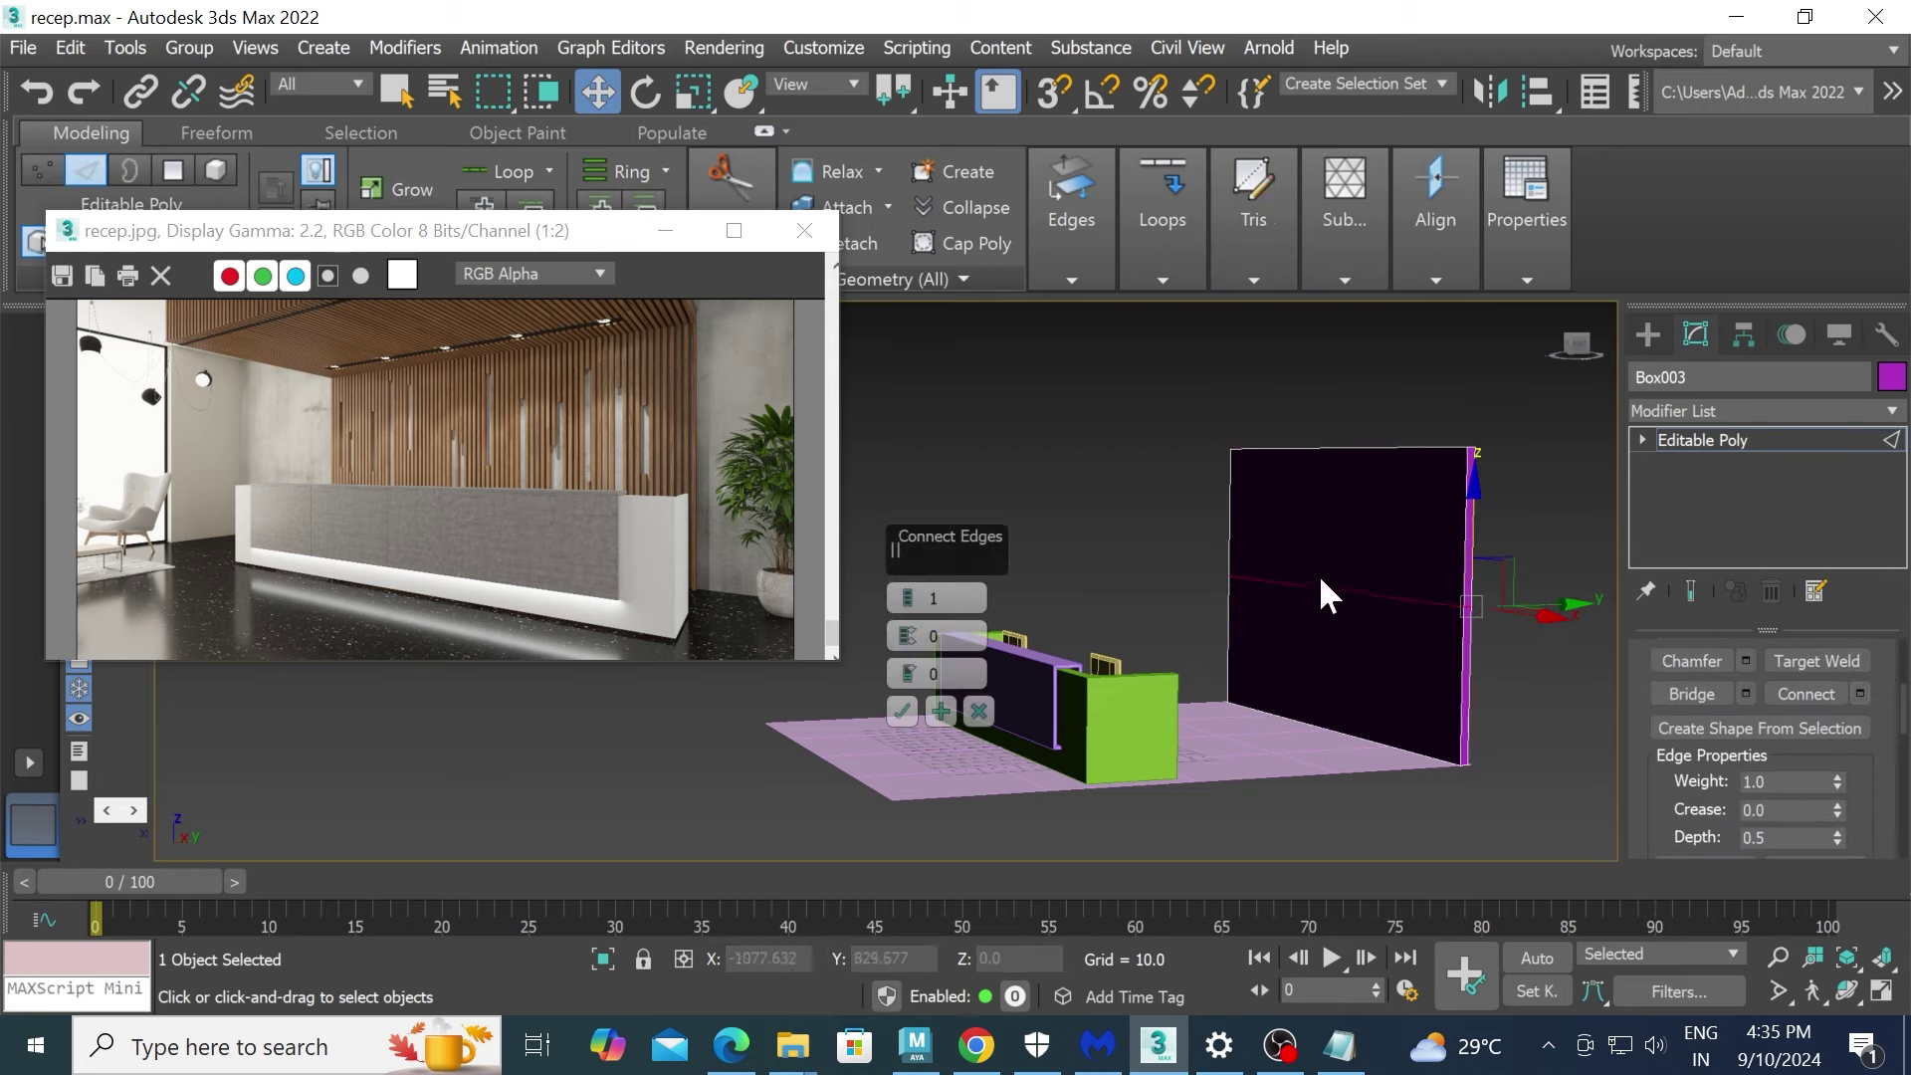
click(894, 710)
drag(1343, 522, 1338, 464)
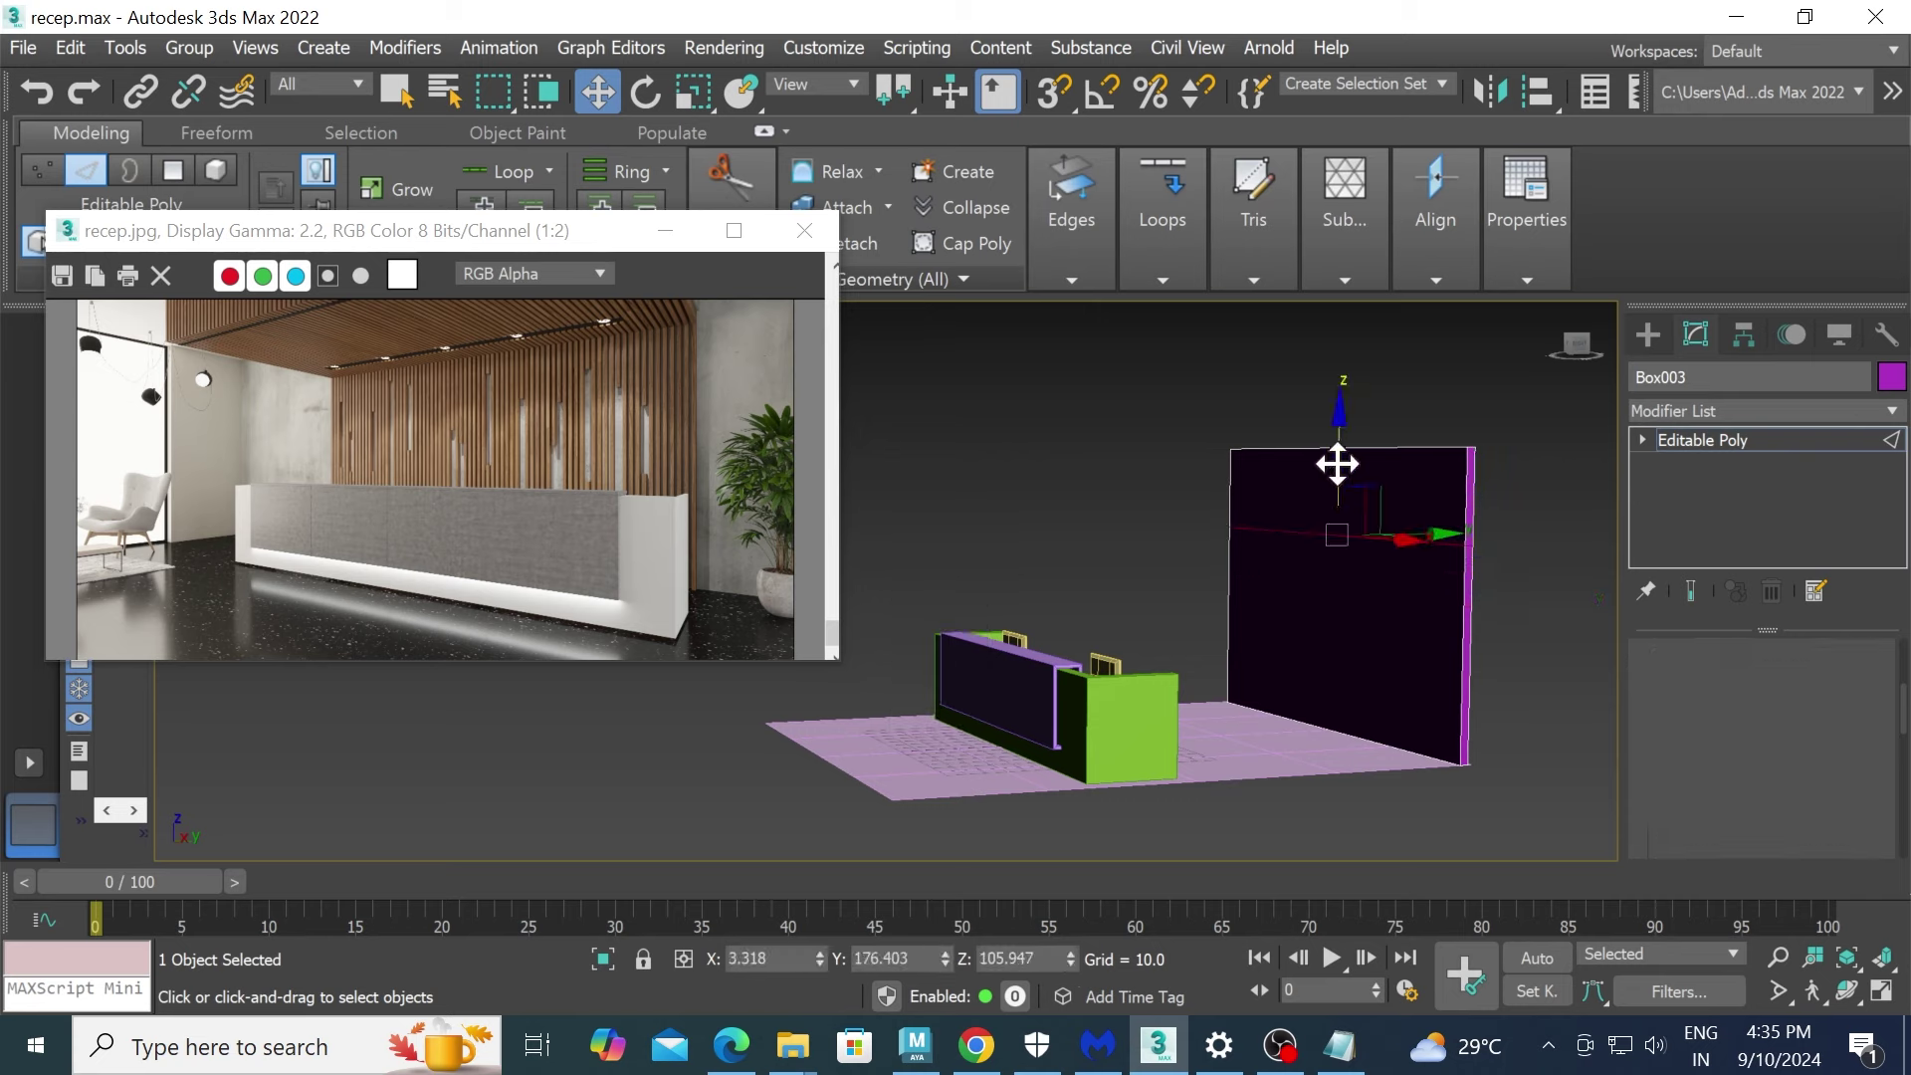
- Extrude the upper wall face outward along Y into an overhang above the desk
key(4)
click(1342, 456)
alt+middle_drag(1391, 503, 1411, 549)
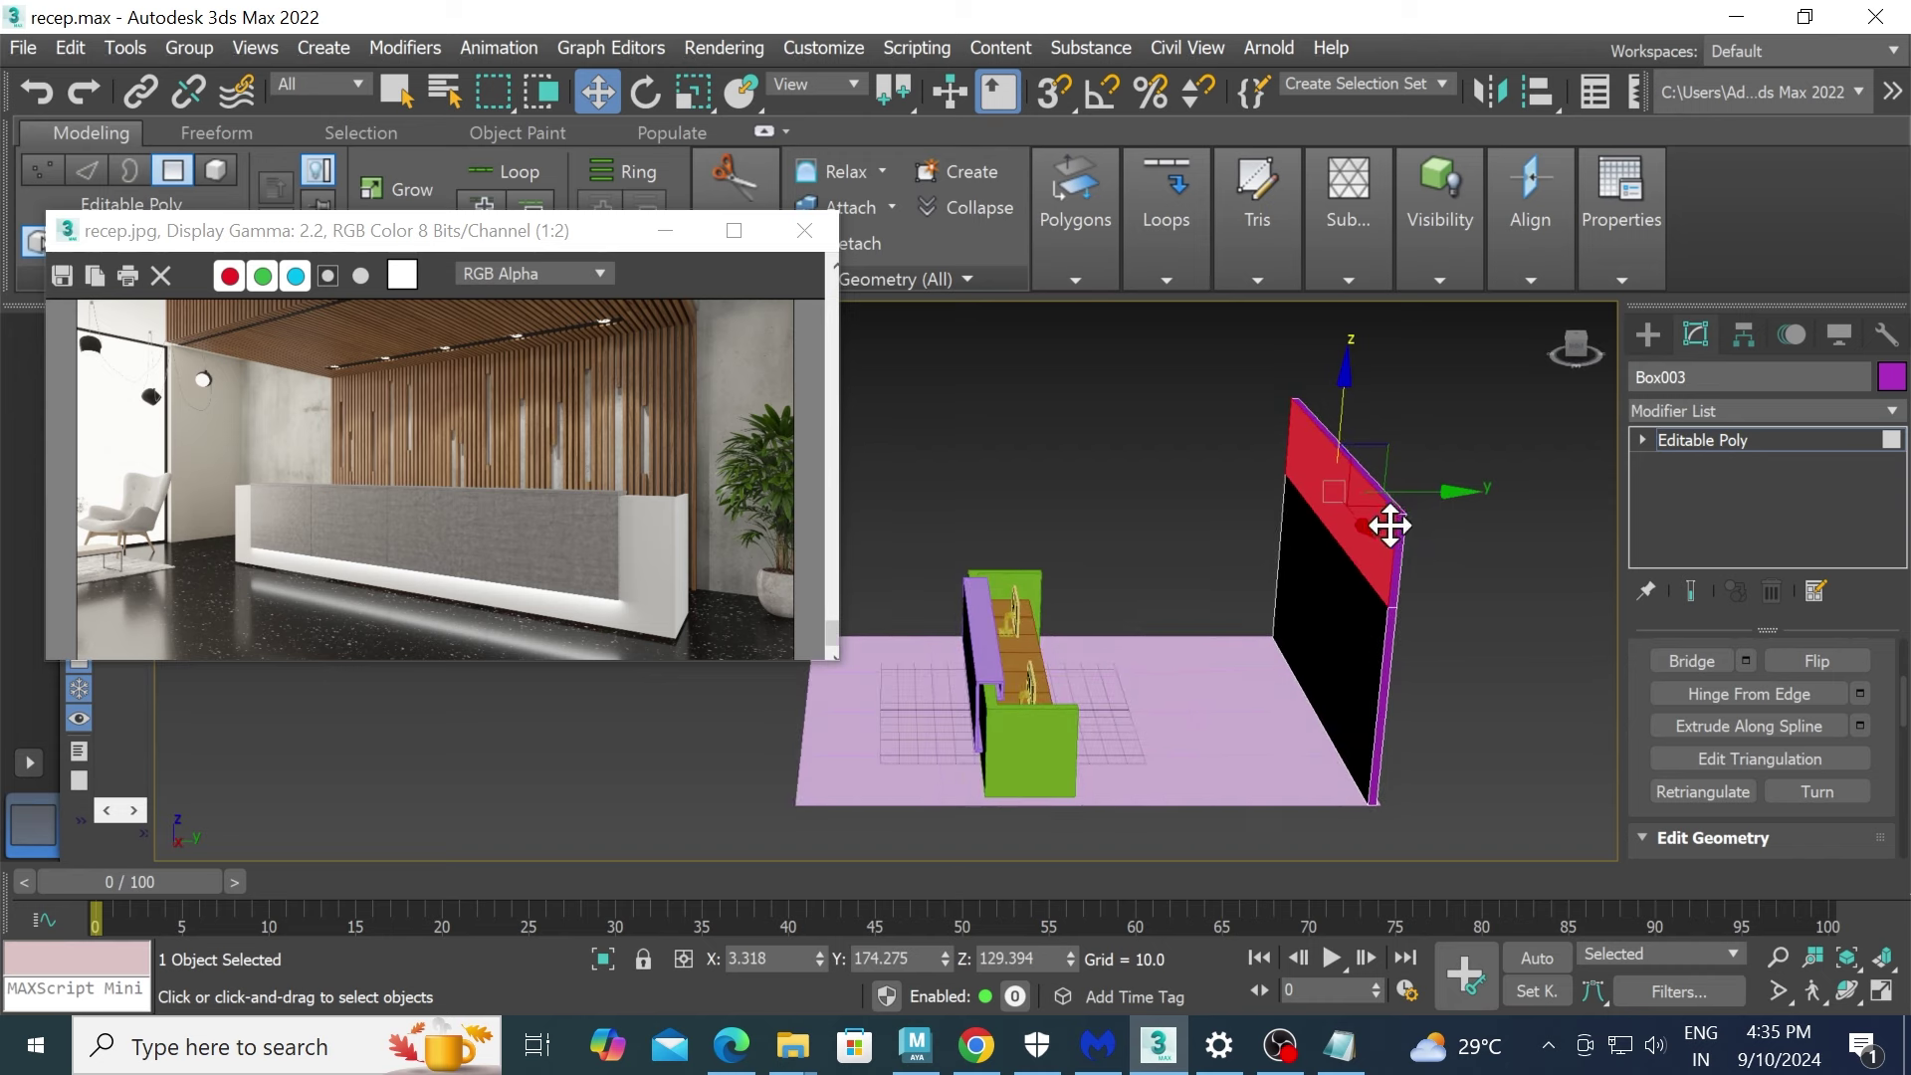
mouse_move(1433, 491)
shift+mouse_down()
mouse_move(1174, 499)
mouse_move(1212, 503)
shift+mouse_up()
alt+middle_drag(1271, 624, 1283, 554)
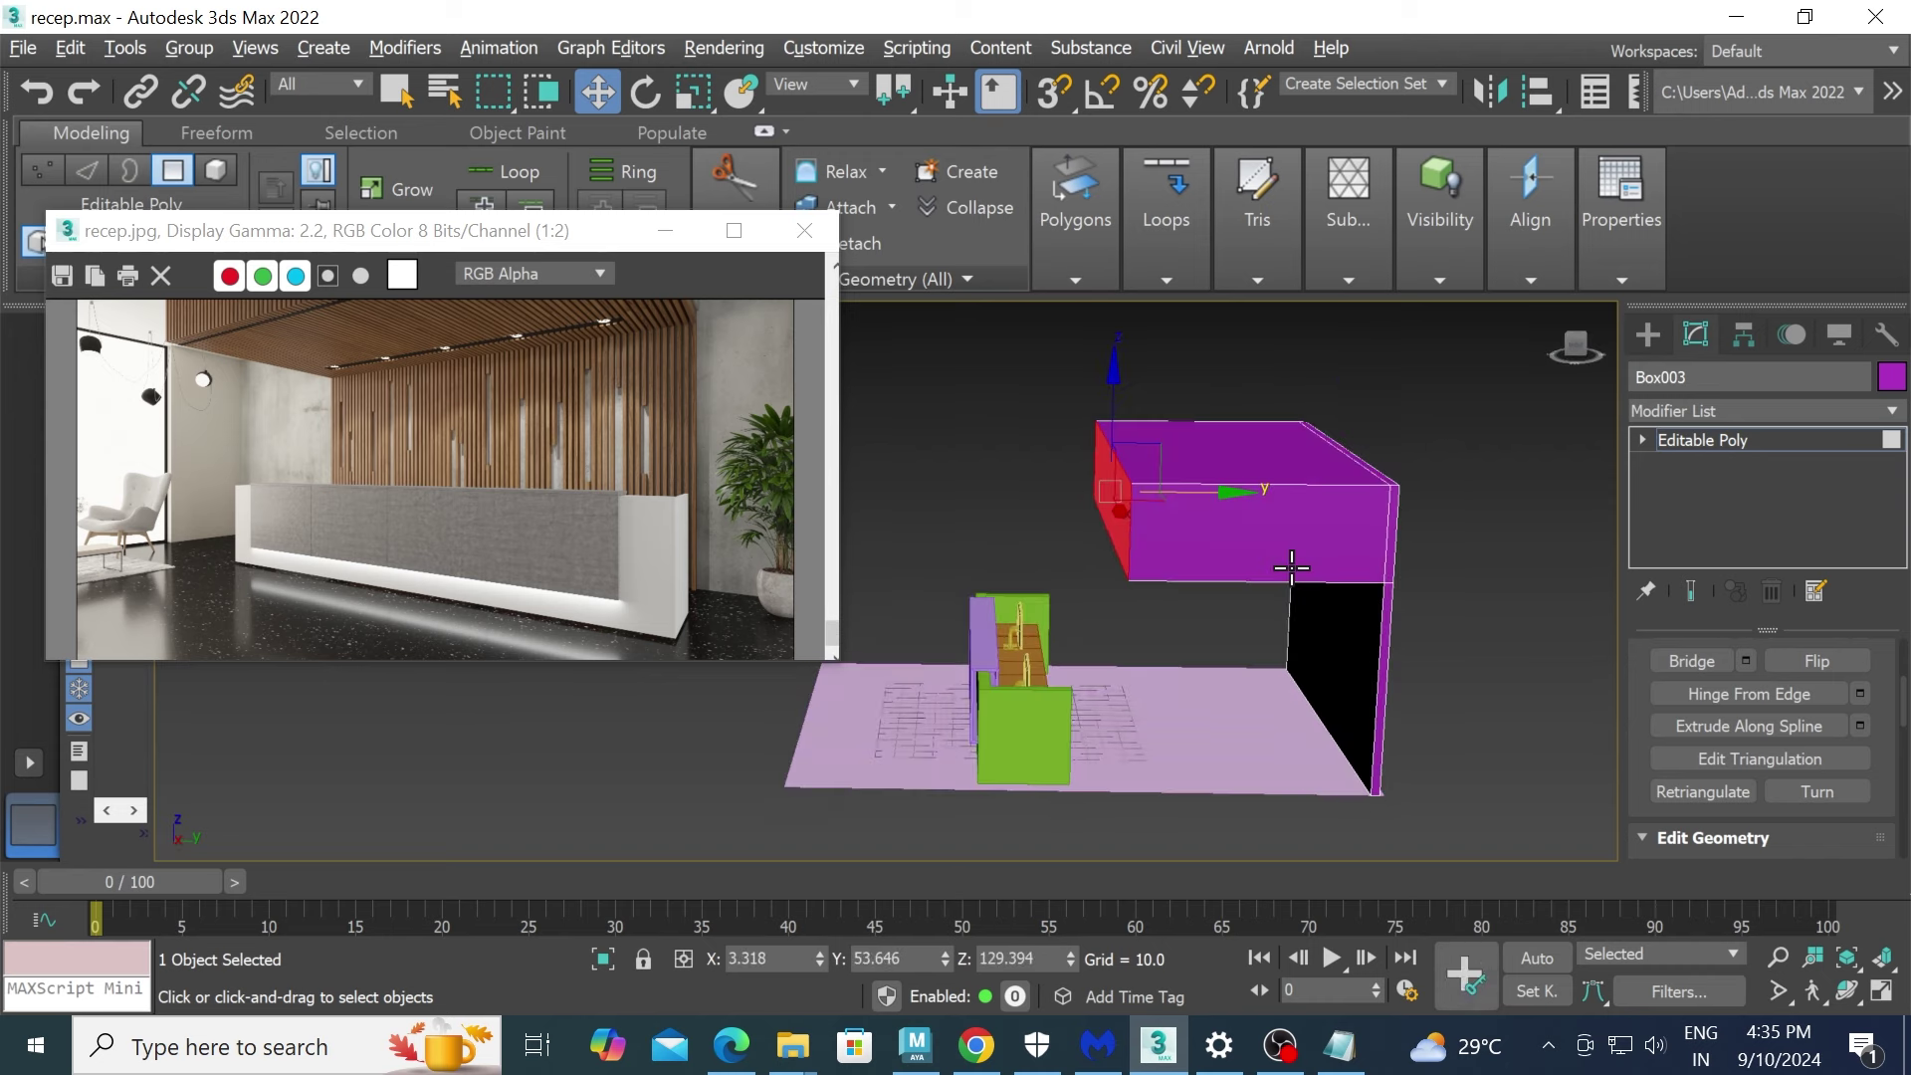
click(1814, 450)
alt+middle_drag(1494, 558, 1451, 580)
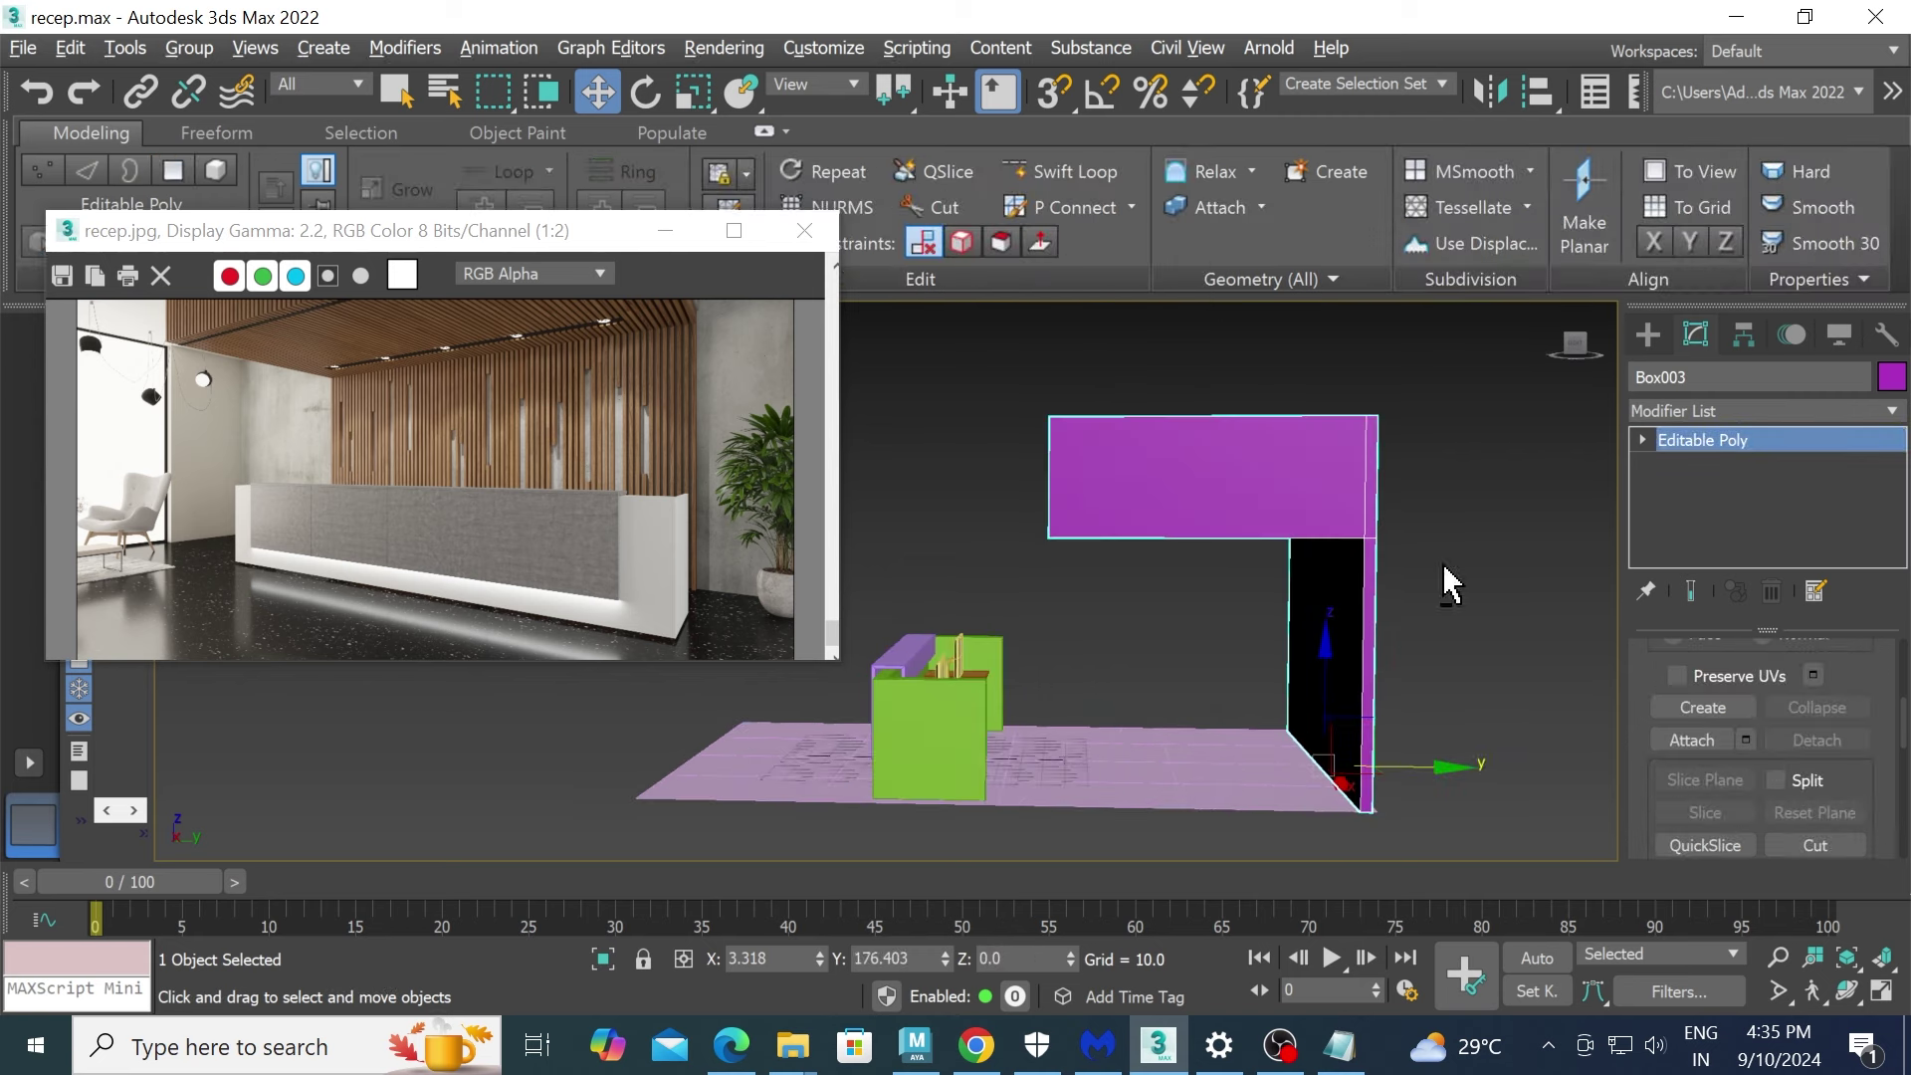
mouse_move(921, 686)
alt+middle_down()
mouse_move(1011, 648)
mouse_move(974, 637)
alt+middle_up()
drag(901, 570, 1098, 843)
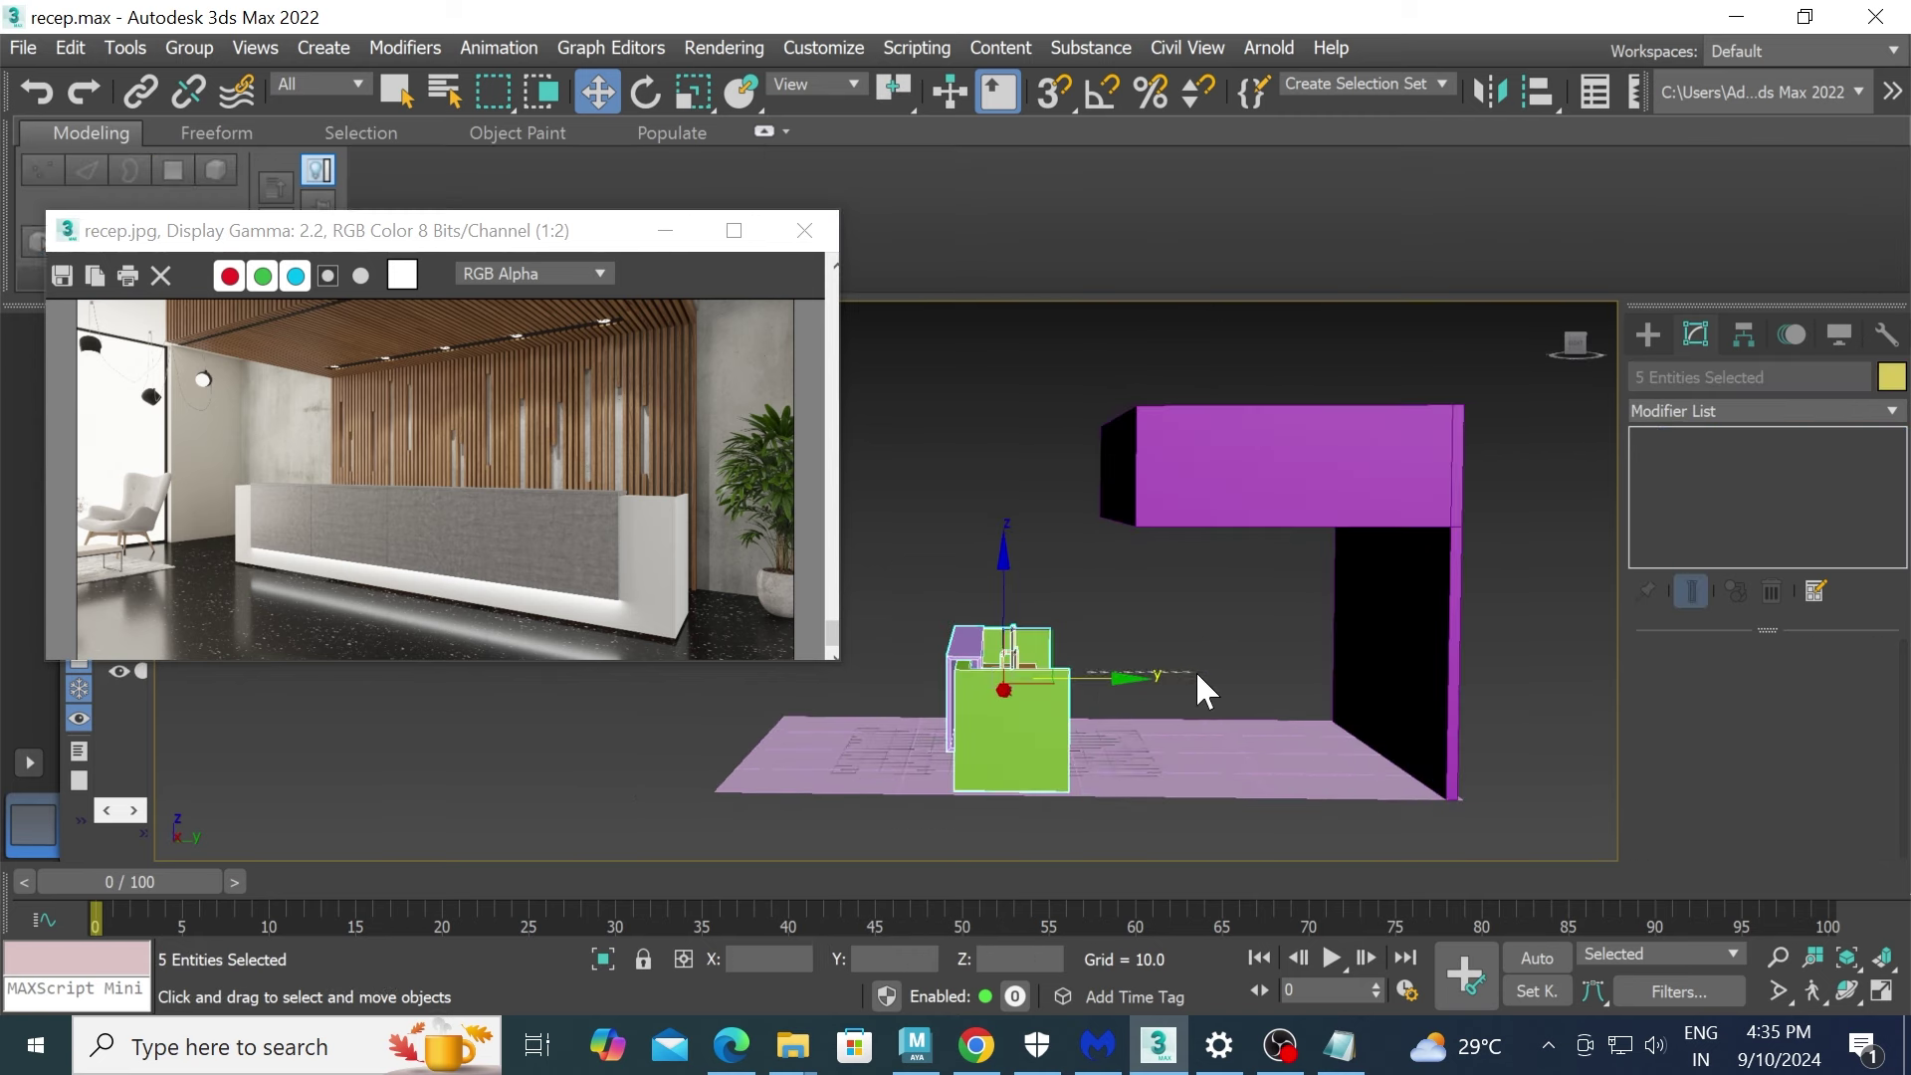
- Slide the five desk pieces back toward the overhanging back wall
click(1205, 690)
key(ctrl+z)
drag(1095, 678, 1279, 694)
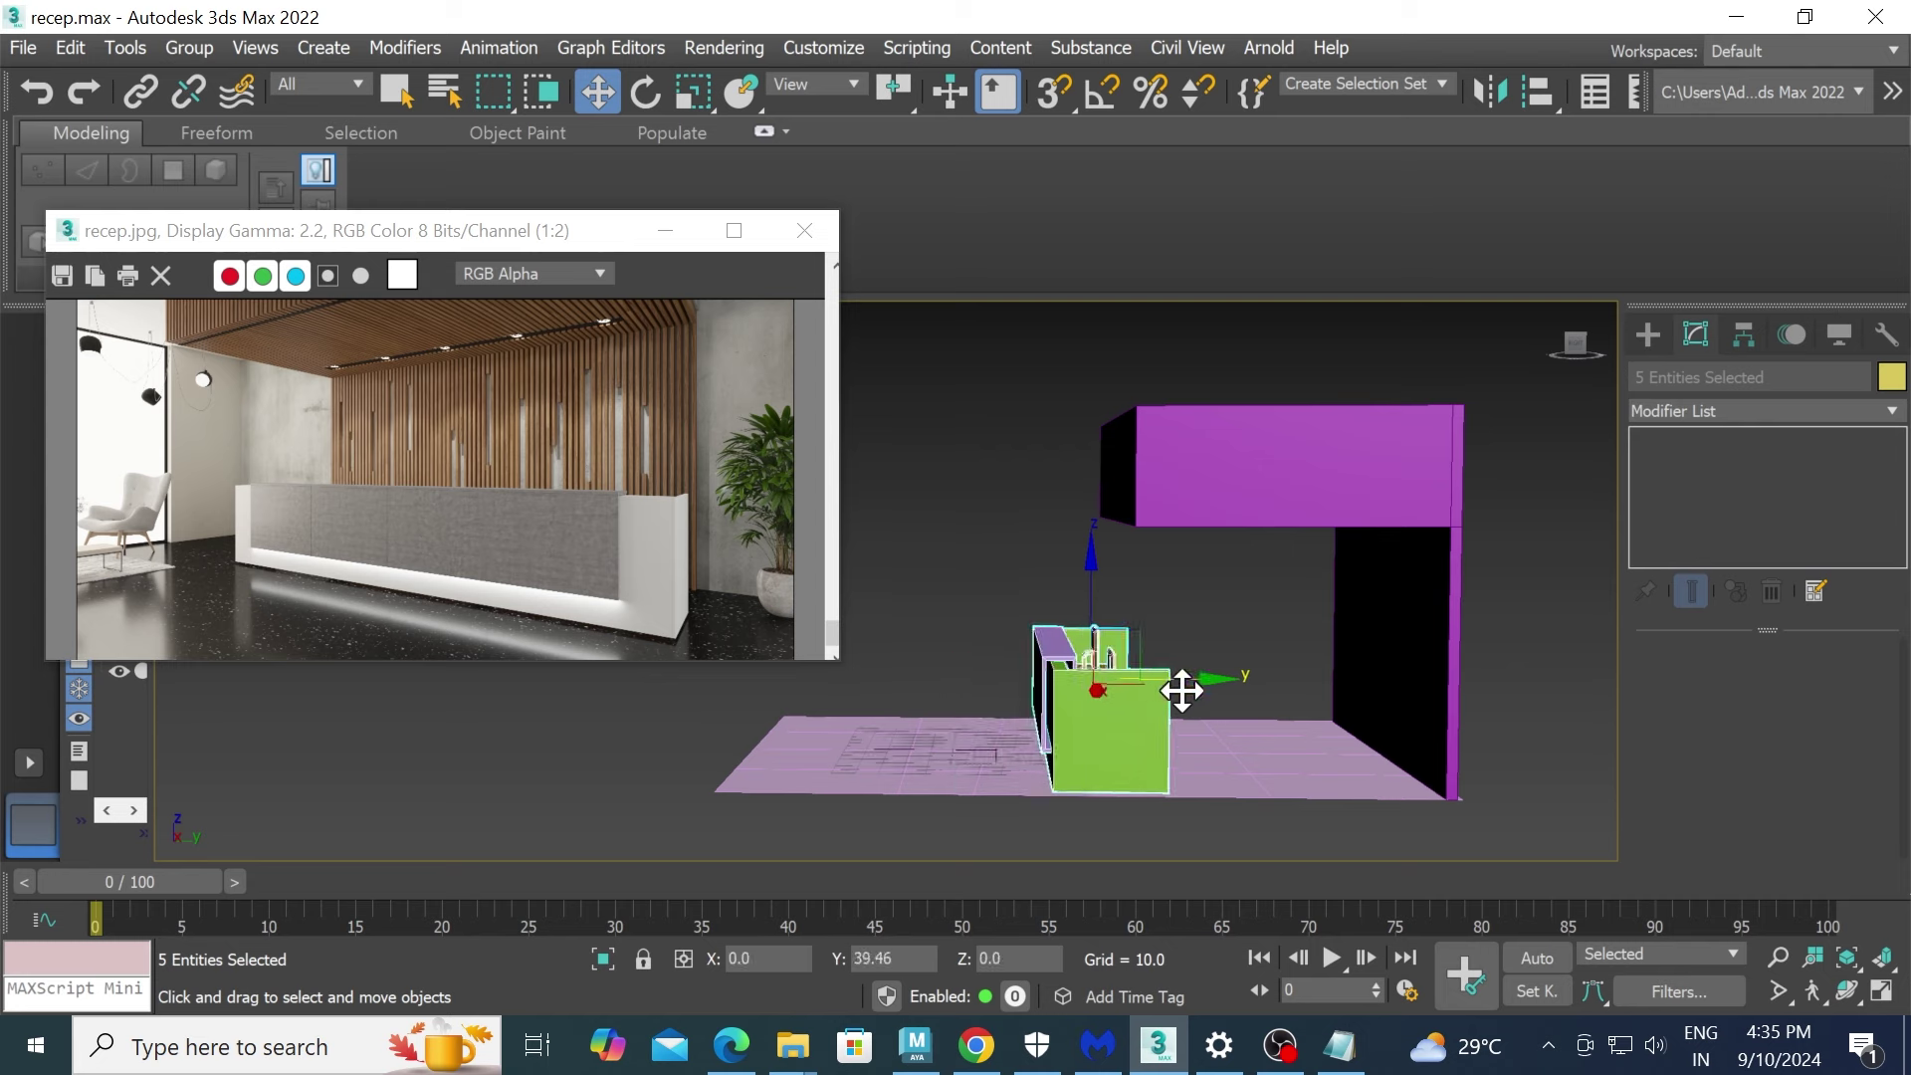
- Orbit to the front and zoom out to frame the desk, wall and floor
alt+middle_drag(1279, 693, 1357, 695)
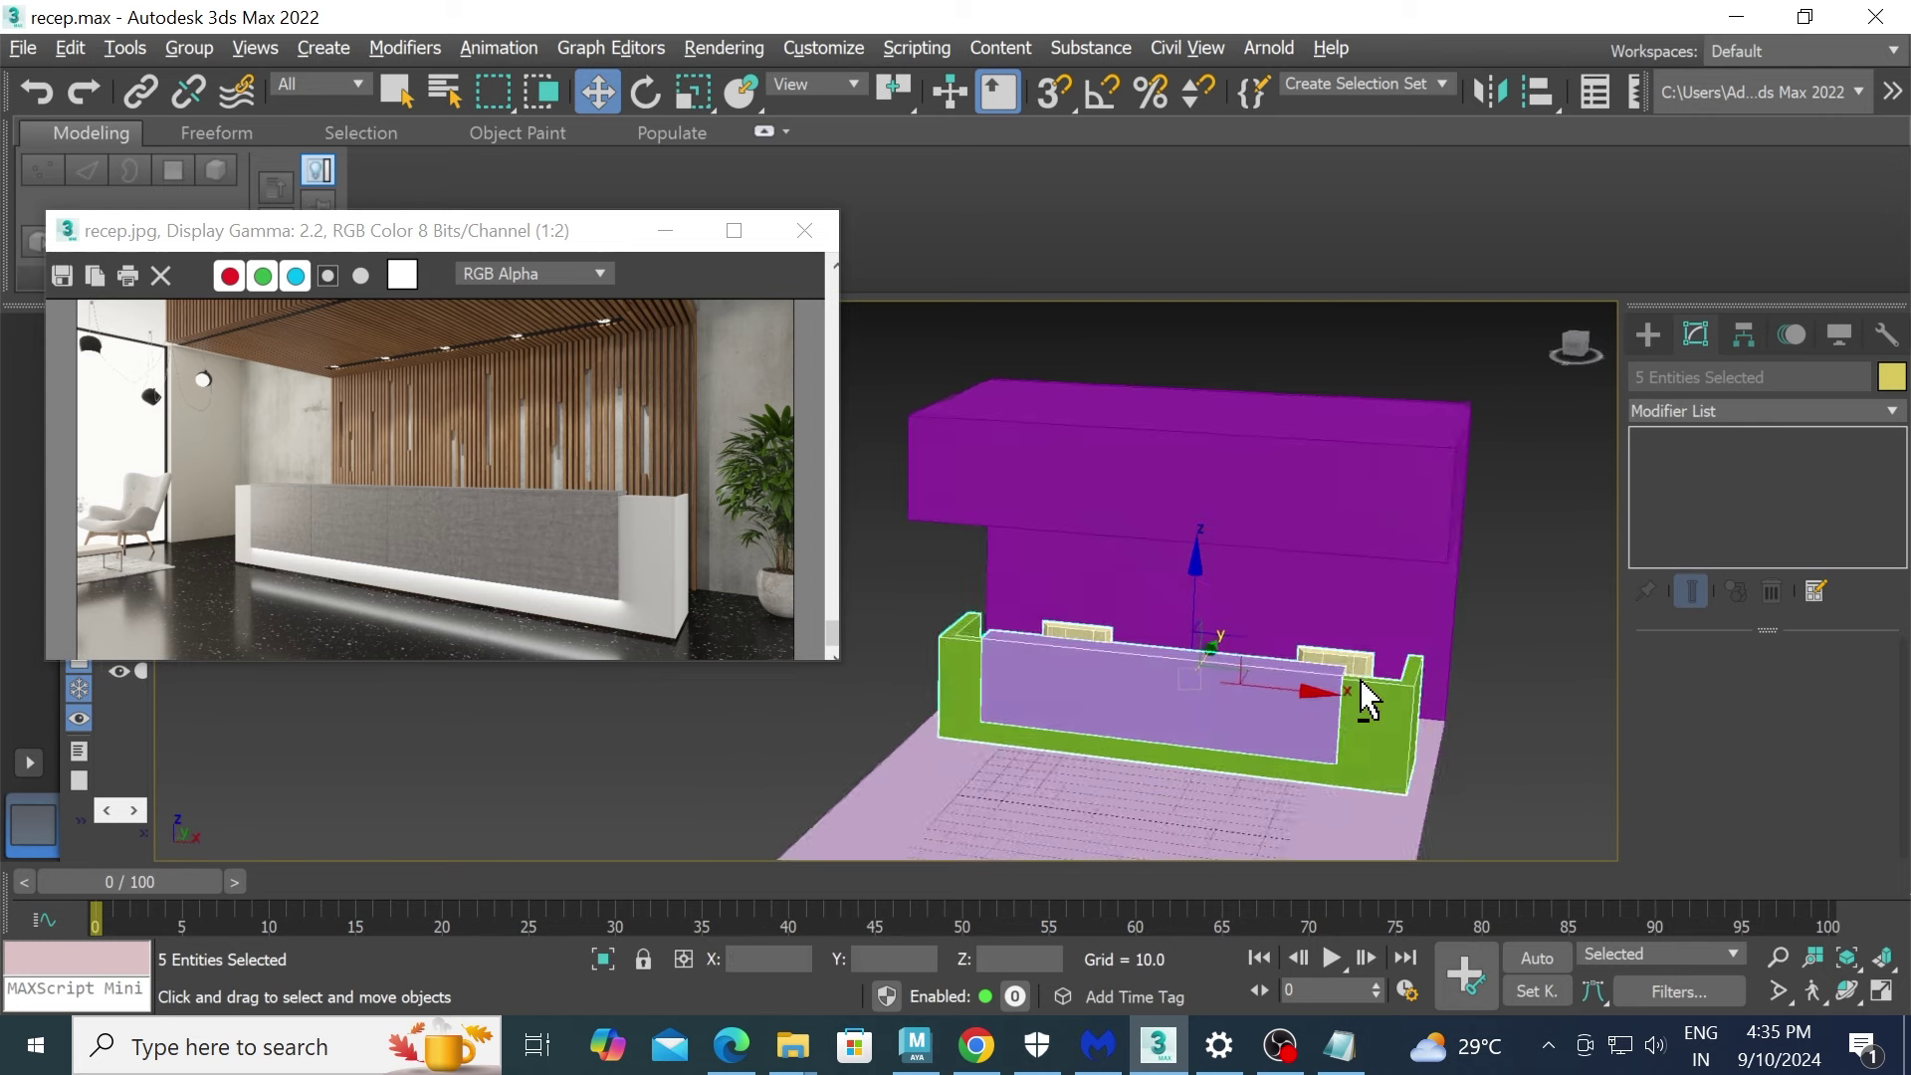
scroll(1336, 670, up, 2)
scroll(1324, 670, up, 2)
scroll(1272, 677, up, 4)
scroll(1284, 697, down, 2)
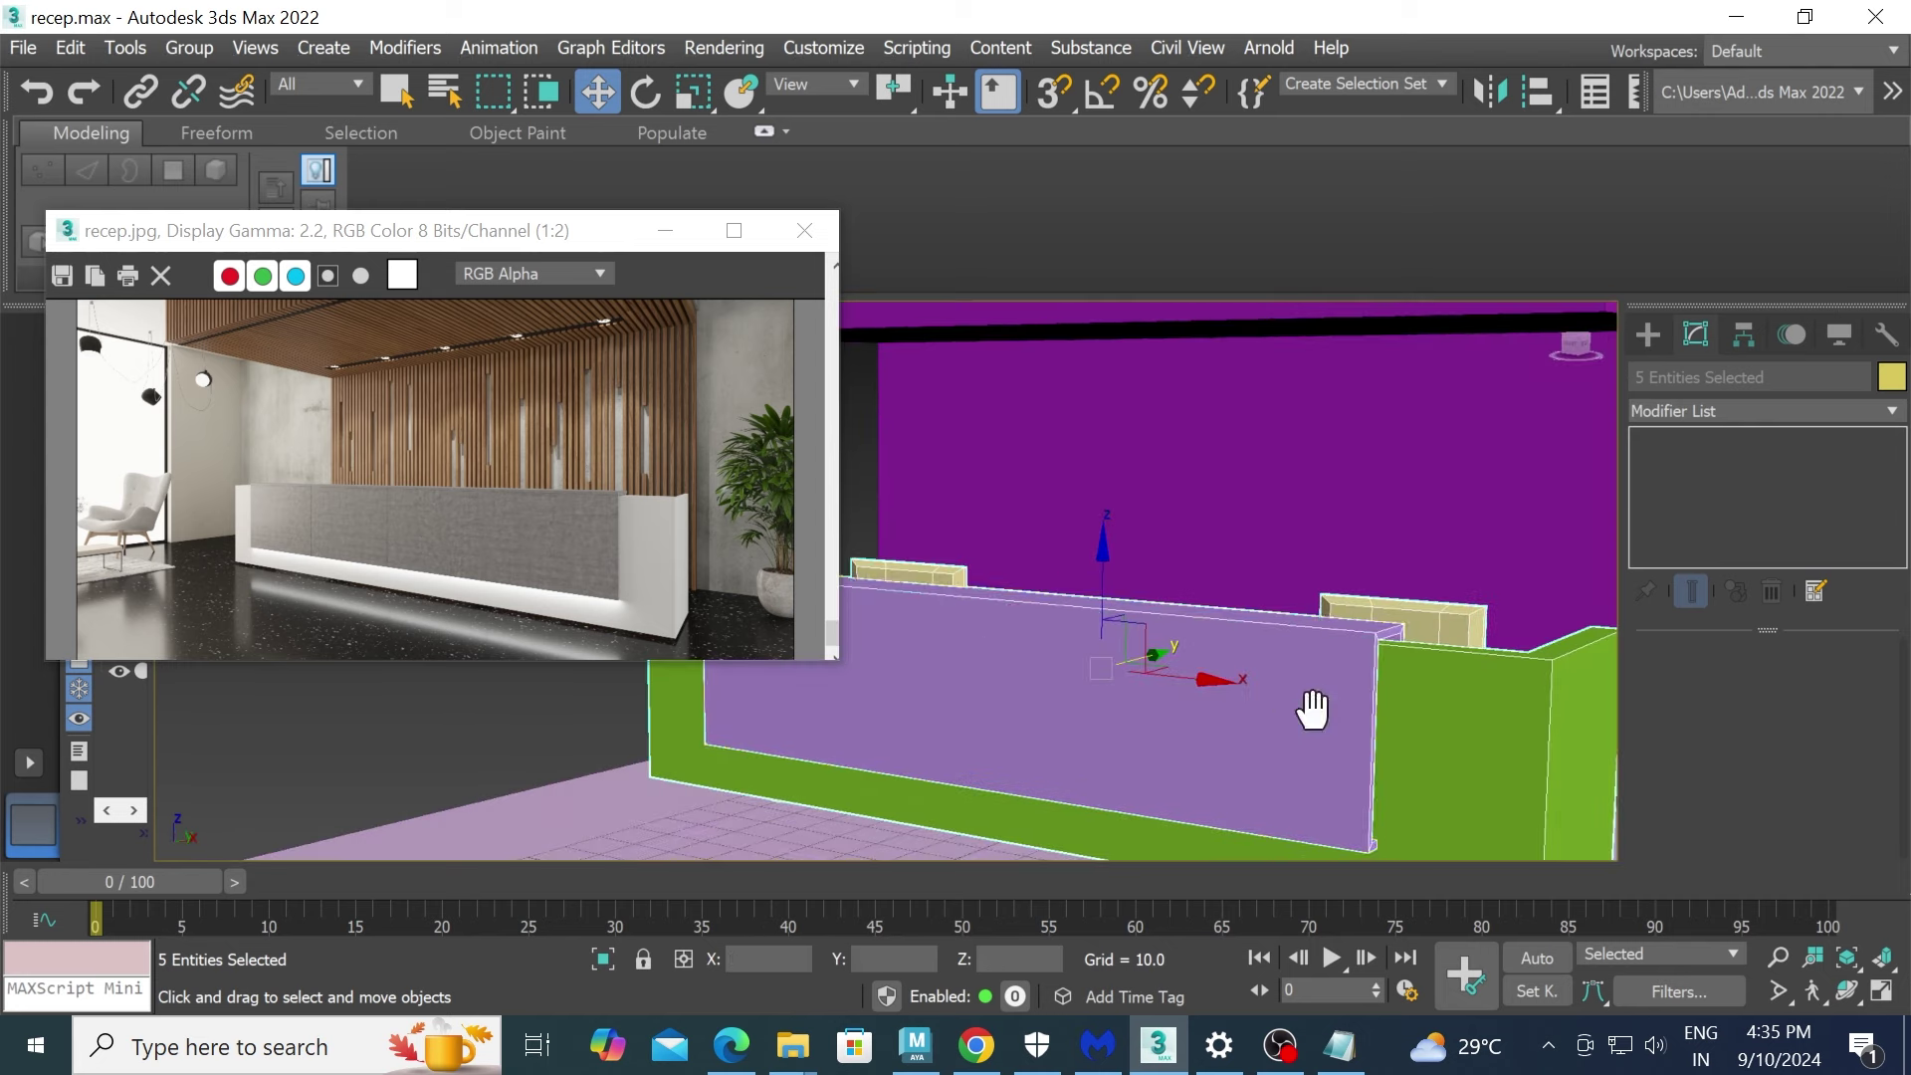
scroll(1220, 691, down, 3)
scroll(1221, 691, down, 1)
scroll(1220, 691, down, 2)
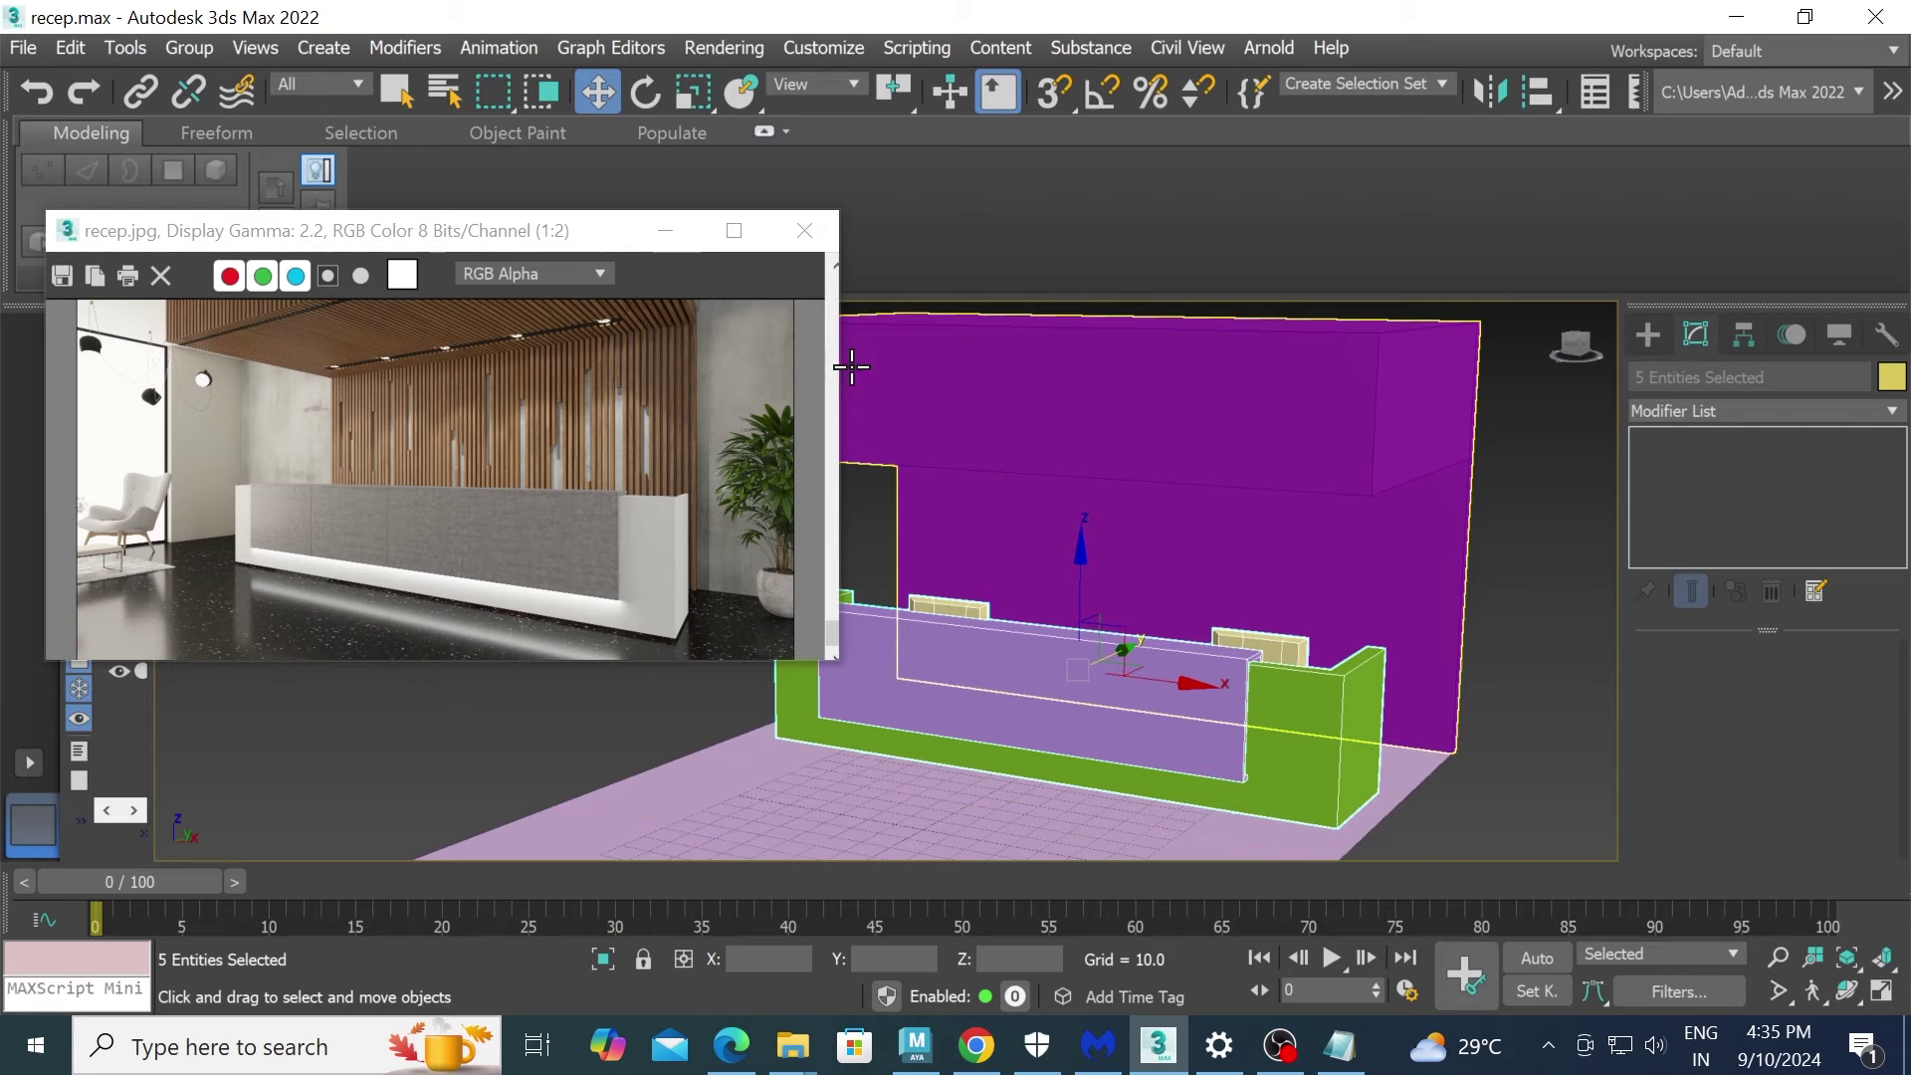
click(719, 49)
- Switch the production renderer to Scanline Renderer with Force 2-Sided enabled
click(814, 187)
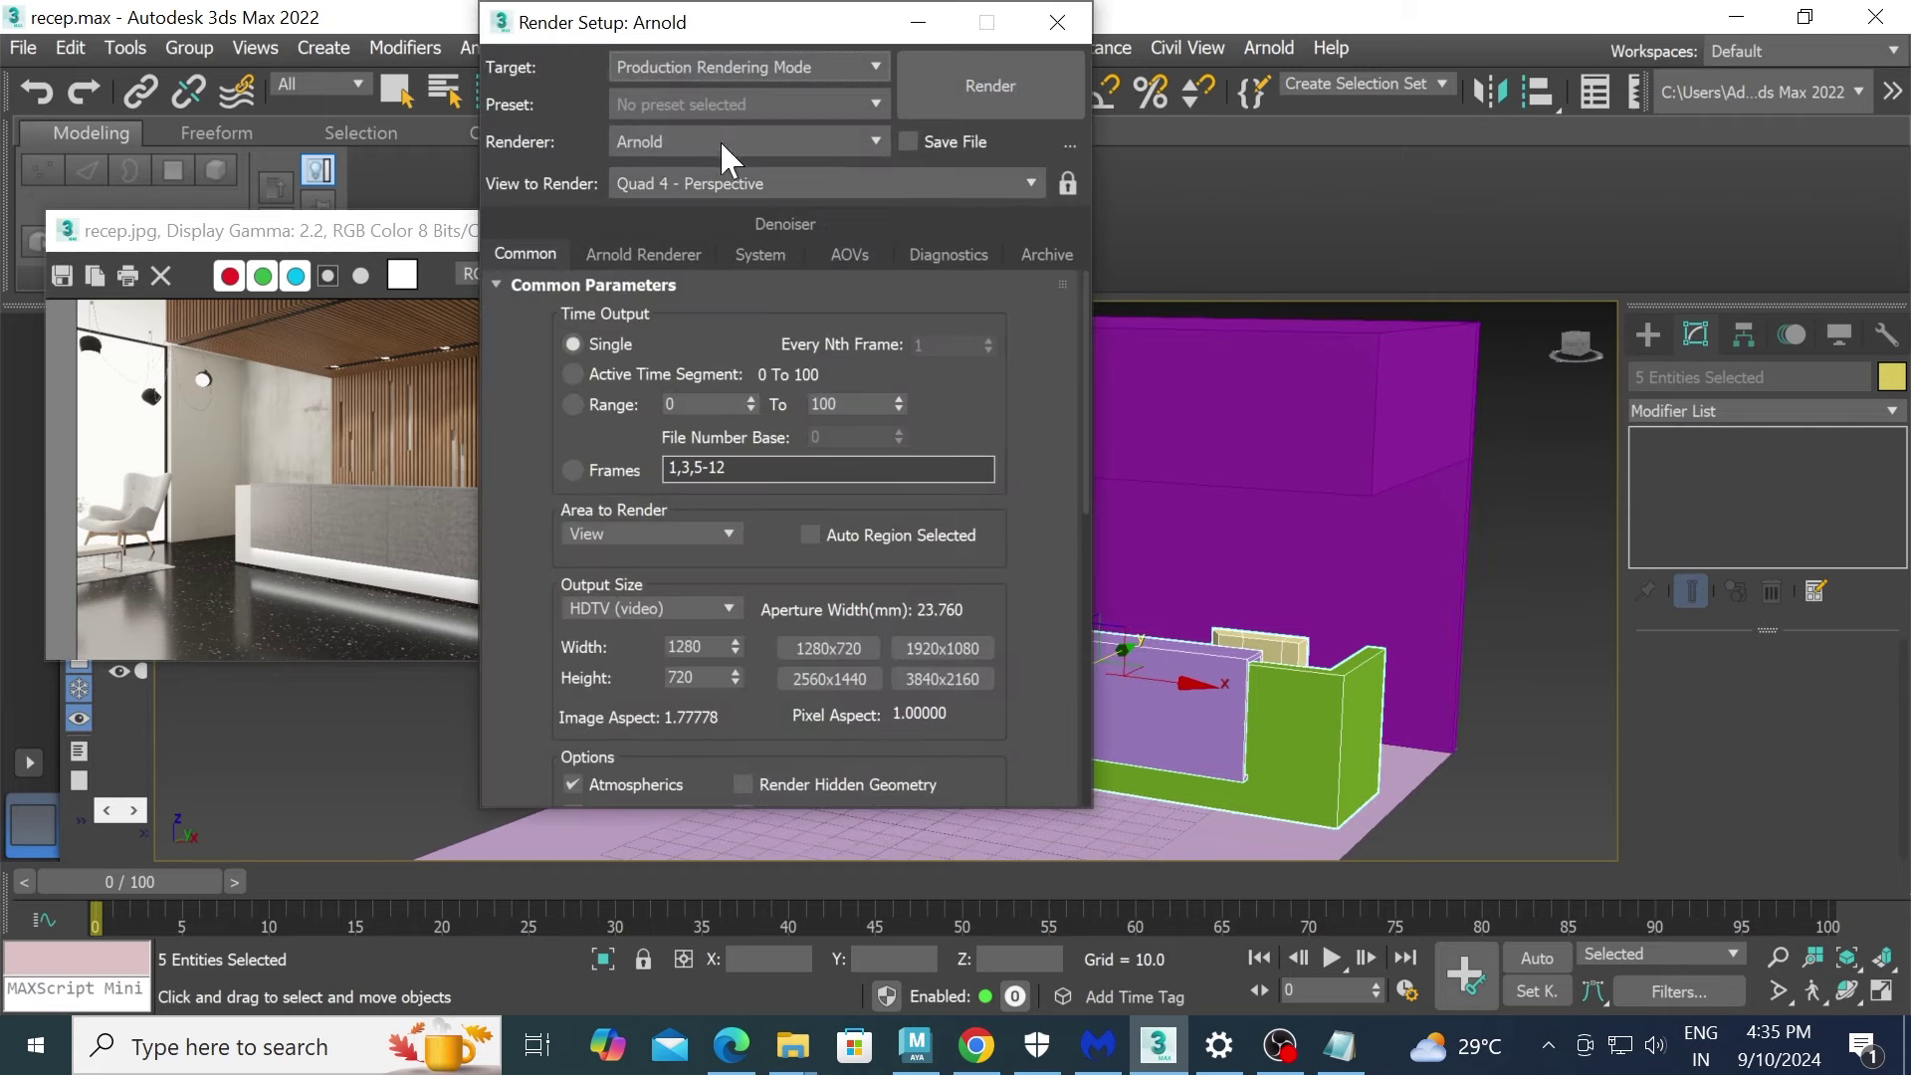
click(652, 142)
click(683, 230)
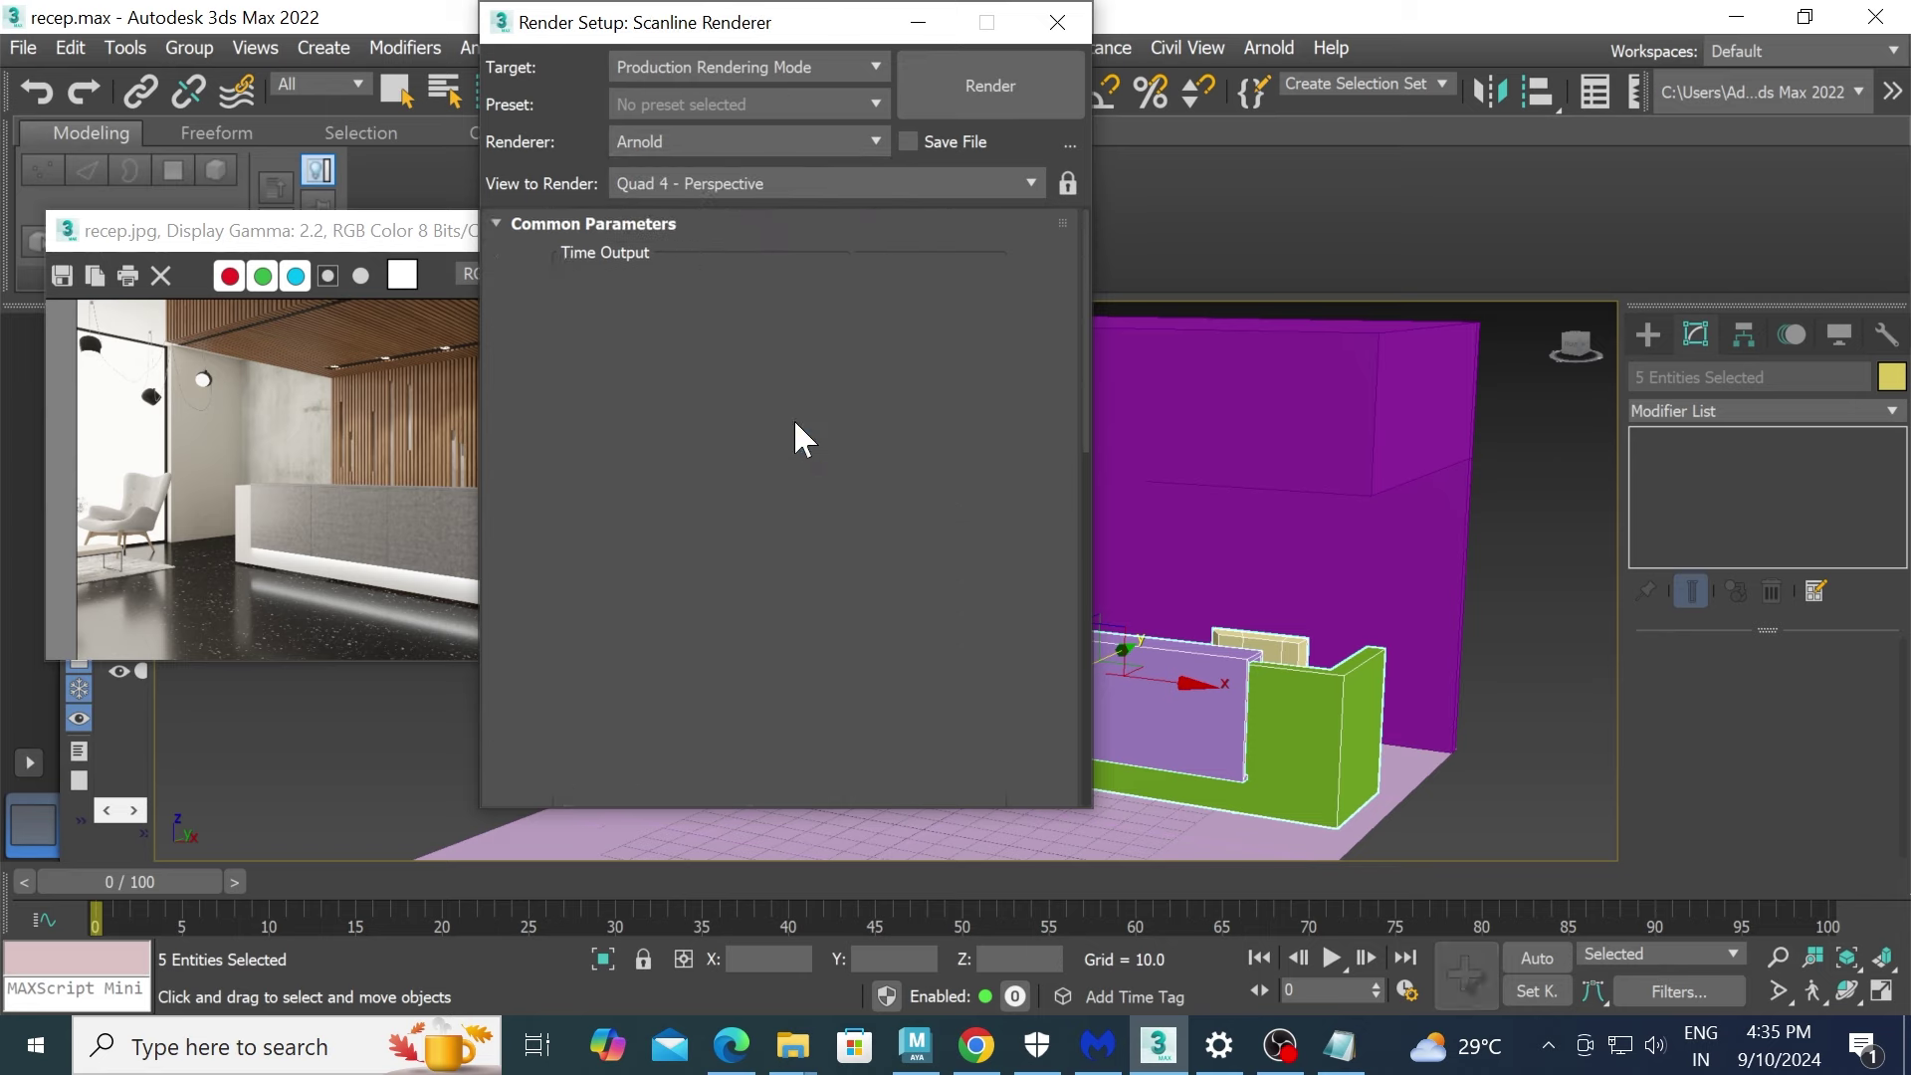
scroll(814, 694, down, 3)
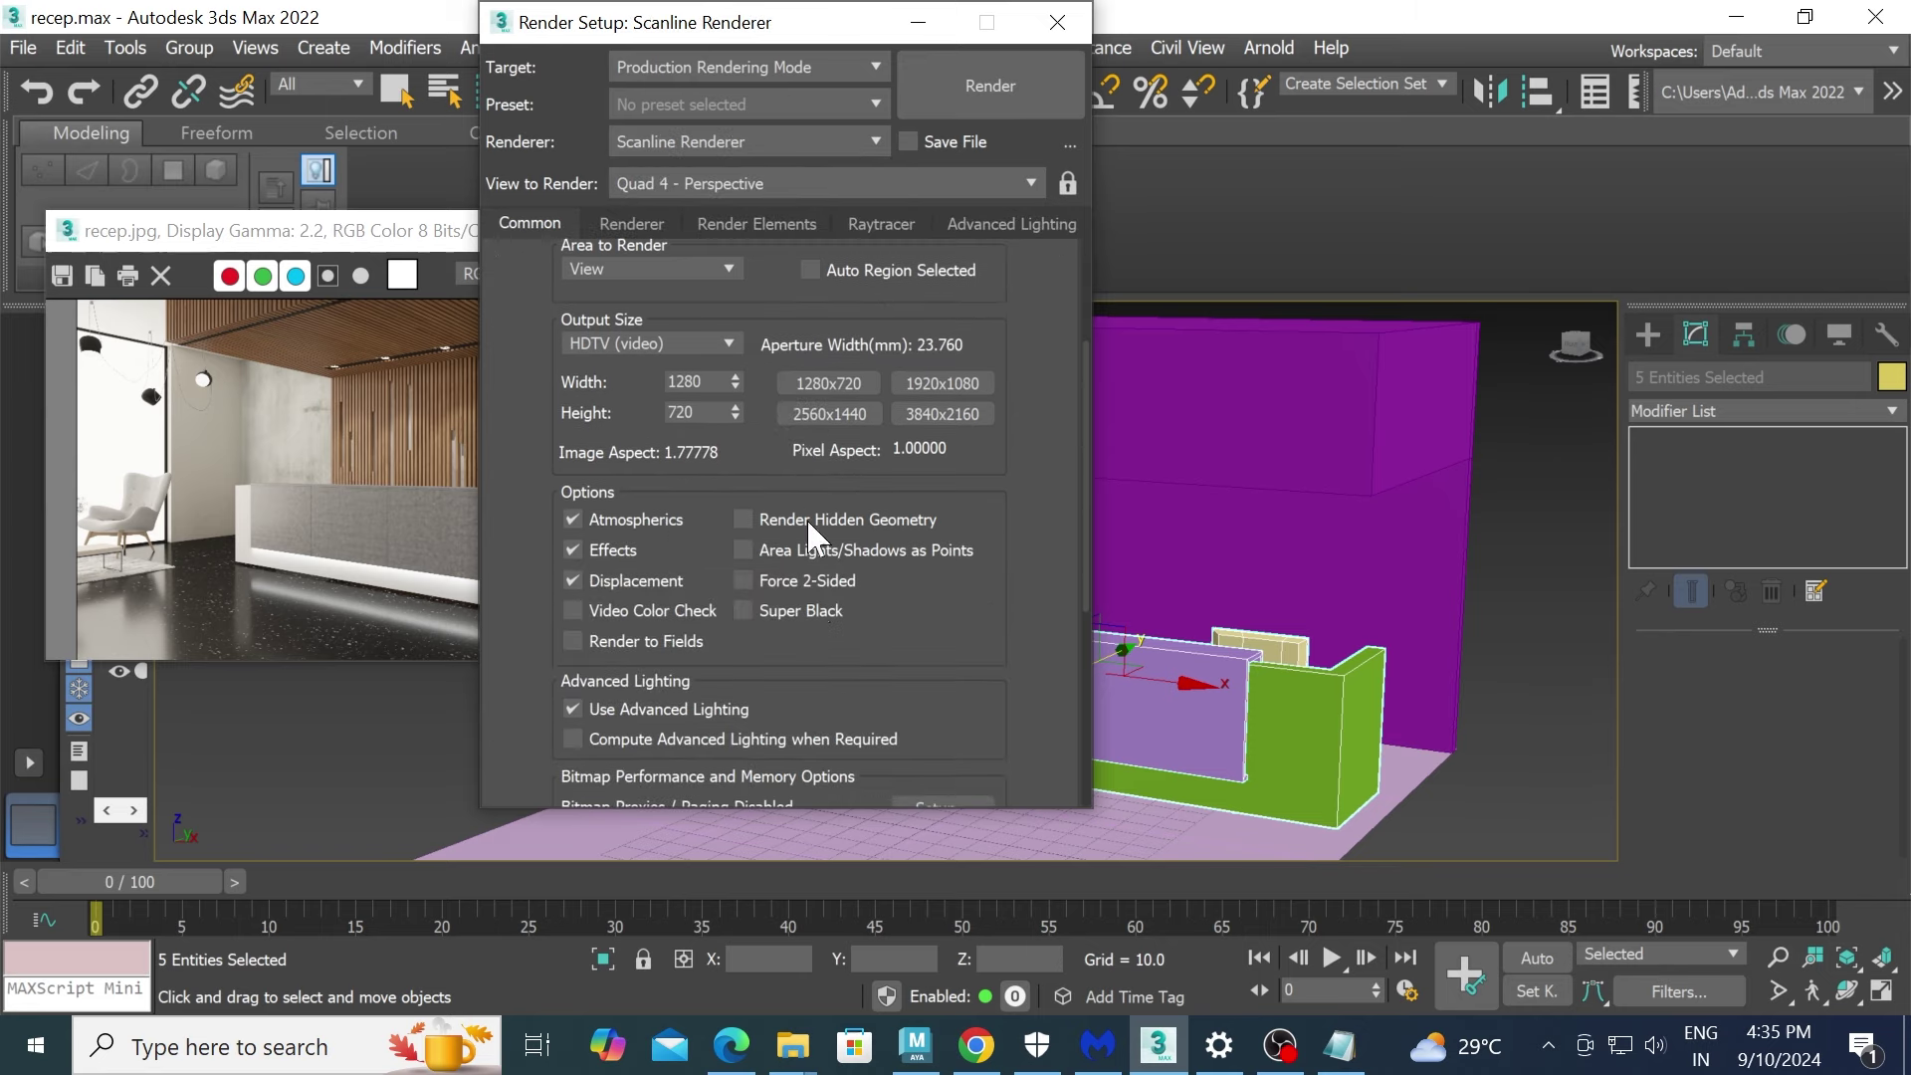
click(808, 585)
click(1059, 35)
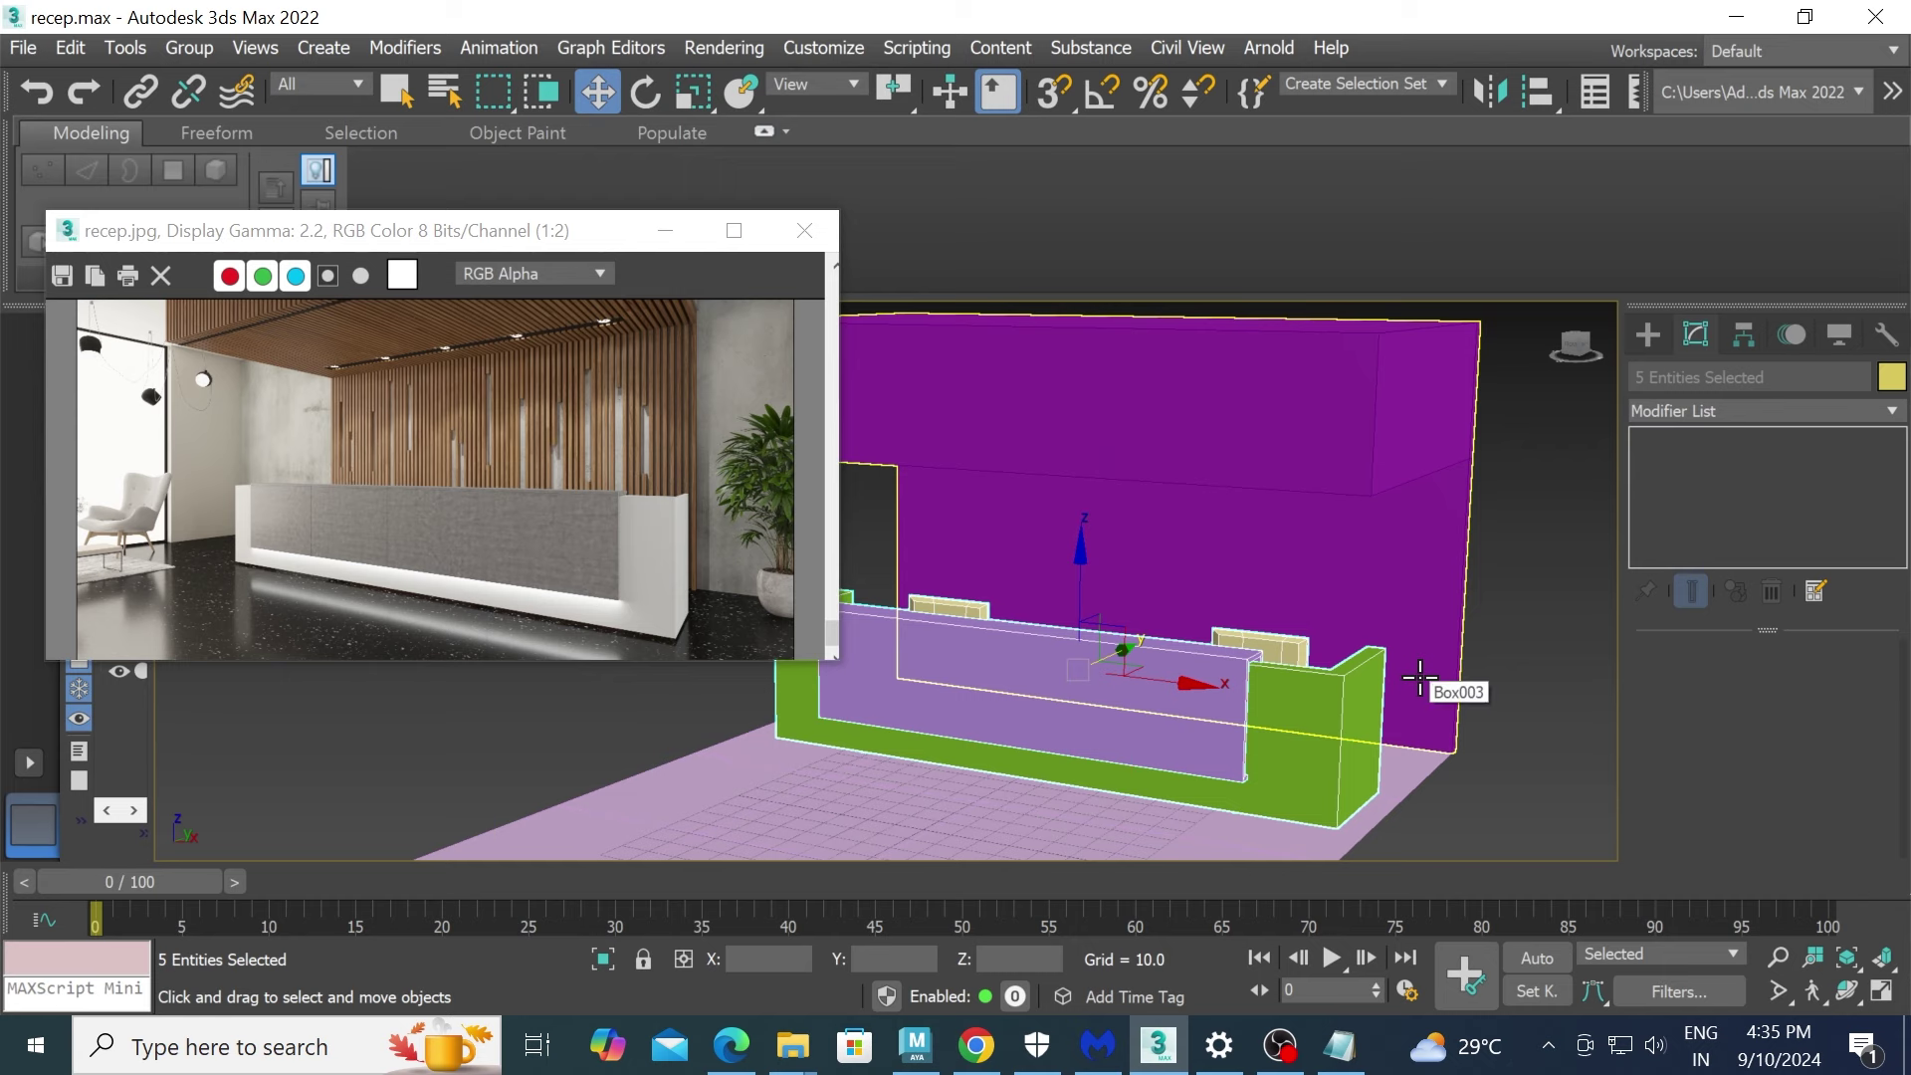
ctrl+click(1410, 682)
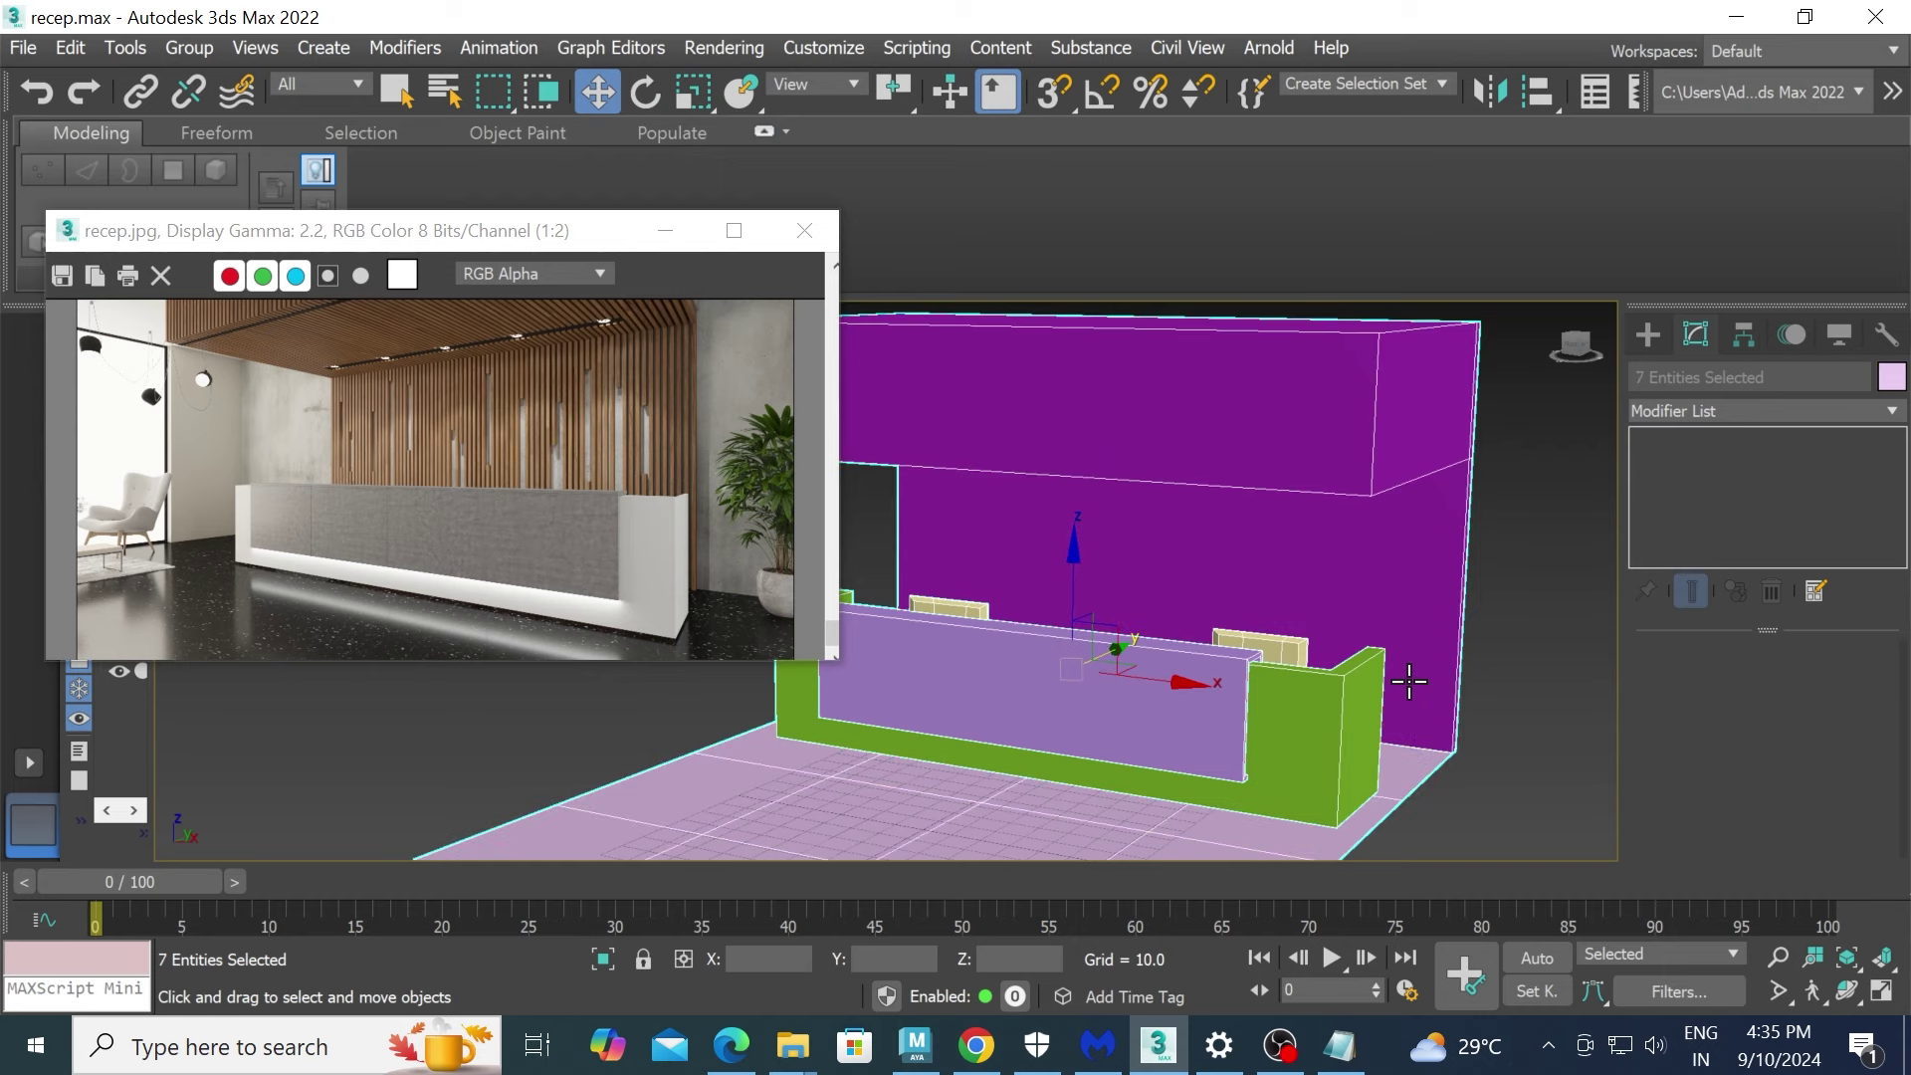
- Create Standard Material #25 with Specular Level 87 and assign it to all seven selected objects
key(m)
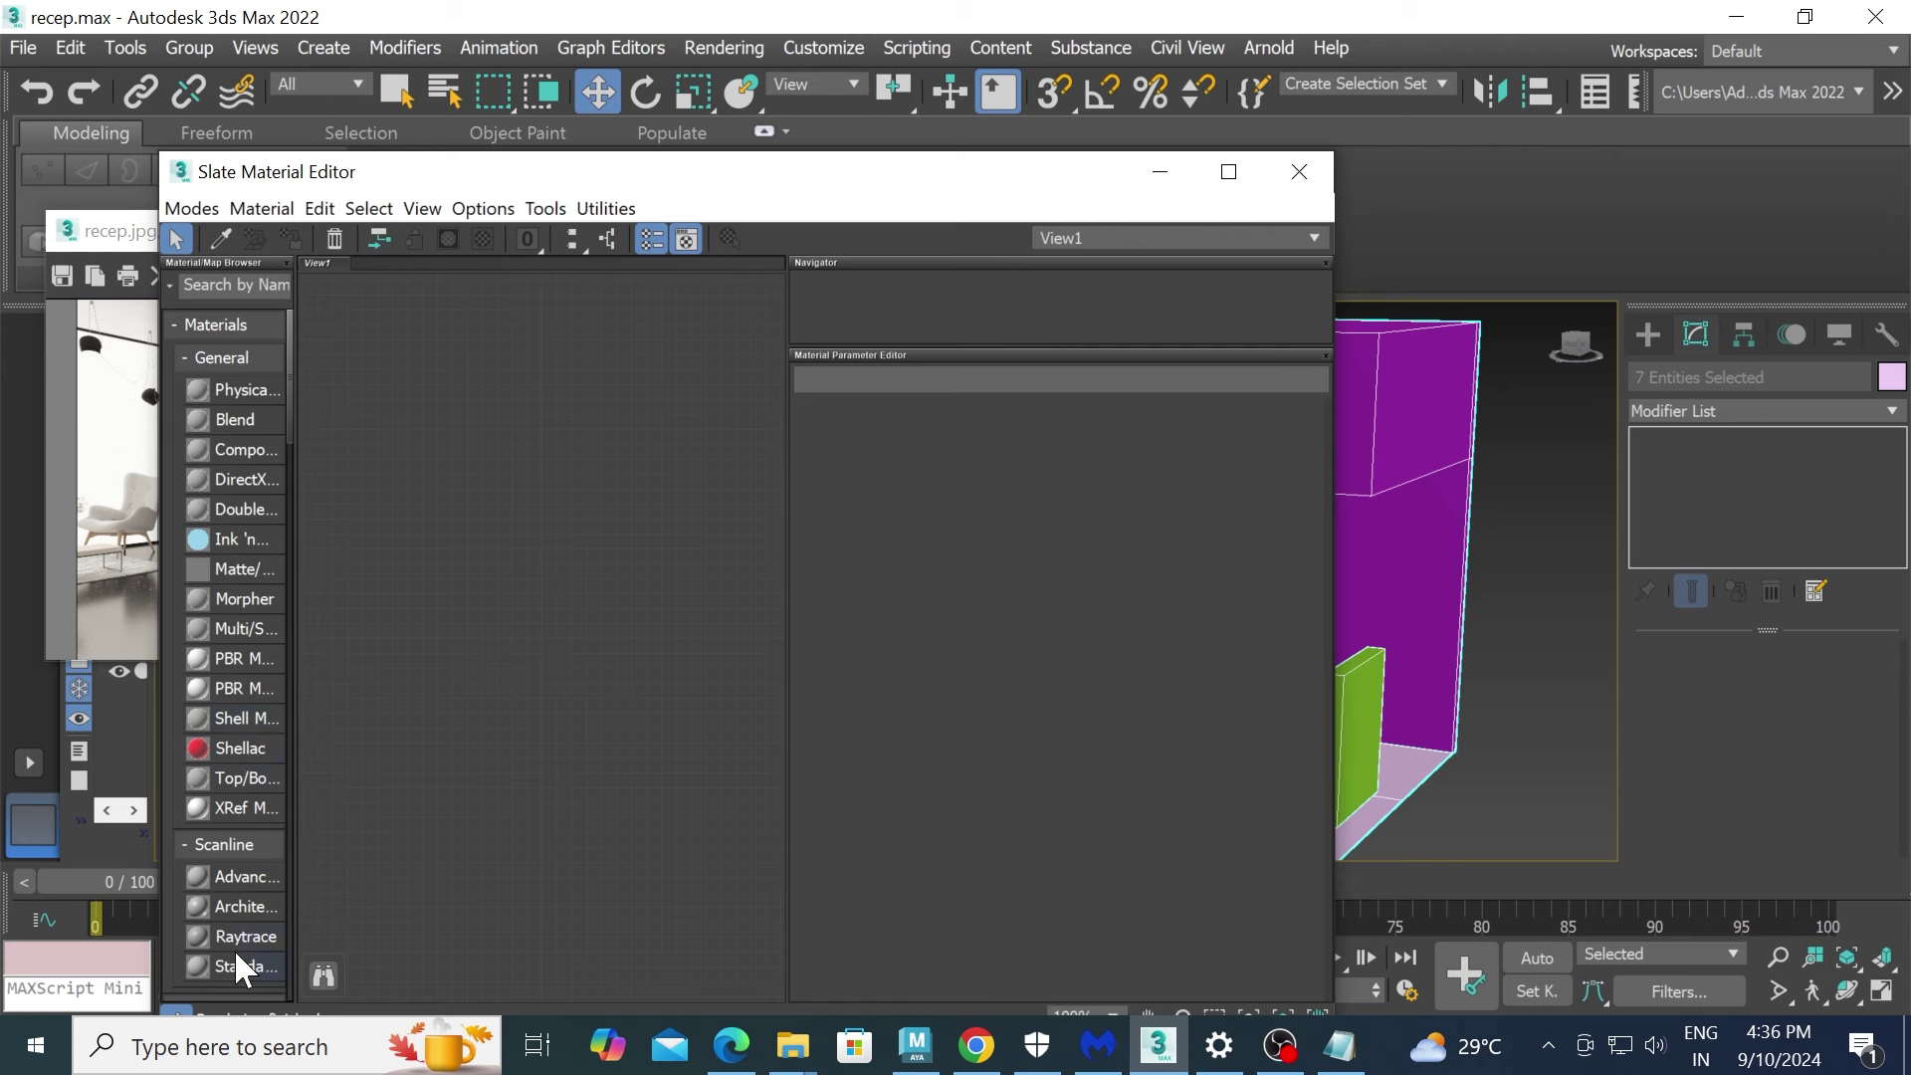
drag(241, 956, 478, 683)
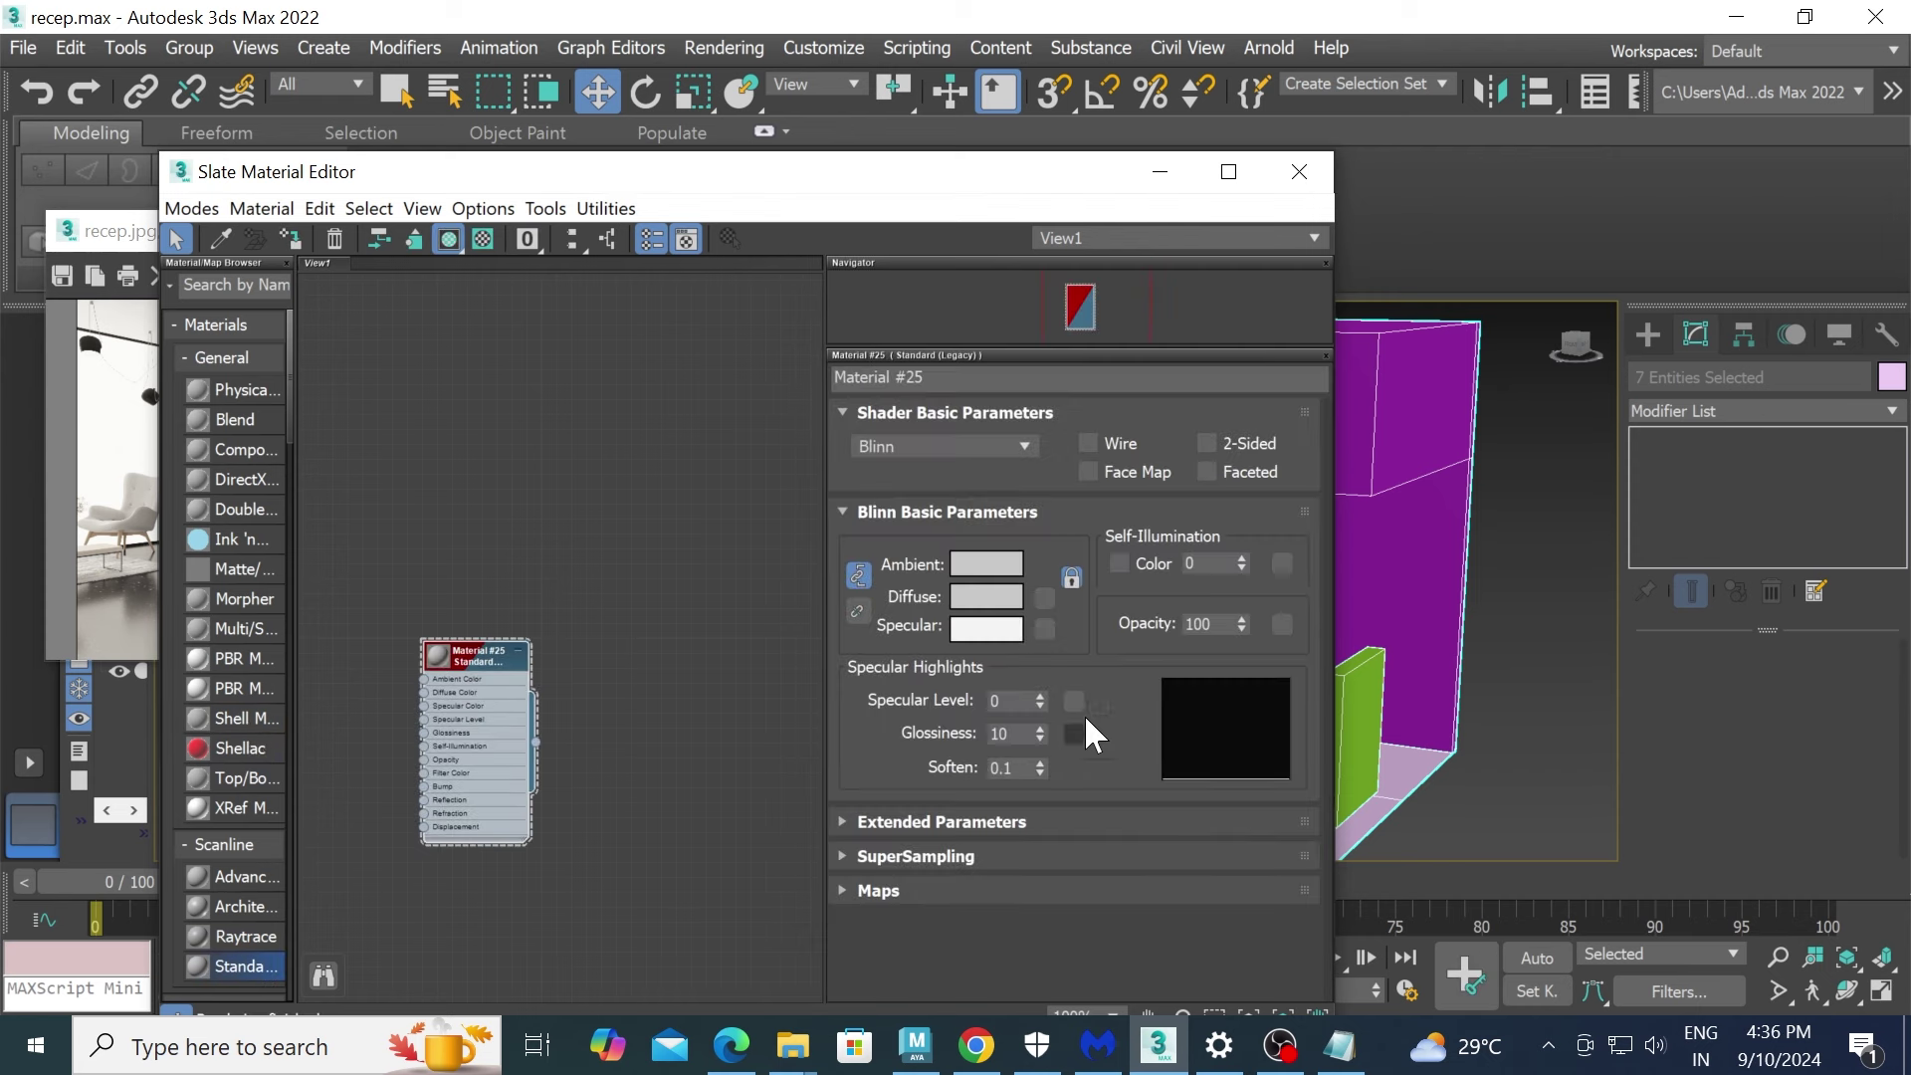
drag(1039, 701, 1025, 613)
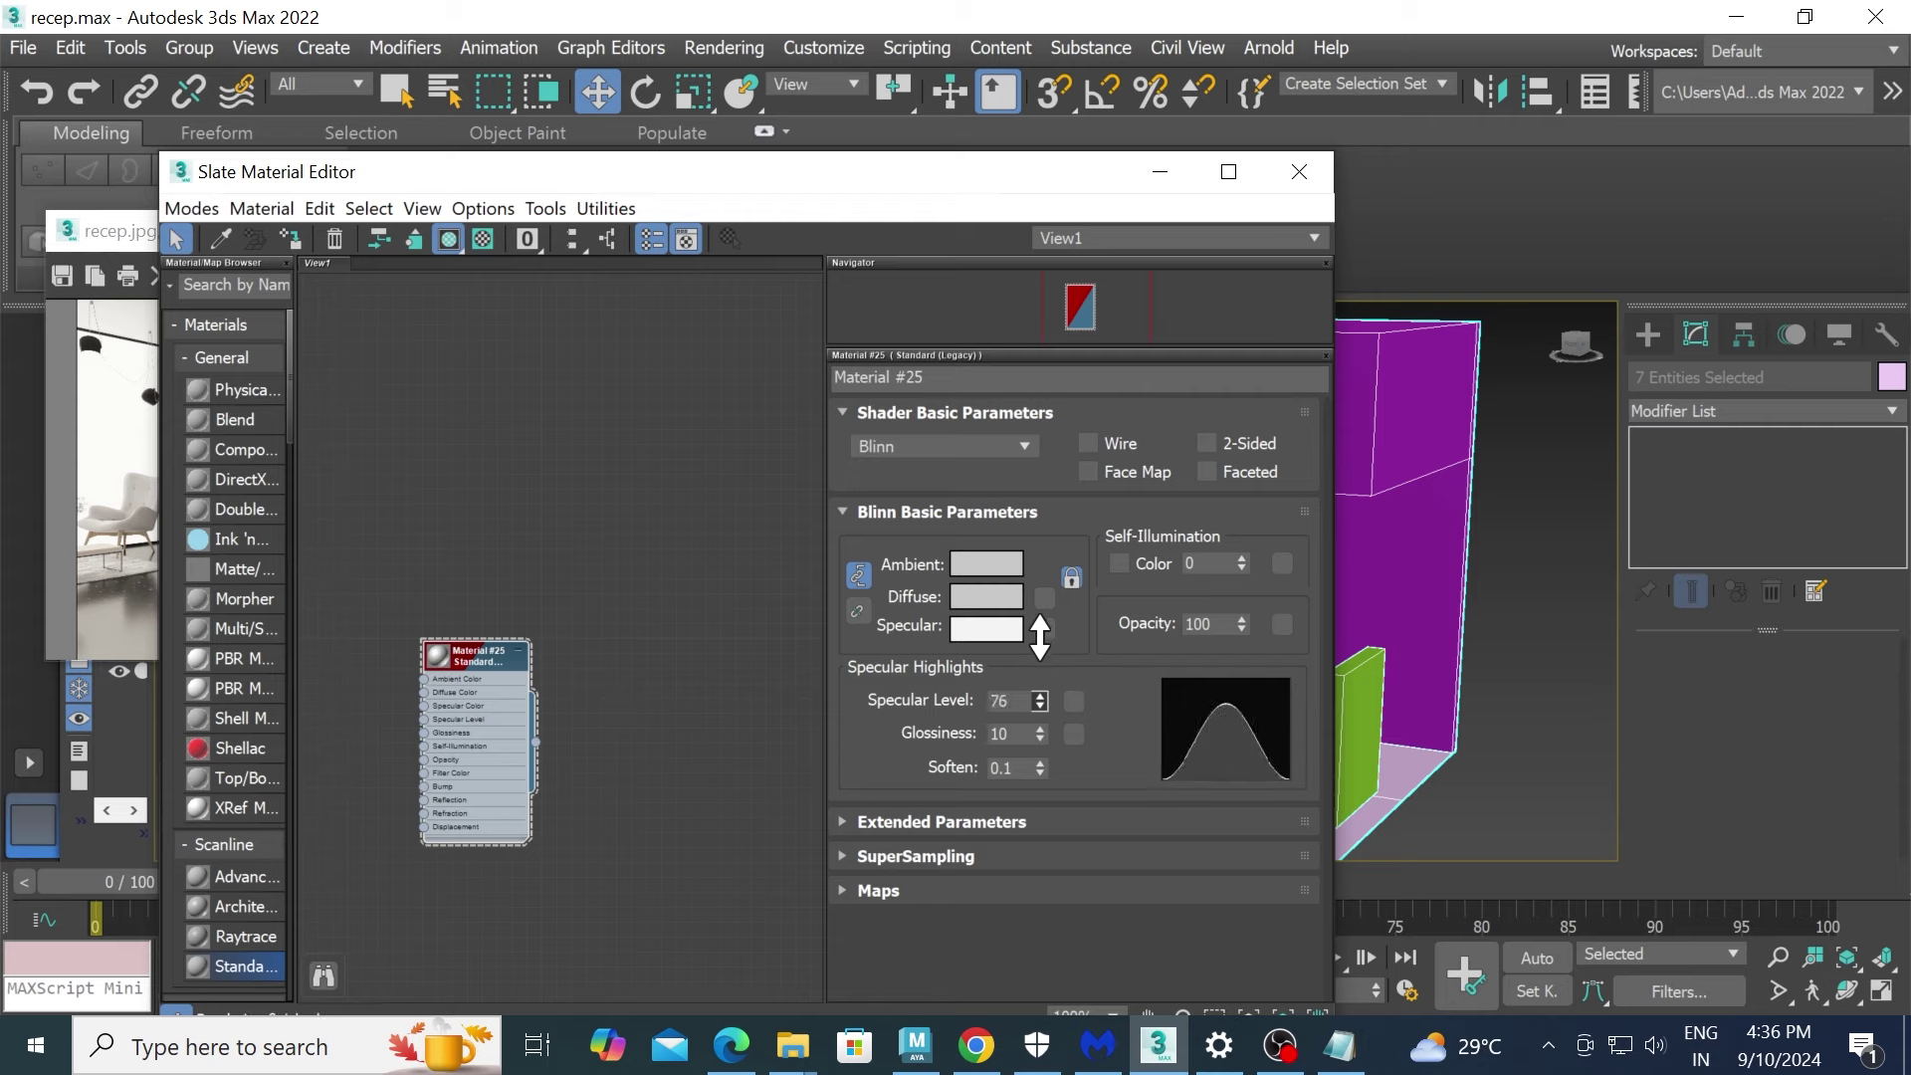
click(292, 239)
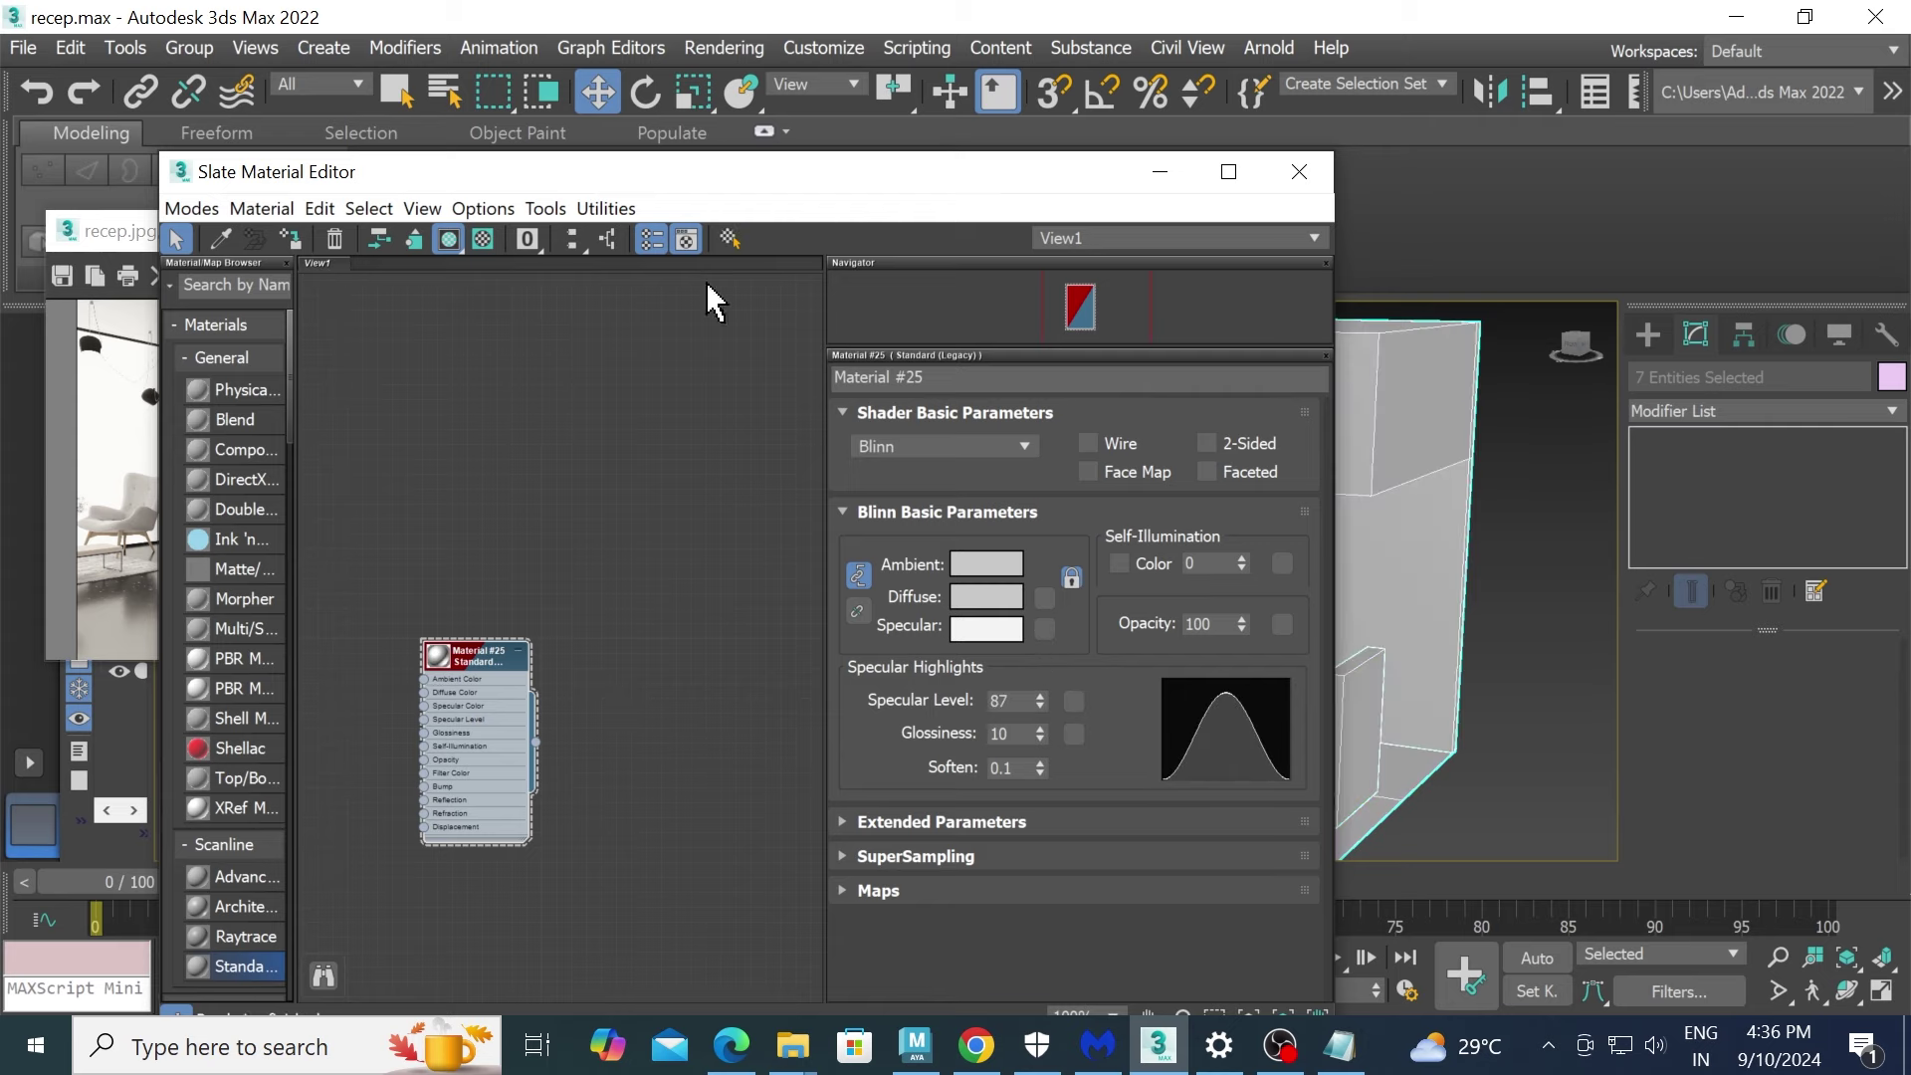
click(1159, 172)
- Collapse the modelling ribbon and move the recep.jpg reference window up and left
alt+middle_drag(1316, 691, 1557, 725)
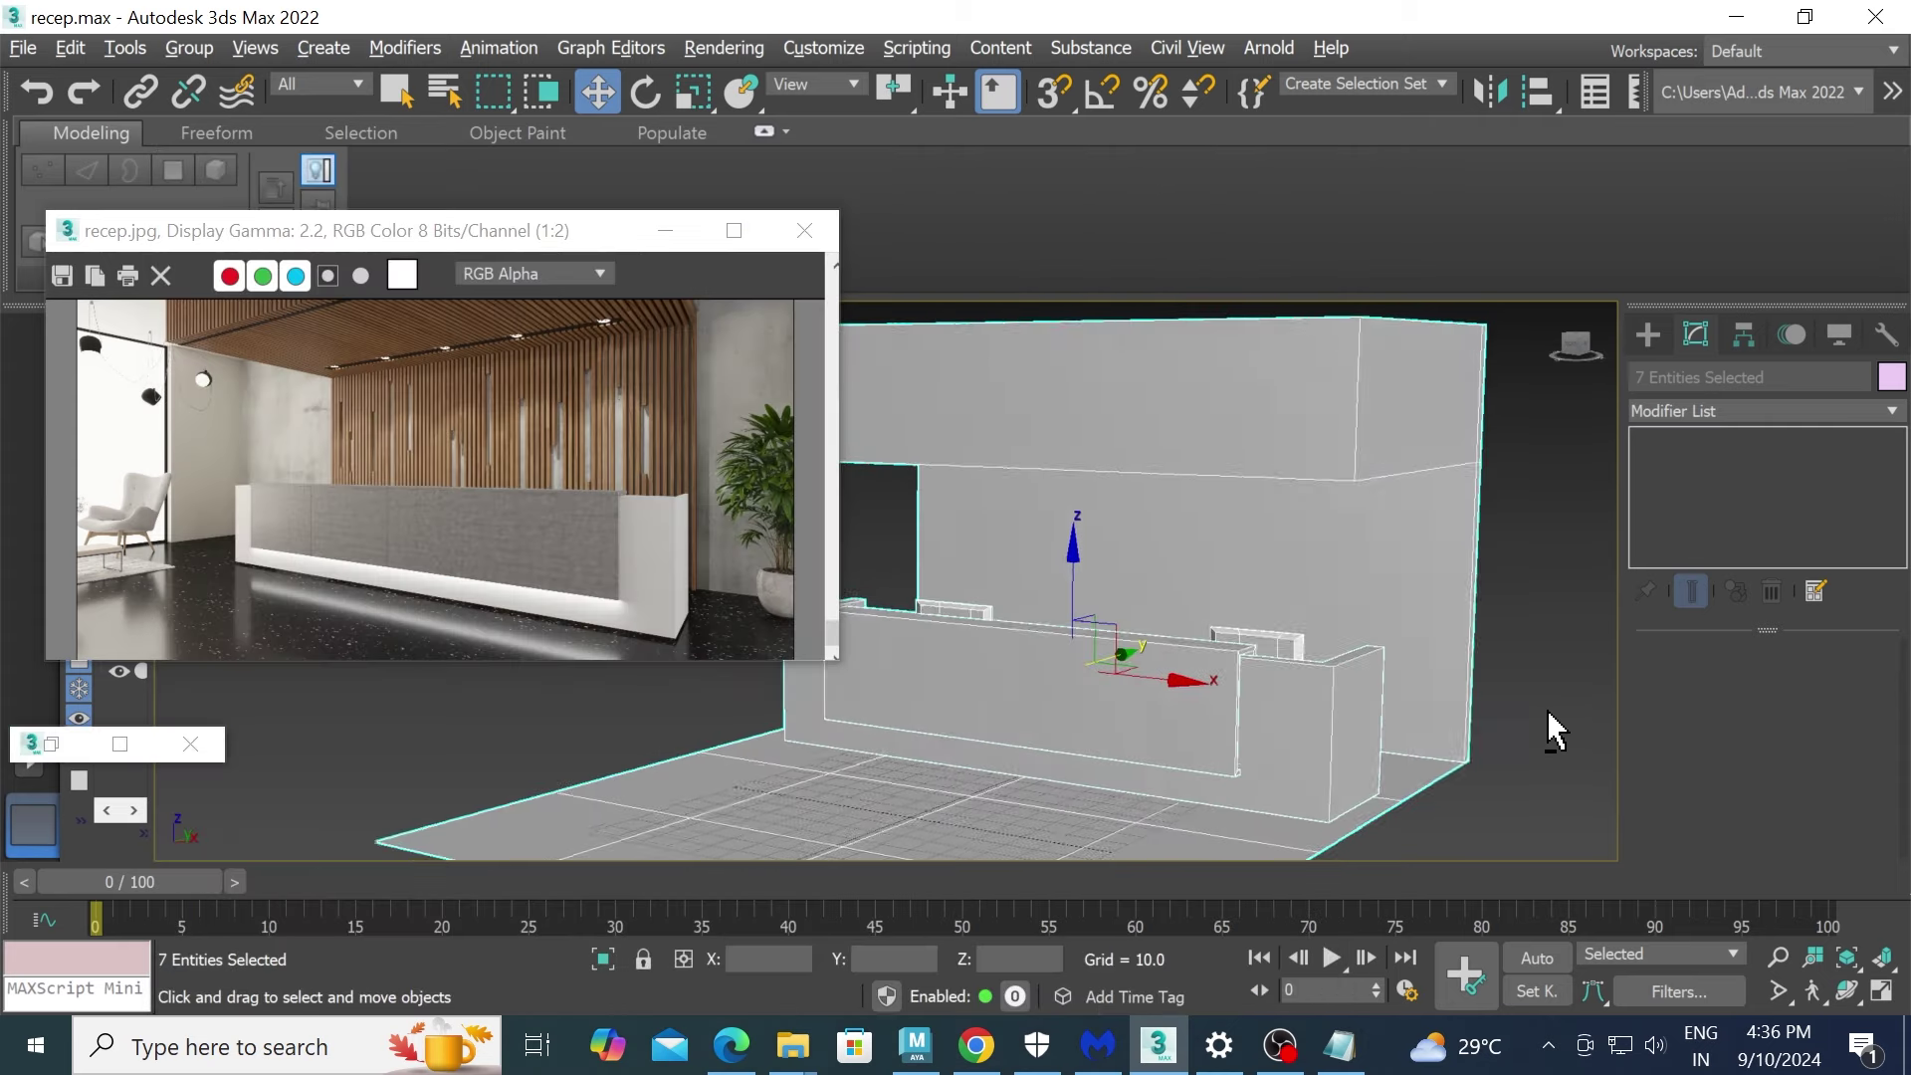
click(108, 133)
drag(445, 253, 414, 168)
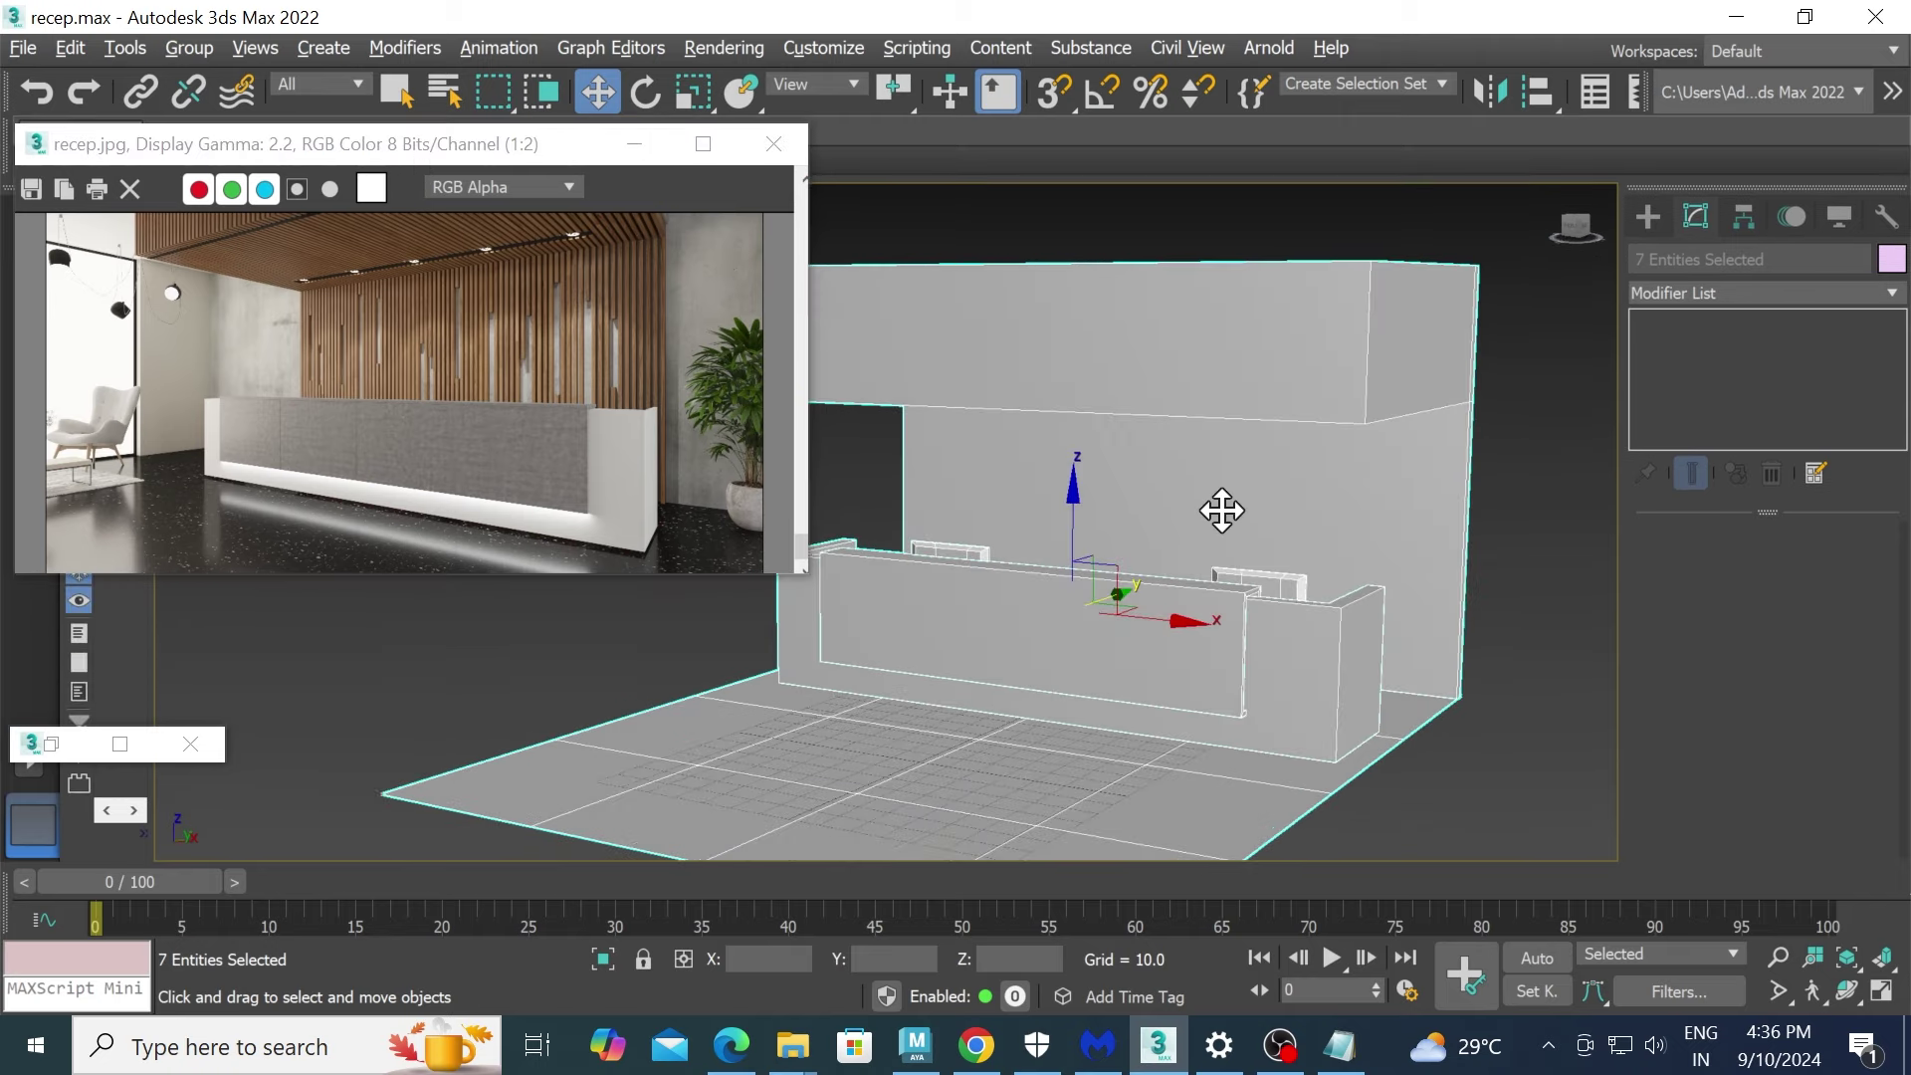
scroll(1234, 512, up, 3)
scroll(1245, 498, down, 3)
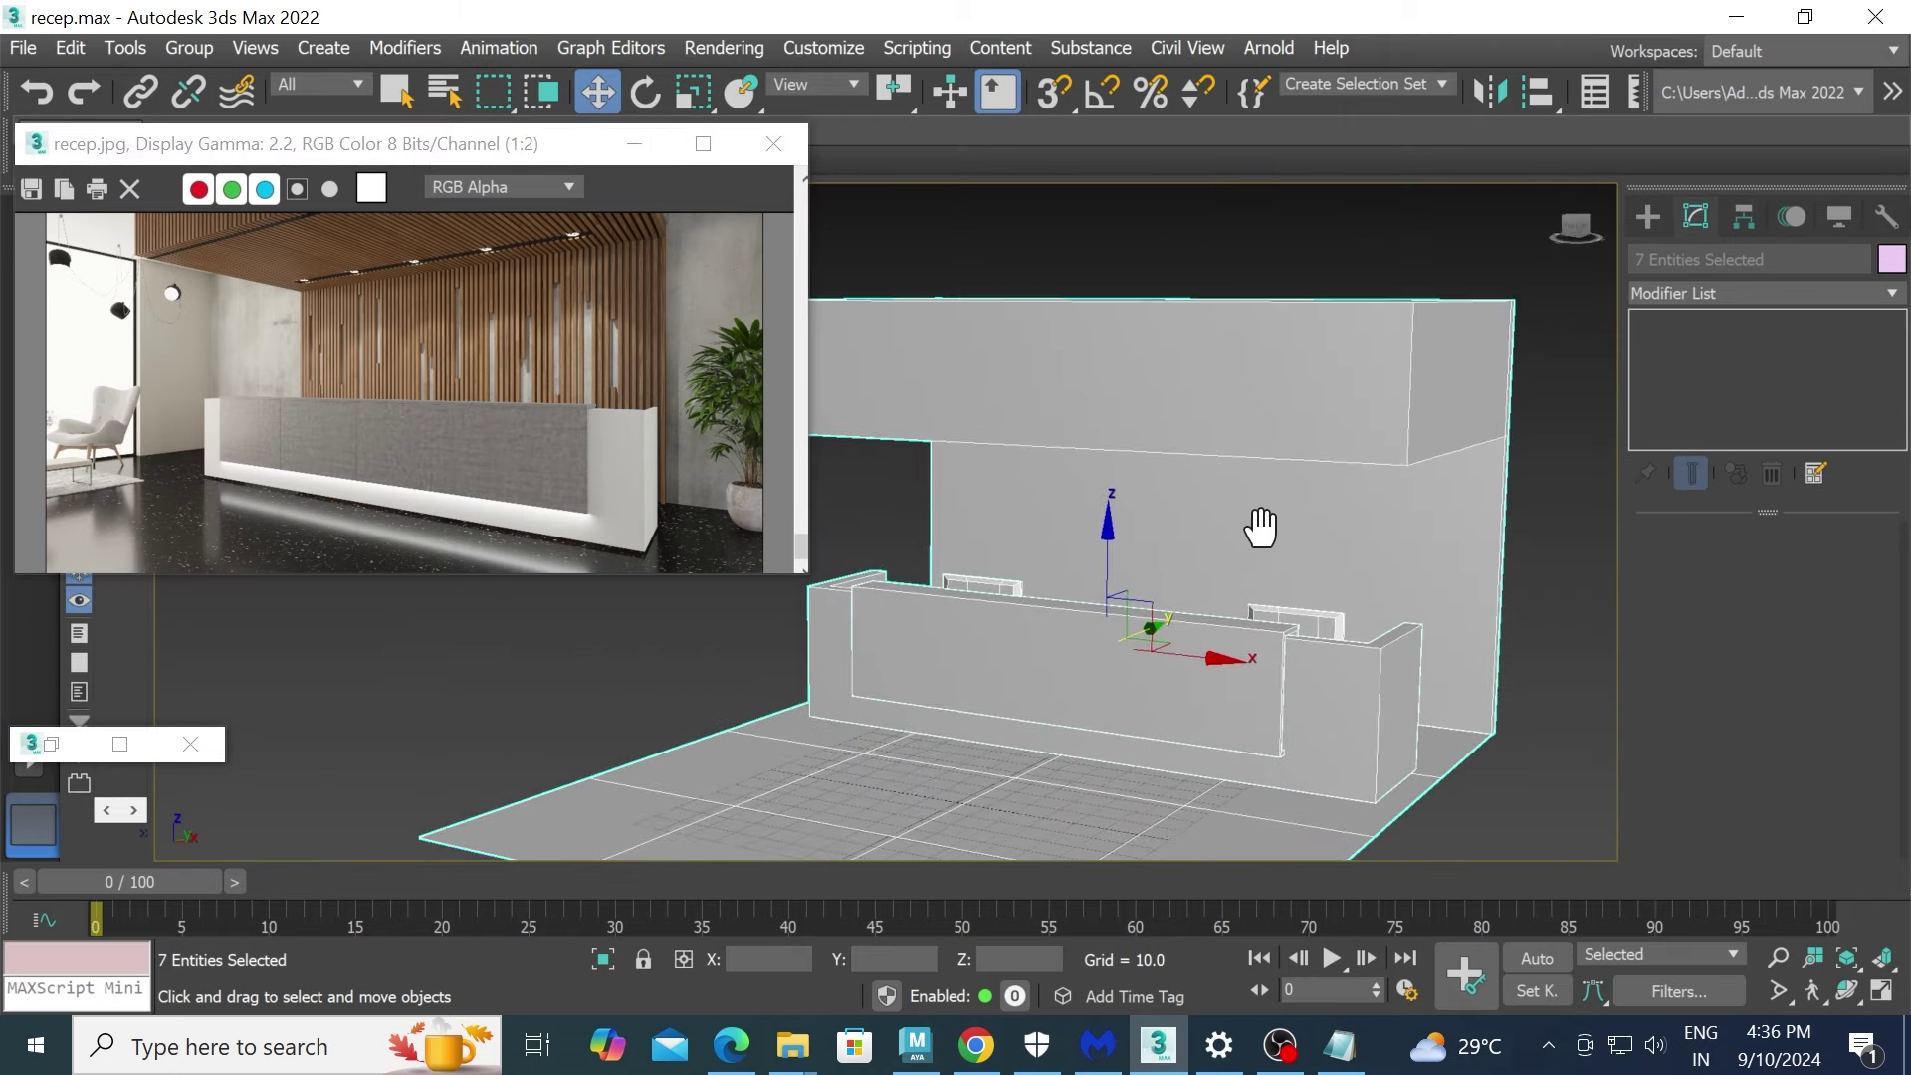
- Turn on walk-through navigation and walk toward the counter with a slightly raised view
key(Up)
key(Up)
key(Up)
key(Up)
key(Up)
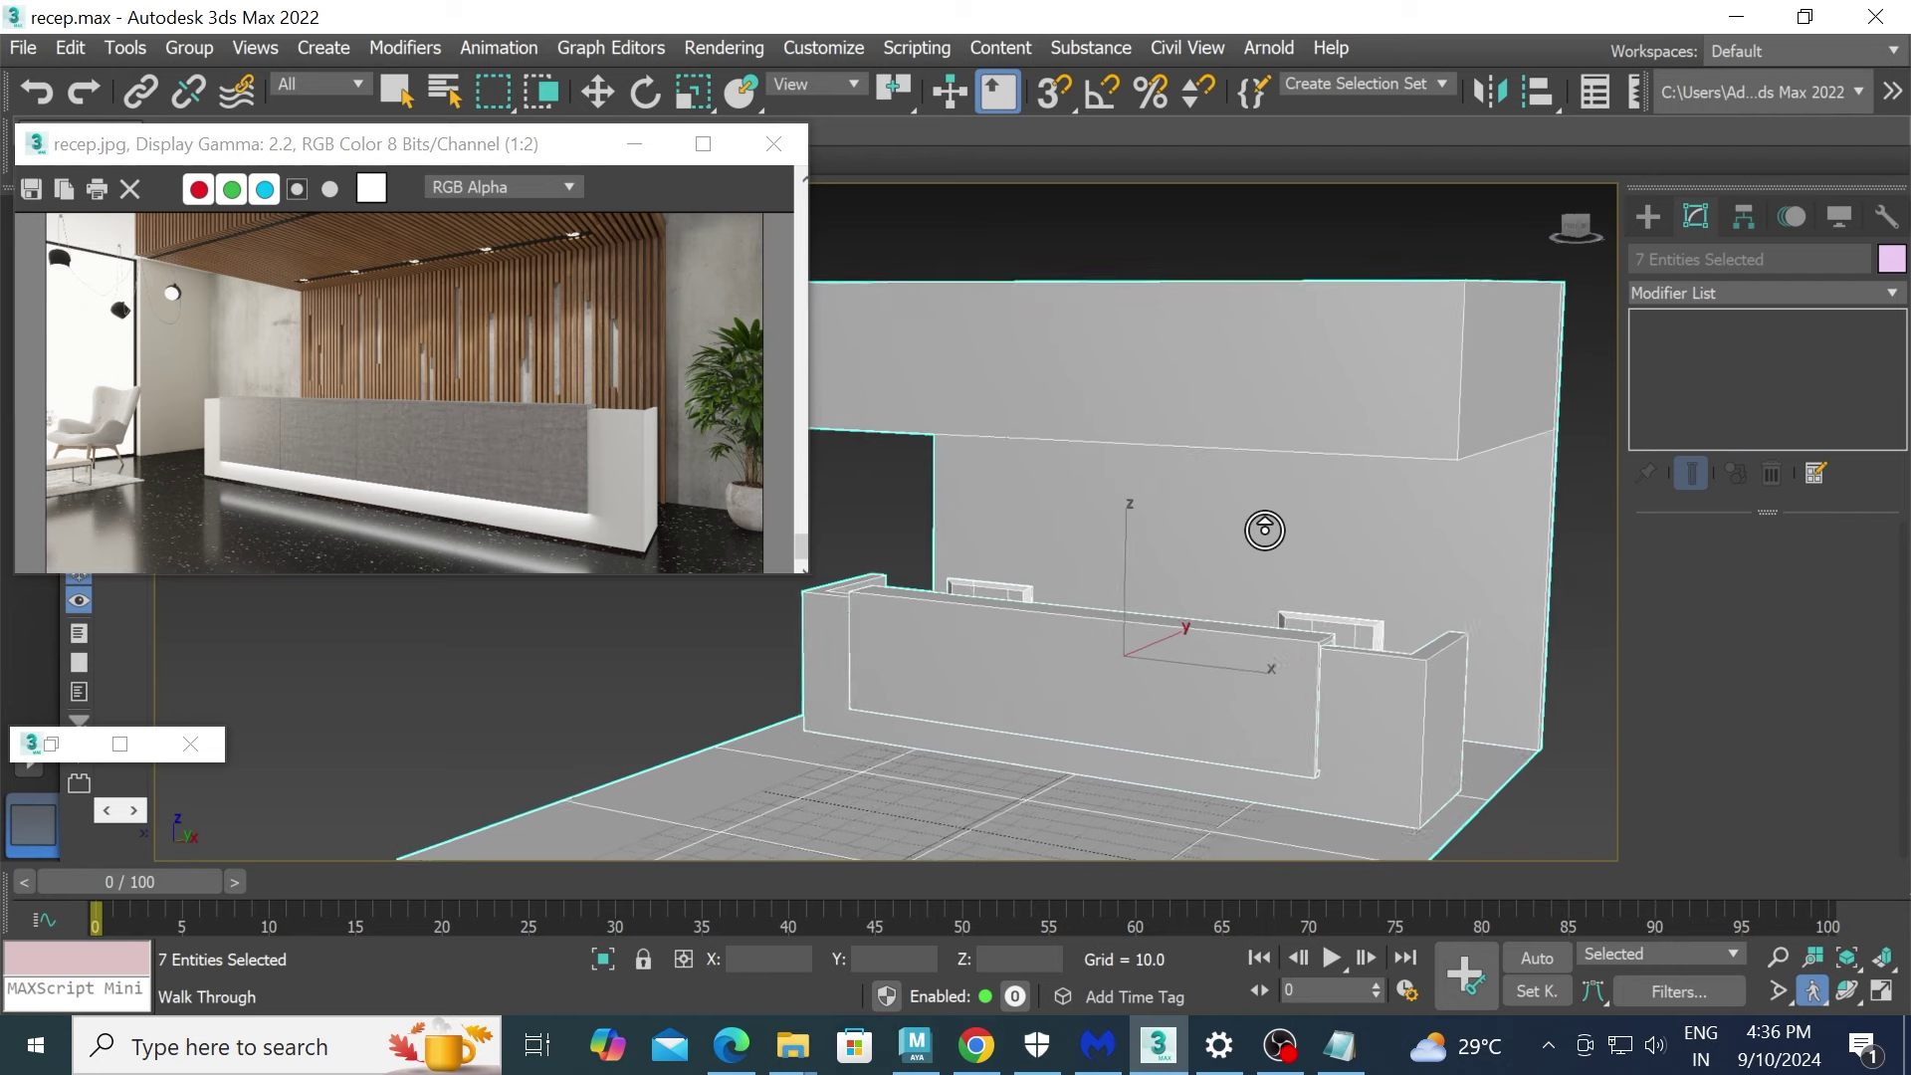
key(Up)
key(Up)
key(Up)
key(e)
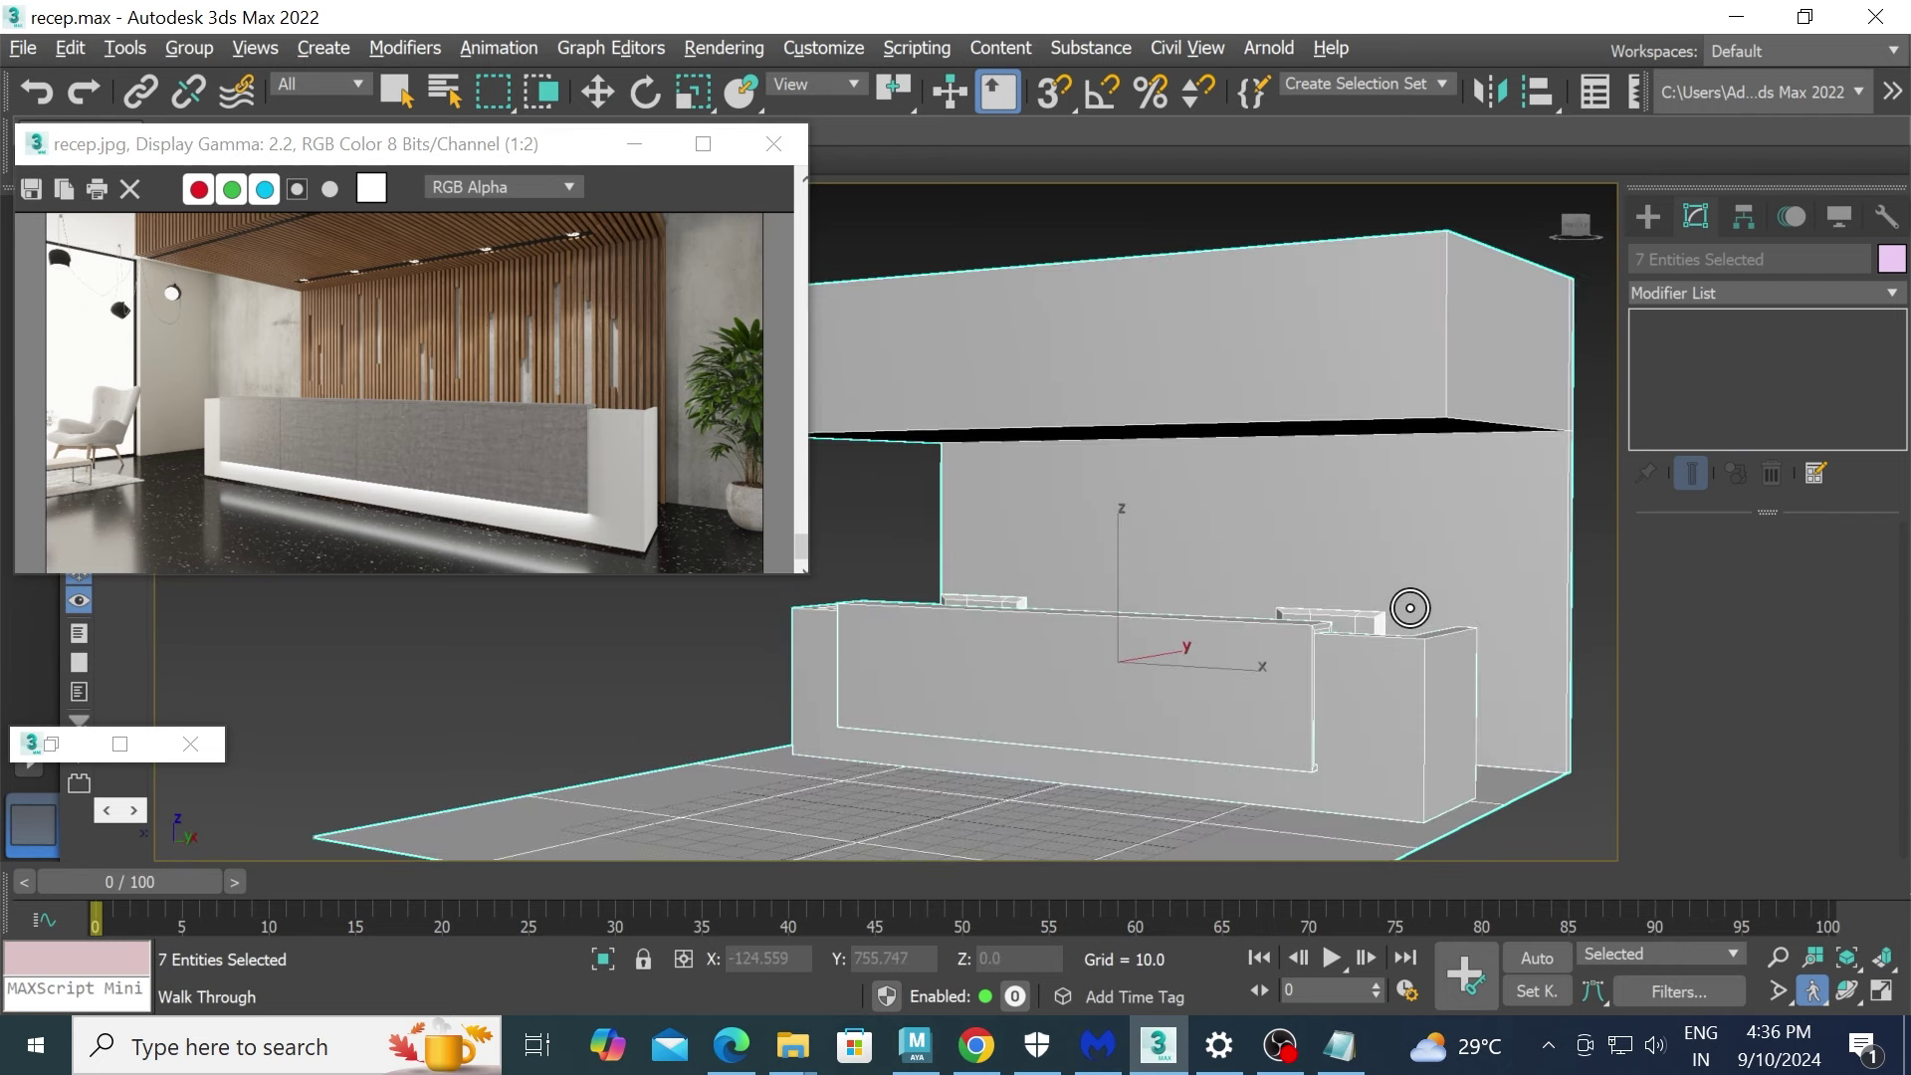
key(e)
key(e)
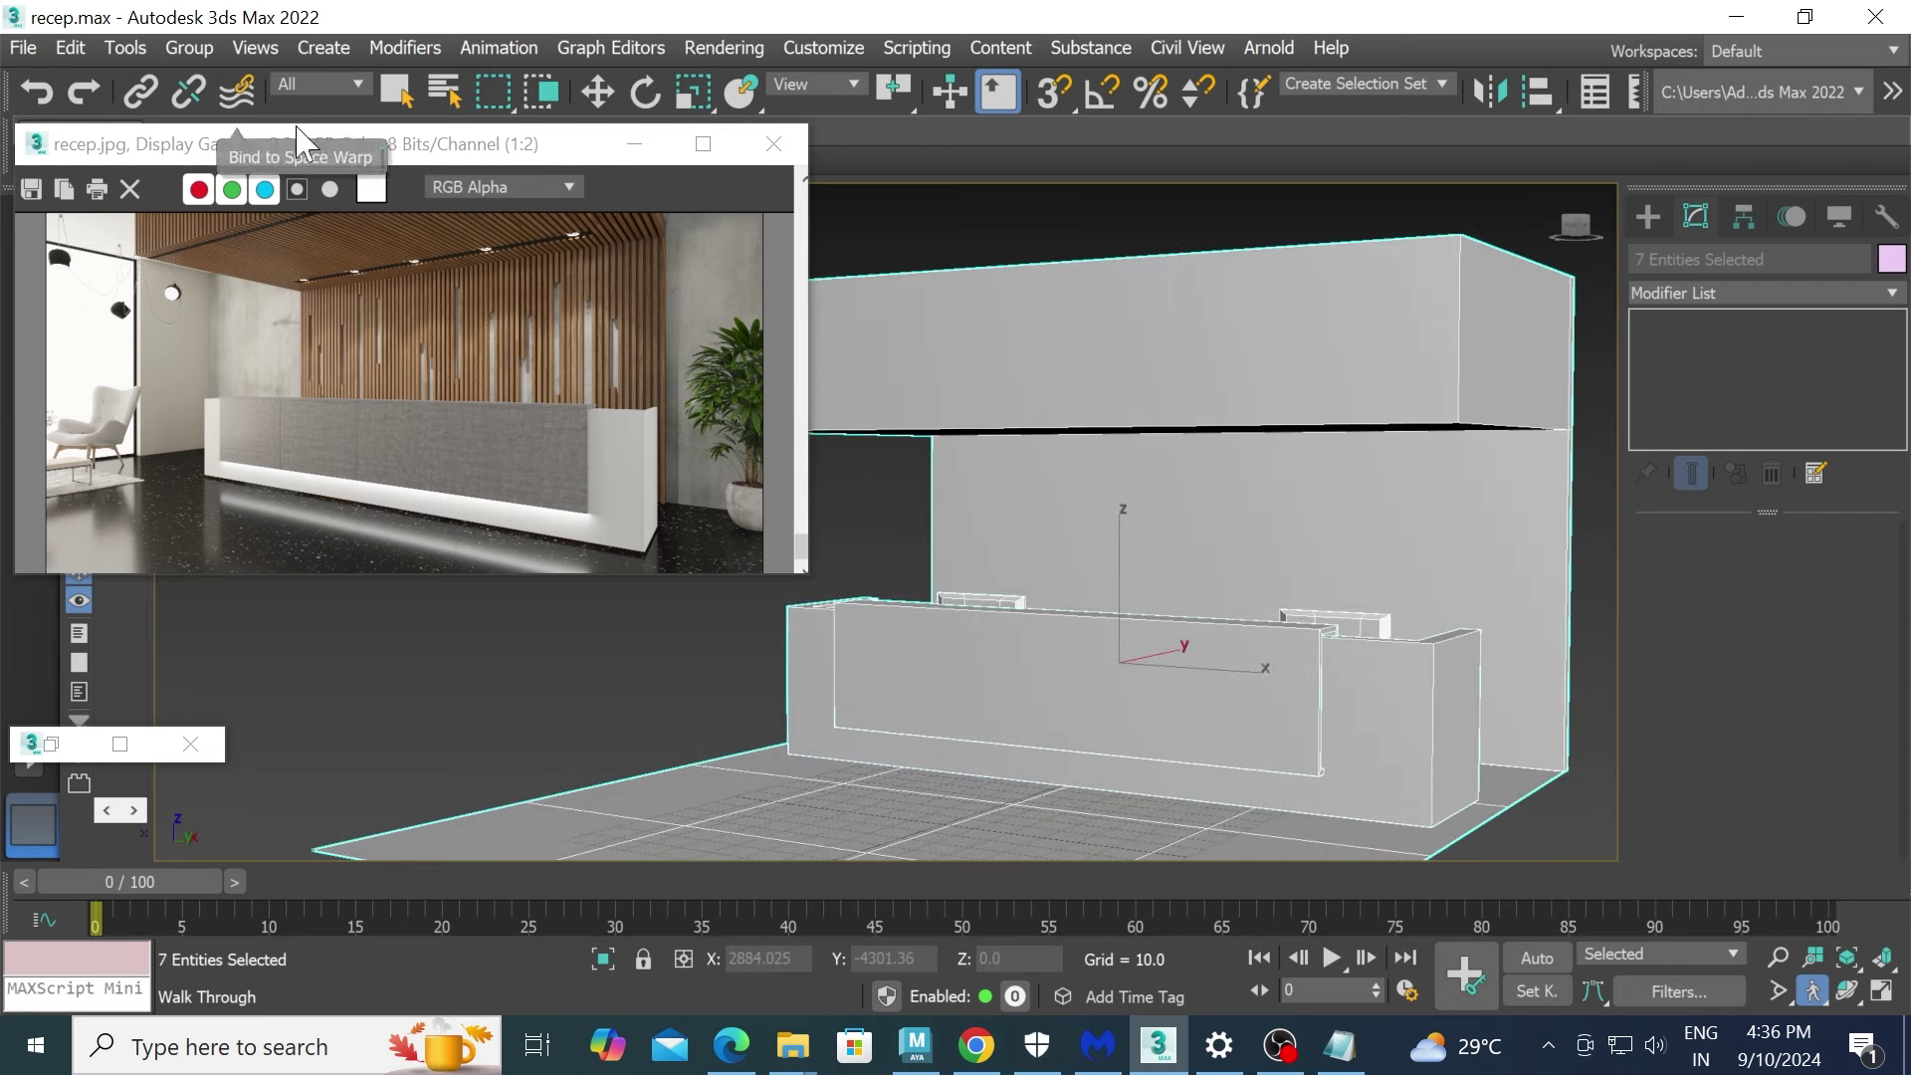
- Move the reference window higher, make it narrower, and save the scene
drag(318, 143, 331, 65)
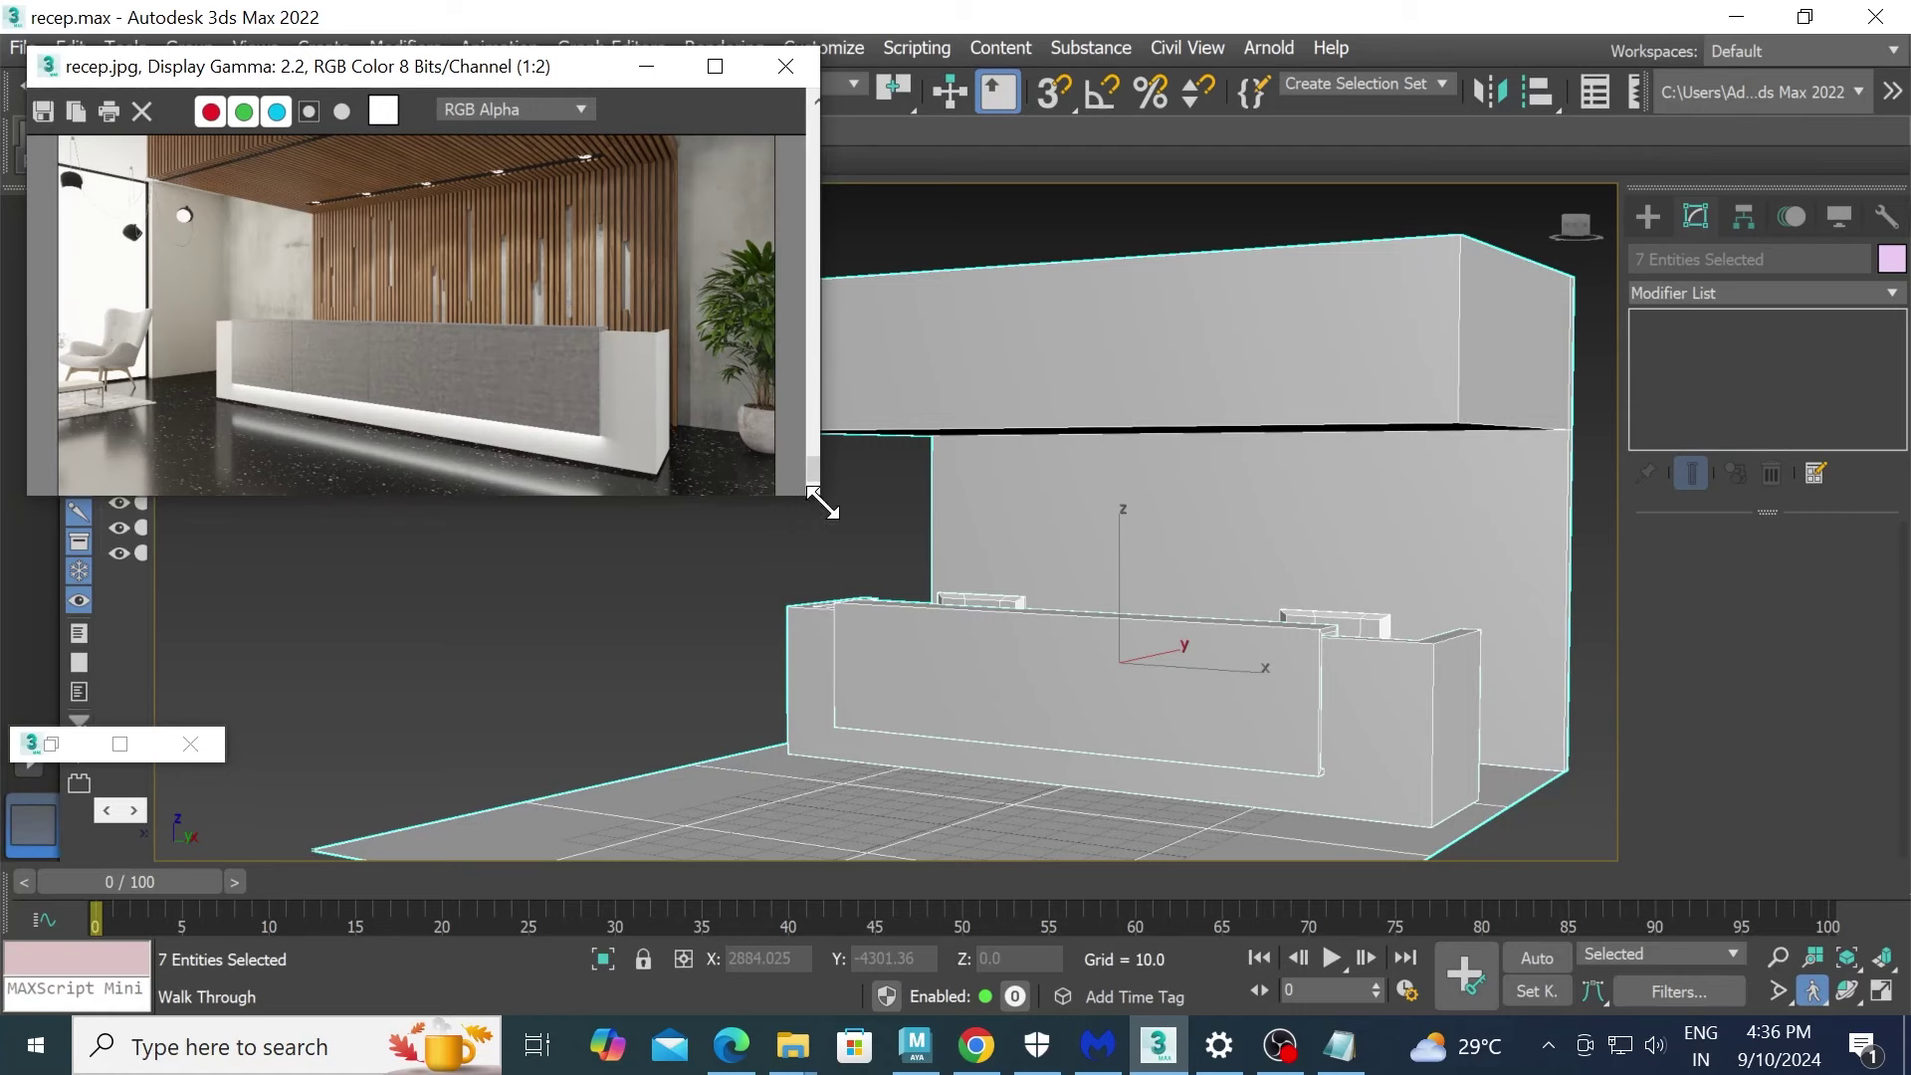
drag(815, 494, 771, 495)
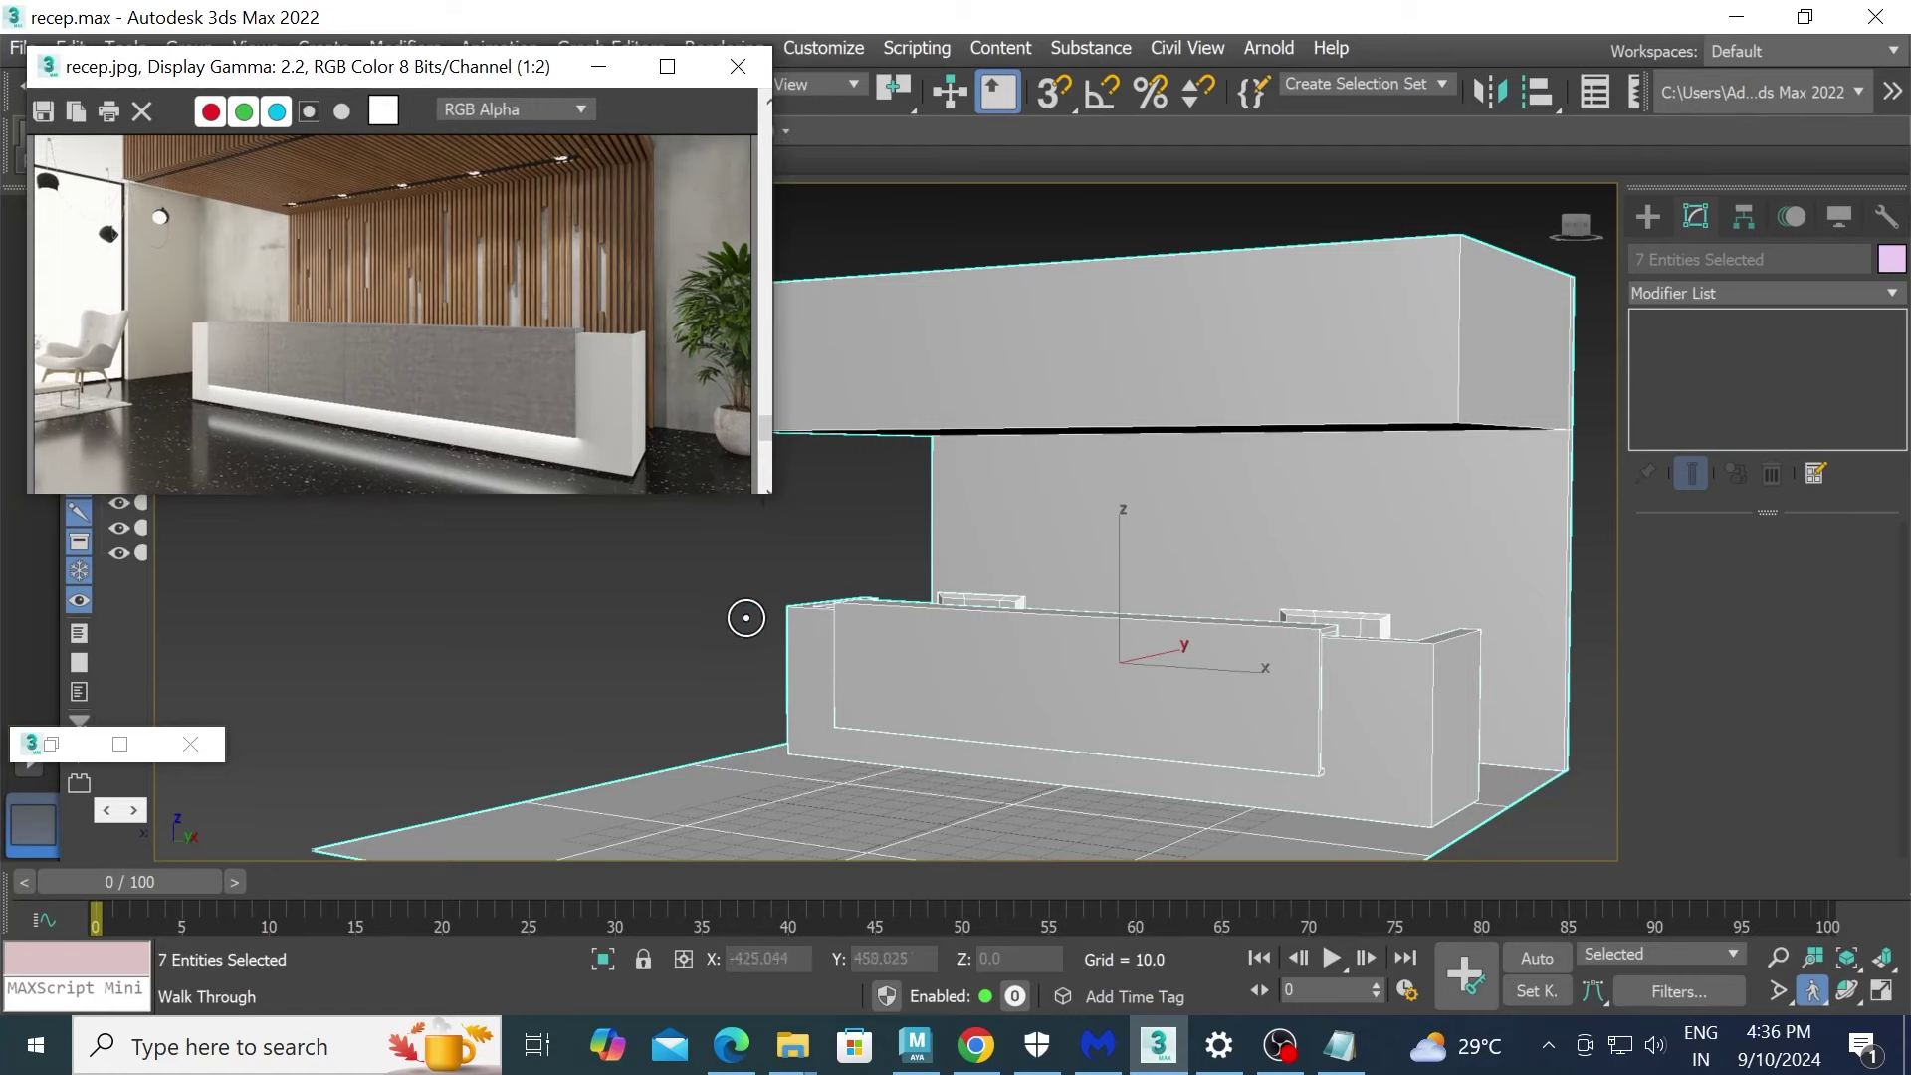
click(628, 607)
key(w)
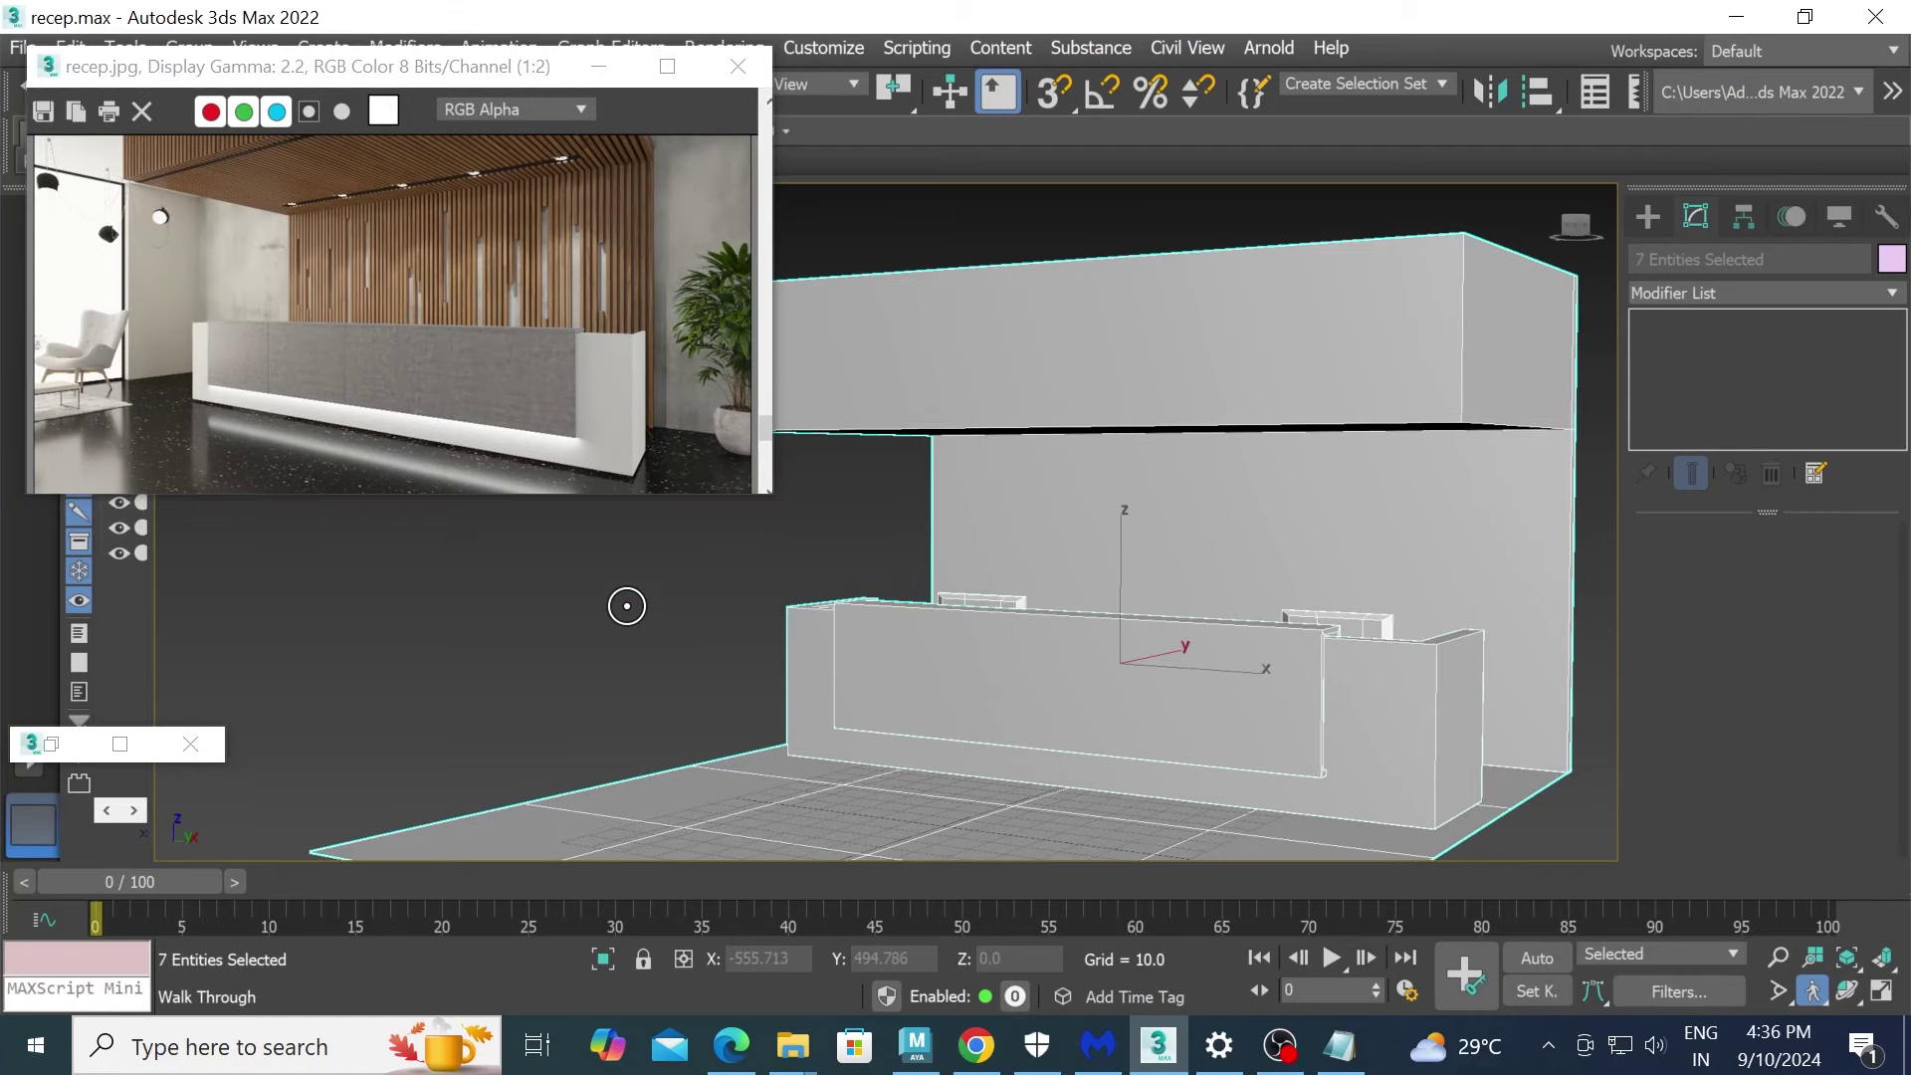
key(ctrl+s)
- Finish the Notepad closing line as 'Thanks for watching..' and minimize Notepad
click(1340, 1045)
key(Right)
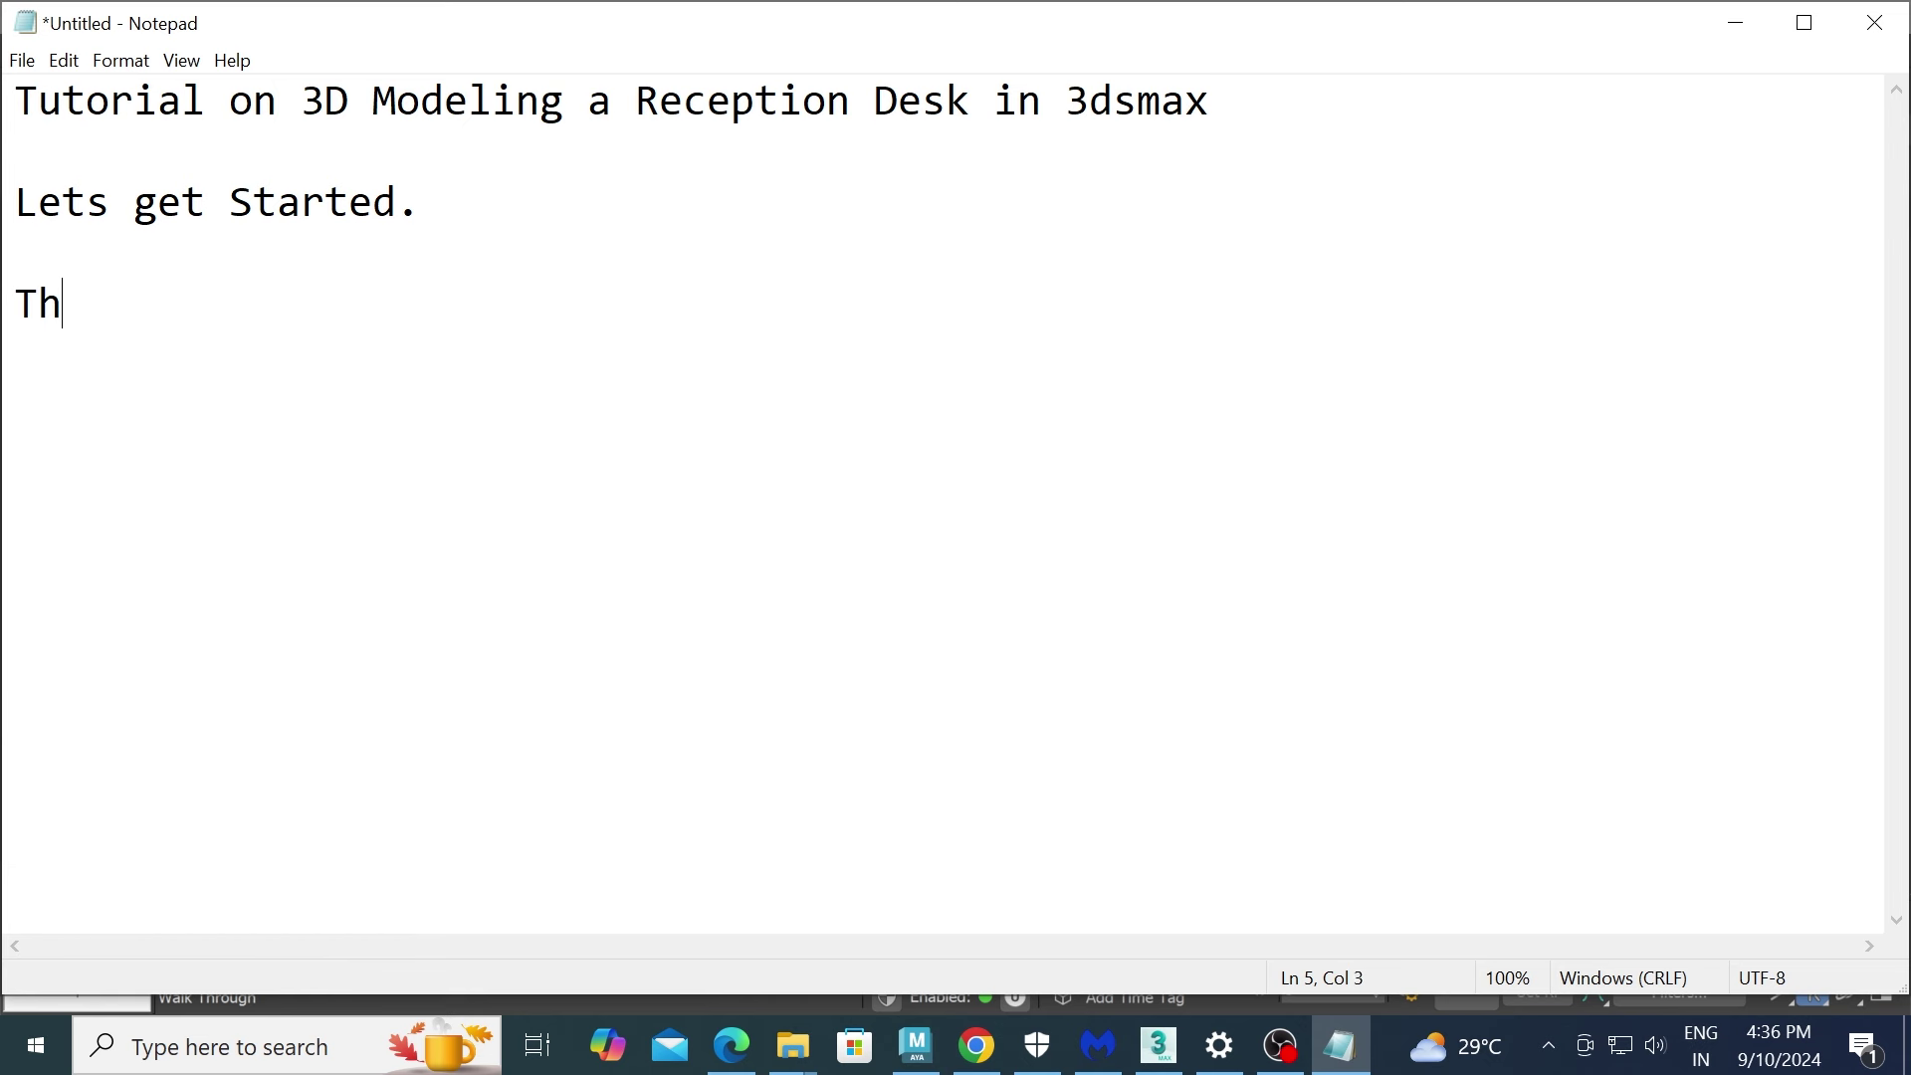
text(anks foi)
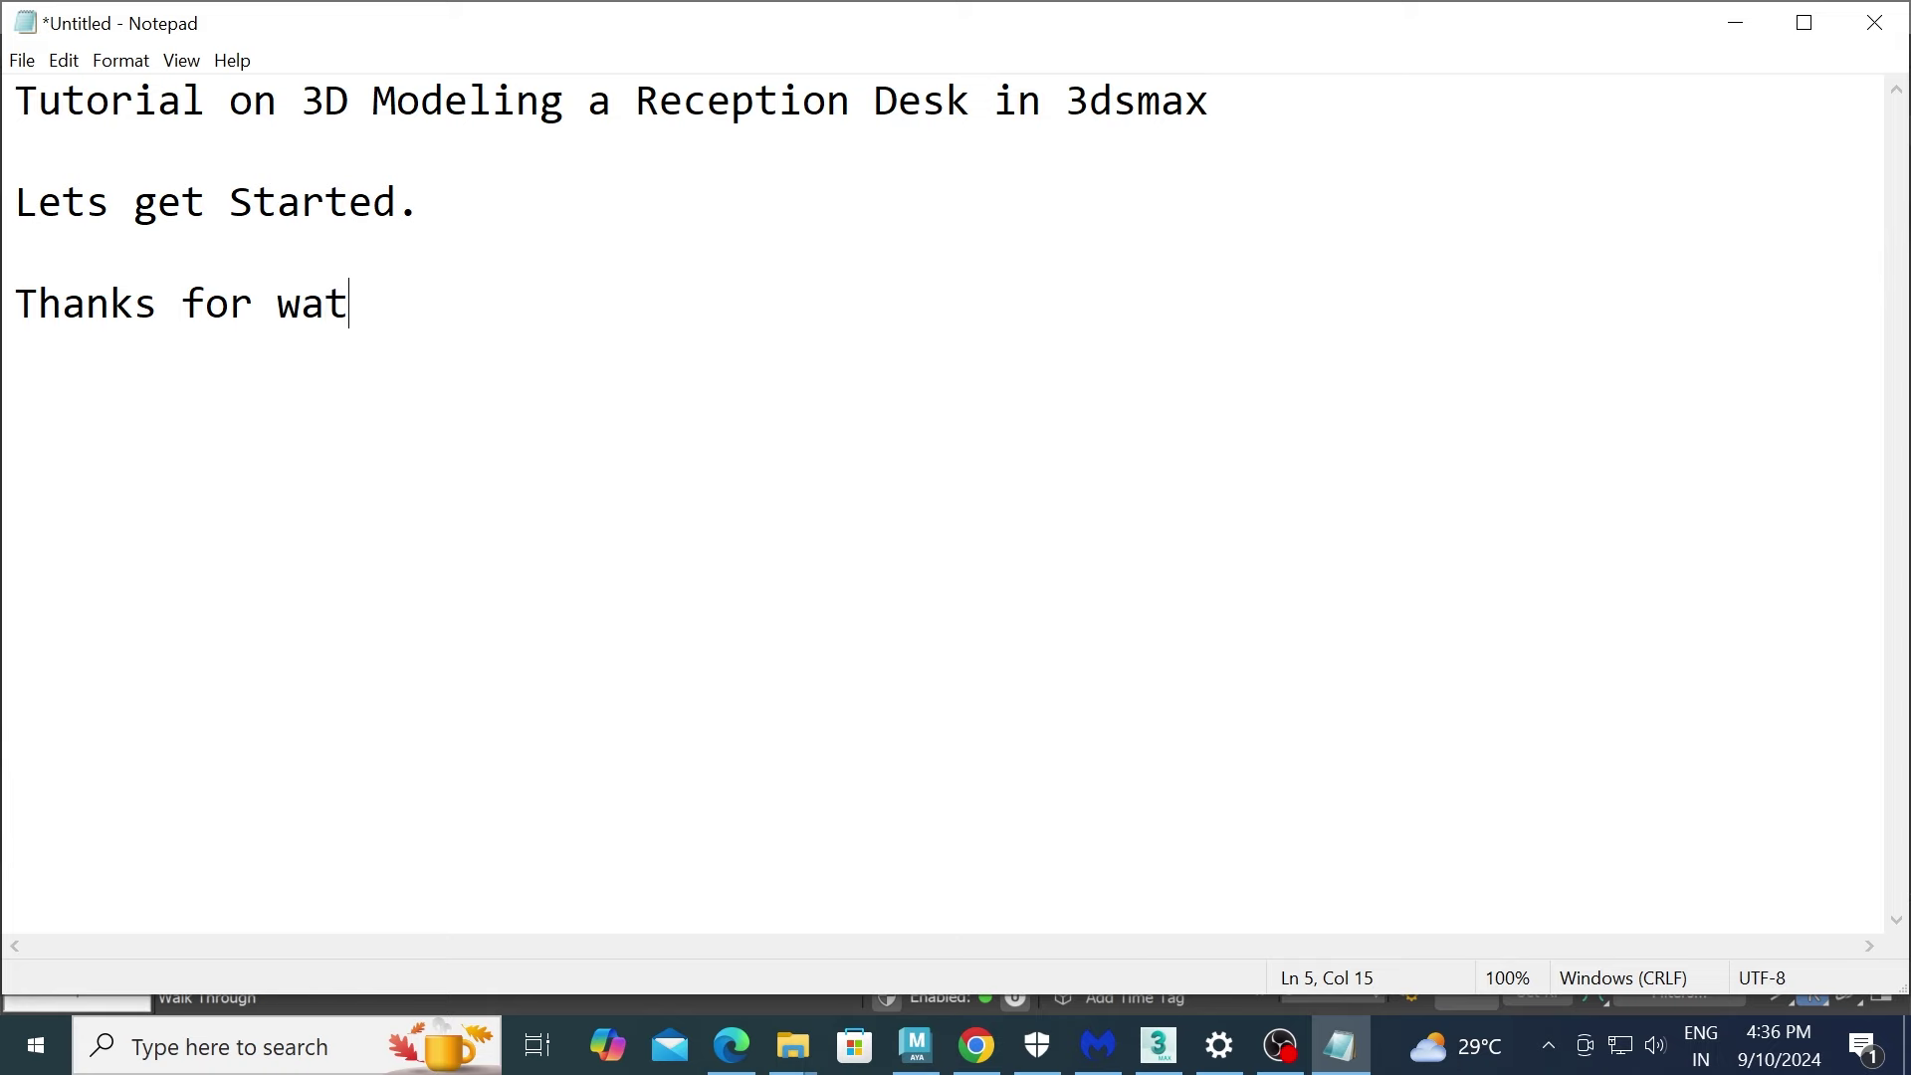
text(ing..)
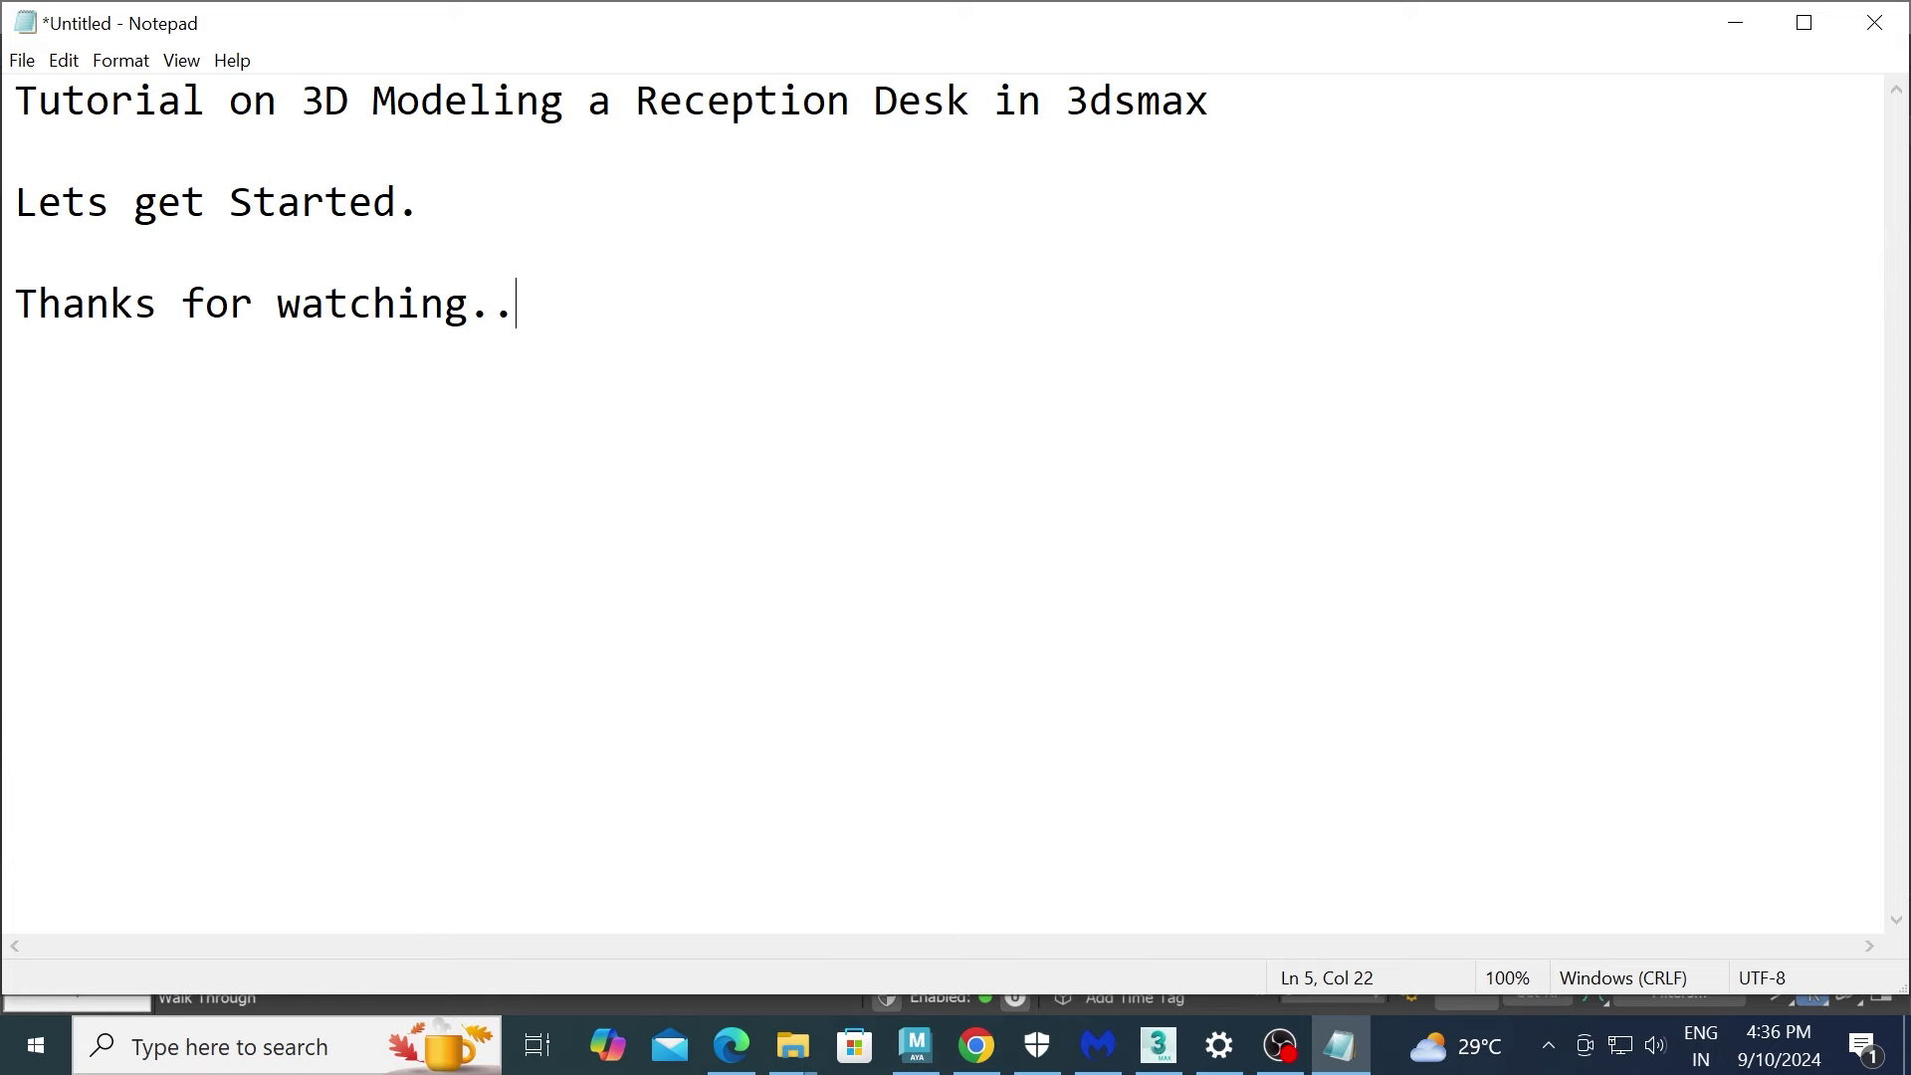
click(1740, 23)
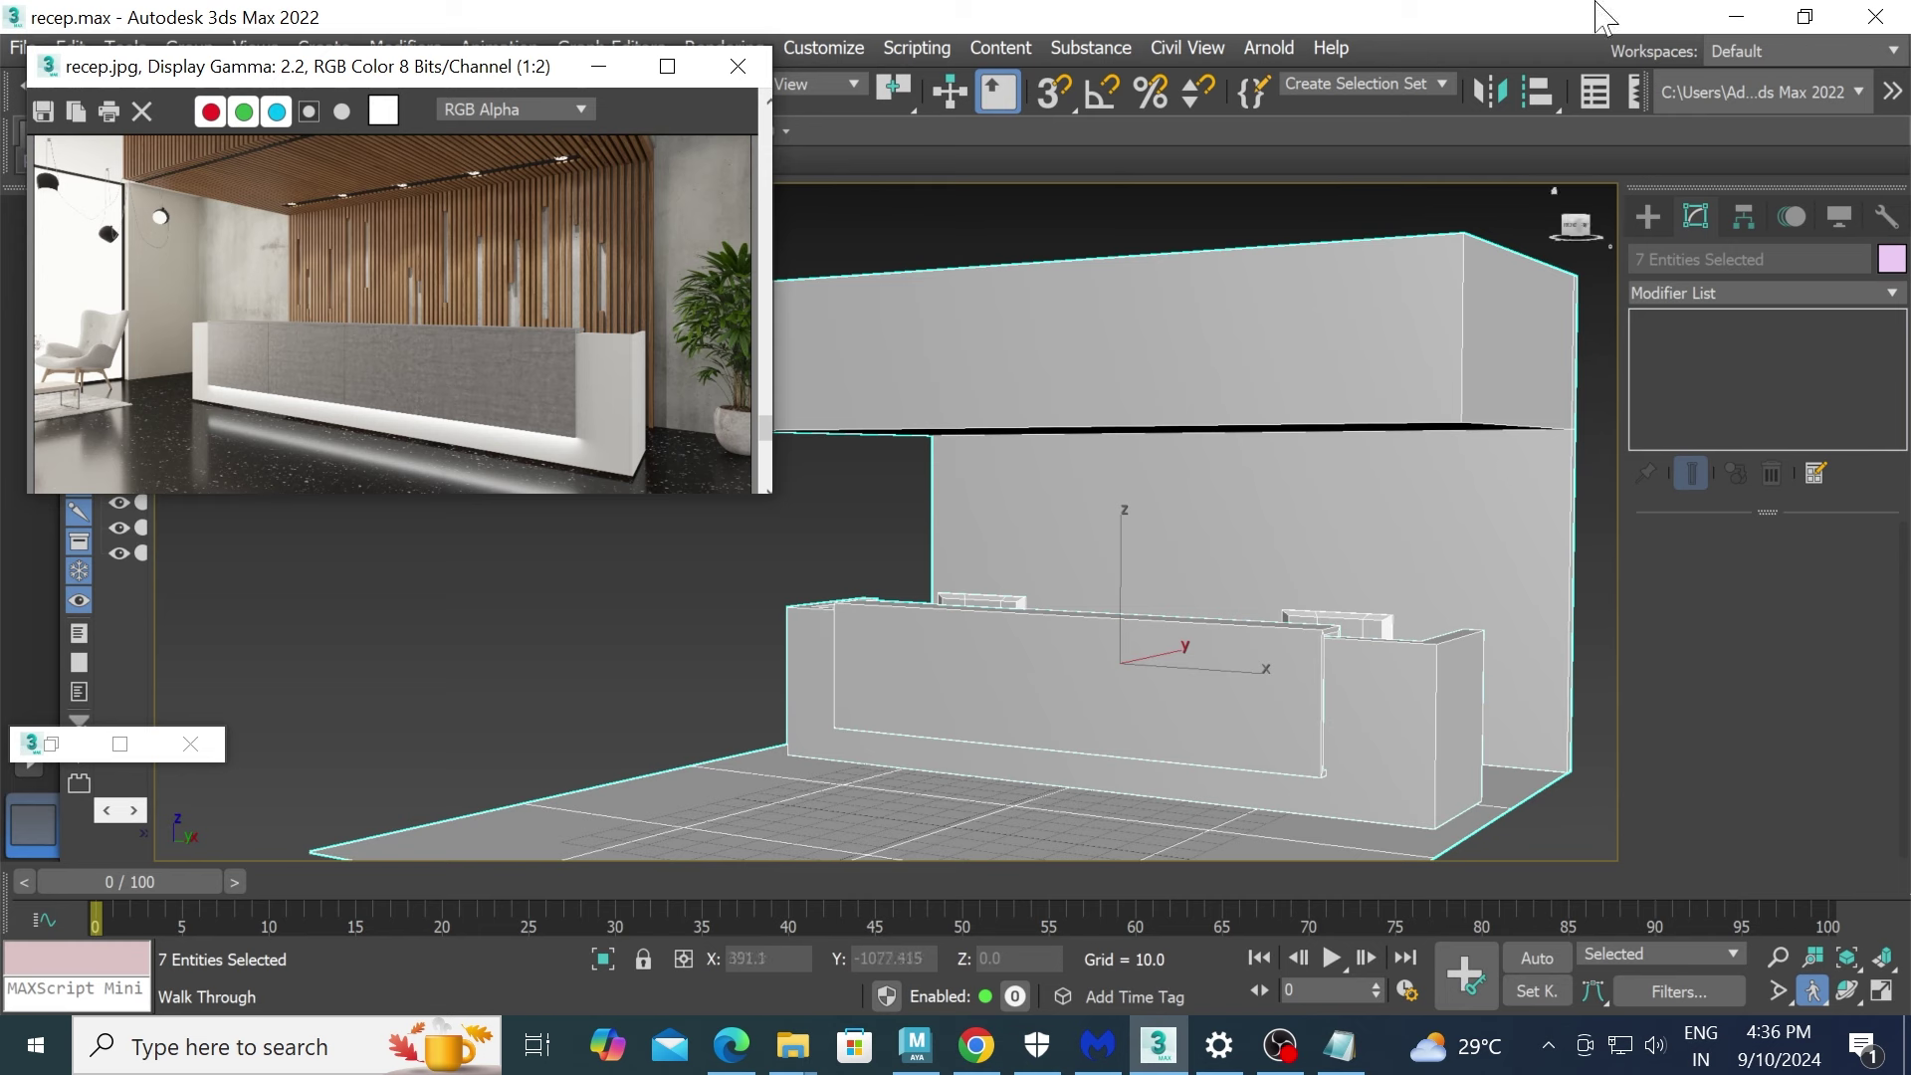
- Leave walk-through mode and reactivate the Select and Move tool
click(653, 596)
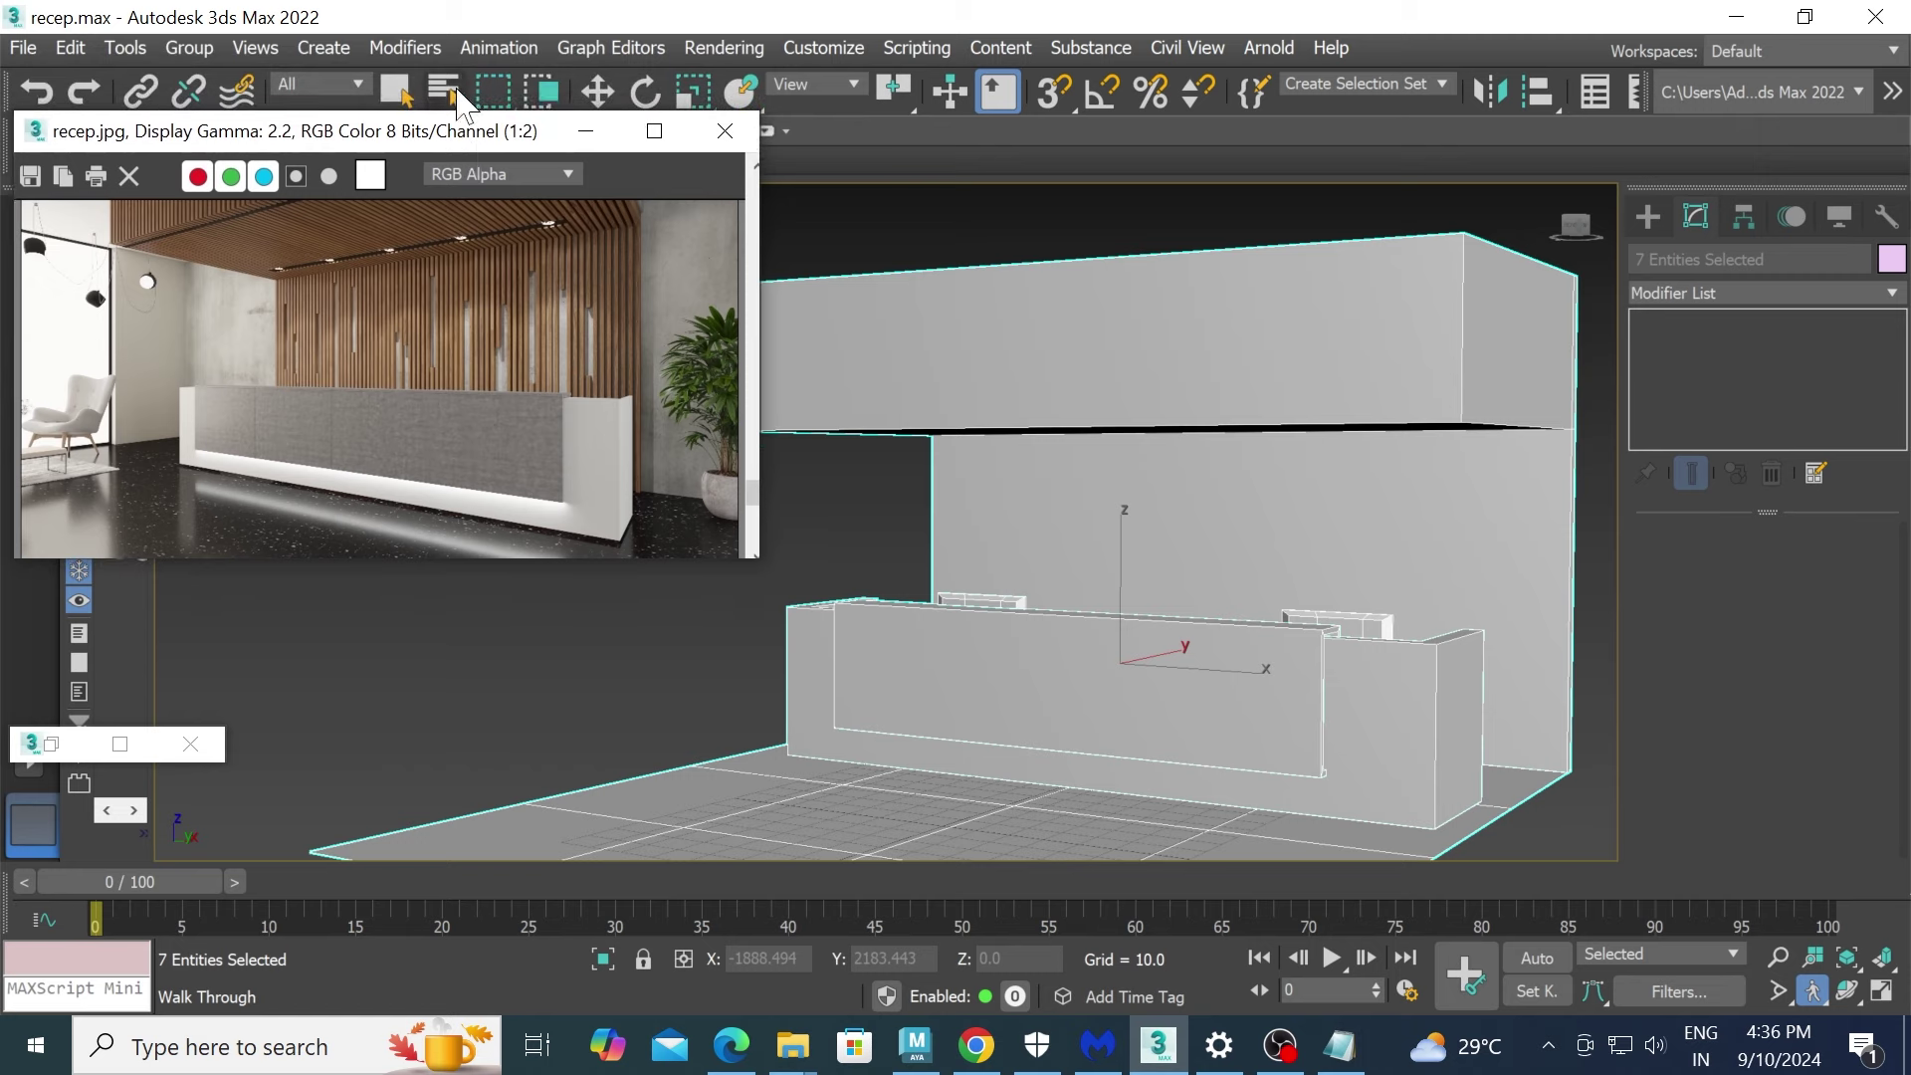
click(594, 96)
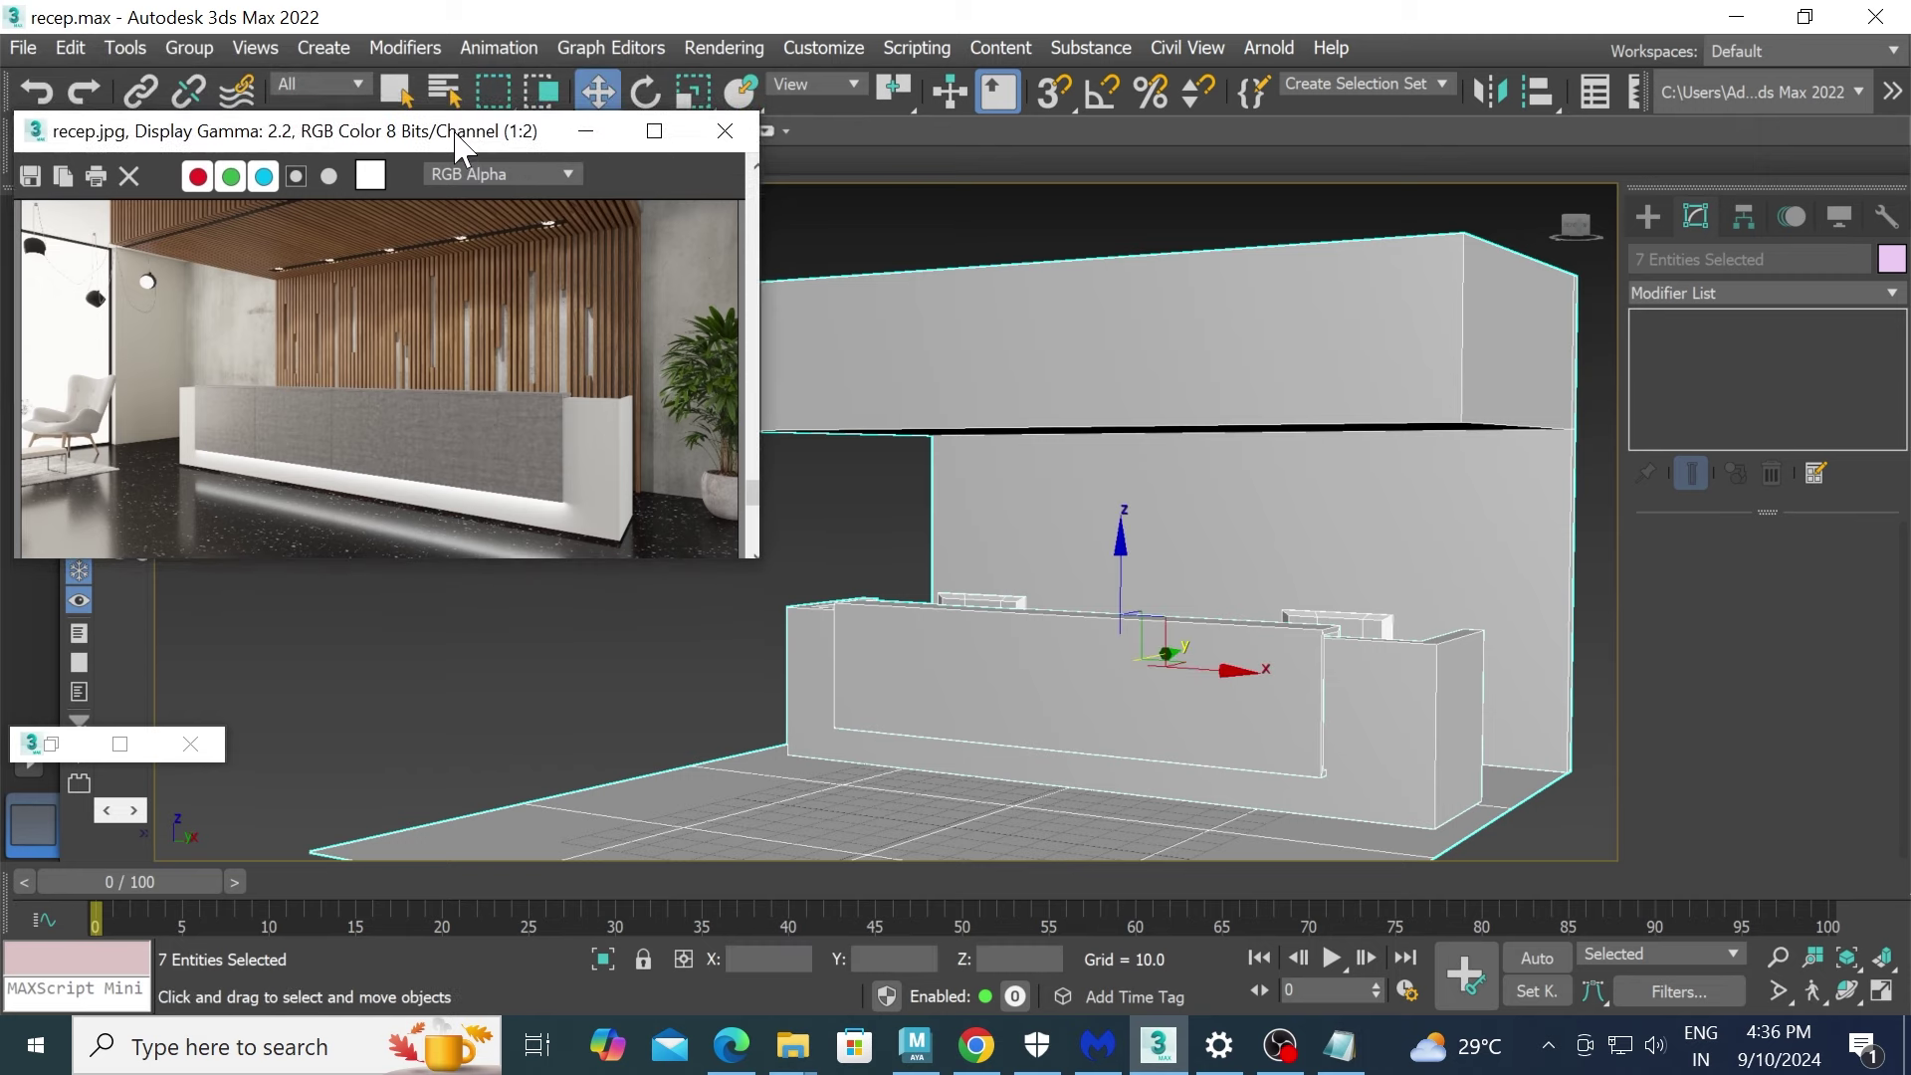